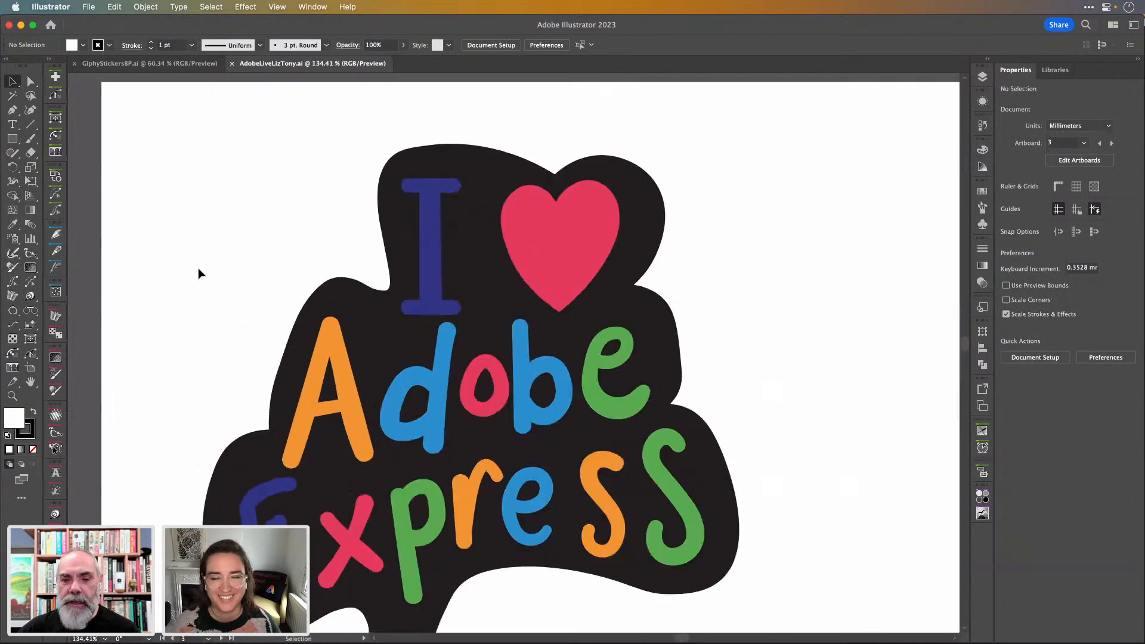
- Select the "I ♥ Adobe Express" sticker group, shift it slightly on its artboard, and copy it
{"action": "scroll", "coordinate": [197, 272], "scroll_direction": "down", "scroll_amount": 2}
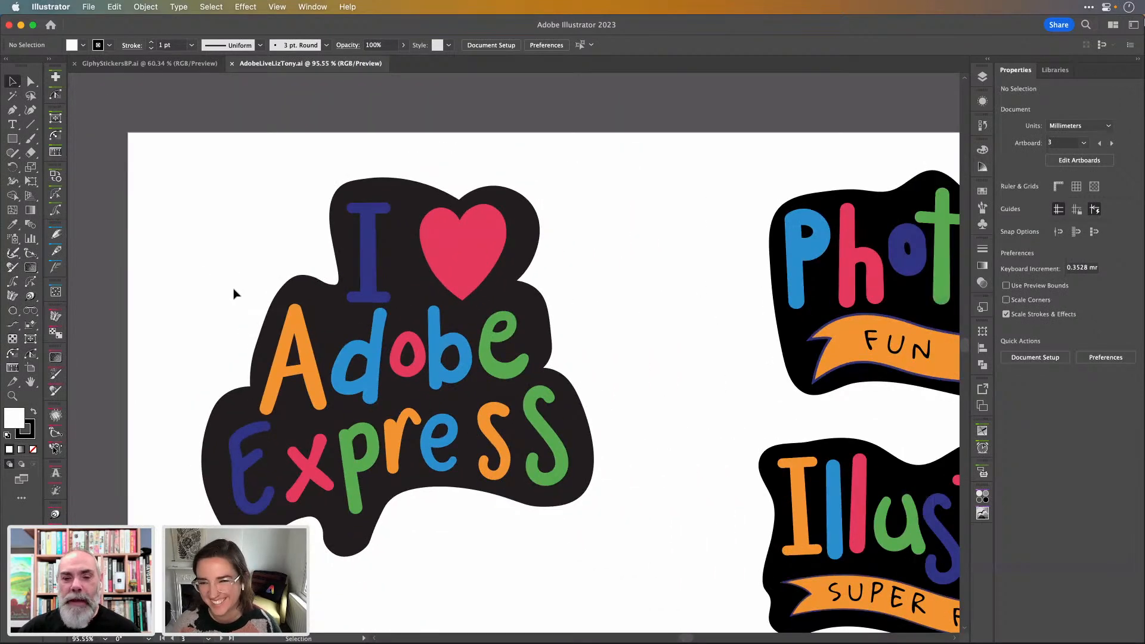
{"action": "scroll", "coordinate": [234, 292], "scroll_direction": "down", "scroll_amount": 3}
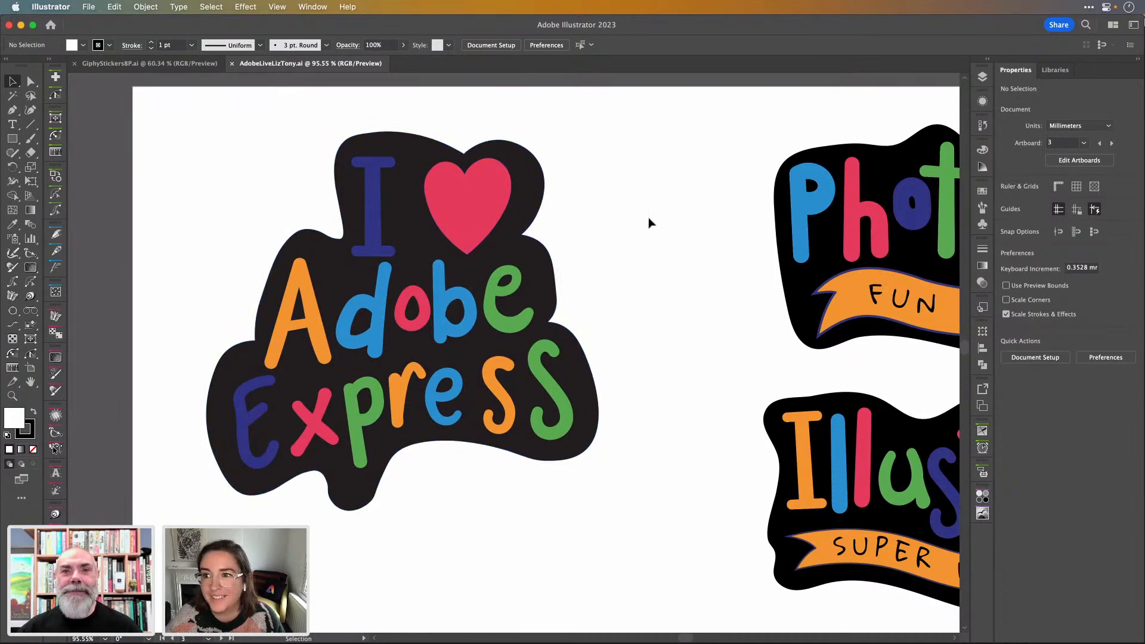
{"action": "left_click", "coordinate": [486, 201]}
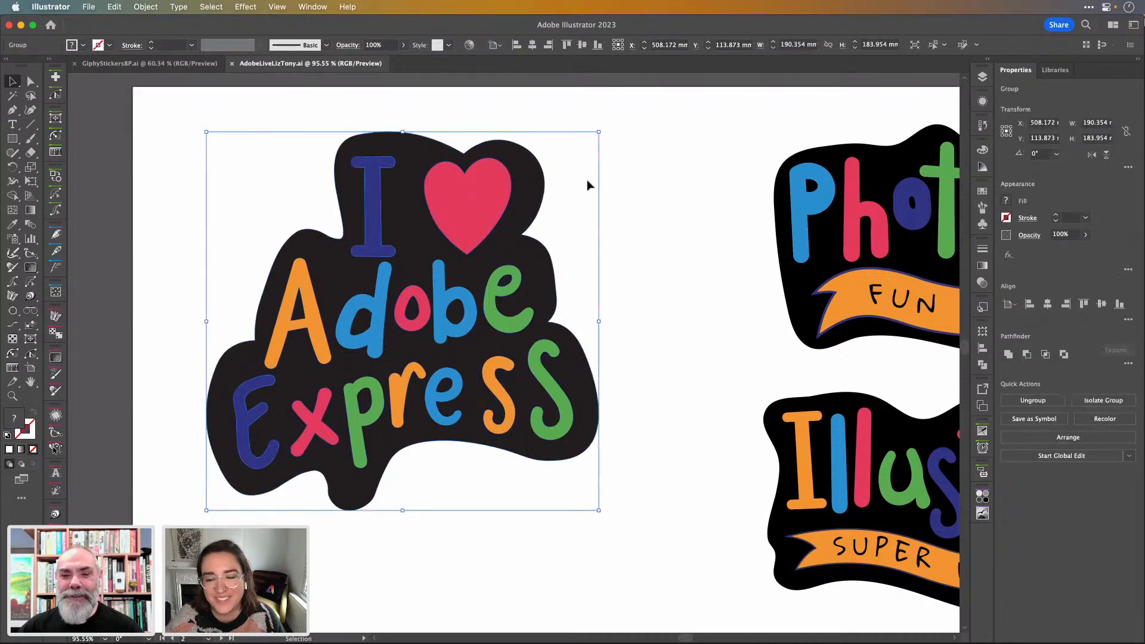
{"action": "mouse_move", "coordinate": [480, 187]}
{"action": "left_mouse_down"}
{"action": "mouse_move", "coordinate": [521, 204]}
{"action": "mouse_move", "coordinate": [495, 195]}
{"action": "left_mouse_up"}
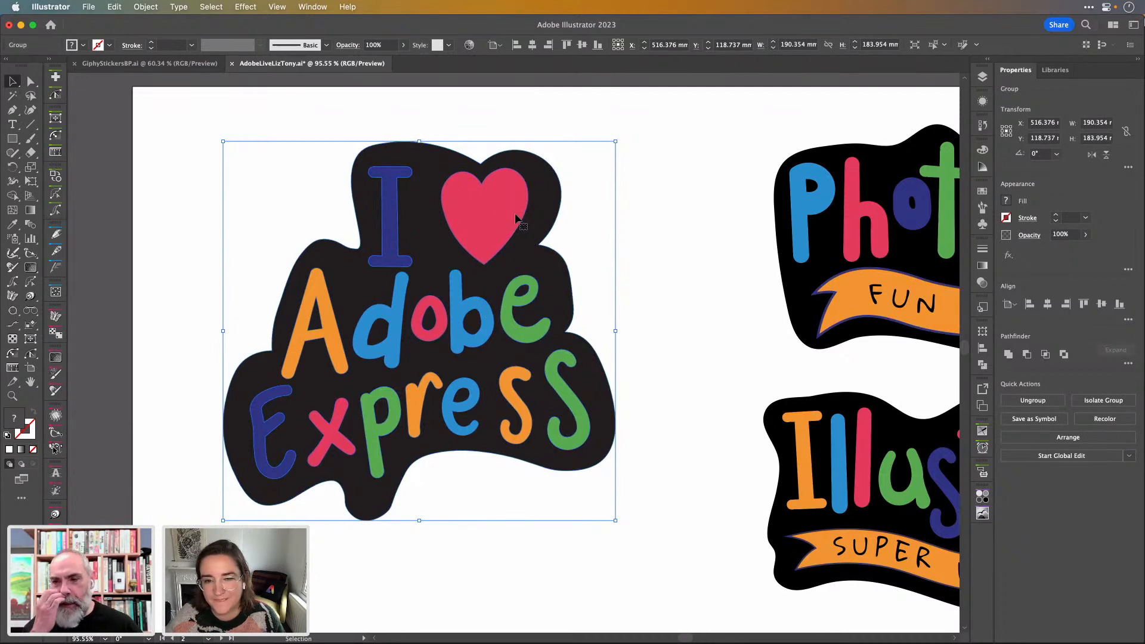
{"action": "scroll", "coordinate": [516, 218], "scroll_direction": "down", "scroll_amount": 6}
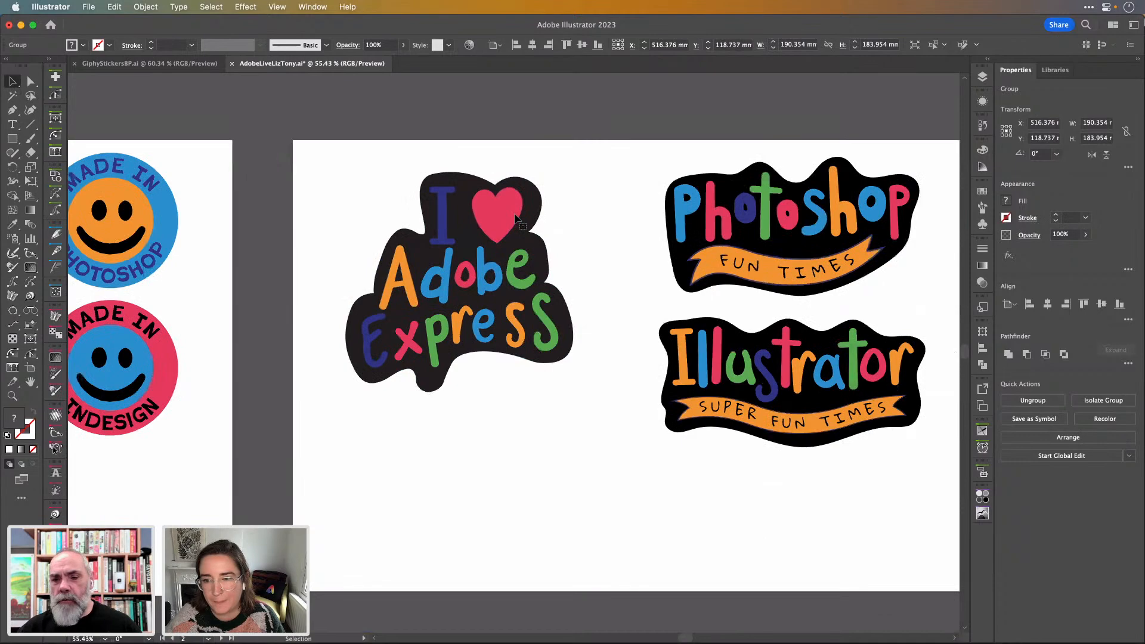
{"action": "scroll", "coordinate": [394, 247], "scroll_direction": "up", "scroll_amount": 3}
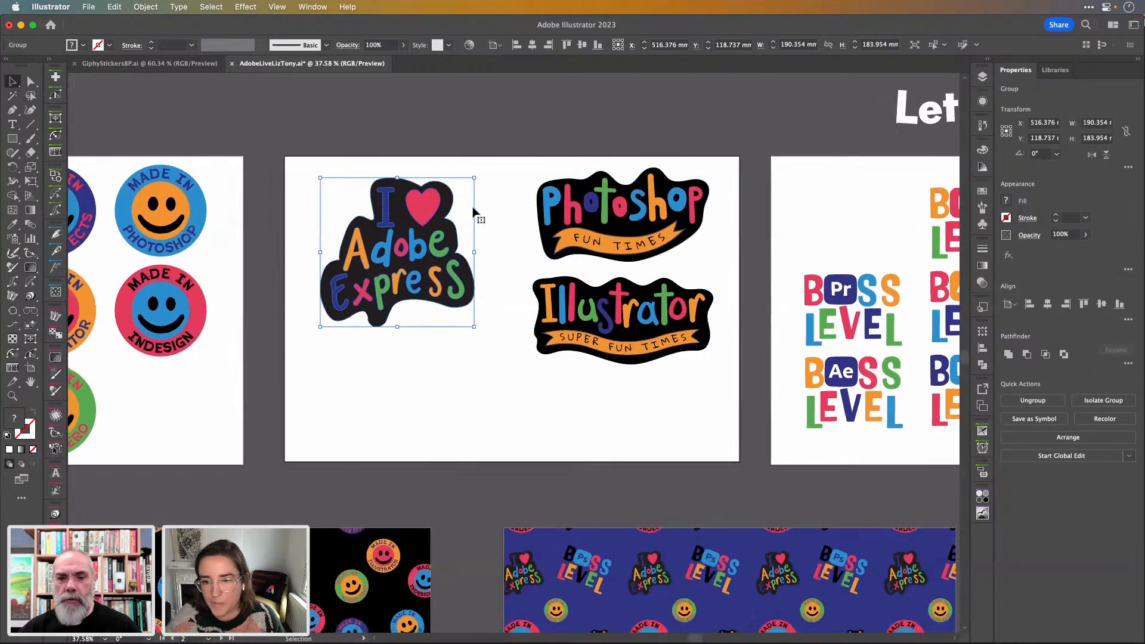
{"action": "scroll", "coordinate": [393, 247], "scroll_direction": "up", "scroll_amount": 5}
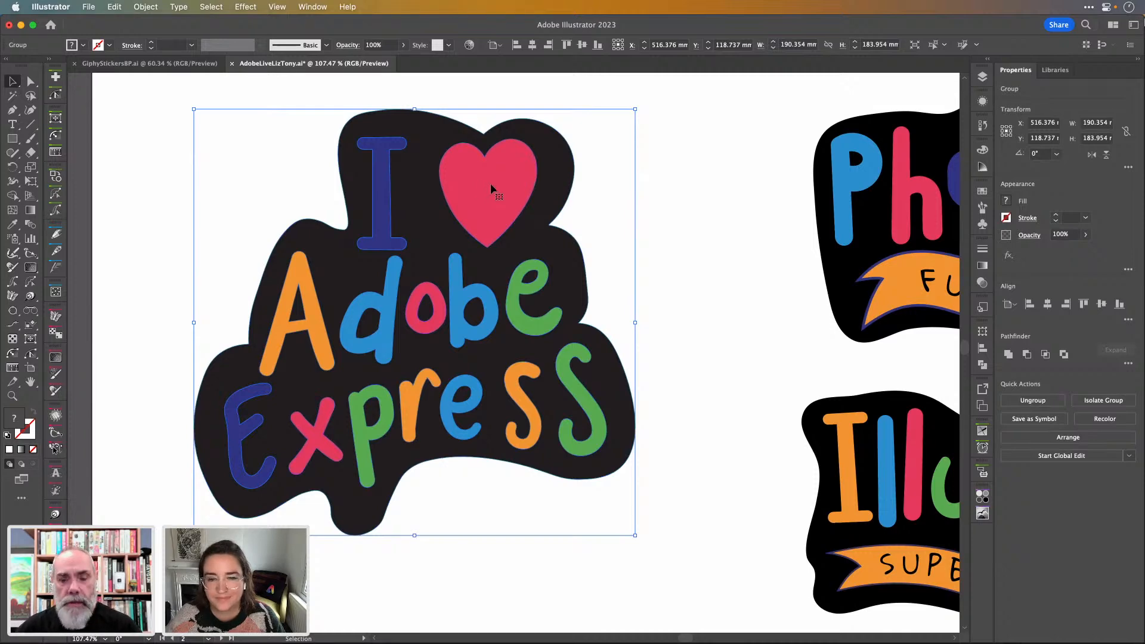
{"action": "key", "text": "a"}
{"action": "key", "text": "v"}
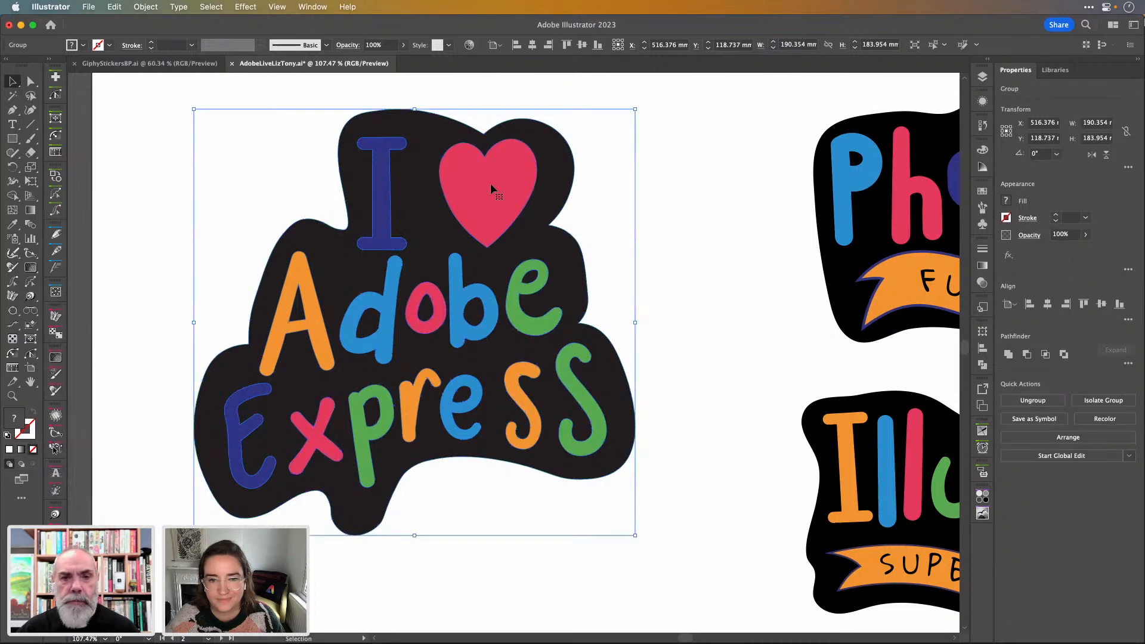
{"action": "key", "text": "a"}
- Start a new document from the Art & Illustration presets with pixels as the unit
{"action": "key", "text": "super+n"}
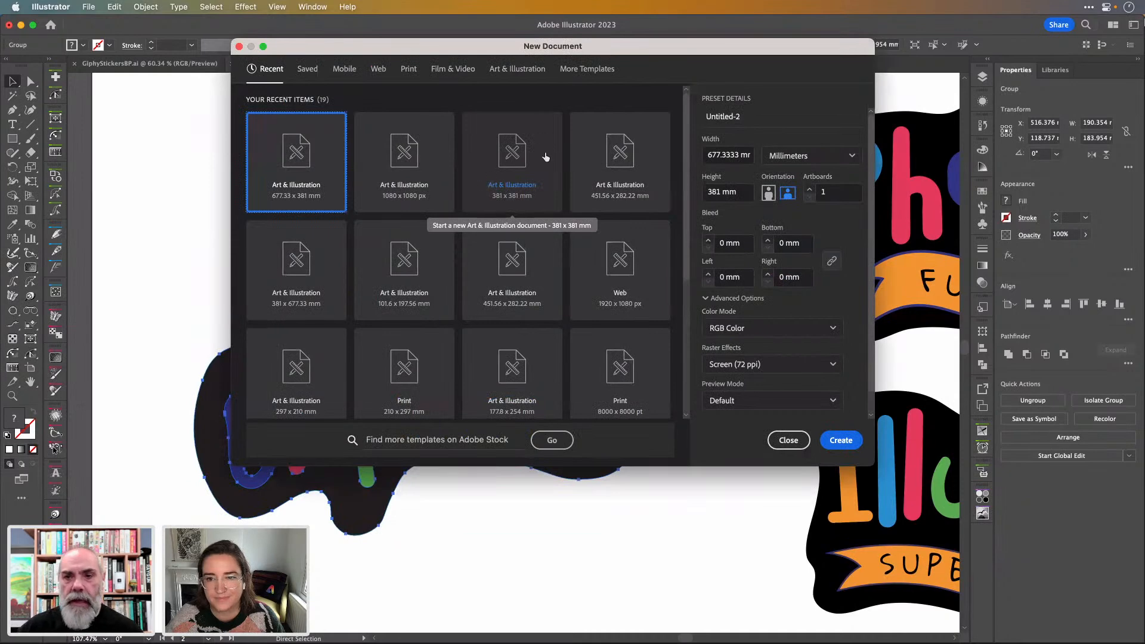
{"action": "left_click", "coordinate": [517, 70]}
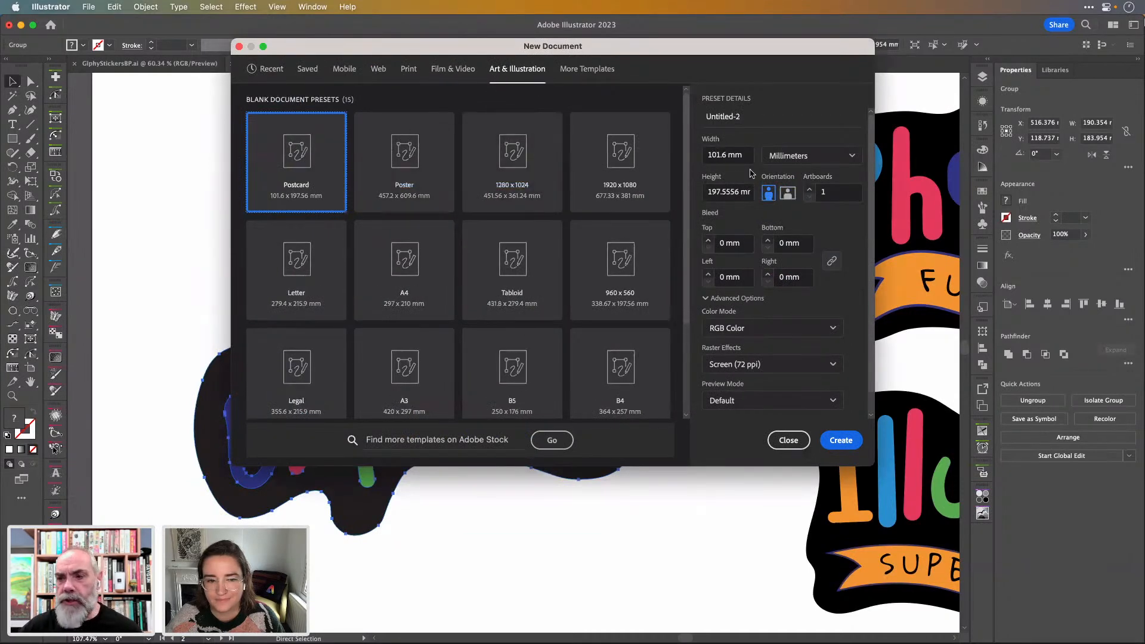
{"action": "left_click", "coordinate": [804, 155]}
{"action": "left_click", "coordinate": [805, 179]}
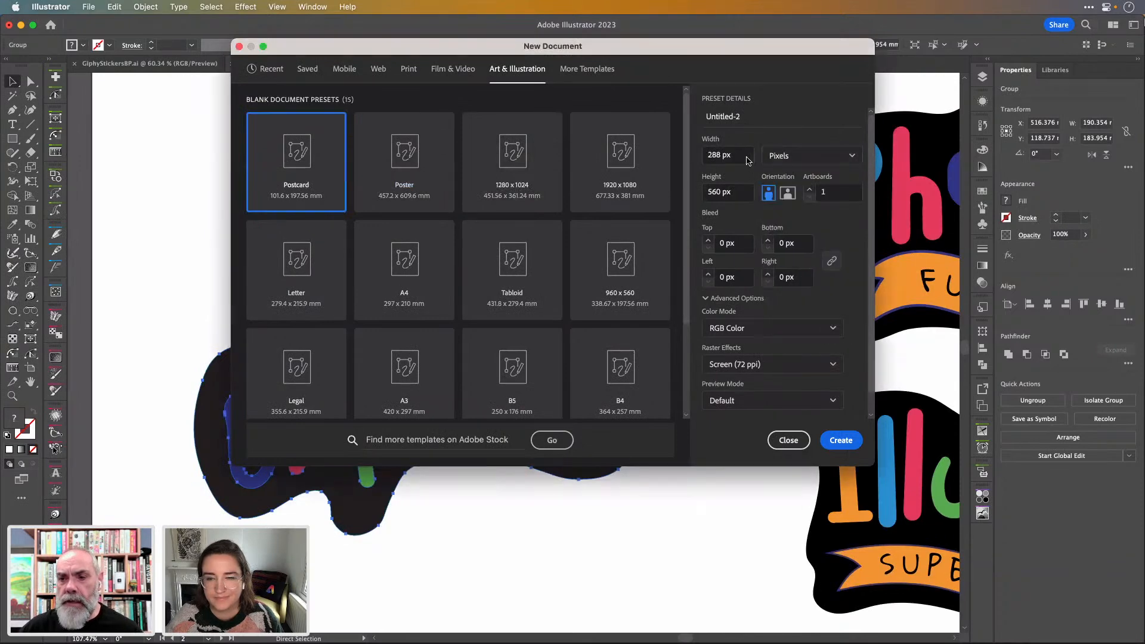
- Set the new document's width and height to 500 px each and create it
{"action": "double_click", "coordinate": [740, 157]}
{"action": "triple_click", "coordinate": [740, 157]}
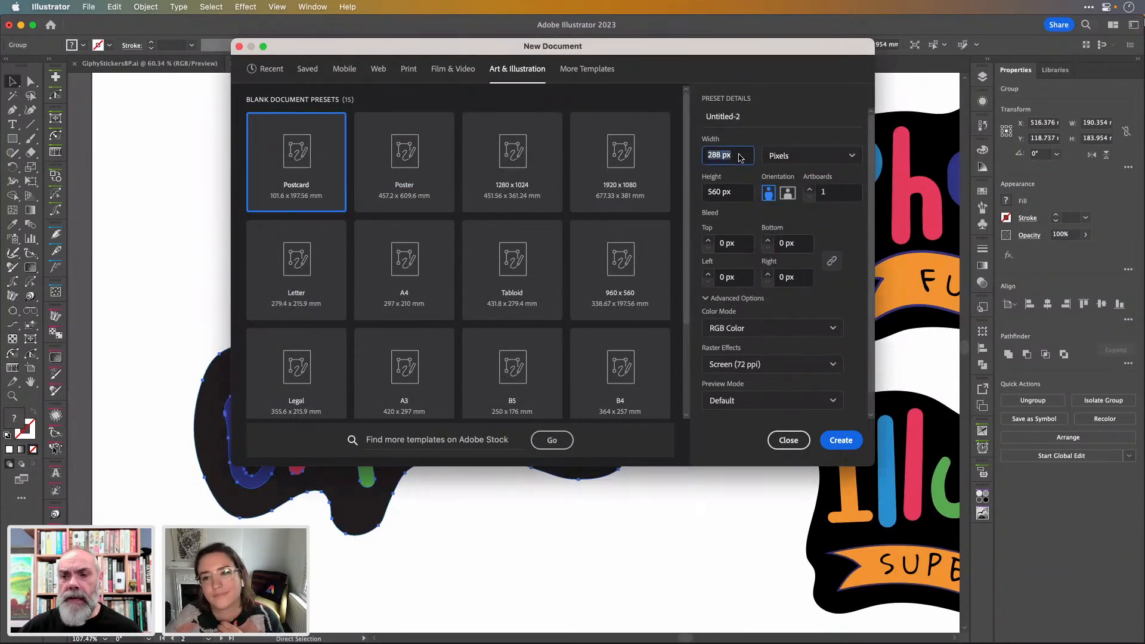
{"action": "type", "text": "500"}
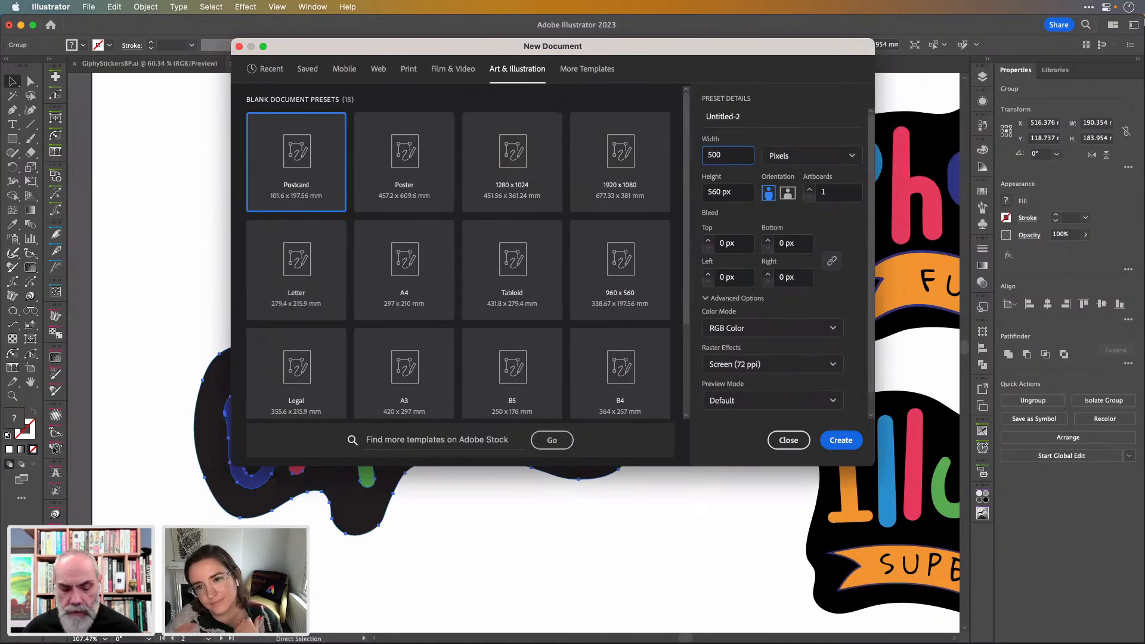
{"action": "key", "text": "Tab"}
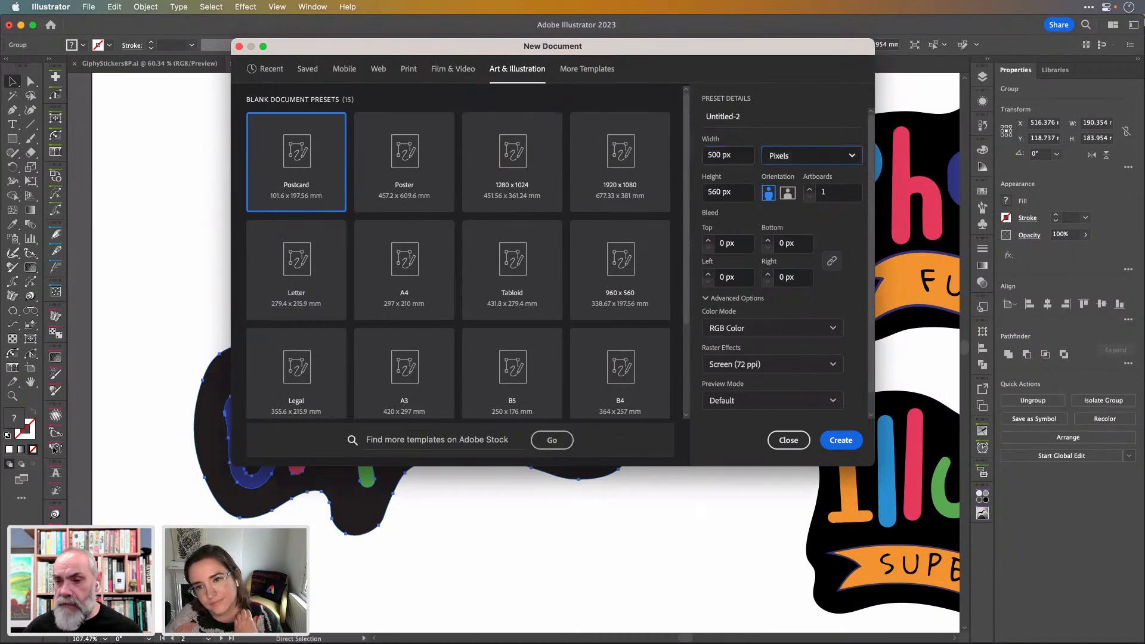
{"action": "key", "text": "Tab"}
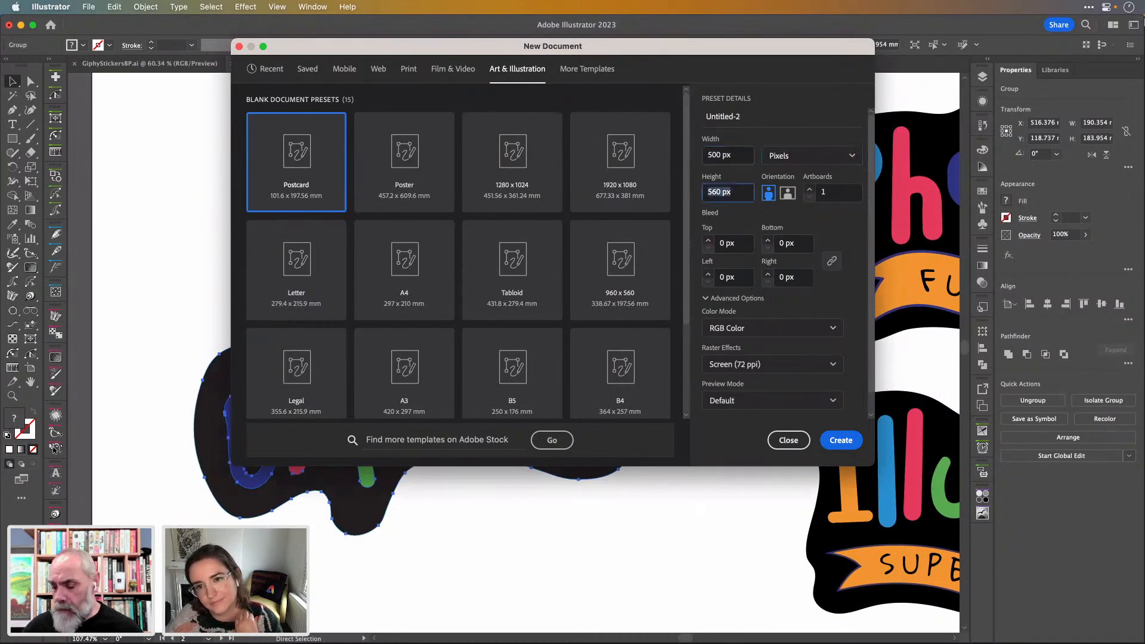
{"action": "type", "text": "500"}
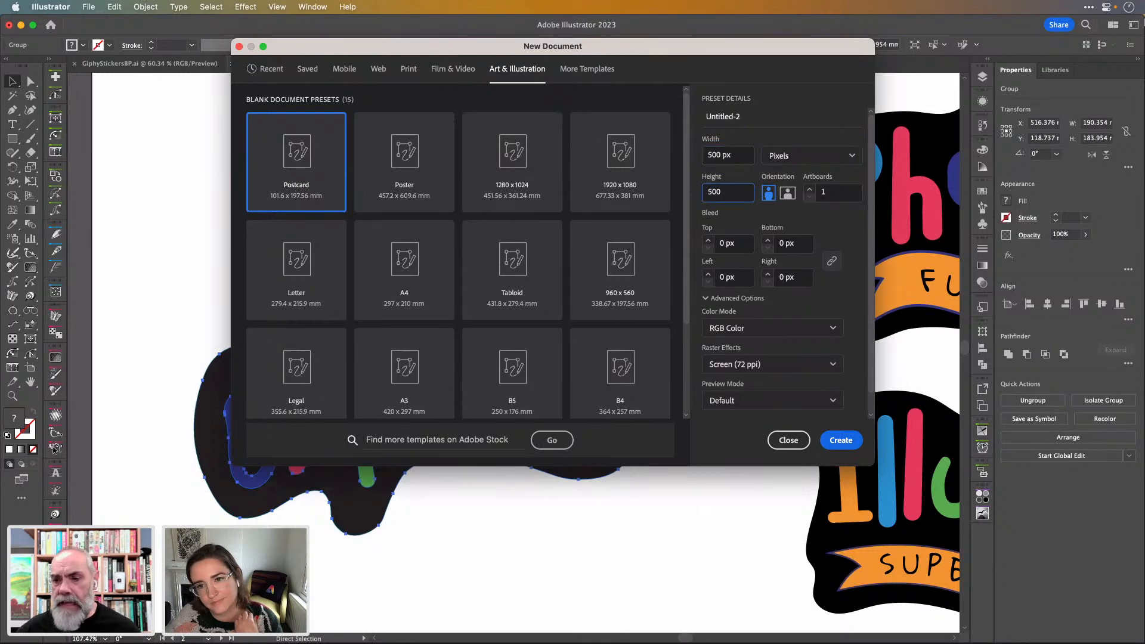
{"action": "left_click", "coordinate": [774, 140]}
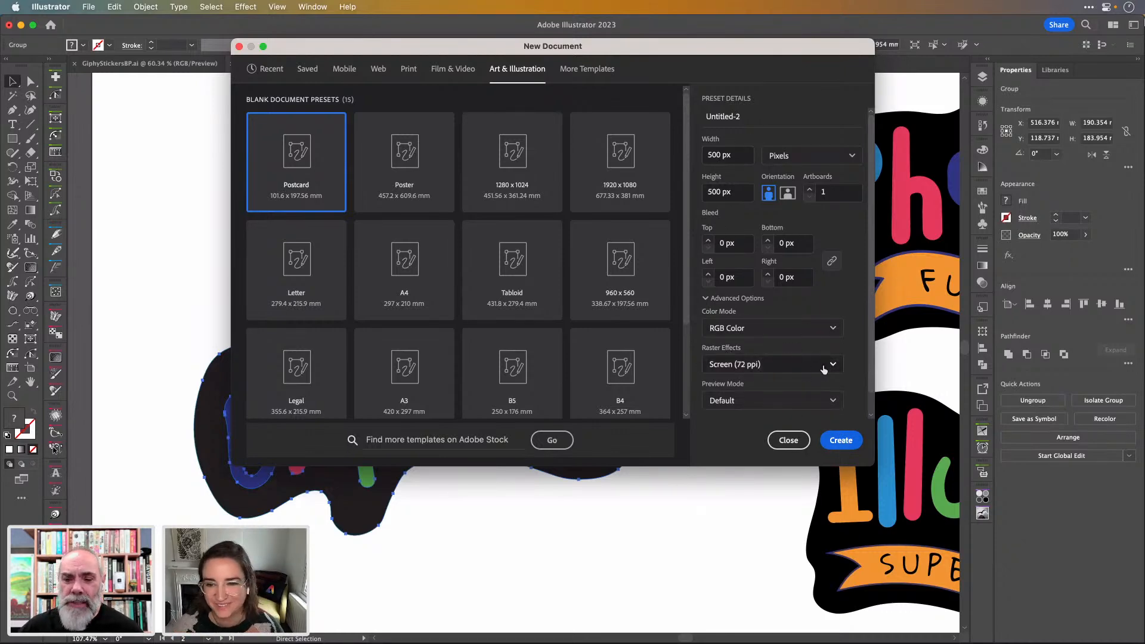
{"action": "left_click", "coordinate": [837, 446]}
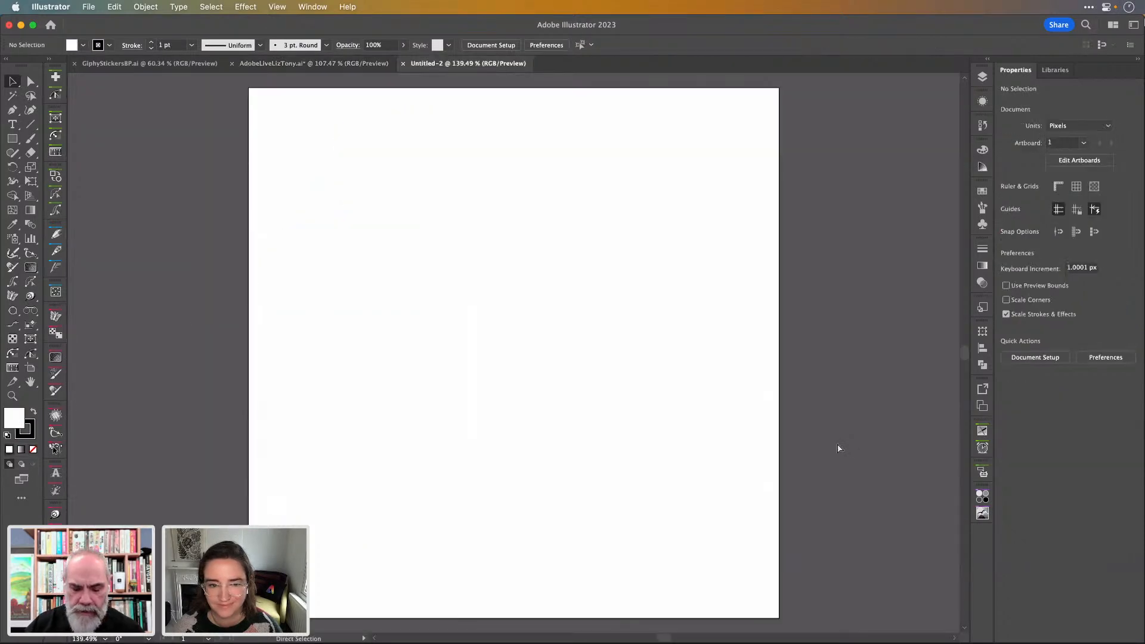
- Paste the sticker artwork and scale it to about 486 × 470 px so it fits within the artboard
{"action": "key", "text": "super+v"}
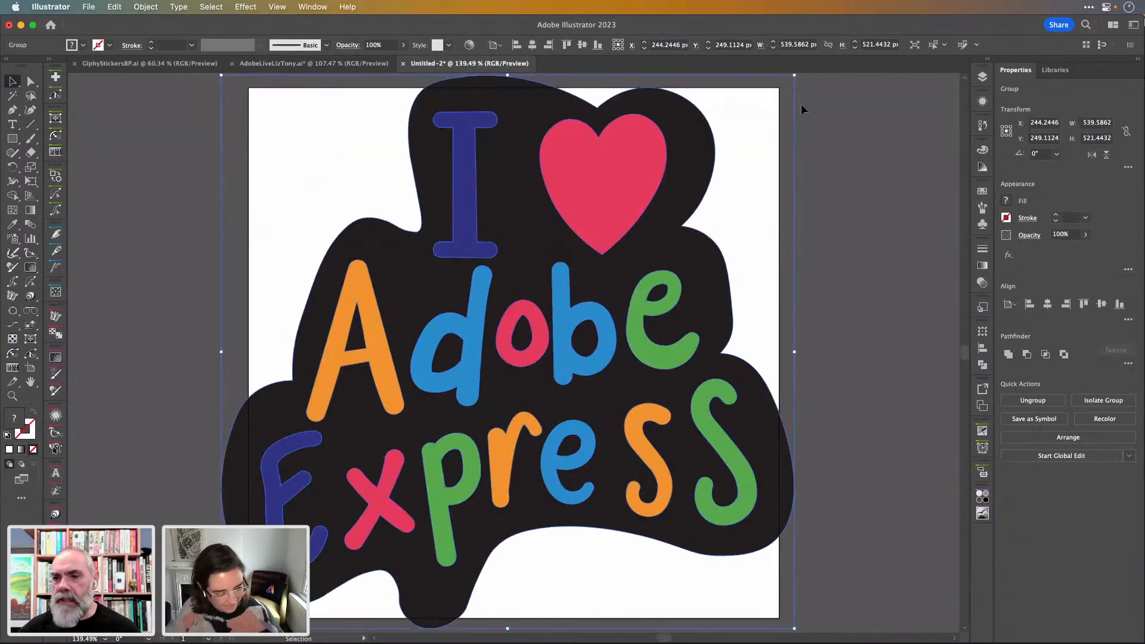
{"action": "left_click_drag", "start_coordinate": [793, 76], "coordinate": [767, 93]}
{"action": "left_click_drag", "start_coordinate": [684, 138], "coordinate": [686, 135]}
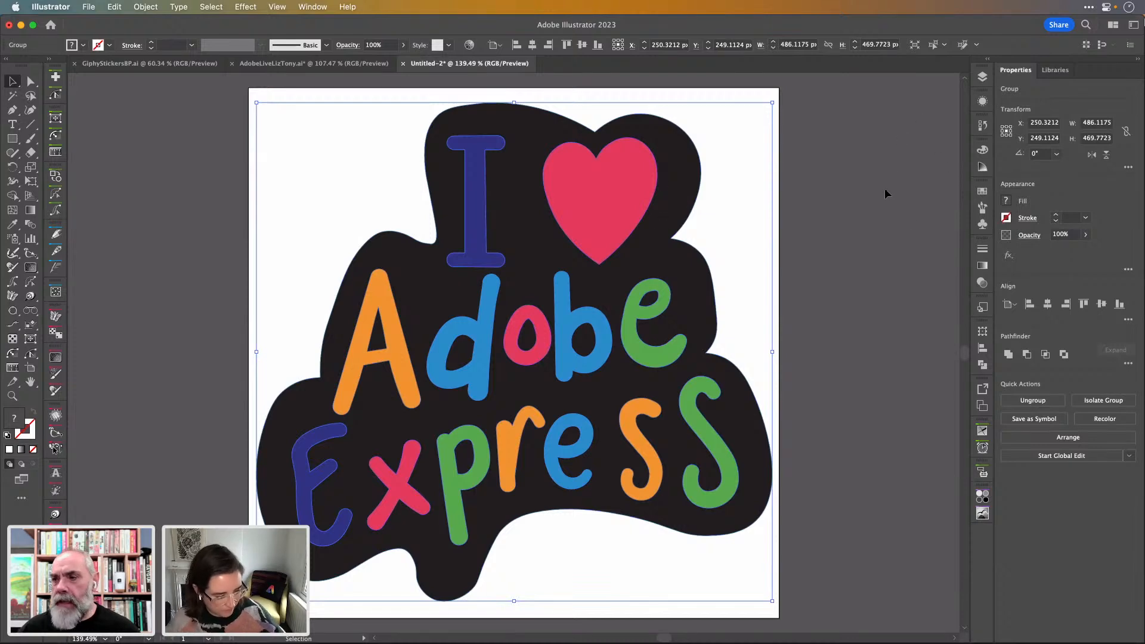
- Ungroup the sticker artwork and release the contents of Layer 1 to separate layers using the Sequence option
{"action": "key", "text": "super"}
{"action": "key", "text": "super+shift+g"}
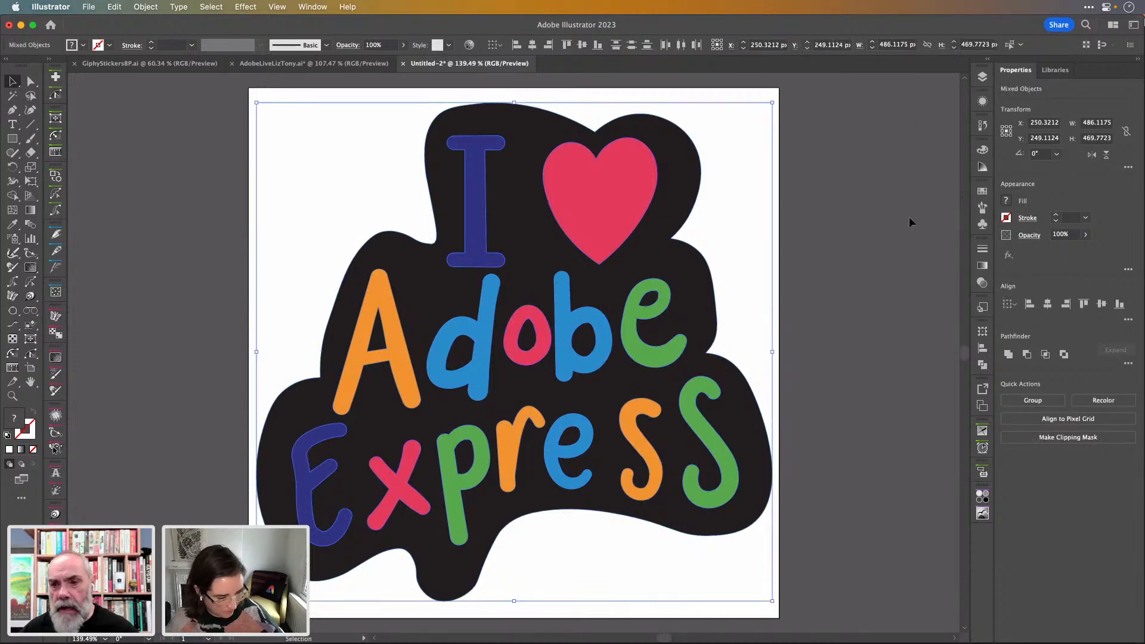
{"action": "left_click", "coordinate": [982, 77]}
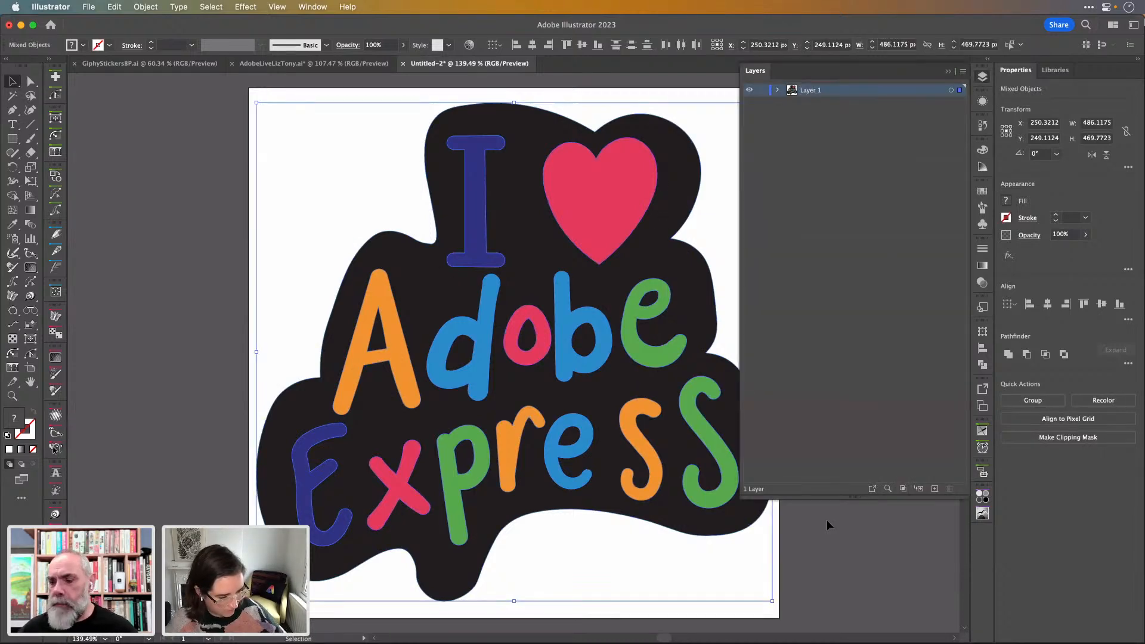
{"action": "left_click_drag", "start_coordinate": [741, 497], "coordinate": [791, 609]}
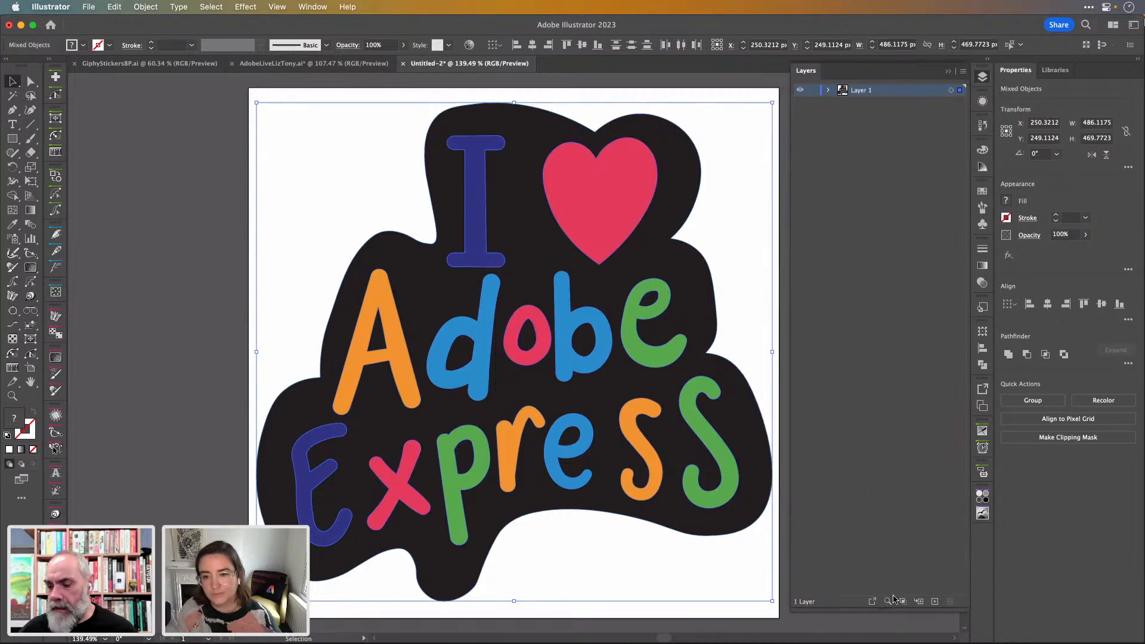
{"action": "left_click", "coordinate": [829, 90]}
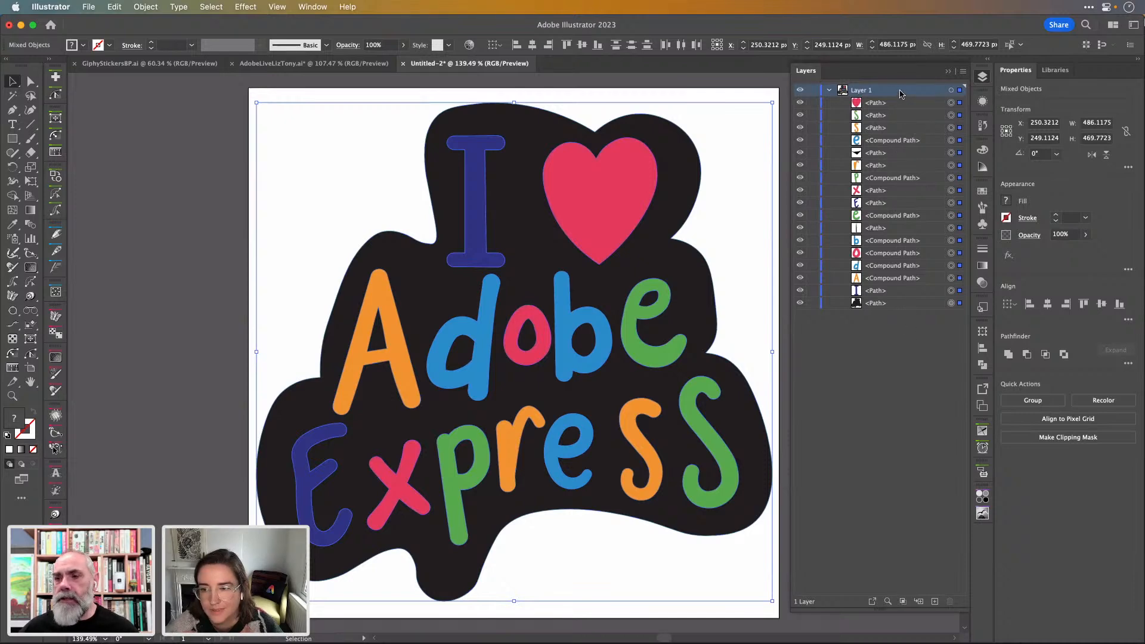
{"action": "left_click", "coordinate": [963, 73]}
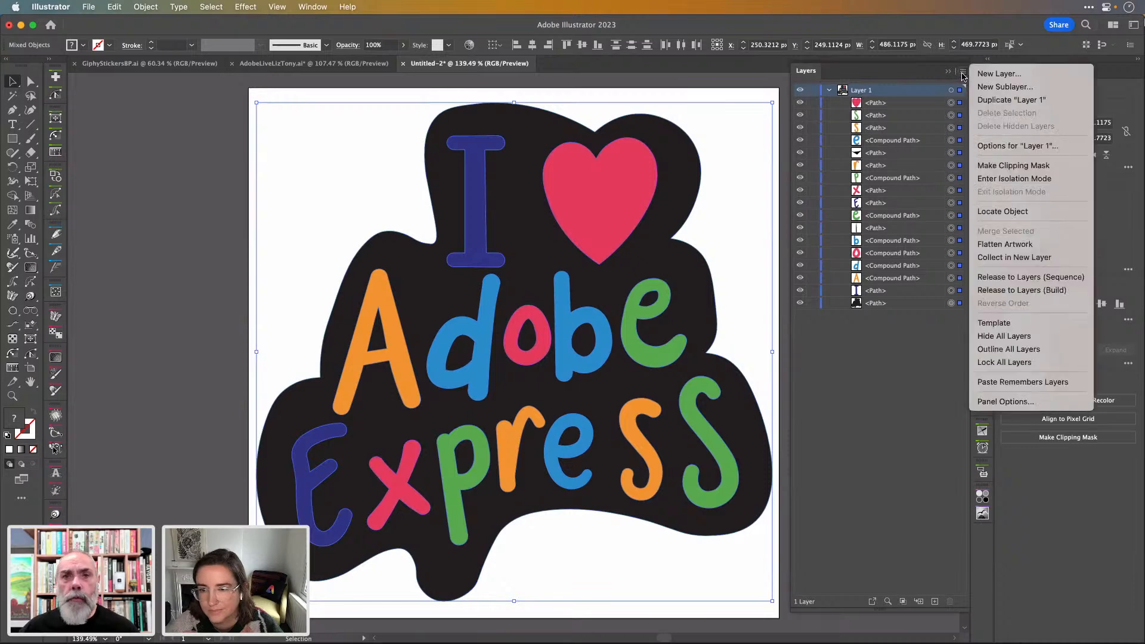
{"action": "left_click", "coordinate": [1012, 278]}
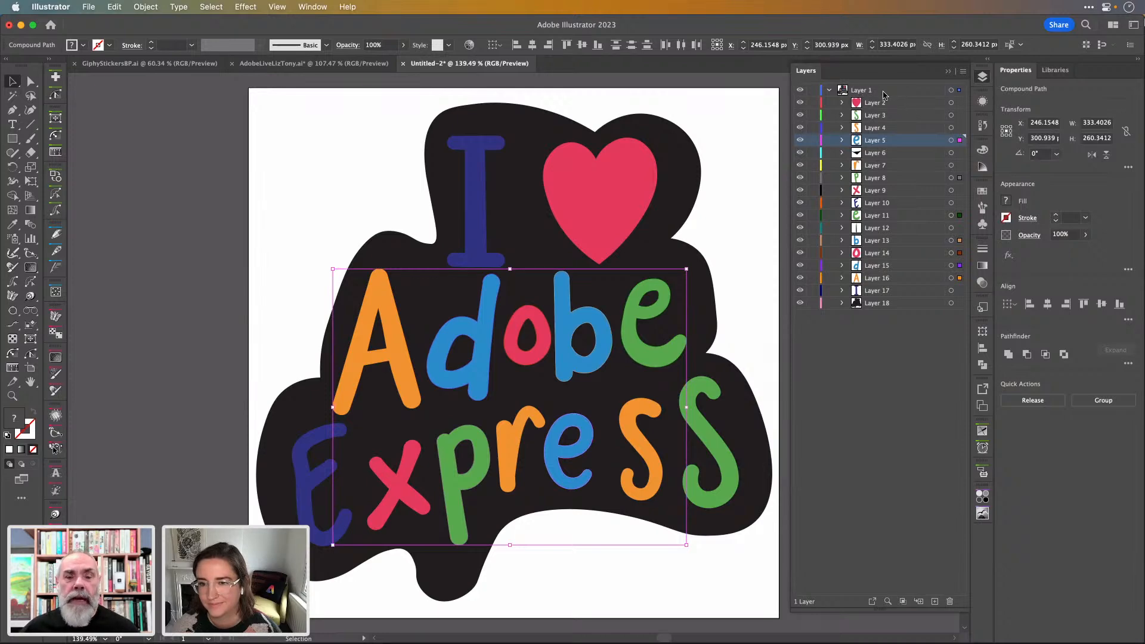
- Move Layer 2 through Layer 18 out of Layer 1 to the top level, and delete the empty Layer 1
{"action": "left_click", "coordinate": [901, 105]}
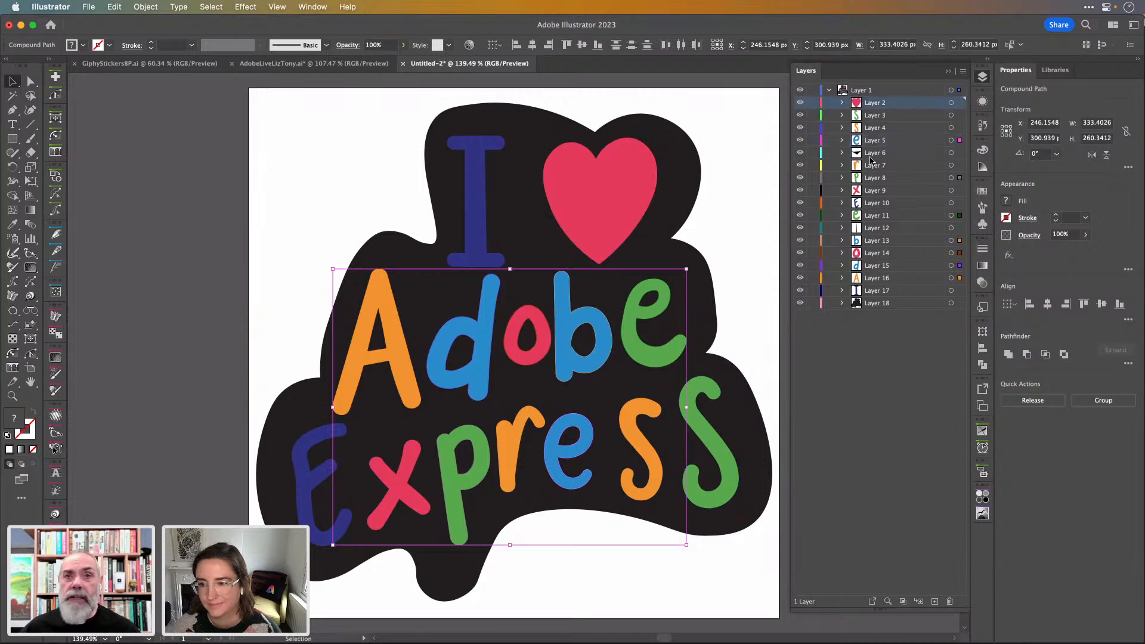
{"action": "left_click", "coordinate": [903, 305], "text": "shift"}
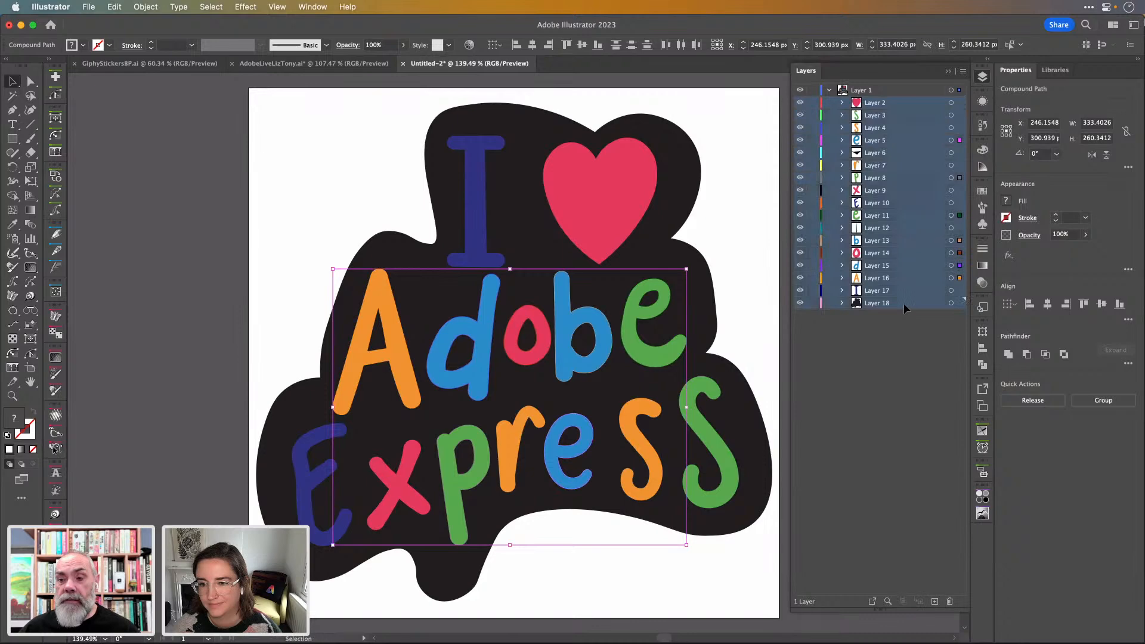
{"action": "left_click", "coordinate": [901, 105]}
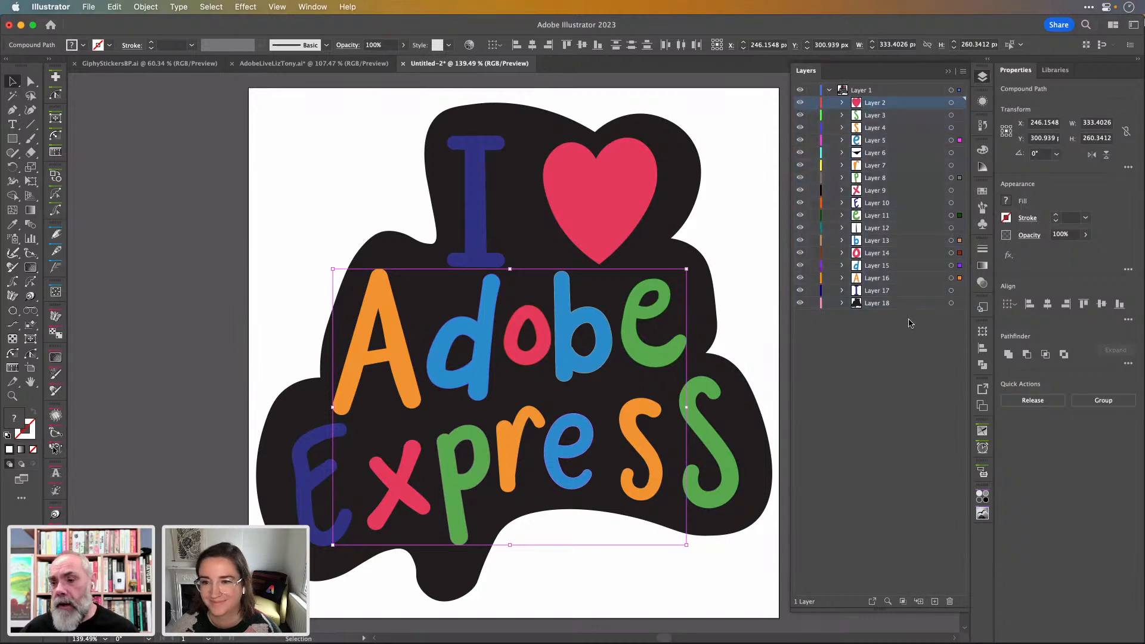
{"action": "left_click", "coordinate": [912, 305], "text": "shift"}
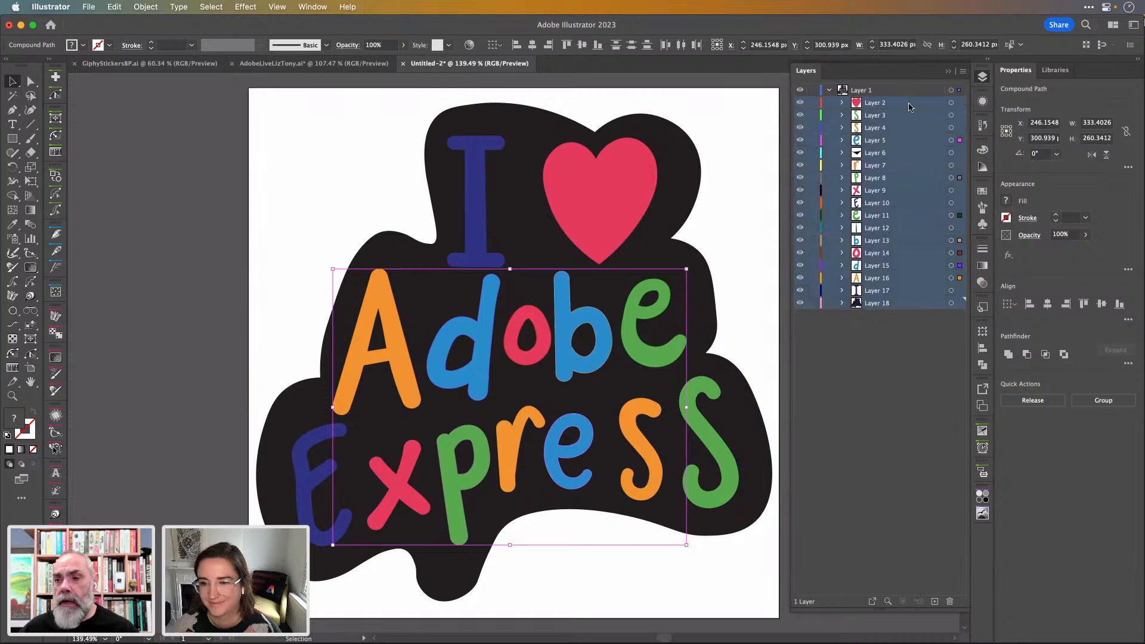
{"action": "left_click_drag", "start_coordinate": [906, 107], "coordinate": [901, 87]}
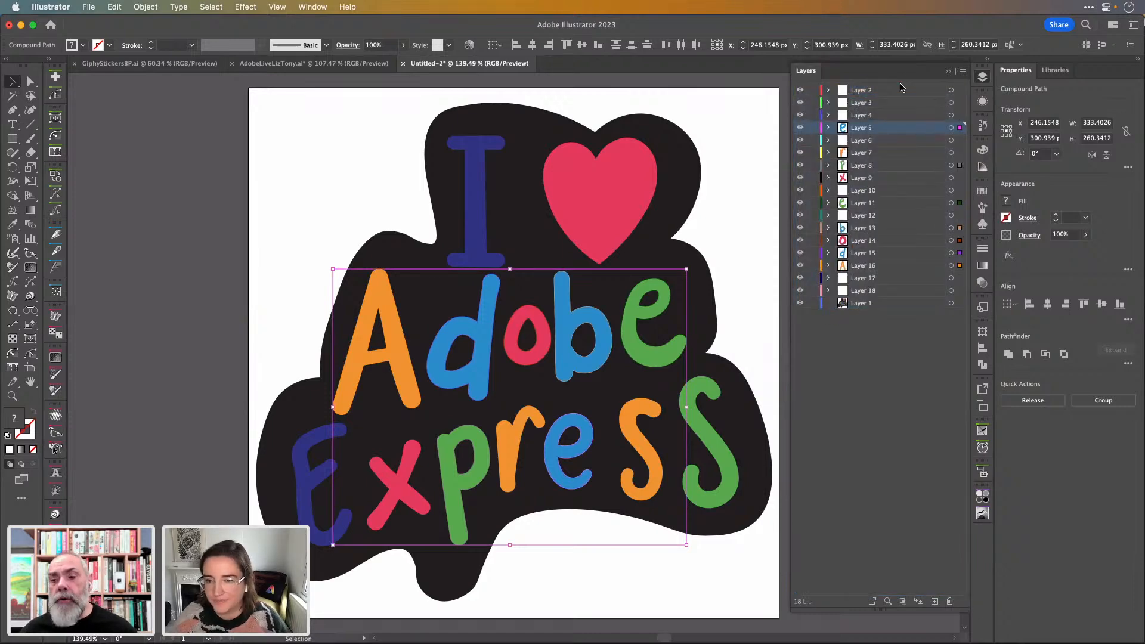
{"action": "left_click", "coordinate": [886, 305]}
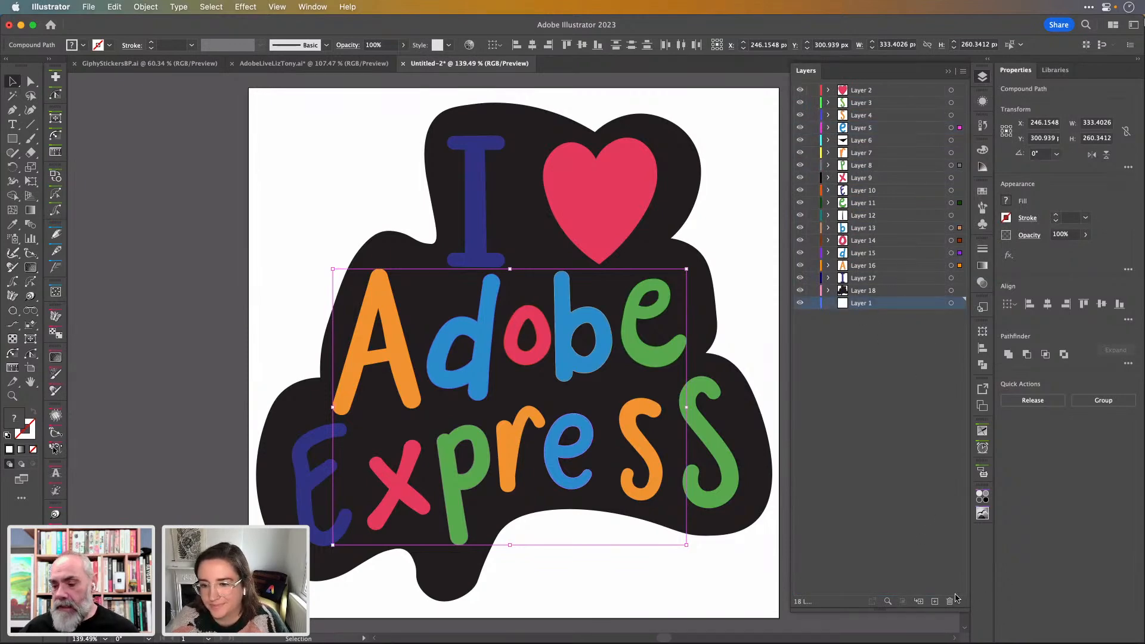
{"action": "left_click", "coordinate": [949, 602]}
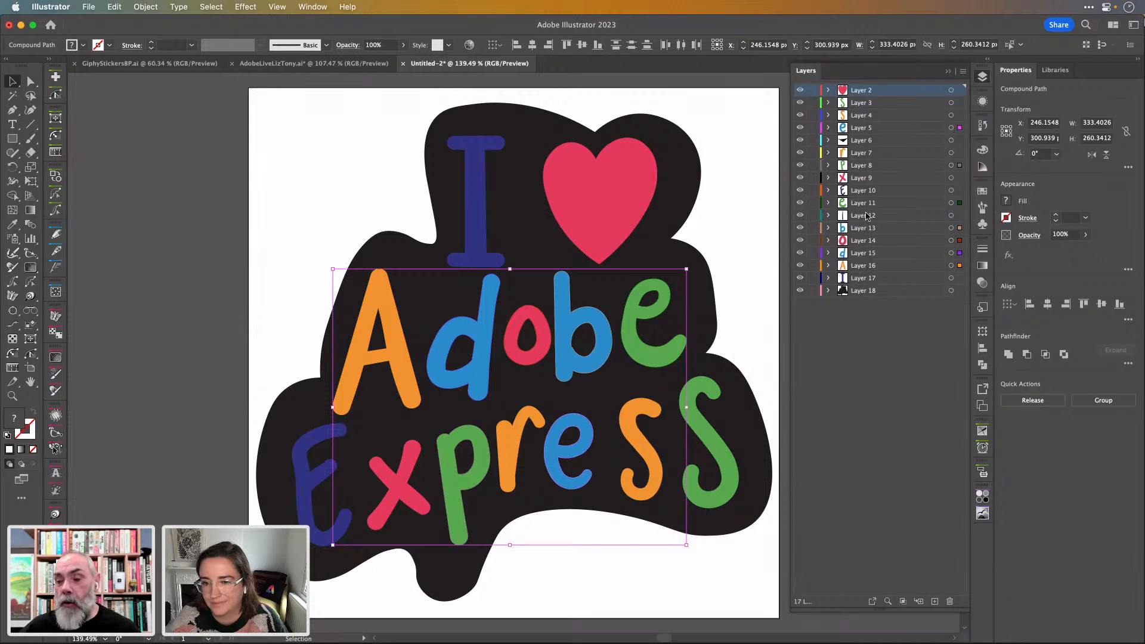
- Check the artwork on each layer from Layer 18 up to Layer 12, and delete Layer 12 with its tiny black path
{"action": "left_click", "coordinate": [884, 293]}
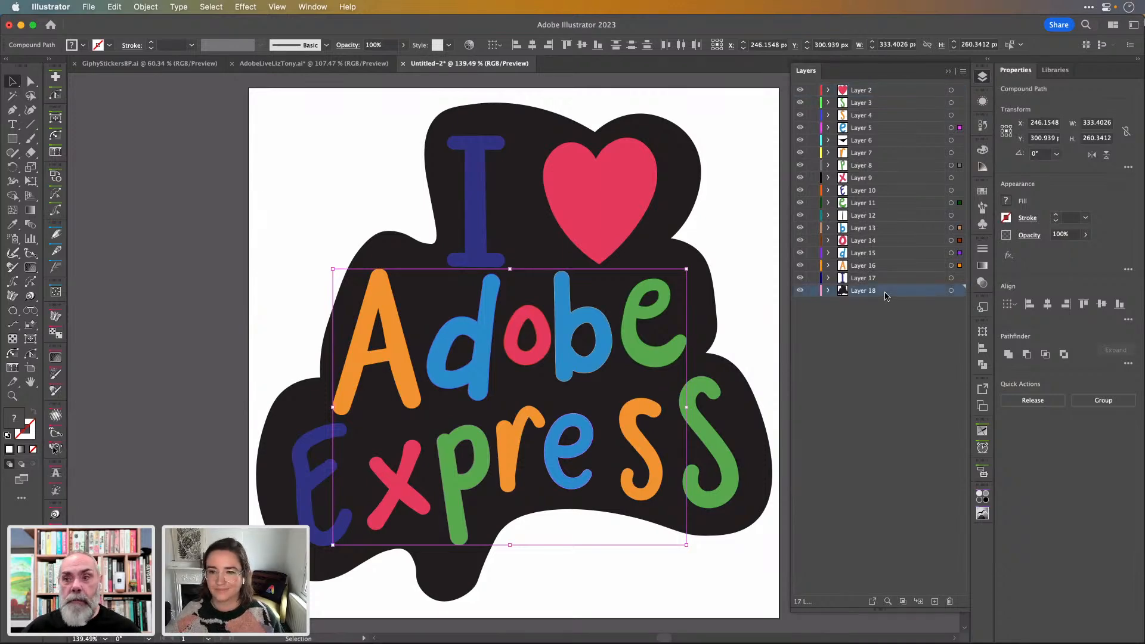
{"action": "left_click", "coordinate": [918, 279]}
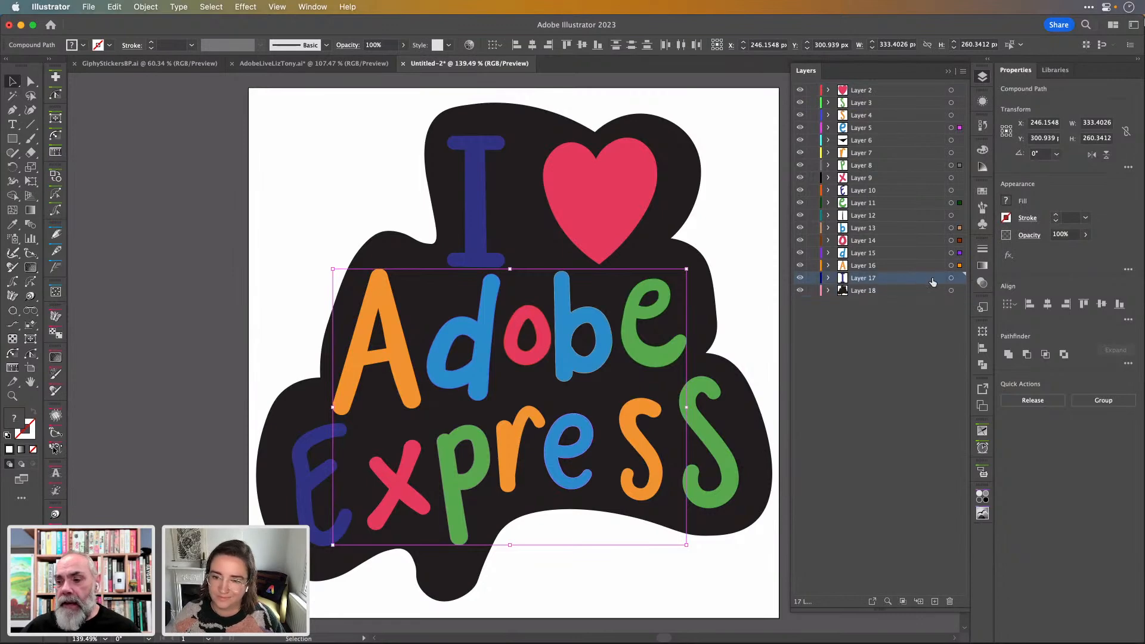
{"action": "left_click", "coordinate": [960, 279]}
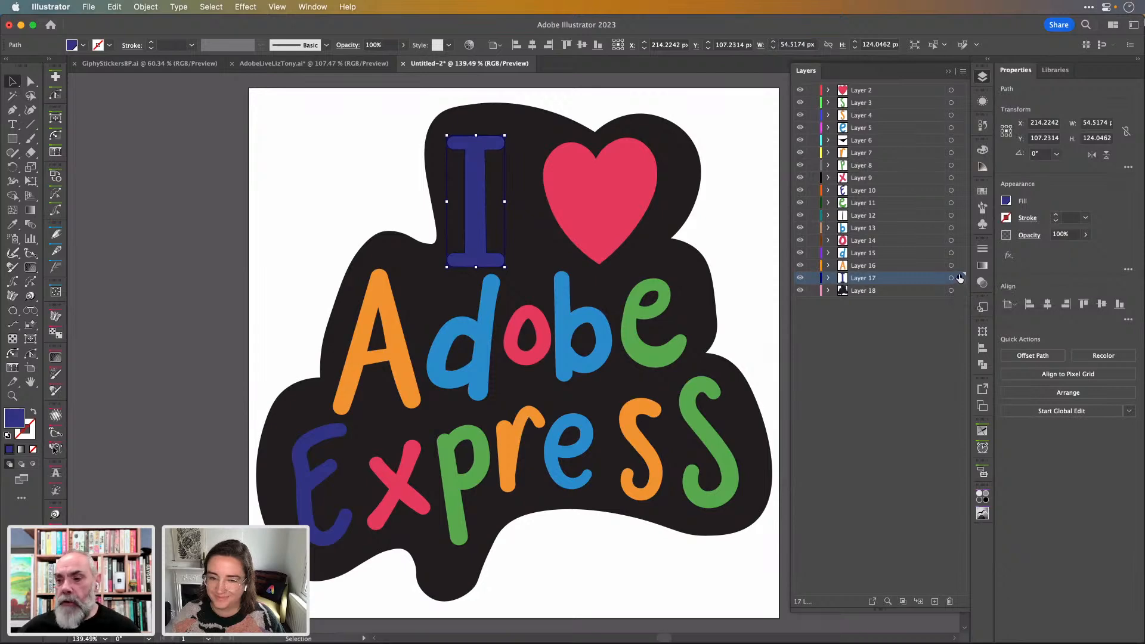
{"action": "left_click", "coordinate": [959, 266]}
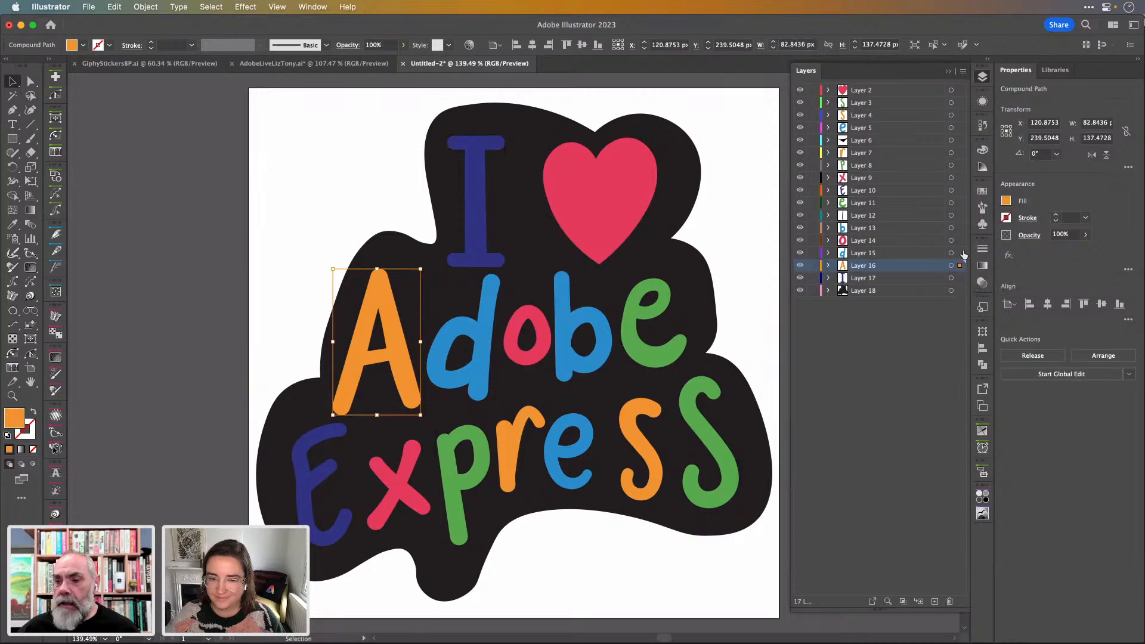
{"action": "left_click", "coordinate": [960, 253]}
{"action": "left_click", "coordinate": [960, 240]}
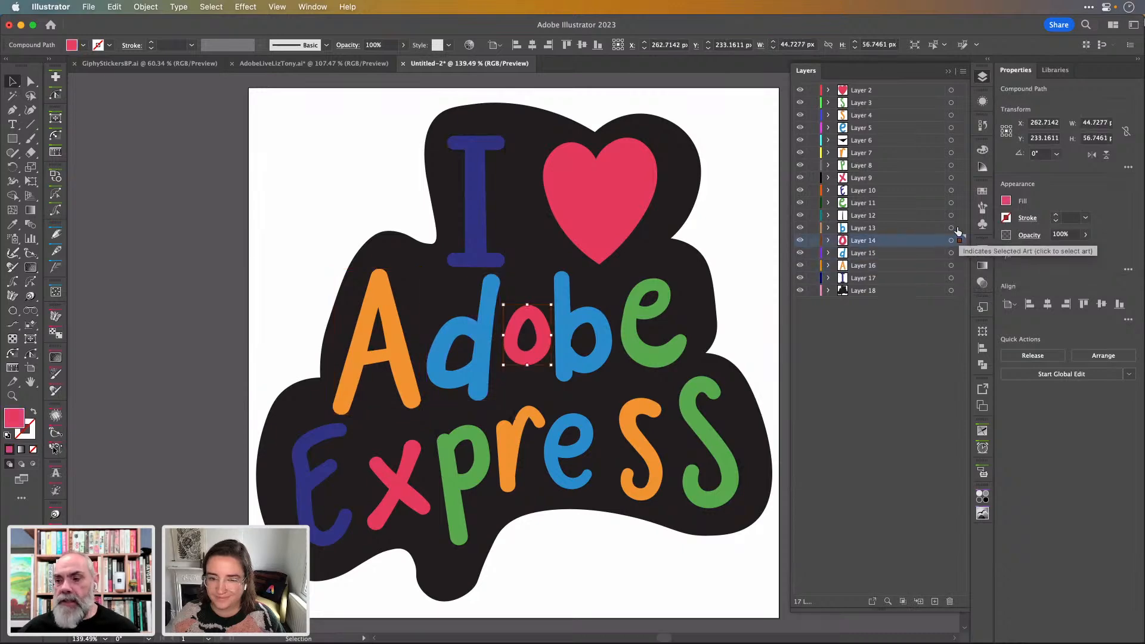
{"action": "left_click", "coordinate": [960, 228]}
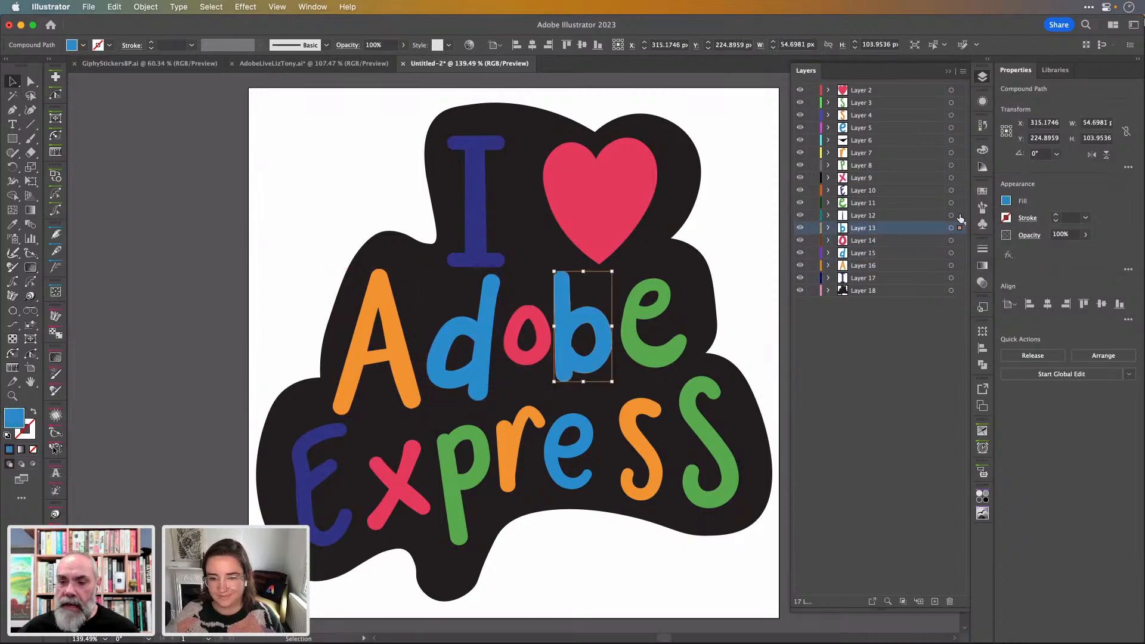
{"action": "left_click", "coordinate": [959, 215]}
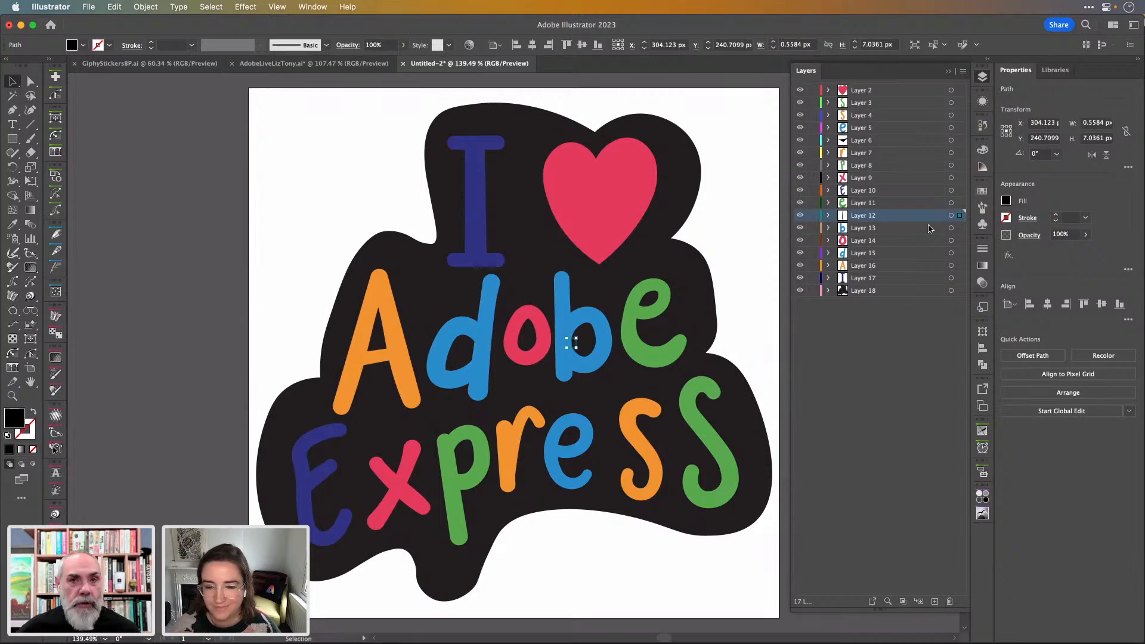
{"action": "left_click", "coordinate": [951, 602]}
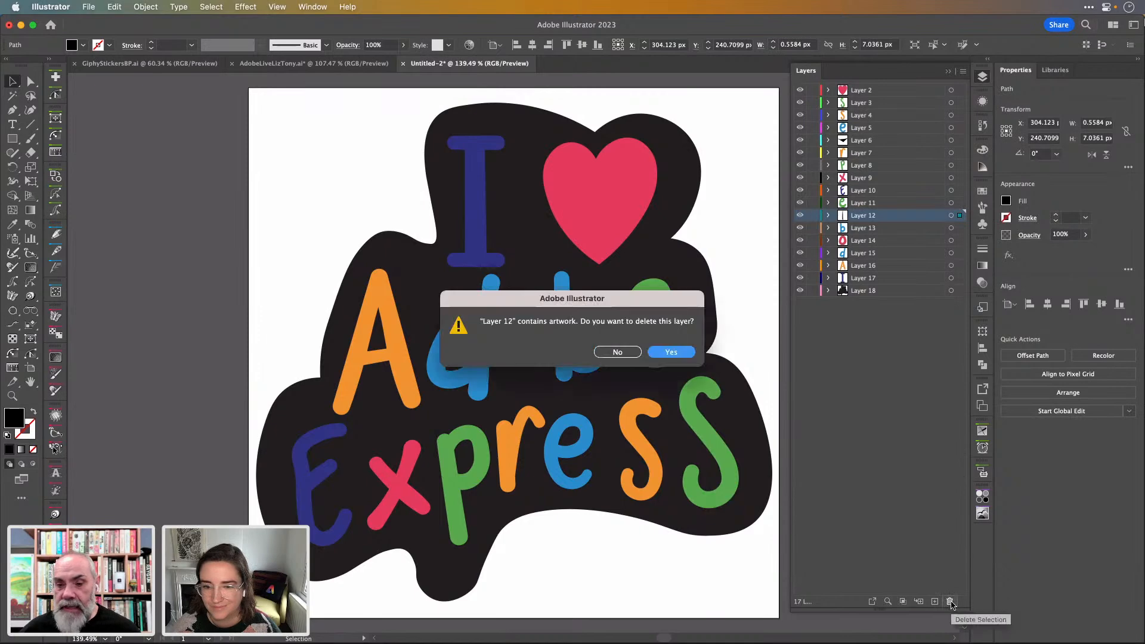
{"action": "left_click", "coordinate": [671, 353]}
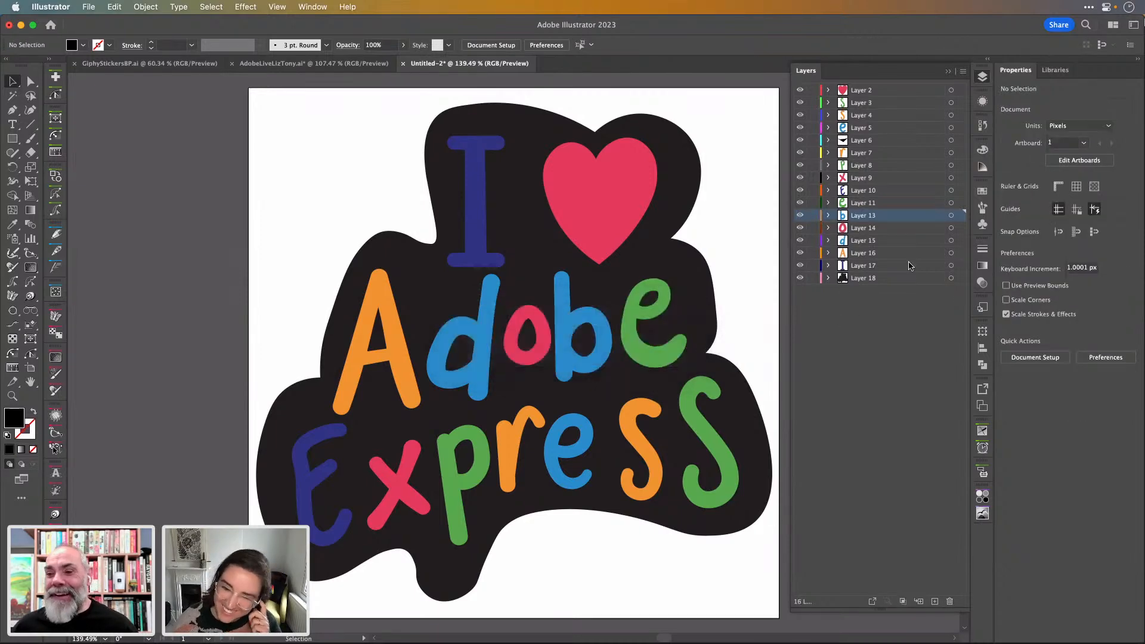
- Check the artwork on each layer from Layer 10 up to Layer 6, and delete Layer 6 with its tiny black path
{"action": "left_click", "coordinate": [958, 190]}
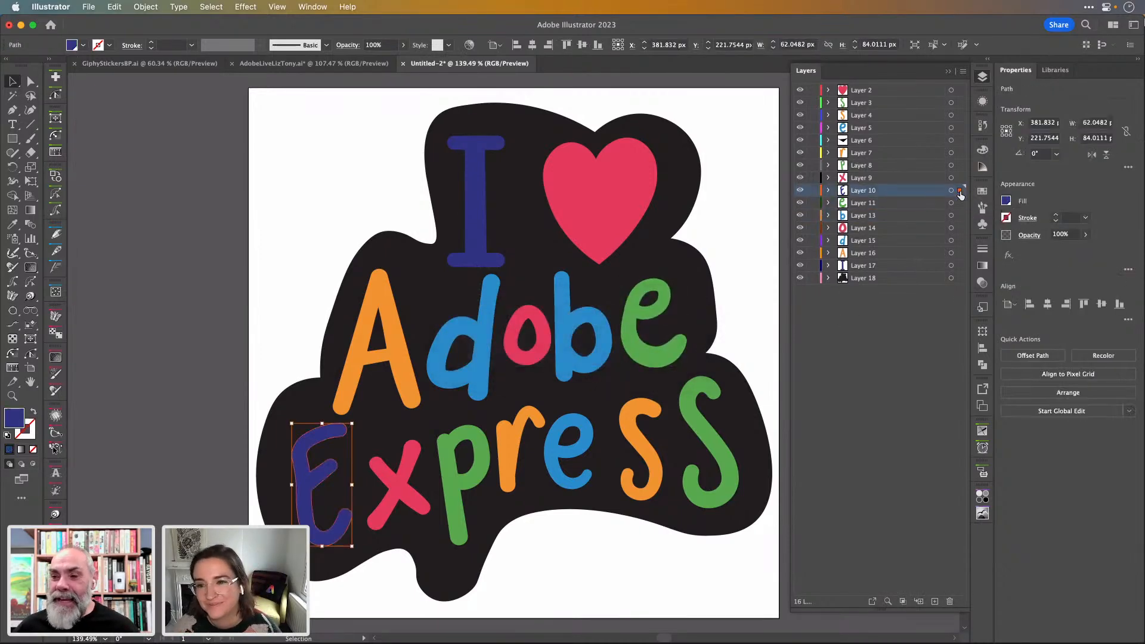
{"action": "left_click", "coordinate": [959, 178]}
{"action": "left_click", "coordinate": [960, 166]}
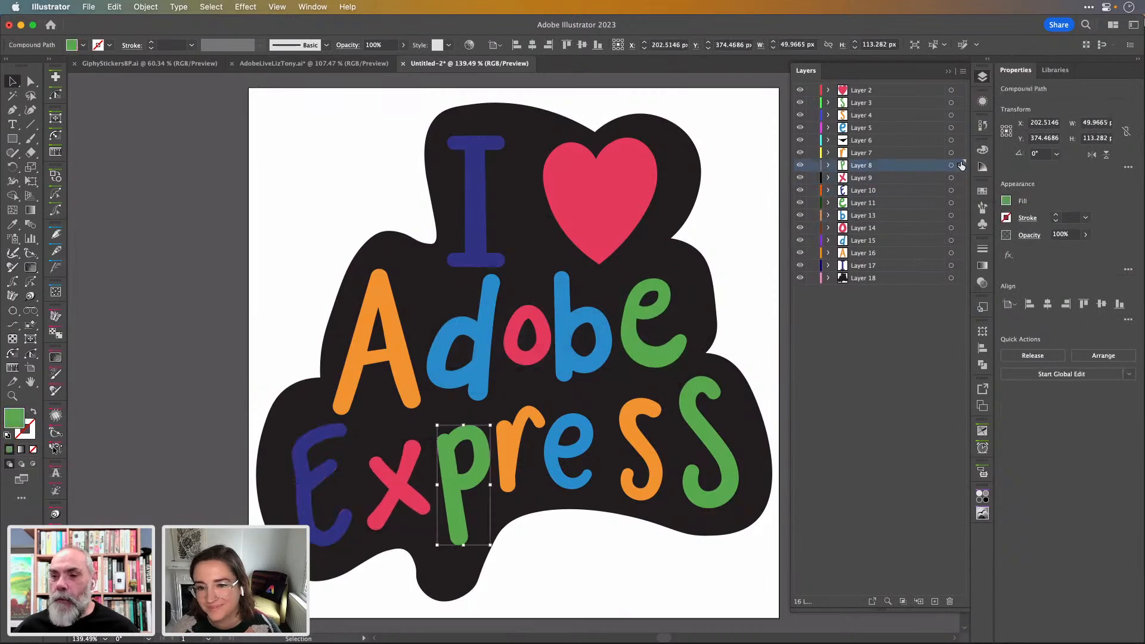
{"action": "left_click", "coordinate": [960, 153]}
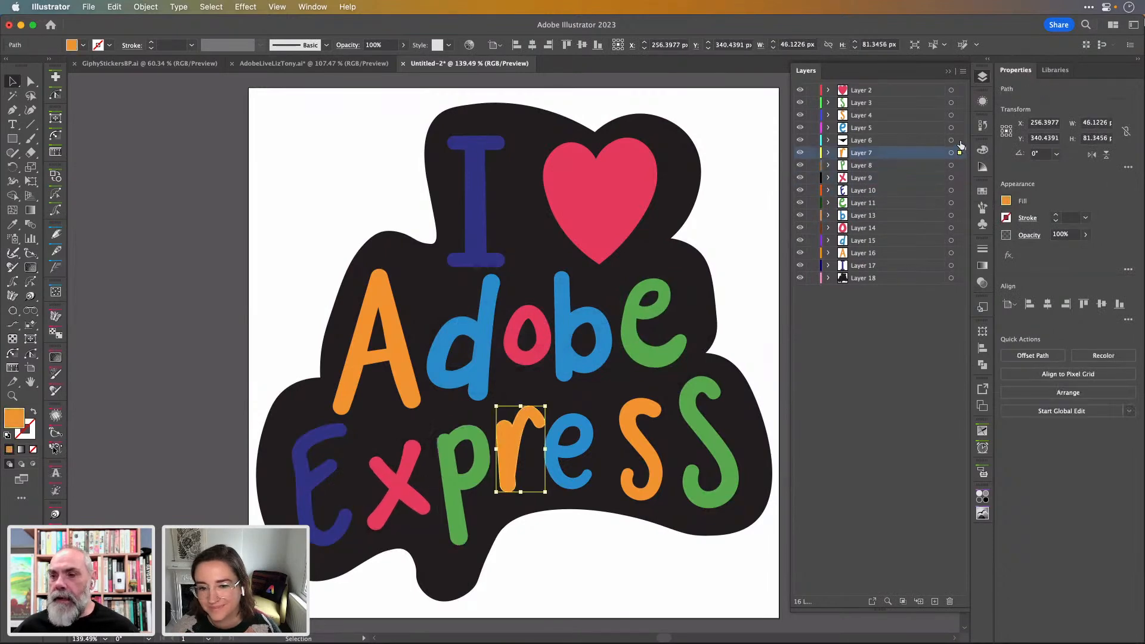
{"action": "left_click", "coordinate": [960, 141]}
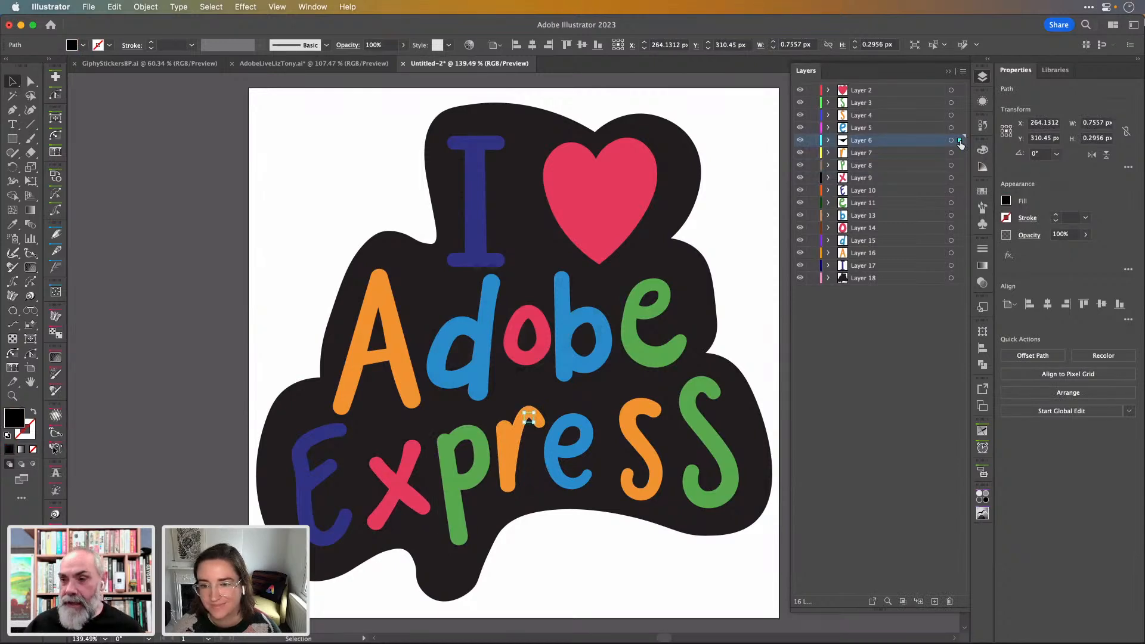
{"action": "left_click", "coordinate": [950, 603]}
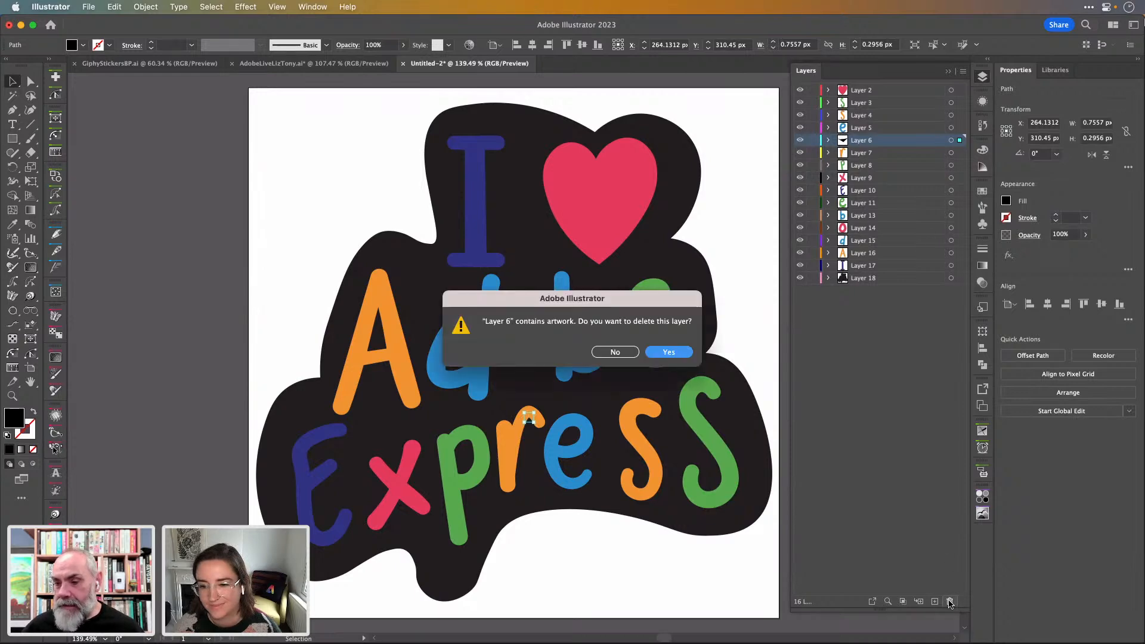
{"action": "left_click", "coordinate": [668, 352]}
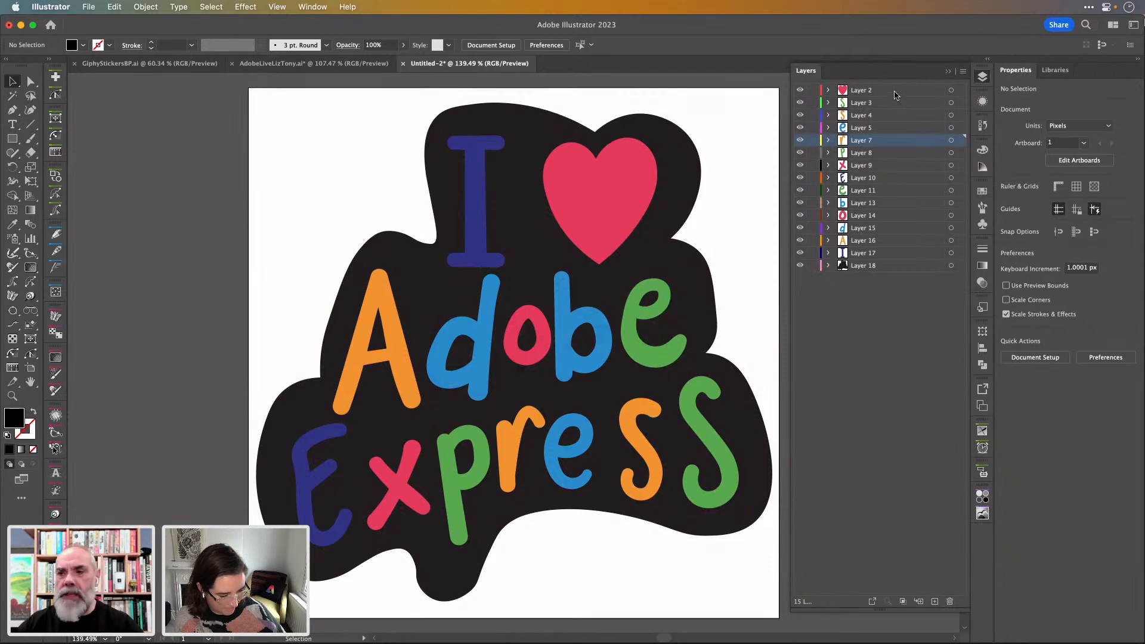
- Move Layer 2, the heart, down the layer stack to sit between Layer 16 and Layer 17
{"action": "left_click_drag", "start_coordinate": [894, 95], "coordinate": [897, 152]}
{"action": "mouse_move", "coordinate": [894, 253]}
{"action": "left_mouse_down"}
{"action": "mouse_move", "coordinate": [896, 222]}
{"action": "mouse_move", "coordinate": [897, 246]}
{"action": "left_mouse_up"}
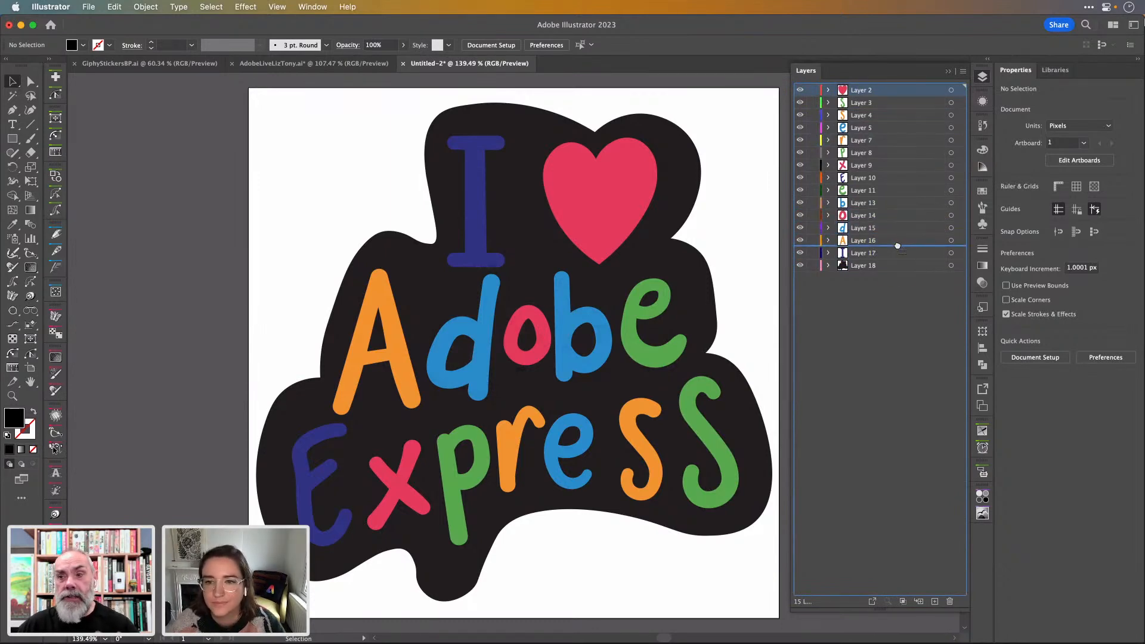
{"action": "left_click_drag", "start_coordinate": [898, 245], "coordinate": [899, 240]}
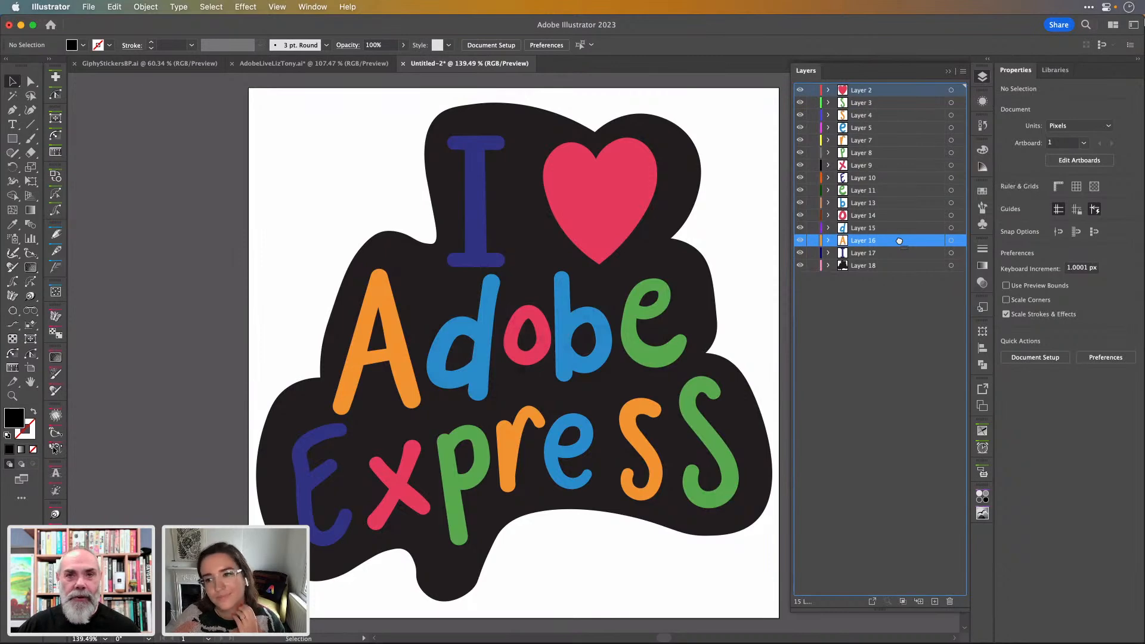
{"action": "left_click_drag", "start_coordinate": [898, 240], "coordinate": [900, 249]}
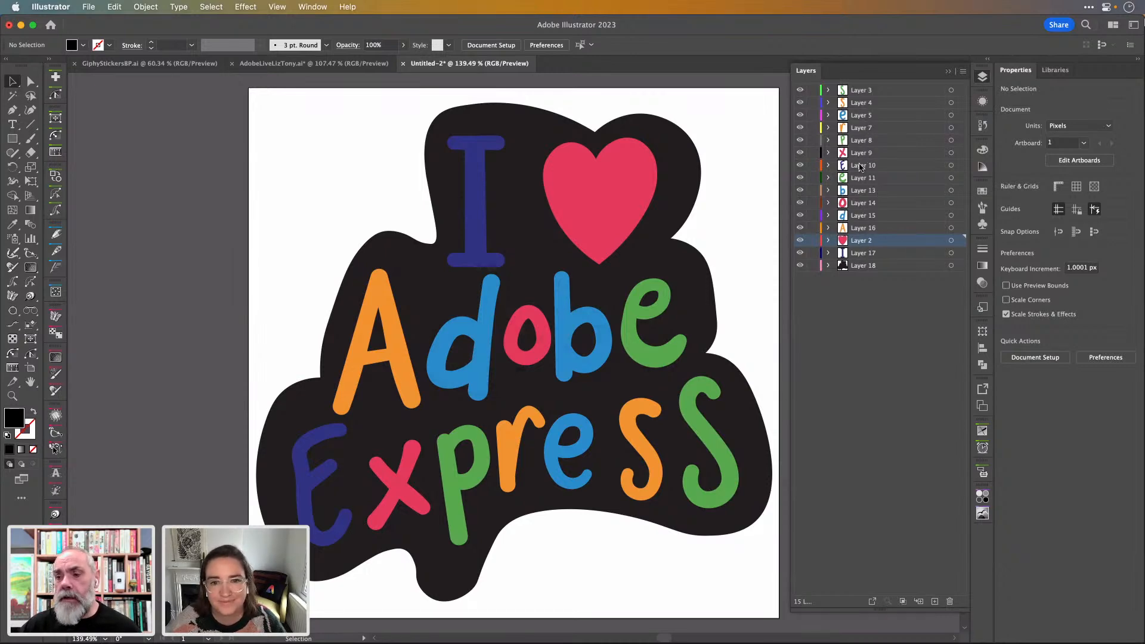
- Rename Layer 18 as "Blob", Layer 17 as "I" and the heart's Layer 2 as "heart"
{"action": "left_click", "coordinate": [861, 268]}
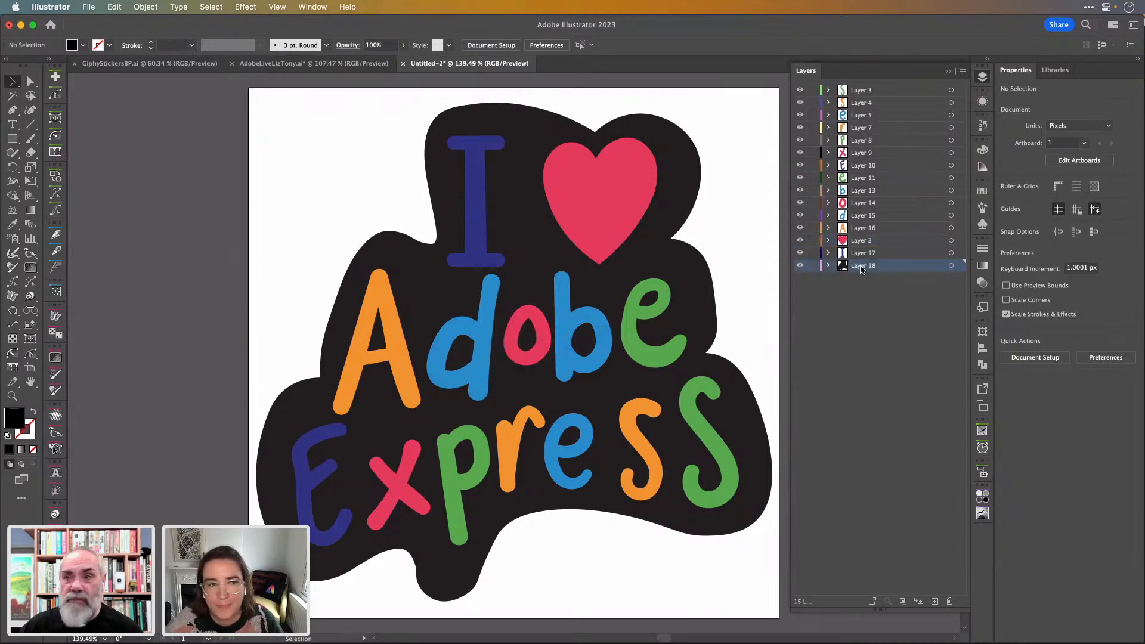
{"action": "double_click", "coordinate": [861, 265]}
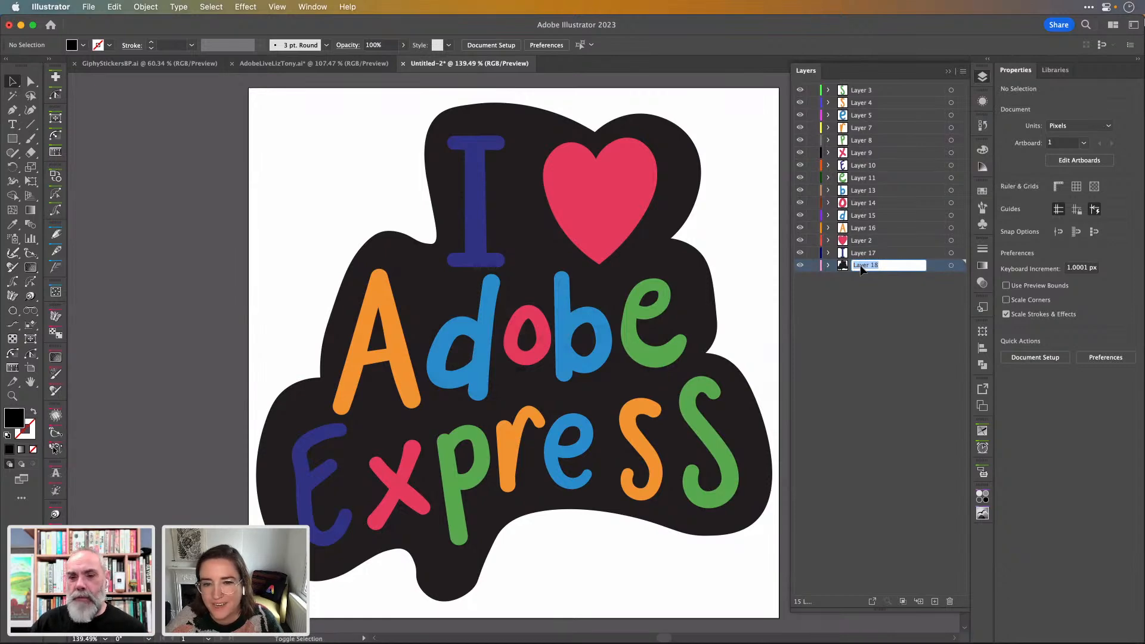
{"action": "type", "text": "Blob"}
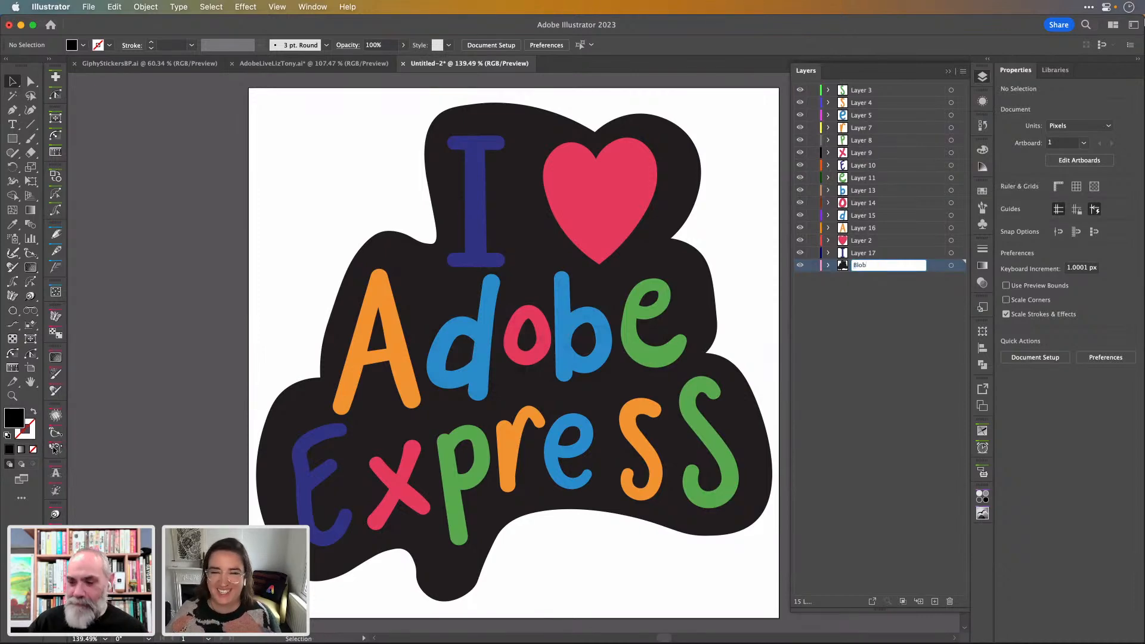
{"action": "left_click", "coordinate": [870, 257]}
{"action": "double_click", "coordinate": [866, 254]}
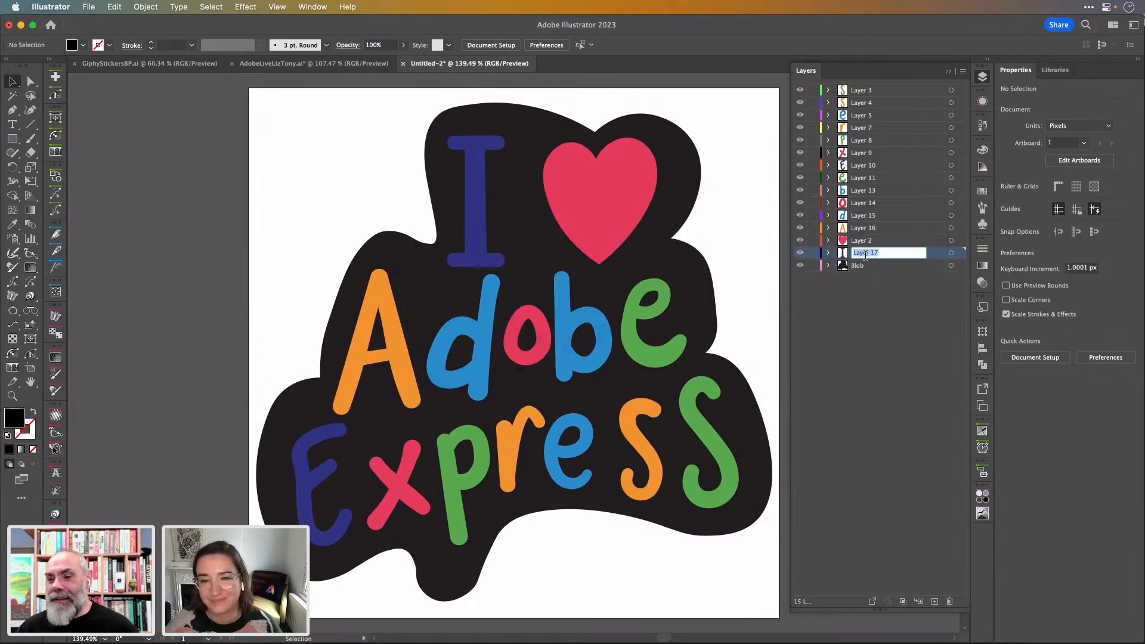
{"action": "type", "text": "I"}
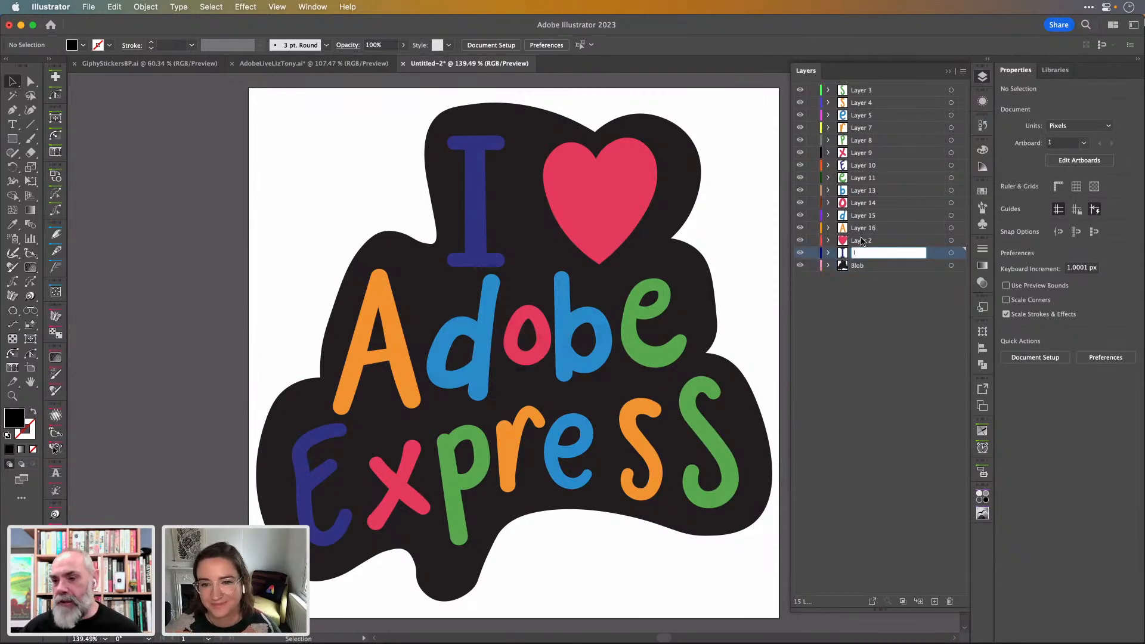
{"action": "double_click", "coordinate": [859, 240]}
{"action": "type", "text": "heart"}
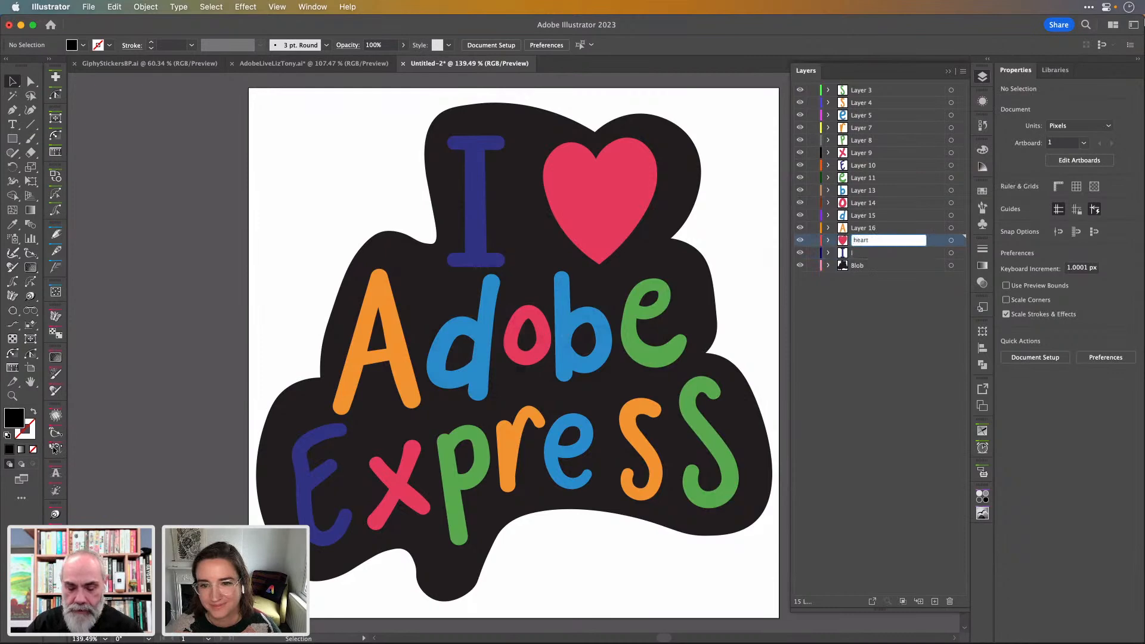
- Rename the layers of the word Adobe, Layers 16, 15, 14, 13 and 11, as "A", "d", "o", "b" and "e"
{"action": "double_click", "coordinate": [868, 227]}
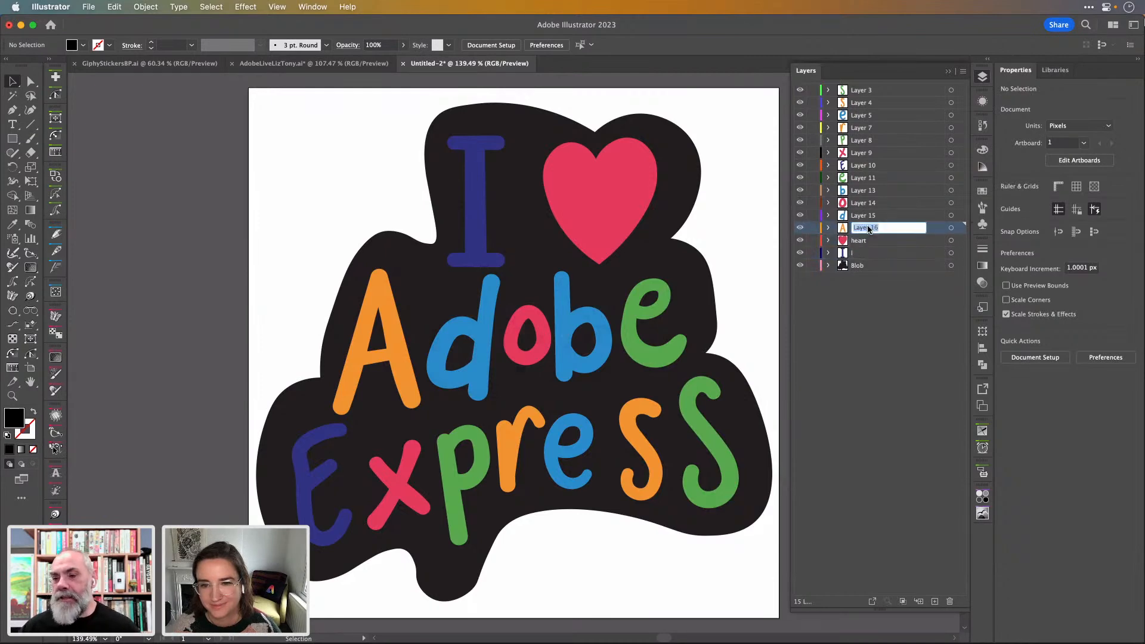
{"action": "type", "text": "A"}
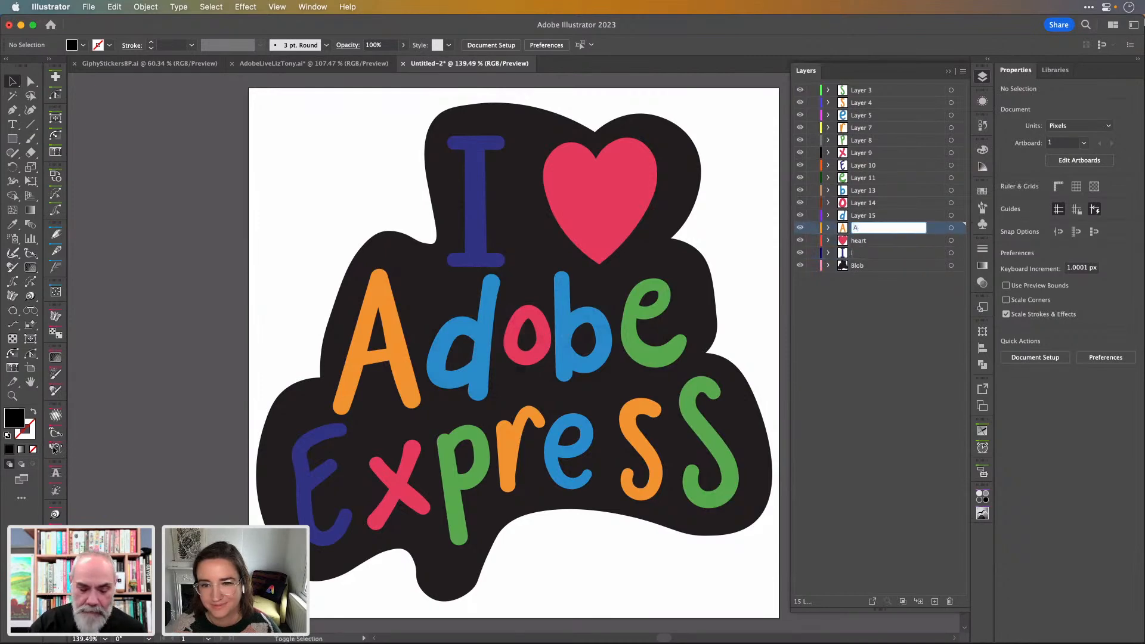
{"action": "double_click", "coordinate": [865, 216]}
{"action": "type", "text": "d"}
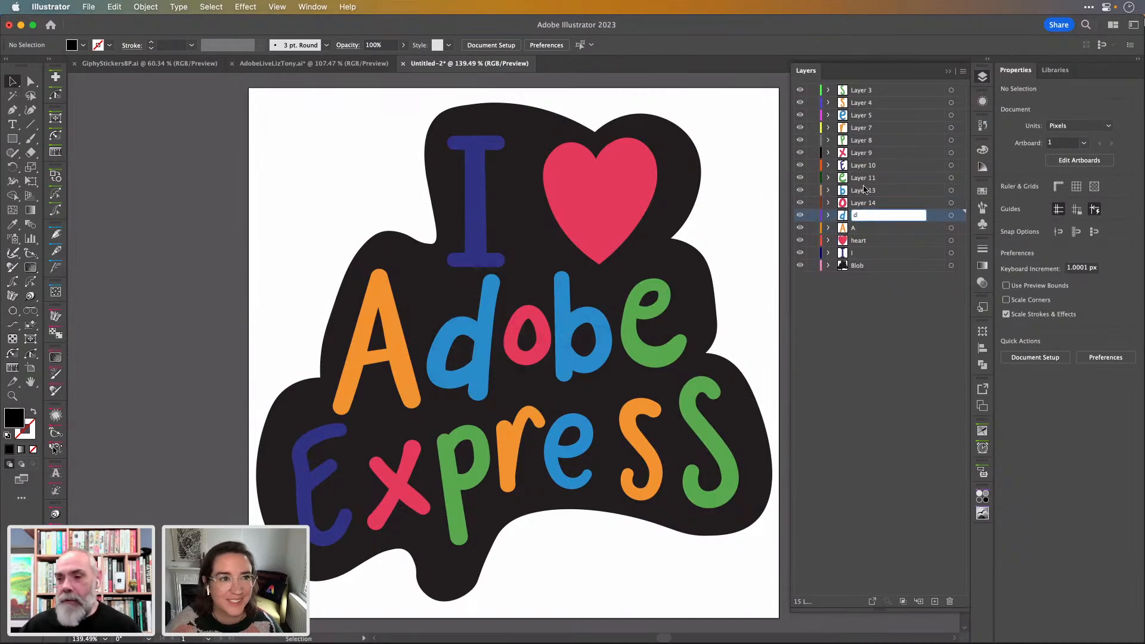
{"action": "double_click", "coordinate": [860, 203]}
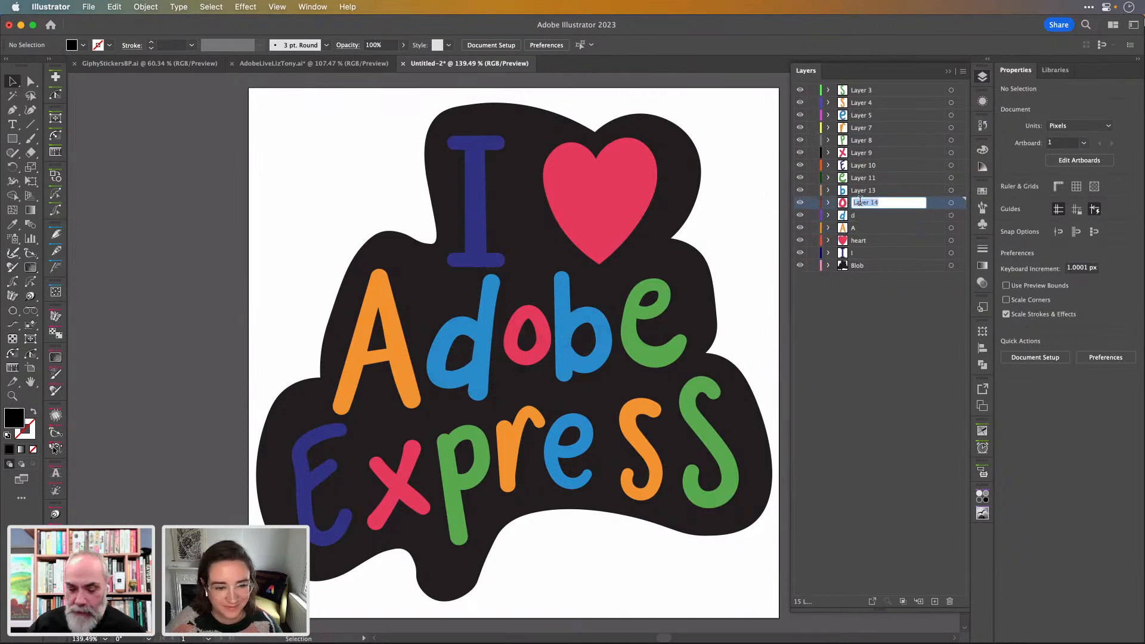
{"action": "type", "text": "o"}
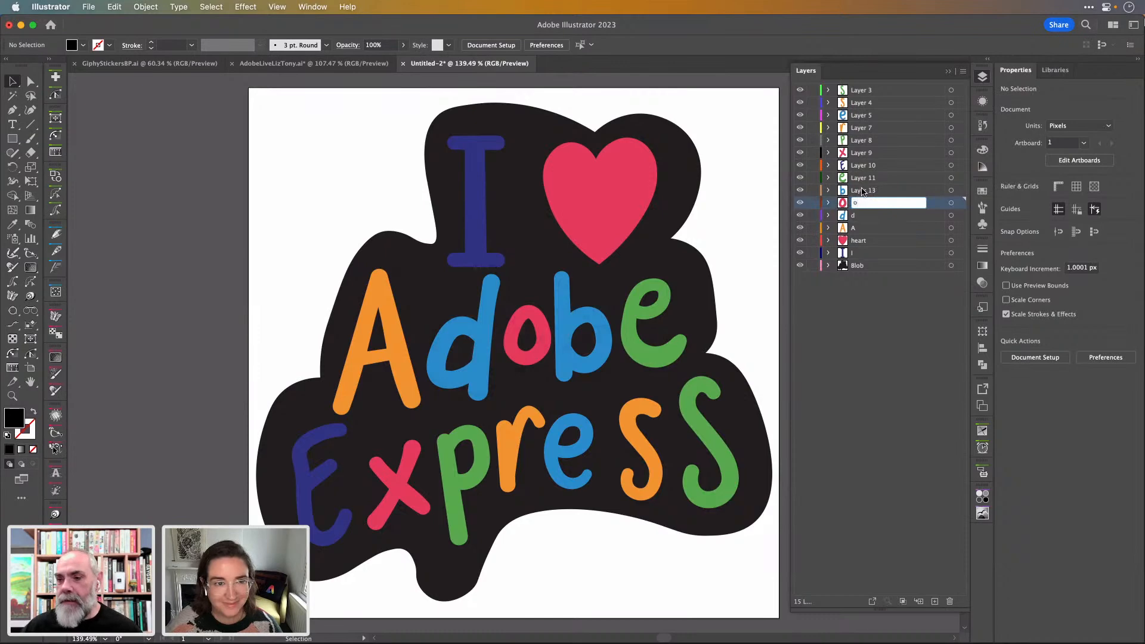
{"action": "double_click", "coordinate": [862, 191]}
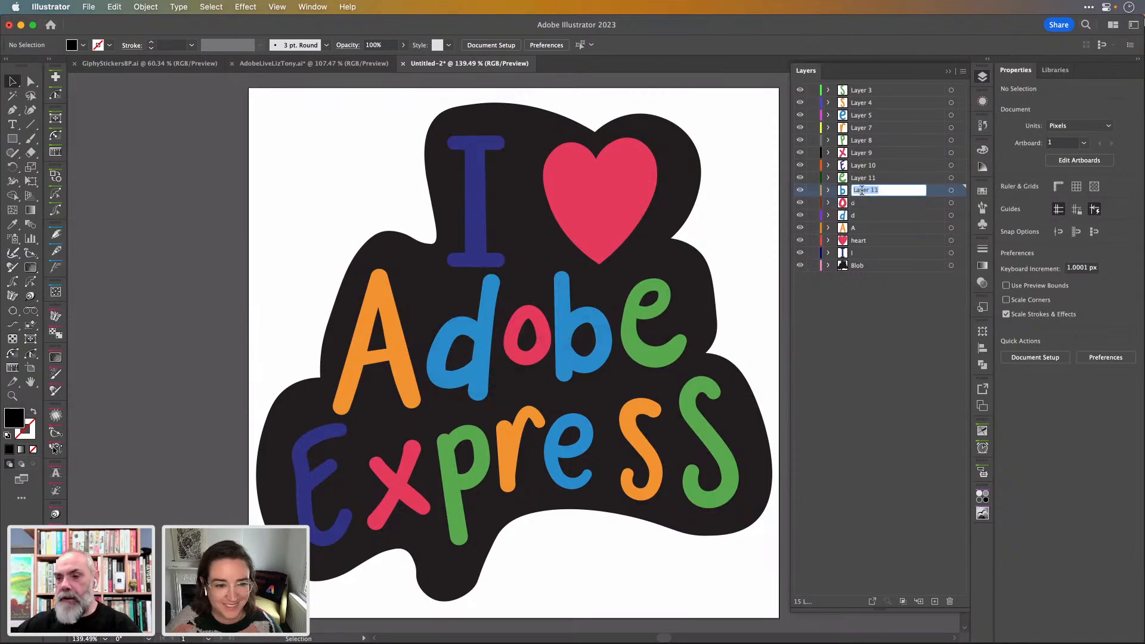
{"action": "type", "text": "b"}
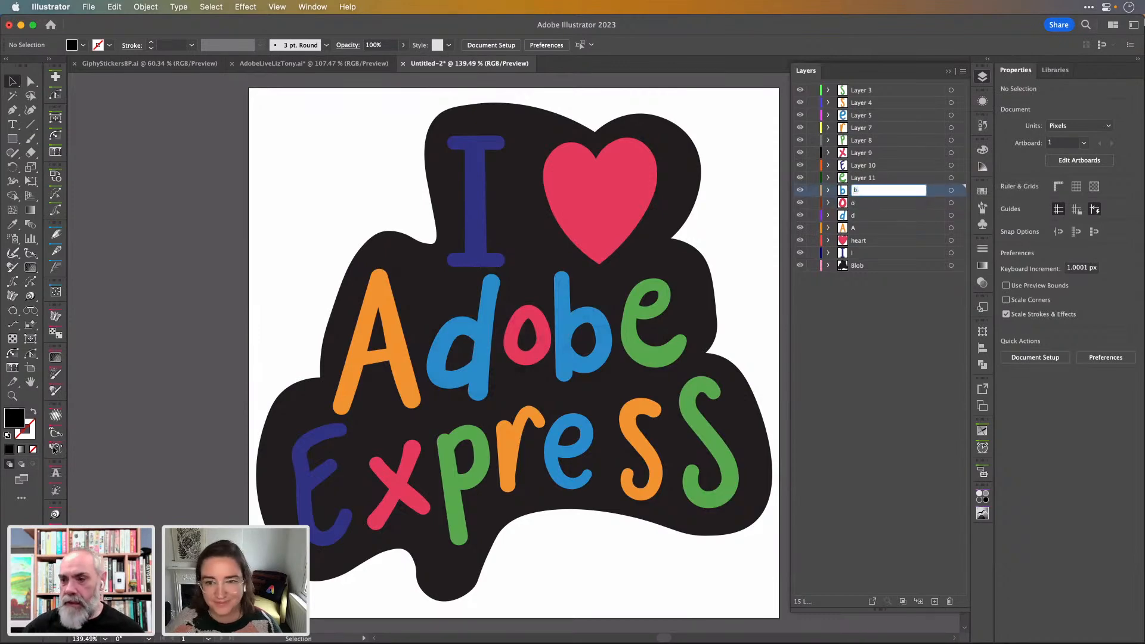
{"action": "double_click", "coordinate": [864, 178]}
{"action": "type", "text": "e"}
- Rename the layers of the first four letters of Express, Layers 10, 9, 8 and 7, as "E", "x", "p" and "r"
{"action": "double_click", "coordinate": [865, 170]}
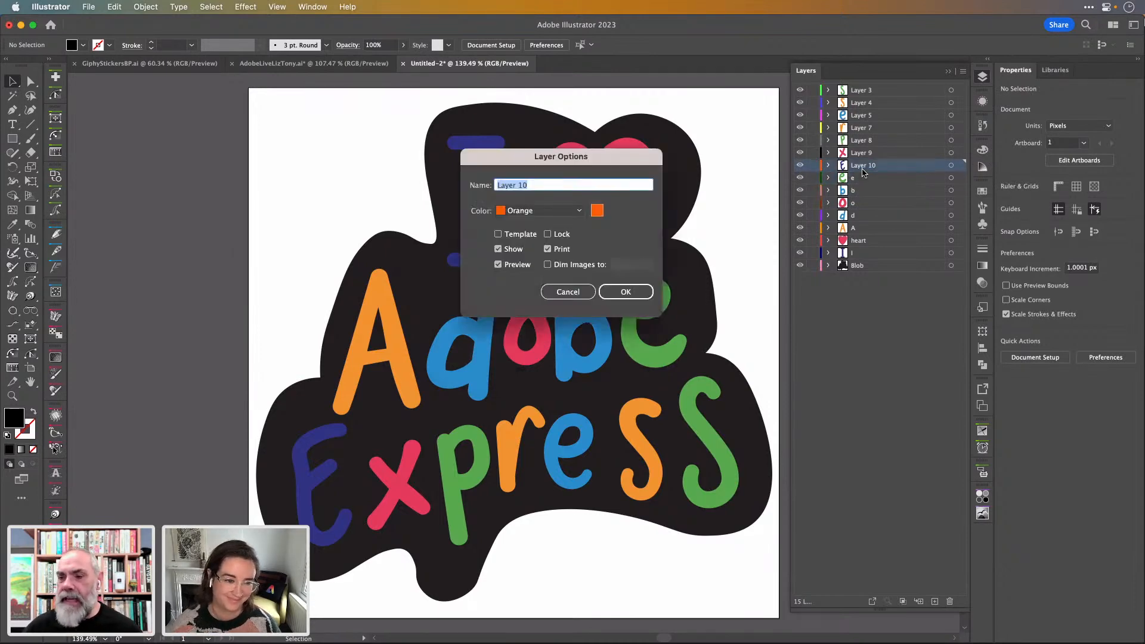
{"action": "type", "text": "E"}
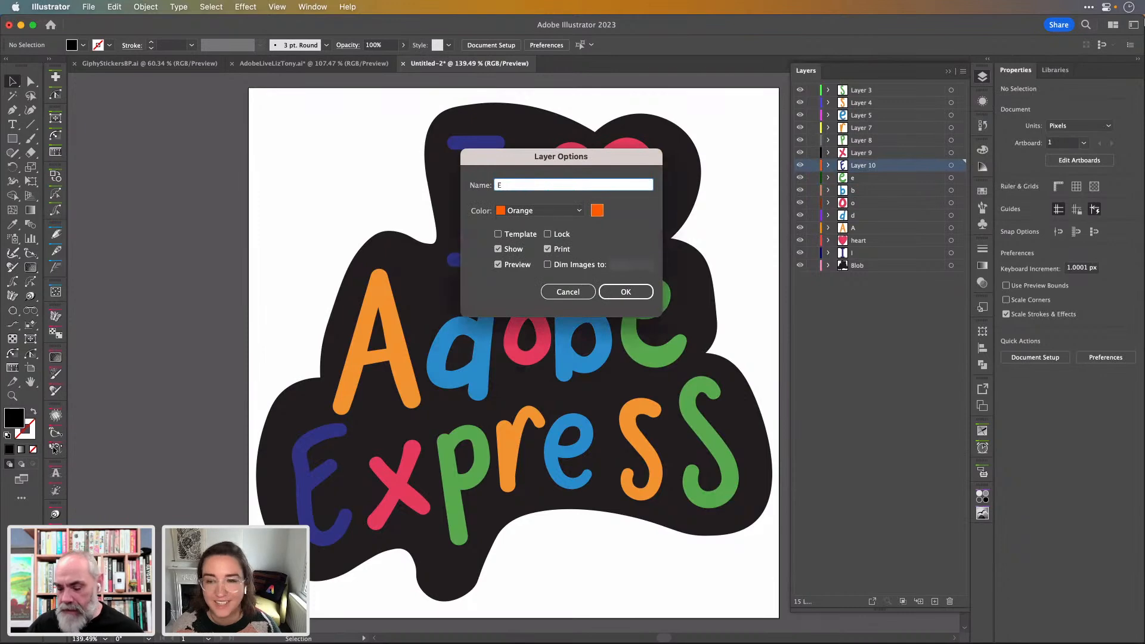
{"action": "key", "text": "Return"}
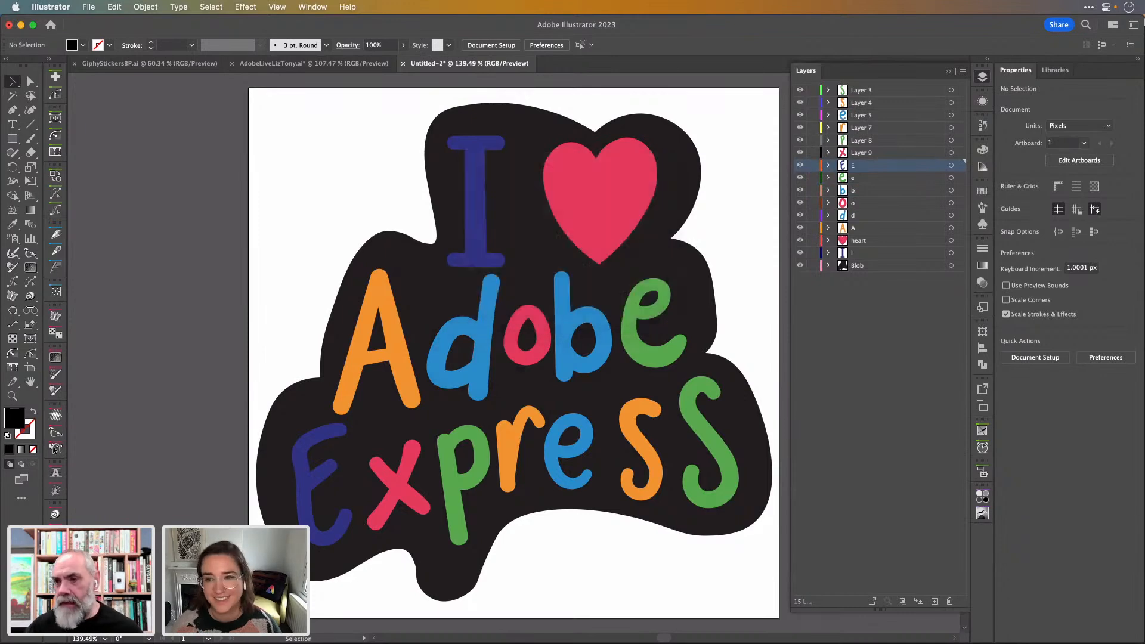
{"action": "double_click", "coordinate": [862, 153]}
{"action": "type", "text": "x"}
{"action": "double_click", "coordinate": [861, 141]}
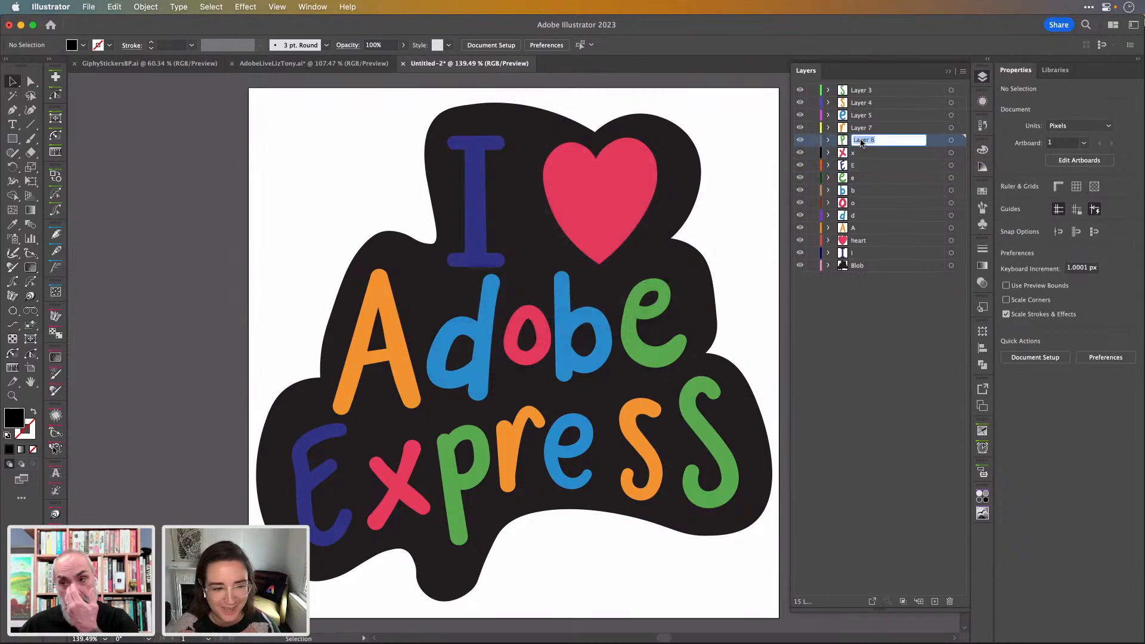
{"action": "type", "text": "p"}
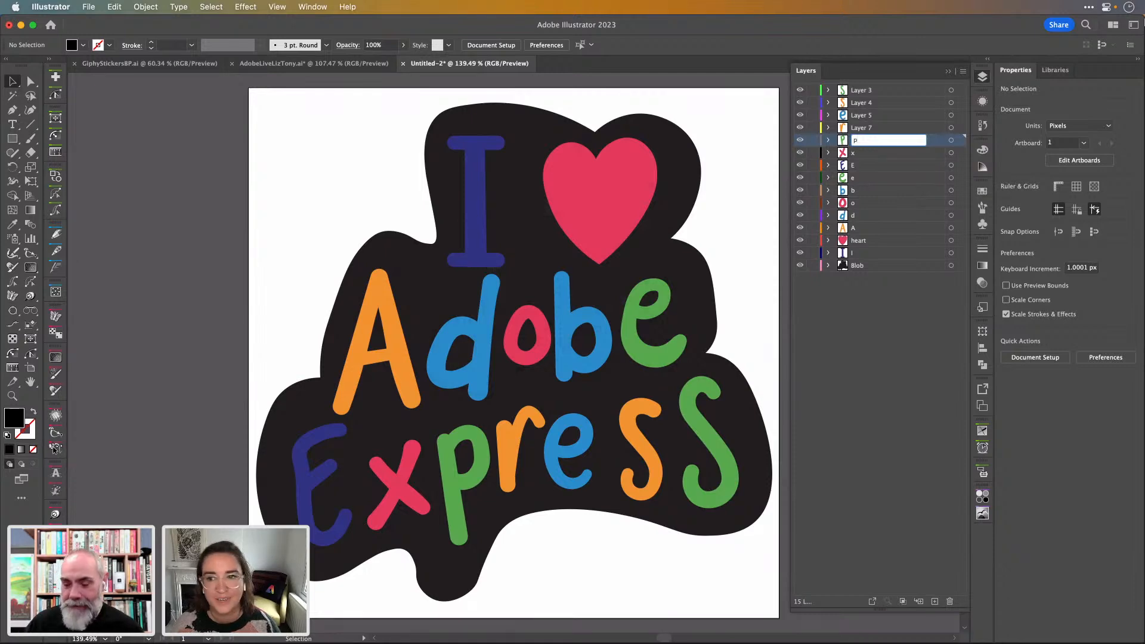
{"action": "key", "text": "Return"}
{"action": "left_click", "coordinate": [861, 127]}
{"action": "double_click", "coordinate": [861, 127]}
{"action": "type", "text": "r"}
- Rename the layers of the last three letters of Express, Layers 5, 4 and 3, as "e1", "s" and "S"
{"action": "double_click", "coordinate": [866, 114]}
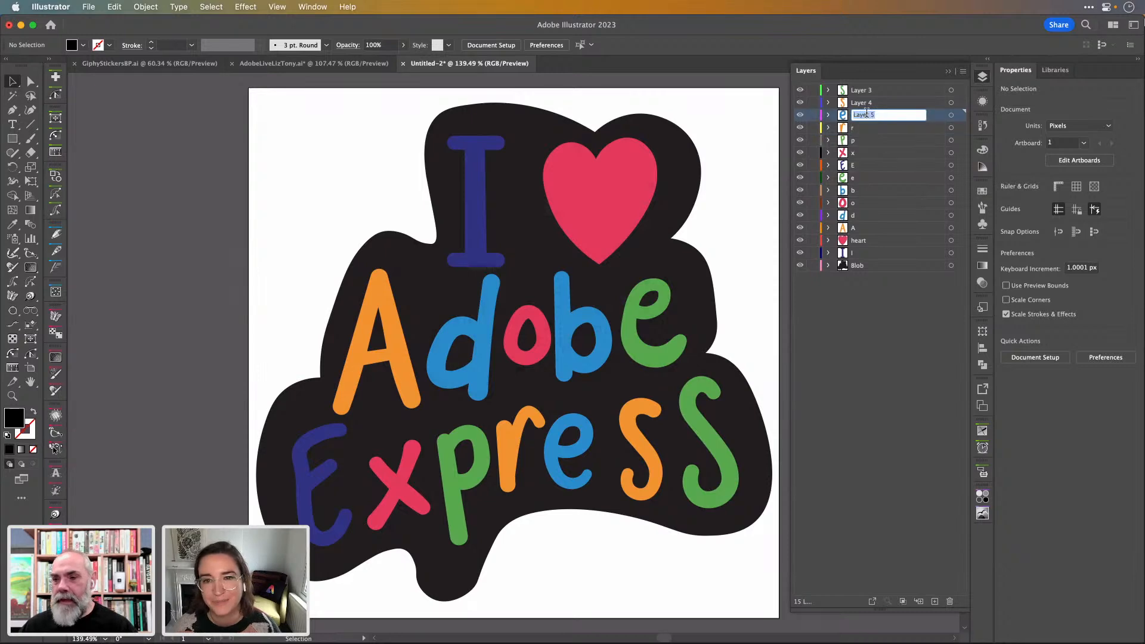
{"action": "type", "text": "e"}
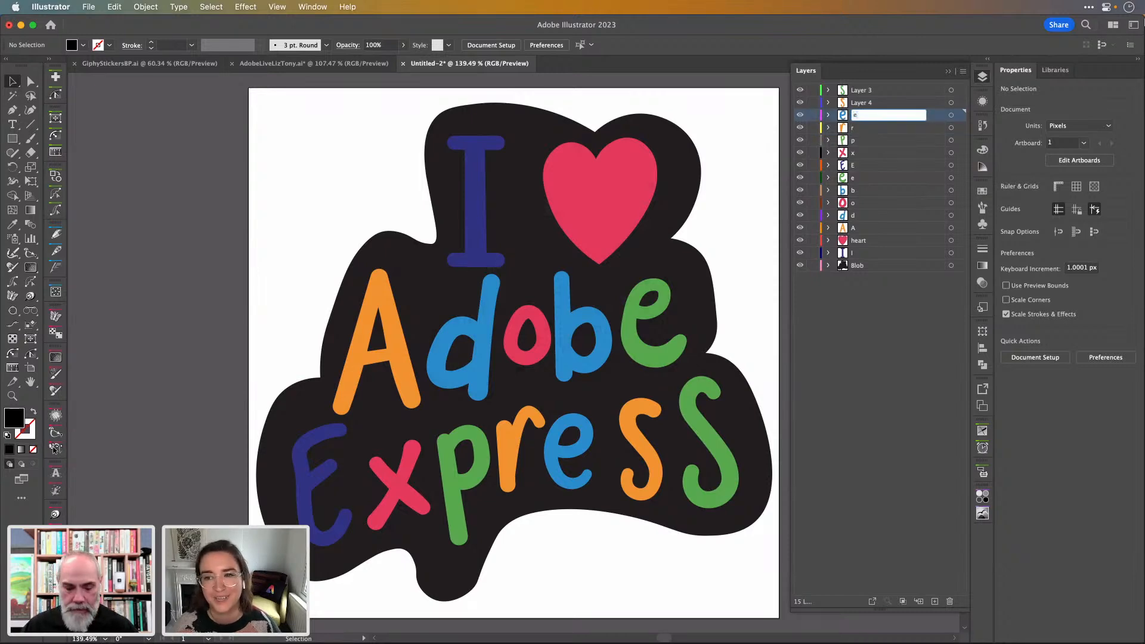
{"action": "type", "text": "1"}
{"action": "double_click", "coordinate": [860, 102]}
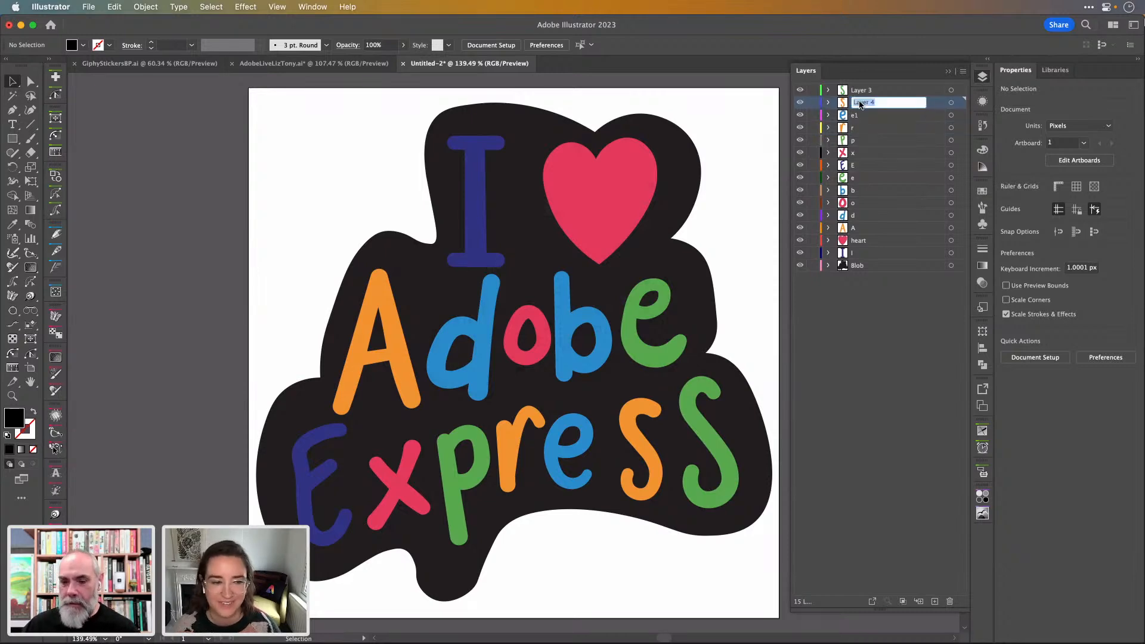
{"action": "type", "text": "s"}
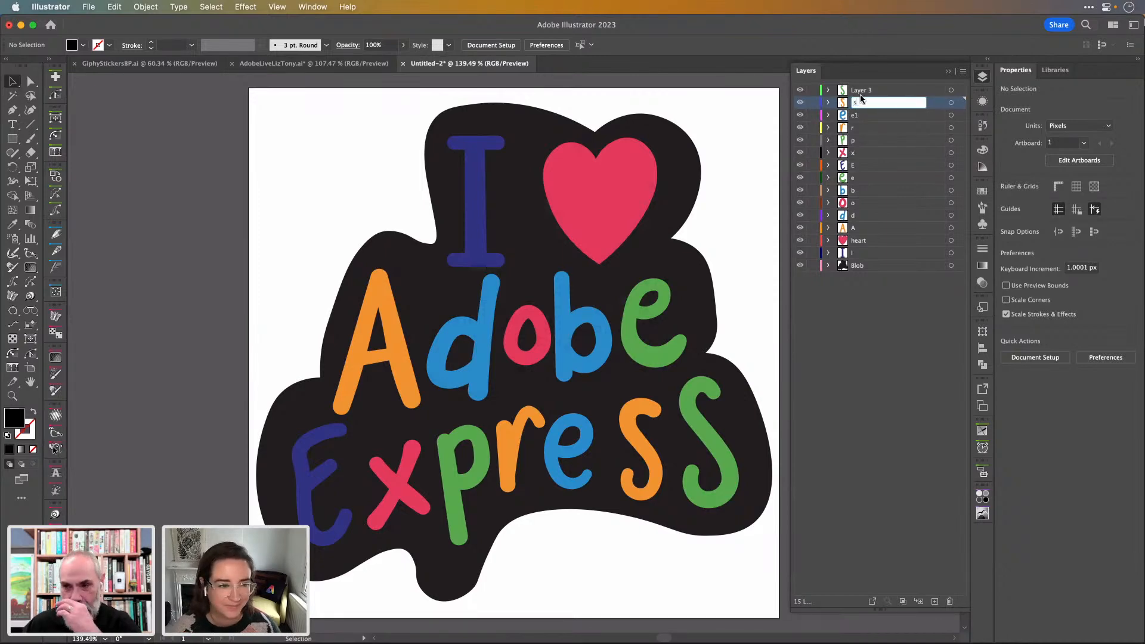
{"action": "double_click", "coordinate": [861, 94]}
{"action": "type", "text": "S"}
{"action": "key", "text": "Return"}
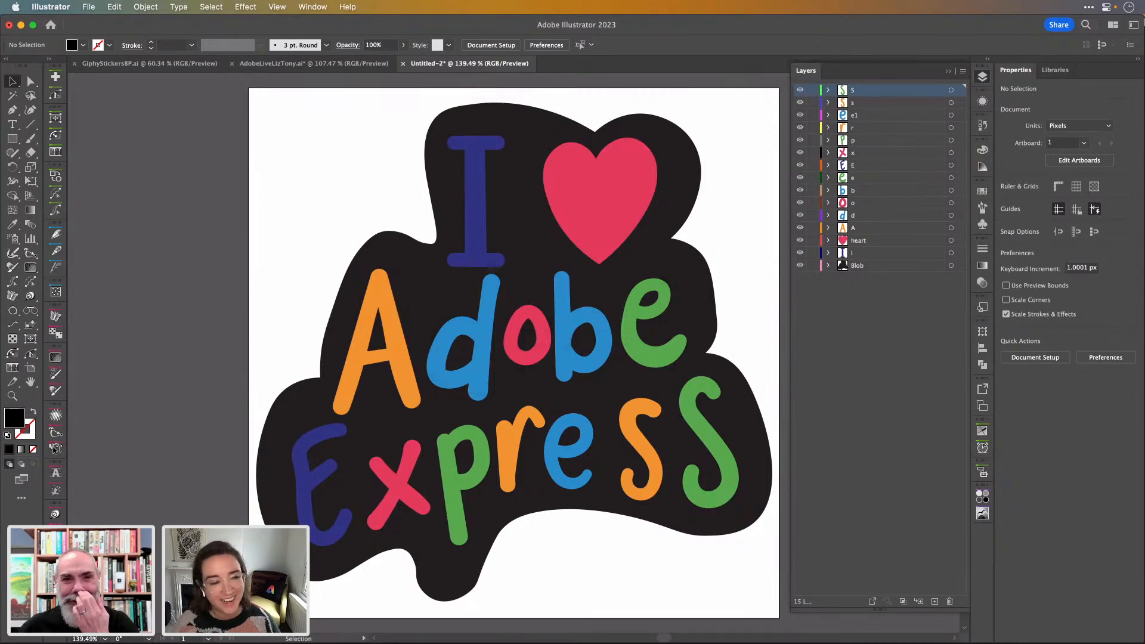
- Start saving the document and create a folder named "Thursday" inside BrandingStickers for it
{"action": "key", "text": "super+s"}
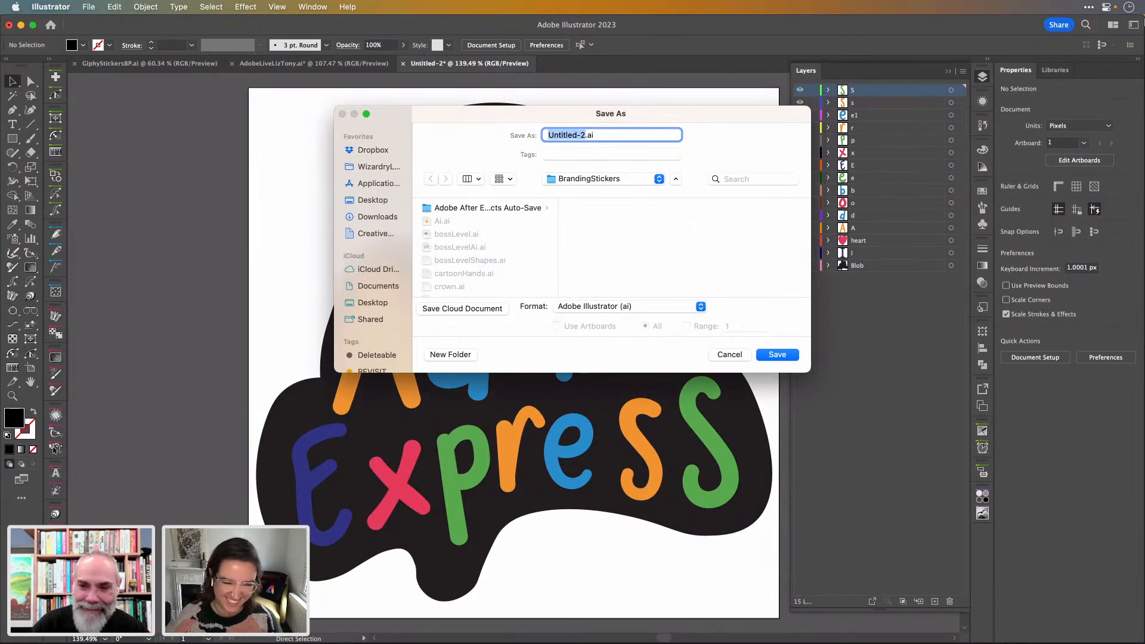
{"action": "key", "text": "super+shift+n"}
{"action": "type", "text": "T"}
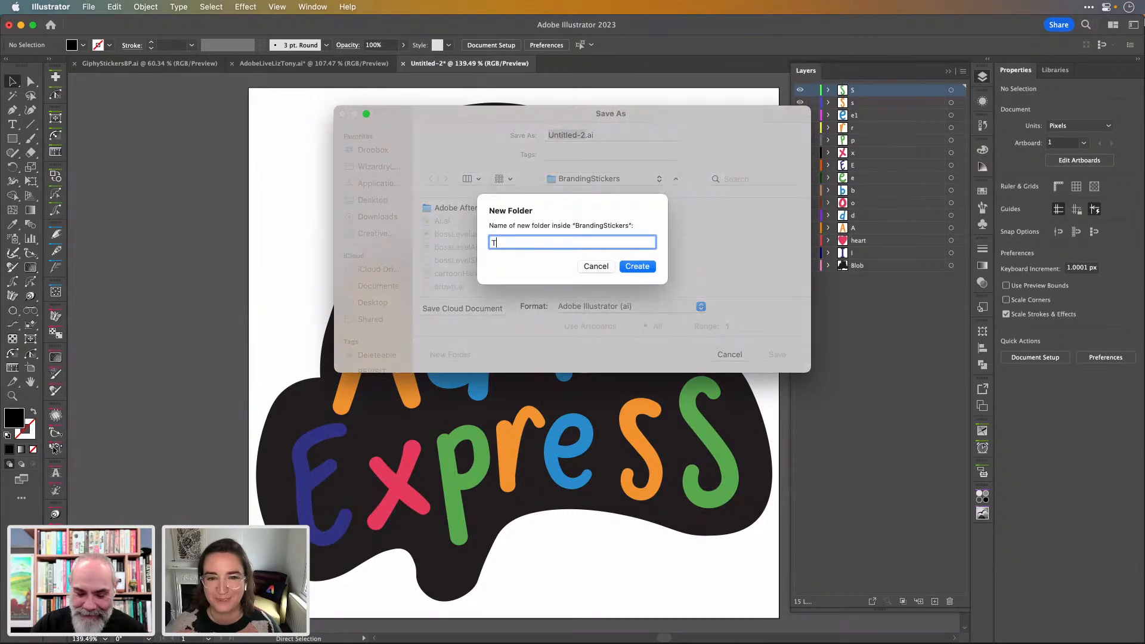
{"action": "type", "text": "hursday"}
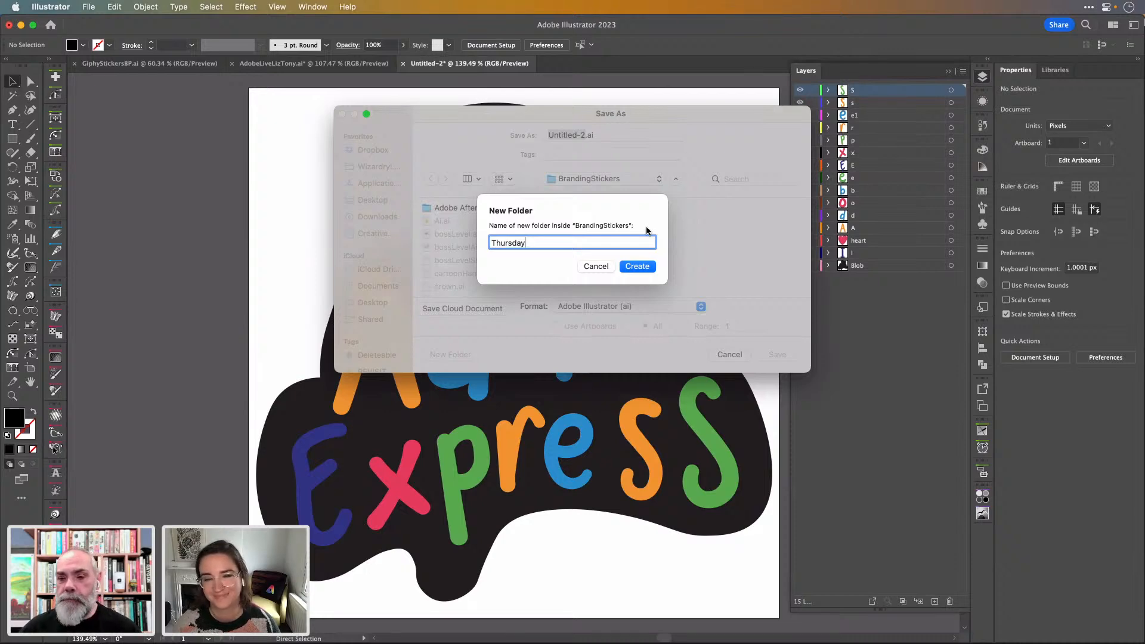
{"action": "left_click", "coordinate": [648, 269]}
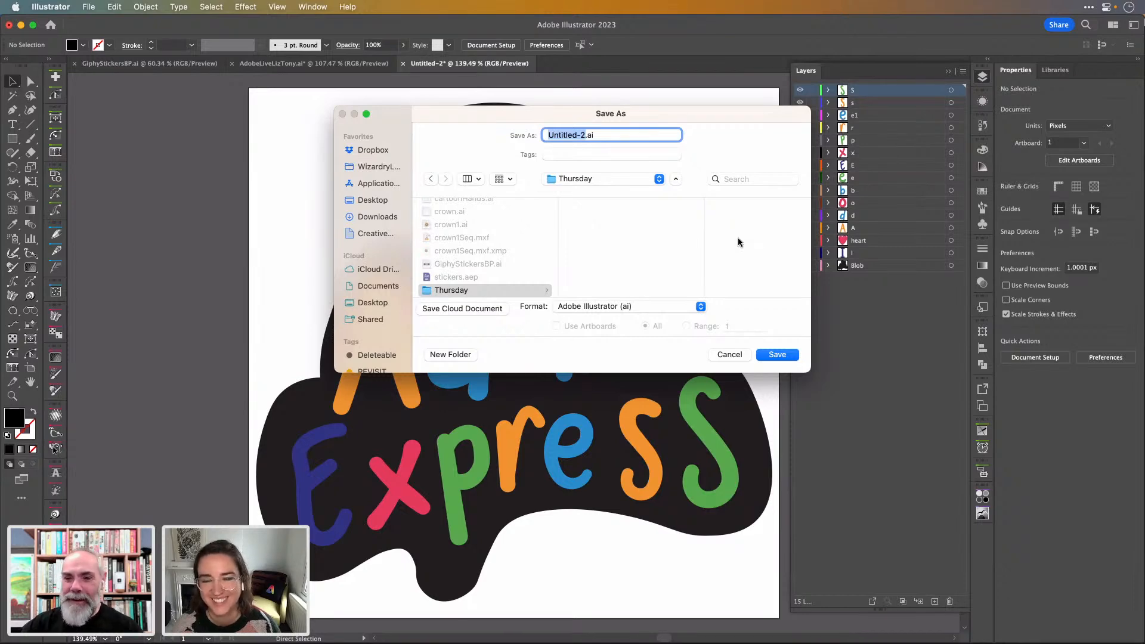
- Save the document in the Thursday folder as adobeExpress.ai in Adobe Illustrator format, accepting the offered save options
{"action": "type", "text": "adobeE"}
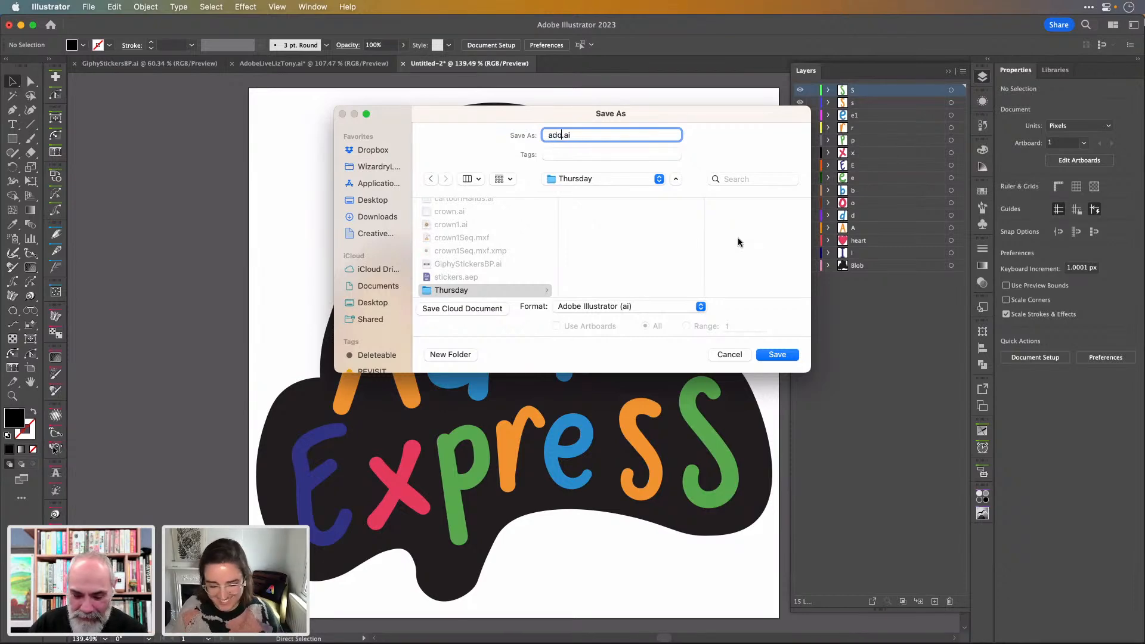
{"action": "type", "text": "xpree"}
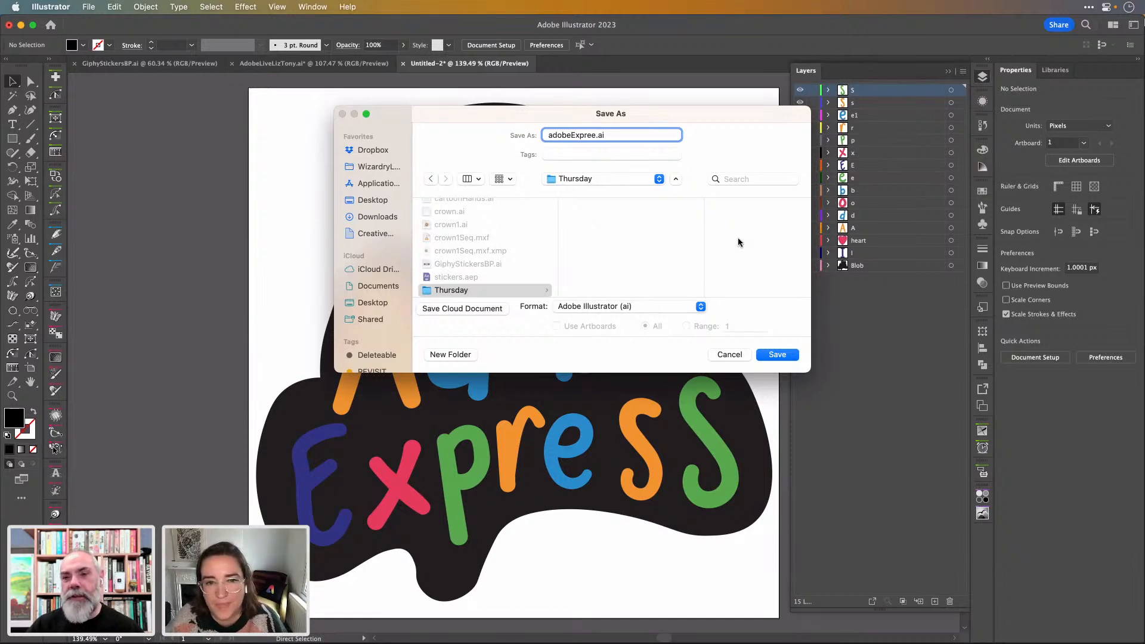
{"action": "key", "text": "BackSpace"}
{"action": "type", "text": "ss"}
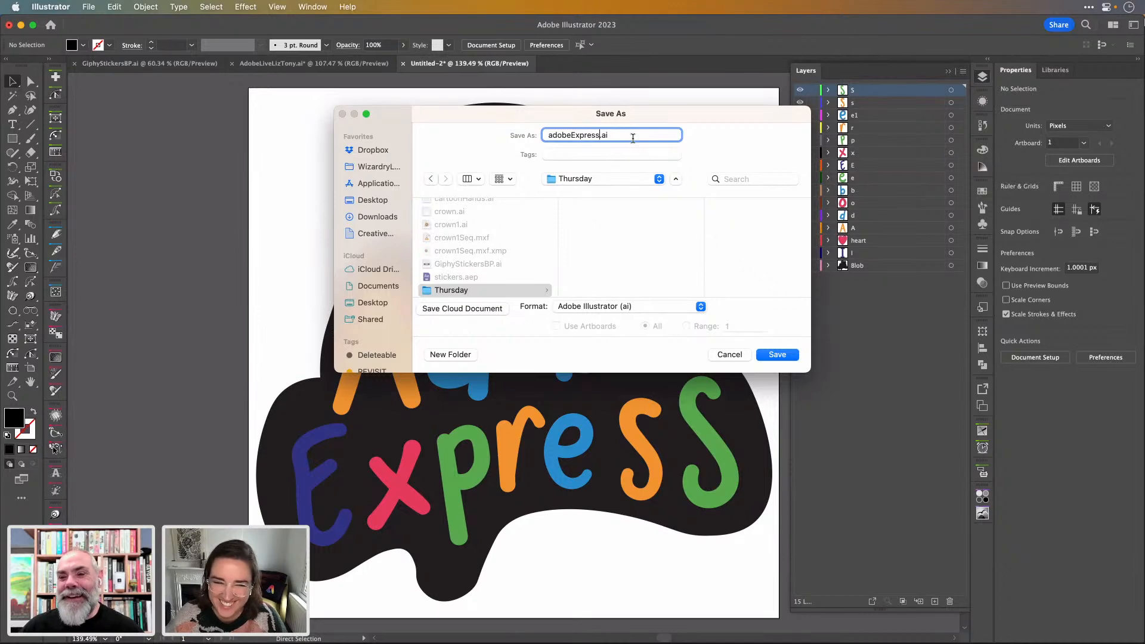
{"action": "left_click", "coordinate": [785, 356]}
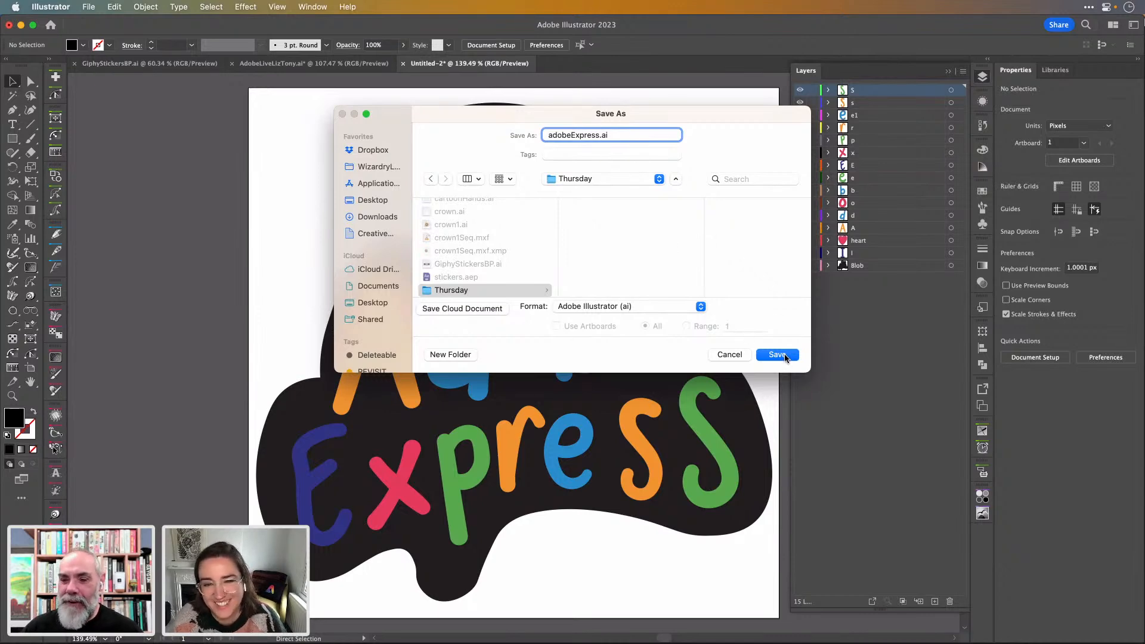
{"action": "key", "text": "Return"}
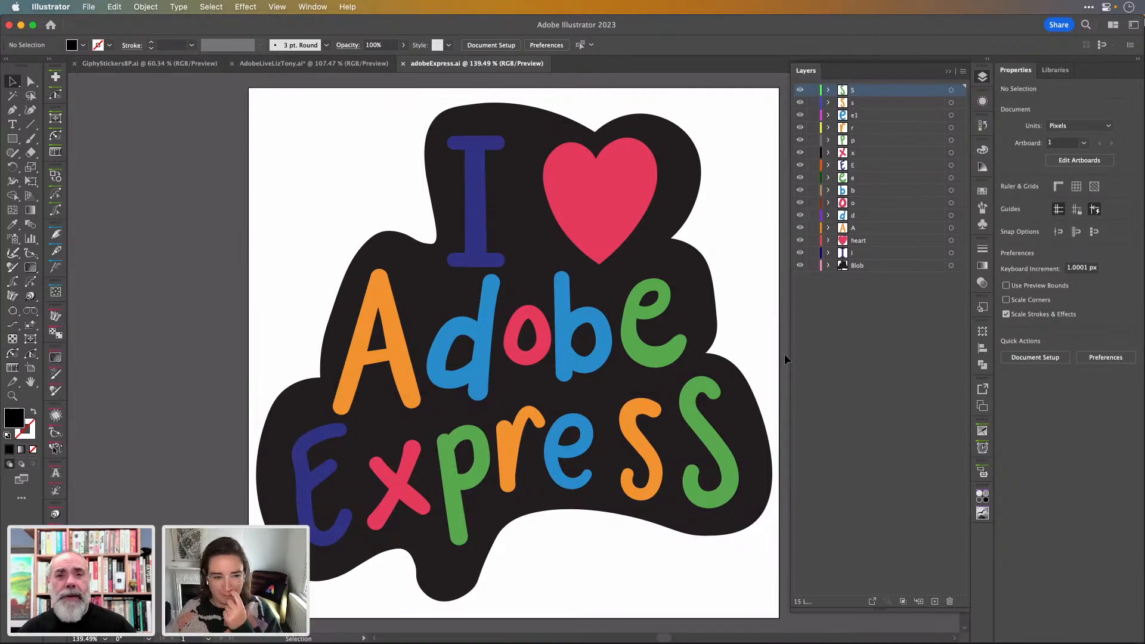
- Switch to After Effects, reset the Standard workspace to its saved layout and close the GifGun panel
{"action": "key", "text": "super+Tab"}
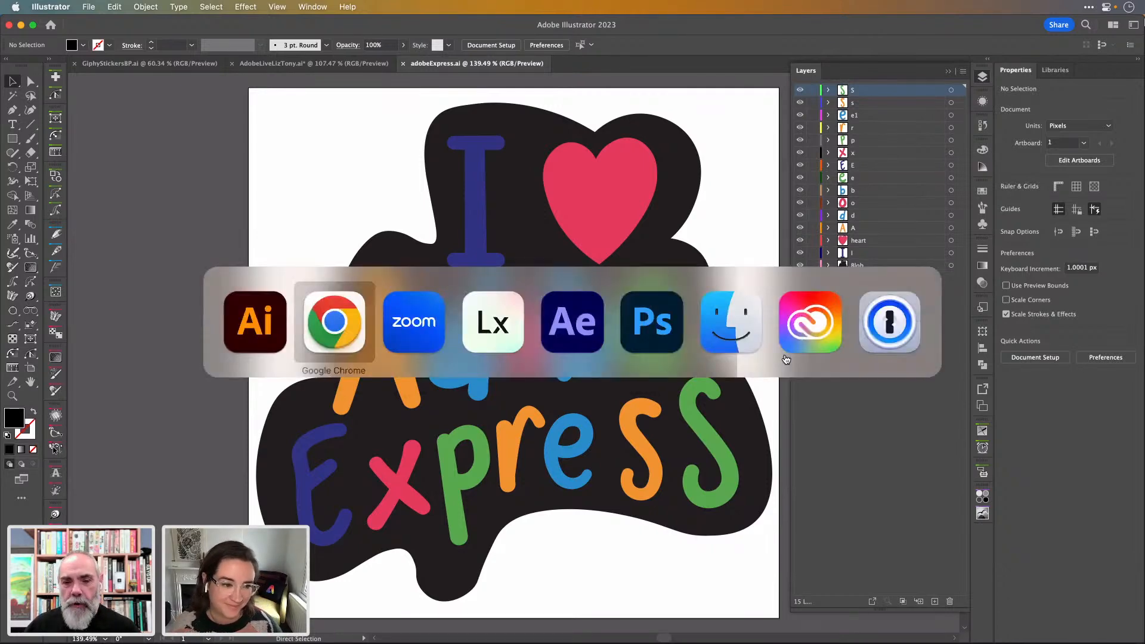
{"action": "key", "text": "super+Tab"}
{"action": "key", "text": "super+Tab"}
{"action": "key", "text": "super+Tab"}
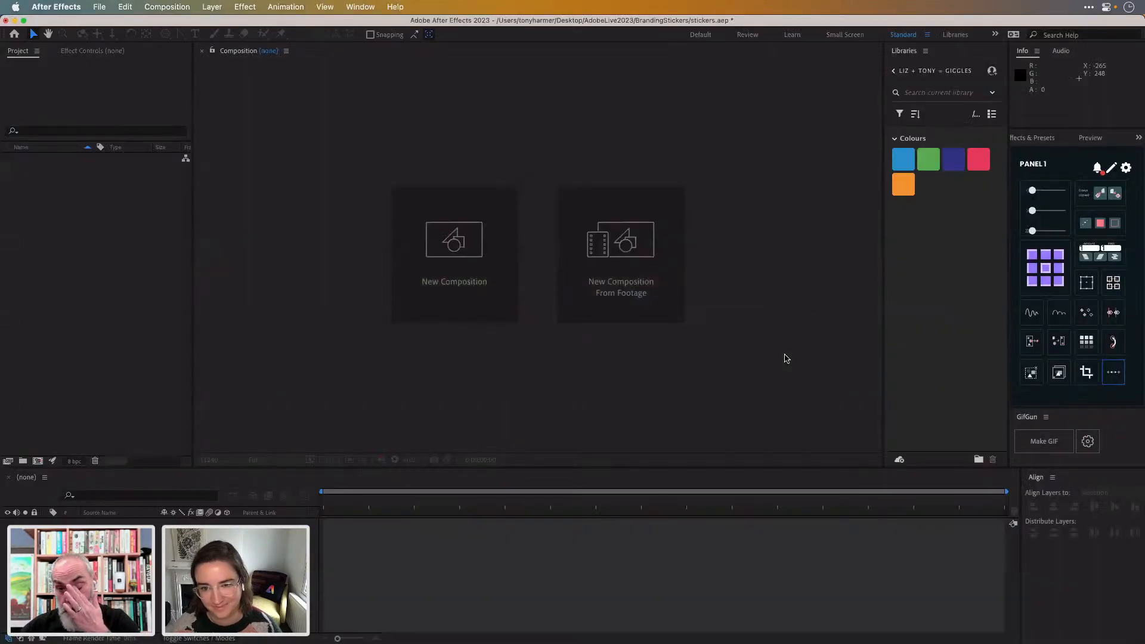
{"action": "left_click", "coordinate": [928, 36]}
{"action": "left_click", "coordinate": [934, 44]}
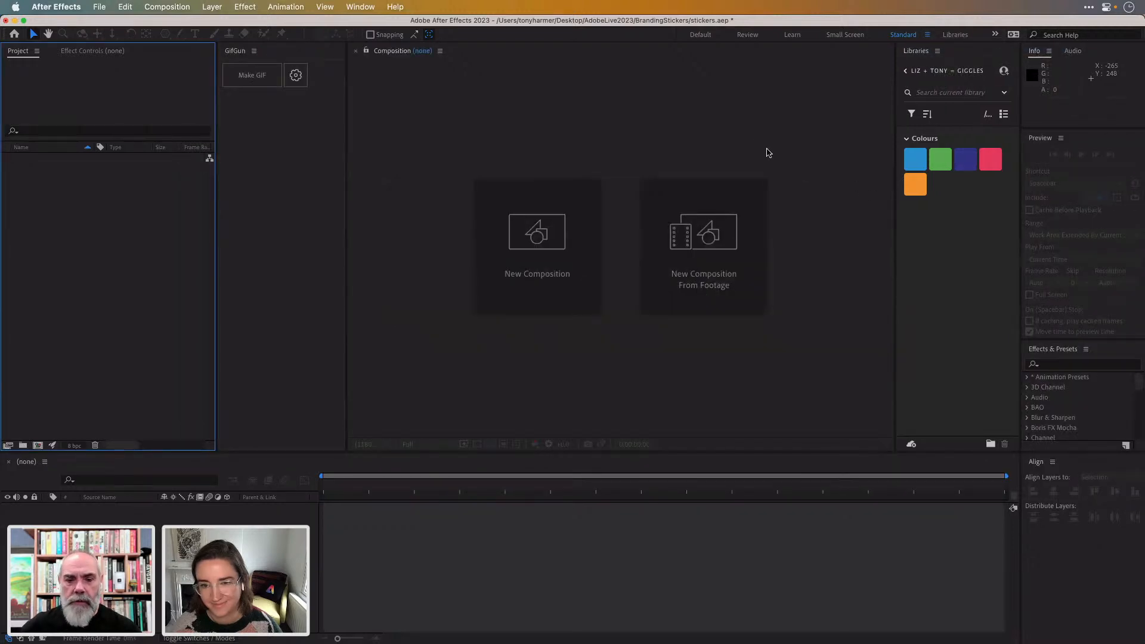
{"action": "left_click", "coordinate": [254, 51]}
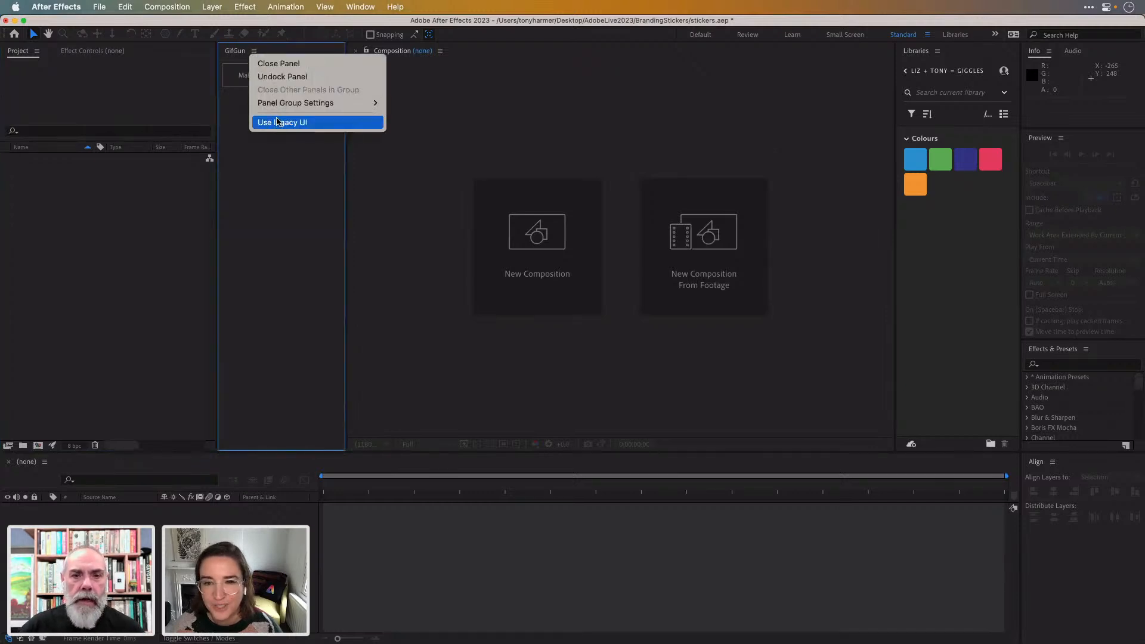
{"action": "left_click", "coordinate": [278, 64]}
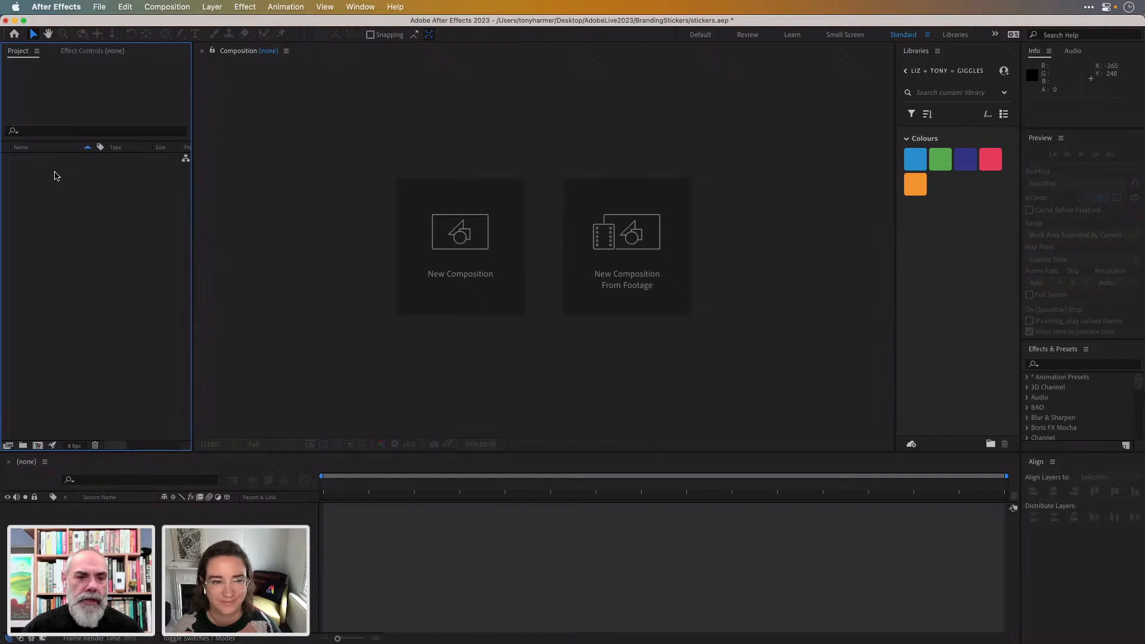
- Import adobeExpress.ai from the Thursday folder into the project as Composition - Retain Layer Sizes
{"action": "double_click", "coordinate": [55, 175]}
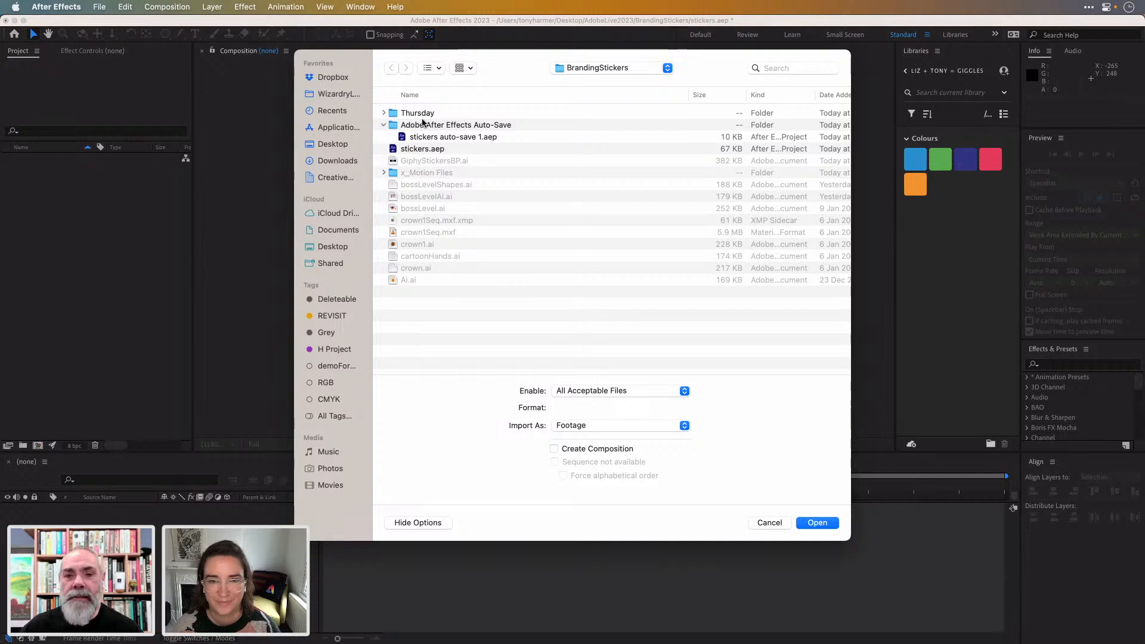
{"action": "double_click", "coordinate": [392, 112]}
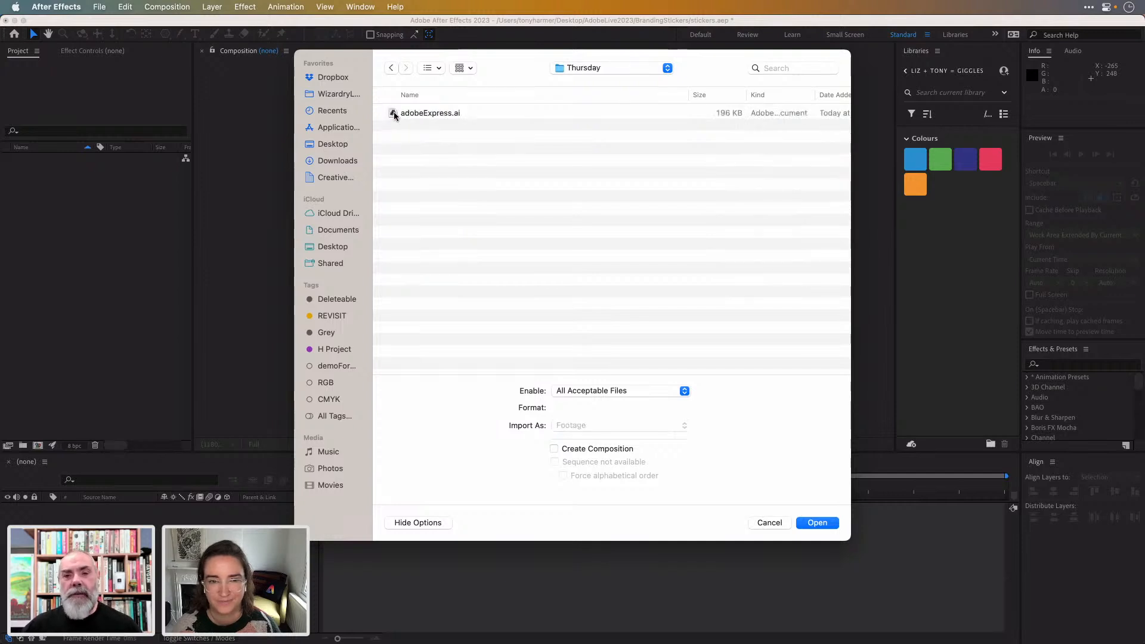
{"action": "left_click", "coordinate": [393, 113]}
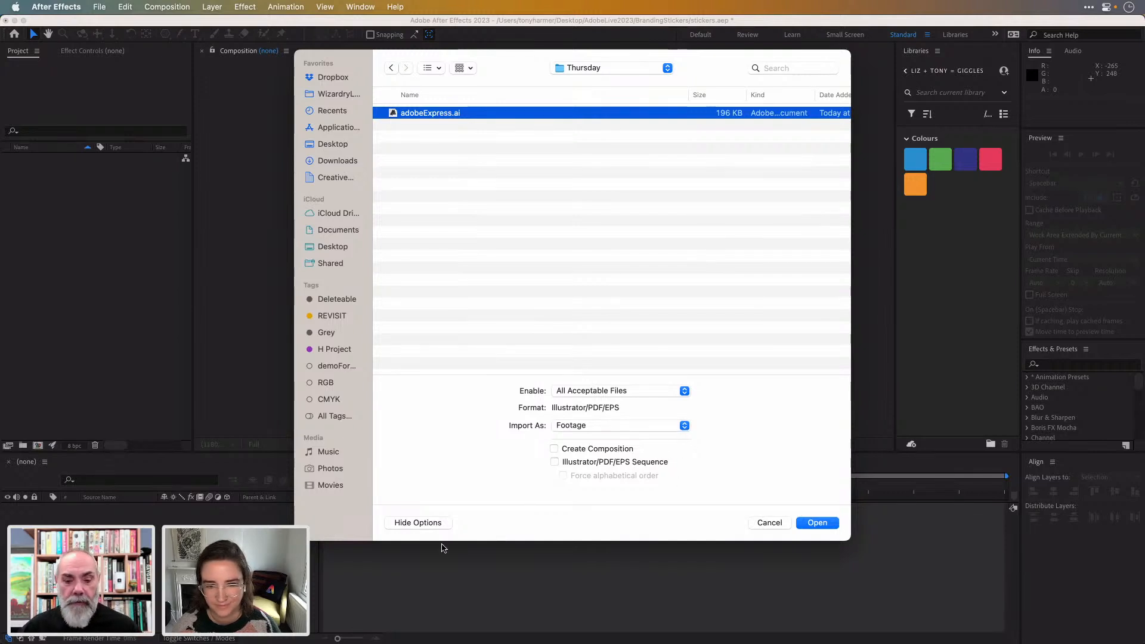
{"action": "left_click", "coordinate": [431, 521]}
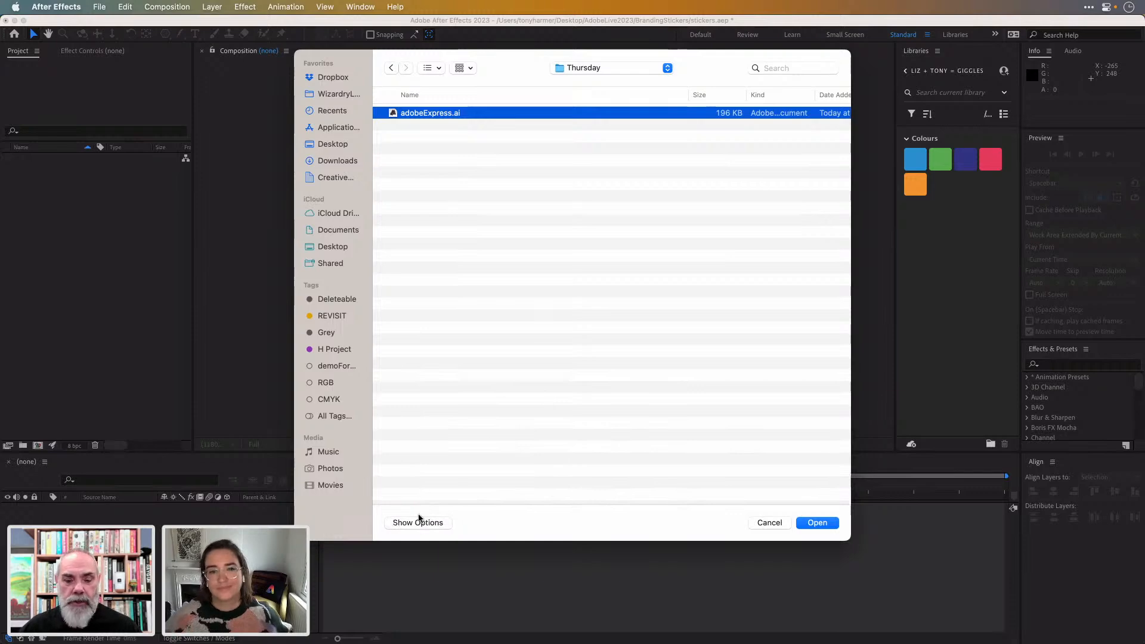
{"action": "left_click", "coordinate": [420, 521]}
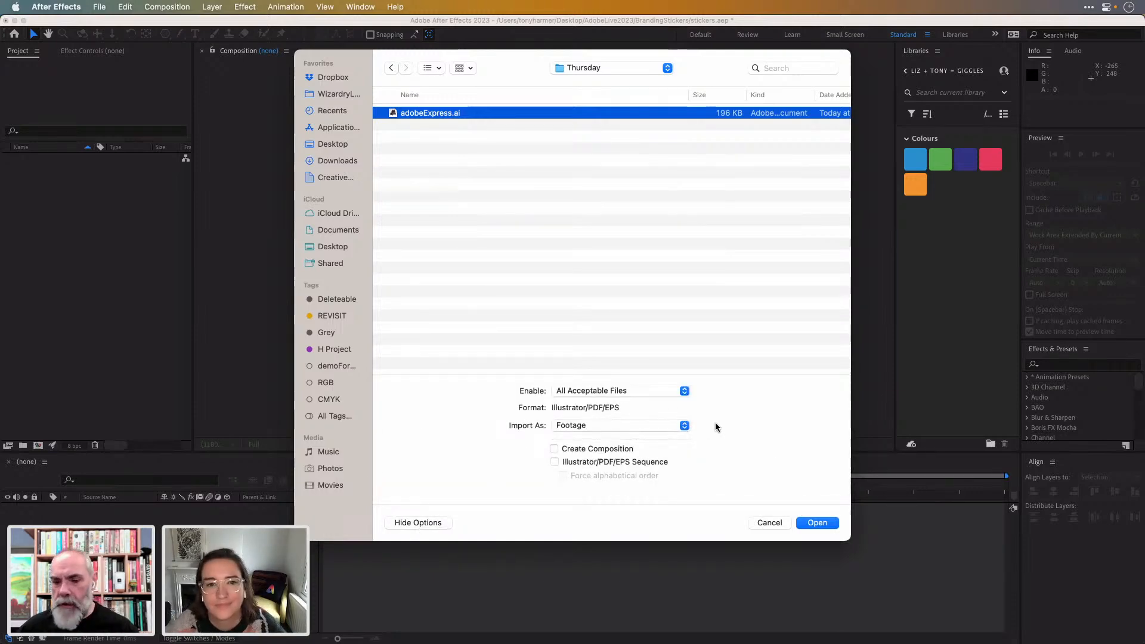
{"action": "left_click", "coordinate": [684, 425]}
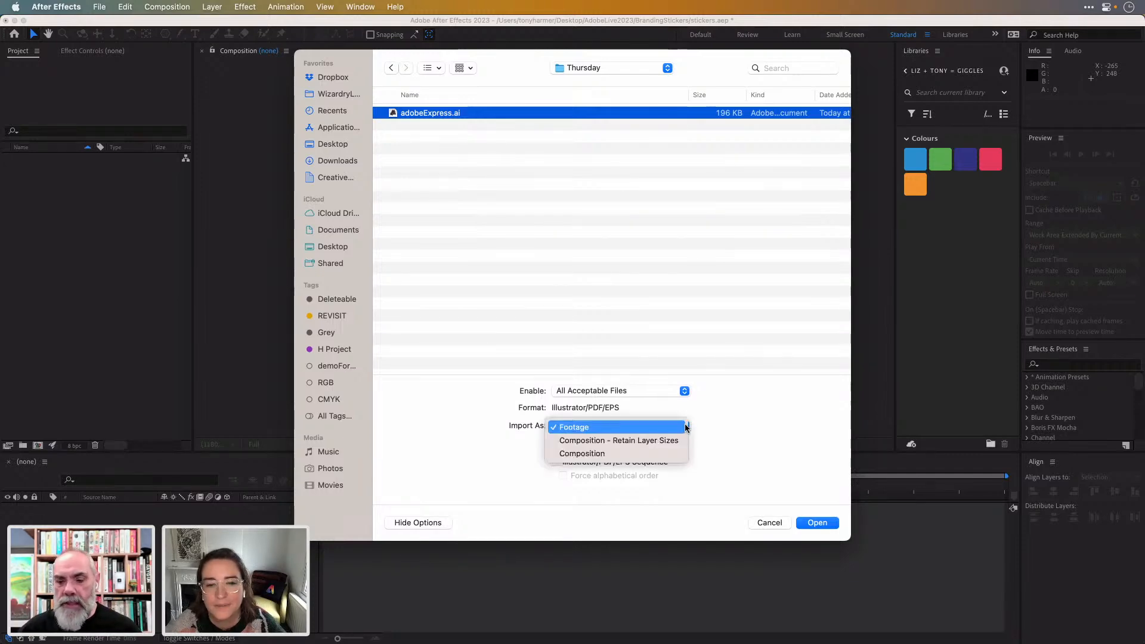
{"action": "left_click", "coordinate": [661, 442]}
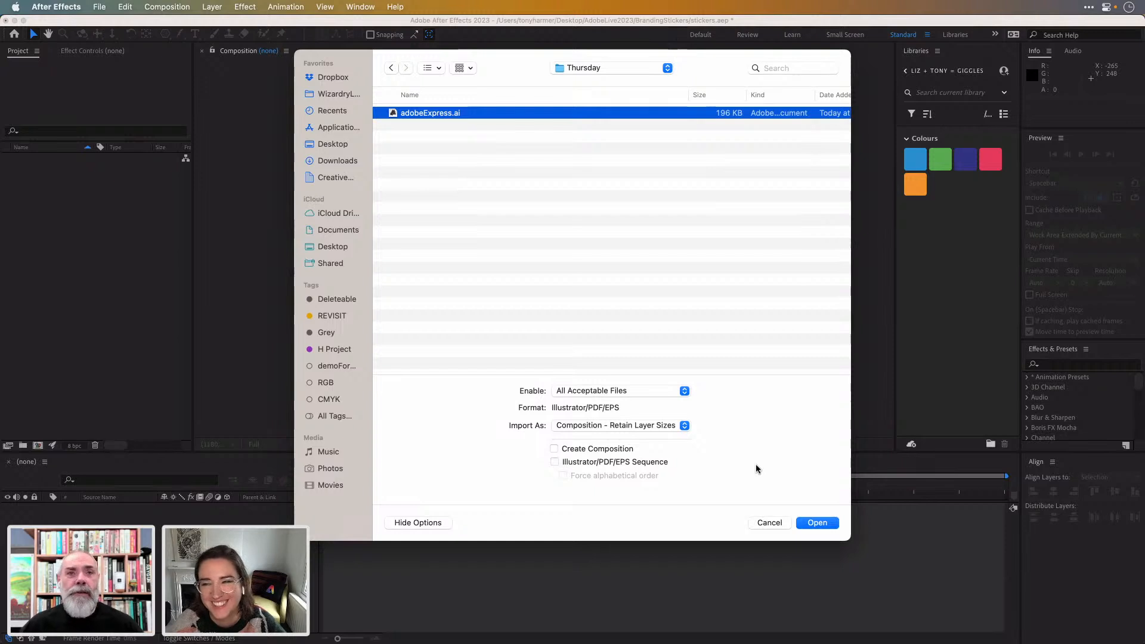
{"action": "left_click", "coordinate": [814, 524]}
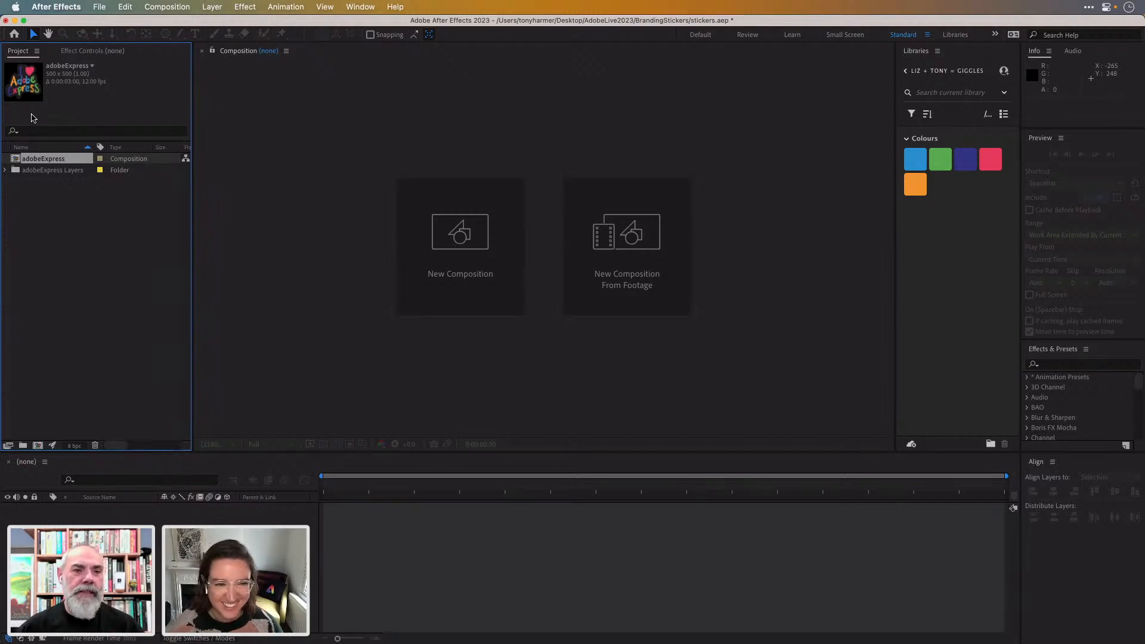
- Check the imported files in the adobeExpress Layers folder, collapse it and open the adobeExpress composition
{"action": "left_click", "coordinate": [5, 170]}
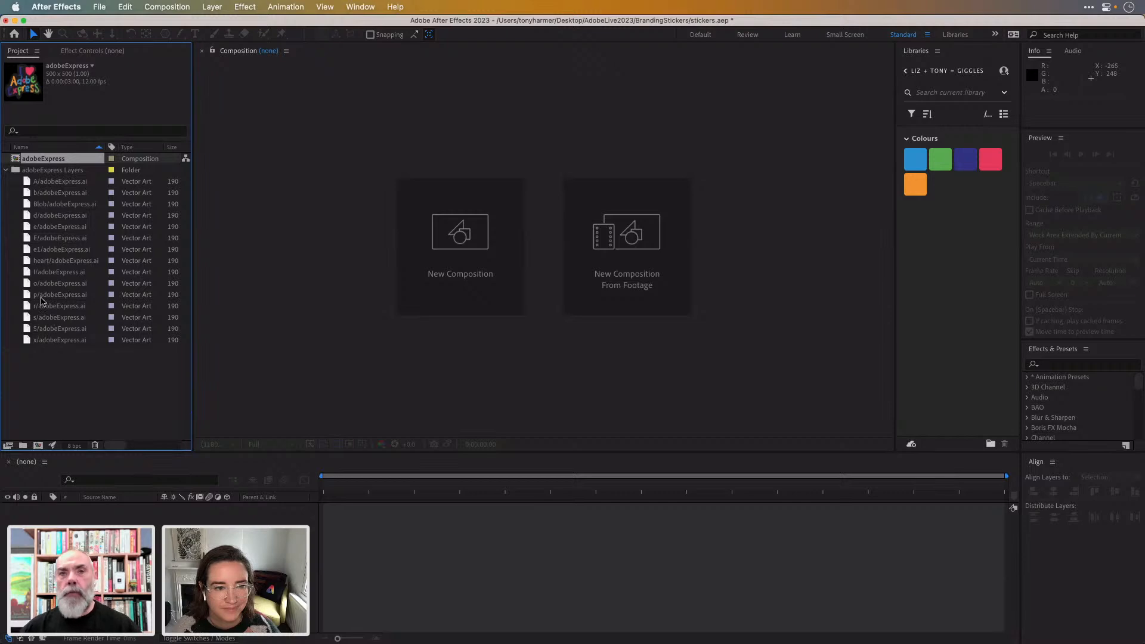
{"action": "left_click", "coordinate": [7, 171]}
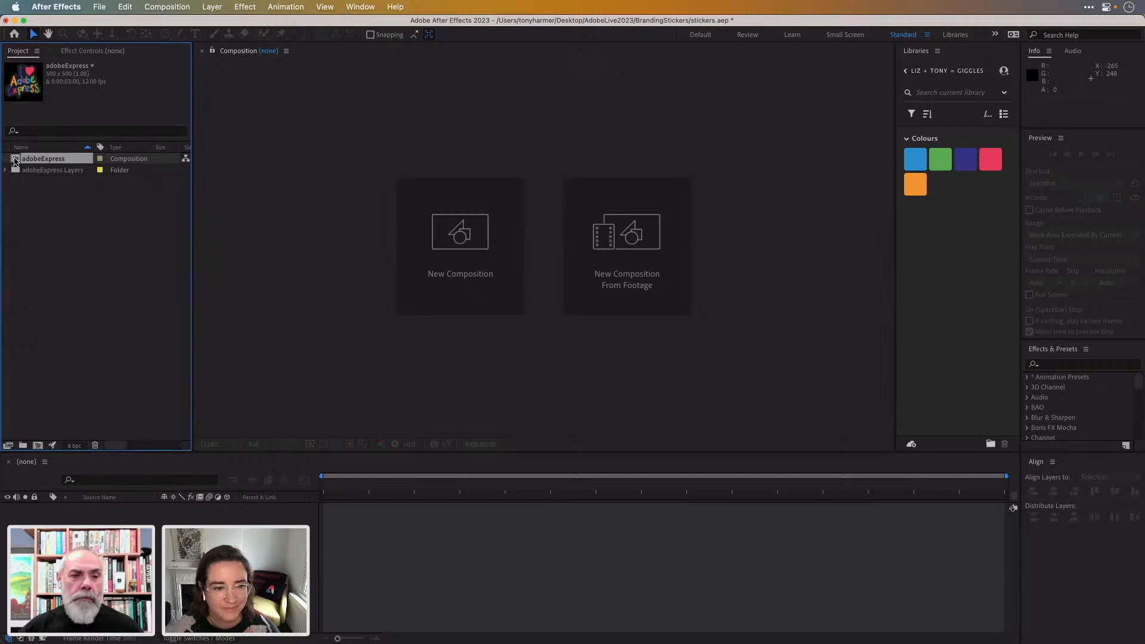
{"action": "double_click", "coordinate": [15, 159]}
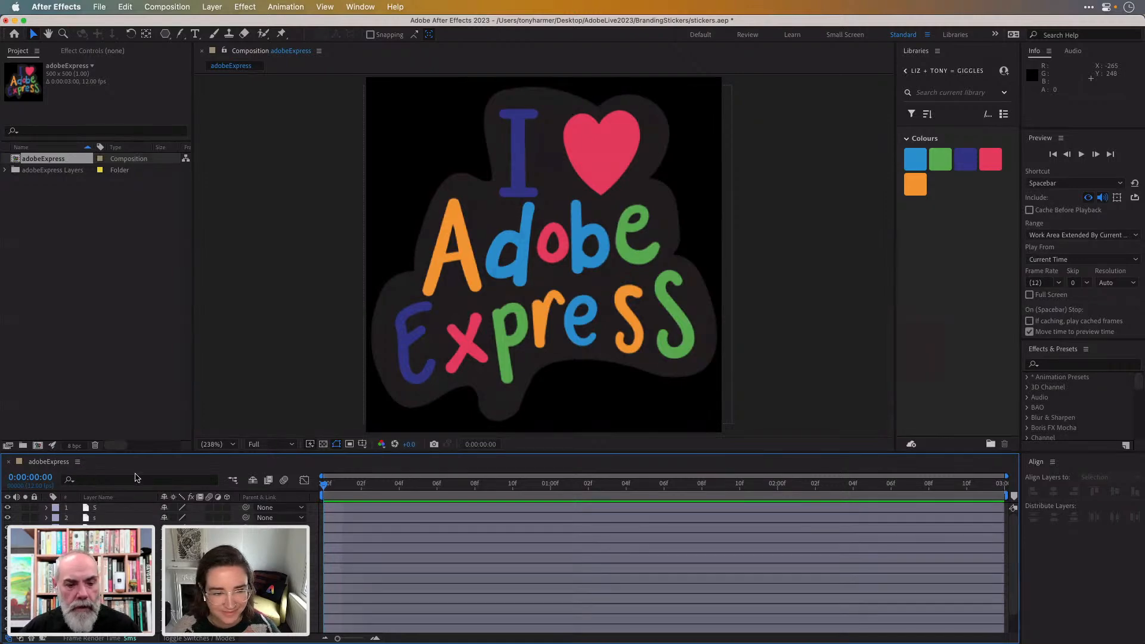
- Examine the composition's layer stack and the source files in the adobeExpress Layers folder, collapse the folder and scrub the timeline start
{"action": "scroll", "coordinate": [661, 566], "scroll_direction": "down", "scroll_amount": 2}
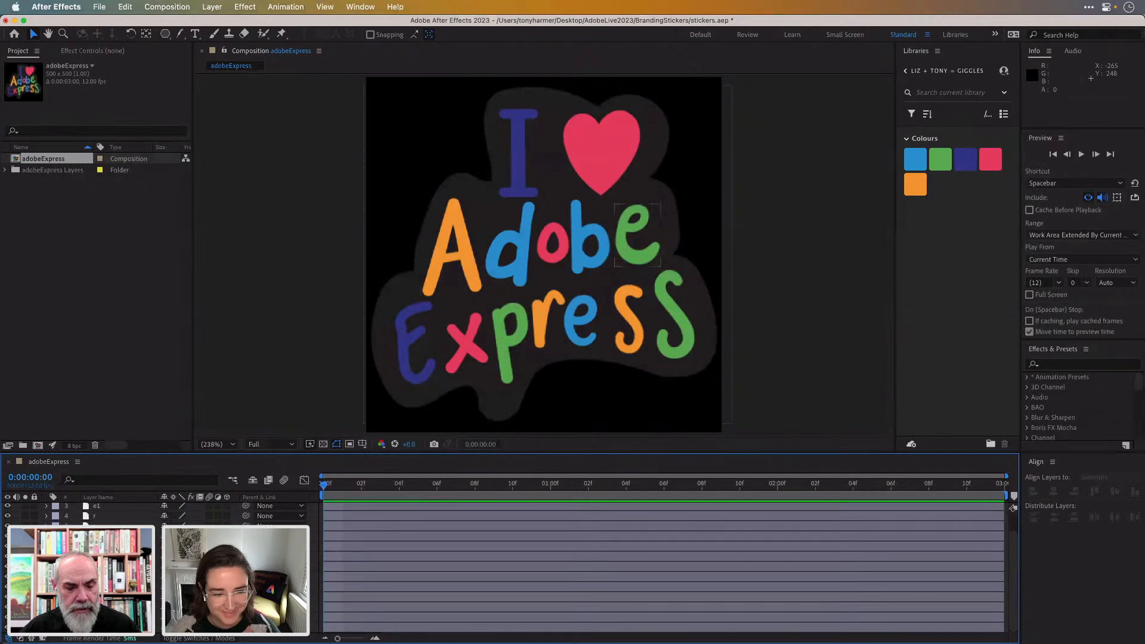
{"action": "scroll", "coordinate": [662, 567], "scroll_direction": "up", "scroll_amount": 2}
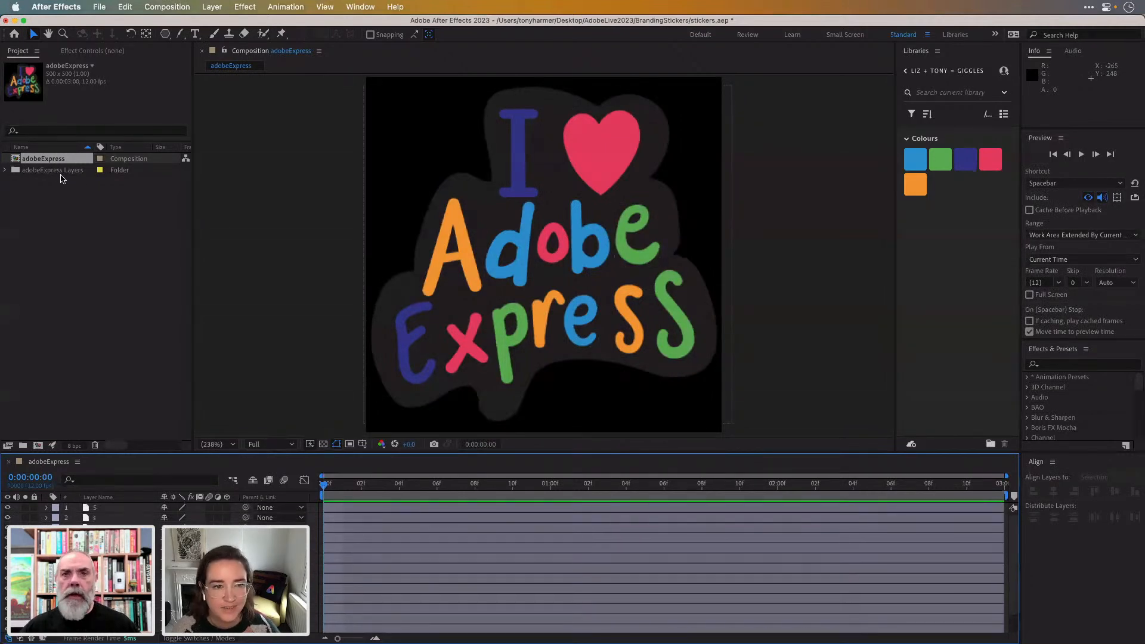
{"action": "left_click", "coordinate": [5, 170]}
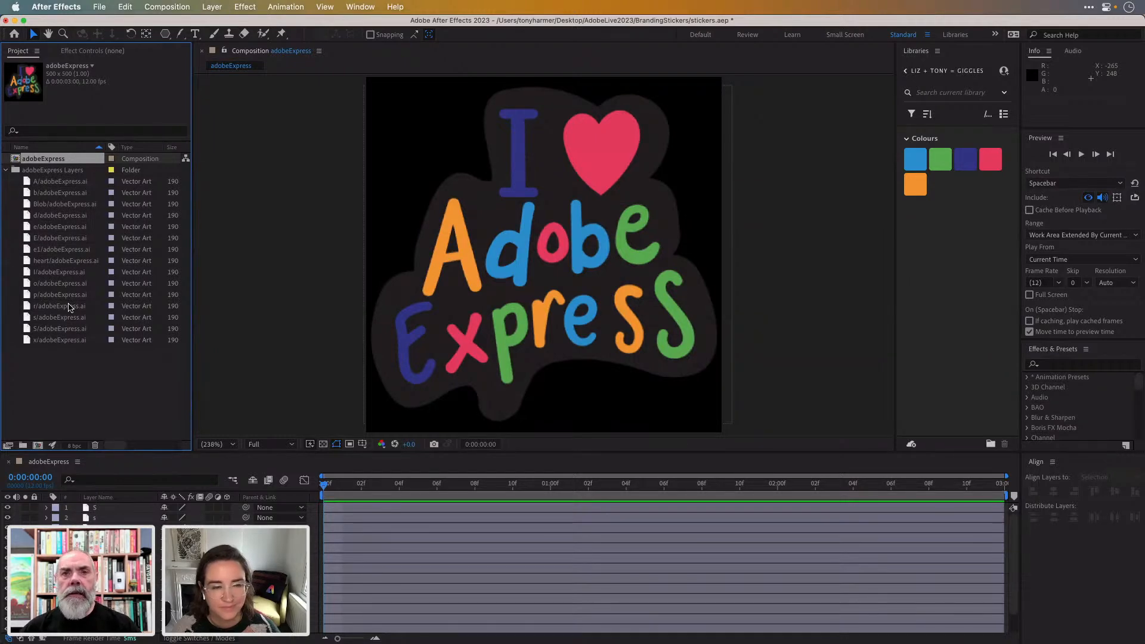
{"action": "left_click", "coordinate": [8, 171]}
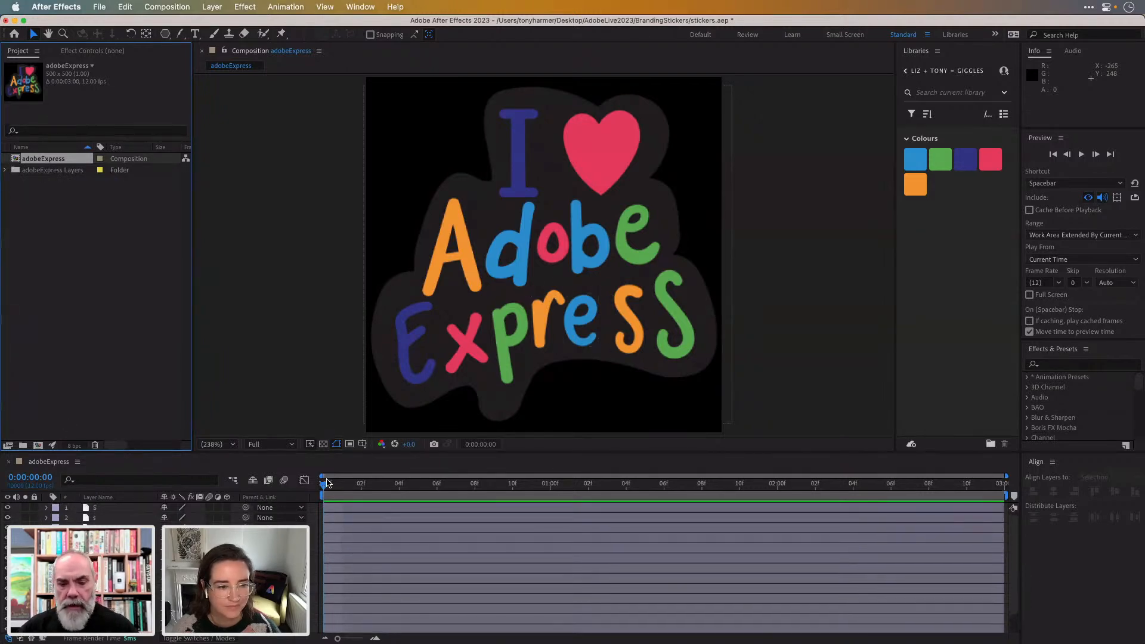
{"action": "left_click_drag", "start_coordinate": [324, 485], "coordinate": [299, 512]}
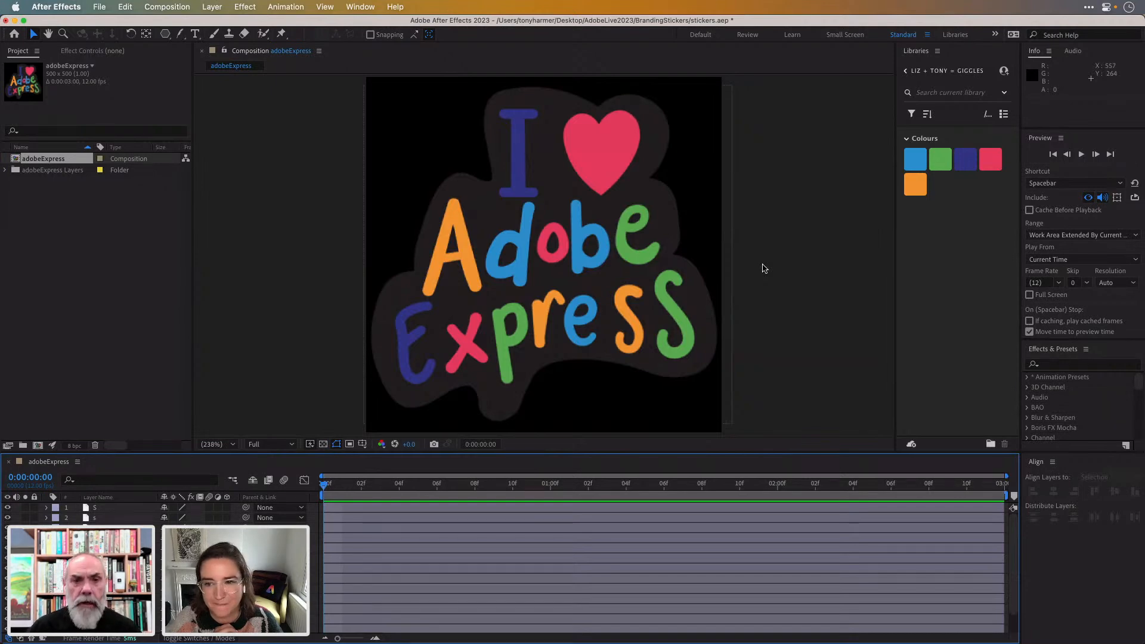
- Review the adobeExpress composition's dimensions, frame rate and duration in Composition Settings, and accept the dialog without changes
{"action": "key", "text": "super+k"}
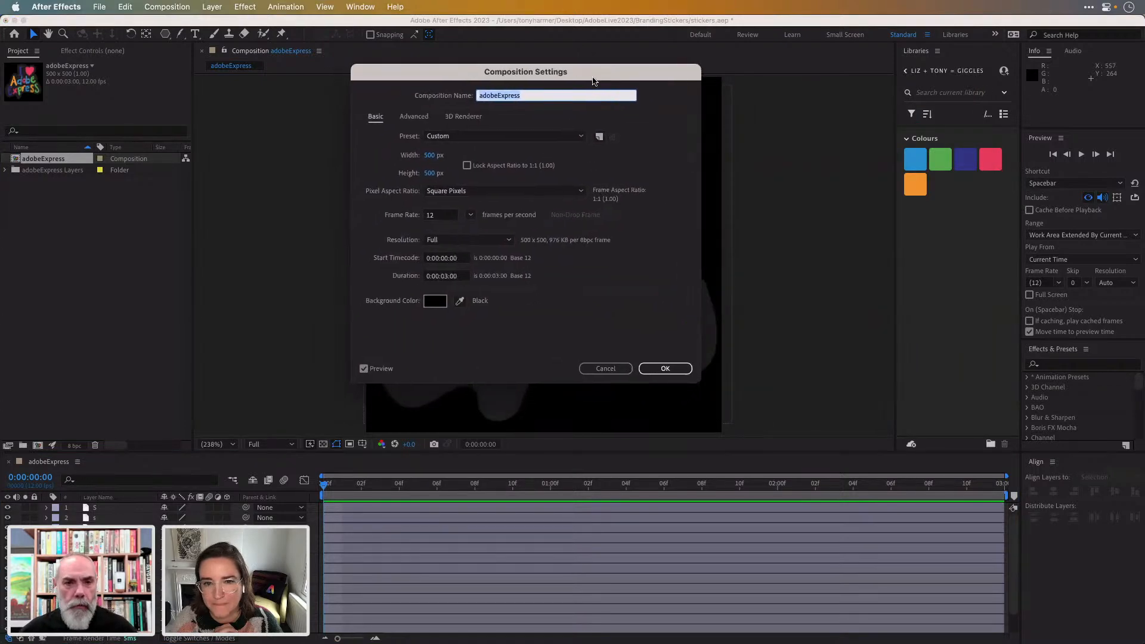
{"action": "left_click", "coordinate": [177, 8]}
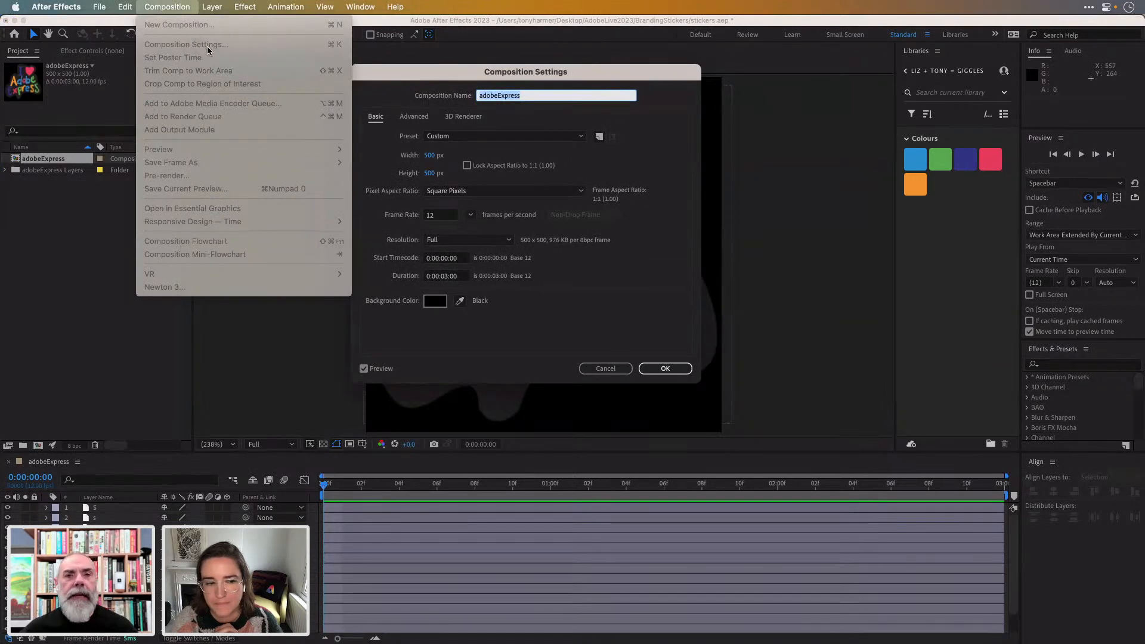
{"action": "left_click", "coordinate": [164, 7]}
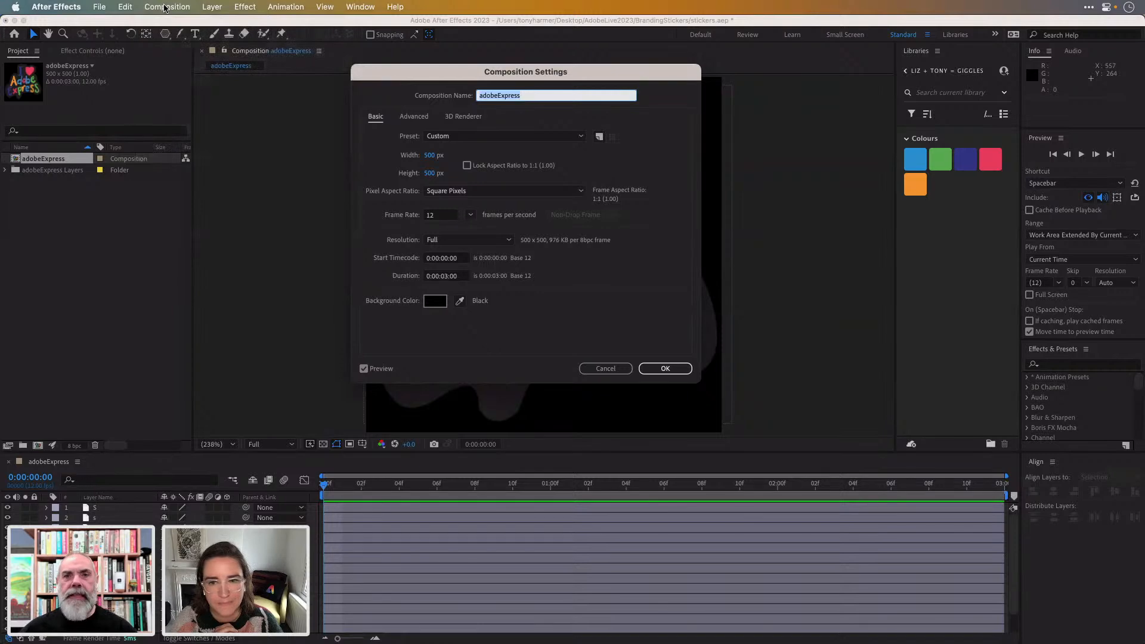
{"action": "left_click_drag", "start_coordinate": [435, 81], "coordinate": [378, 73]}
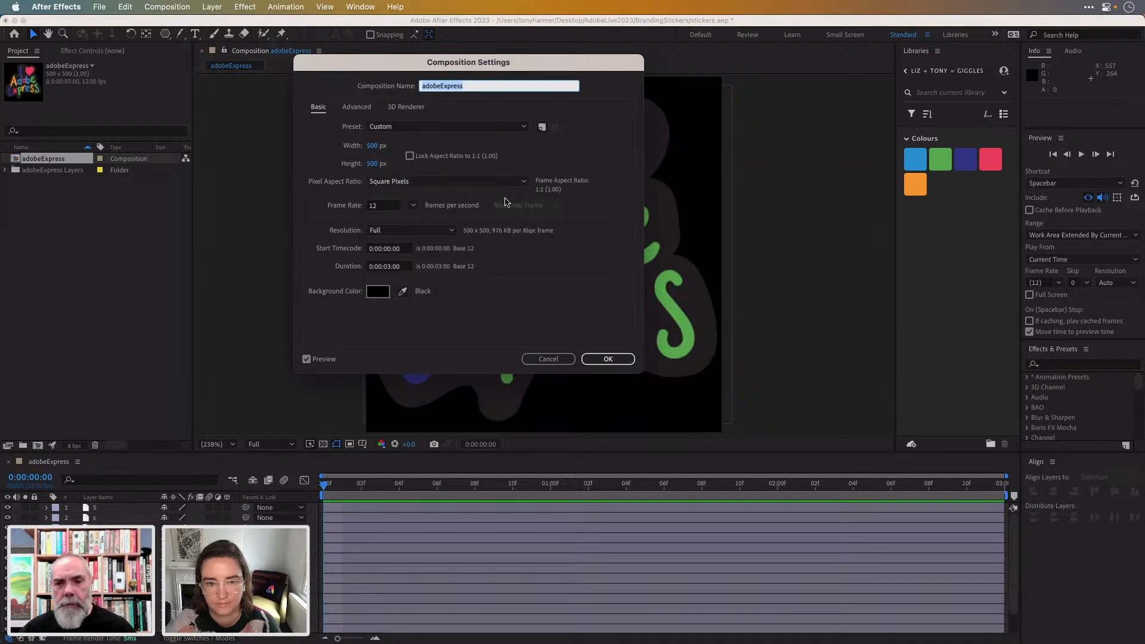
{"action": "left_click", "coordinate": [387, 205]}
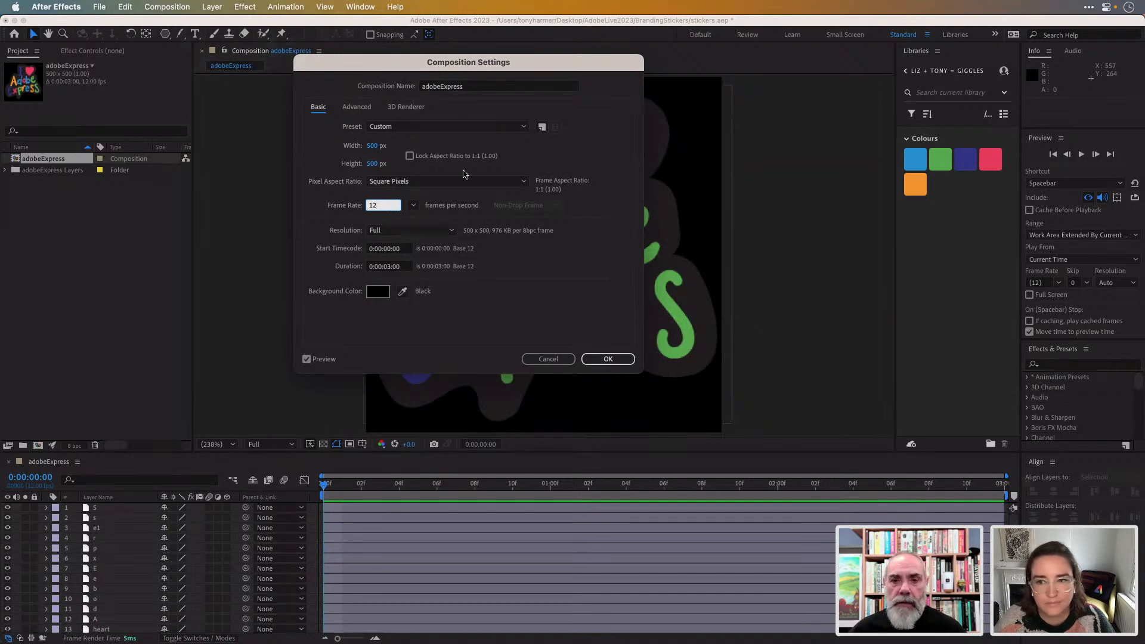
{"action": "left_click_drag", "start_coordinate": [452, 63], "coordinate": [494, 63]}
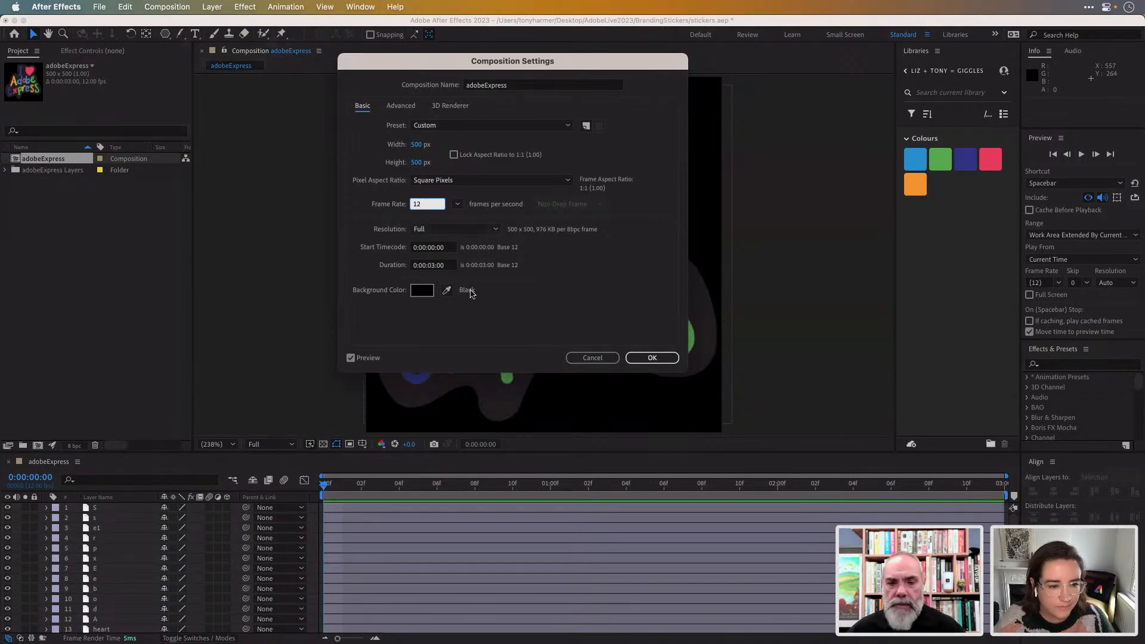
{"action": "left_click", "coordinate": [445, 265]}
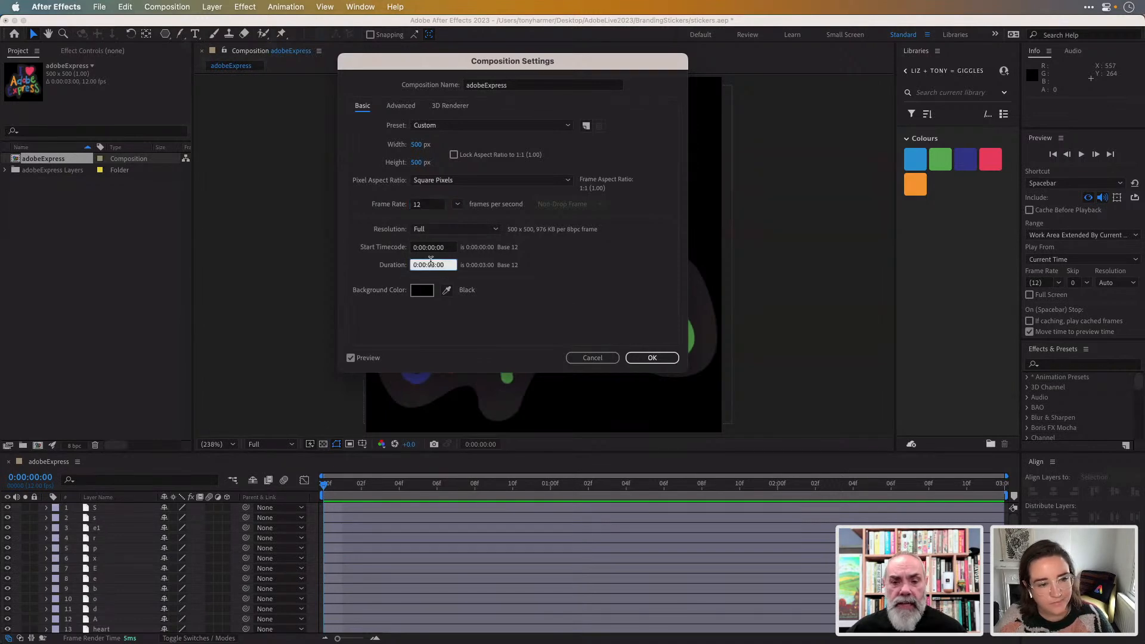
{"action": "left_click_drag", "start_coordinate": [445, 265], "coordinate": [377, 266]}
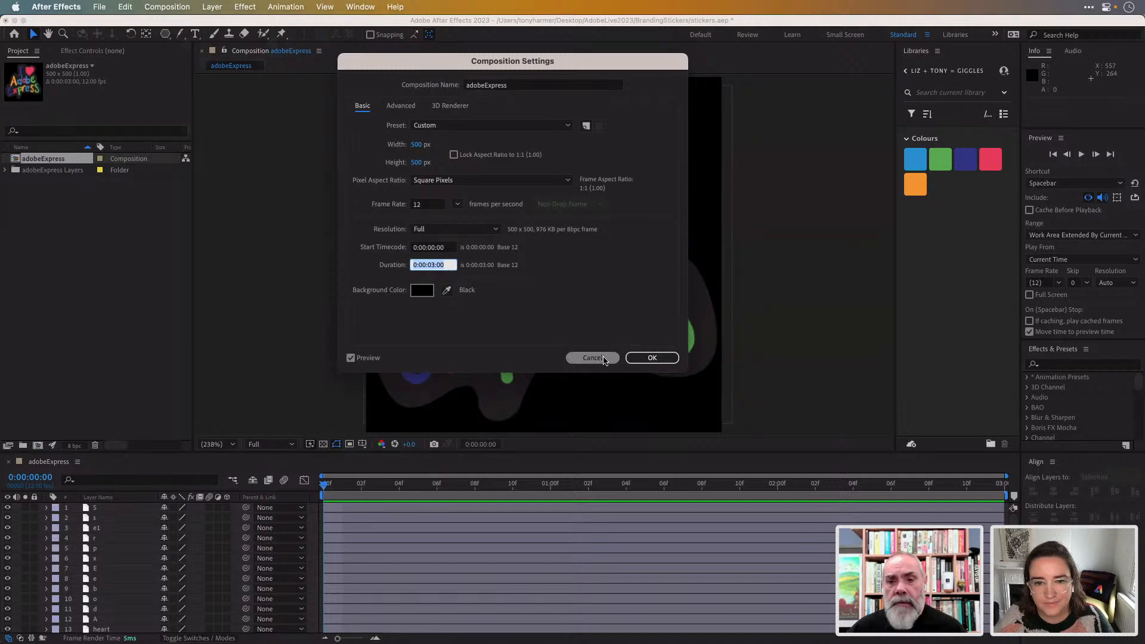
{"action": "left_click", "coordinate": [650, 358]}
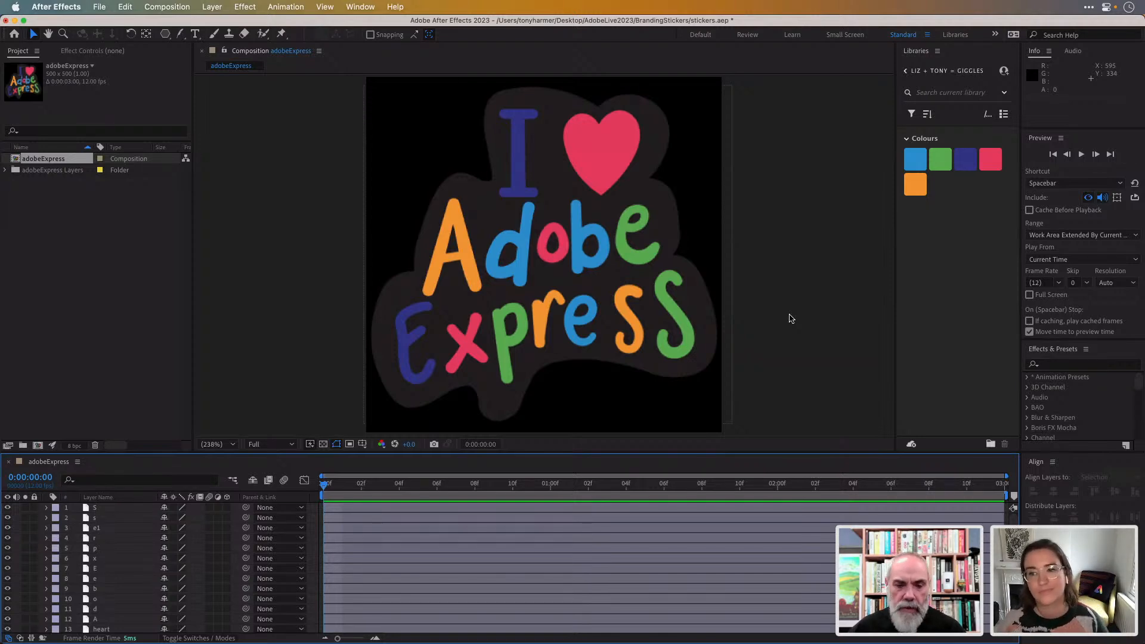
- Switch to Illustrator and view the GIPHY sticker best practices in GiphyStickersBP.ai, hiding the layer list and advancing to artboard 2
{"action": "key", "text": "super+Tab"}
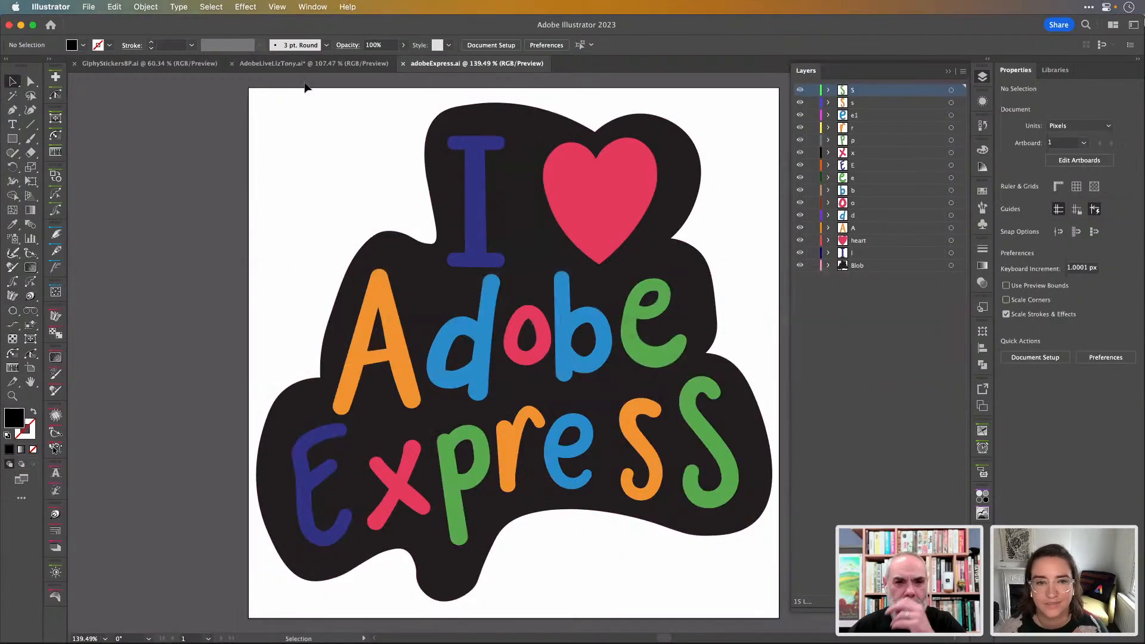
{"action": "left_click", "coordinate": [150, 65]}
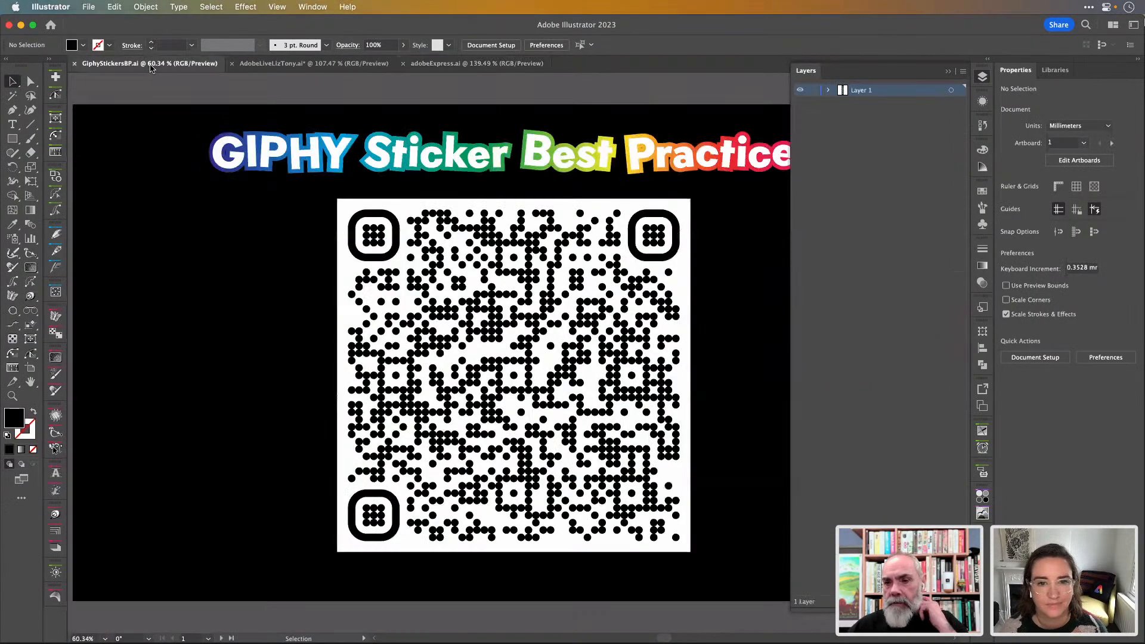
{"action": "left_click", "coordinate": [982, 76]}
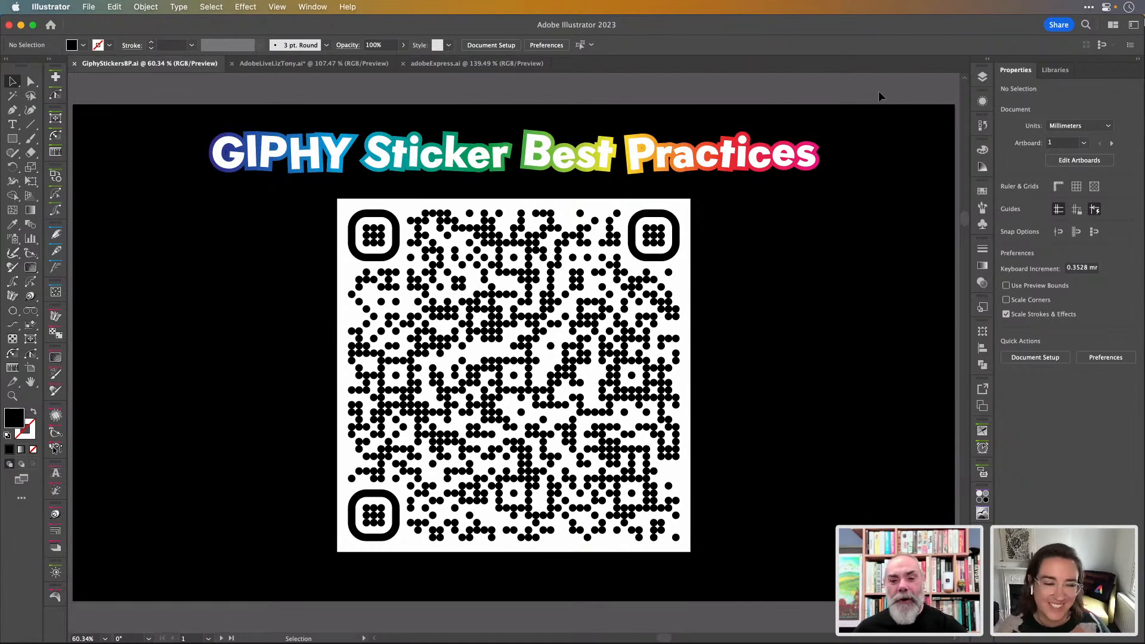
{"action": "key", "text": "shift"}
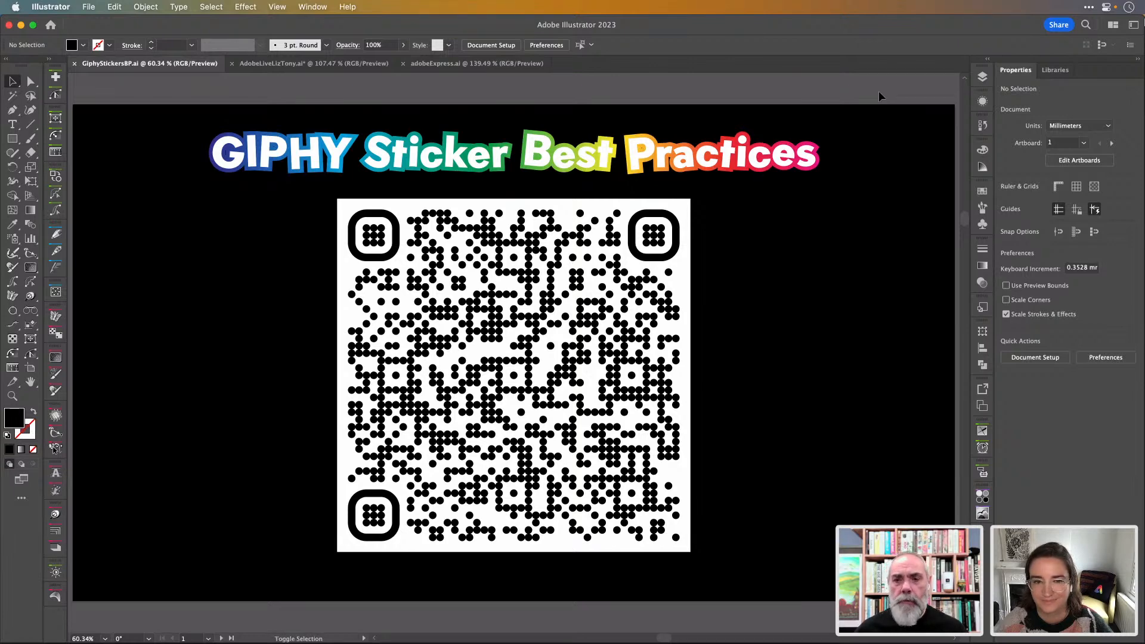
{"action": "key", "text": "shift+Page_Down"}
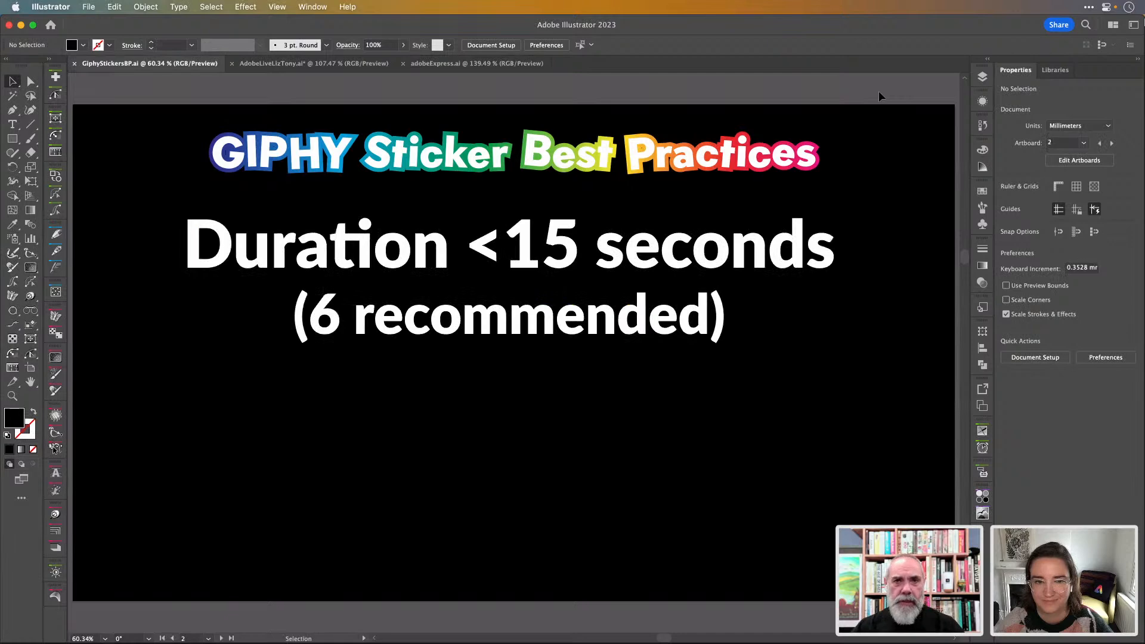
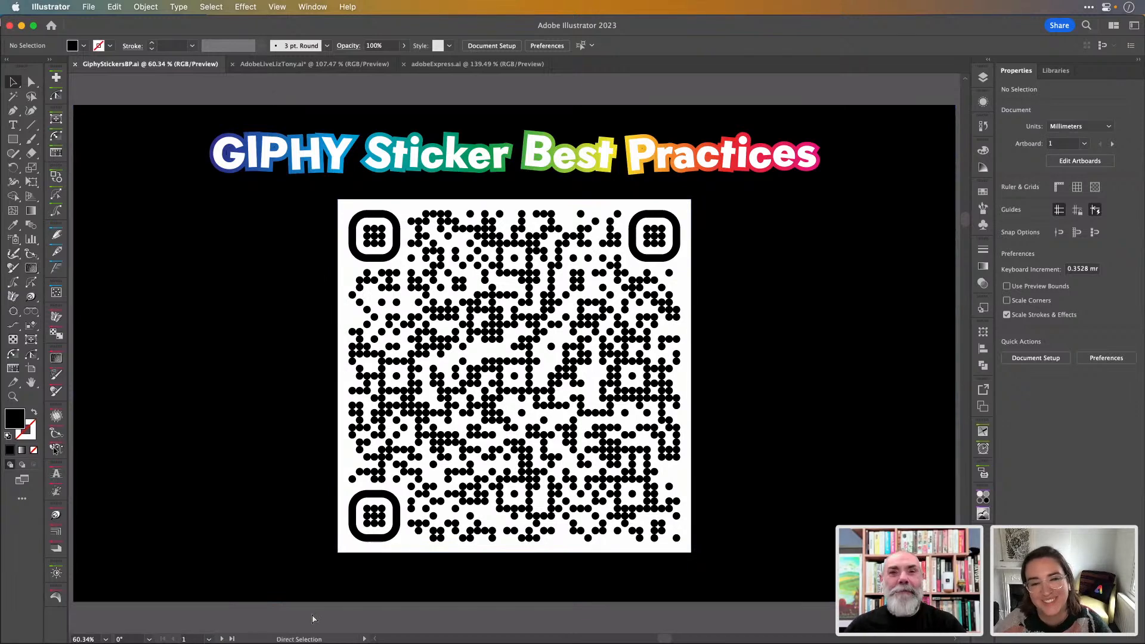
- Switch to After Effects and start a Scale animation on the heart layer with a keyframe at 0:00:00:00
{"action": "key", "text": "super+Tab"}
{"action": "key", "text": "super+Tab"}
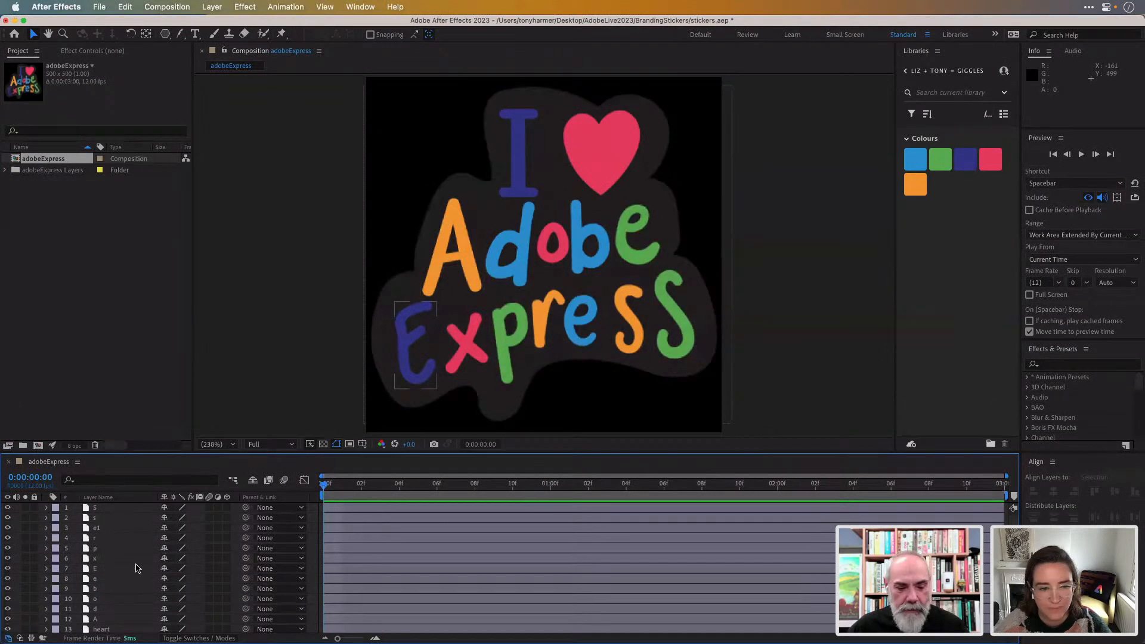
{"action": "scroll", "coordinate": [143, 573], "scroll_direction": "down", "scroll_amount": 2}
{"action": "left_click", "coordinate": [128, 607]}
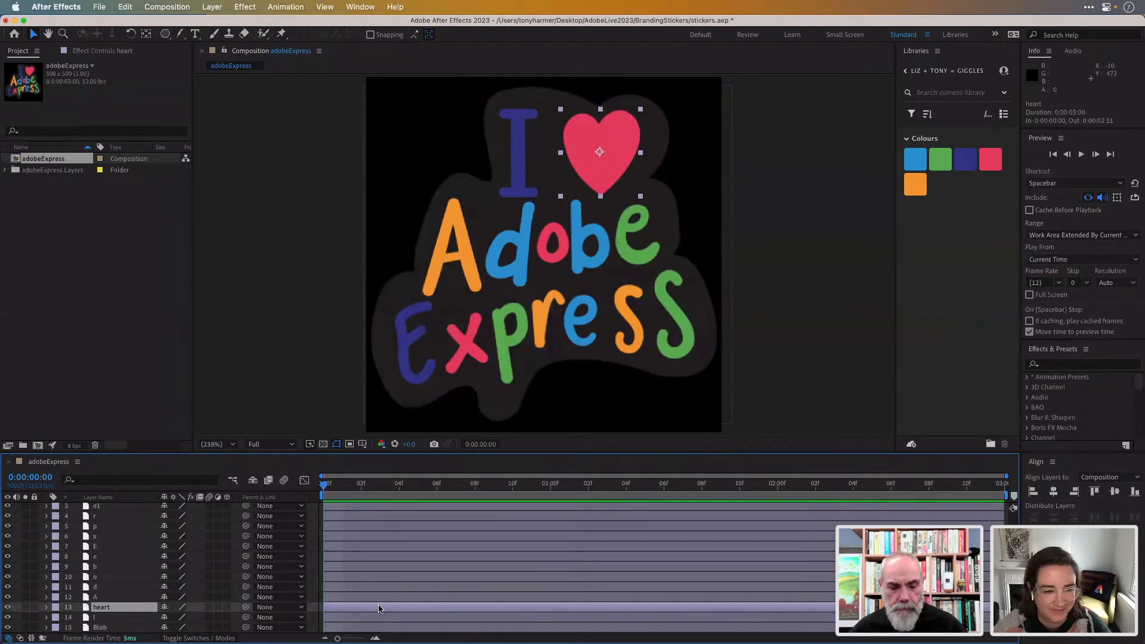
{"action": "key", "text": "s"}
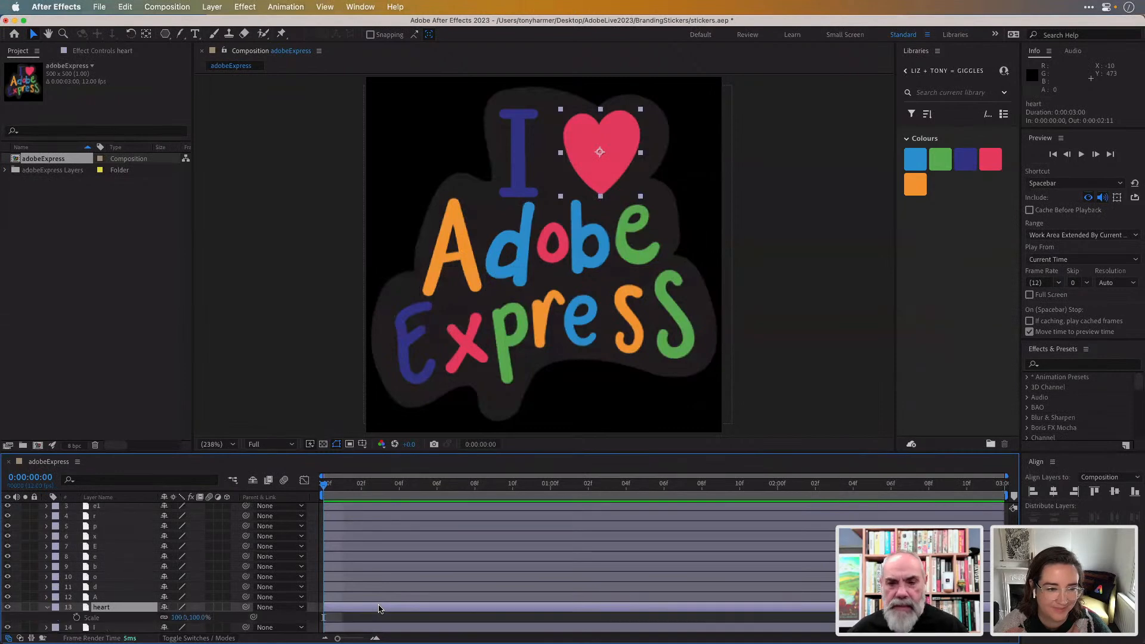
{"action": "left_click", "coordinate": [76, 617]}
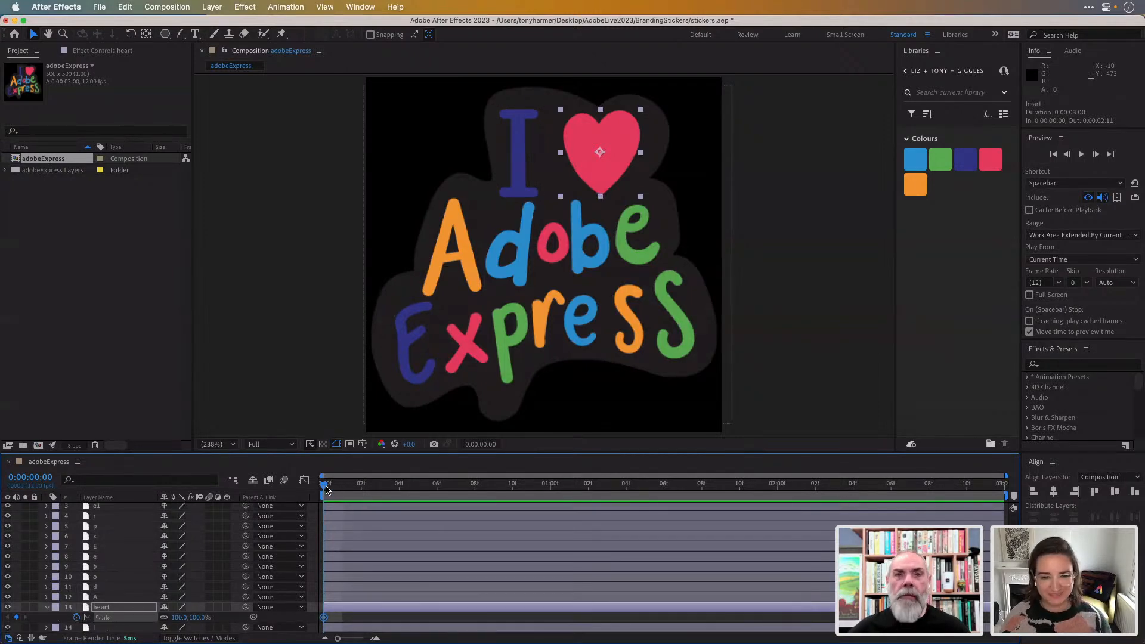
- Set the heart's Scale to 110% at 0:00:00:06 and preview the growth
{"action": "left_click_drag", "start_coordinate": [327, 490], "coordinate": [552, 490]}
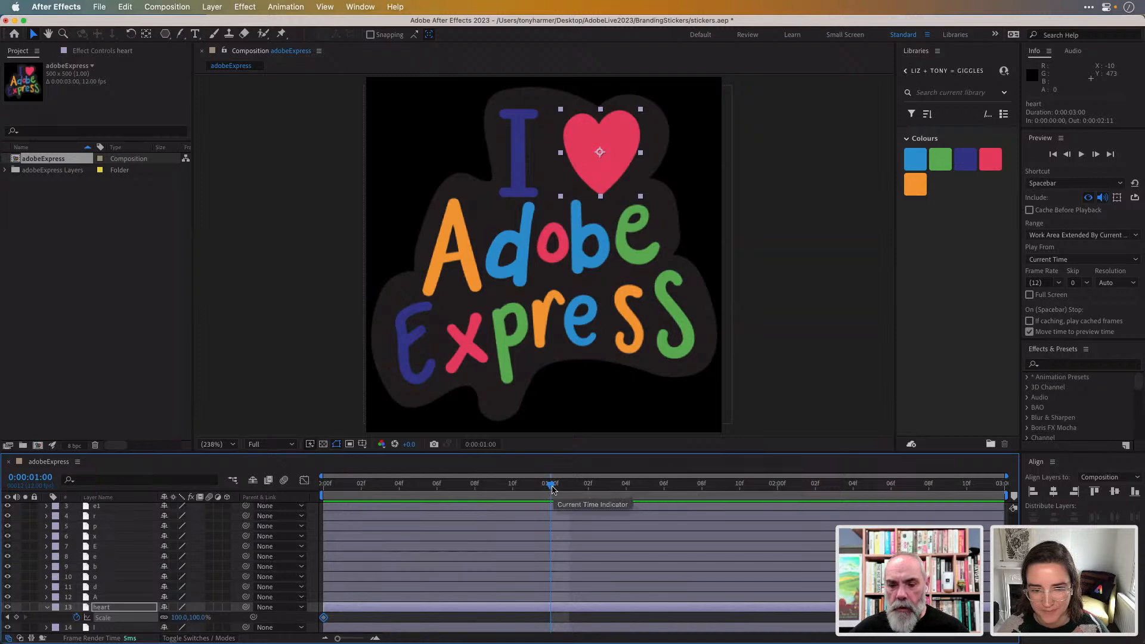
{"action": "left_click_drag", "start_coordinate": [552, 488], "coordinate": [439, 490]}
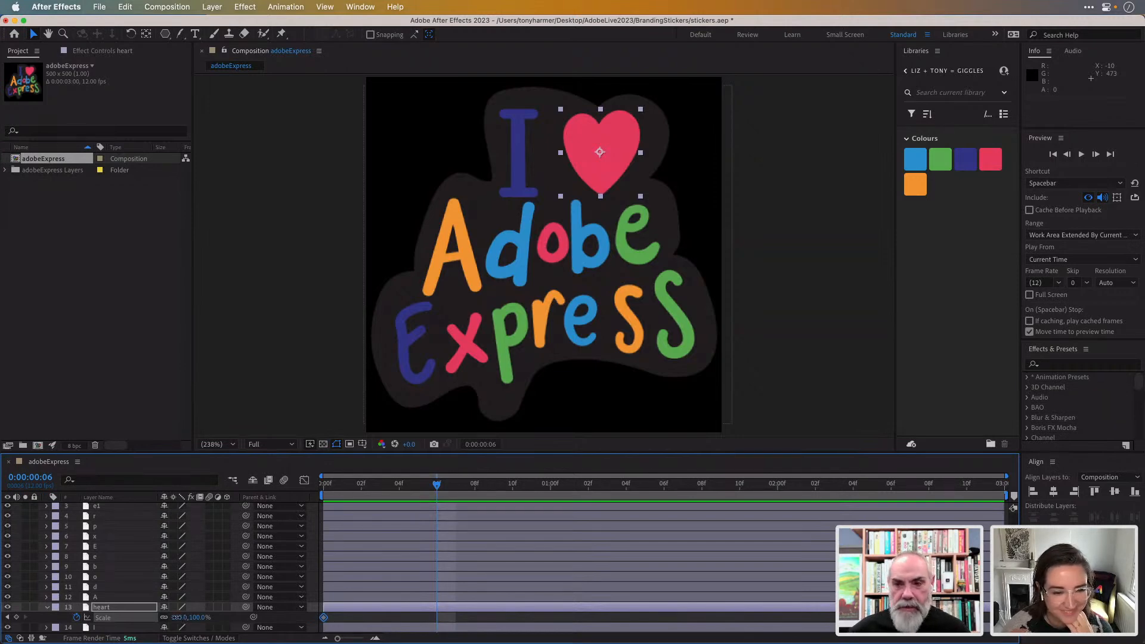
{"action": "left_click_drag", "start_coordinate": [176, 617], "coordinate": [183, 617]}
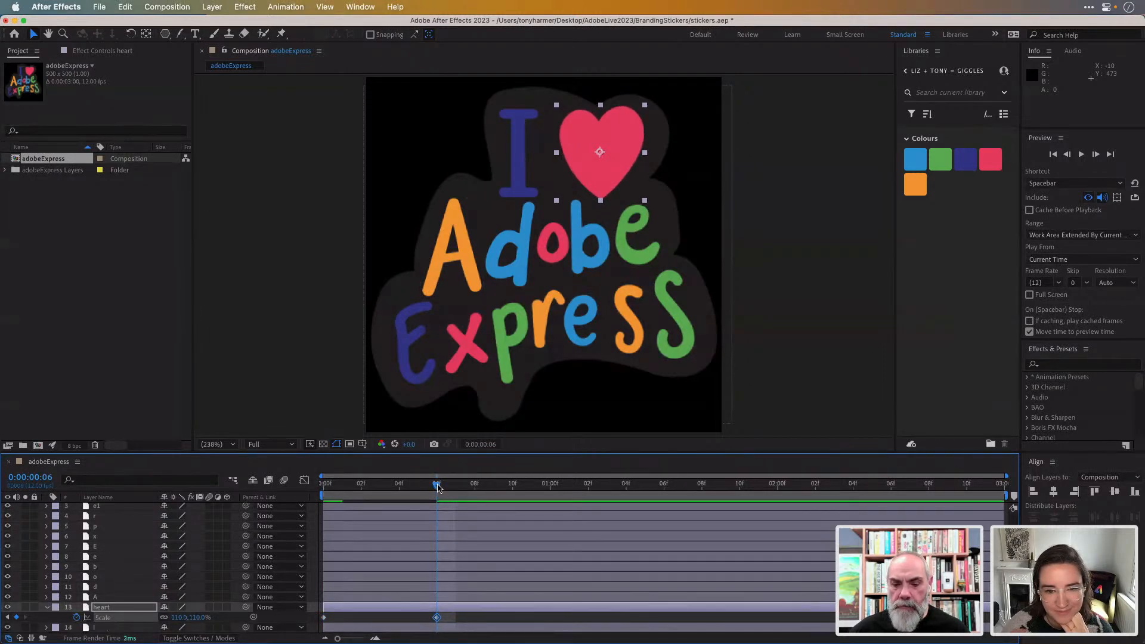
{"action": "left_click_drag", "start_coordinate": [438, 484], "coordinate": [435, 507]}
{"action": "key", "text": "space"}
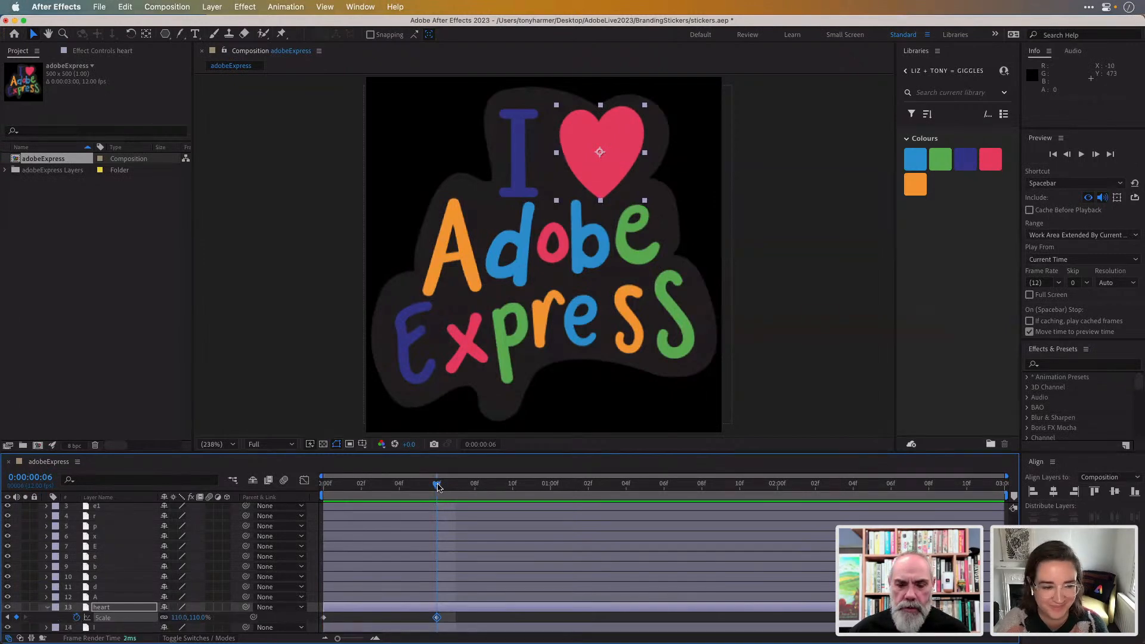
- Set the heart's Scale to 100% at 0:00:00:08
{"action": "left_click_drag", "start_coordinate": [437, 487], "coordinate": [472, 490]}
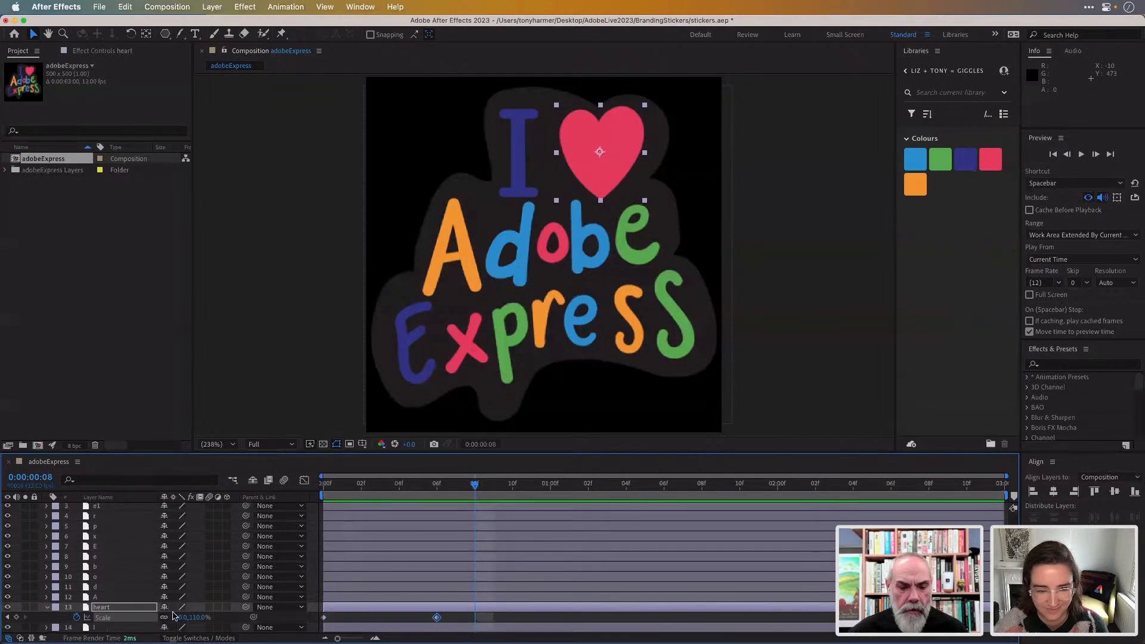
{"action": "left_click", "coordinate": [180, 617]}
{"action": "type", "text": "100"}
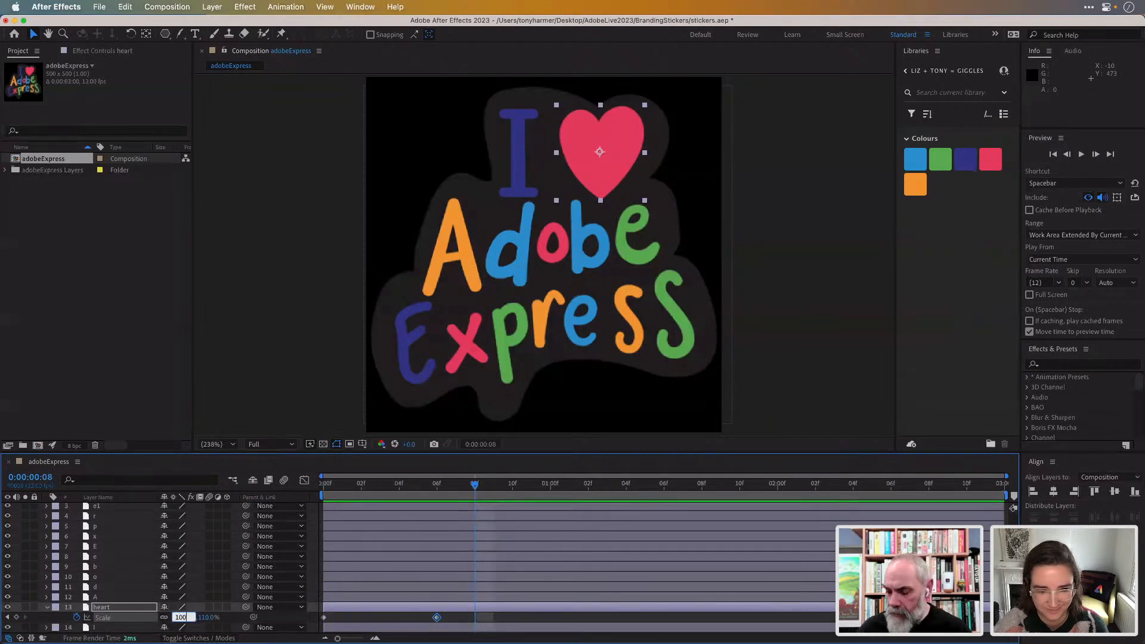
{"action": "key", "text": "Return"}
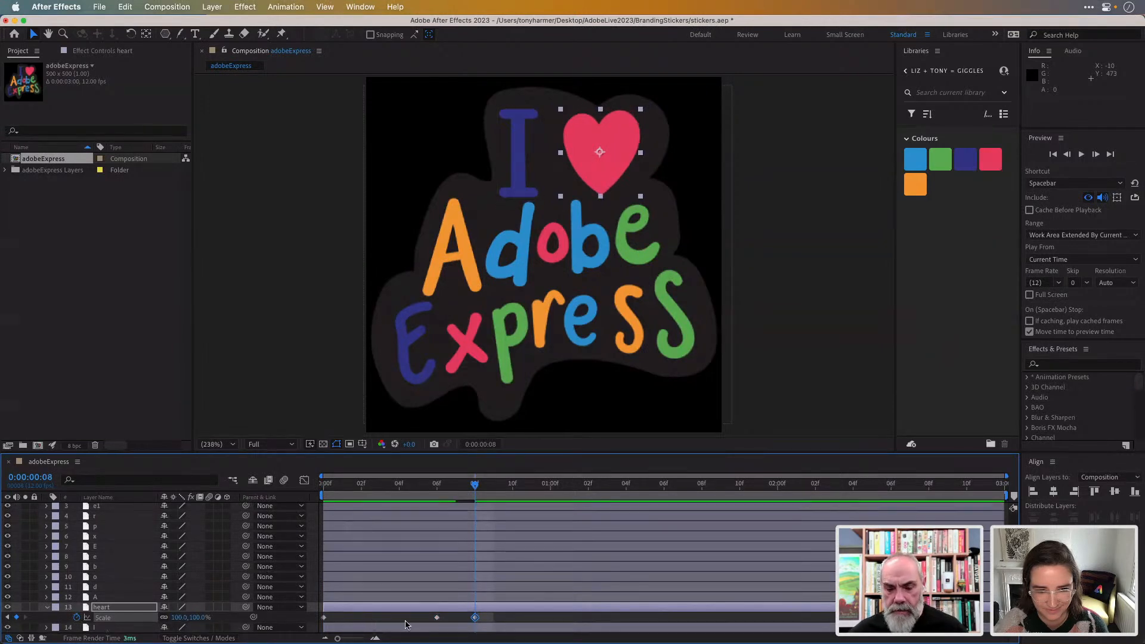
- Copy the heart's Scale keyframe from frame 6 to 0:00:00:10 and return to the start of the timeline
{"action": "left_click", "coordinate": [437, 618]}
{"action": "key", "text": "super+c"}
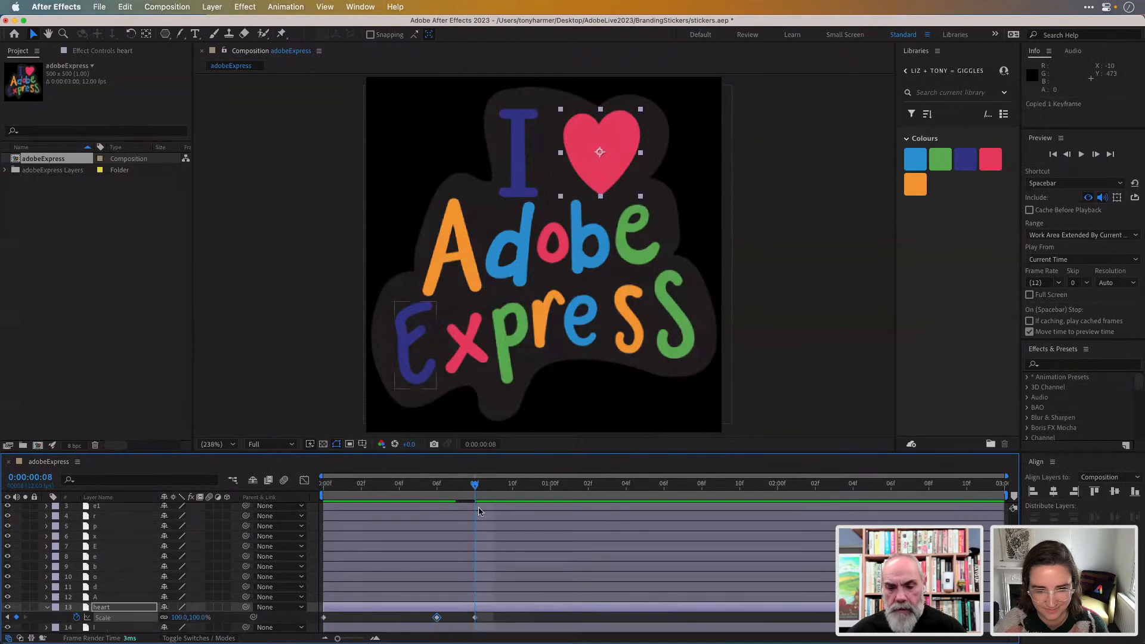
{"action": "left_click_drag", "start_coordinate": [474, 488], "coordinate": [516, 490]}
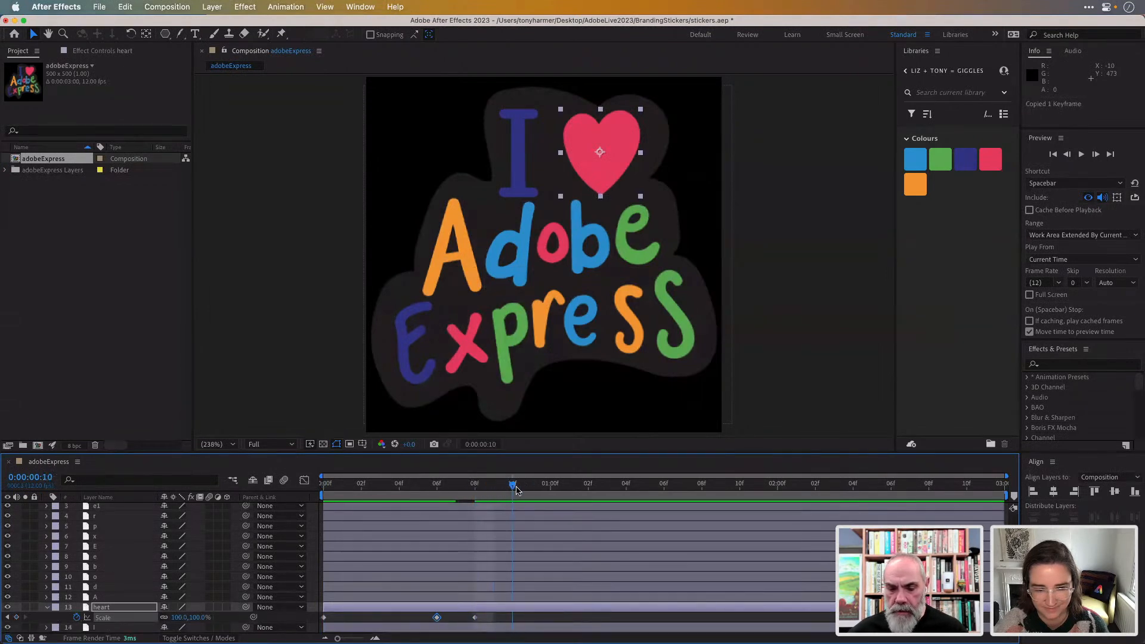
{"action": "key", "text": "super+v"}
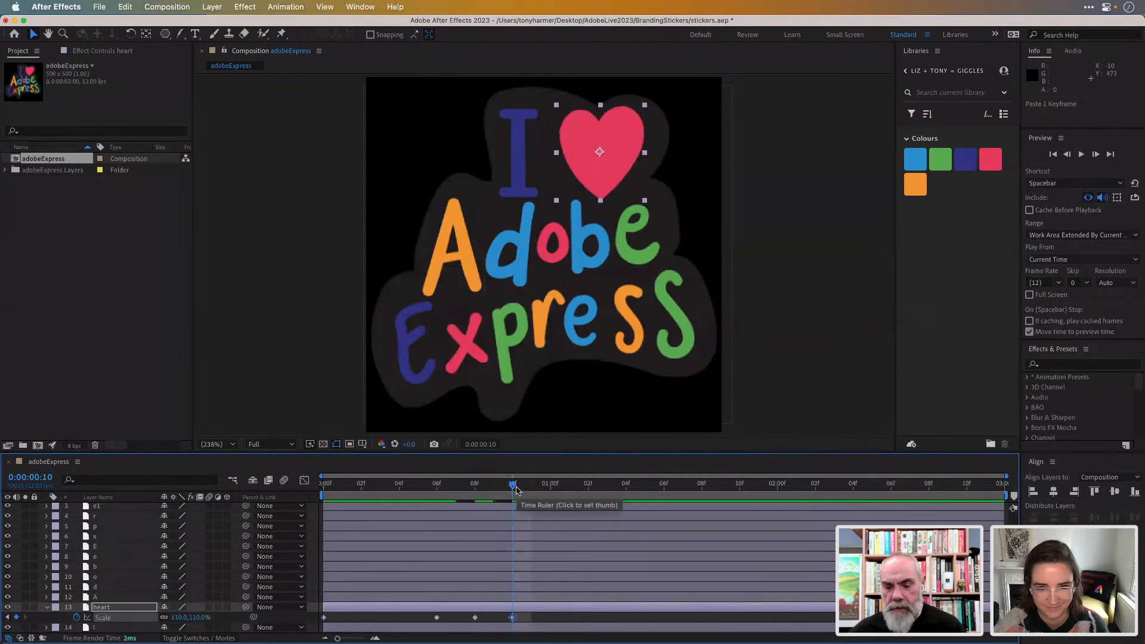
{"action": "left_click_drag", "start_coordinate": [516, 490], "coordinate": [310, 479]}
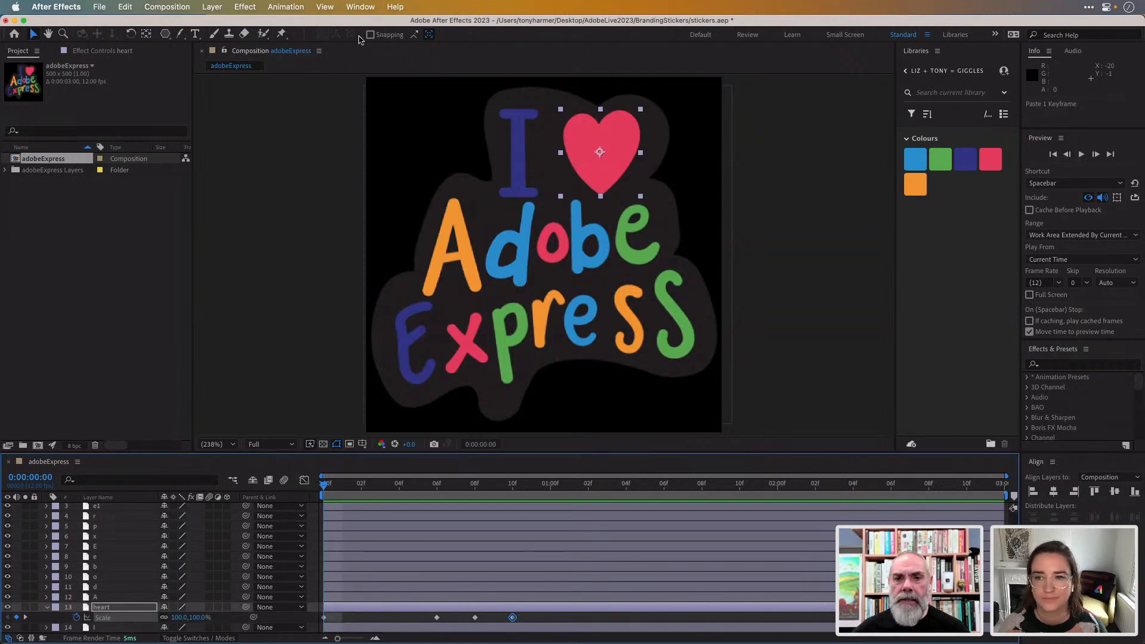
{"action": "left_click", "coordinate": [361, 7]}
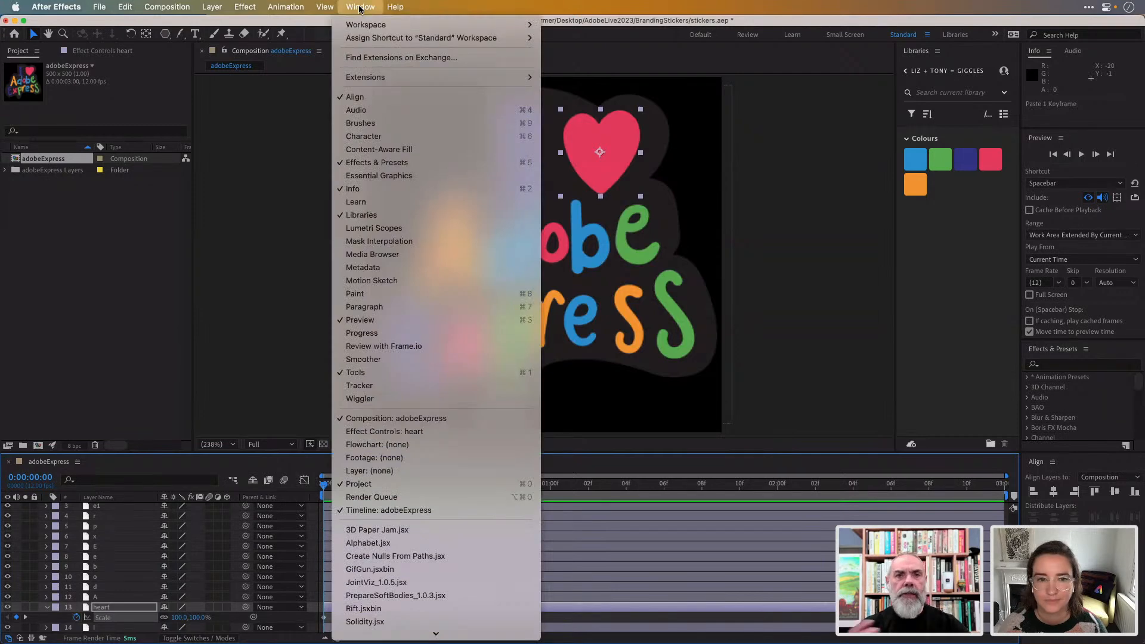
{"action": "mouse_move", "coordinate": [408, 77]}
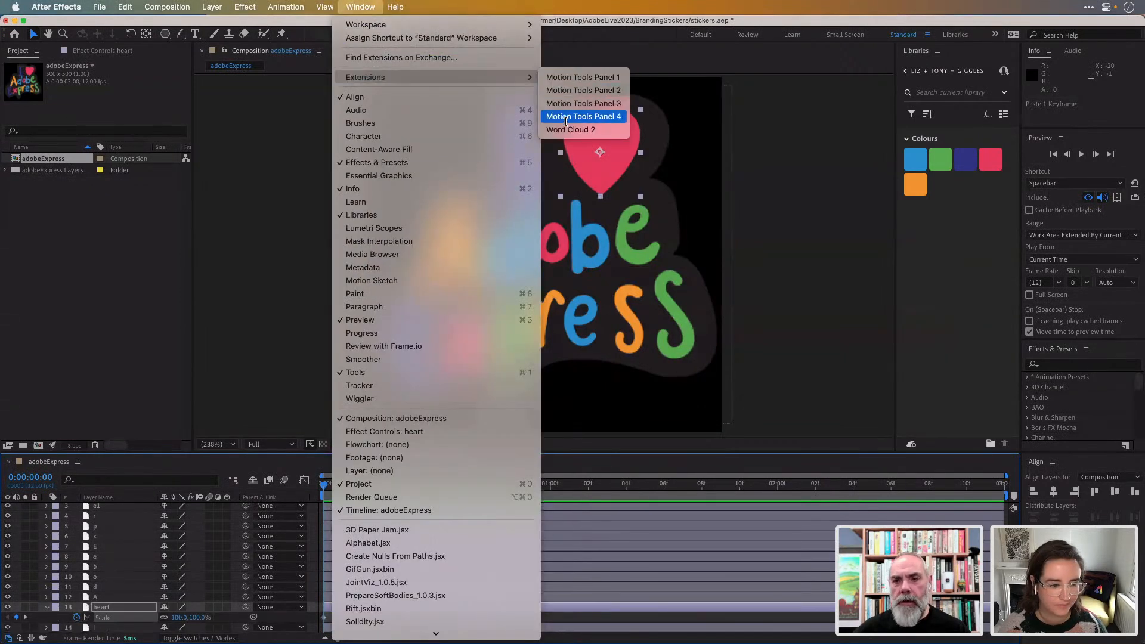
{"action": "left_click", "coordinate": [365, 10]}
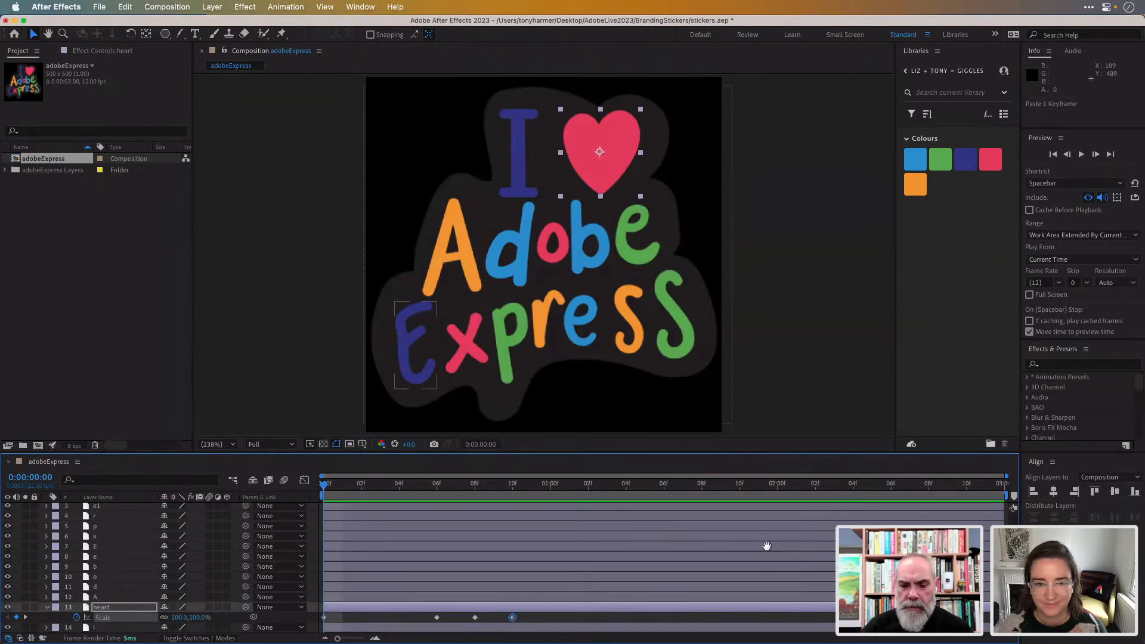
- Play back the pulse and move the heart's third and fourth Scale keyframes to 0:00:00:07 and 0:00:00:08
{"action": "key", "text": "space"}
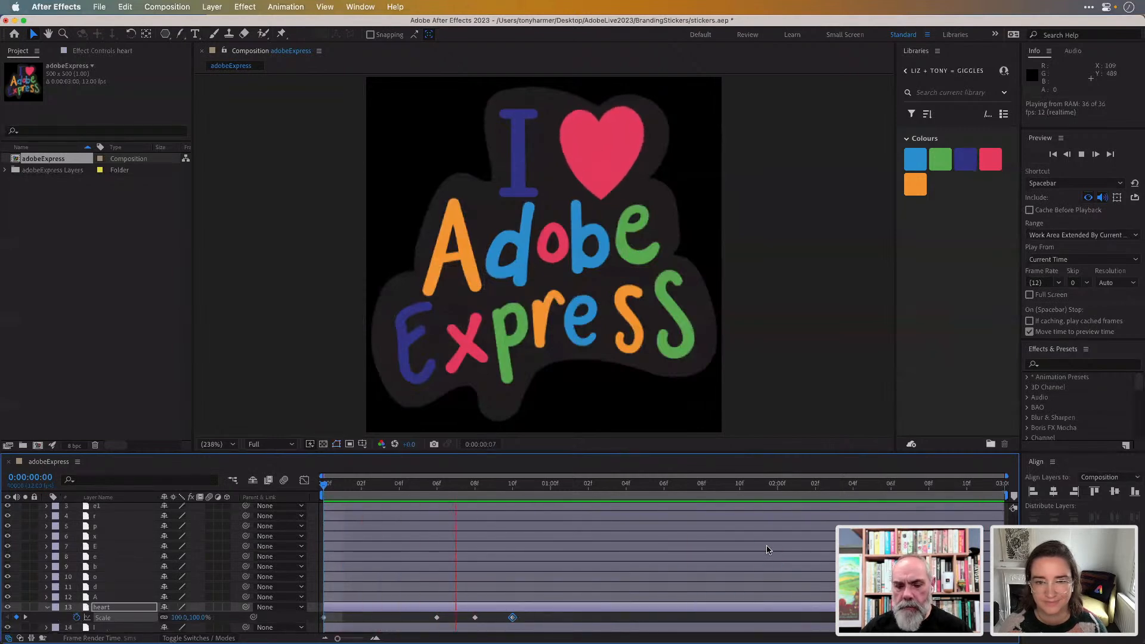
{"action": "key", "text": "space"}
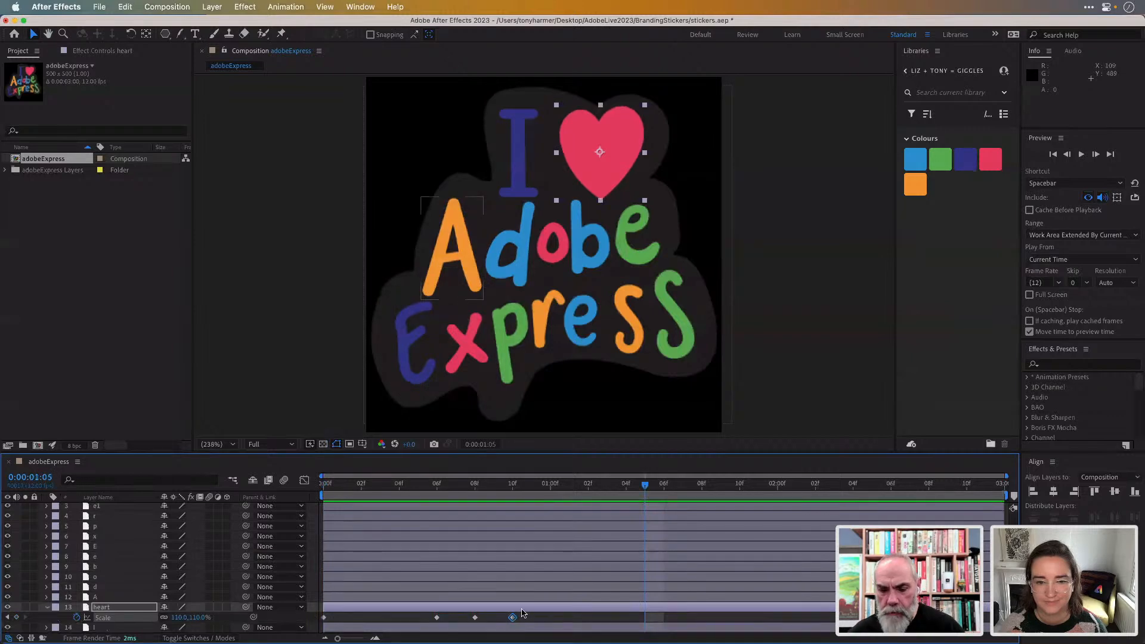
{"action": "scroll", "coordinate": [468, 614], "scroll_direction": "left", "scroll_amount": 1}
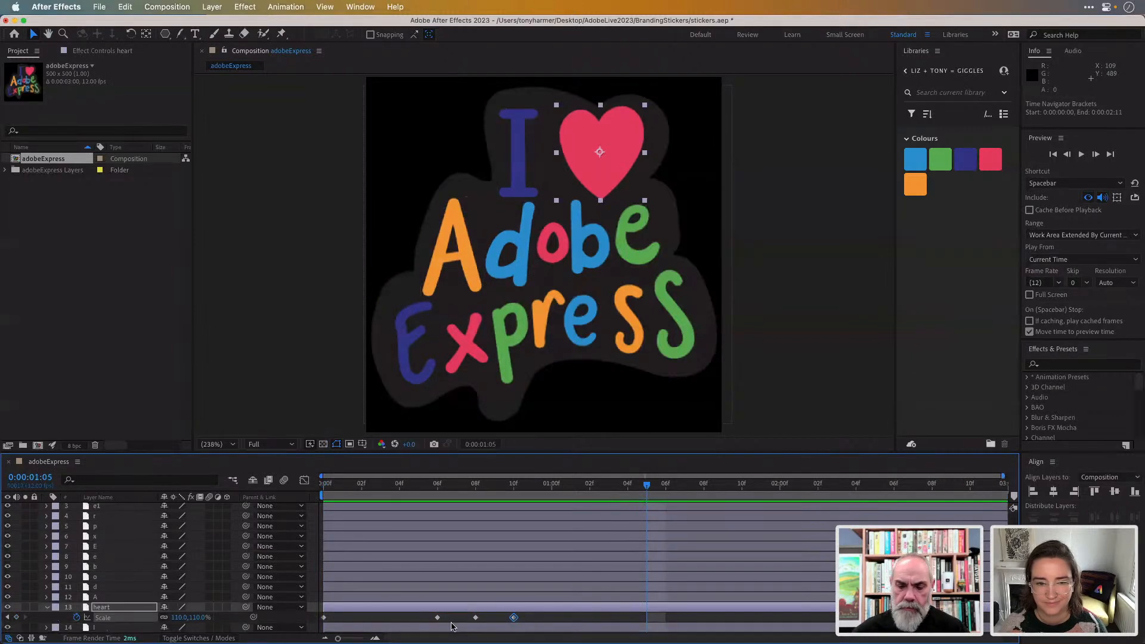
{"action": "scroll", "coordinate": [453, 624], "scroll_direction": "up", "scroll_amount": 4}
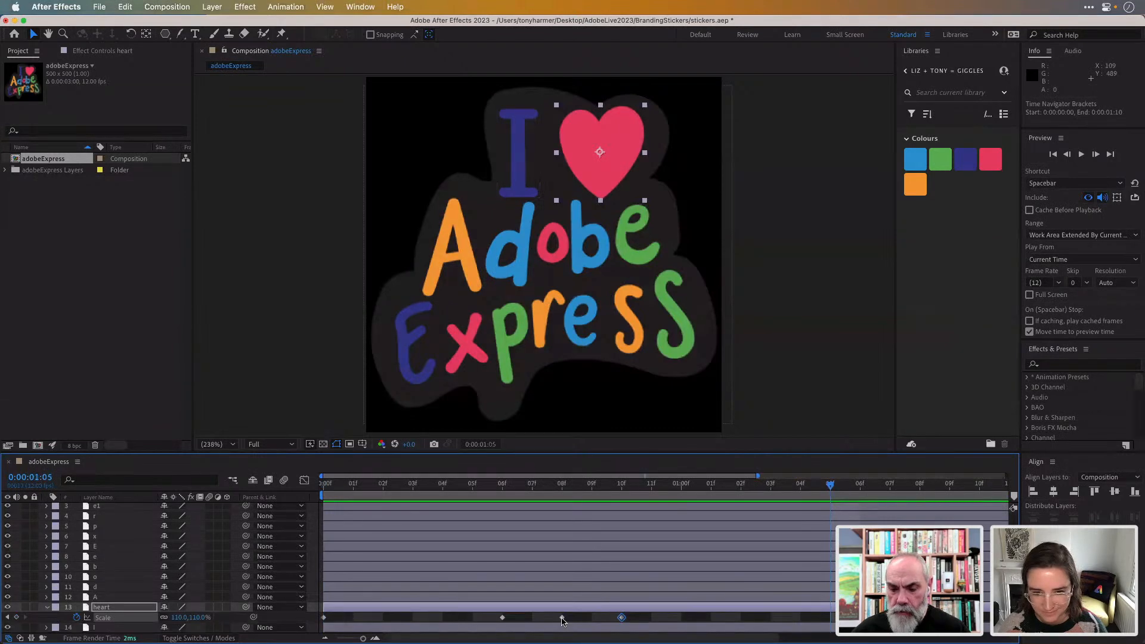
{"action": "left_click_drag", "start_coordinate": [562, 617], "coordinate": [532, 618]}
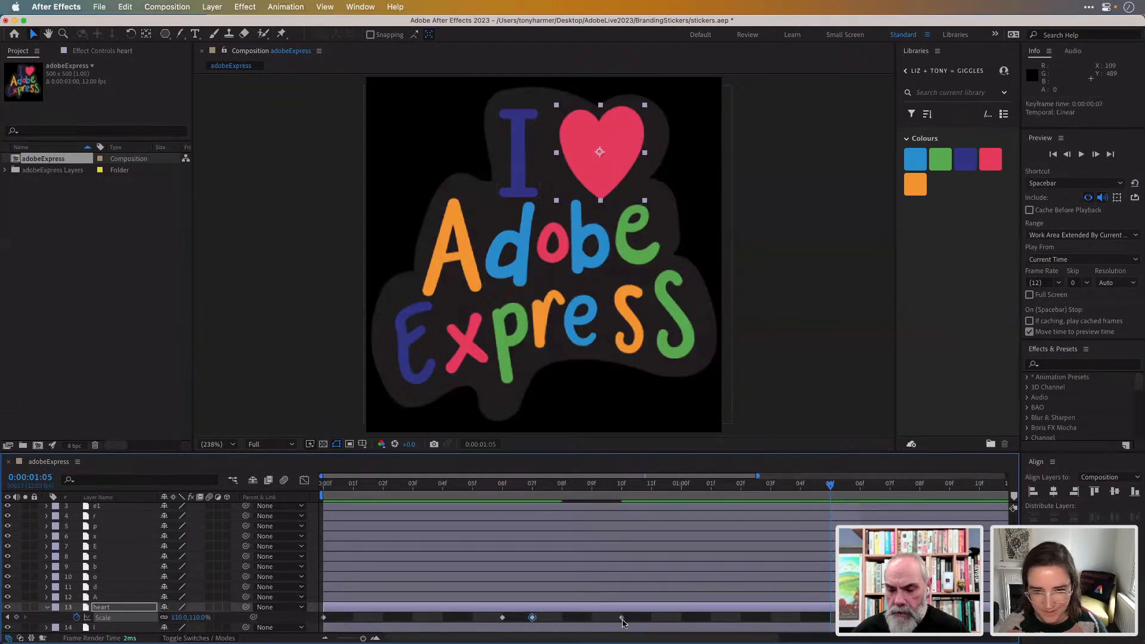
{"action": "left_click_drag", "start_coordinate": [621, 618], "coordinate": [561, 619]}
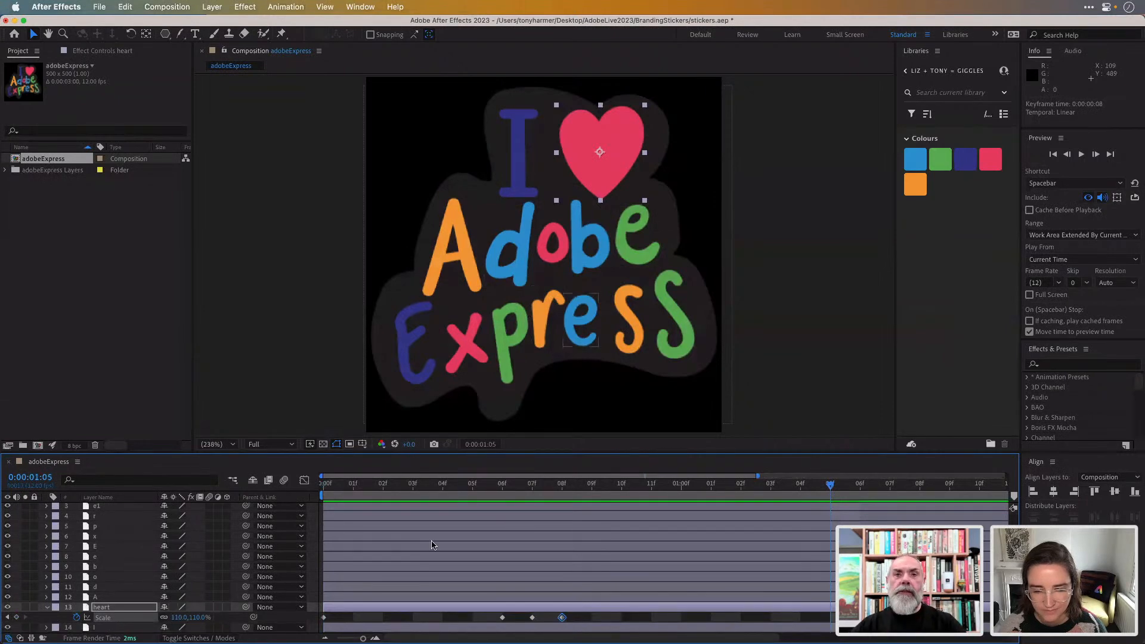
- Move the playhead to 0:00:00:05 and play back the retimed heart pulse
{"action": "left_click", "coordinate": [460, 485]}
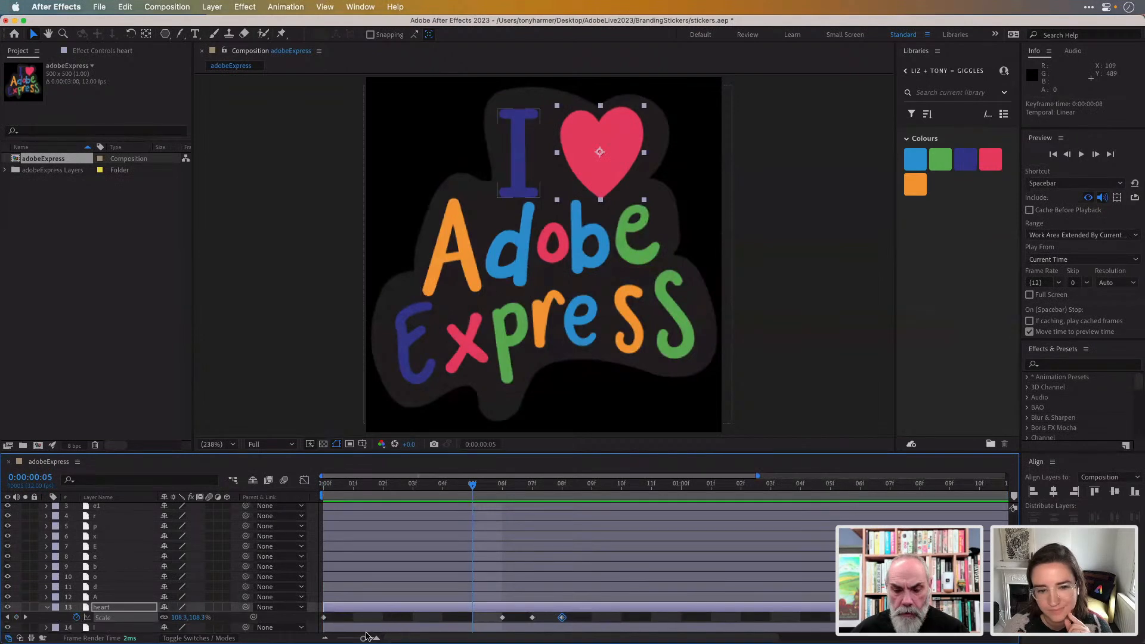
{"action": "mouse_move", "coordinate": [362, 639]}
{"action": "left_mouse_down"}
{"action": "mouse_move", "coordinate": [330, 639]}
{"action": "mouse_move", "coordinate": [363, 639]}
{"action": "left_mouse_up"}
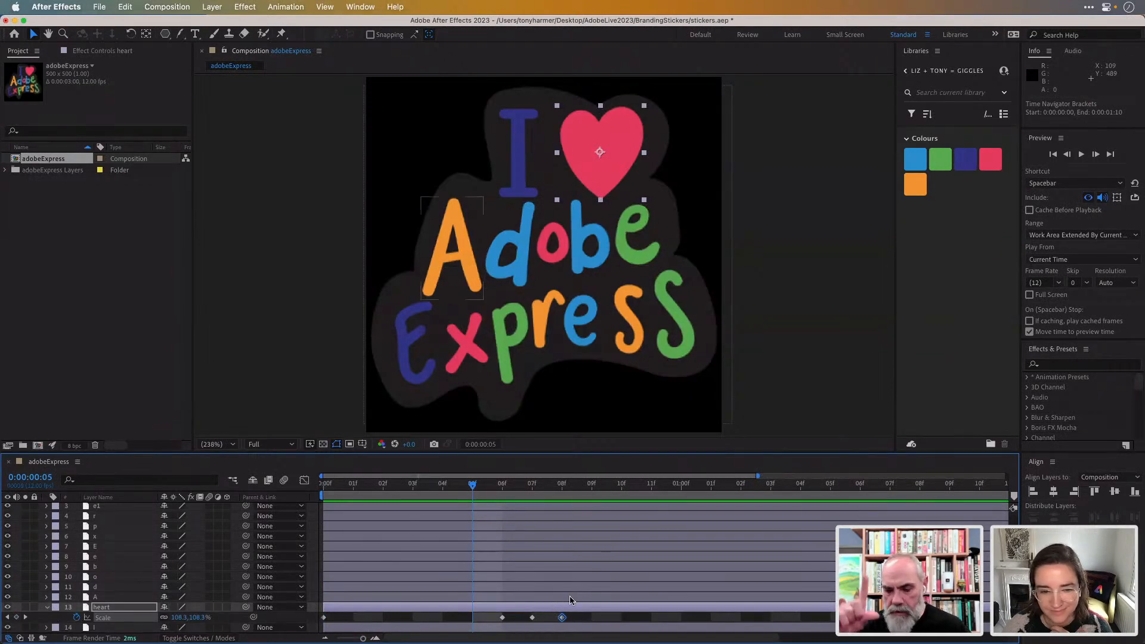
{"action": "key", "text": "space"}
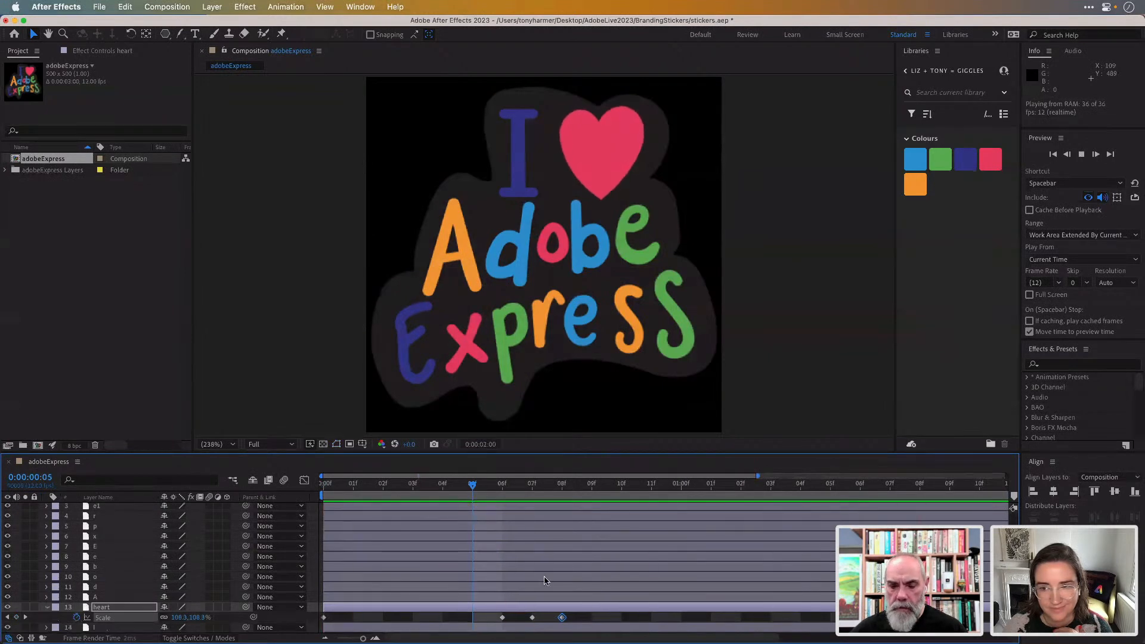
{"action": "key", "text": "space"}
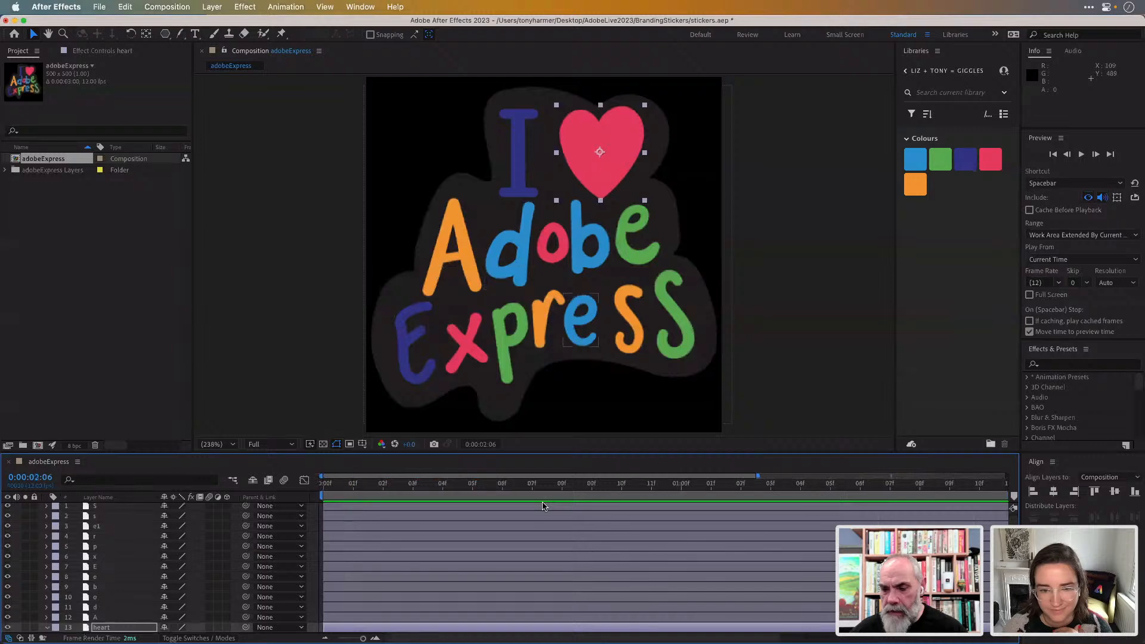
- Move the heart's second Scale keyframe to 0:00:00:05 and its last one to 0:00:00:09
{"action": "scroll", "coordinate": [543, 506], "scroll_direction": "down", "scroll_amount": 3}
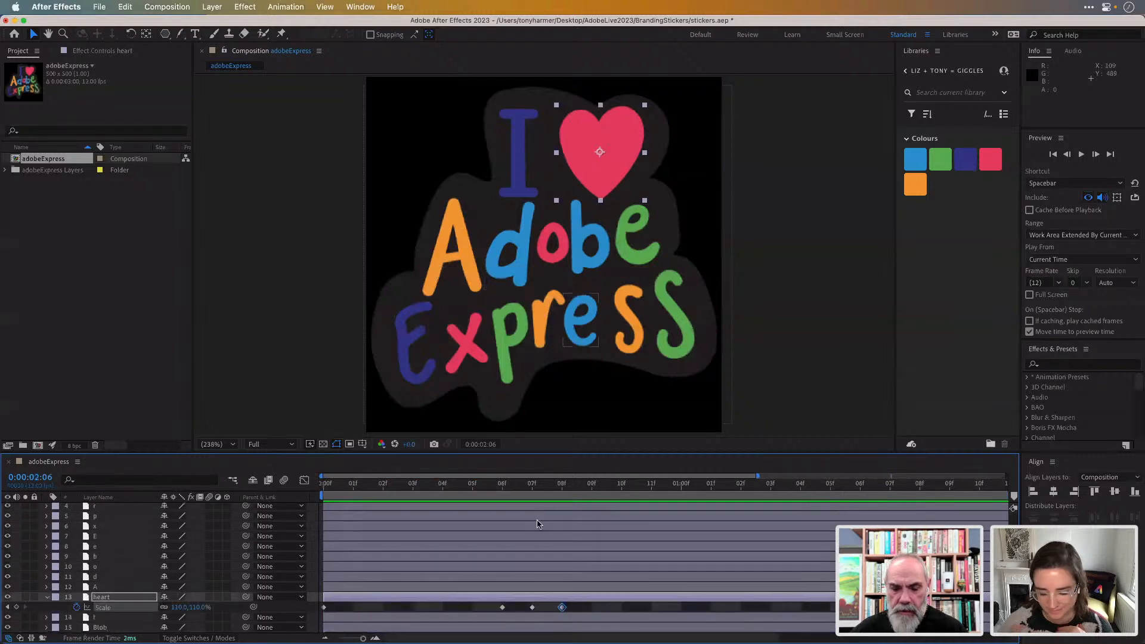
{"action": "left_click_drag", "start_coordinate": [608, 489], "coordinate": [466, 496]}
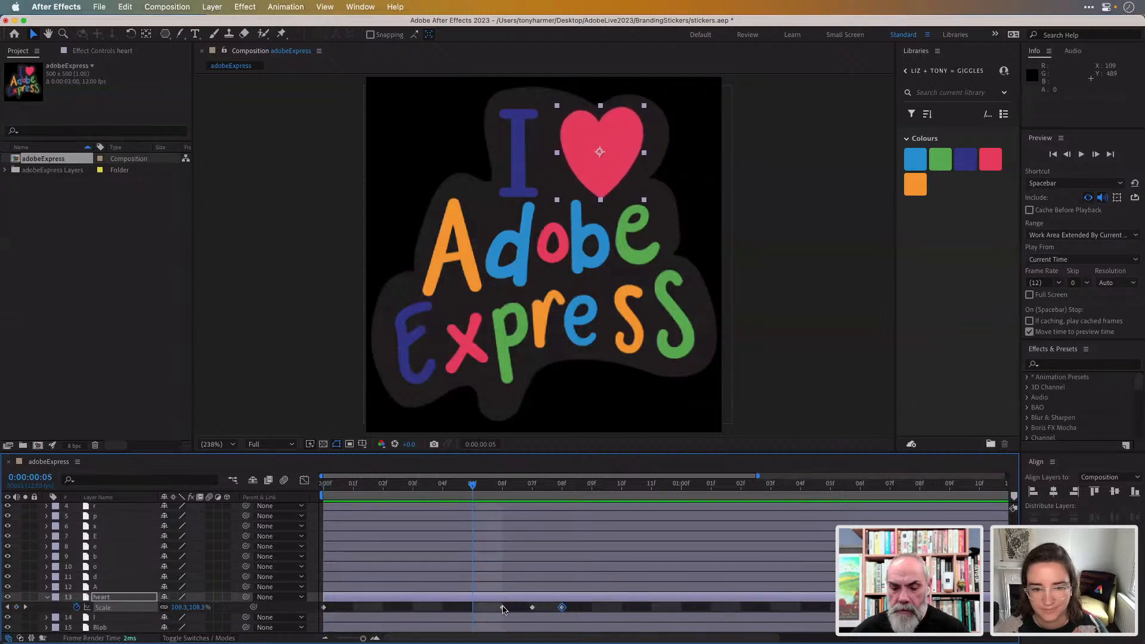
{"action": "left_click_drag", "start_coordinate": [502, 608], "coordinate": [472, 608]}
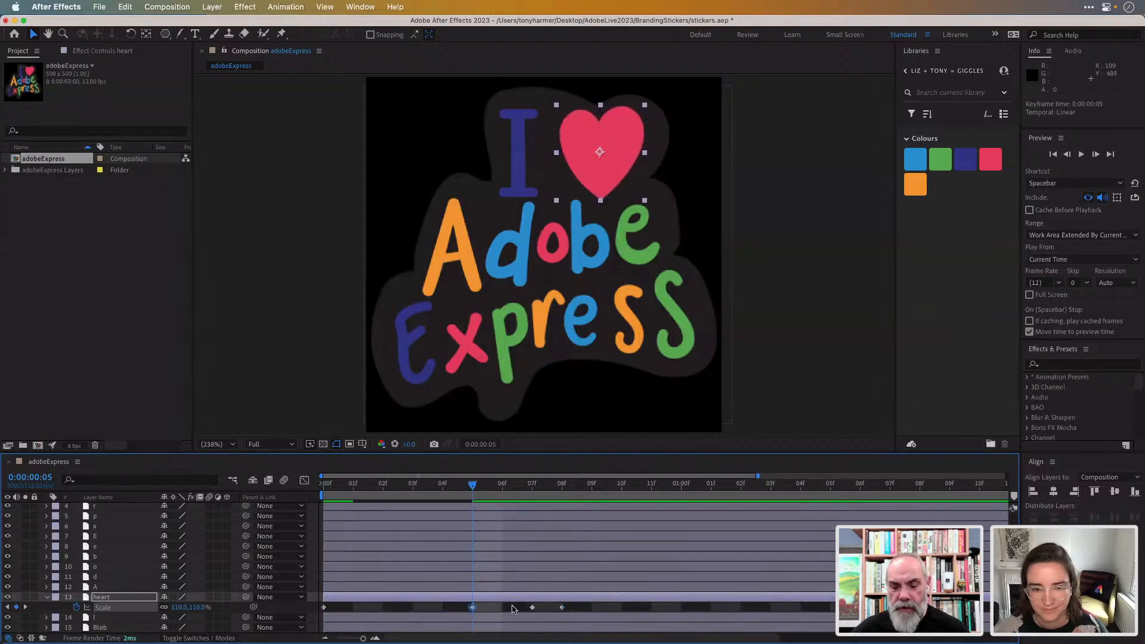
{"action": "left_click_drag", "start_coordinate": [562, 608], "coordinate": [591, 608]}
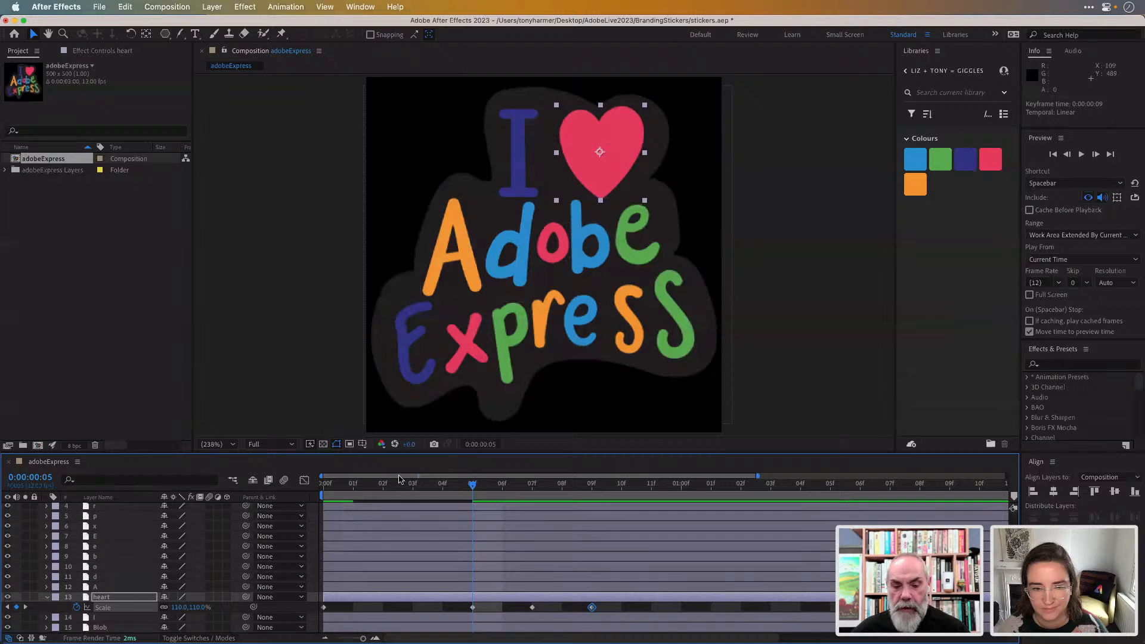
- Move the heart's first Scale keyframe to 0:00:00:03 and preview the animation from the start
{"action": "mouse_move", "coordinate": [394, 484]}
{"action": "left_mouse_down"}
{"action": "mouse_move", "coordinate": [313, 489]}
{"action": "mouse_move", "coordinate": [477, 519]}
{"action": "mouse_move", "coordinate": [298, 493]}
{"action": "mouse_move", "coordinate": [457, 506]}
{"action": "mouse_move", "coordinate": [385, 504]}
{"action": "left_mouse_up"}
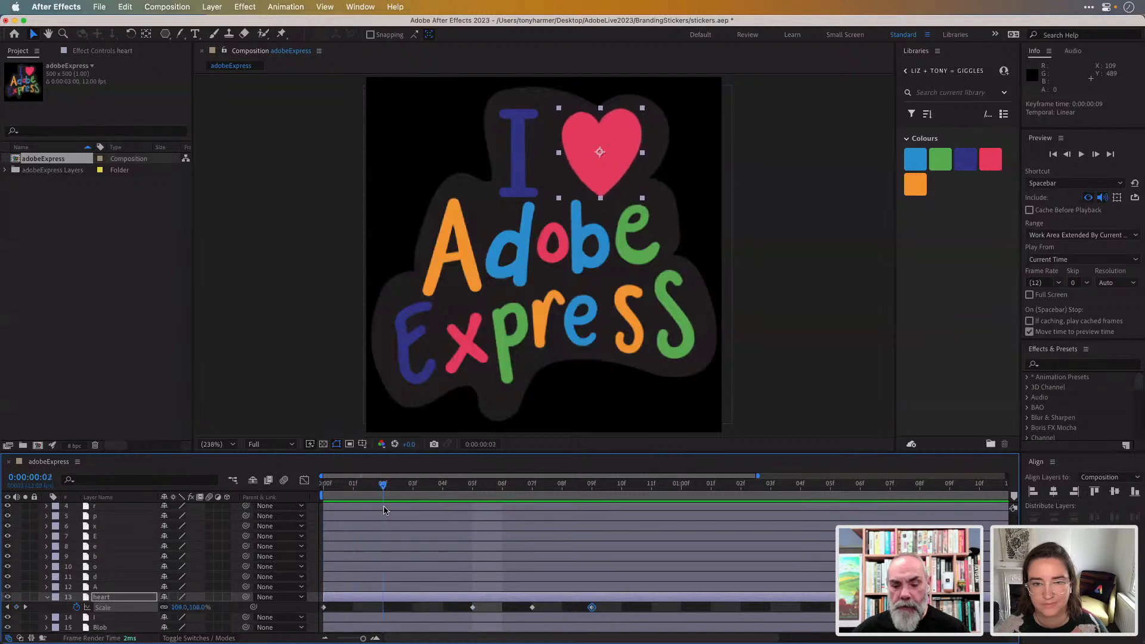
{"action": "left_click_drag", "start_coordinate": [324, 607], "coordinate": [413, 624]}
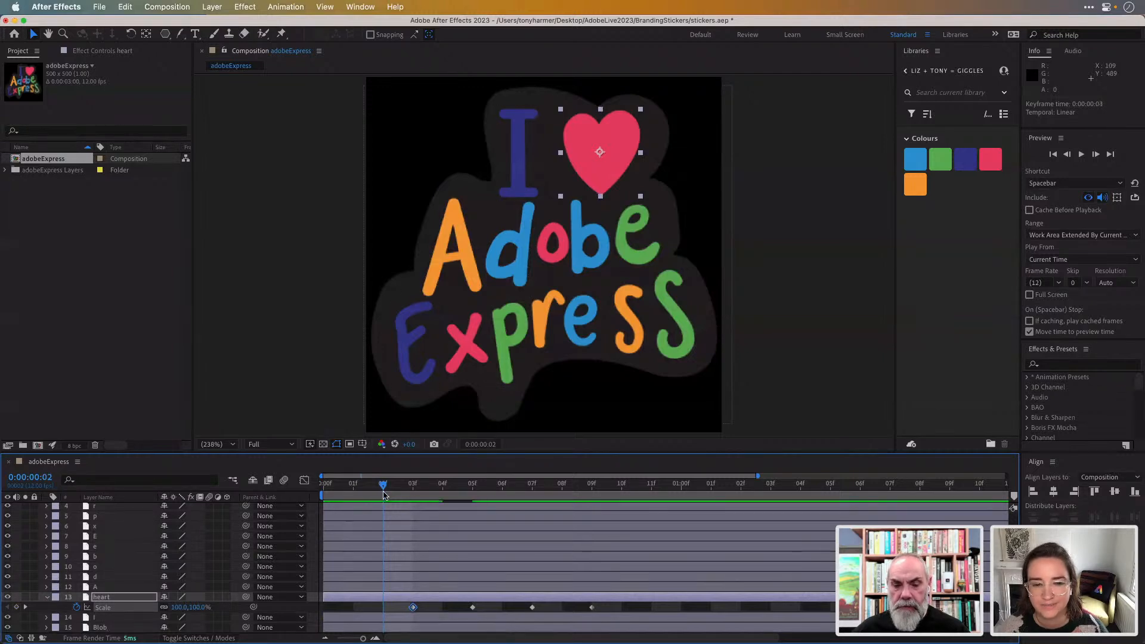
{"action": "left_click_drag", "start_coordinate": [384, 493], "coordinate": [279, 487]}
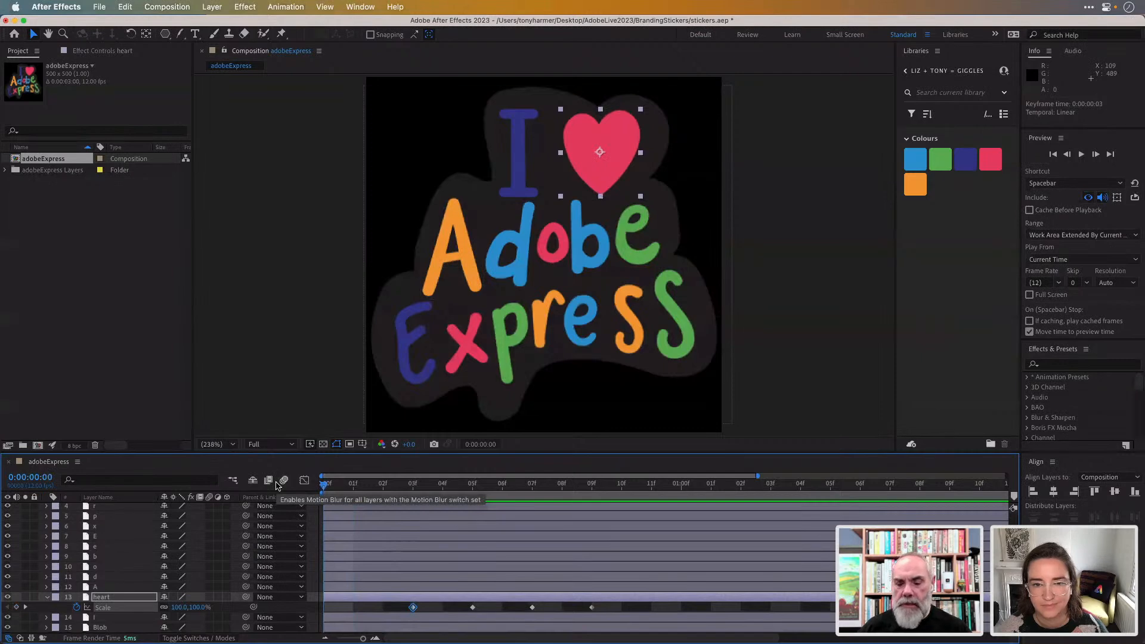
{"action": "key", "text": "space"}
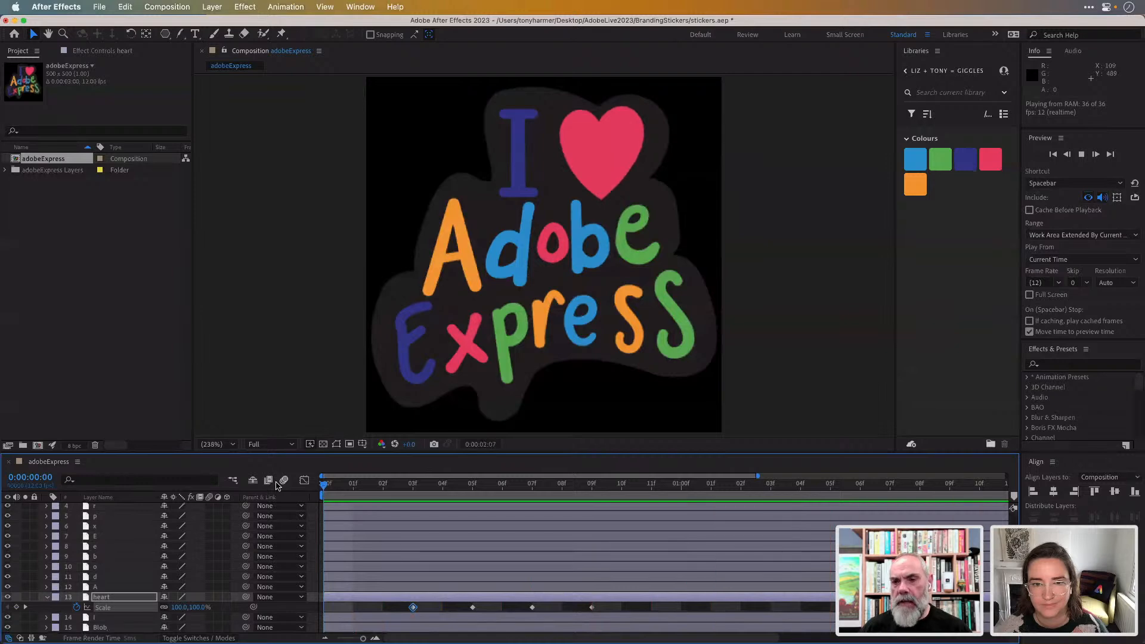
{"action": "key", "text": "space"}
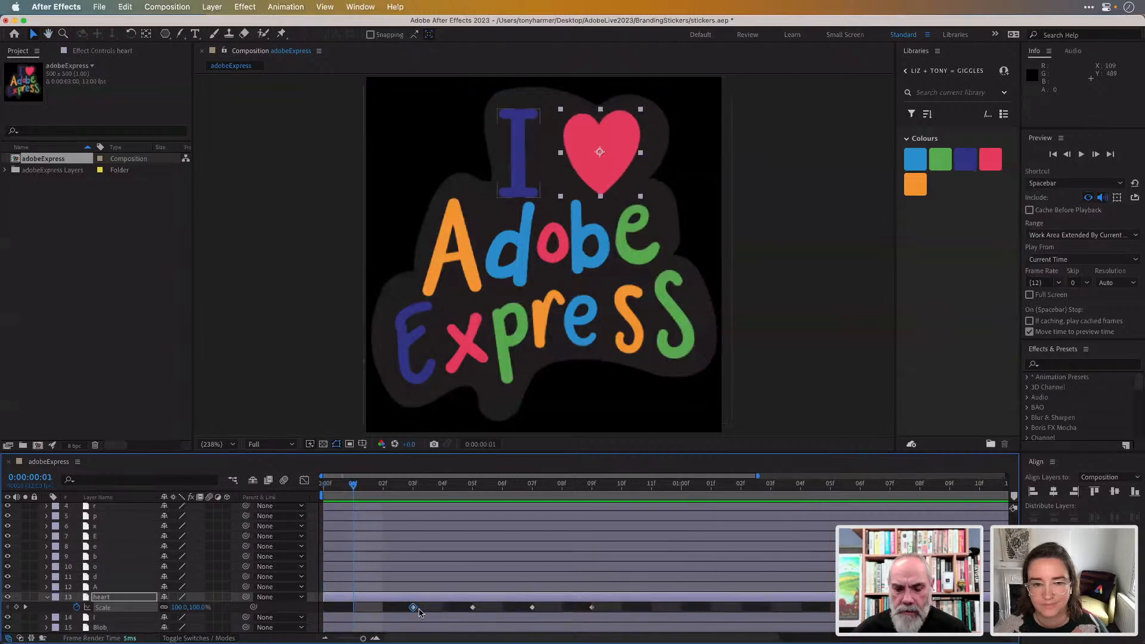
- Move the heart's first Scale keyframe to 0:00:00:04 and its last one to 0:00:00:08, previewing from the start
{"action": "left_click_drag", "start_coordinate": [419, 611], "coordinate": [441, 609]}
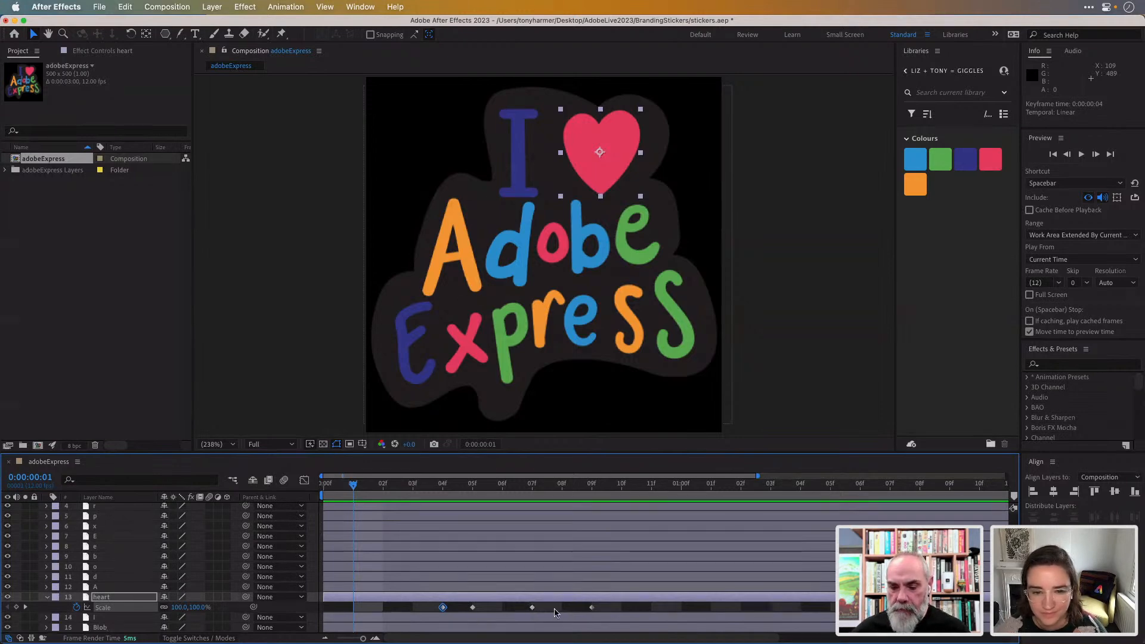
{"action": "left_click_drag", "start_coordinate": [592, 606], "coordinate": [571, 611]}
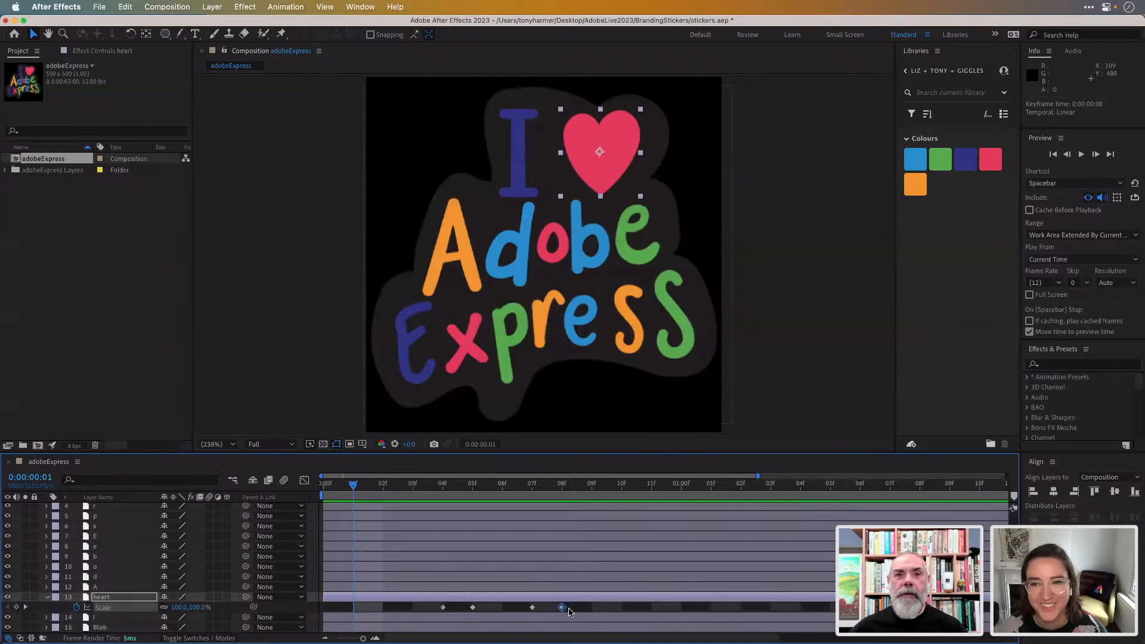
{"action": "left_click", "coordinate": [322, 483]}
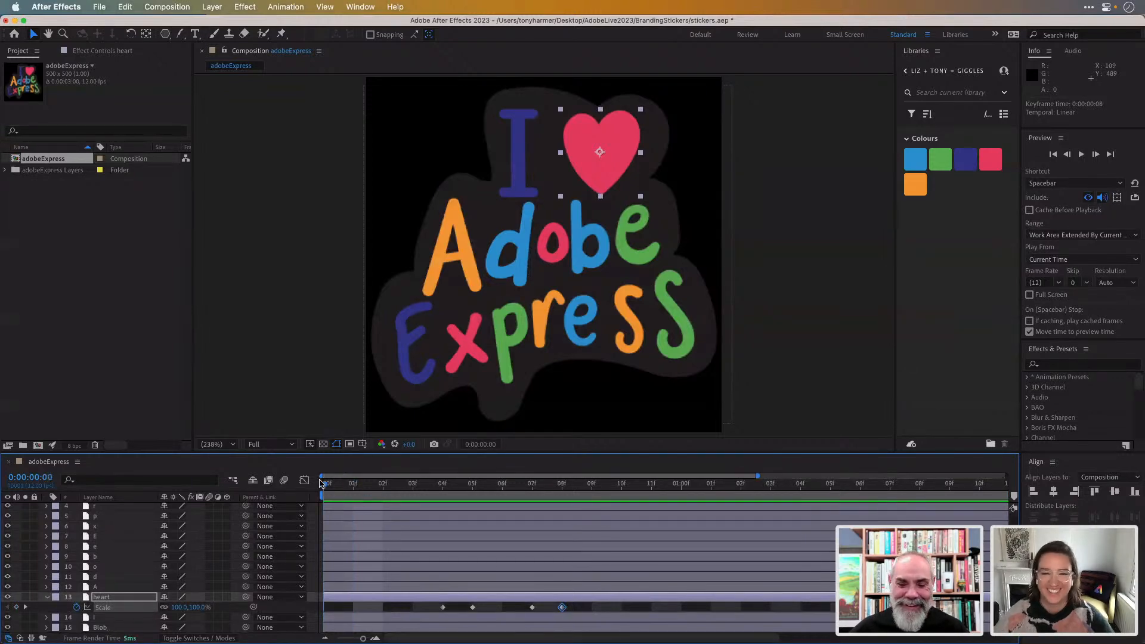
{"action": "key", "text": "space"}
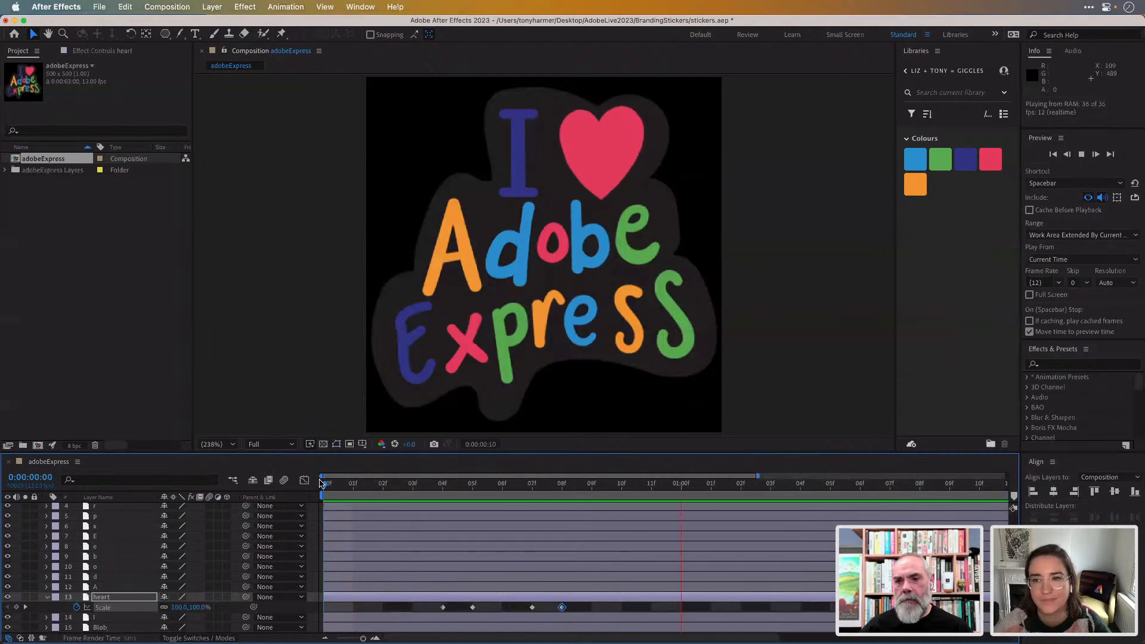
{"action": "key", "text": "space"}
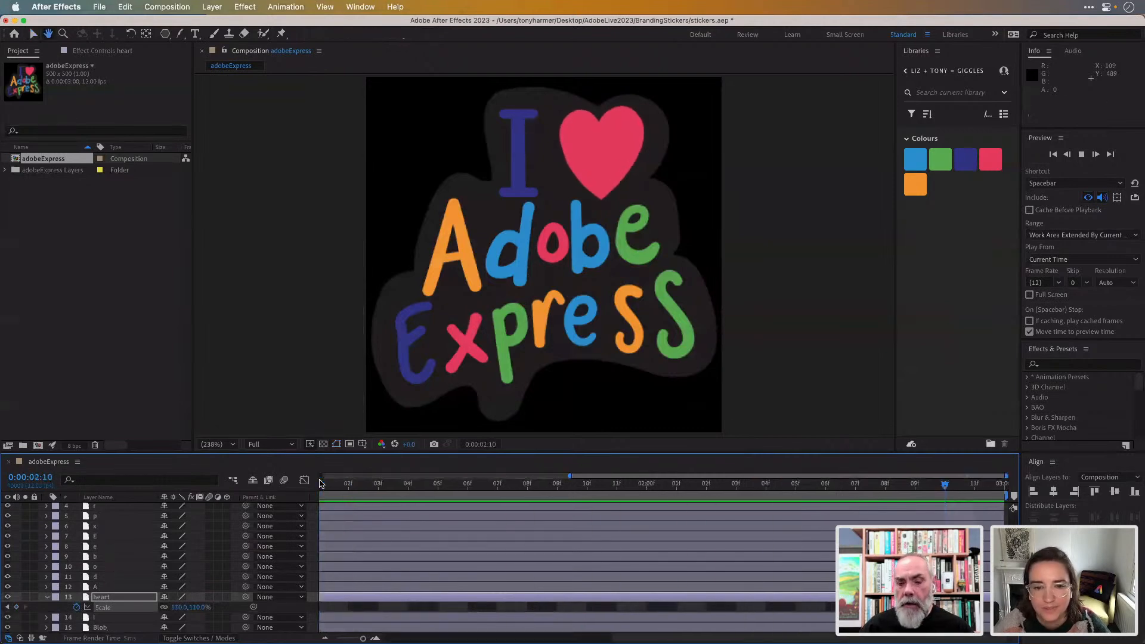
- Shorten the composition's work area to end at 0:00:00:09 and preview the heart pulse
{"action": "scroll", "coordinate": [406, 508], "scroll_direction": "up", "scroll_amount": 2}
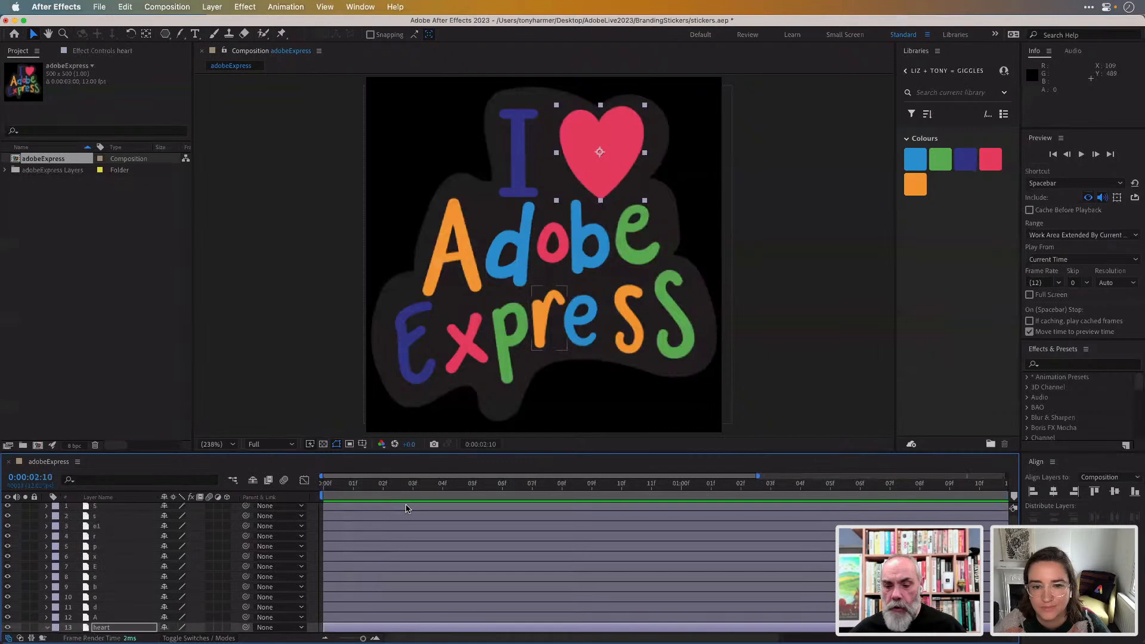
{"action": "key", "text": "s"}
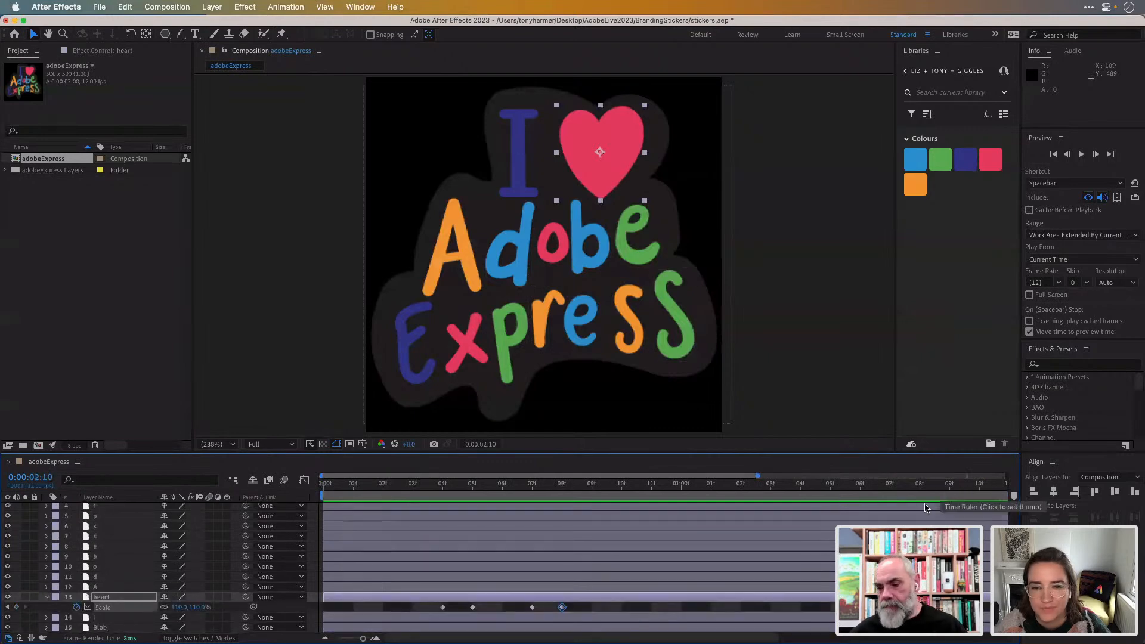
{"action": "scroll", "coordinate": [932, 515], "scroll_direction": "up", "scroll_amount": 3}
{"action": "scroll", "coordinate": [933, 515], "scroll_direction": "down", "scroll_amount": 3}
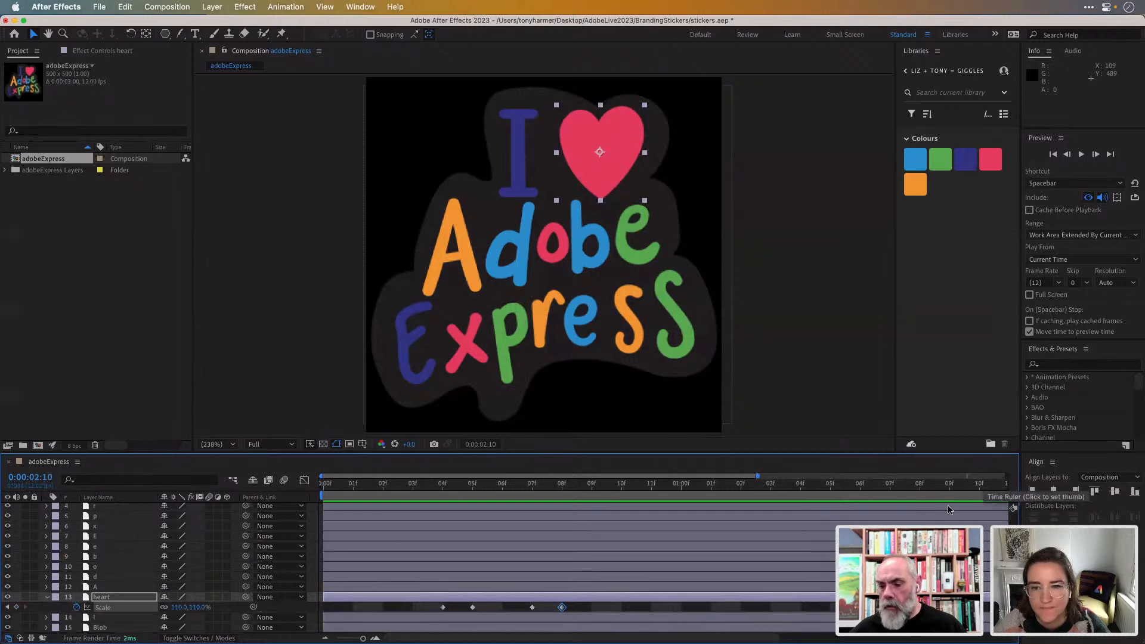
{"action": "key", "text": "minus"}
{"action": "key", "text": "minus"}
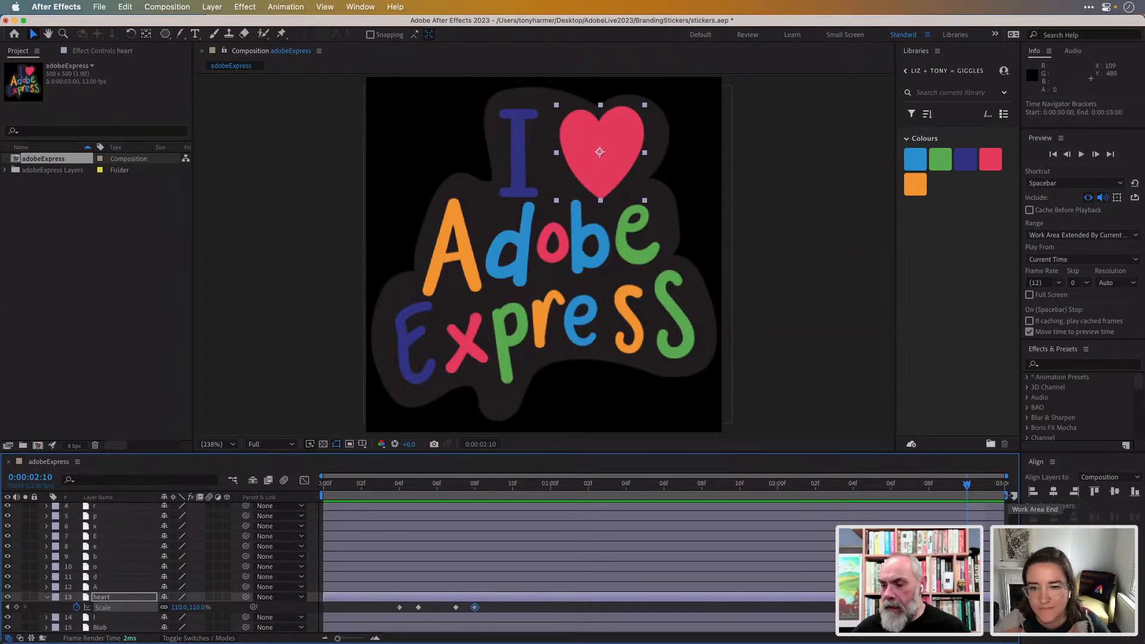
{"action": "left_click_drag", "start_coordinate": [1006, 495], "coordinate": [513, 493]}
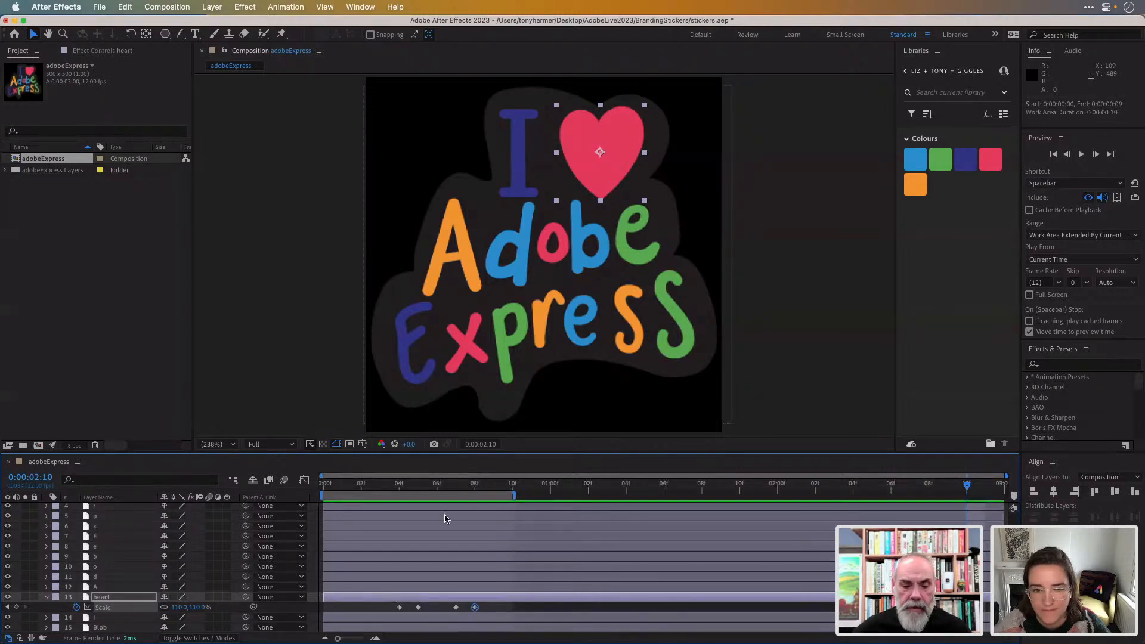
{"action": "key", "text": "space"}
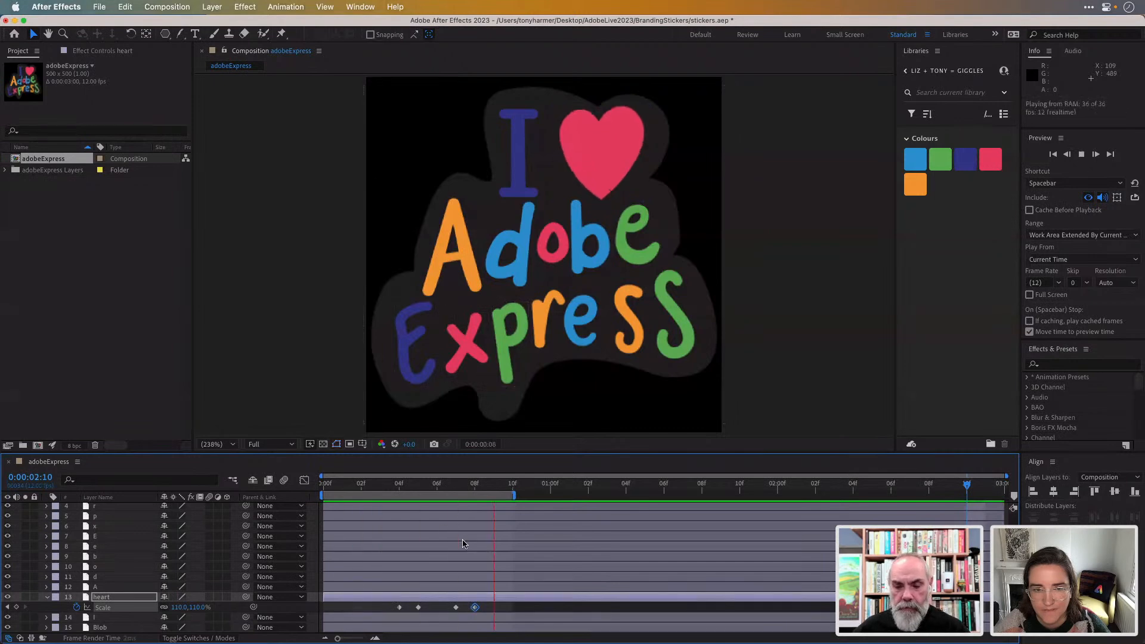
{"action": "key", "text": "space"}
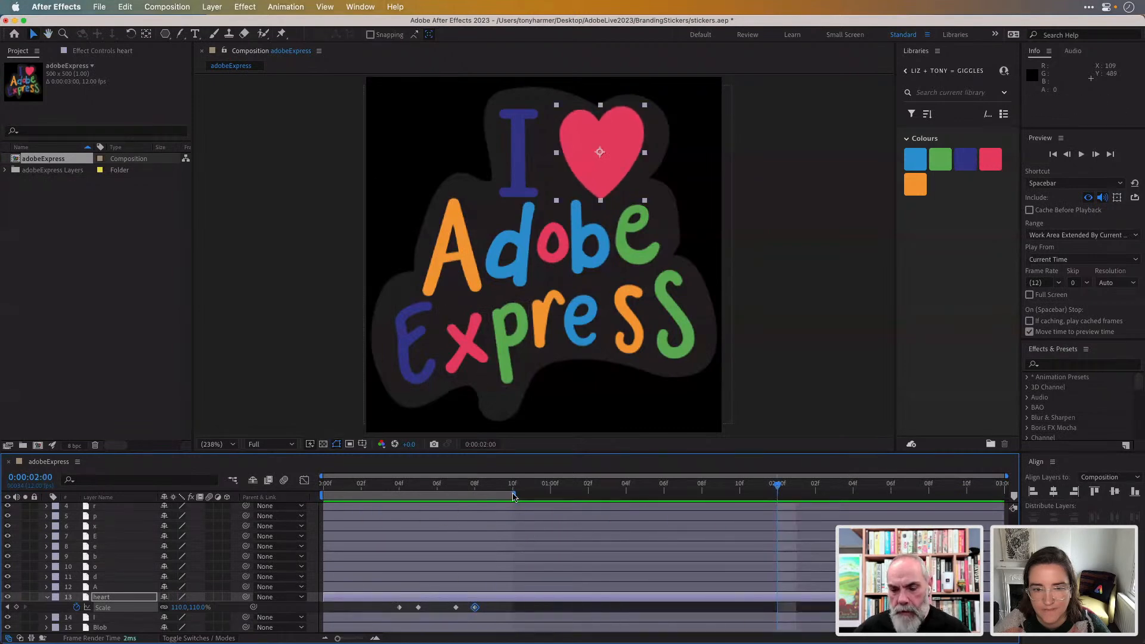
- Extend the composition's work area to end at 0:00:01:05
{"action": "mouse_move", "coordinate": [514, 494]}
{"action": "left_mouse_down"}
{"action": "mouse_move", "coordinate": [711, 497]}
{"action": "mouse_move", "coordinate": [670, 502]}
{"action": "left_mouse_up"}
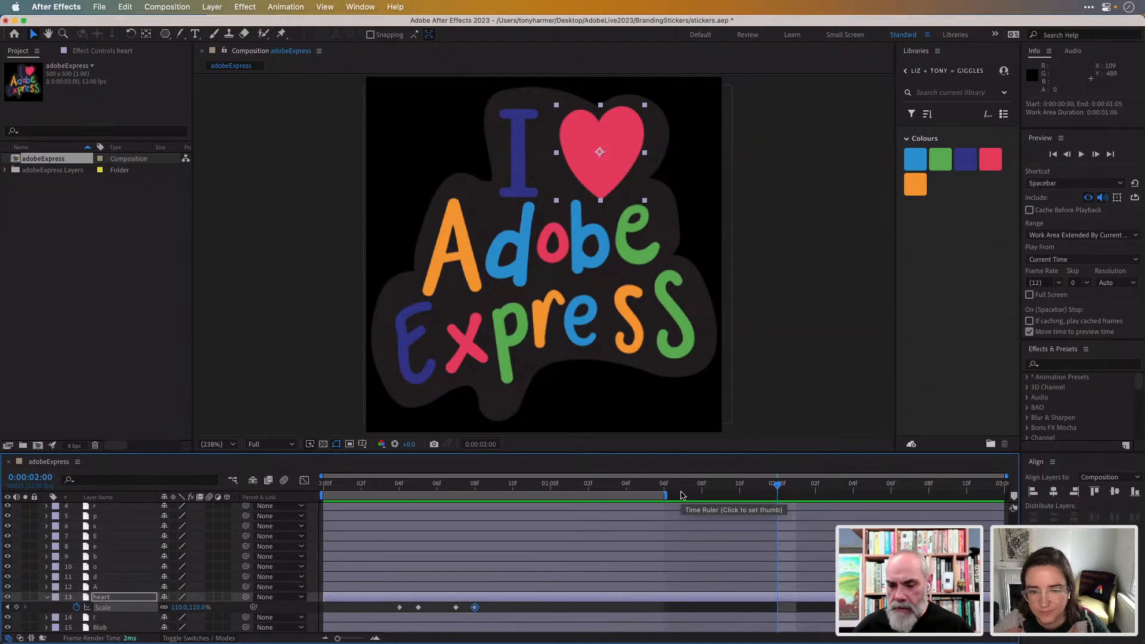
- Trim the composition to its work area, check its duration setting, and preview the shortened loop
{"action": "key", "text": "super+shift+x"}
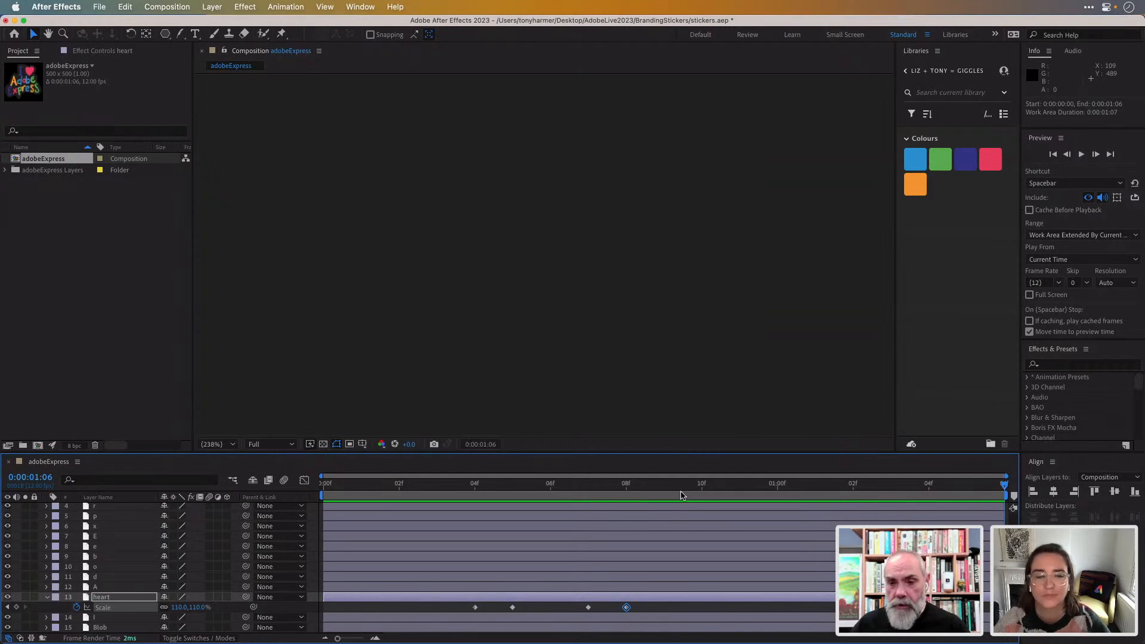
{"action": "key", "text": "super+k"}
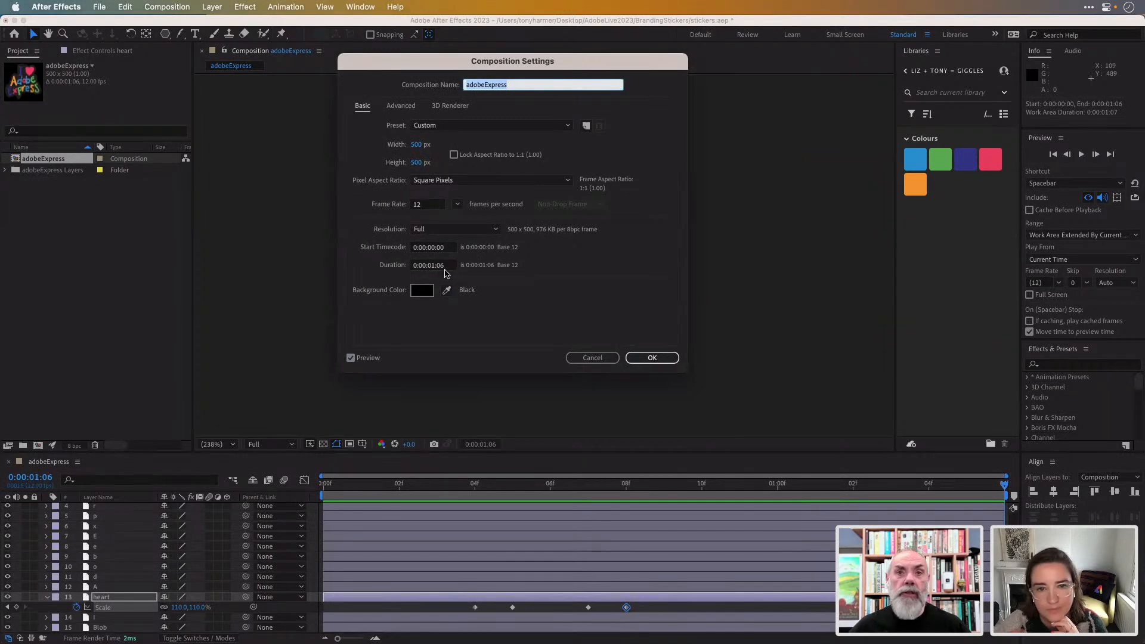
{"action": "left_click", "coordinate": [588, 357]}
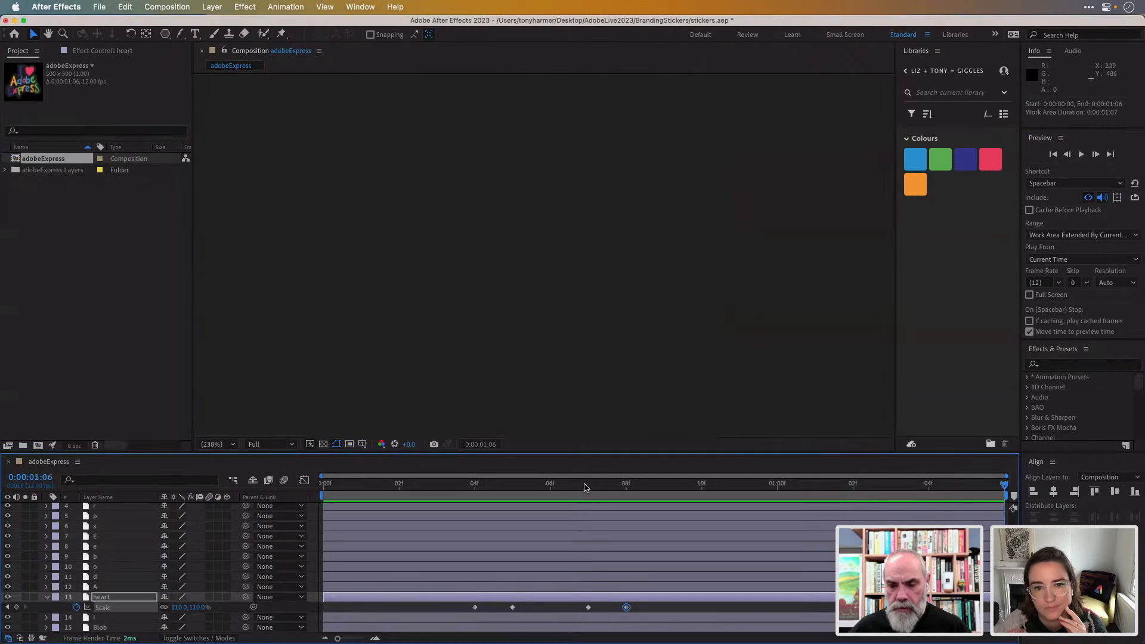
{"action": "key", "text": "space"}
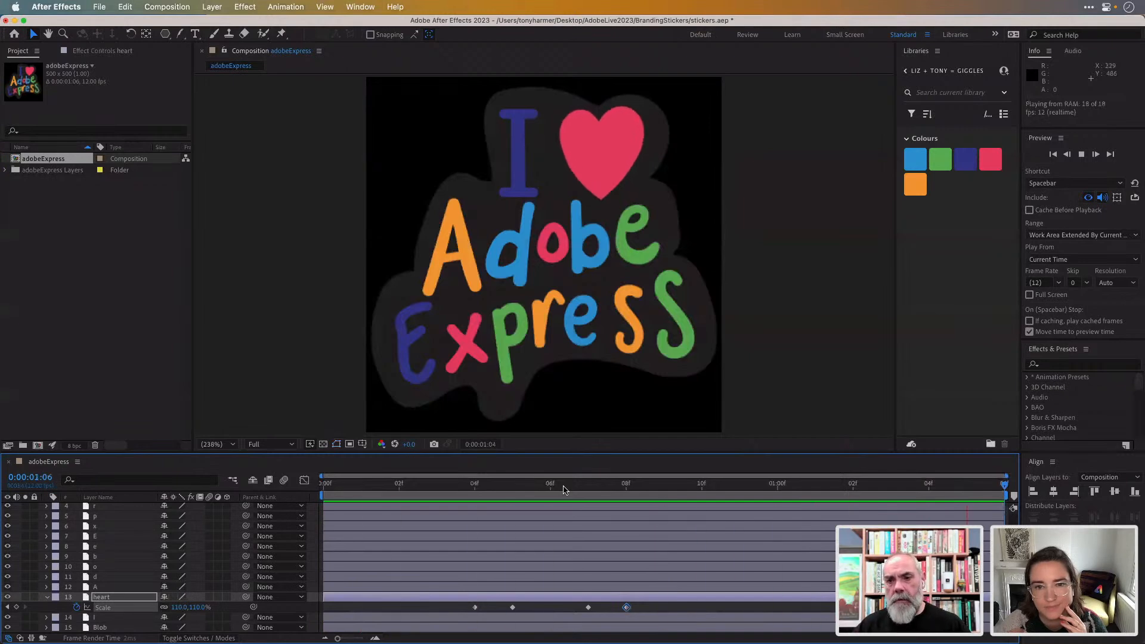
- Show the heart's Scale curve in the Graph Editor and convert its second and last keyframes to Auto Bezier
{"action": "left_click", "coordinate": [557, 486]}
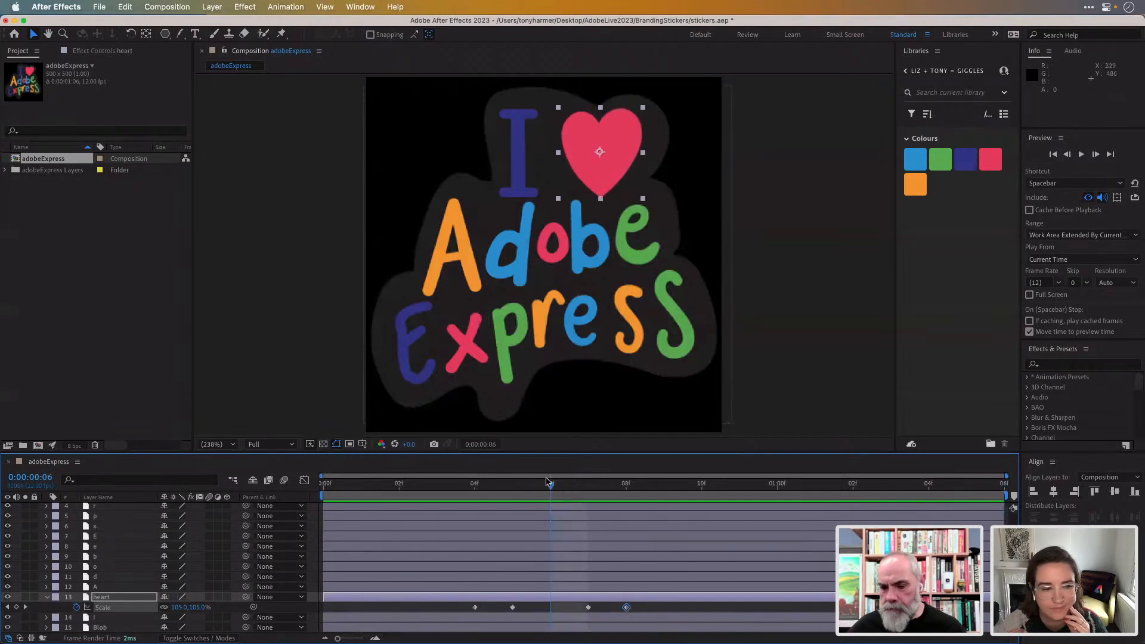
{"action": "left_click_drag", "start_coordinate": [550, 484], "coordinate": [475, 485]}
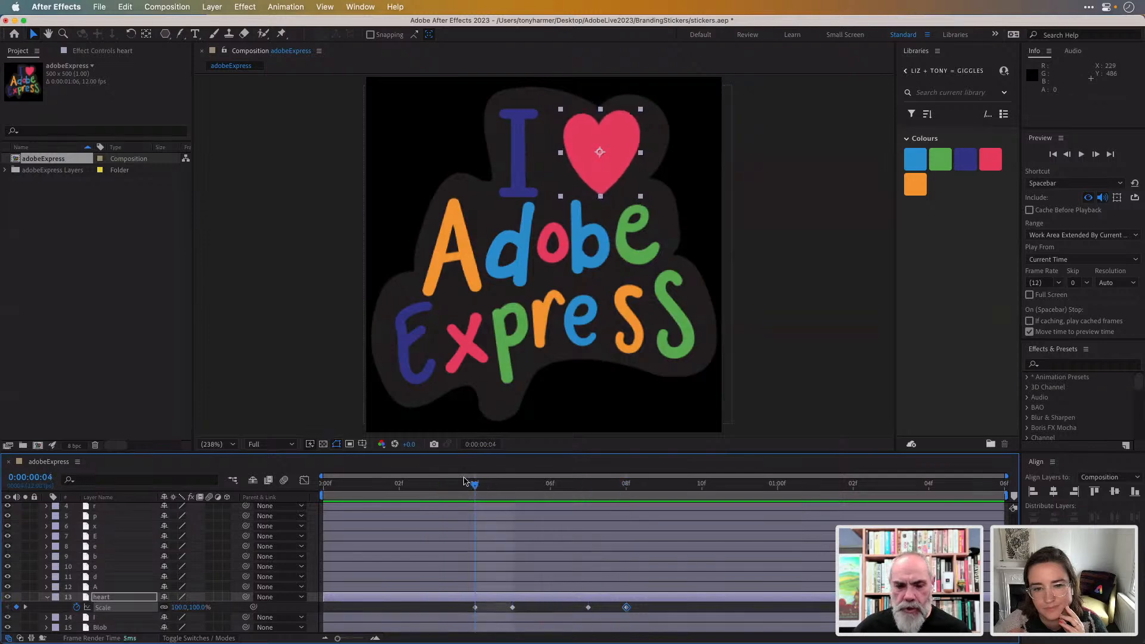
{"action": "left_click", "coordinate": [304, 479]}
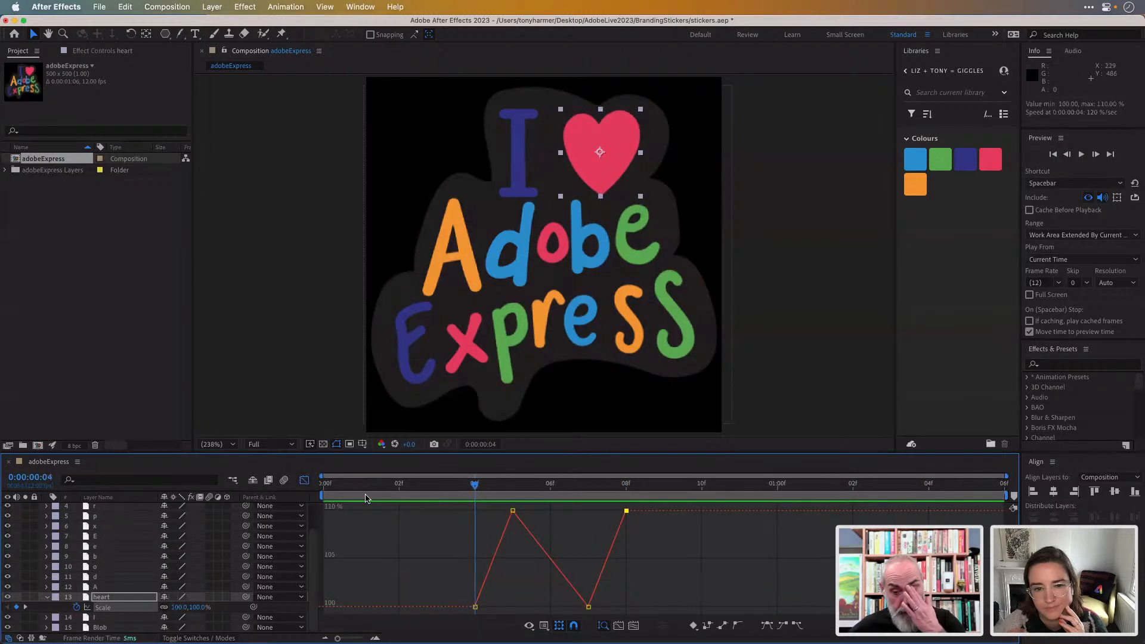
{"action": "mouse_move", "coordinate": [516, 515]}
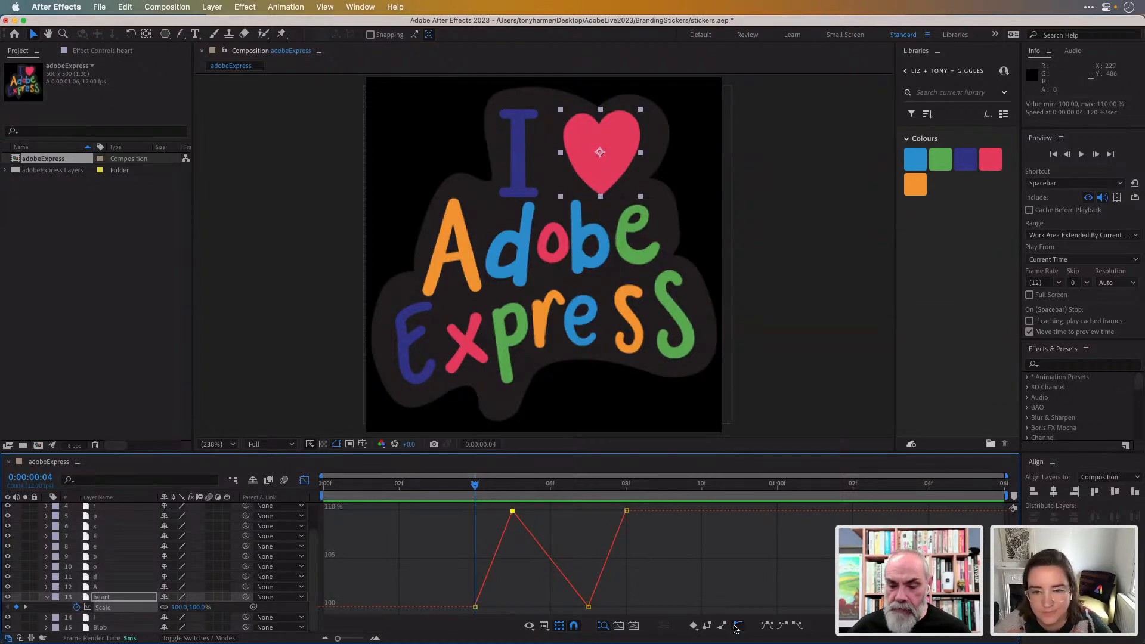
{"action": "mouse_move", "coordinate": [627, 513]}
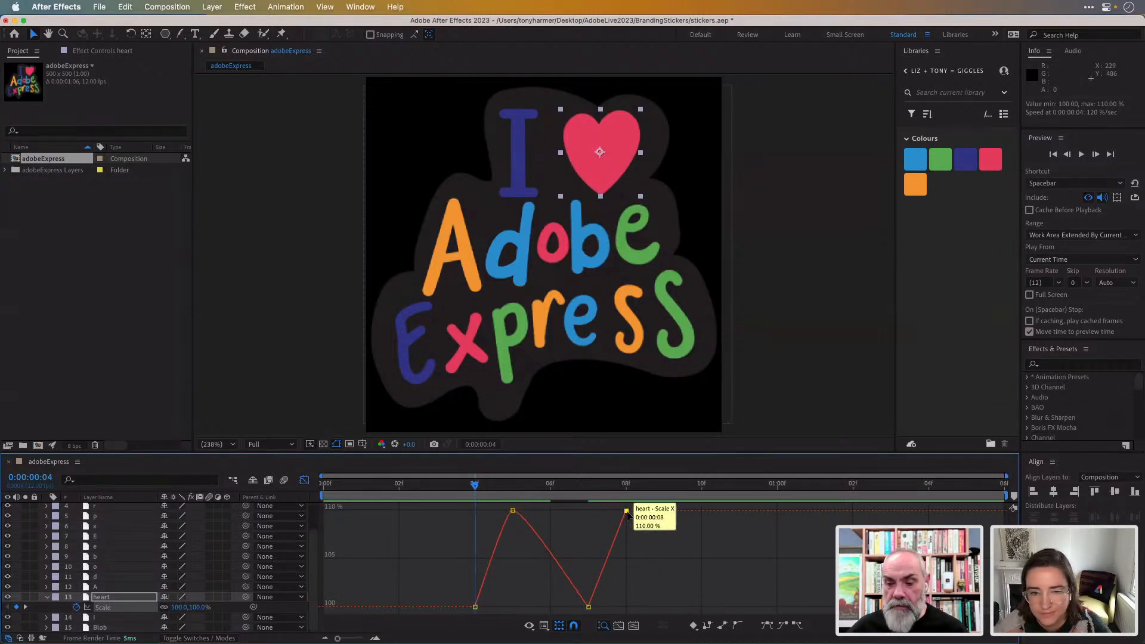
{"action": "left_click", "coordinate": [738, 625]}
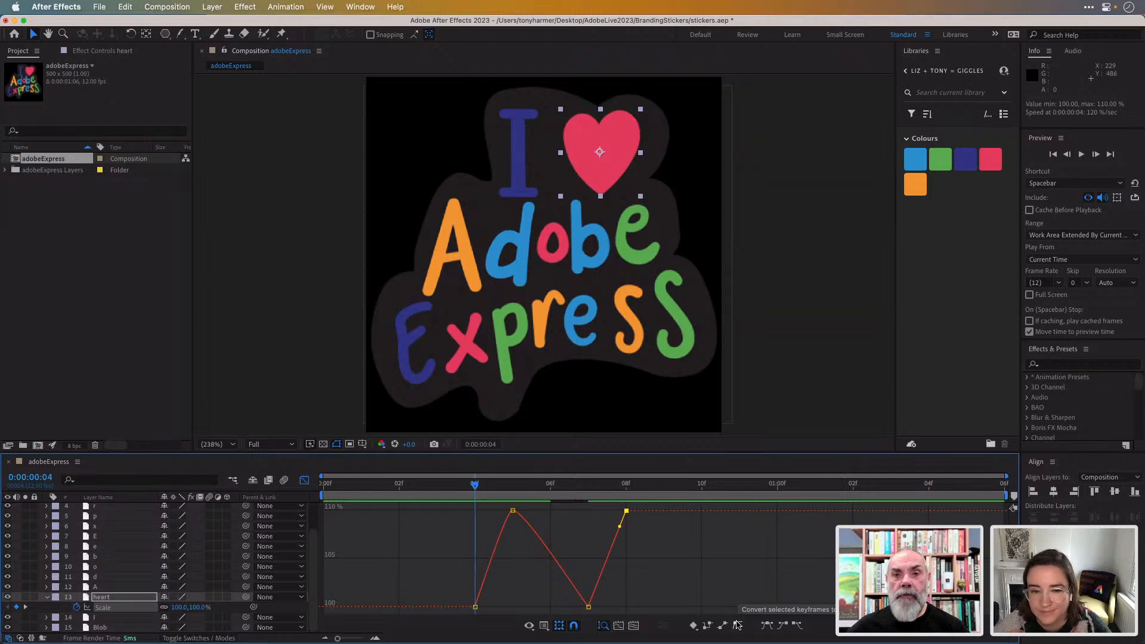
- Convert the heart's first Scale keyframe to Auto Bezier, flatten the handles along the first rise into an S-curve, and preview
{"action": "left_click", "coordinate": [513, 510]}
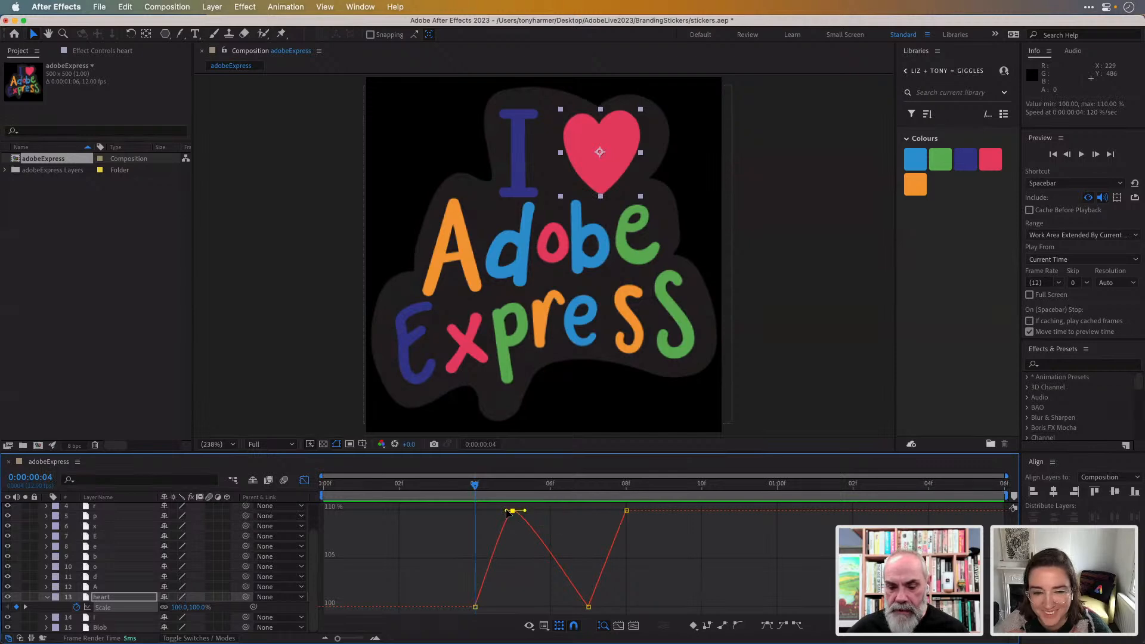
{"action": "left_click", "coordinate": [475, 608]}
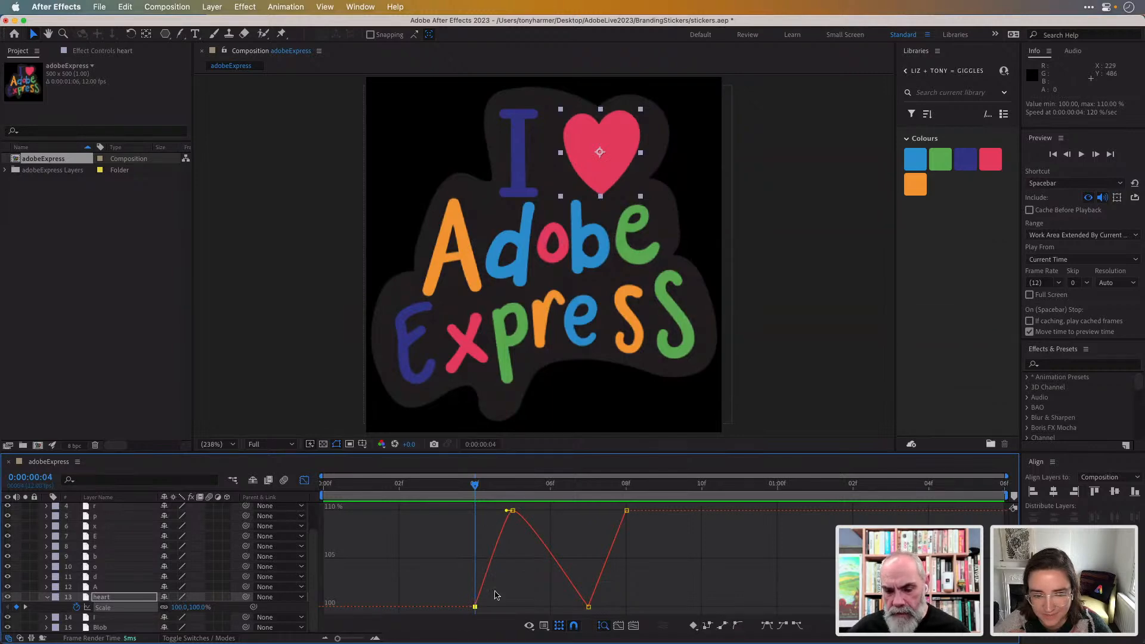
{"action": "left_click", "coordinate": [736, 626]}
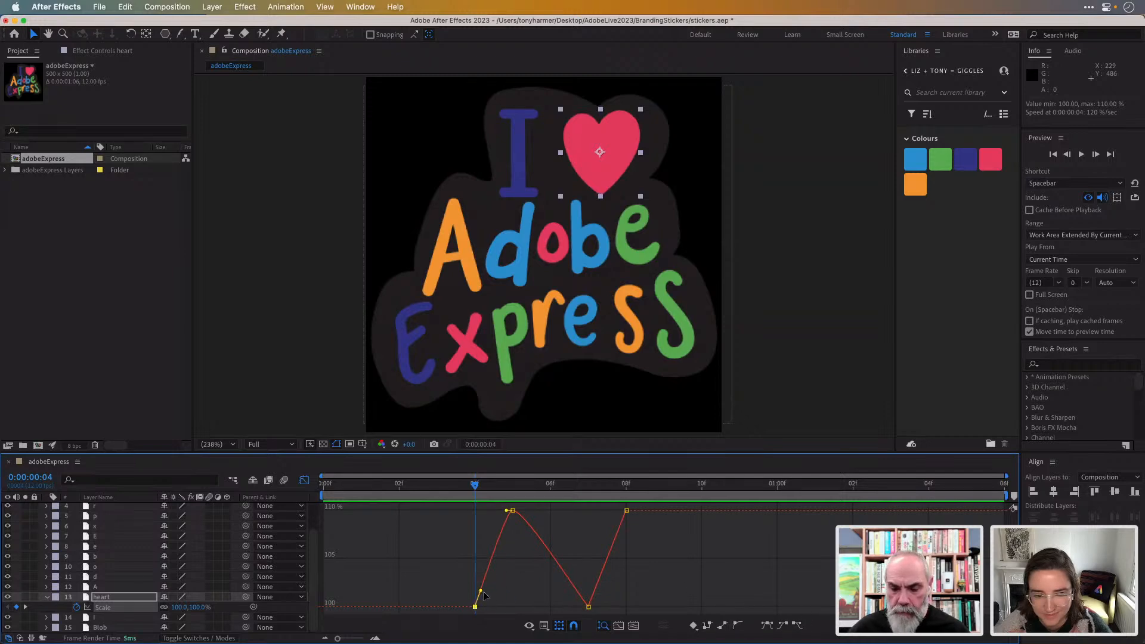
{"action": "left_click_drag", "start_coordinate": [481, 593], "coordinate": [499, 607]}
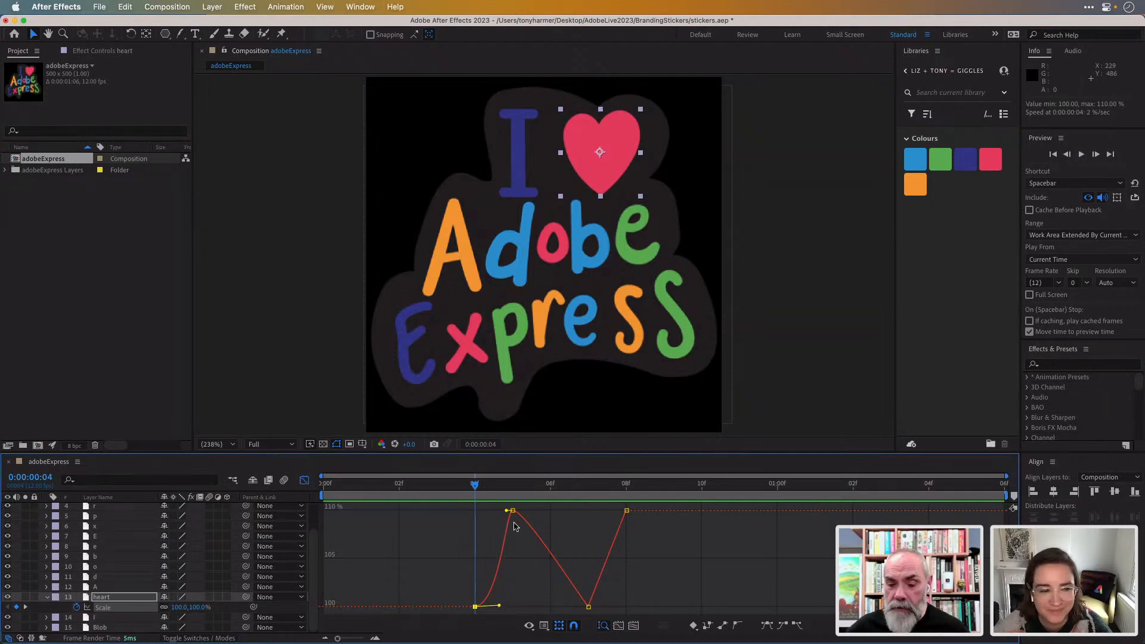
{"action": "left_click_drag", "start_coordinate": [506, 511], "coordinate": [500, 512]}
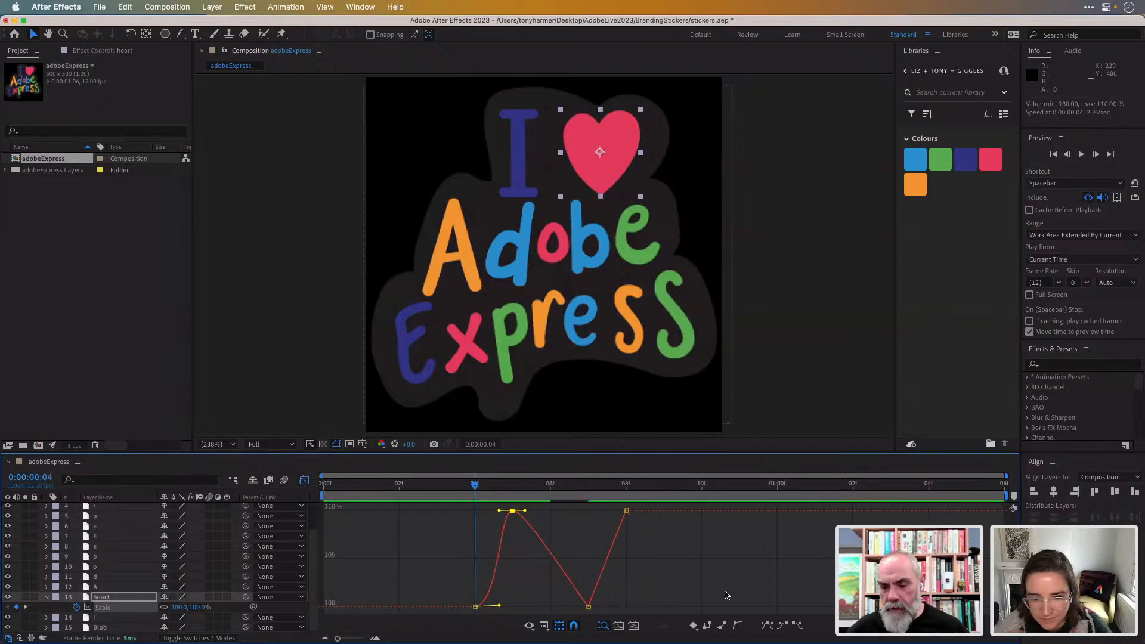
{"action": "key", "text": "space"}
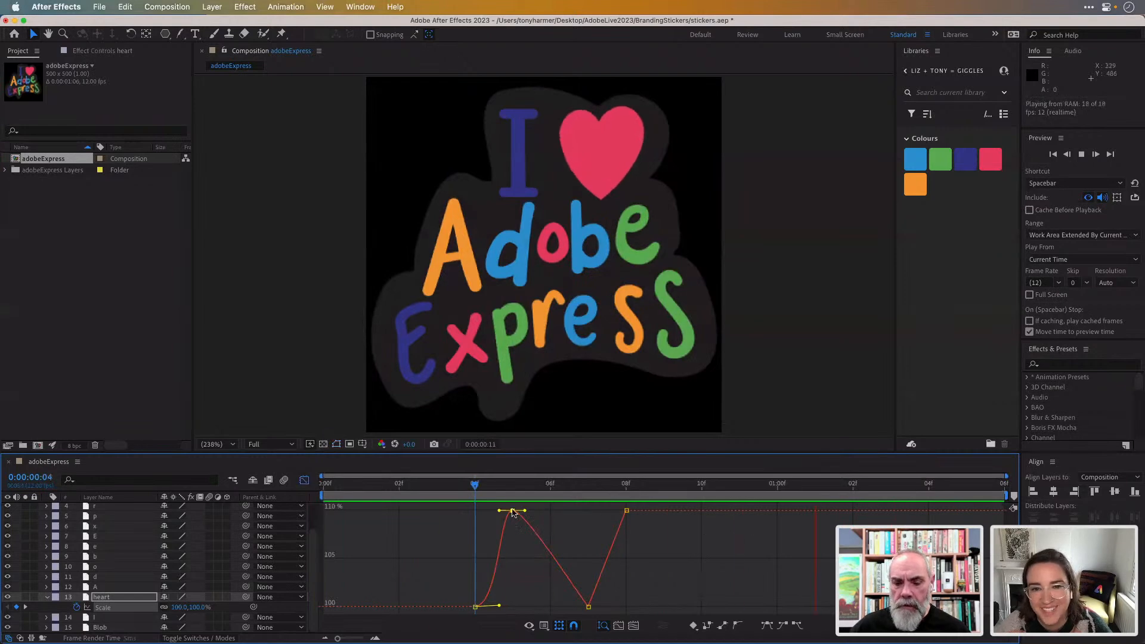
- Move the heart's second Scale keyframe to 0:00:00:06, preview the pulse, and return to the keyframe view
{"action": "mouse_move", "coordinate": [512, 511]}
{"action": "left_click_drag", "start_coordinate": [512, 511], "coordinate": [550, 511]}
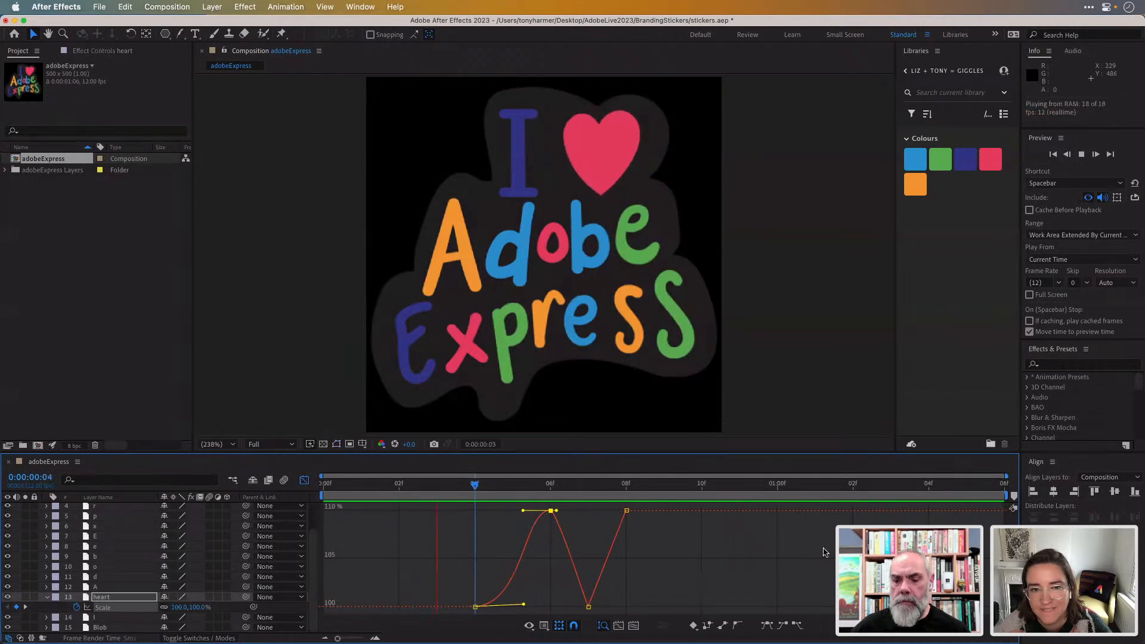
{"action": "mouse_move", "coordinate": [551, 511]}
{"action": "left_mouse_down"}
{"action": "mouse_move", "coordinate": [527, 515]}
{"action": "mouse_move", "coordinate": [551, 510]}
{"action": "left_mouse_up"}
{"action": "key", "text": "space"}
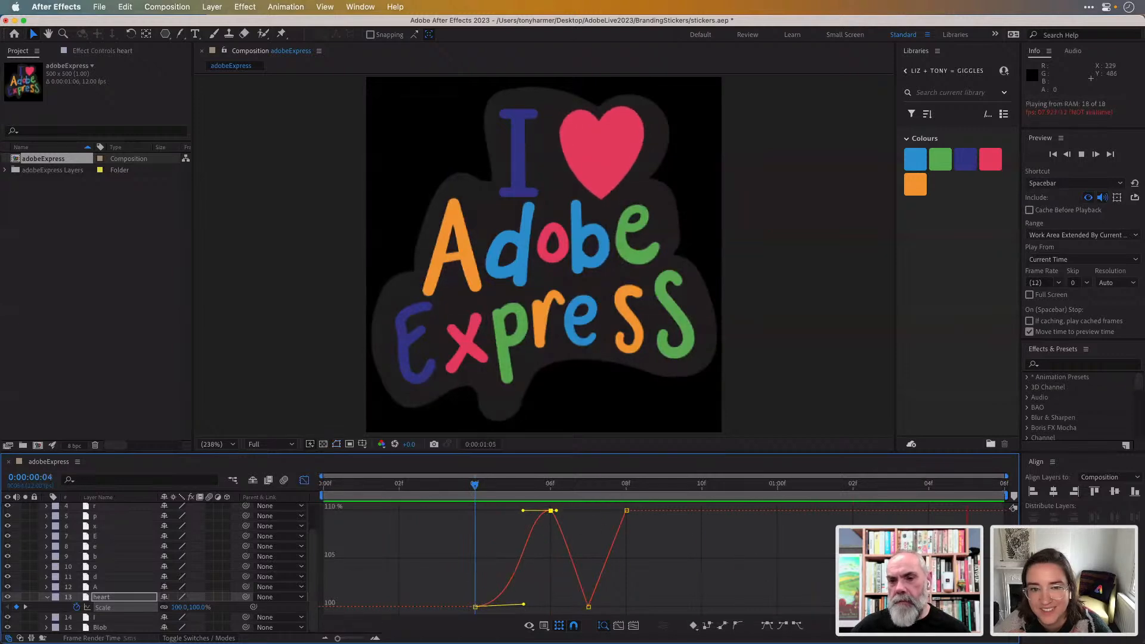
{"action": "left_click", "coordinate": [304, 480]}
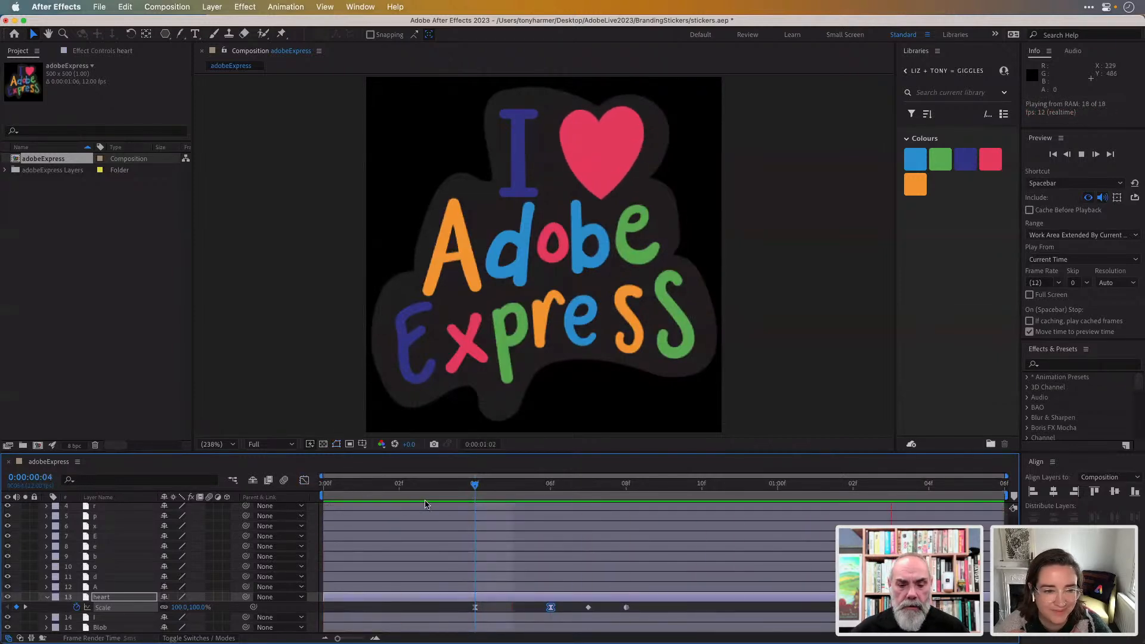
{"action": "key", "text": "space"}
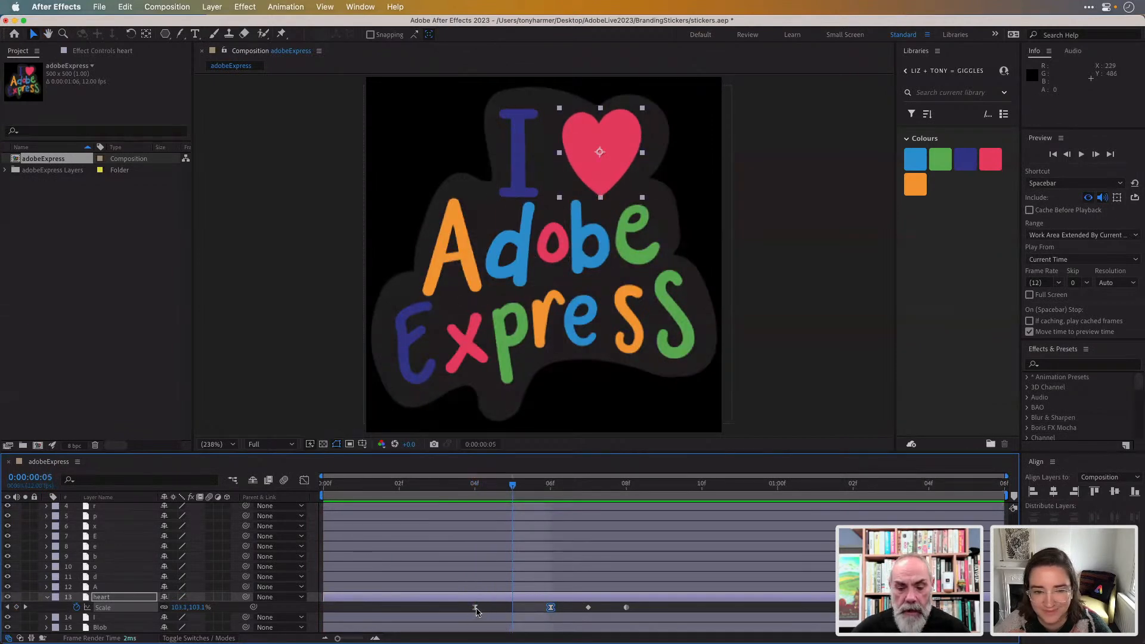
- Lengthen the outgoing handle of the heart's 0:00:00:06 Scale keyframe horizontally in the Graph Editor and preview the eased drop
{"action": "left_click", "coordinate": [475, 608]}
{"action": "left_click", "coordinate": [550, 606]}
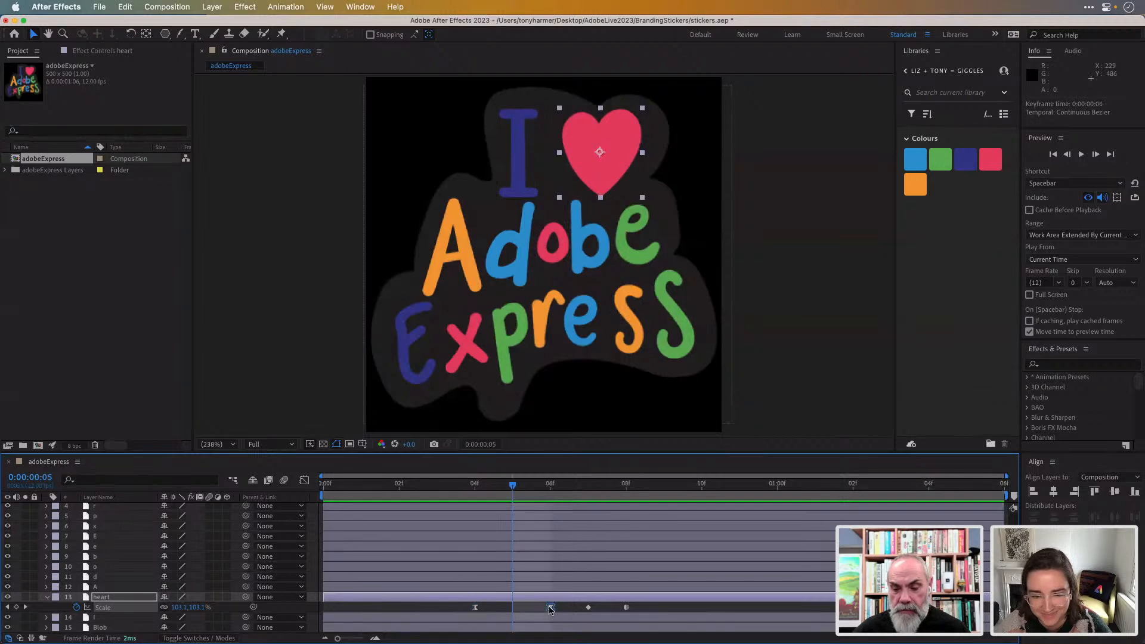
{"action": "left_click", "coordinate": [476, 608]}
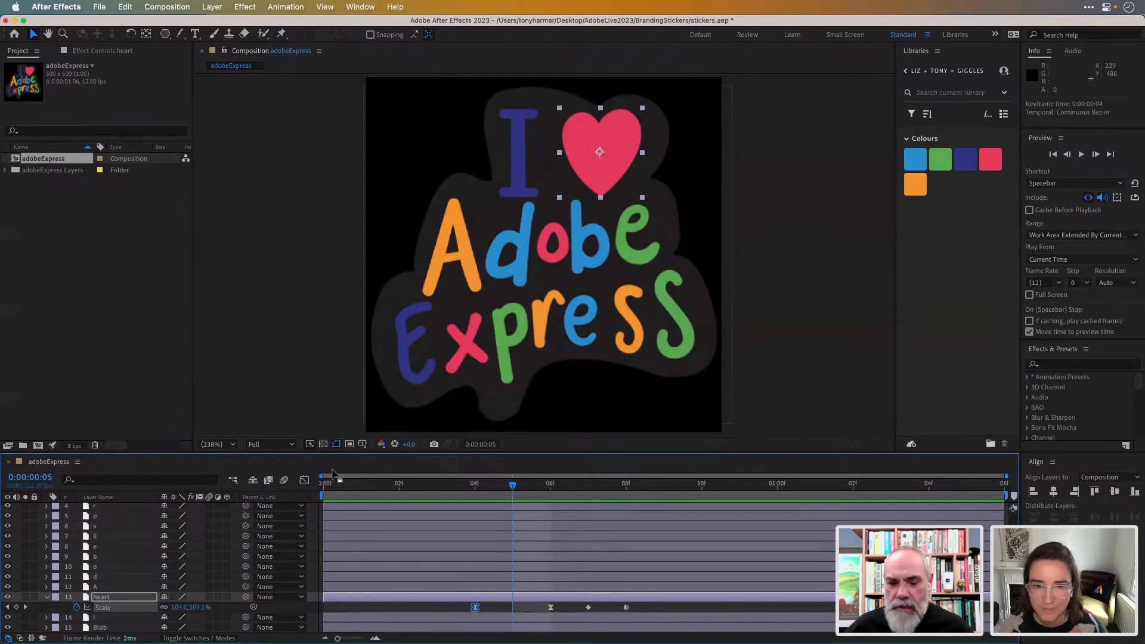
{"action": "left_click", "coordinate": [304, 480]}
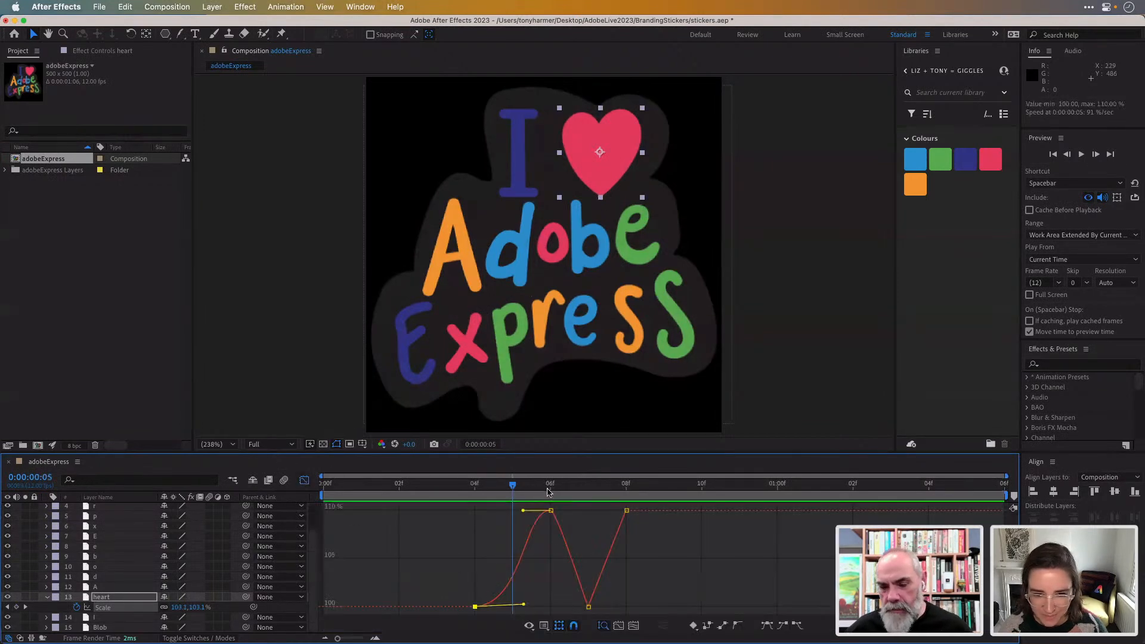
{"action": "left_click", "coordinate": [556, 512]}
{"action": "left_click", "coordinate": [551, 511]}
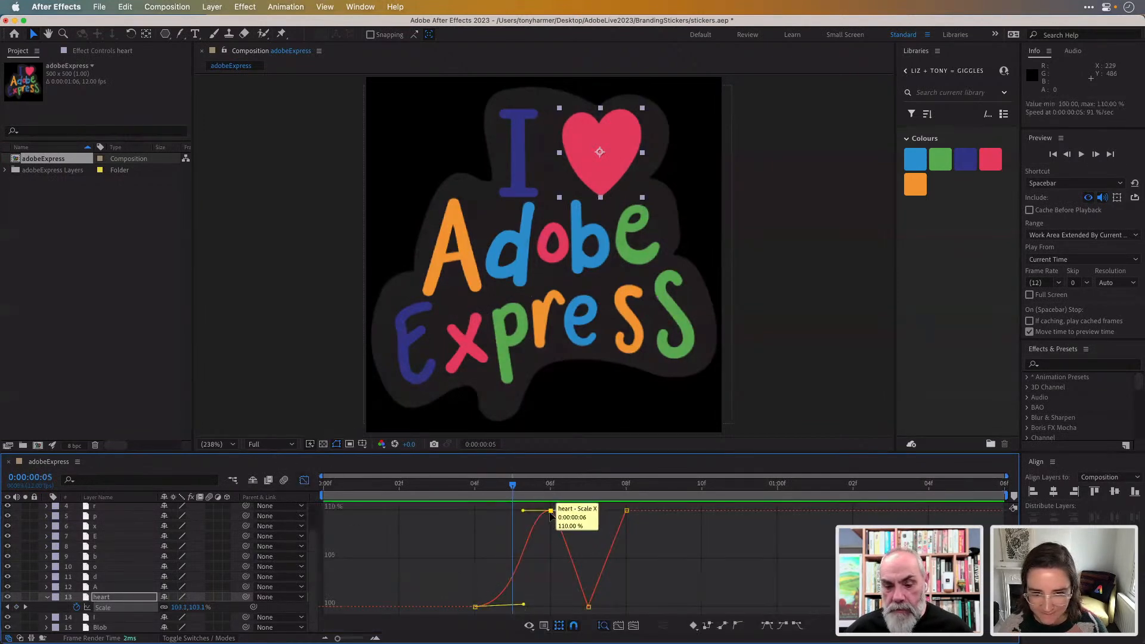
{"action": "left_click_drag", "start_coordinate": [561, 510], "coordinate": [579, 511]}
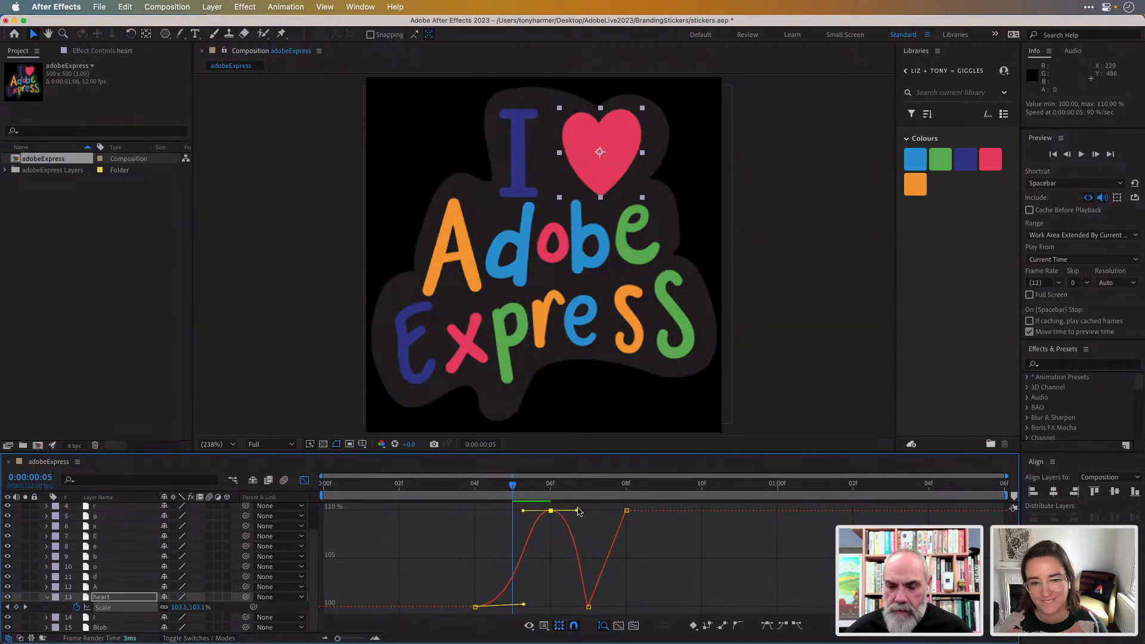
{"action": "key", "text": "space"}
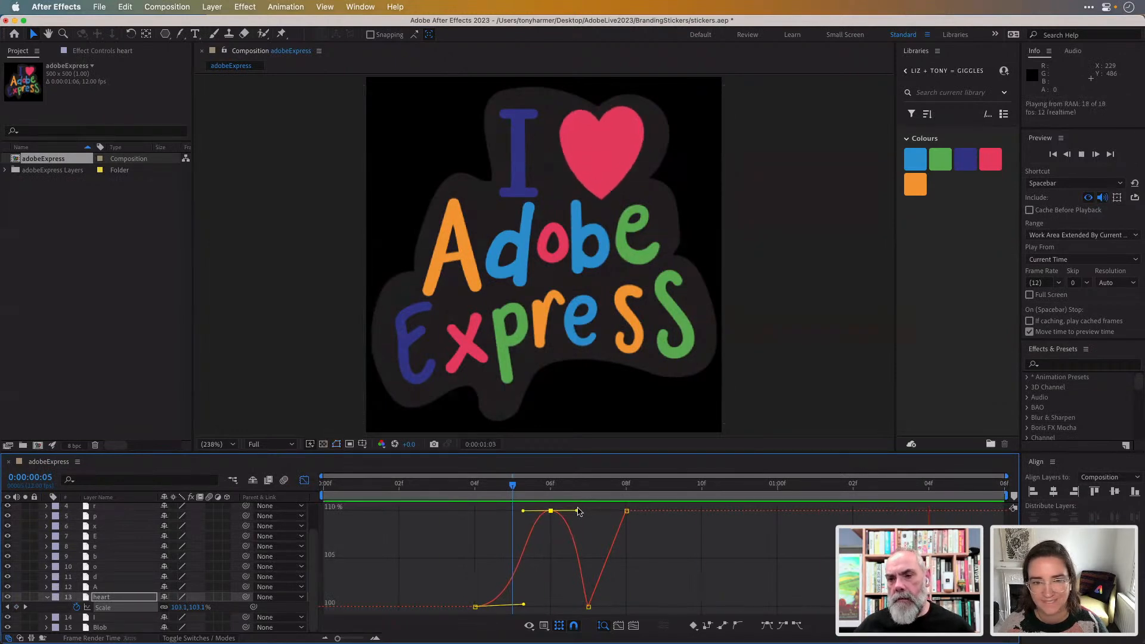
{"action": "key", "text": "space"}
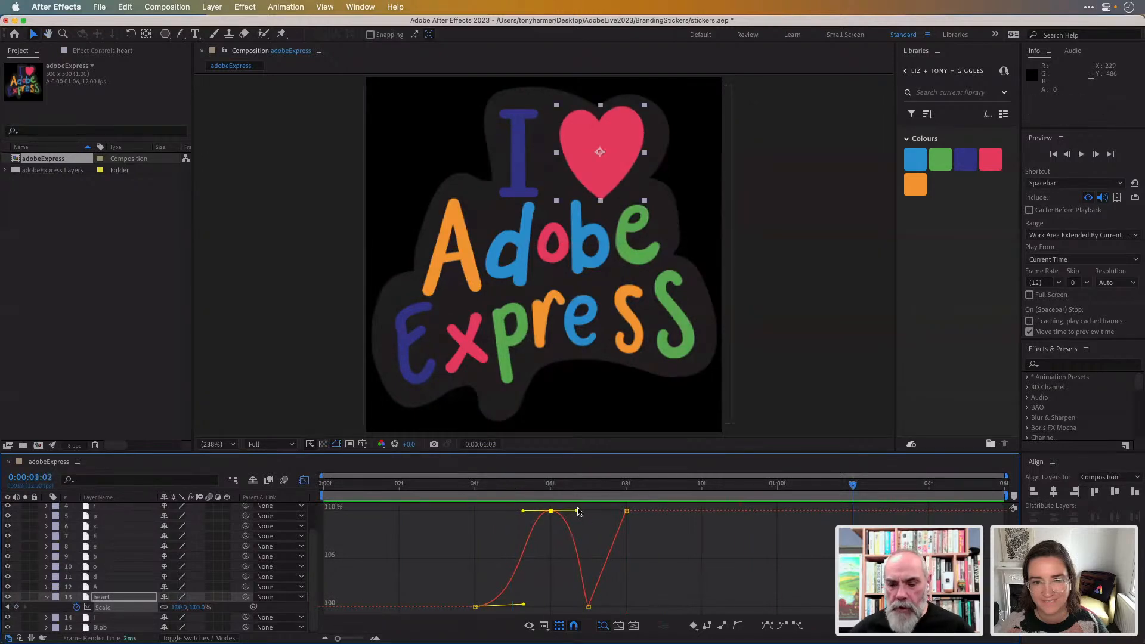
- Flatten the last Scale keyframe's handle, convert the 0:00:00:07 keyframe to Auto Bezier with longer horizontal handles, and preview the heart pulse
{"action": "left_click", "coordinate": [626, 511]}
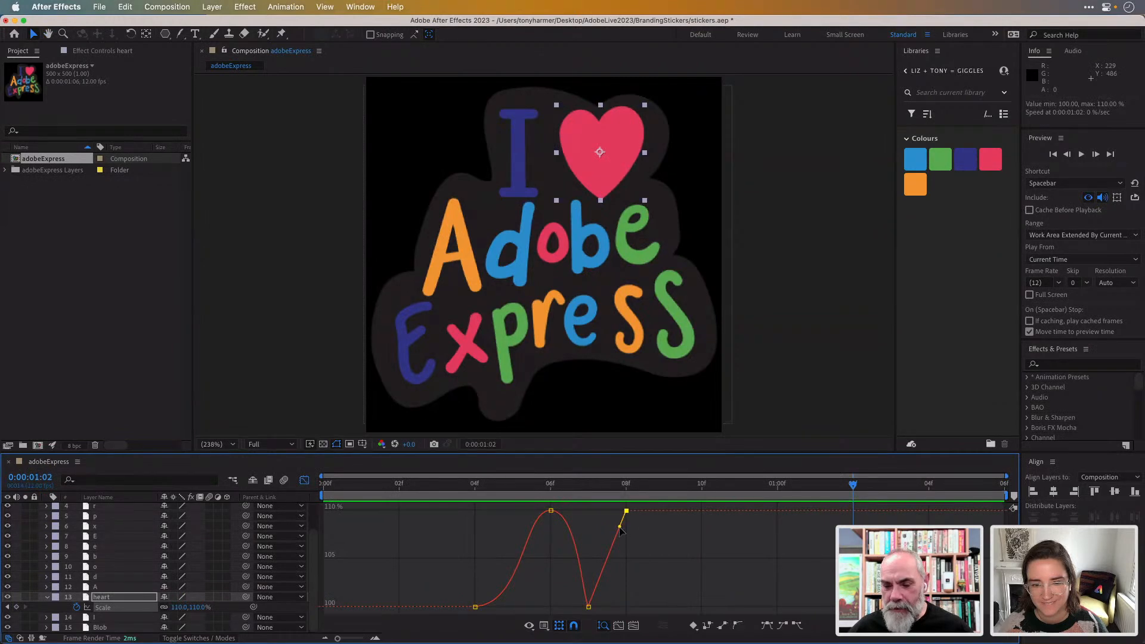
{"action": "left_click_drag", "start_coordinate": [620, 526], "coordinate": [601, 513]}
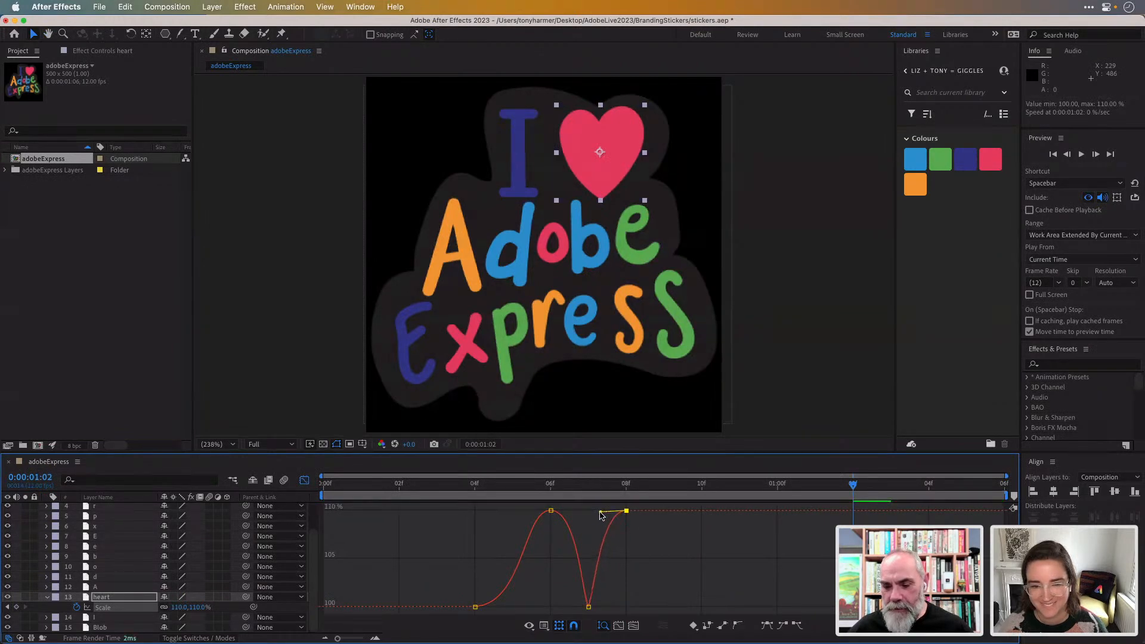
{"action": "left_click", "coordinate": [589, 607]}
{"action": "left_click", "coordinate": [737, 626]}
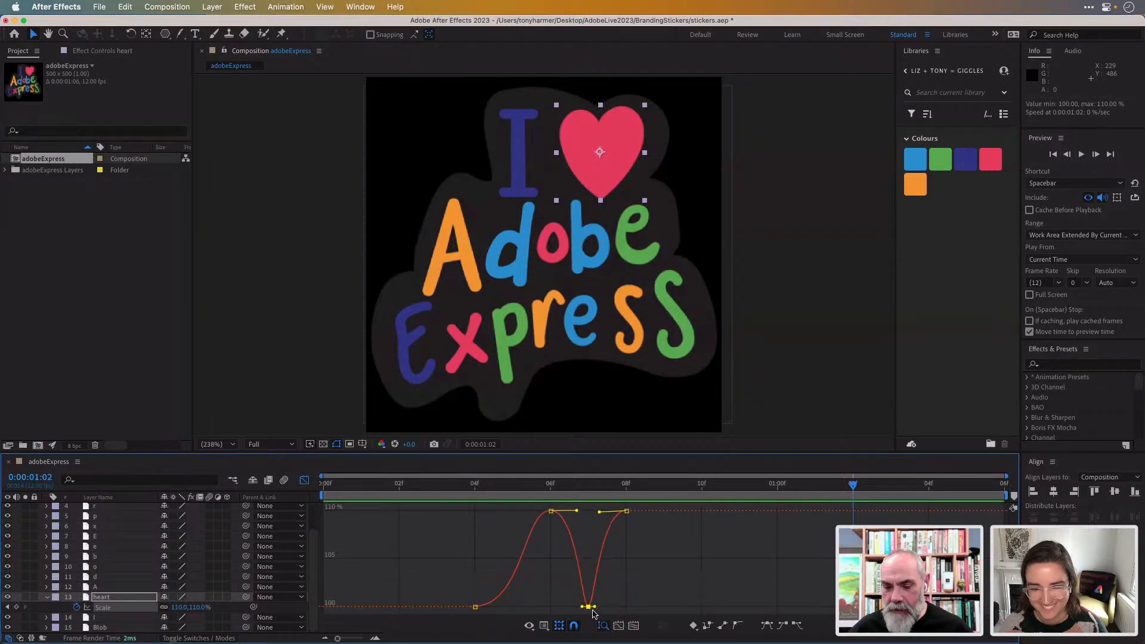
{"action": "left_click_drag", "start_coordinate": [581, 607], "coordinate": [607, 607]}
{"action": "key", "text": "space"}
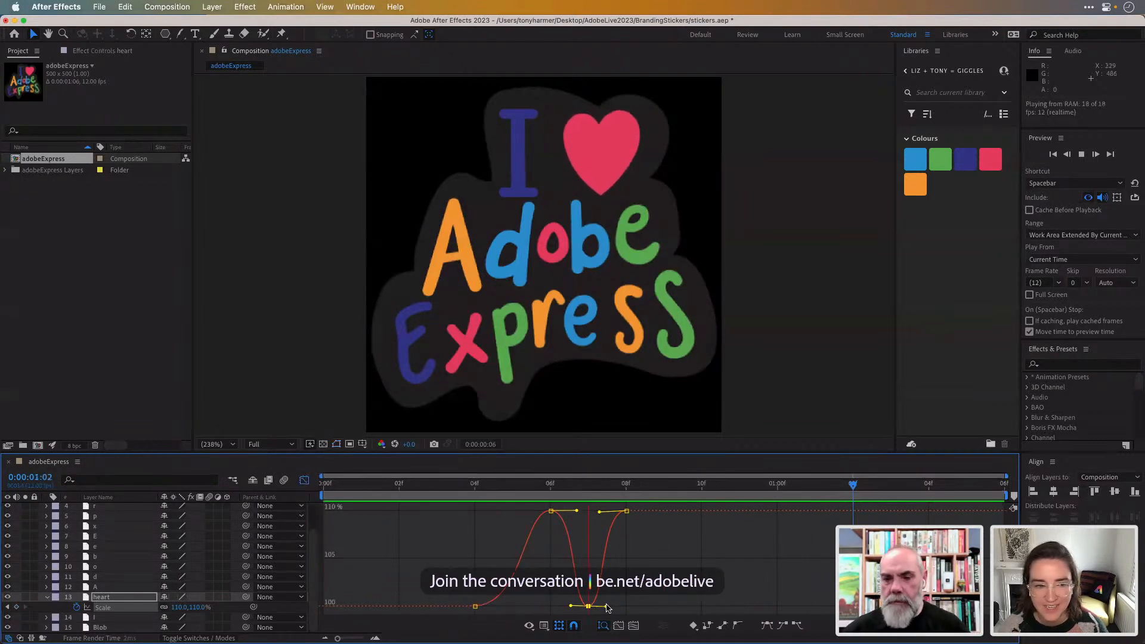
{"action": "key", "text": "space"}
{"action": "left_click", "coordinate": [304, 480]}
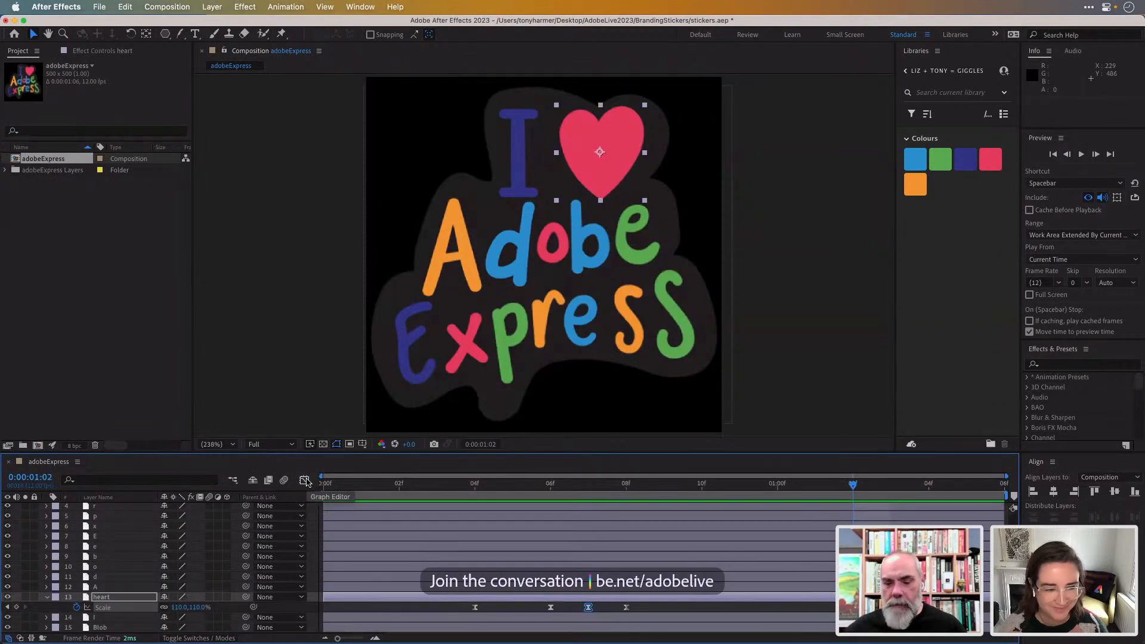
- Collapse the heart layer's Scale property and leave all layers deselected
{"action": "left_click", "coordinate": [47, 597]}
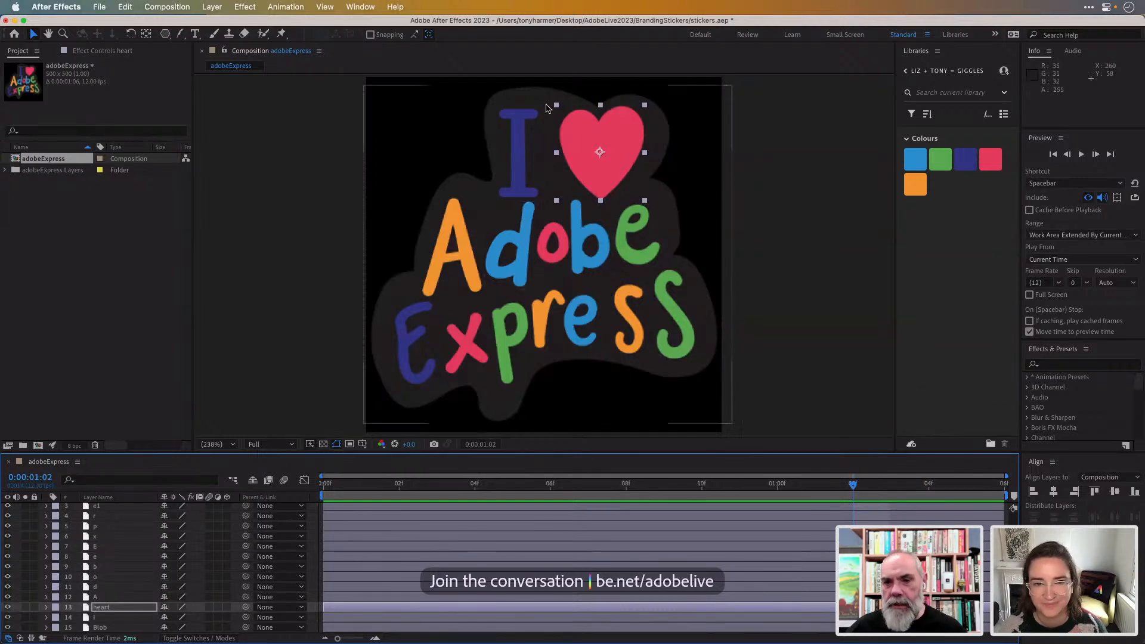
{"action": "left_click", "coordinate": [467, 241]}
{"action": "left_click", "coordinate": [518, 244]}
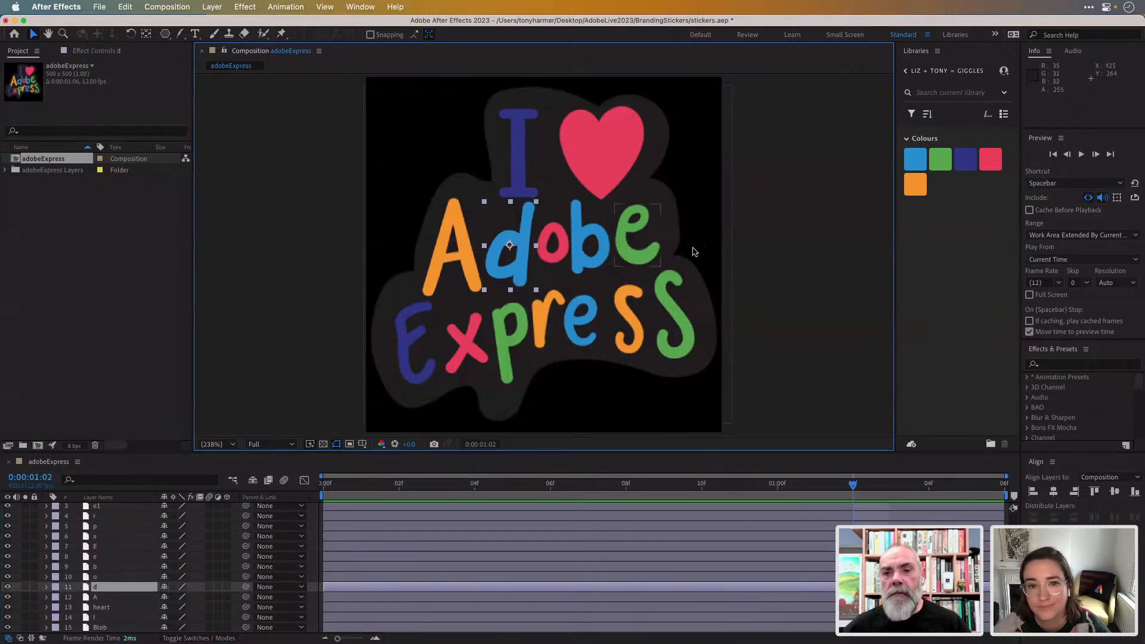
{"action": "left_click", "coordinate": [776, 213]}
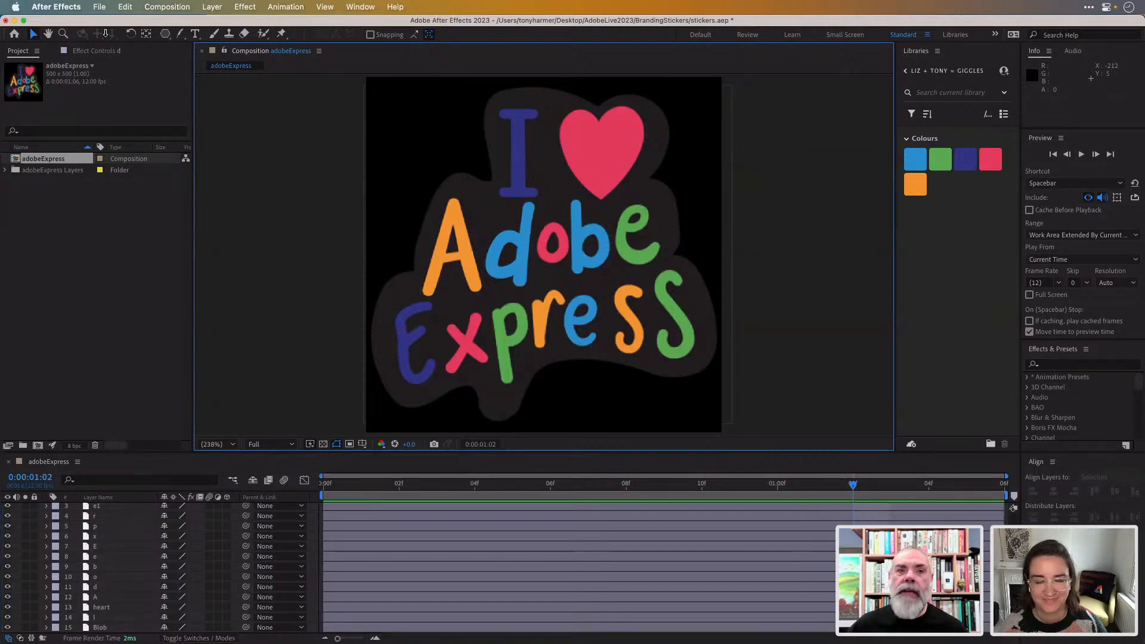
- Add the adobeExpress composition to the Render Queue and check its Best Settings render settings
{"action": "left_click", "coordinate": [99, 8]}
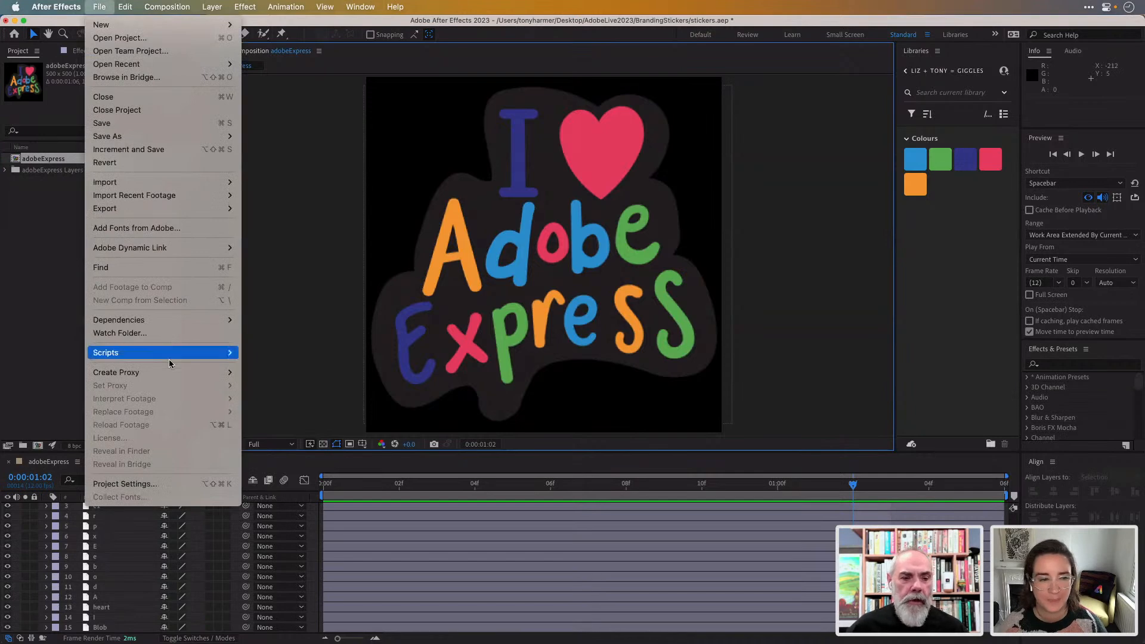
{"action": "mouse_move", "coordinate": [181, 209]}
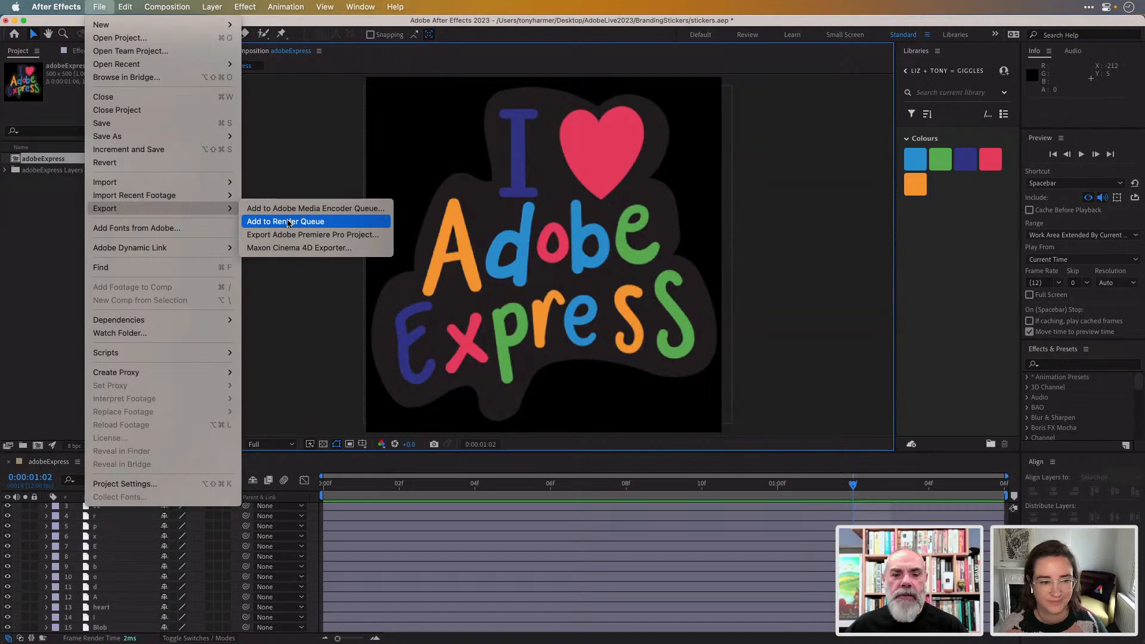
{"action": "left_click", "coordinate": [288, 223]}
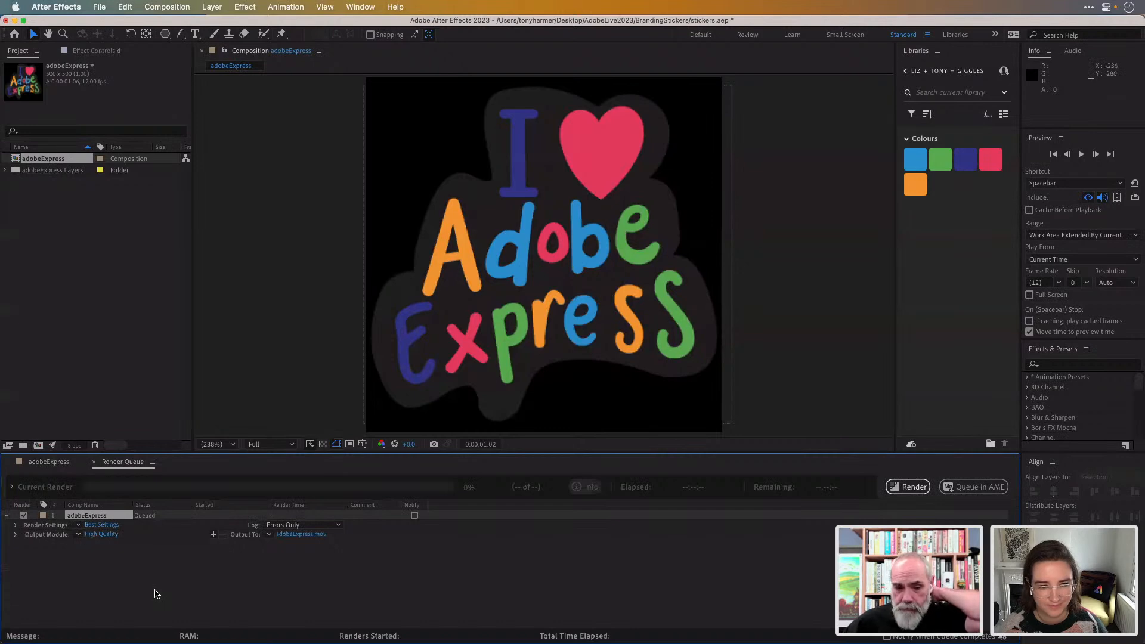
{"action": "left_click", "coordinate": [103, 525]}
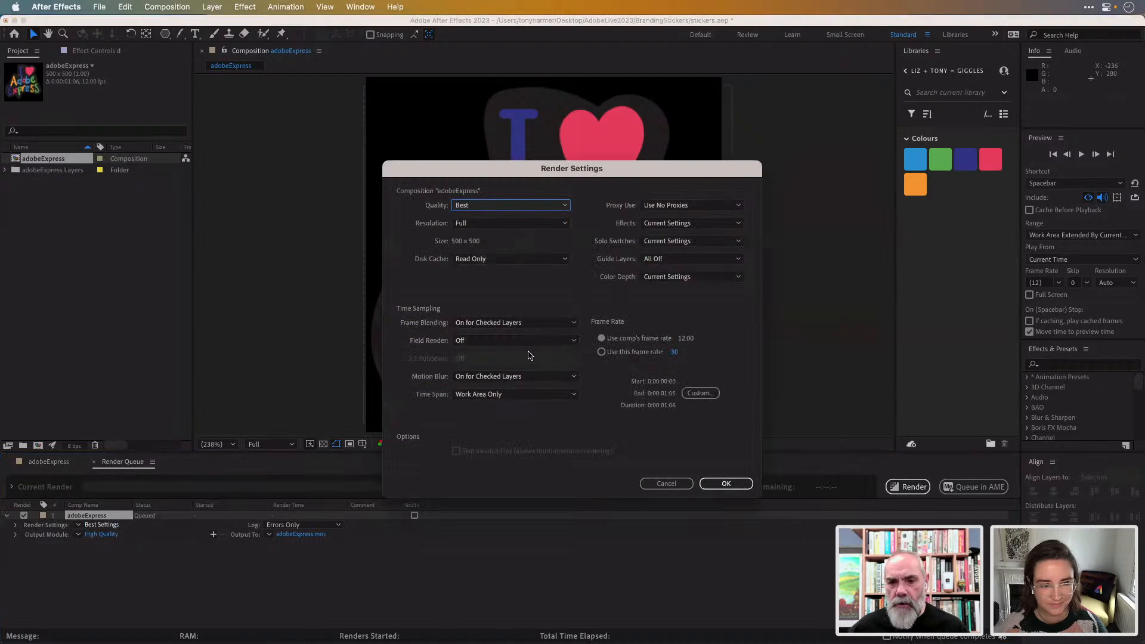
{"action": "left_click", "coordinate": [689, 486]}
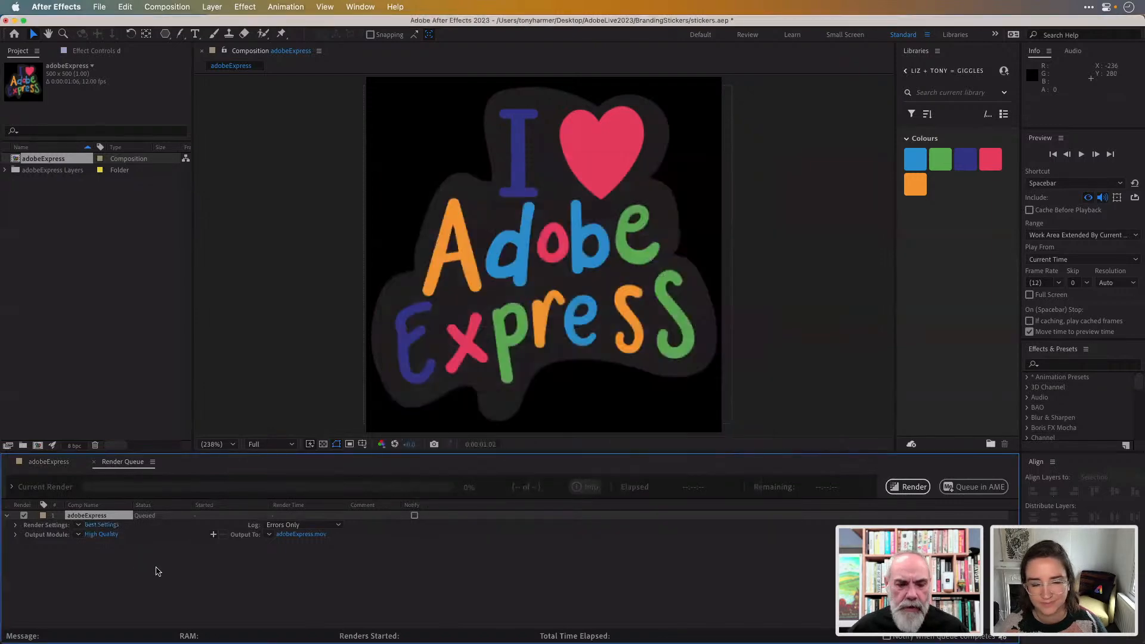
- Open the queued item's output module settings and examine the available channel and format choices
{"action": "left_click", "coordinate": [101, 535]}
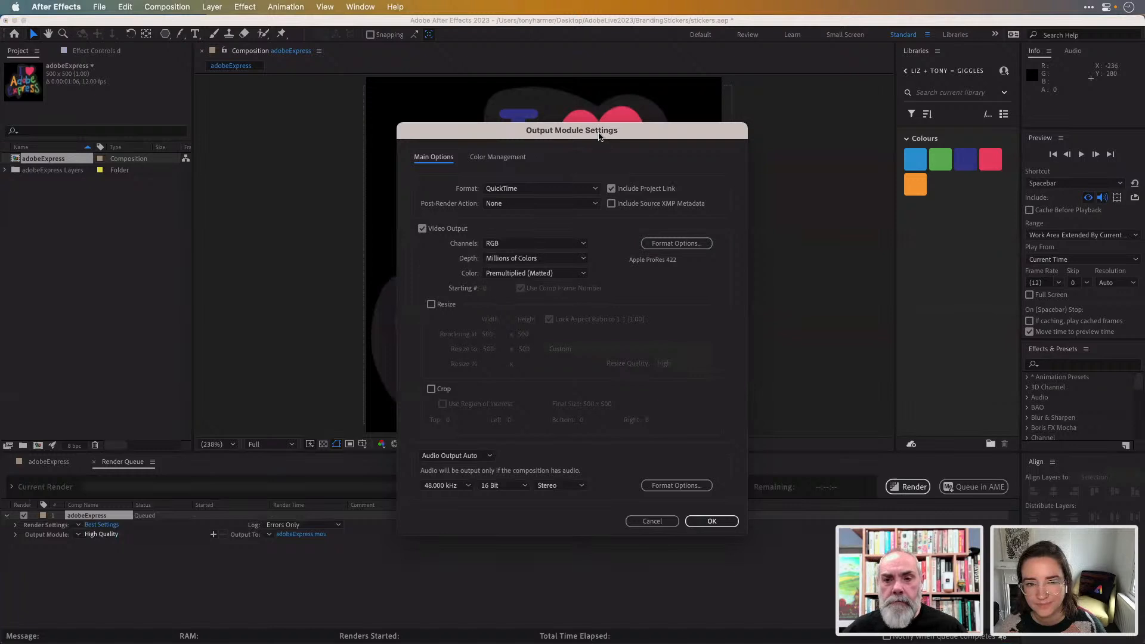
{"action": "left_click_drag", "start_coordinate": [600, 132], "coordinate": [587, 86]}
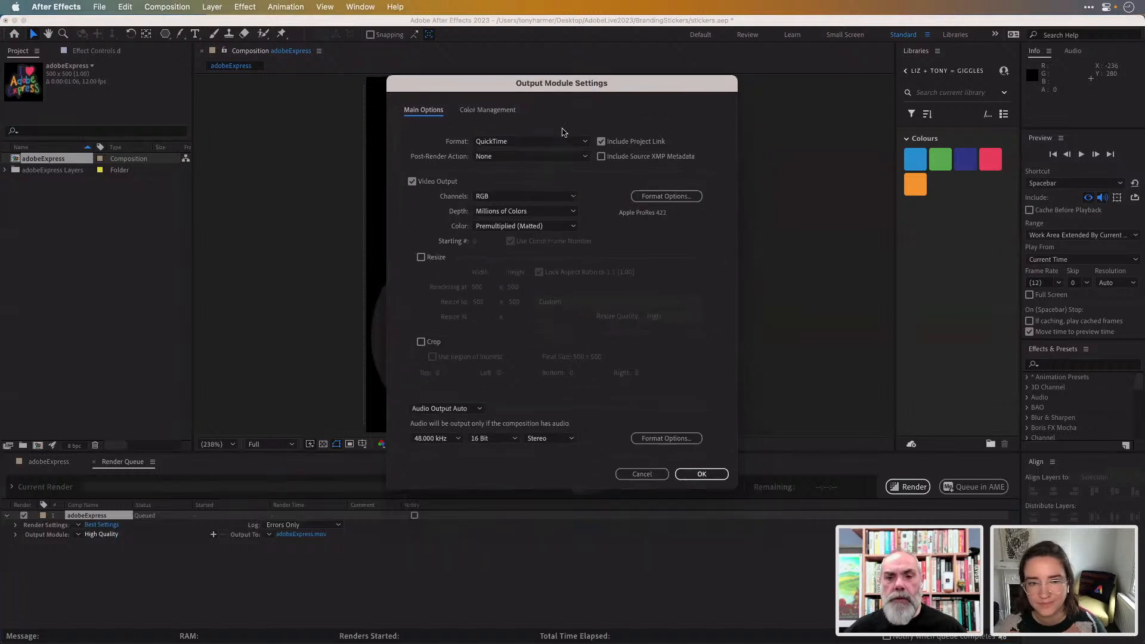
{"action": "left_click", "coordinate": [576, 199]}
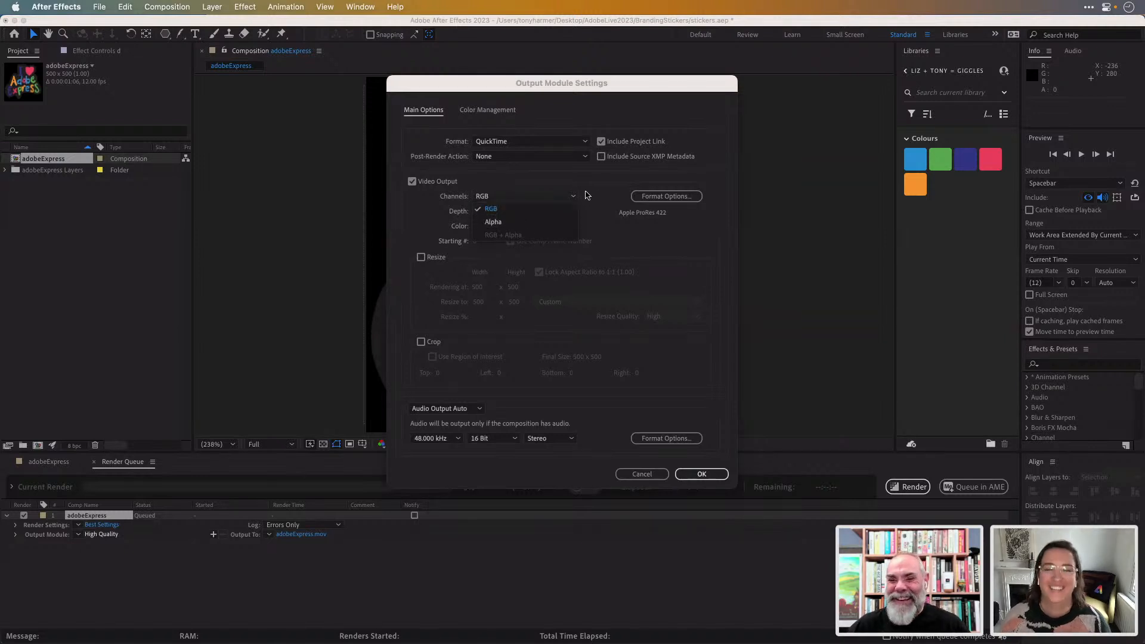
{"action": "left_click", "coordinate": [598, 193]}
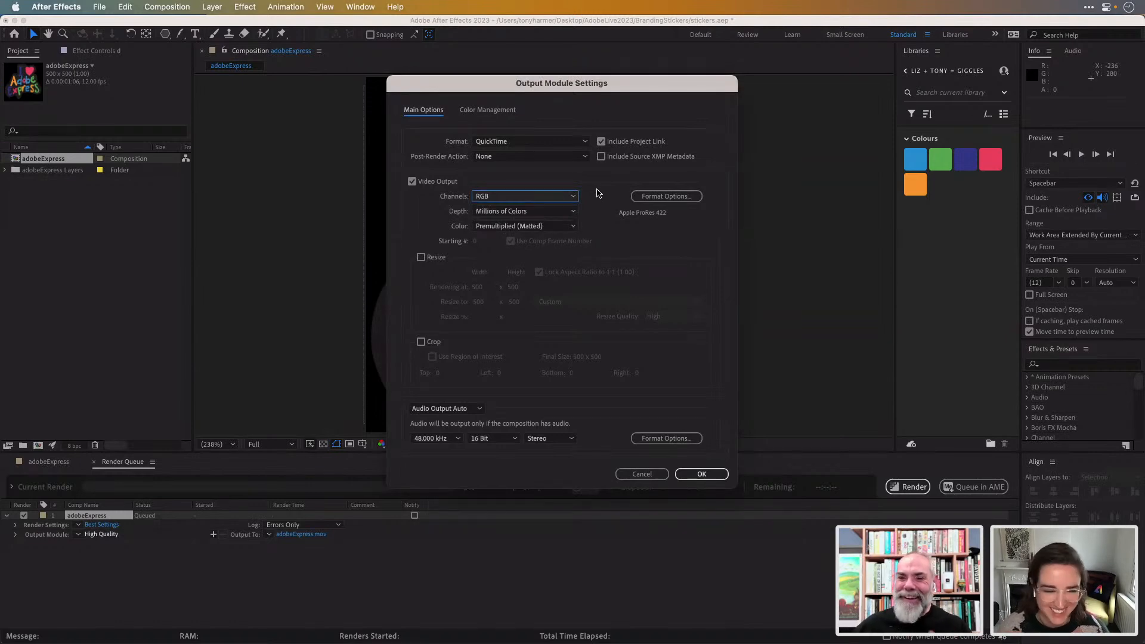
{"action": "left_click", "coordinate": [585, 141]}
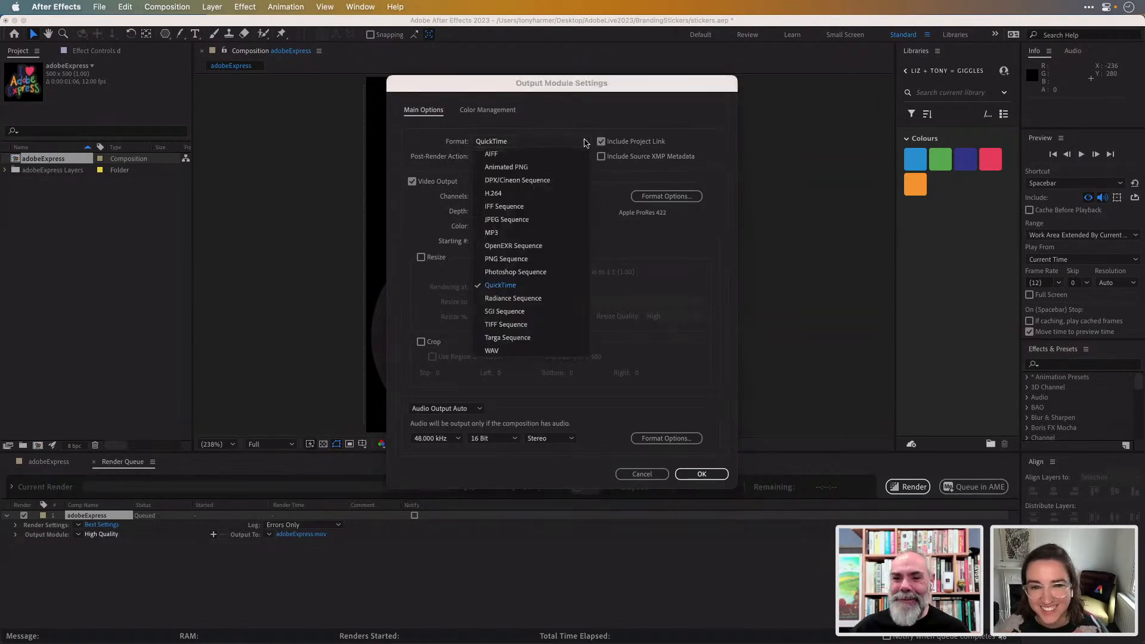
{"action": "left_click", "coordinate": [596, 122]}
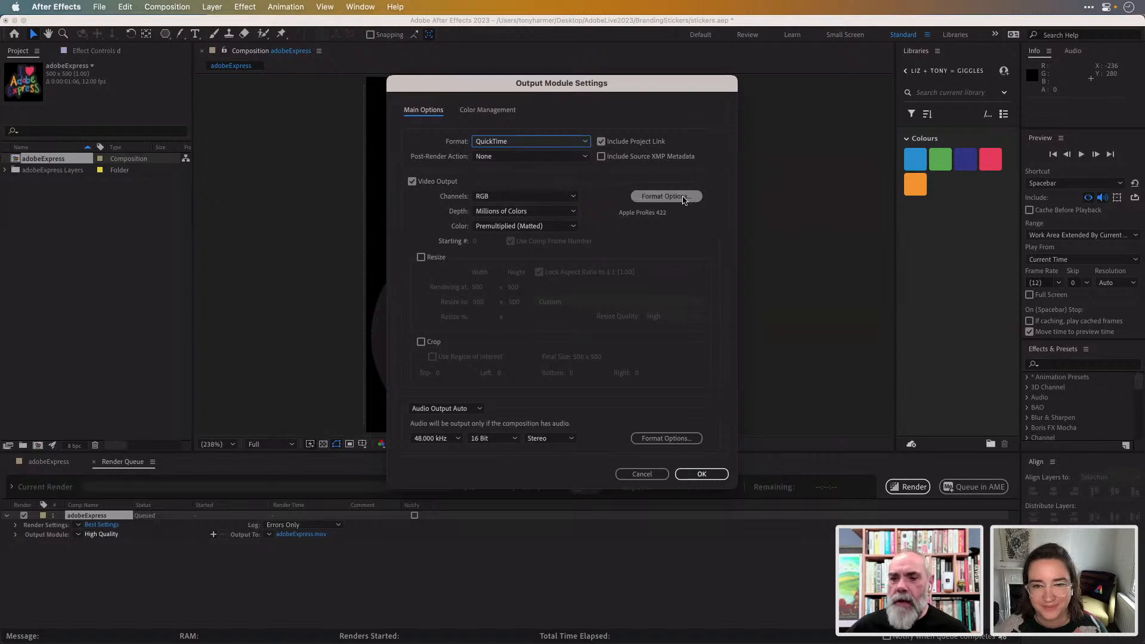
- Set the QuickTime output's video codec to Apple ProRes 4444
{"action": "left_click", "coordinate": [683, 199]}
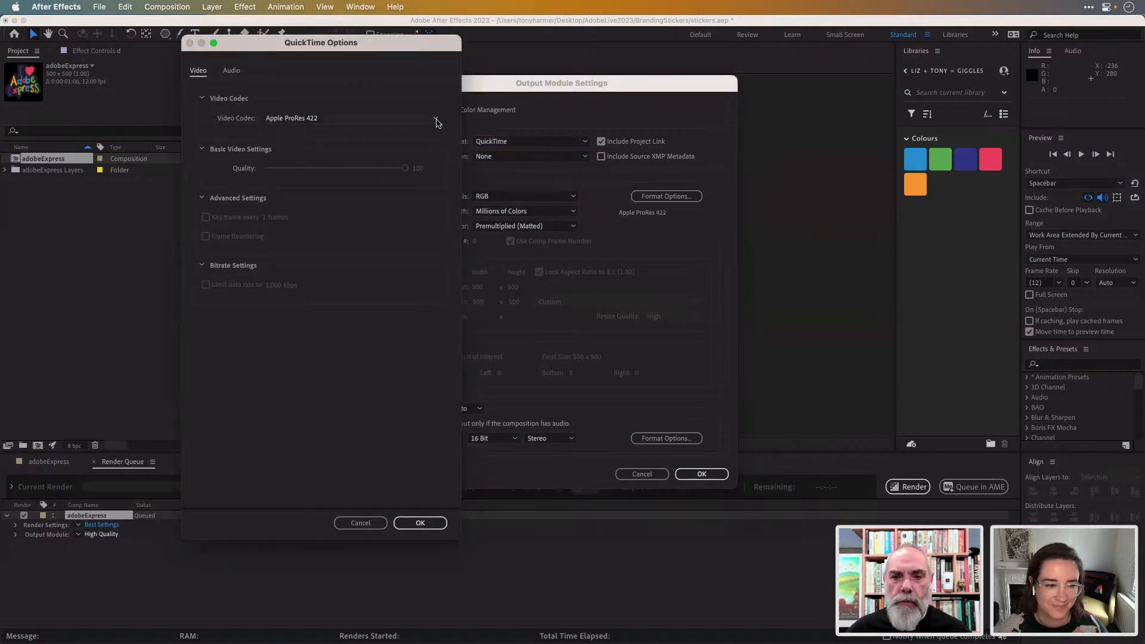
{"action": "left_click", "coordinate": [436, 123]}
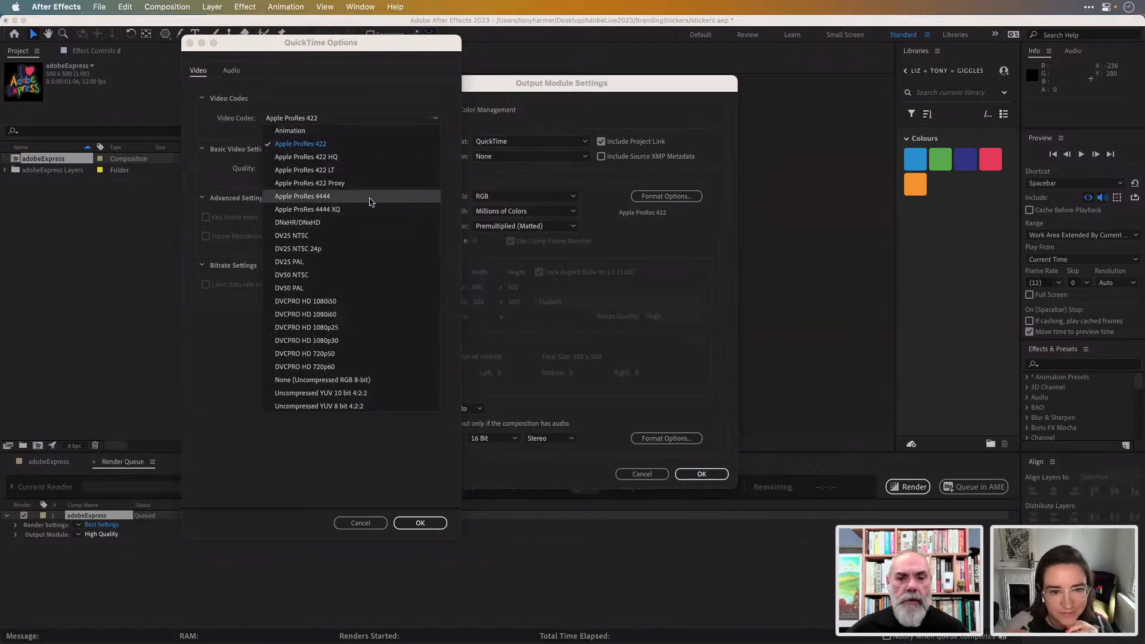
{"action": "left_click", "coordinate": [369, 201]}
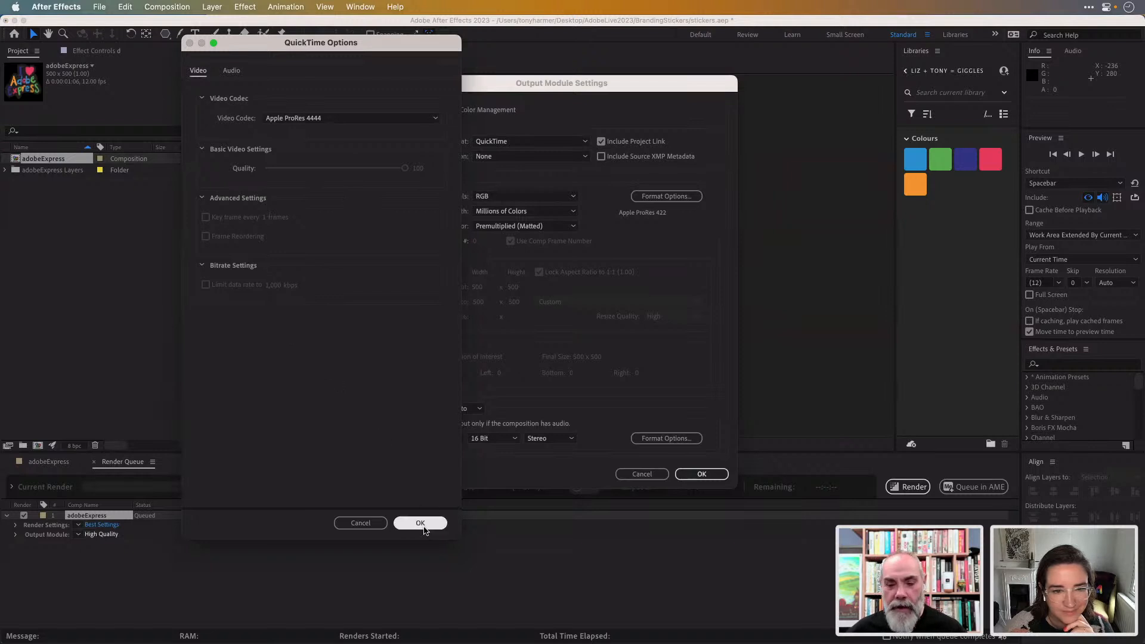
{"action": "left_click", "coordinate": [420, 522]}
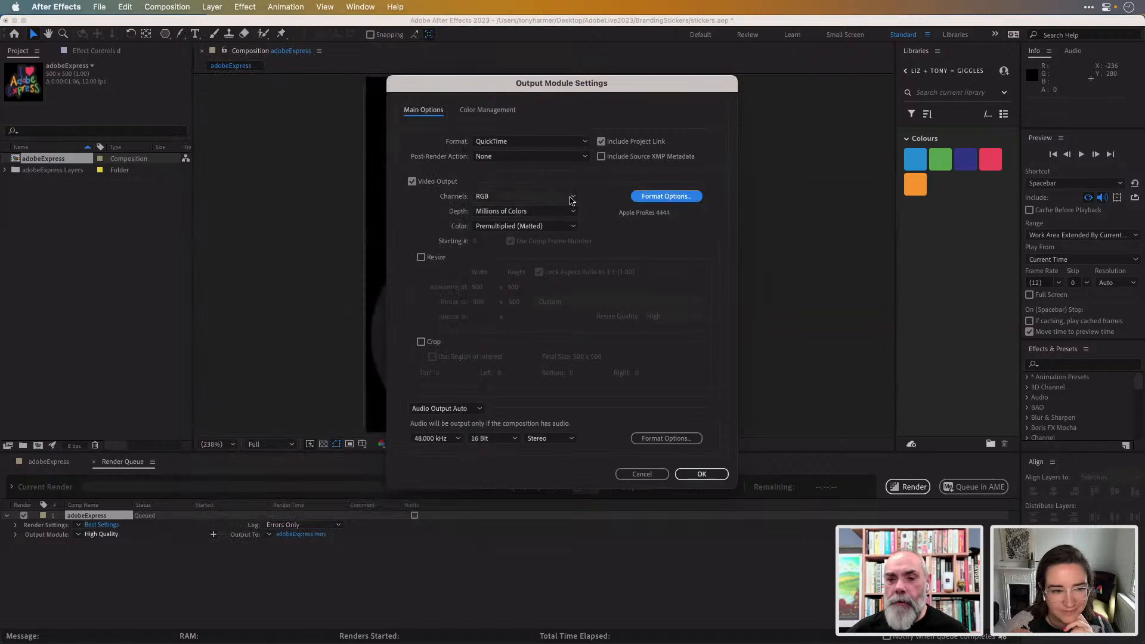
- Set the output channels to RGB + Alpha, keep Audio Output Auto, and accept the output module settings
{"action": "left_click", "coordinate": [566, 196]}
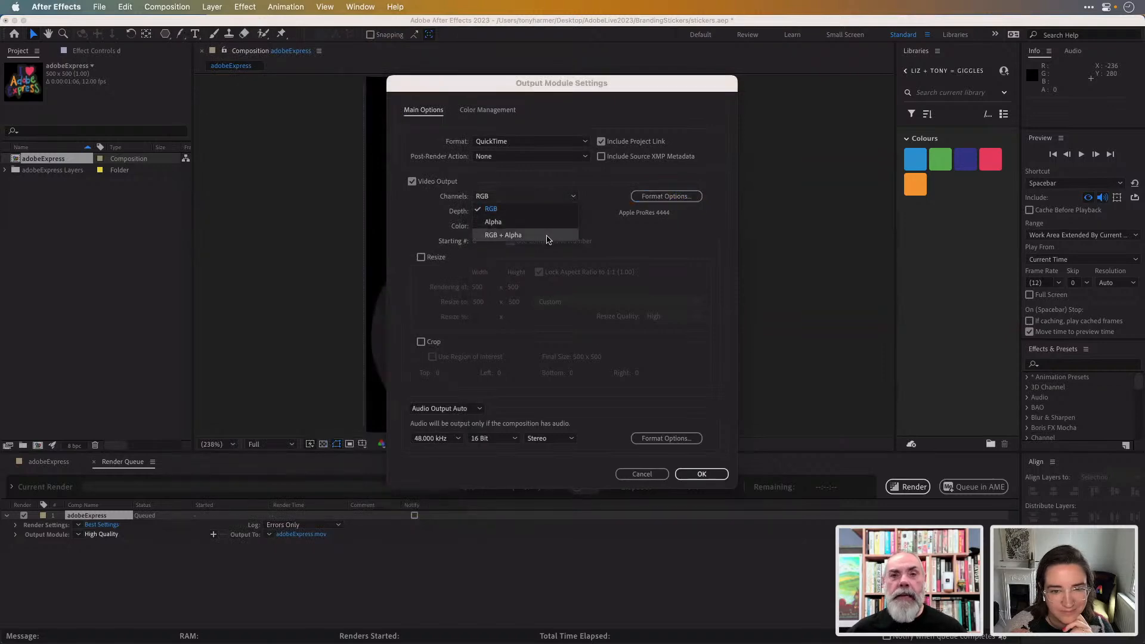
{"action": "left_click", "coordinate": [547, 236]}
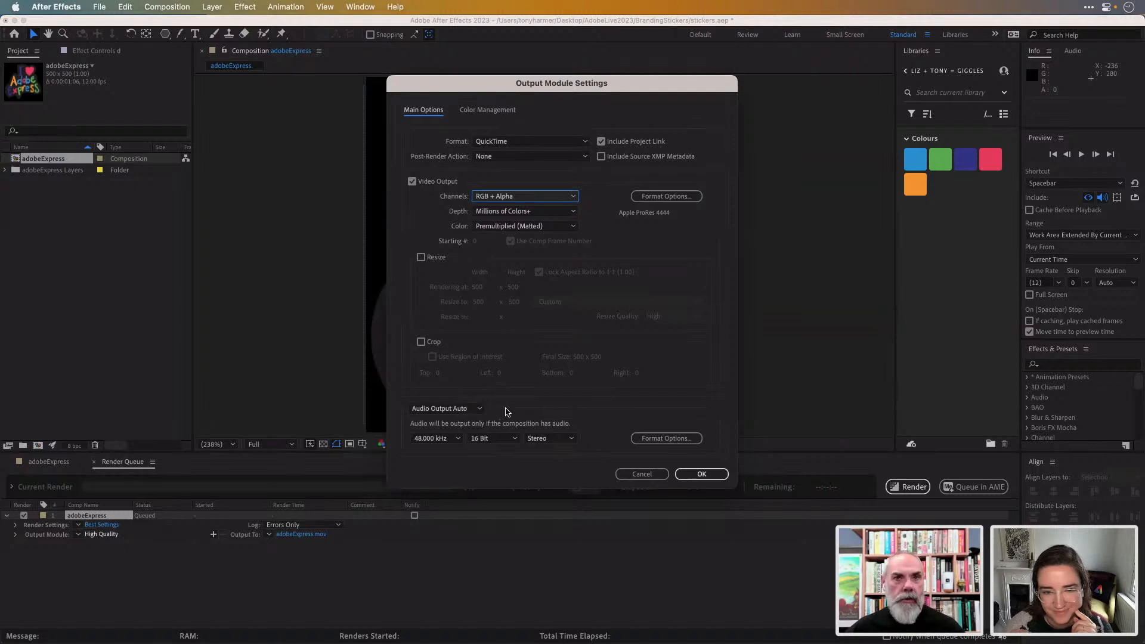
{"action": "left_click", "coordinate": [479, 409]}
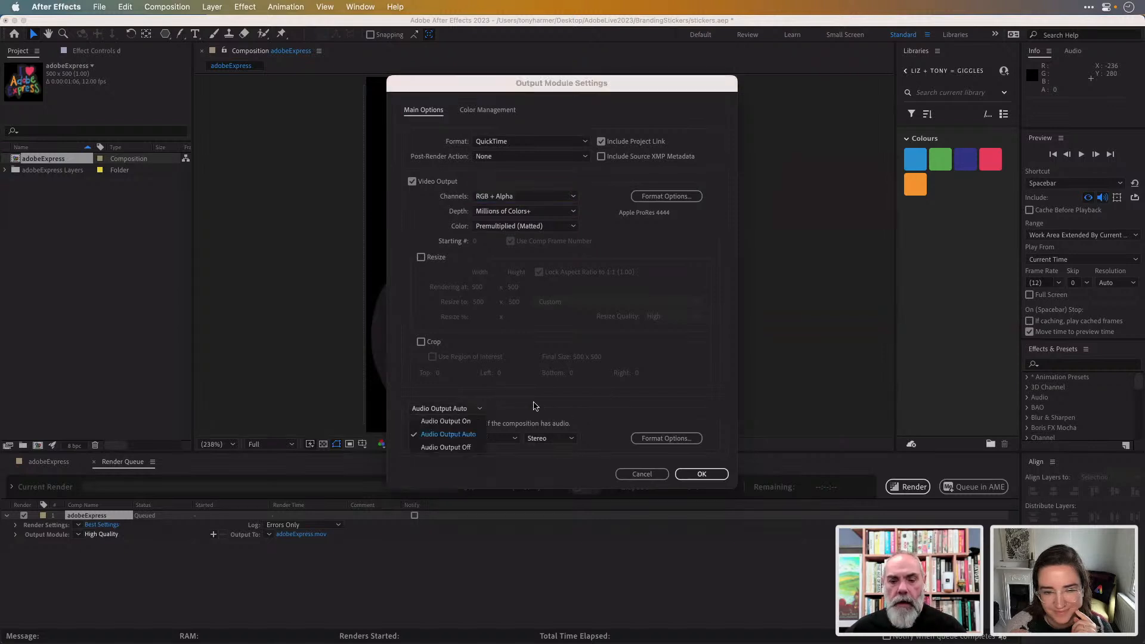
{"action": "left_click", "coordinate": [533, 406]}
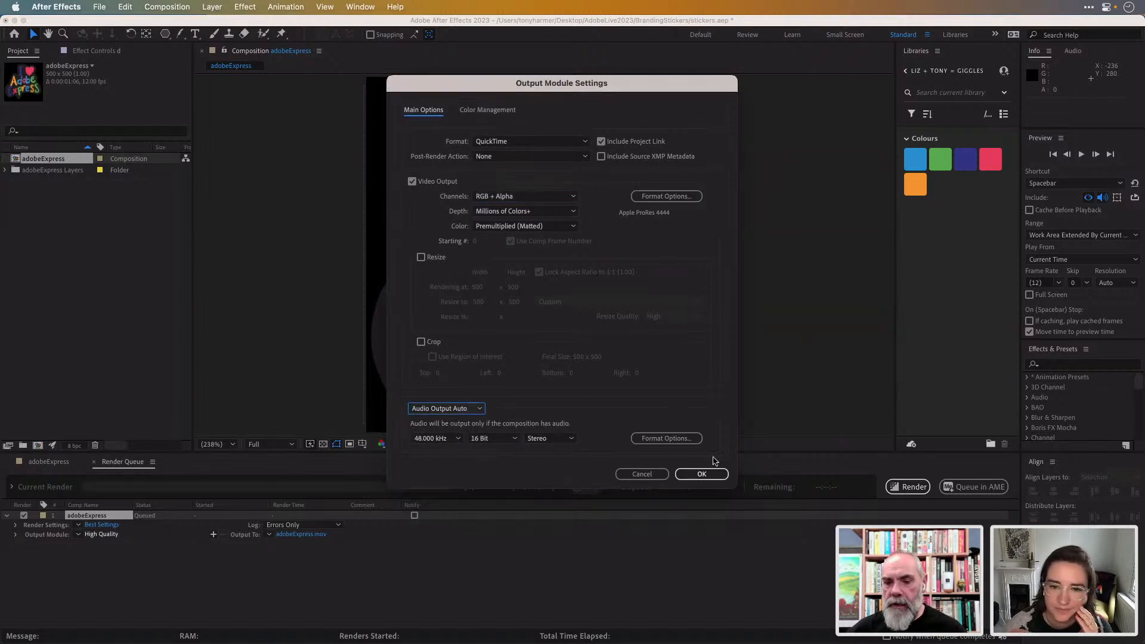
{"action": "left_click", "coordinate": [701, 474]}
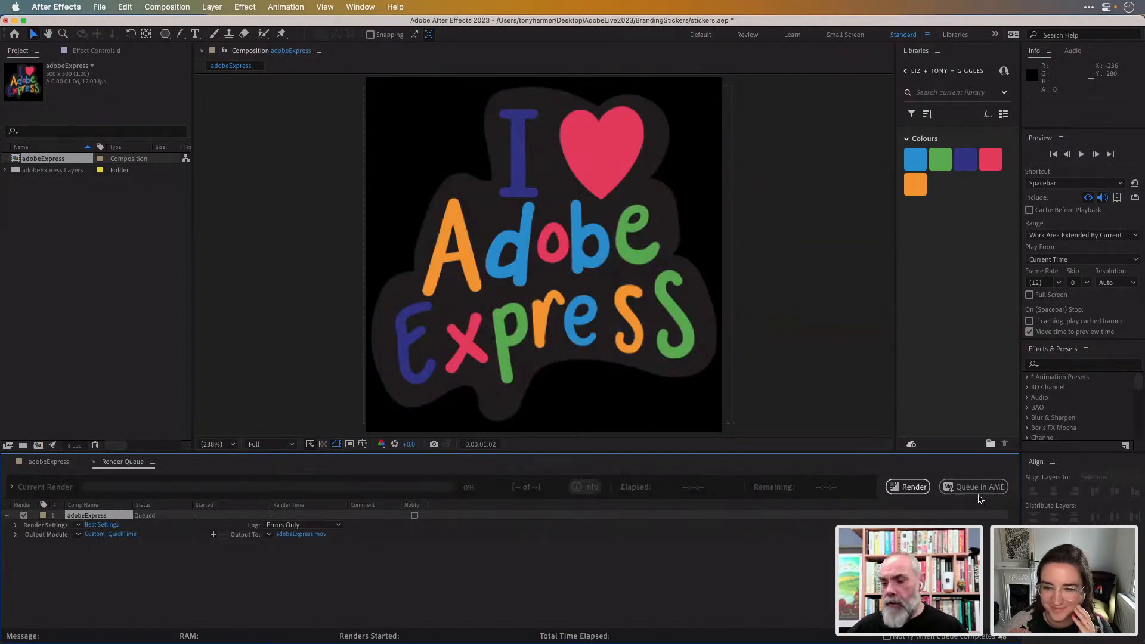
- Render the queued adobeExpress composition to adobeExpress.mov
{"action": "left_click", "coordinate": [979, 487]}
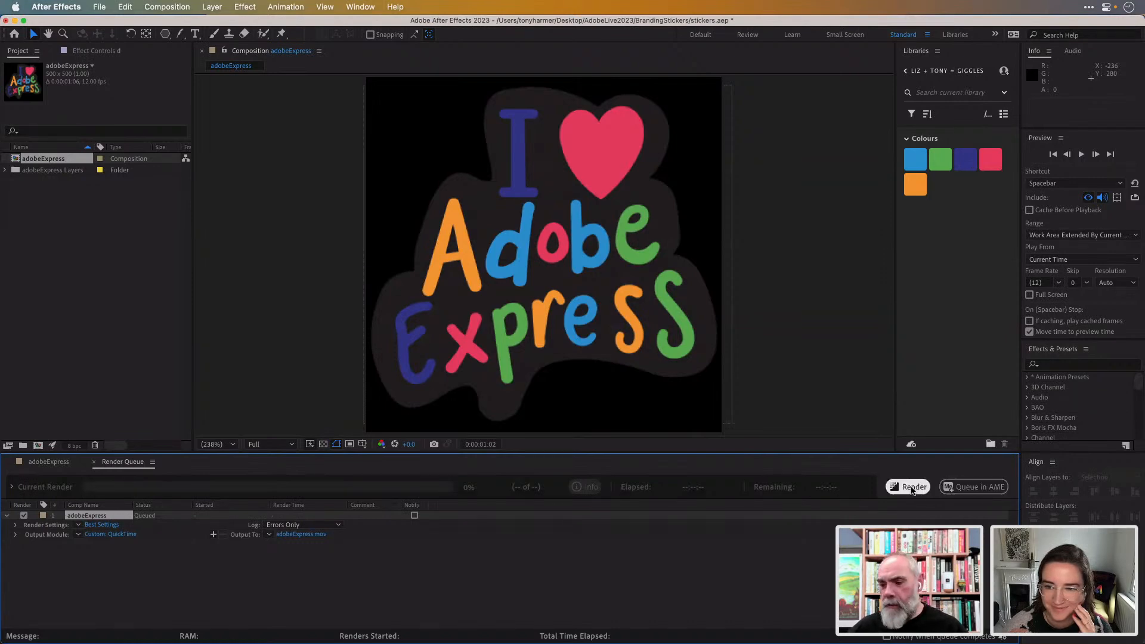
{"action": "left_click", "coordinate": [908, 487]}
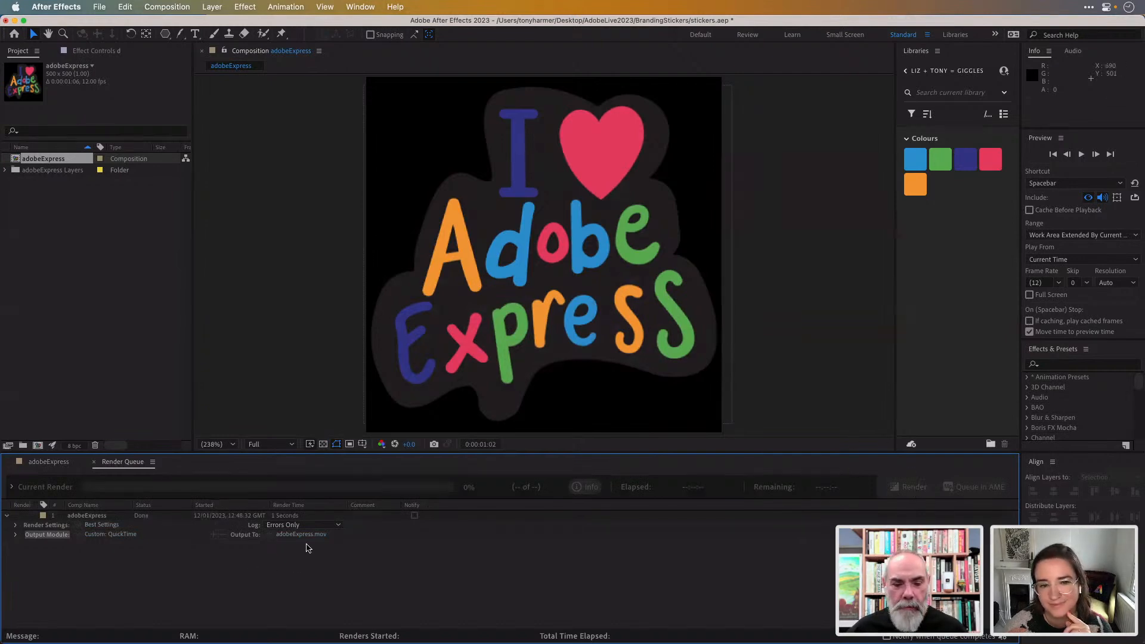
{"action": "left_click", "coordinate": [345, 563]}
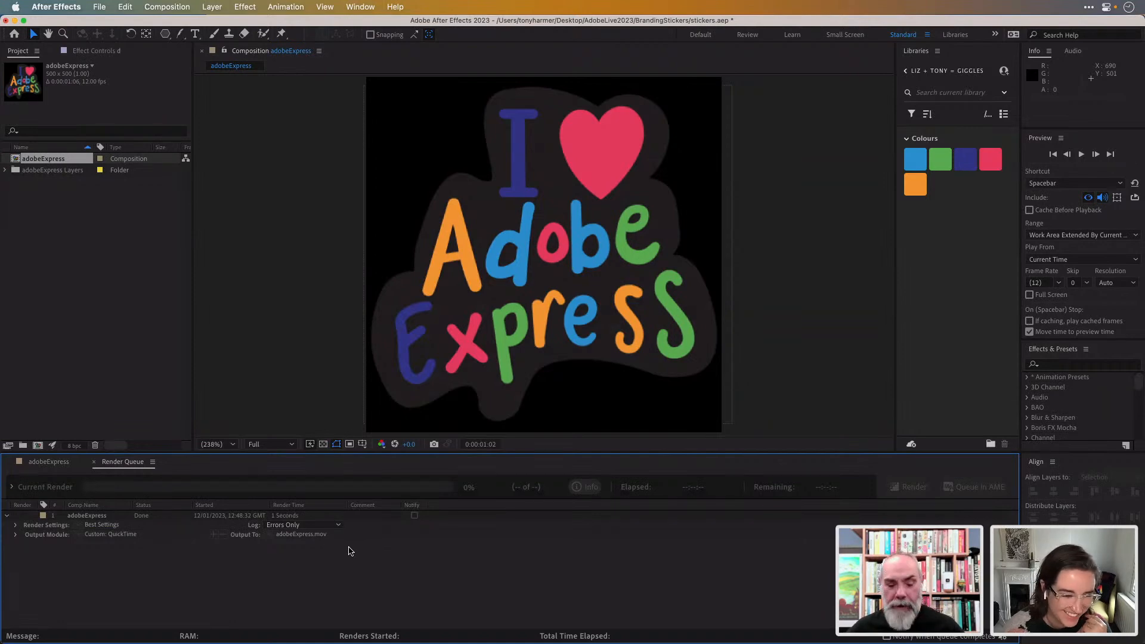
- Switch to Photoshop's home screen
{"action": "key", "text": "super+Tab"}
{"action": "key", "text": "super+Tab"}
{"action": "key", "text": "super+Tab"}
{"action": "key", "text": "super+Tab"}
{"action": "key", "text": "super+Tab"}
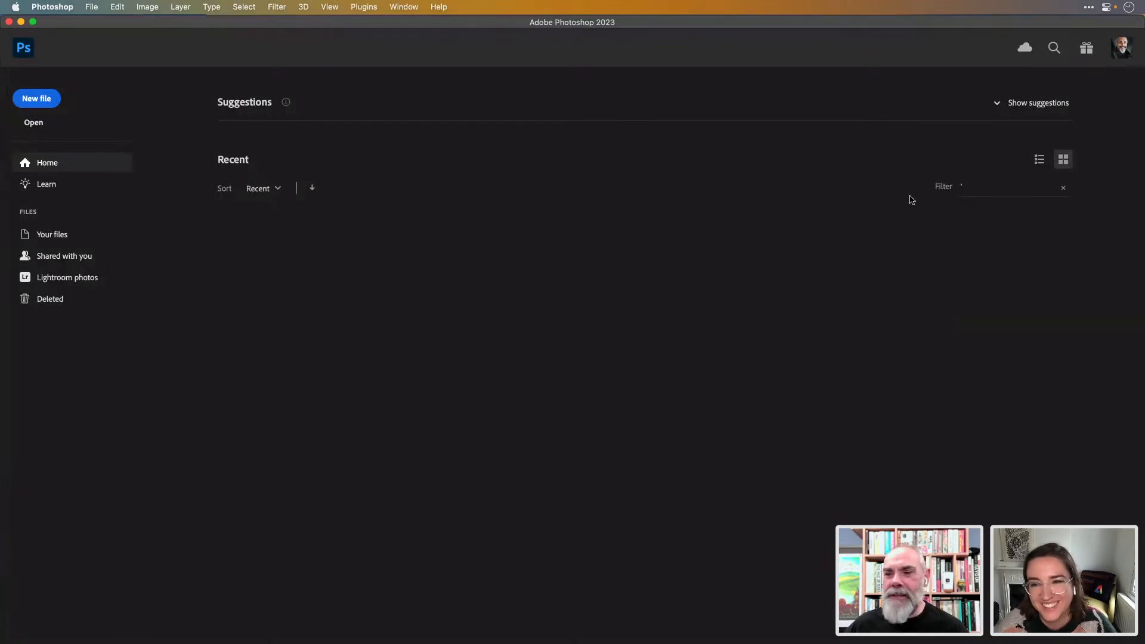
{"action": "left_click", "coordinate": [961, 188]}
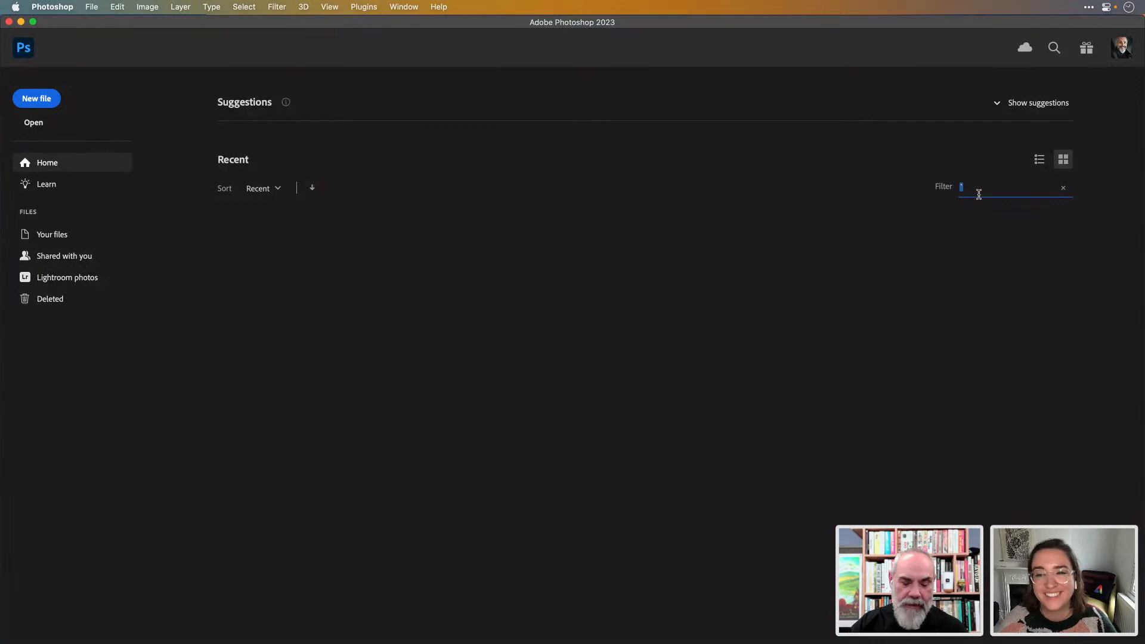
{"action": "left_click", "coordinate": [970, 231]}
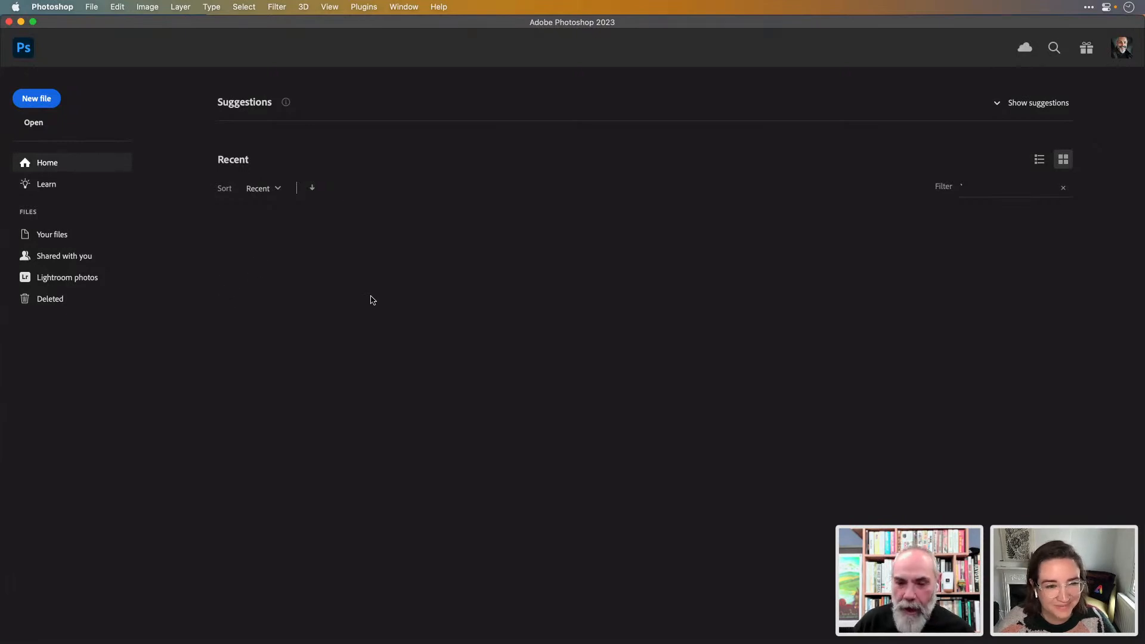
- Preview the rendered adobeExpress.mov from the Desktop and open it as a video document
{"action": "key", "text": "super+o"}
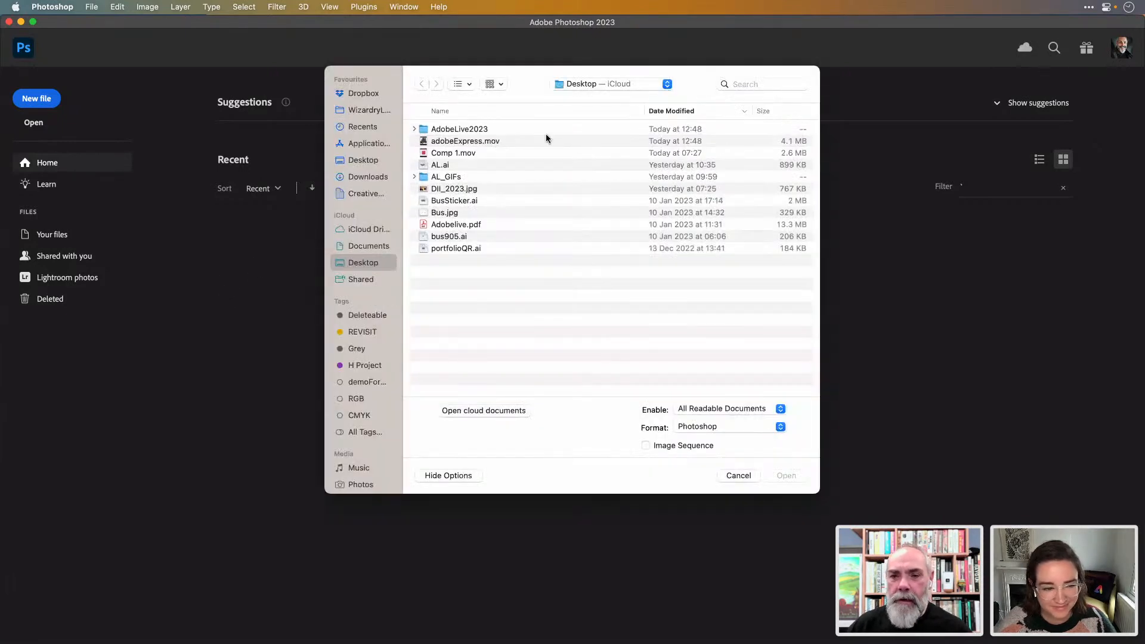
{"action": "left_click", "coordinate": [481, 142]}
{"action": "key", "text": "space"}
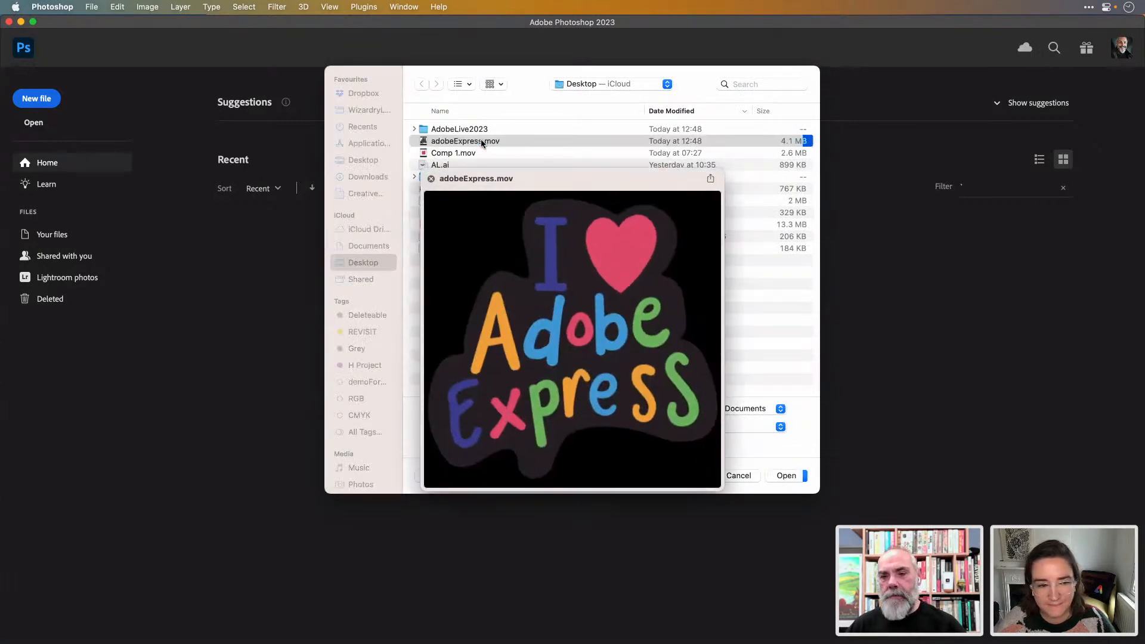
{"action": "key", "text": "space"}
{"action": "key", "text": "space"}
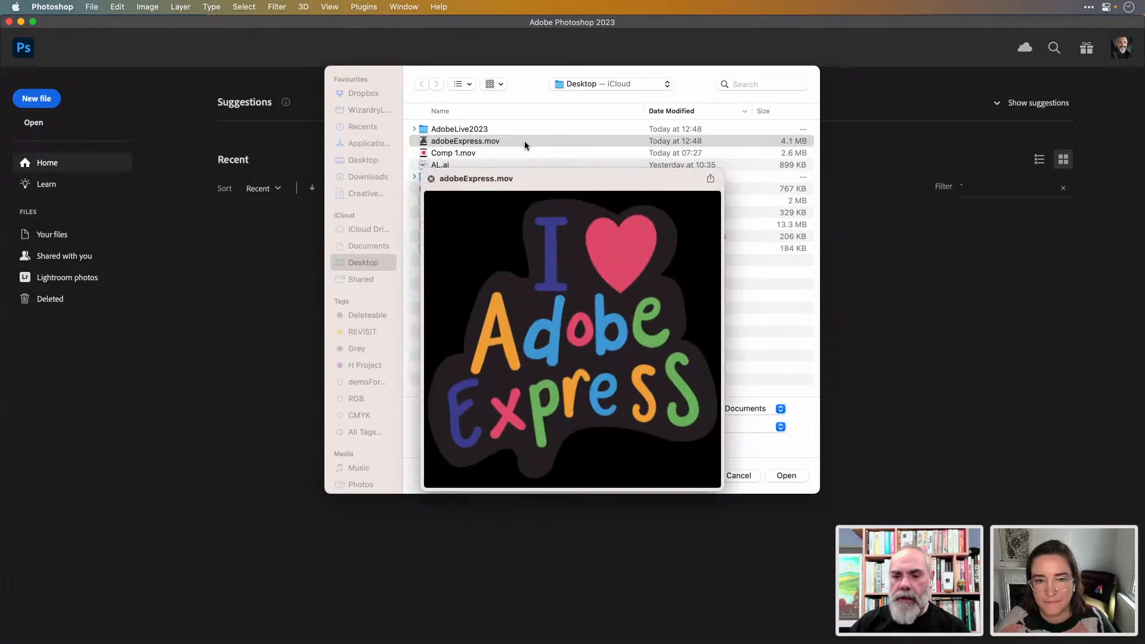
{"action": "key", "text": "space"}
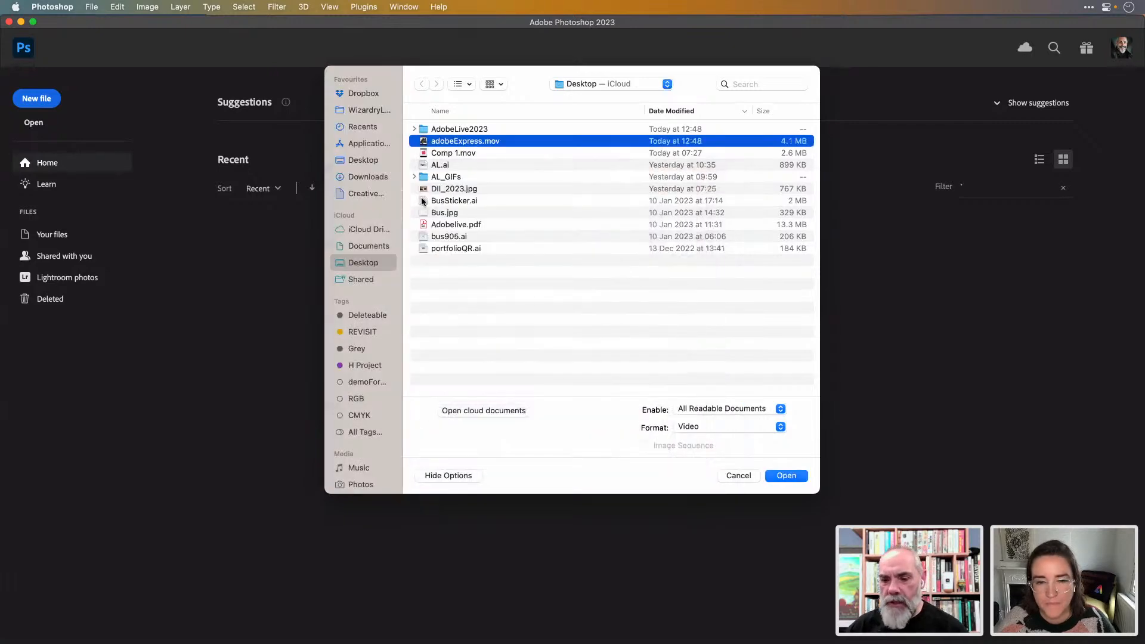
{"action": "left_click", "coordinate": [776, 476]}
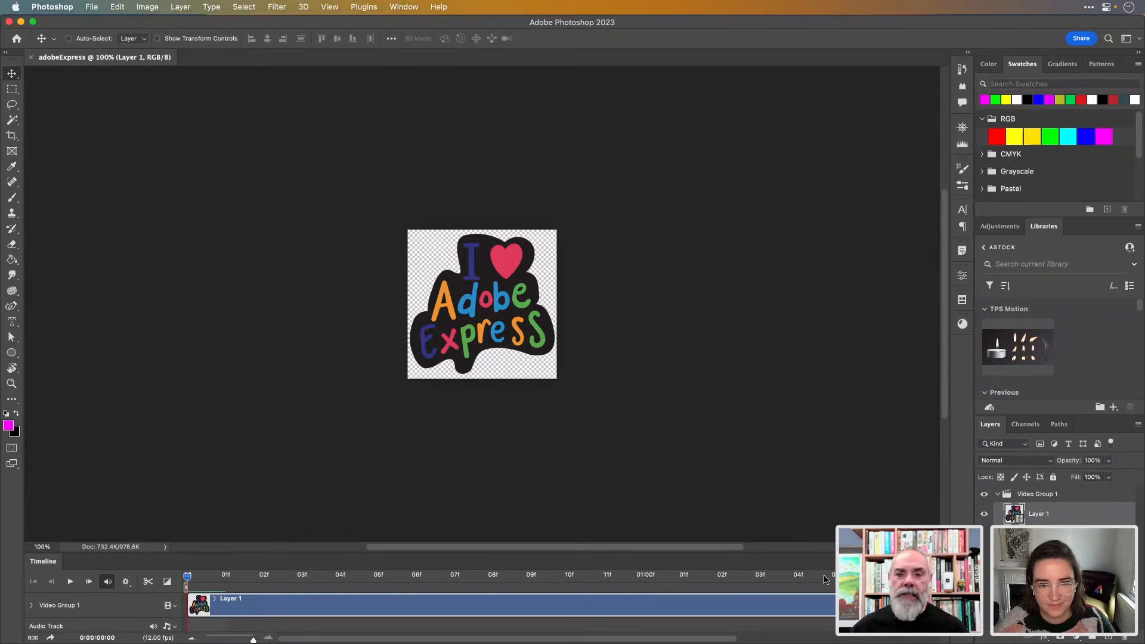
- Open the adobeExpress video document in Save for Web (Legacy) and keep GIF as the export format
{"action": "left_click", "coordinate": [92, 9]}
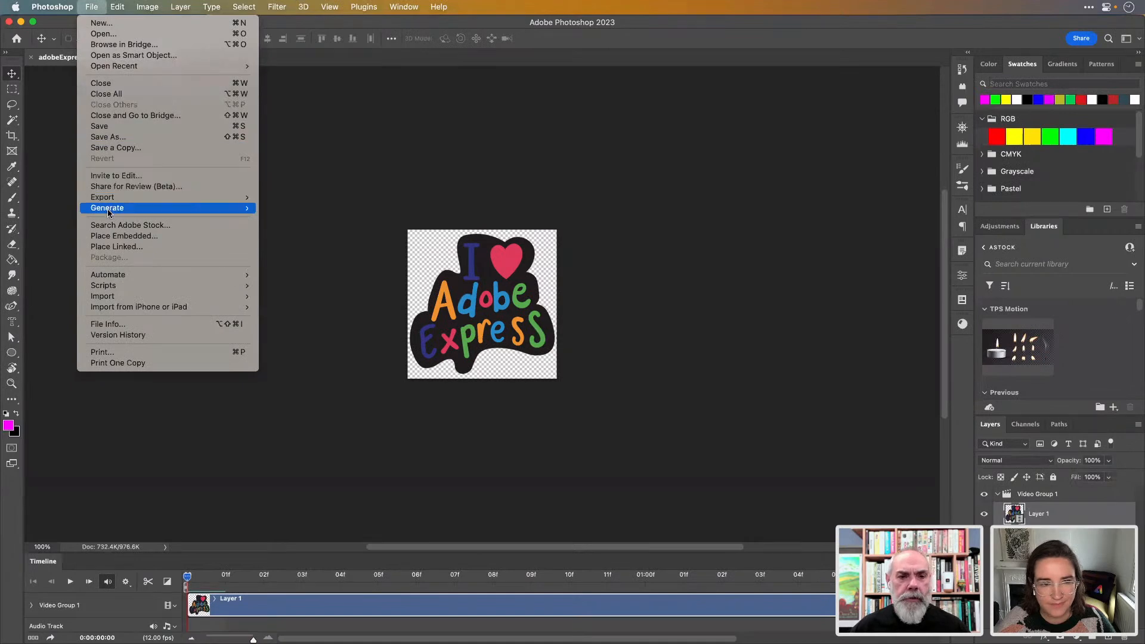
{"action": "mouse_move", "coordinate": [115, 199]}
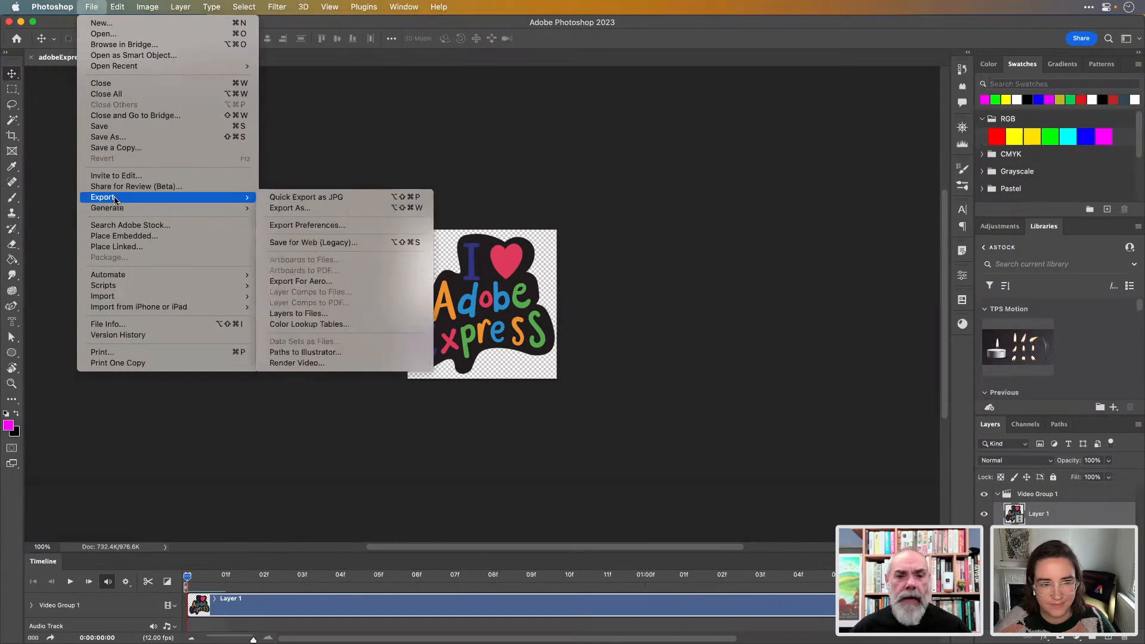
{"action": "left_click", "coordinate": [372, 242]}
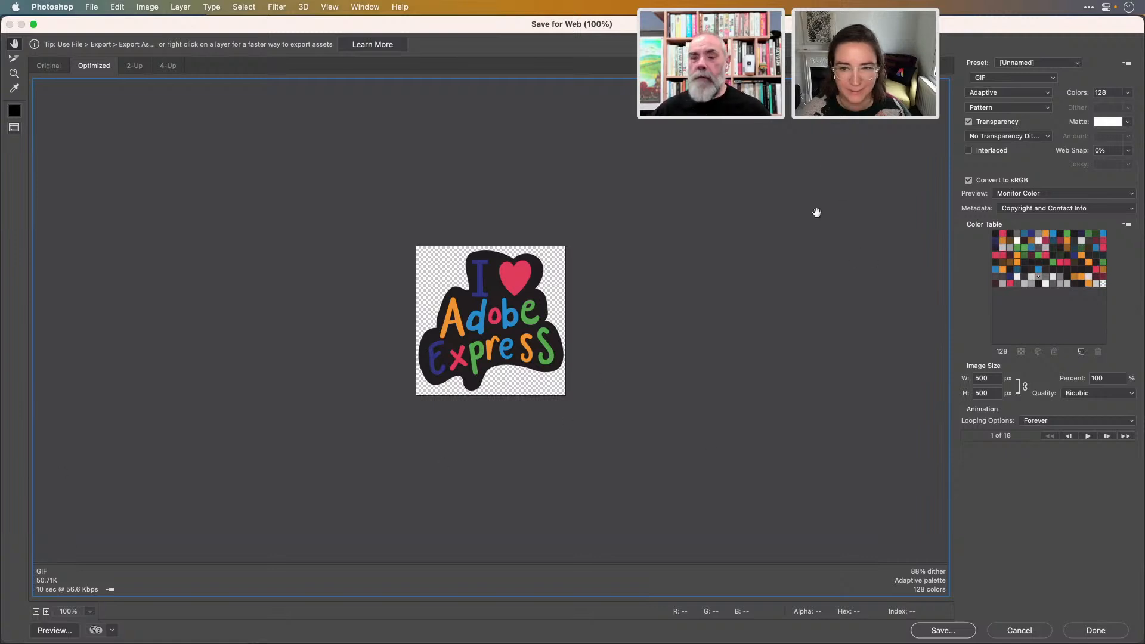
{"action": "left_click", "coordinate": [1052, 78]}
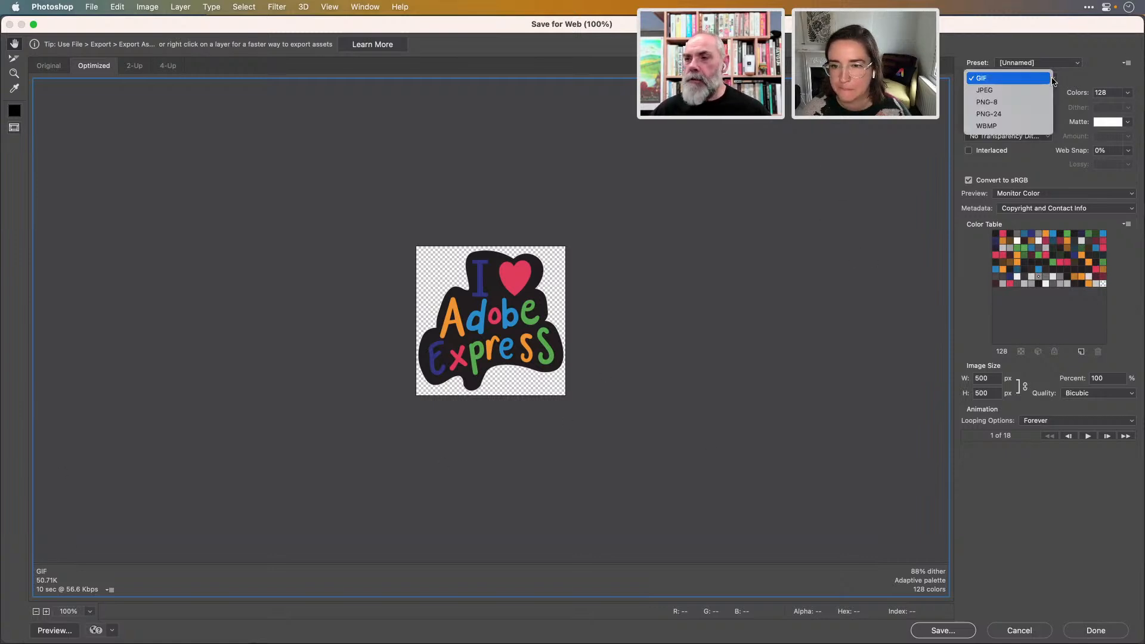
{"action": "left_click", "coordinate": [1084, 80]}
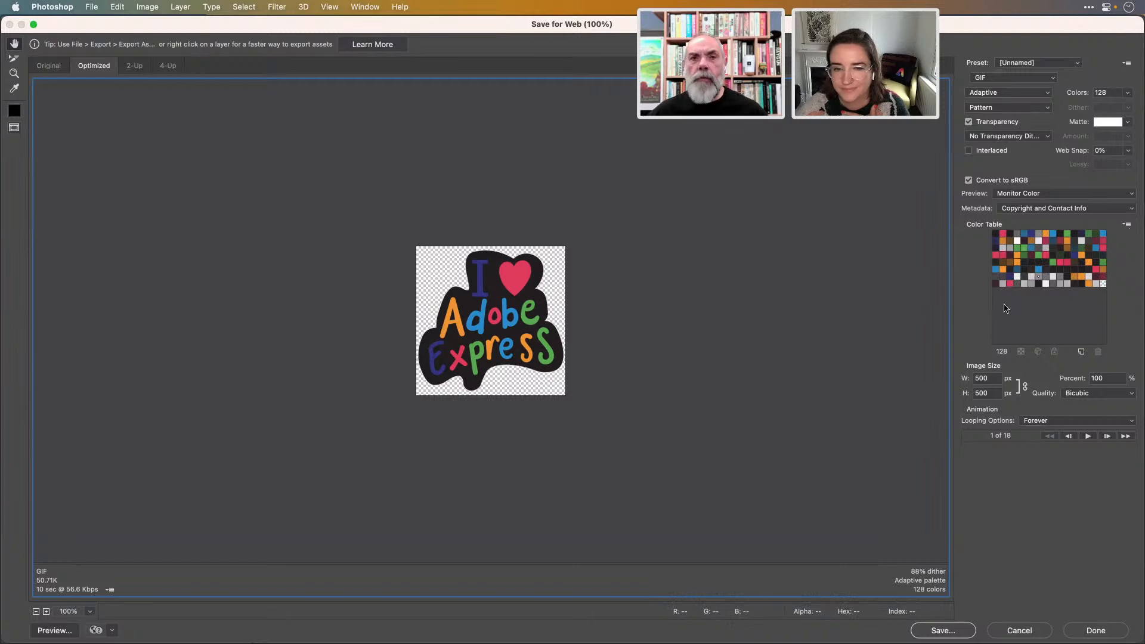
- Examine the optimized GIF's lettering at magnifications up to 1600%, then fit the whole sticker in the preview
{"action": "left_click", "coordinate": [697, 280]}
{"action": "left_click", "coordinate": [697, 281]}
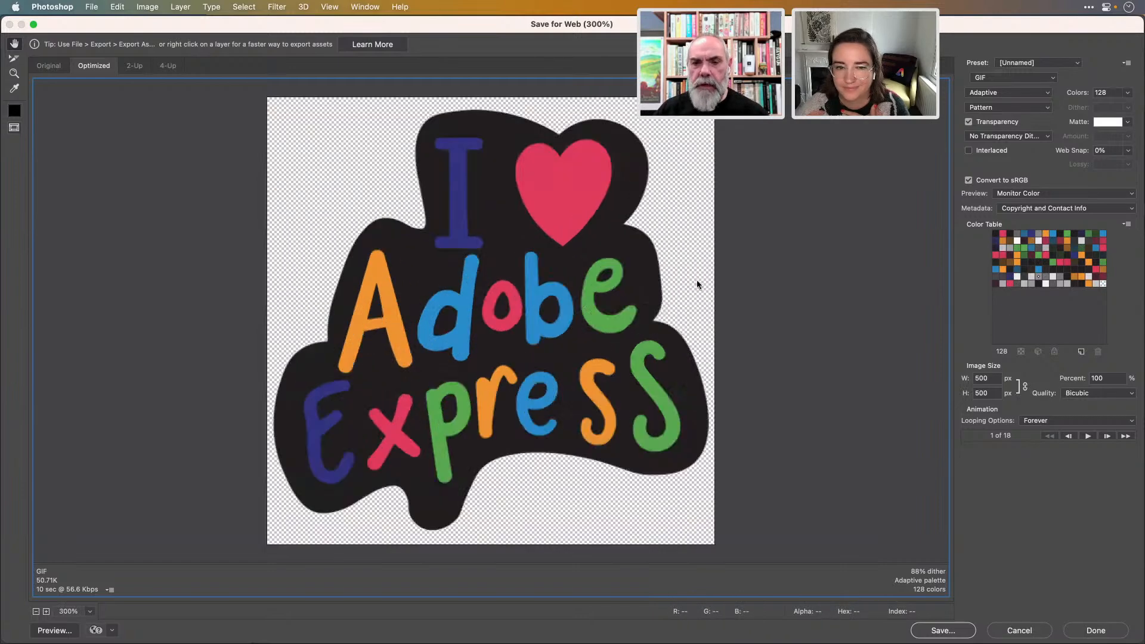
{"action": "left_click", "coordinate": [697, 281]}
{"action": "left_click", "coordinate": [697, 281]}
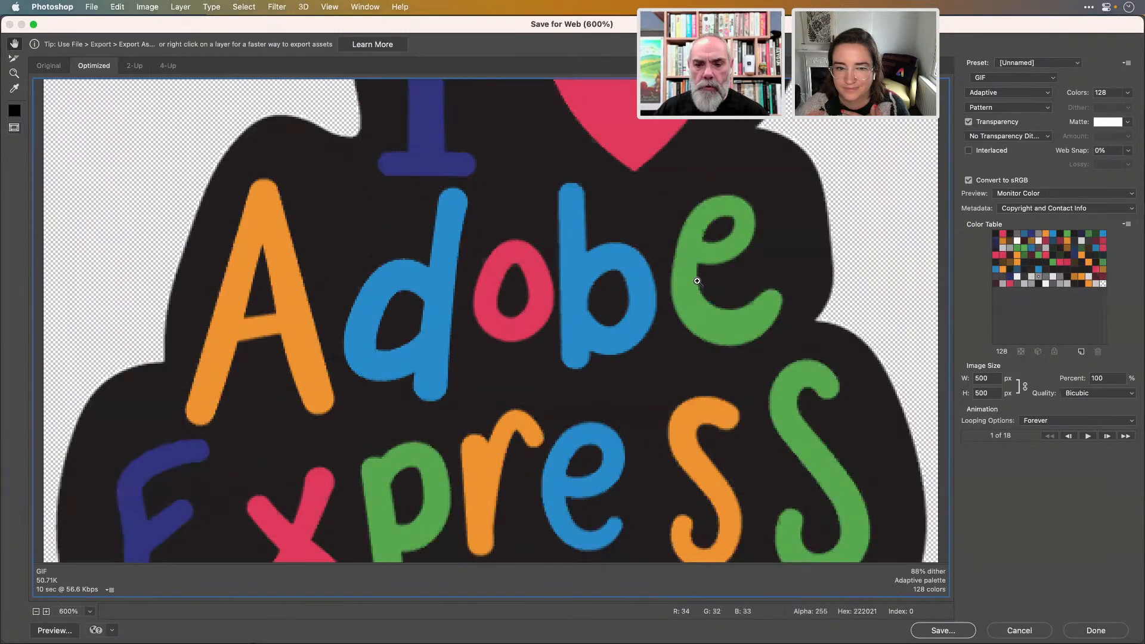
{"action": "left_click", "coordinate": [696, 281]}
{"action": "left_click", "coordinate": [697, 281]}
{"action": "left_click", "coordinate": [697, 281]}
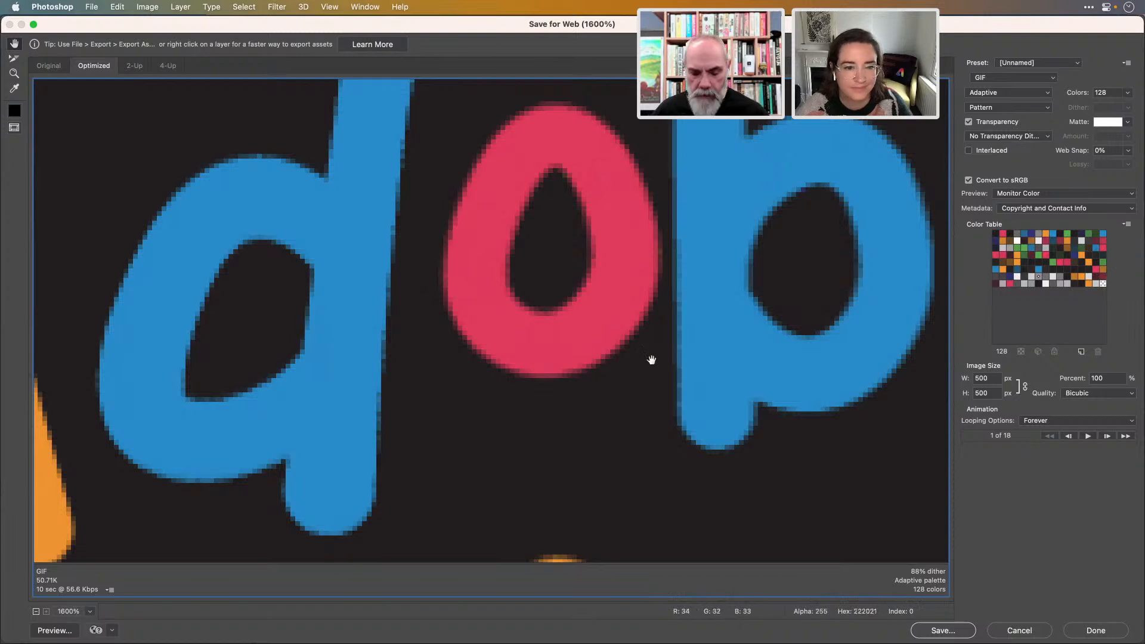
{"action": "key", "text": "super+0"}
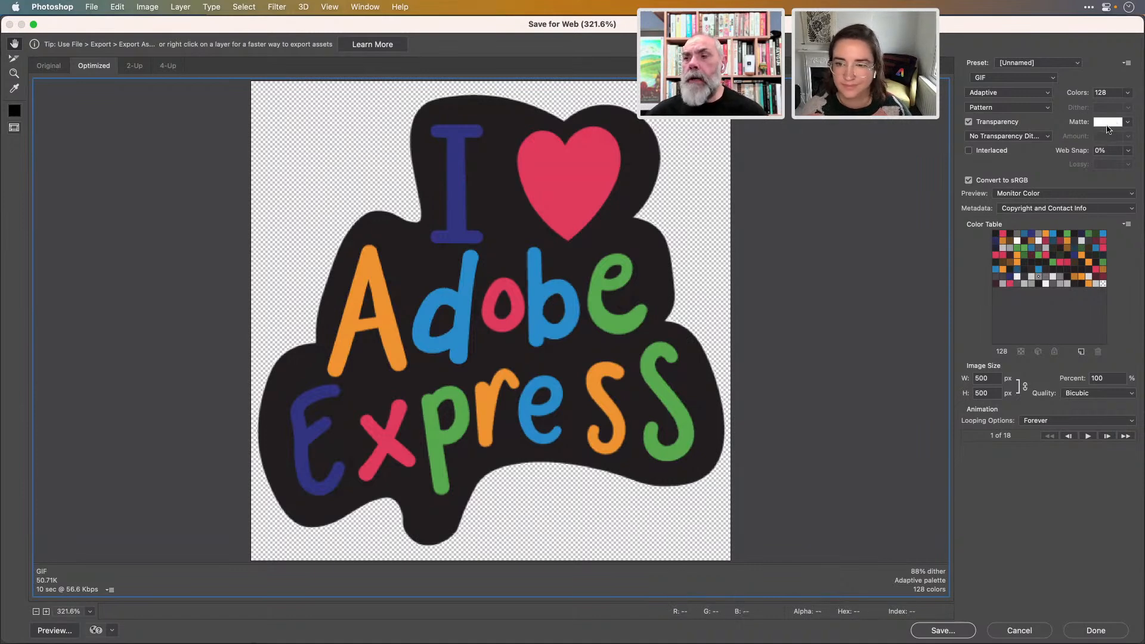
- Set the GIF palette to 256 colors and keep the looping option at Forever
{"action": "left_click", "coordinate": [1128, 94]}
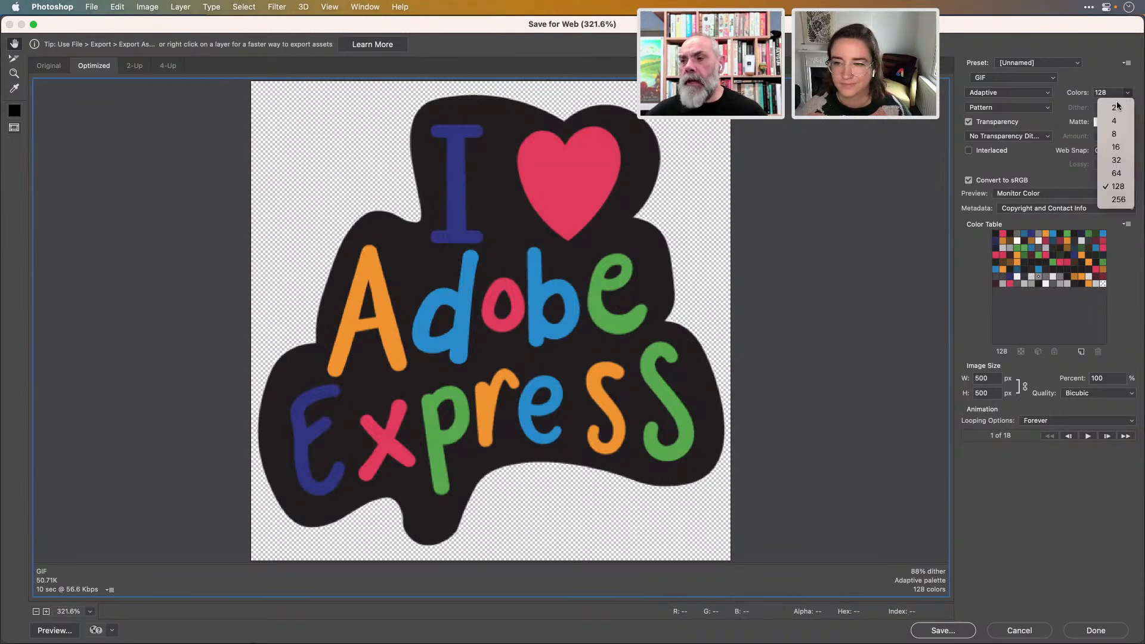
{"action": "left_click", "coordinate": [1123, 201]}
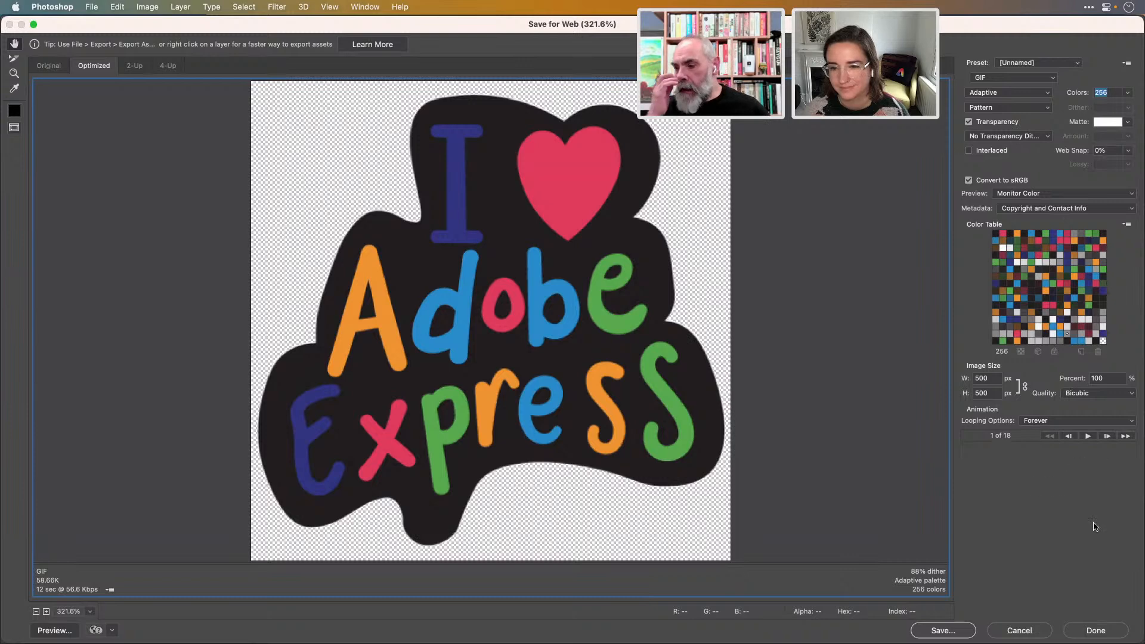
{"action": "left_click", "coordinate": [1134, 423]}
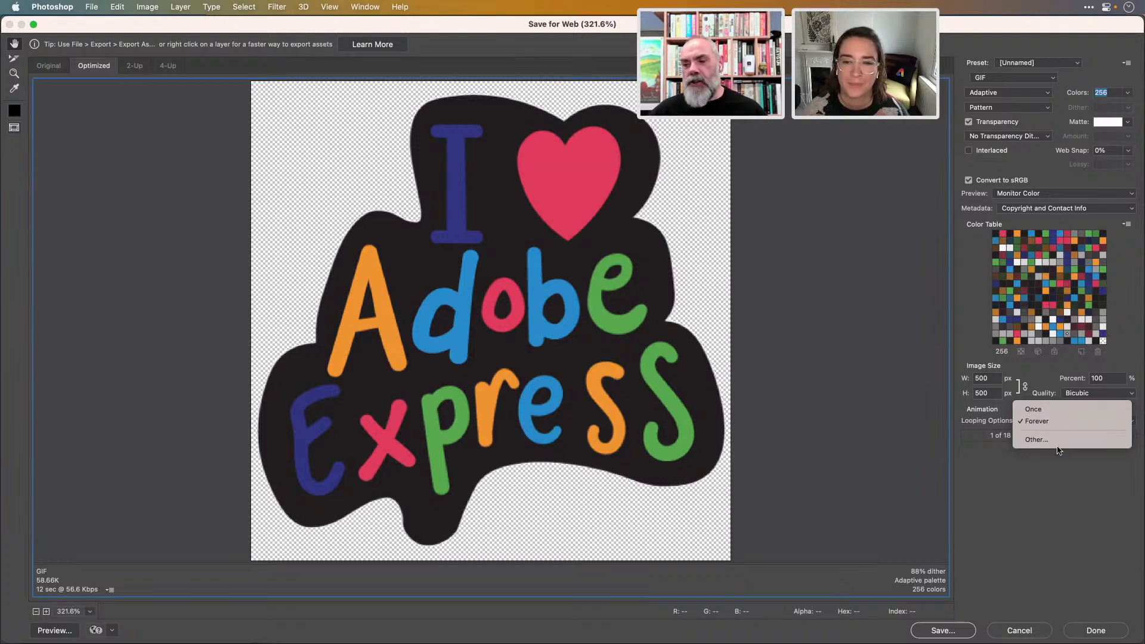
{"action": "left_click", "coordinate": [1045, 490]}
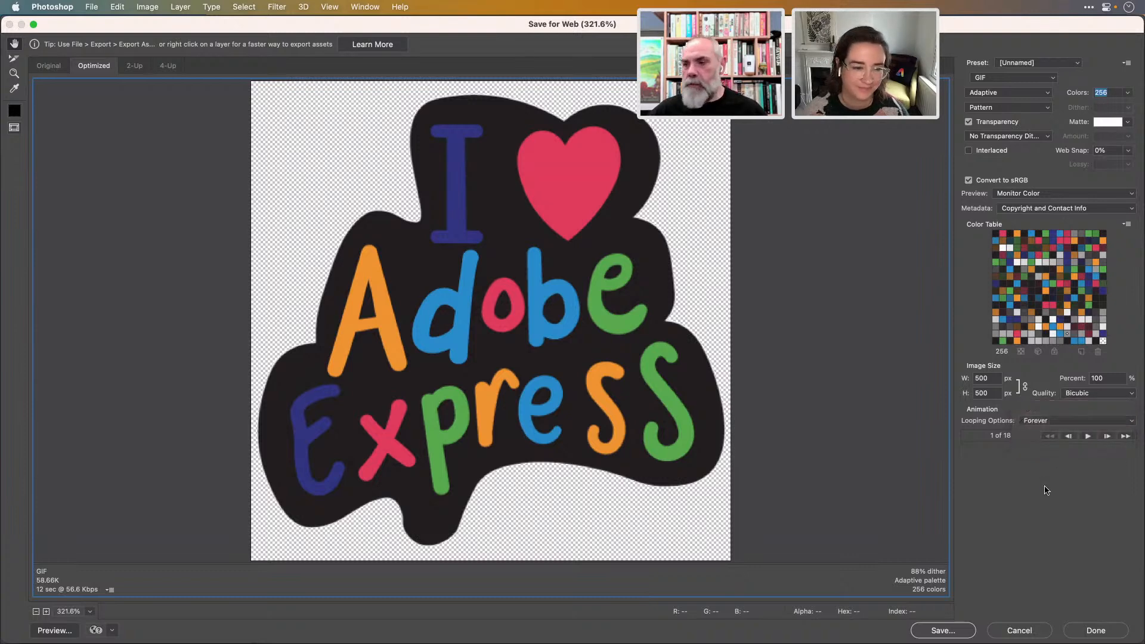
- Preview the looping animation and save the optimized file to the Desktop as adobeExpress.gif
{"action": "left_click", "coordinate": [1086, 438]}
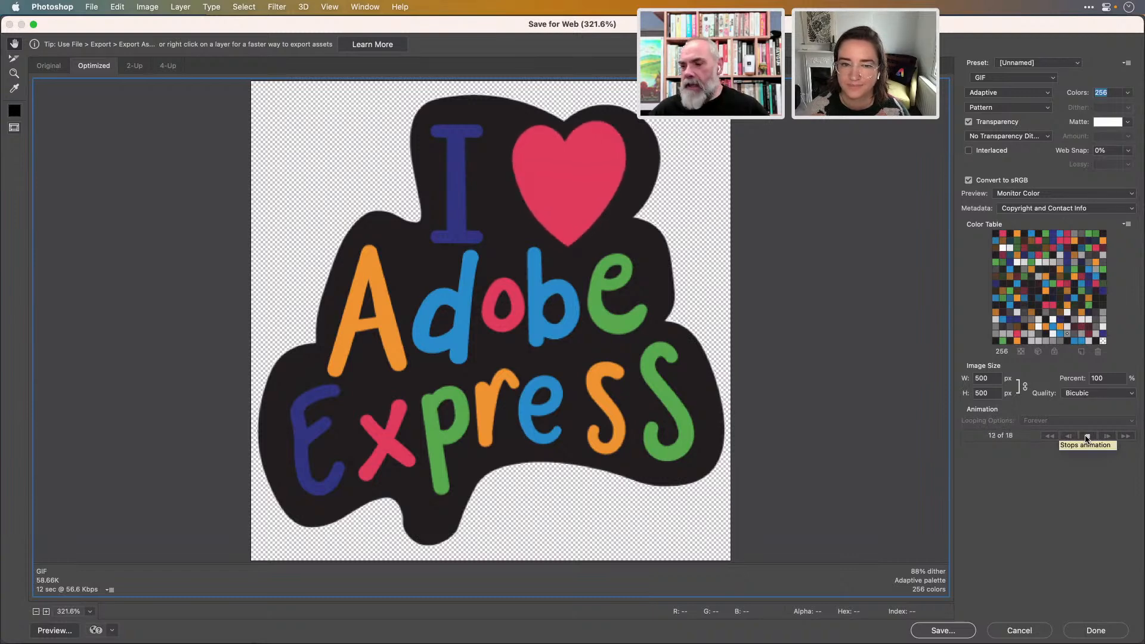
{"action": "left_click", "coordinate": [1086, 438]}
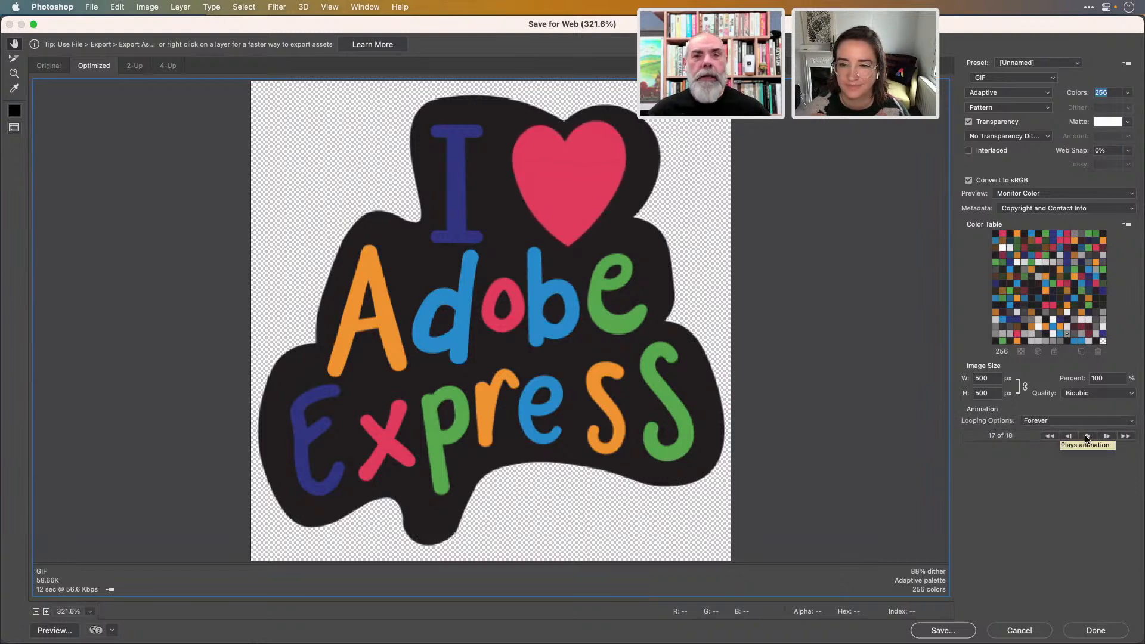
{"action": "left_click", "coordinate": [952, 631]}
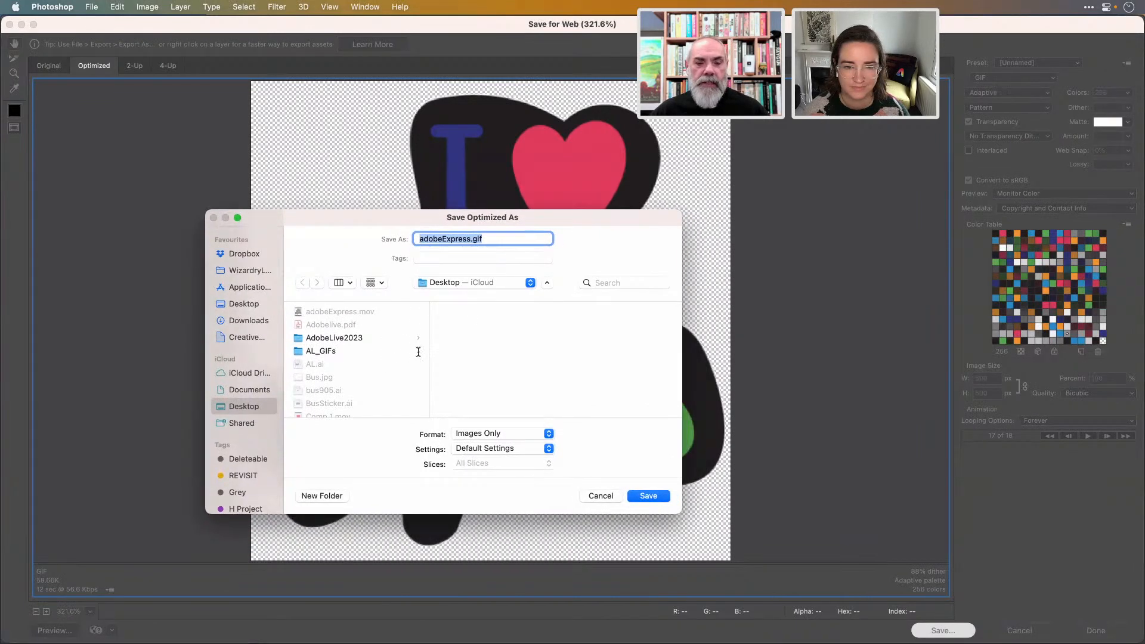
{"action": "left_click", "coordinate": [646, 495]}
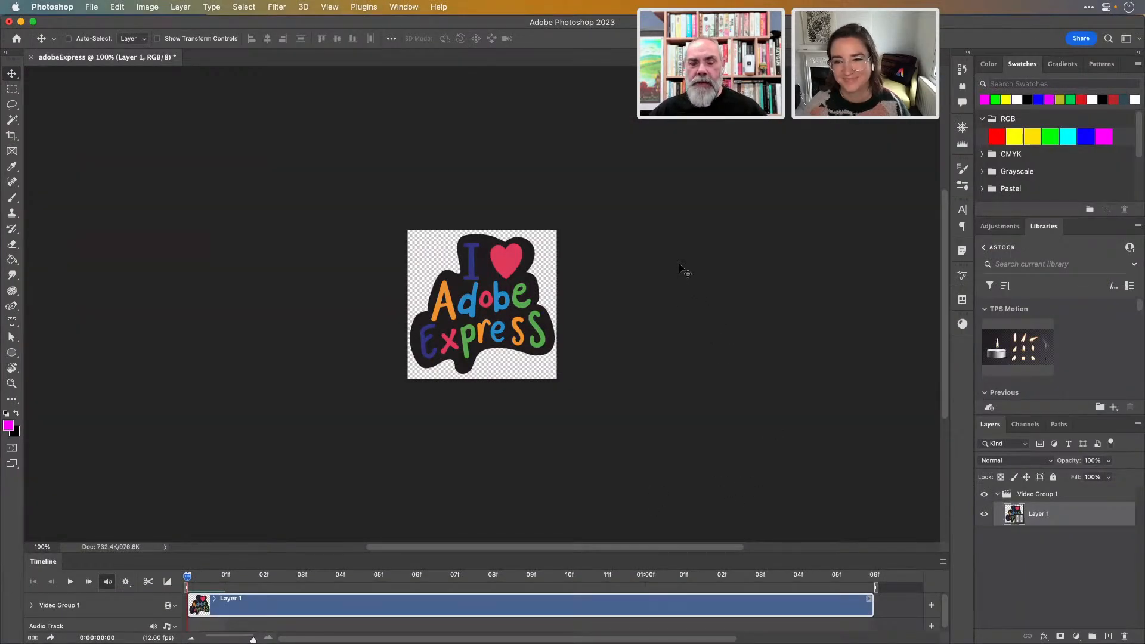
- Switch to Finder and preview the exported adobeExpress.gif from the Desktop folder
{"action": "key", "text": "super+Tab"}
{"action": "key", "text": "super+Tab"}
{"action": "key", "text": "super+Tab"}
{"action": "key", "text": "super+Tab"}
{"action": "key", "text": "super+Tab"}
{"action": "key", "text": "super+Tab"}
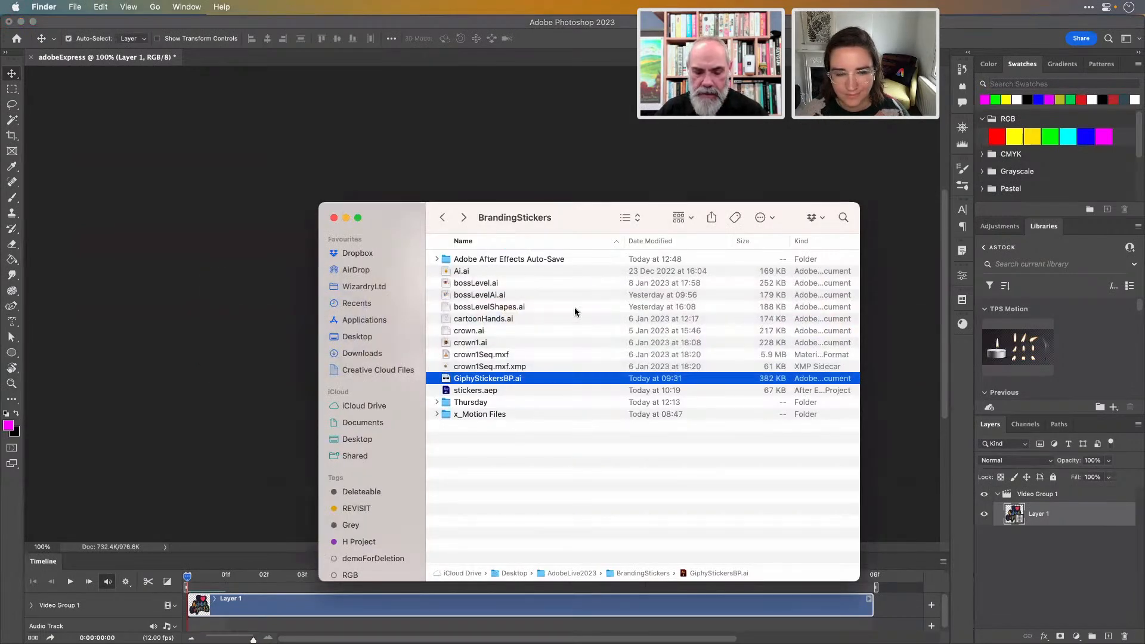
{"action": "key", "text": "super+shift+d"}
{"action": "left_click", "coordinate": [493, 265]}
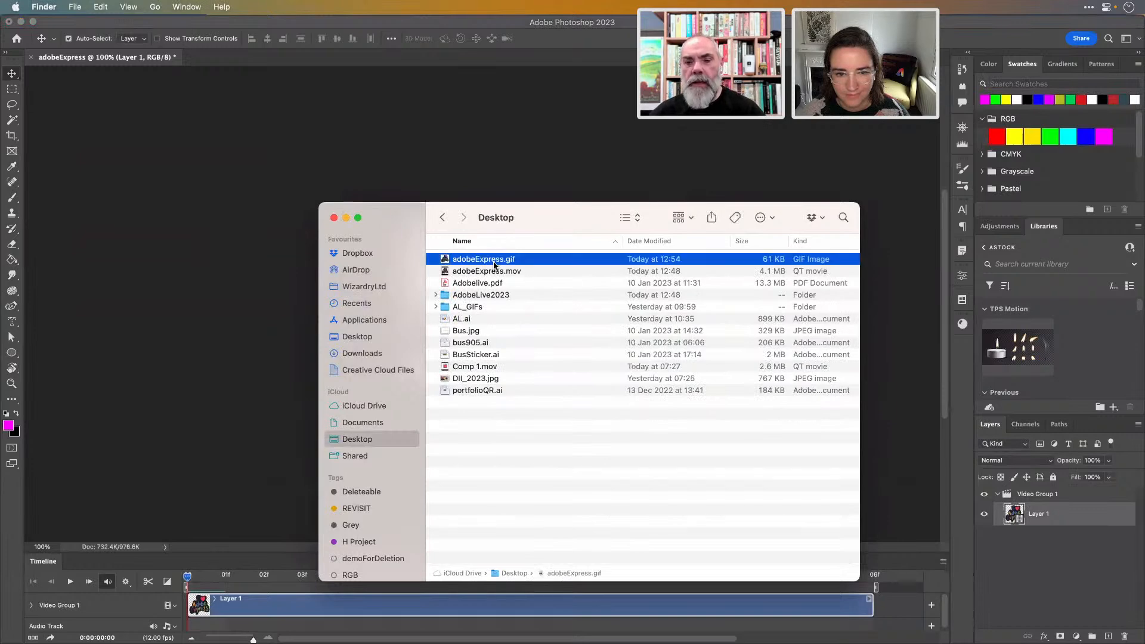
{"action": "key", "text": "space"}
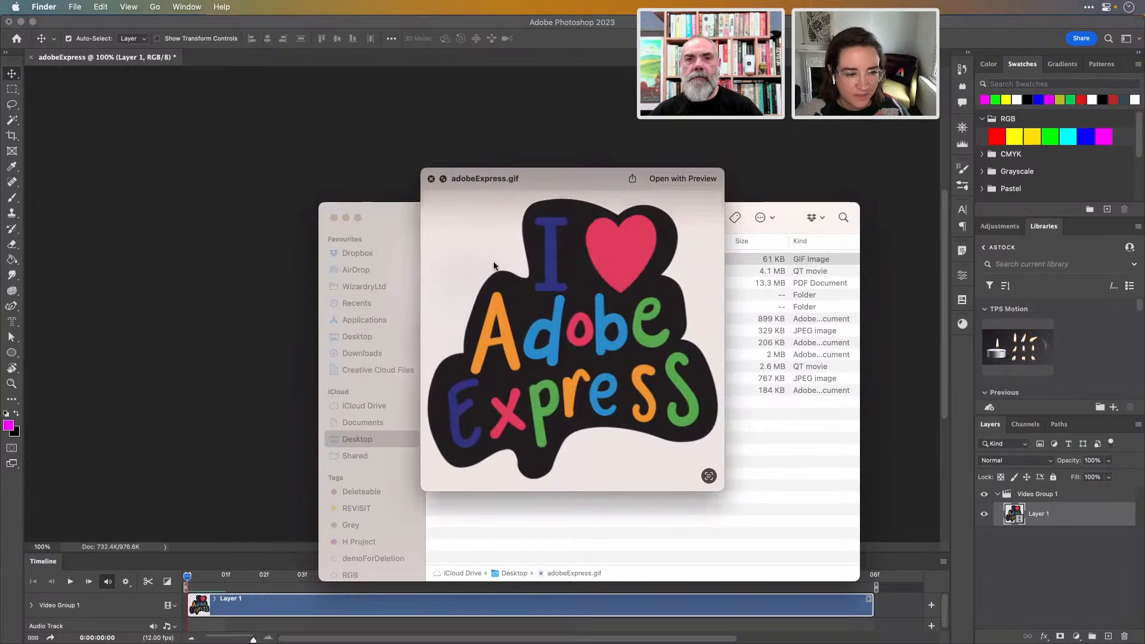
{"action": "key", "text": "space"}
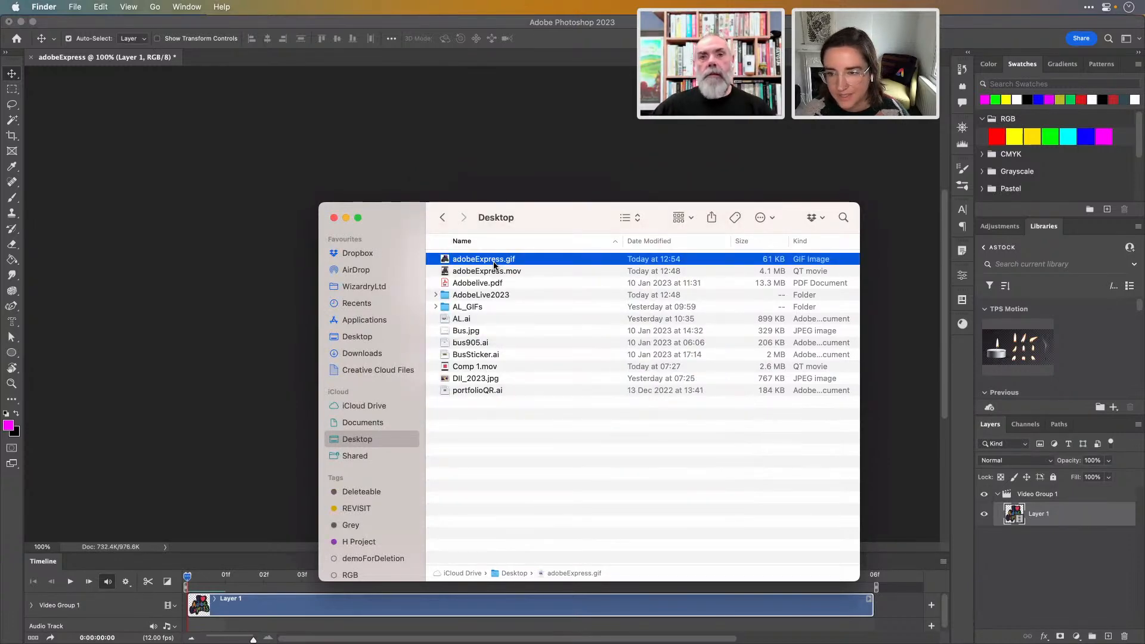
{"action": "left_click_drag", "start_coordinate": [417, 218], "coordinate": [405, 130]}
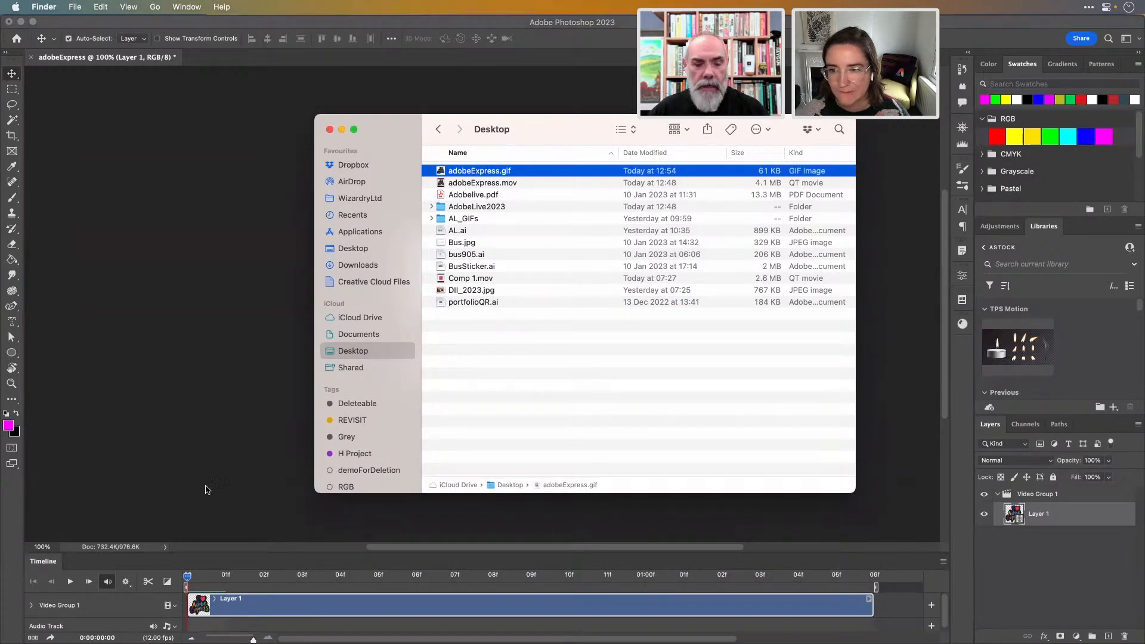
- Return to Photoshop and set the sticker's GIF matte to Black in Save for Web
{"action": "left_click", "coordinate": [244, 192]}
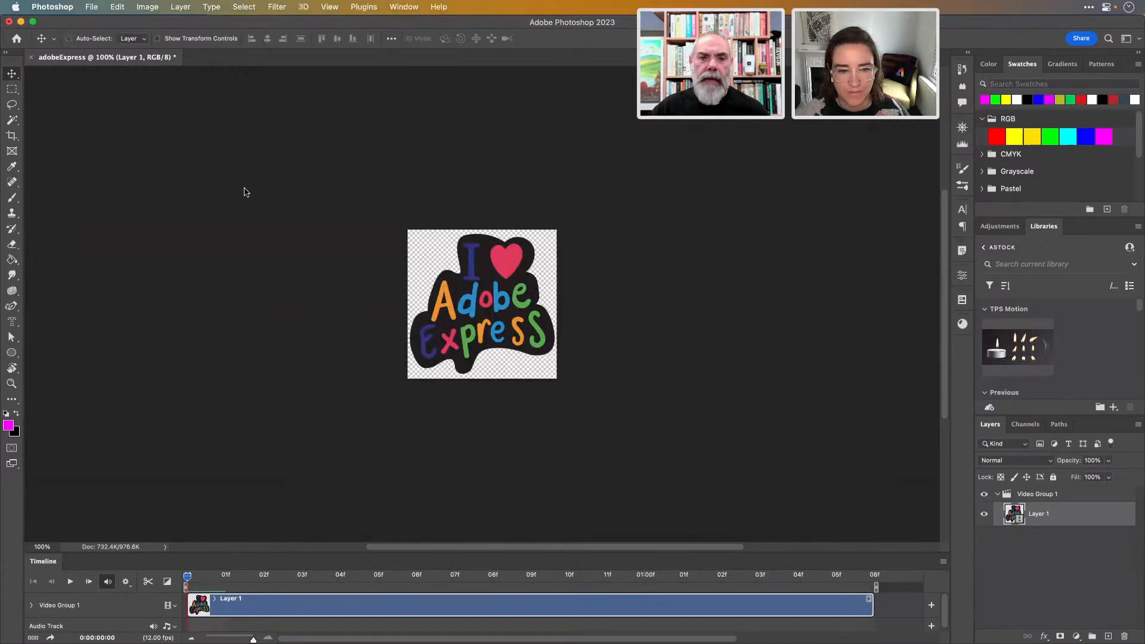
{"action": "key", "text": "super+alt+shift+s"}
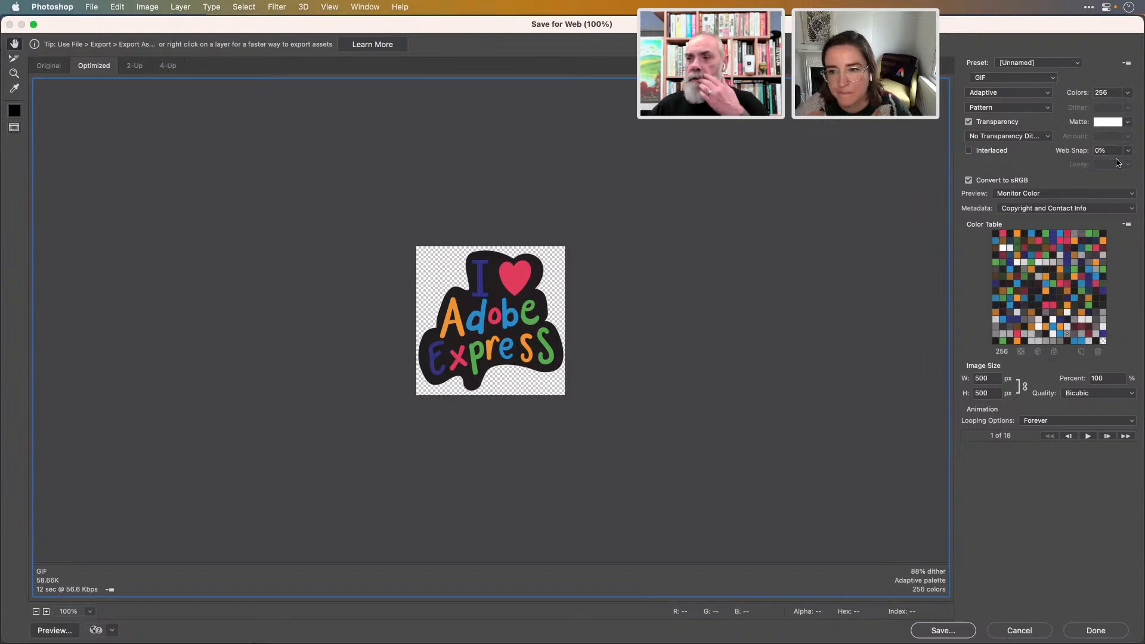
{"action": "left_click", "coordinate": [1127, 122]}
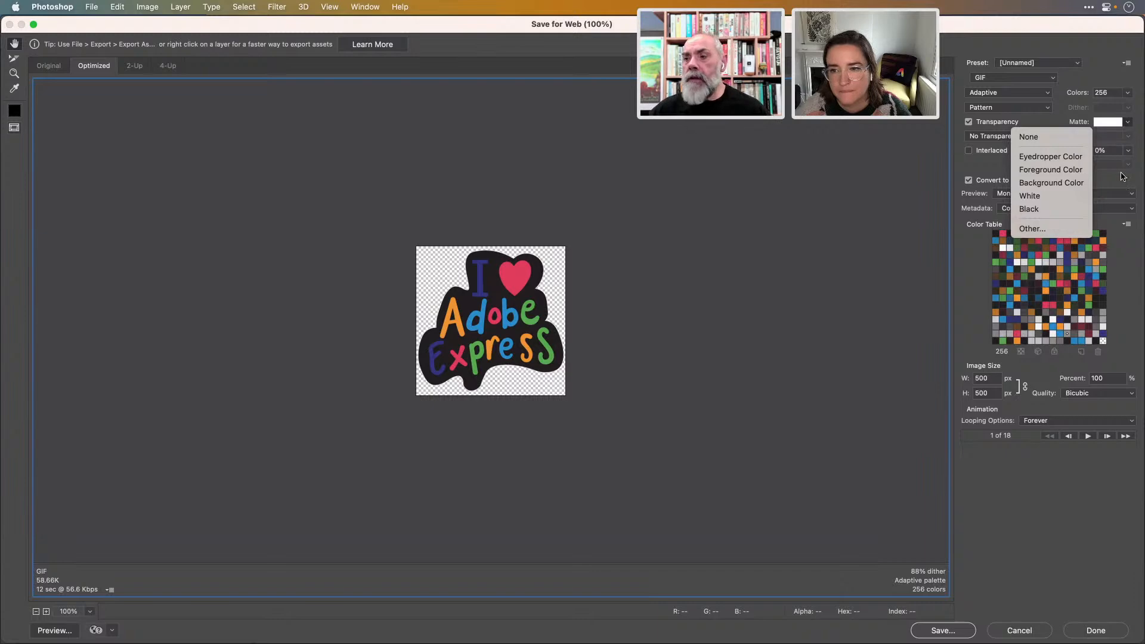
{"action": "left_click", "coordinate": [1032, 209]}
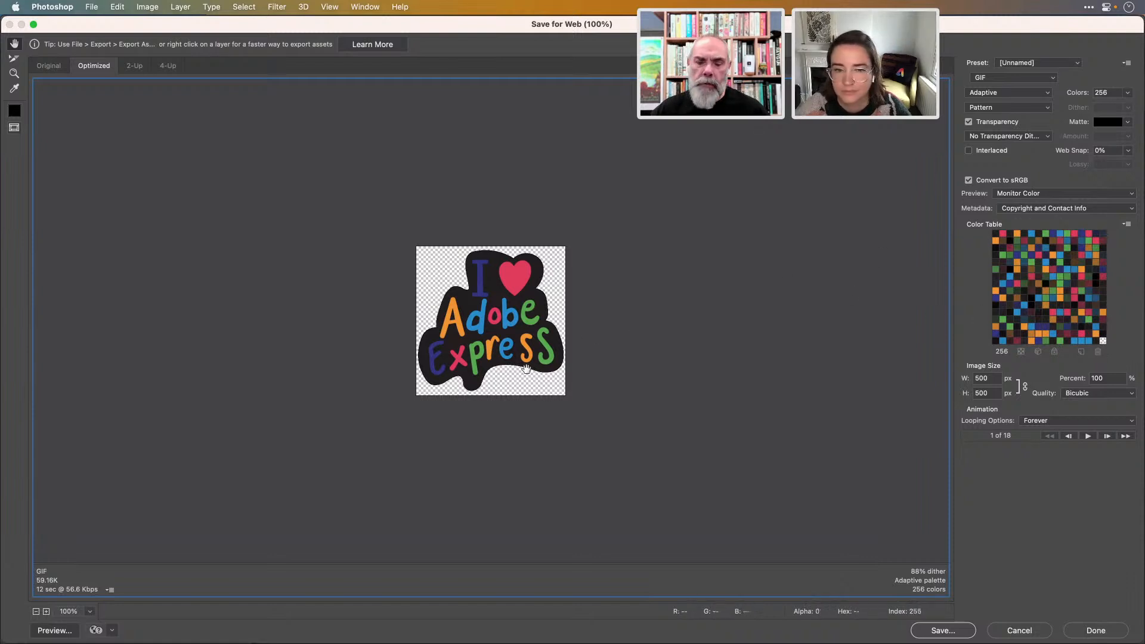
- Compare the White and Black matte options along the sticker's outer edge beside the green "e" at 1600%
{"action": "left_click", "coordinate": [511, 340]}
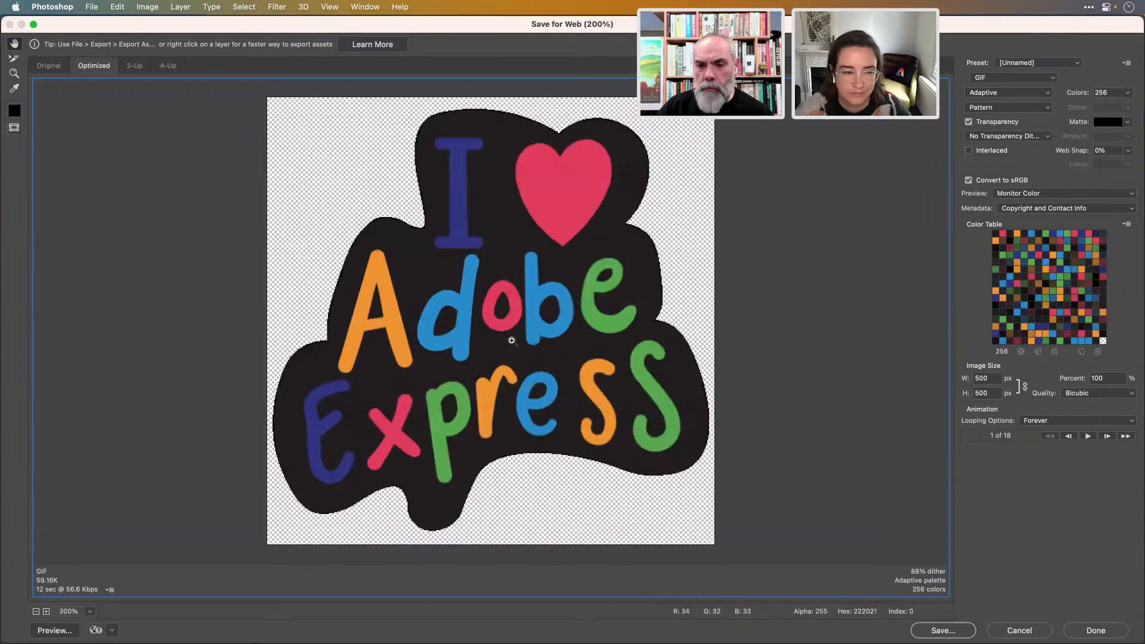
{"action": "left_click", "coordinate": [511, 331]}
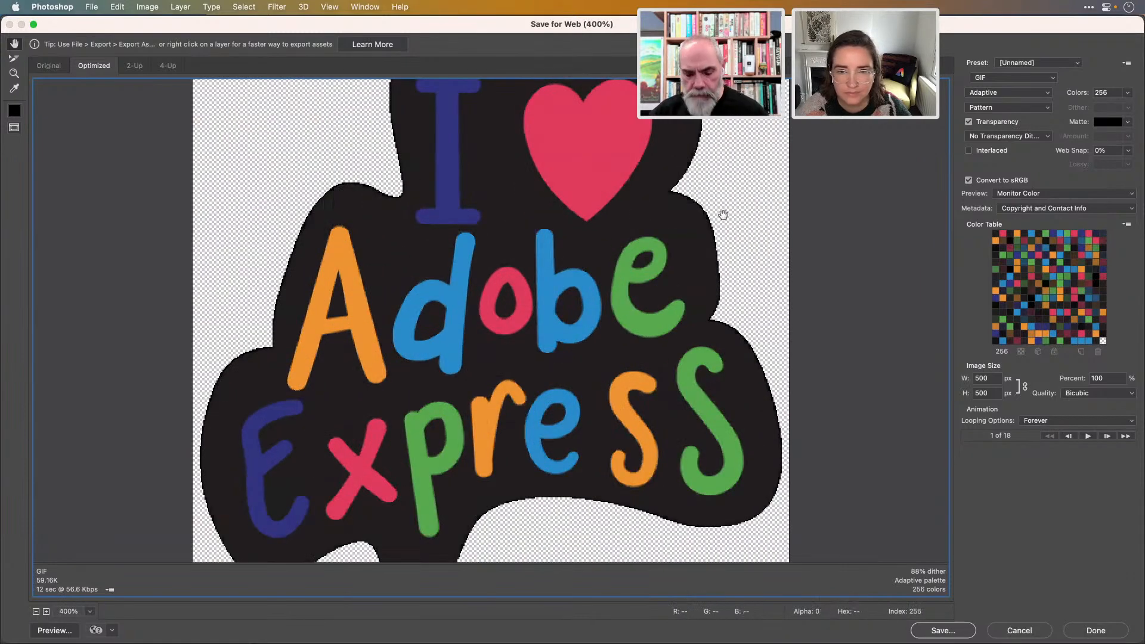
{"action": "left_click_drag", "start_coordinate": [706, 227], "coordinate": [786, 290]}
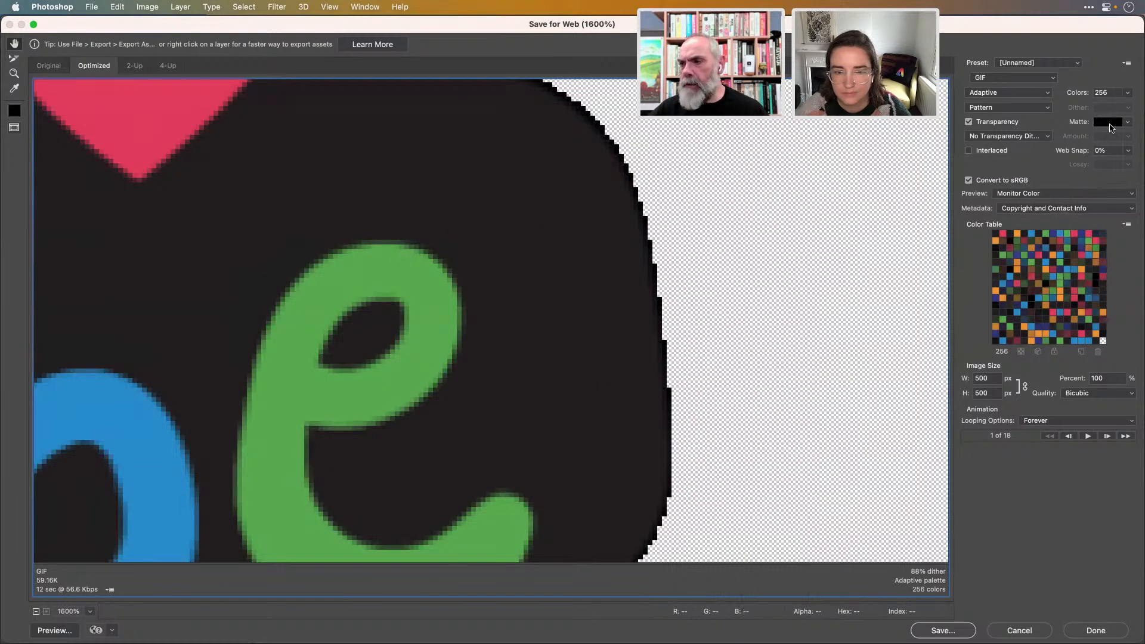
{"action": "left_click", "coordinate": [1127, 122]}
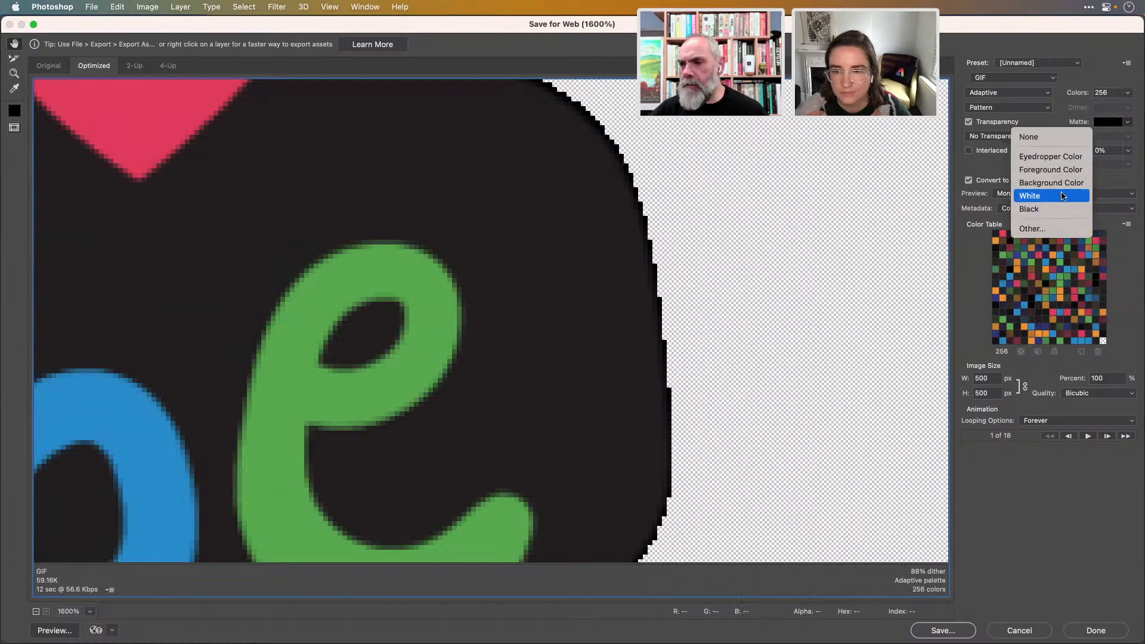
{"action": "left_click", "coordinate": [1063, 196]}
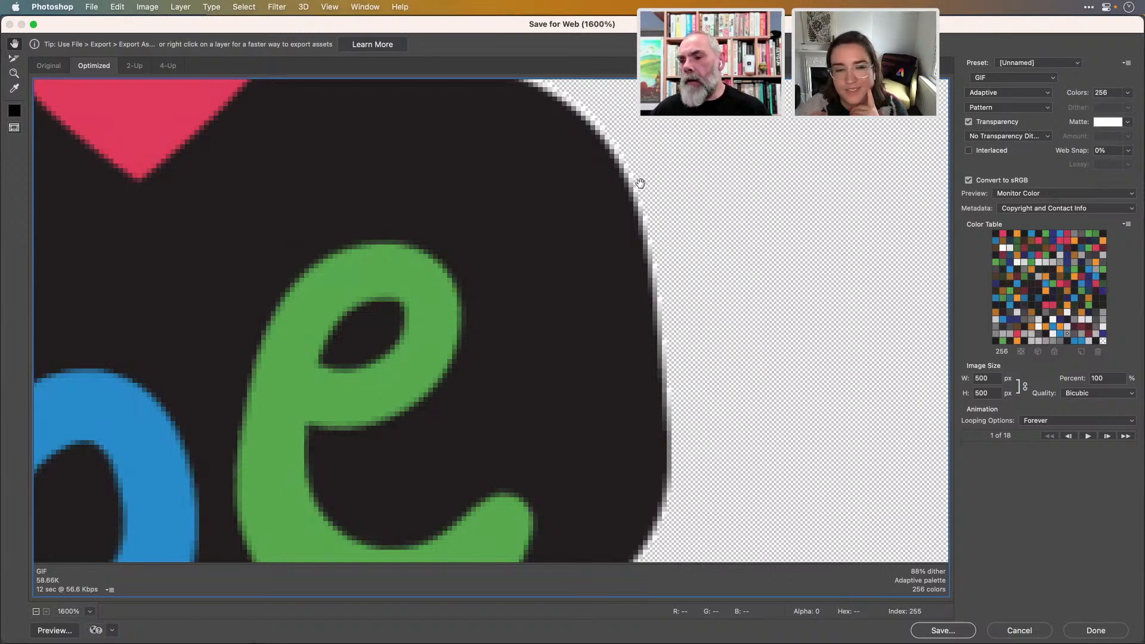
{"action": "left_click", "coordinate": [1126, 124]}
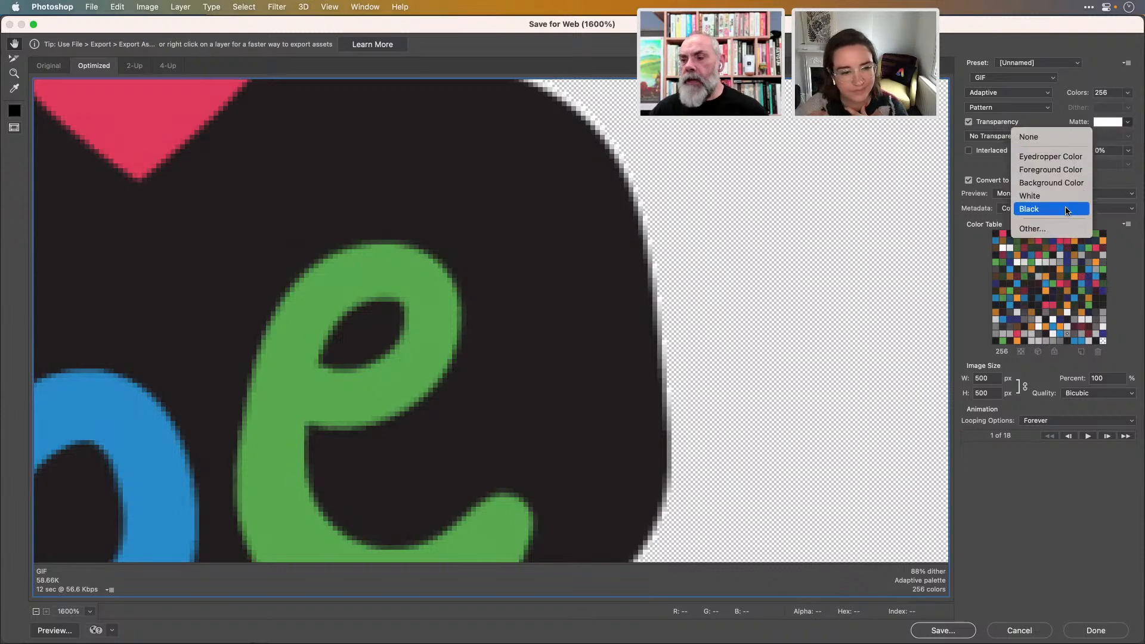
{"action": "left_click", "coordinate": [1033, 206]}
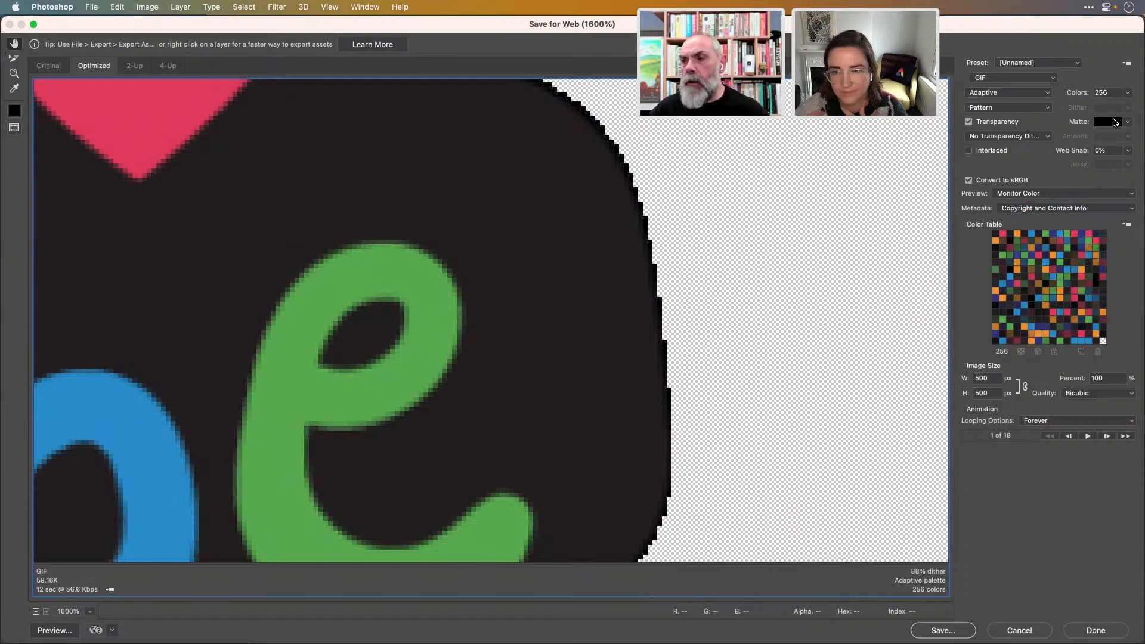
- Set the GIF's matte to Eyedropper Color
{"action": "left_click", "coordinate": [1125, 122]}
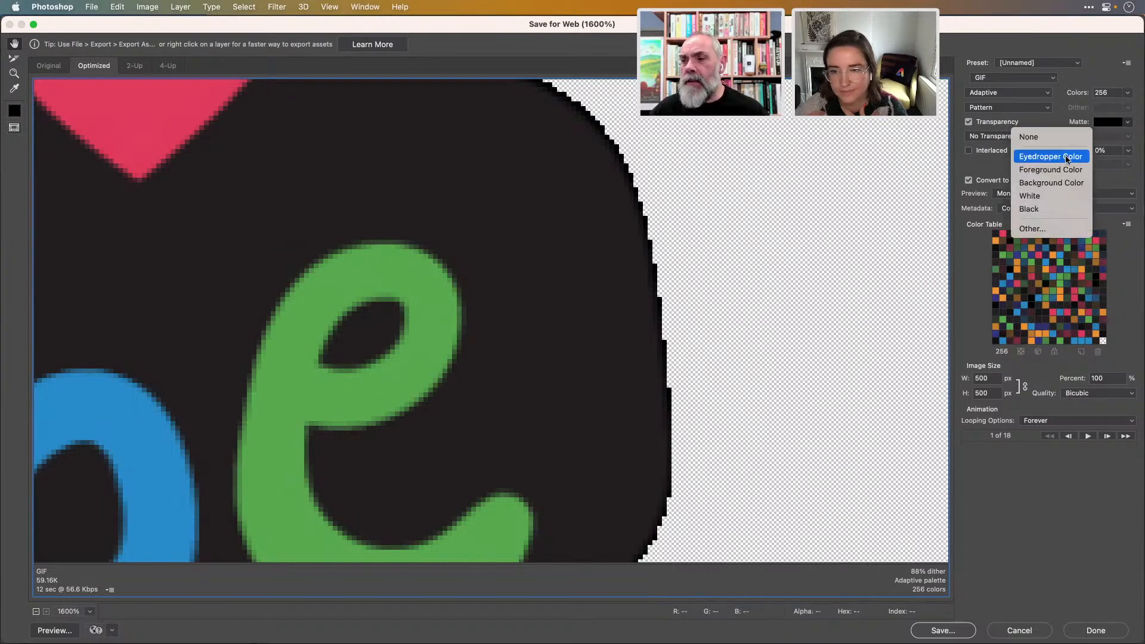
{"action": "left_click", "coordinate": [1067, 157]}
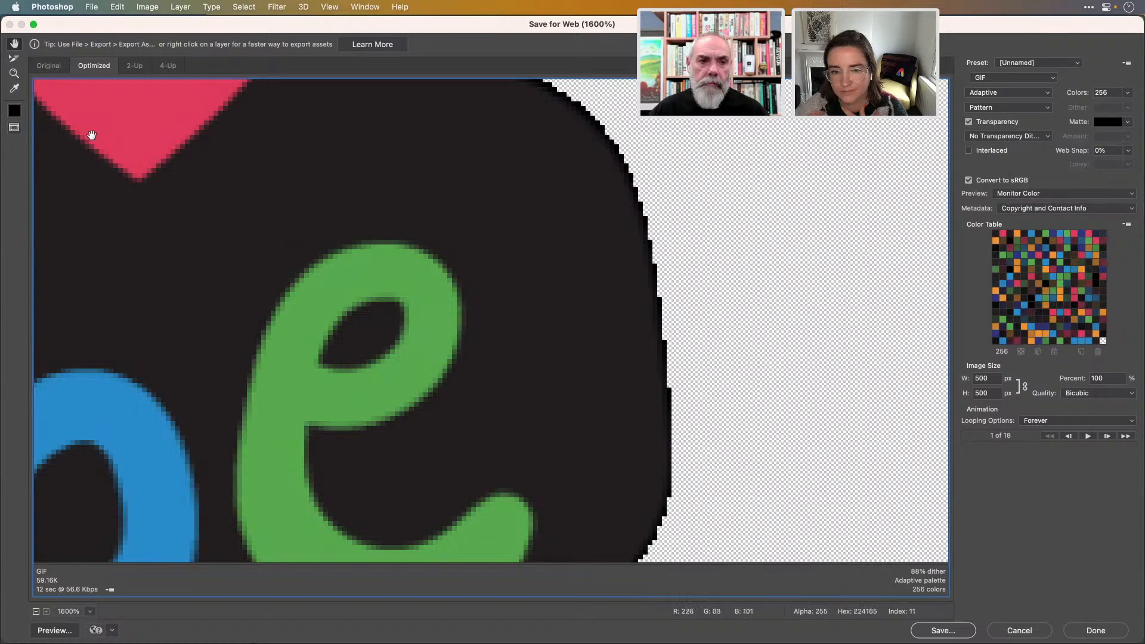
- Sample the sticker's dark background with the Eyedropper and set the GIF's matte to Eyedropper Color
{"action": "left_click", "coordinate": [14, 87]}
{"action": "left_click", "coordinate": [608, 243]}
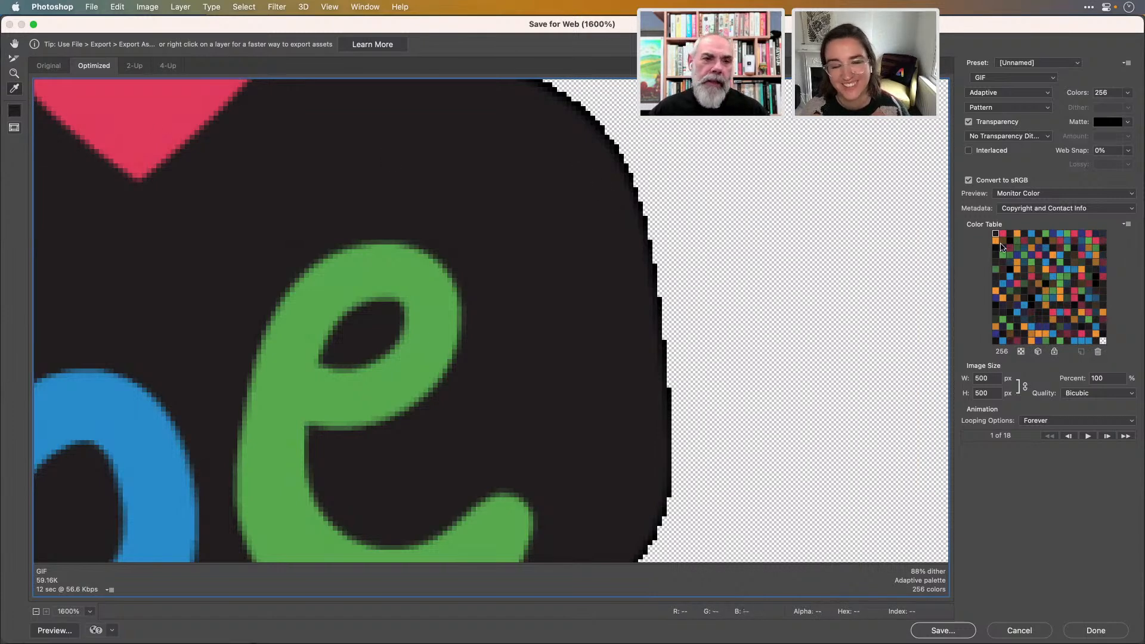
{"action": "left_click", "coordinate": [1126, 123]}
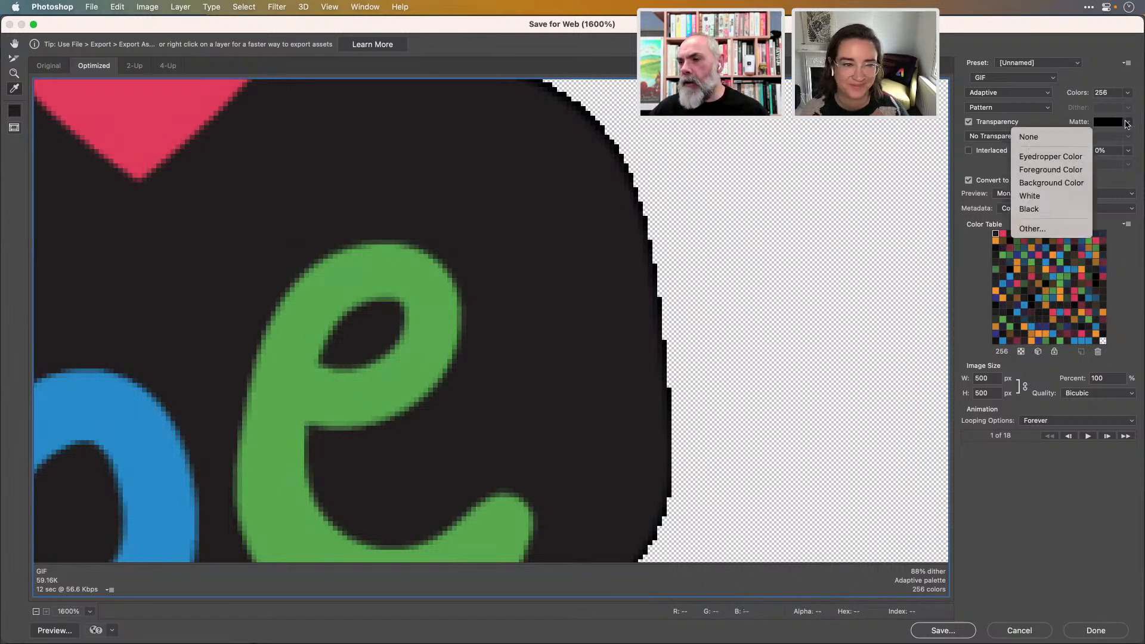
{"action": "left_click", "coordinate": [1073, 155]}
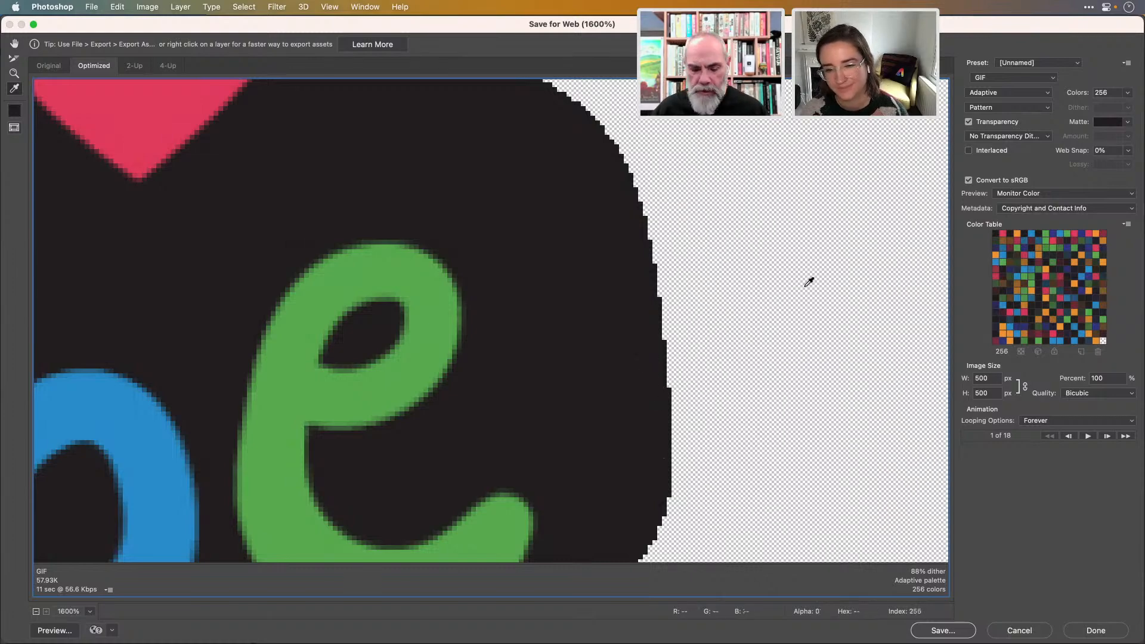
- Save the optimized GIF to the Desktop as adobeExpress.gif, replacing the existing file
{"action": "key", "text": "super+0"}
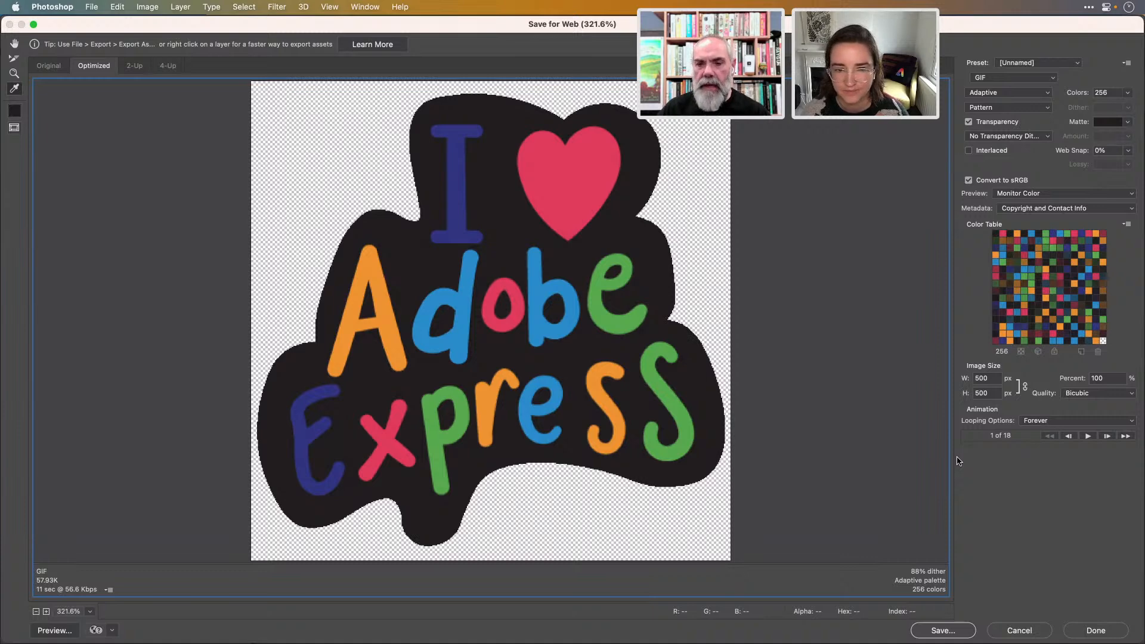
{"action": "key", "text": "super+minus"}
{"action": "key", "text": "super+minus"}
{"action": "key", "text": "super+minus"}
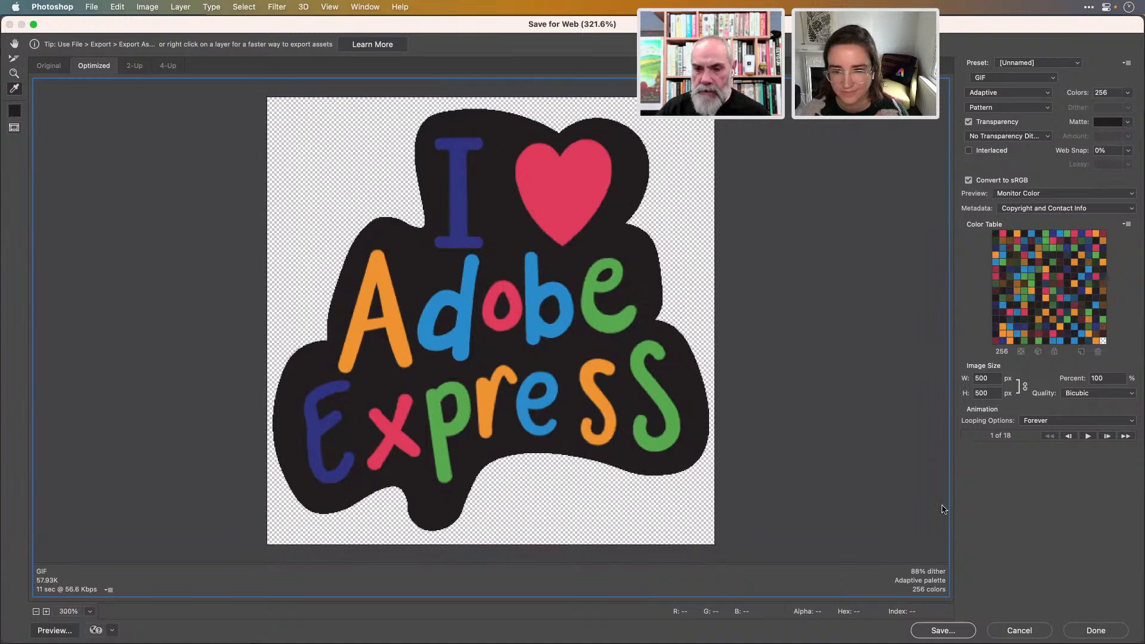
{"action": "key", "text": "super+minus"}
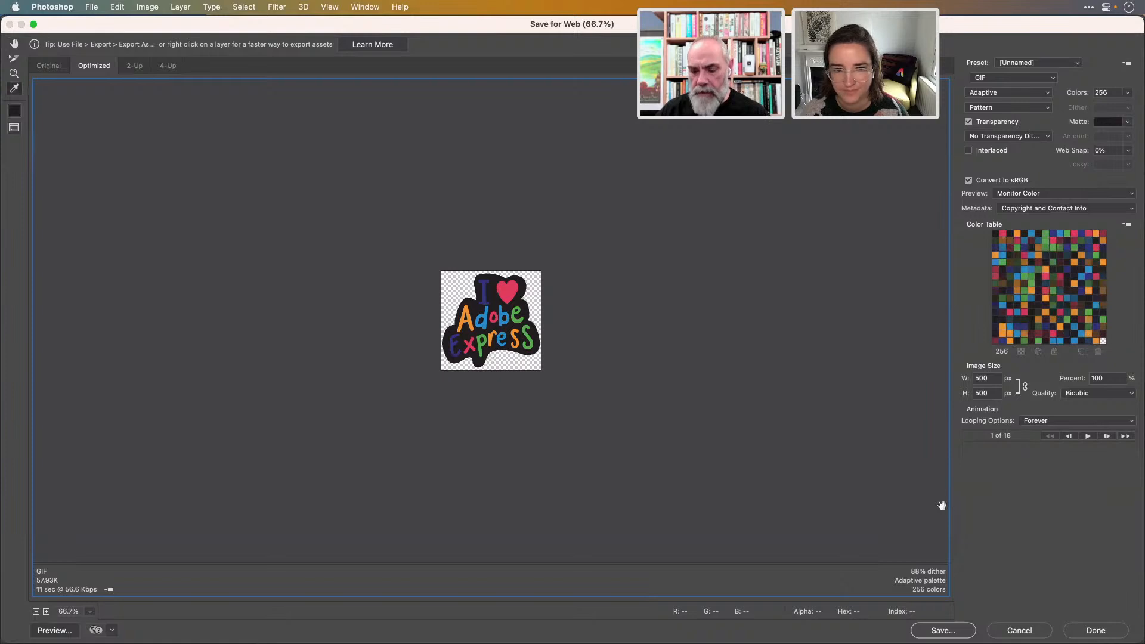
{"action": "key", "text": "super+plus"}
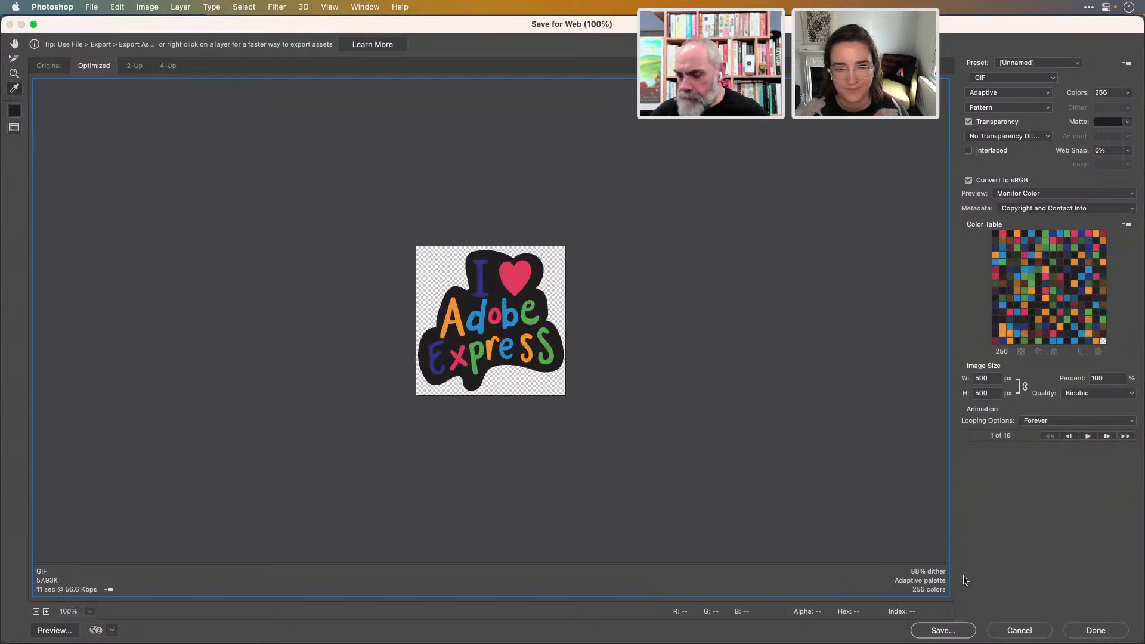
{"action": "left_click", "coordinate": [918, 630]}
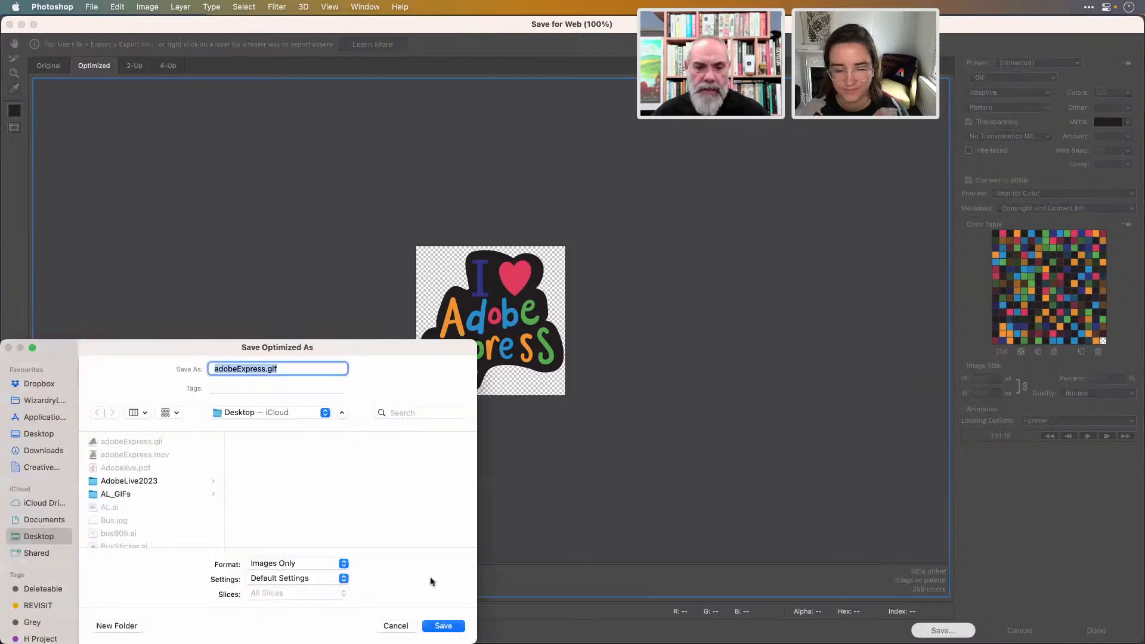
{"action": "left_click", "coordinate": [443, 625]}
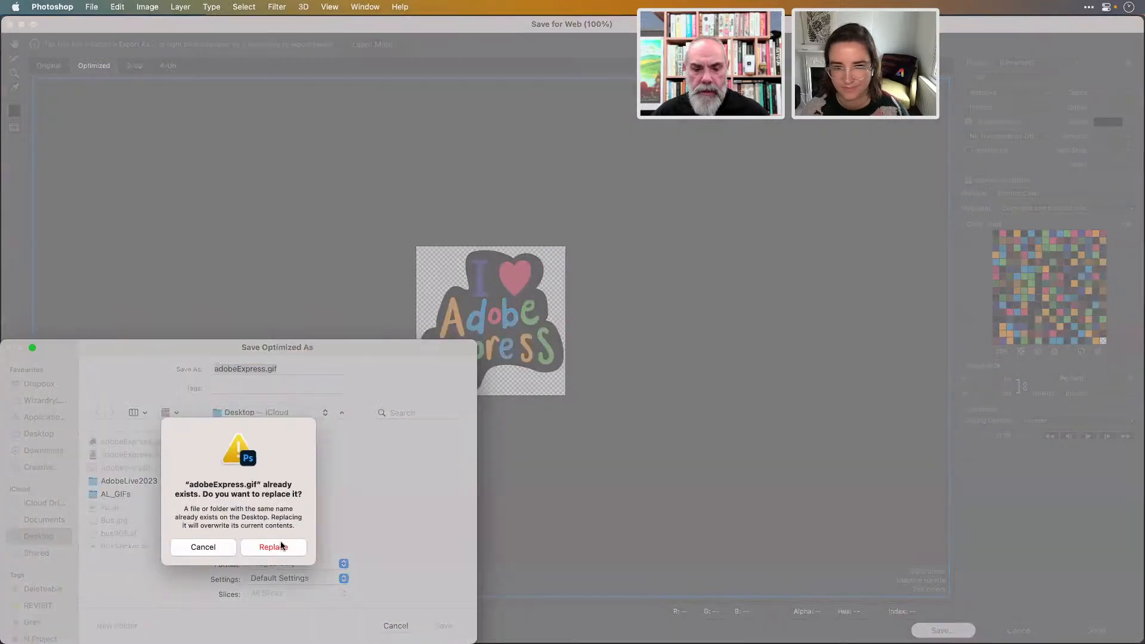
{"action": "left_click", "coordinate": [281, 546]}
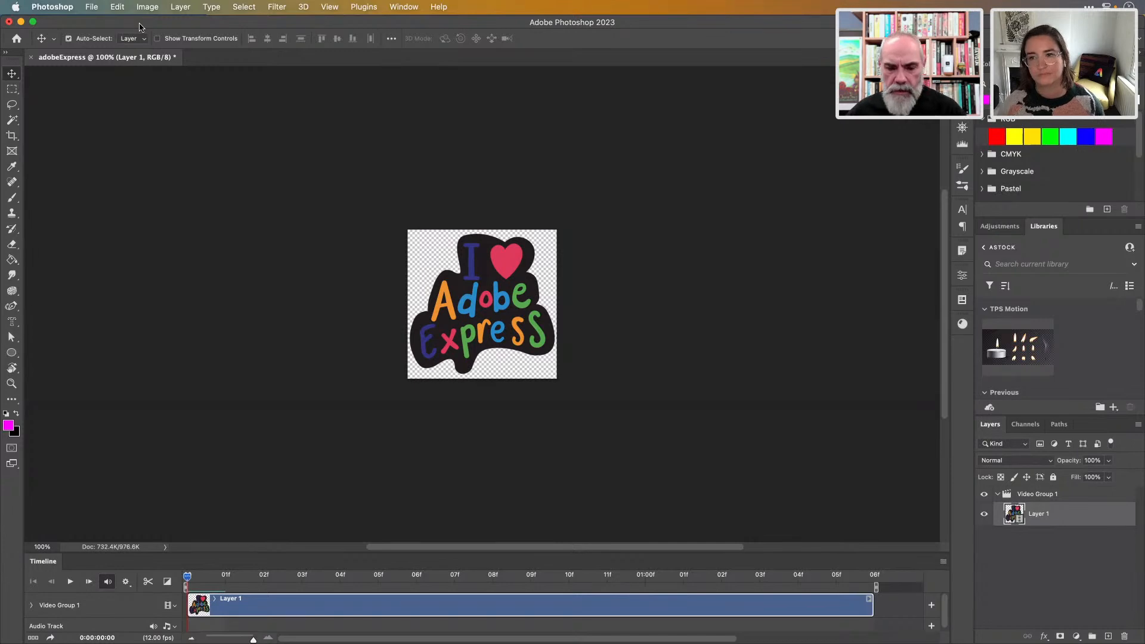
- Switch to Illustrator and bring up the AdobeLiveLizTony.ai document
{"action": "key", "text": "super+Tab"}
{"action": "key", "text": "super+Tab"}
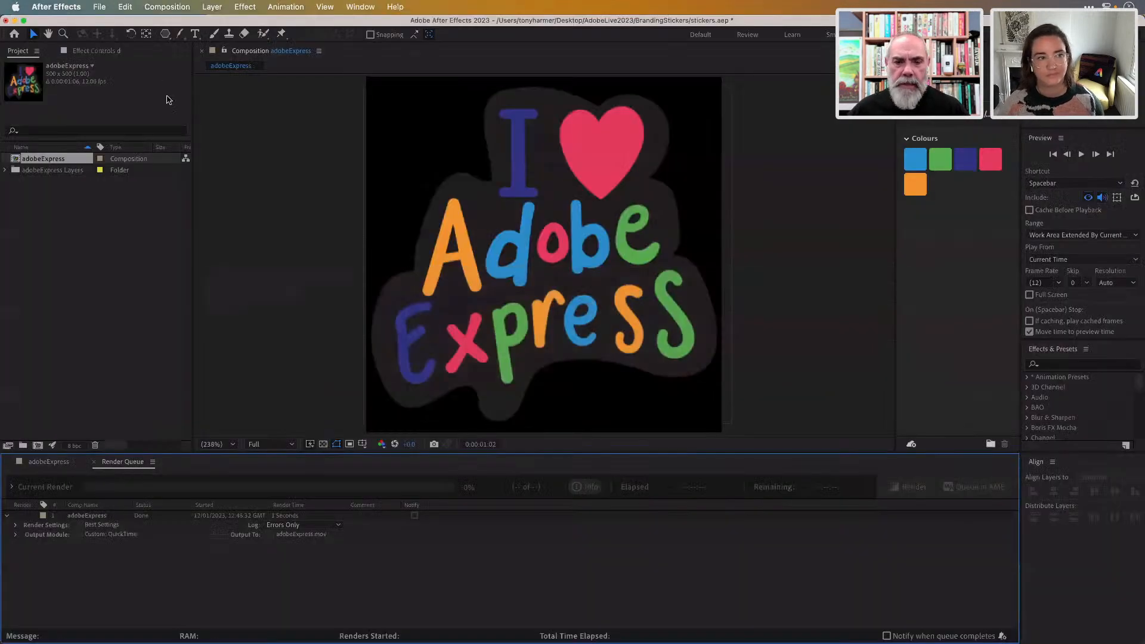
{"action": "key", "text": "super+Tab"}
{"action": "key", "text": "super+Tab"}
{"action": "key", "text": "super+Tab"}
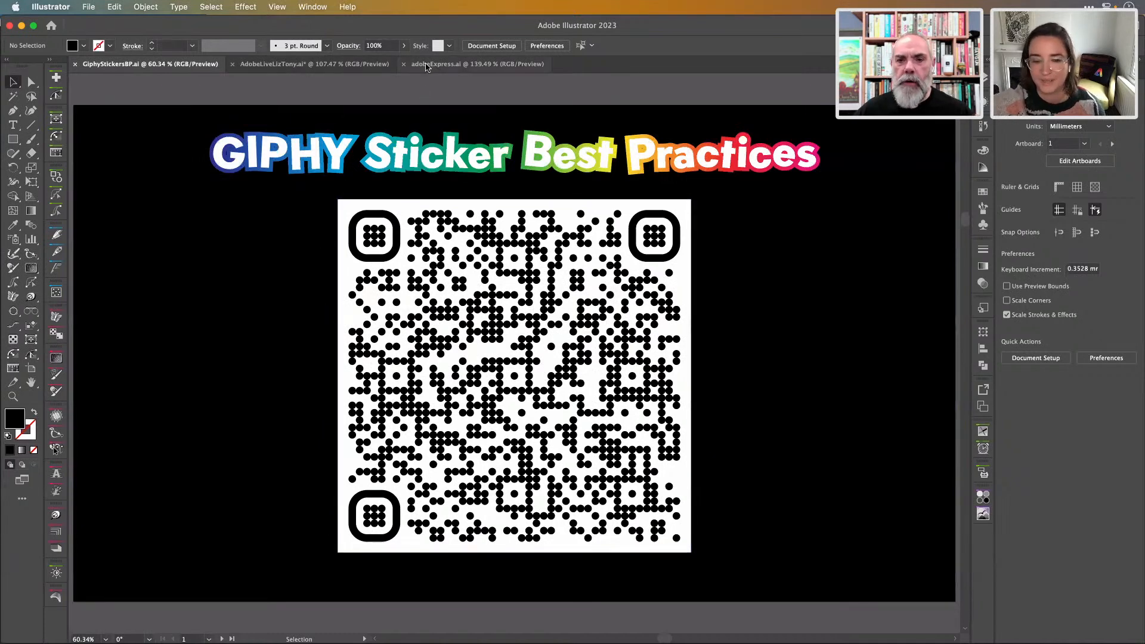
{"action": "left_click", "coordinate": [348, 65]}
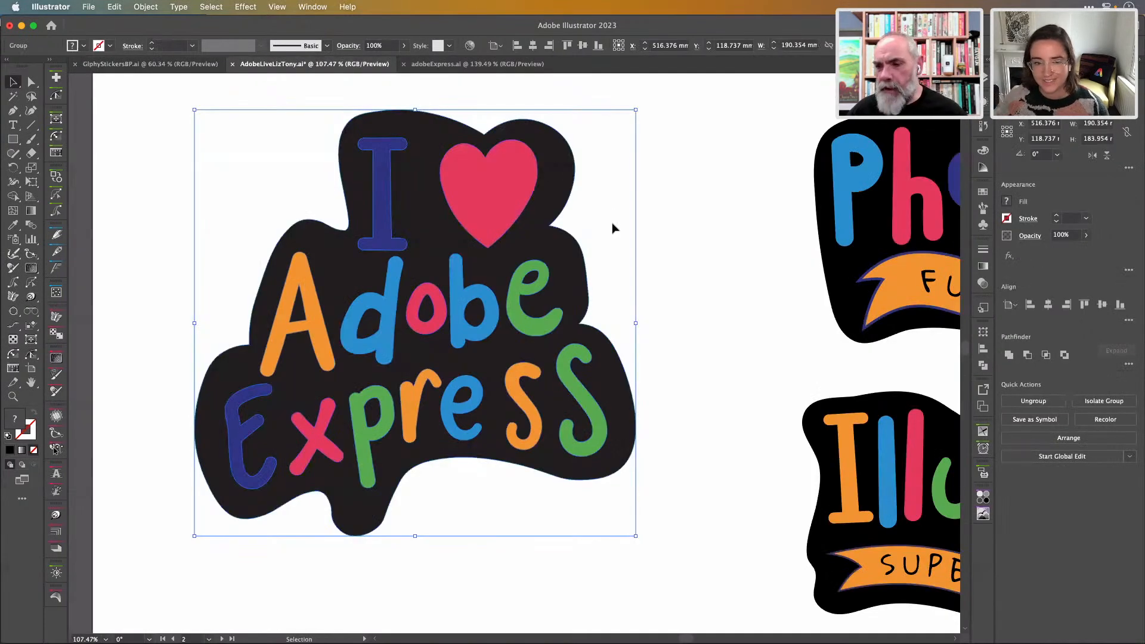
- Select the "BOSS LEVEL" lettering with the orange "Ai" circle and copy it
{"action": "scroll", "coordinate": [613, 227], "scroll_direction": "right", "scroll_amount": 15}
{"action": "scroll", "coordinate": [613, 227], "scroll_direction": "down", "scroll_amount": 4}
{"action": "scroll", "coordinate": [613, 227], "scroll_direction": "right", "scroll_amount": 8}
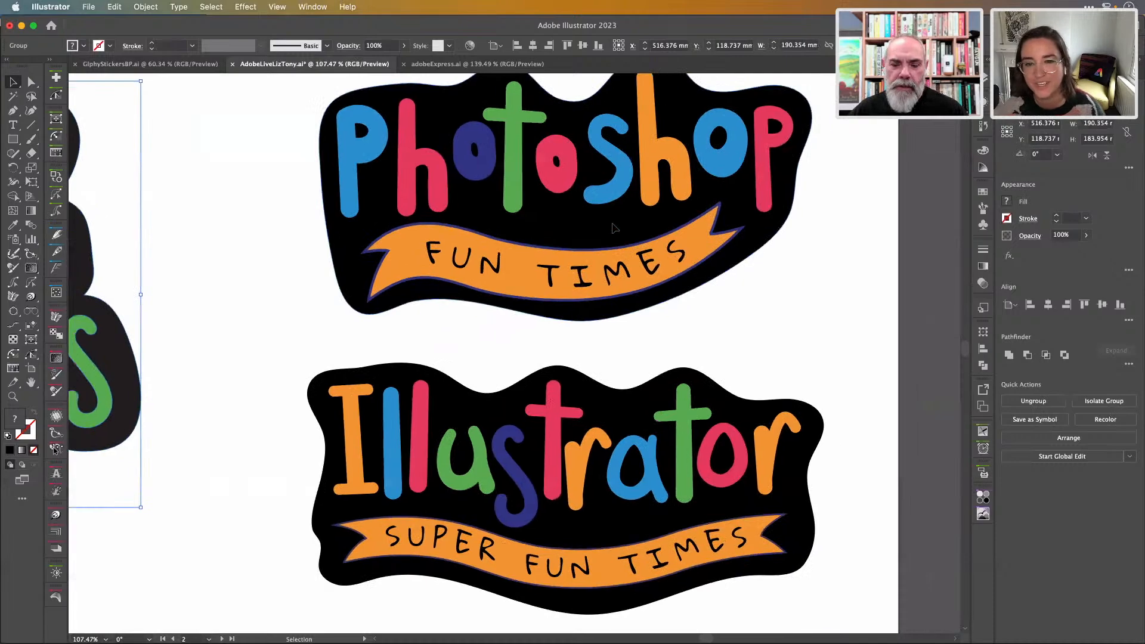
{"action": "scroll", "coordinate": [613, 227], "scroll_direction": "up", "scroll_amount": 2}
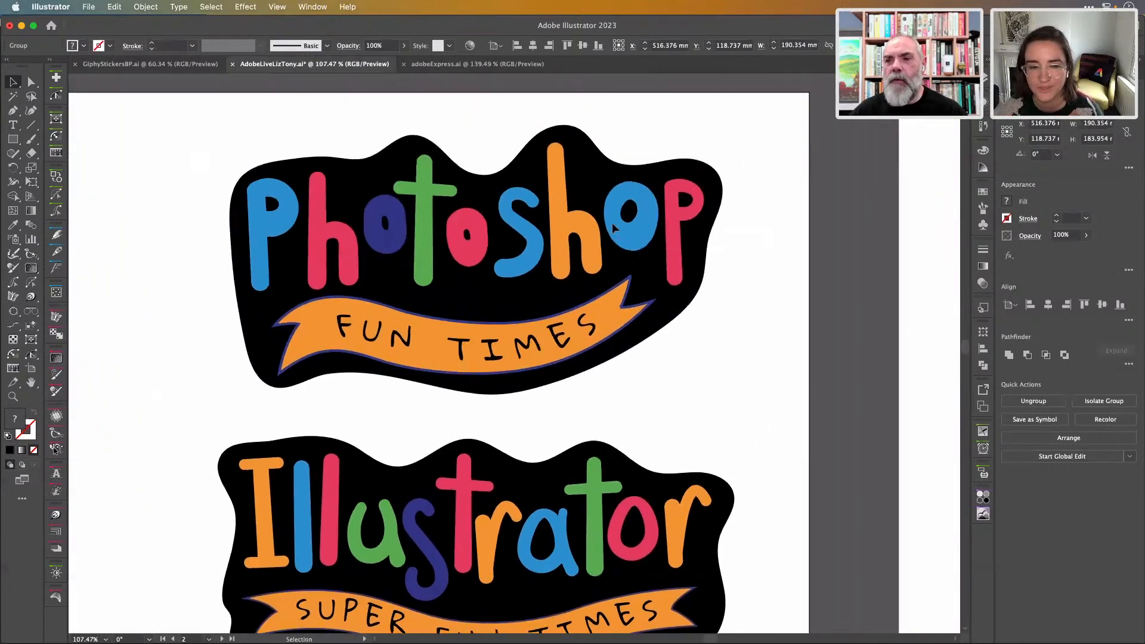
{"action": "scroll", "coordinate": [613, 227], "scroll_direction": "right", "scroll_amount": 20}
{"action": "scroll", "coordinate": [614, 228], "scroll_direction": "right", "scroll_amount": 20}
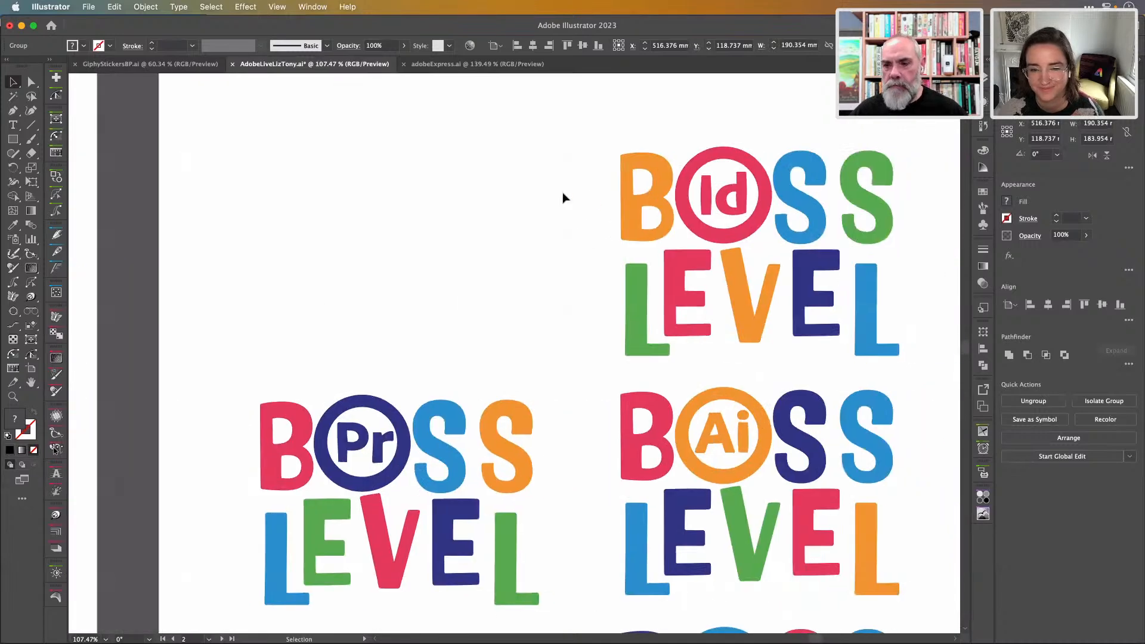
{"action": "scroll", "coordinate": [582, 358], "scroll_direction": "down", "scroll_amount": 3}
{"action": "scroll", "coordinate": [583, 357], "scroll_direction": "down", "scroll_amount": 2}
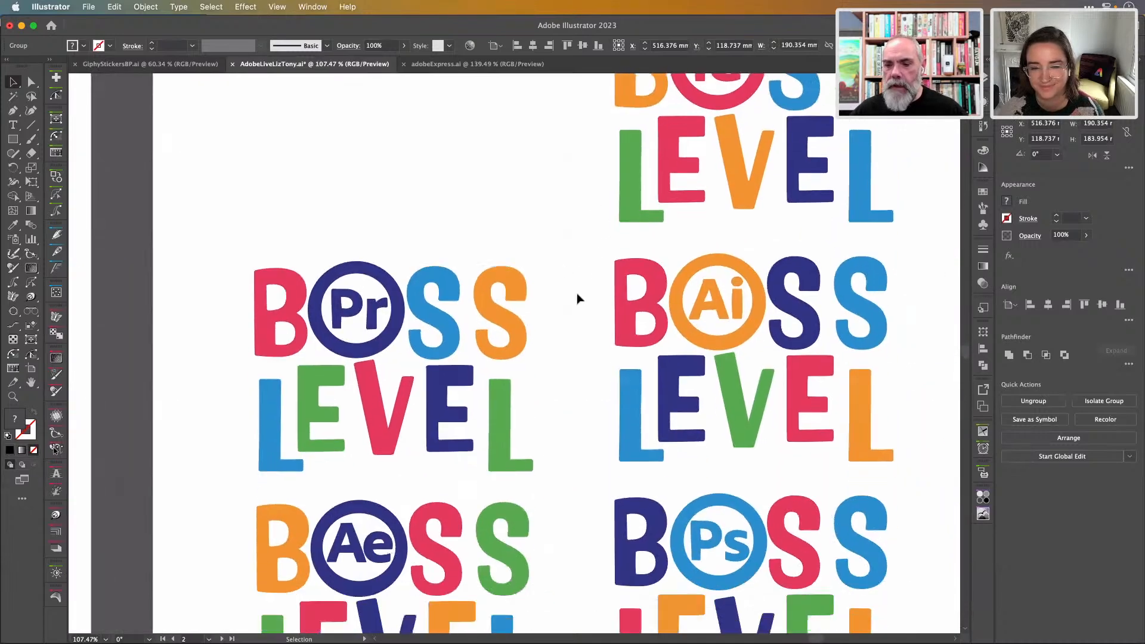
{"action": "left_click_drag", "start_coordinate": [588, 253], "coordinate": [918, 479]}
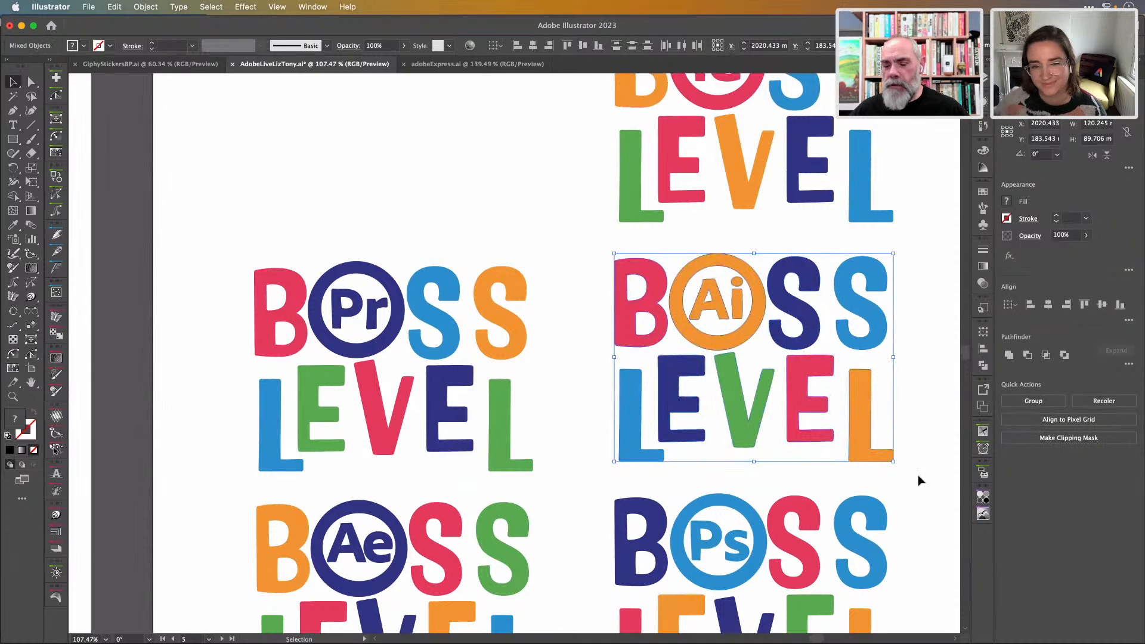
{"action": "key", "text": "a"}
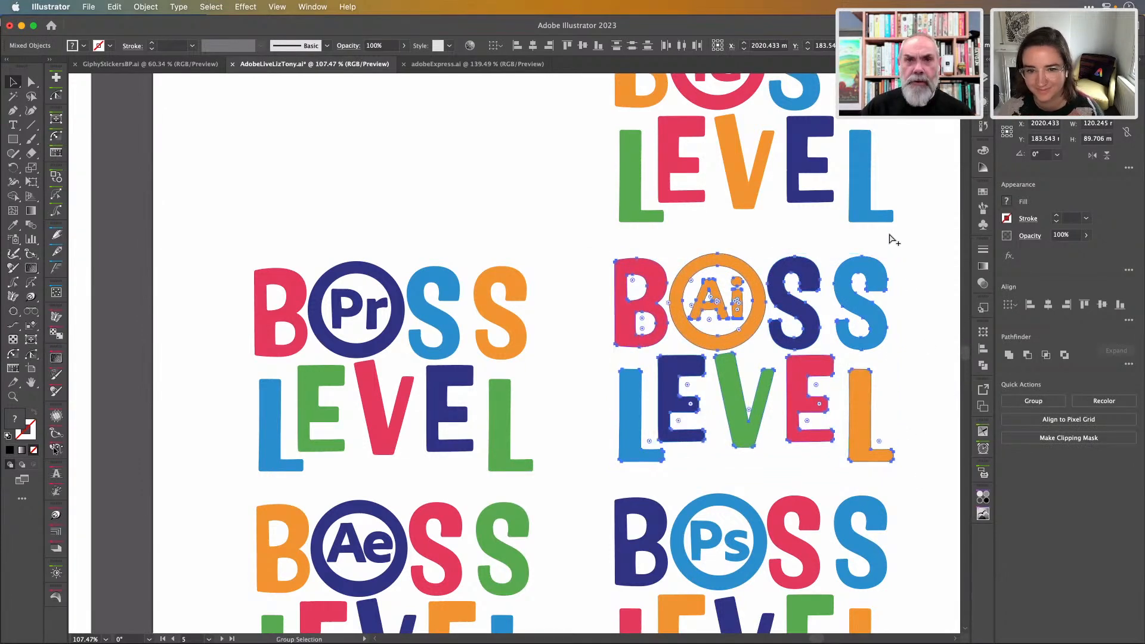
- Paste the "BOSS LEVEL" artwork into a new document and enlarge it proportionally to about 425 × 317 px
{"action": "key", "text": "alt+super+n"}
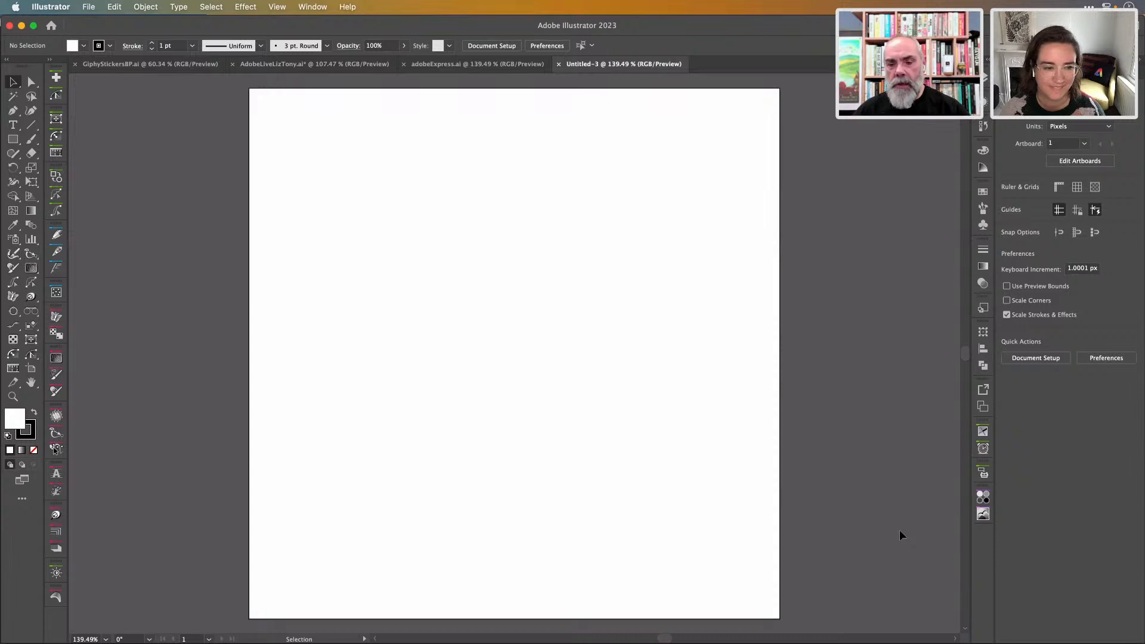
{"action": "key", "text": "super+v"}
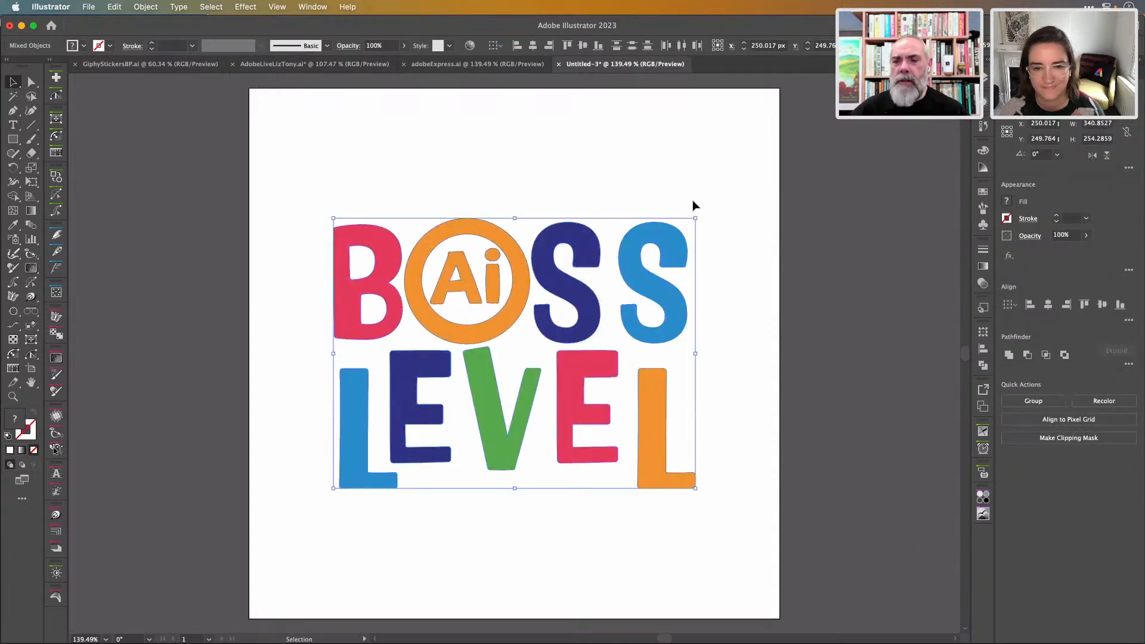
{"action": "mouse_move", "coordinate": [696, 218]}
{"action": "left_mouse_down"}
{"action": "mouse_move", "coordinate": [761, 158]}
{"action": "mouse_move", "coordinate": [710, 202]}
{"action": "left_mouse_up"}
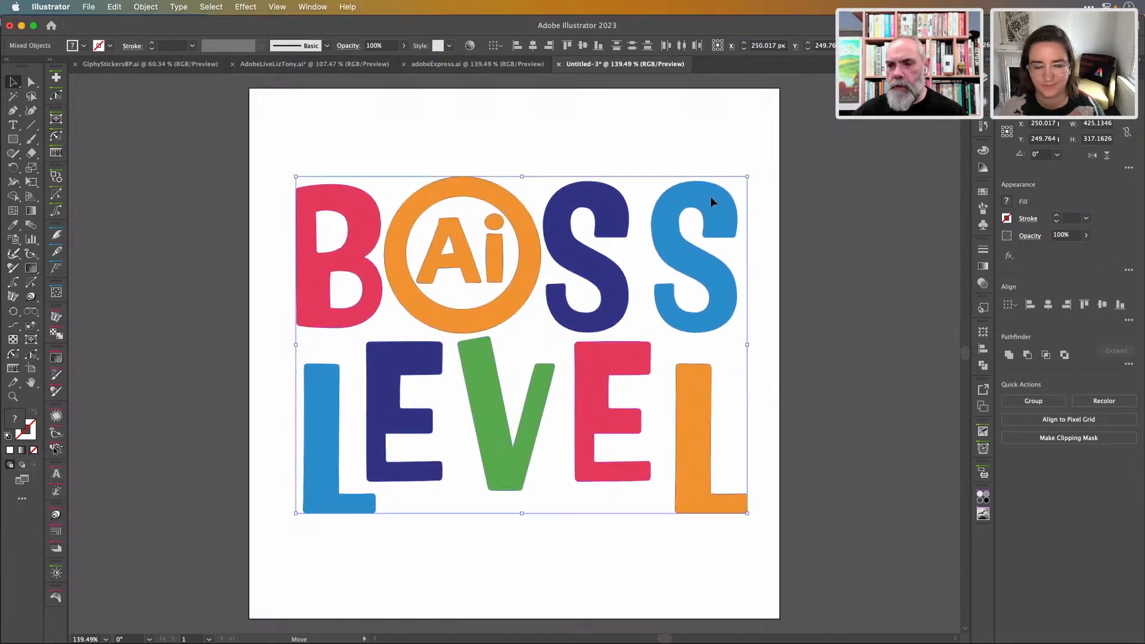
{"action": "left_click", "coordinate": [803, 210]}
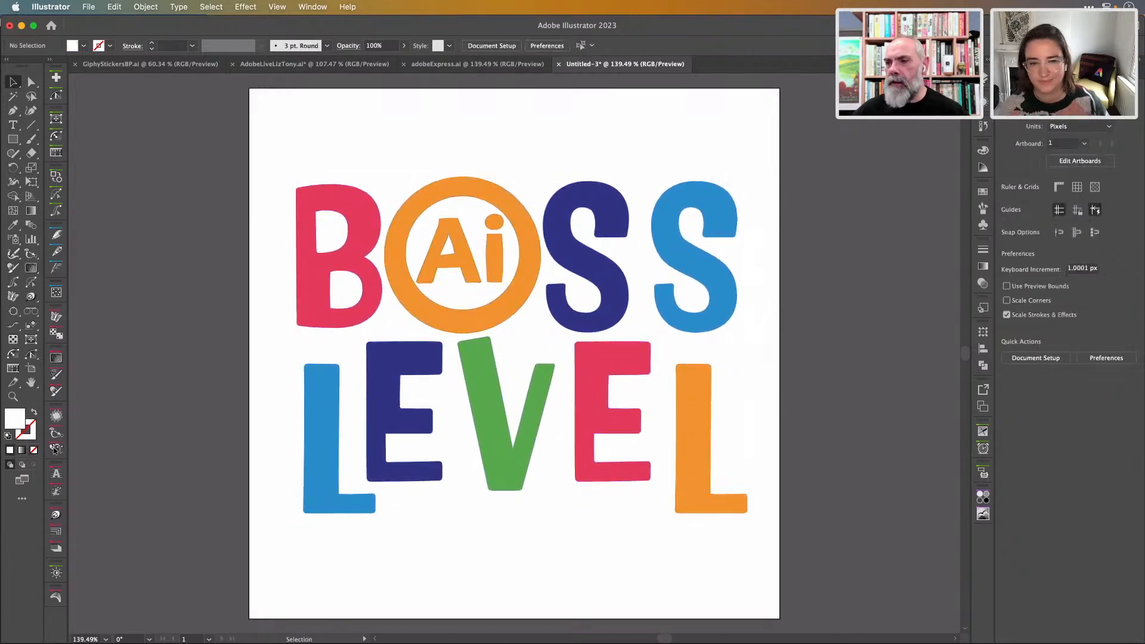
- Select all of the "BOSS LEVEL" artwork and release its objects to separate layers using the Sequence option
{"action": "key", "text": "F7"}
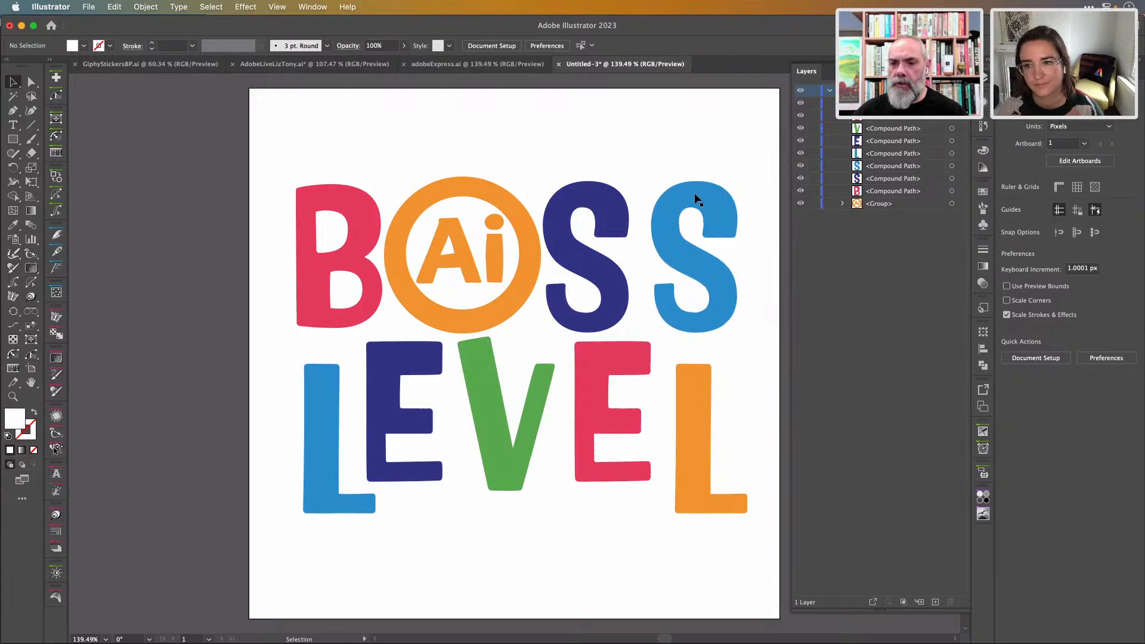
{"action": "left_click", "coordinate": [329, 198]}
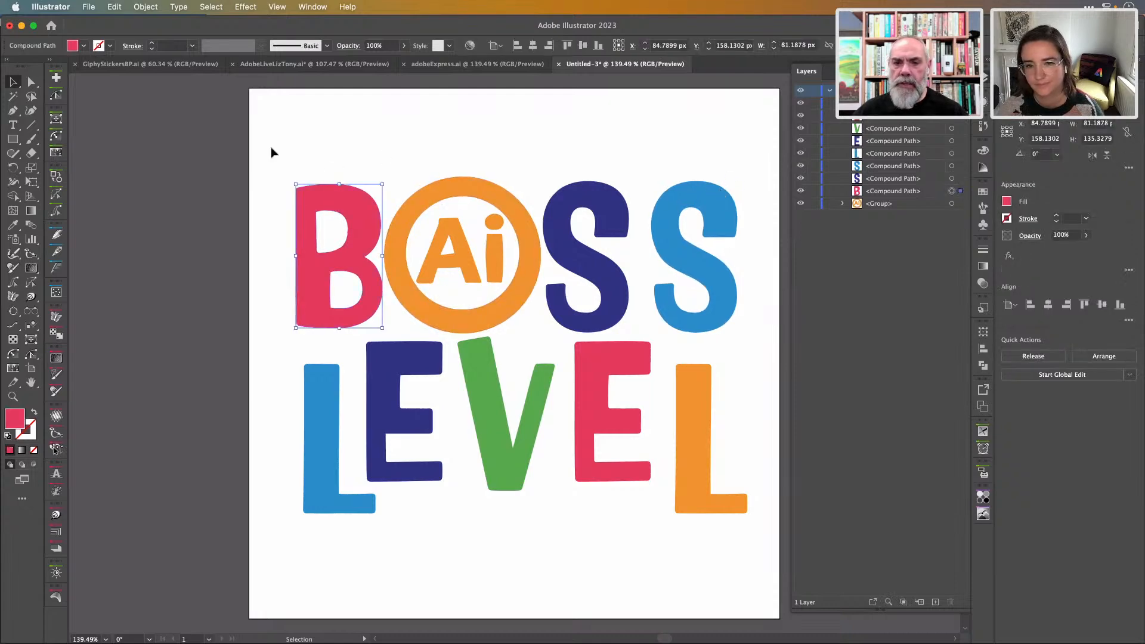
{"action": "left_click_drag", "start_coordinate": [271, 150], "coordinate": [767, 576]}
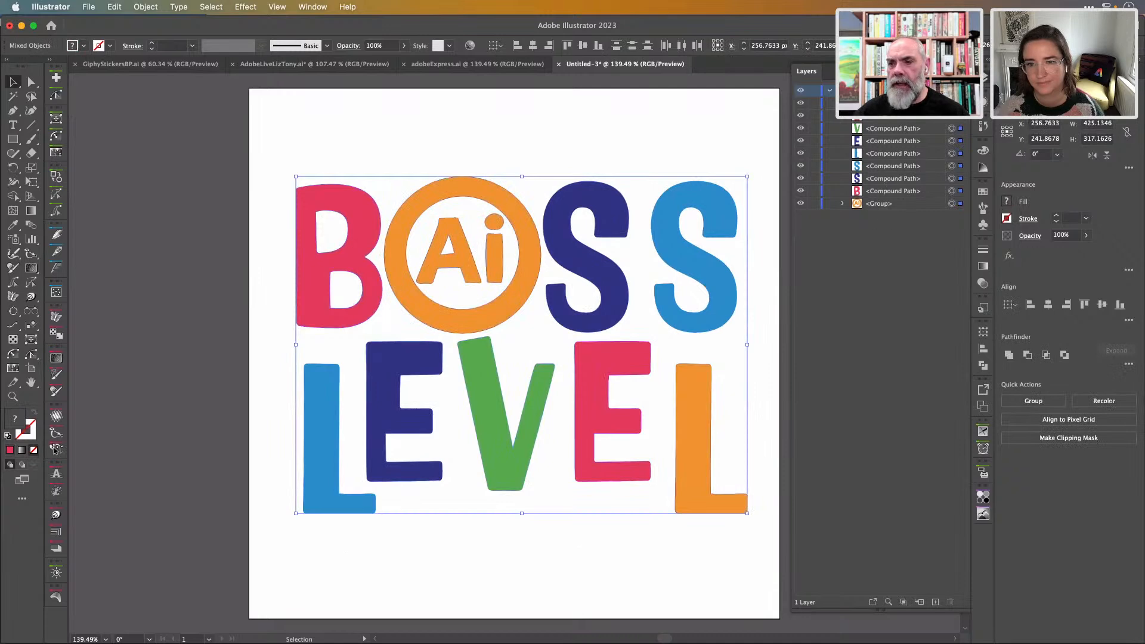
{"action": "left_click", "coordinate": [963, 71]}
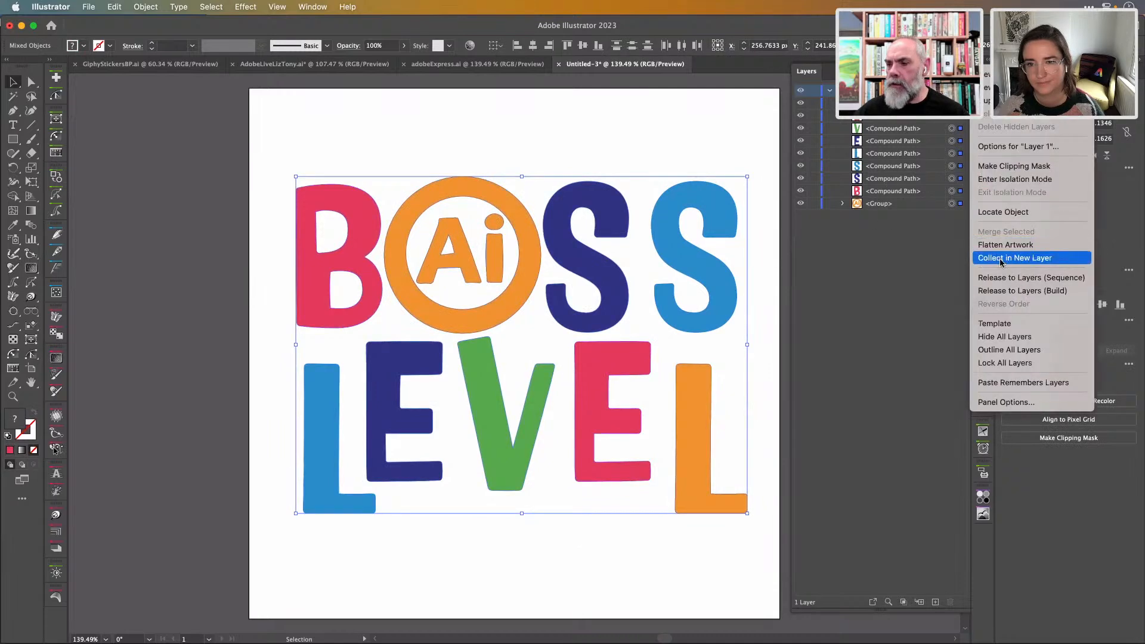
{"action": "left_click", "coordinate": [998, 278]}
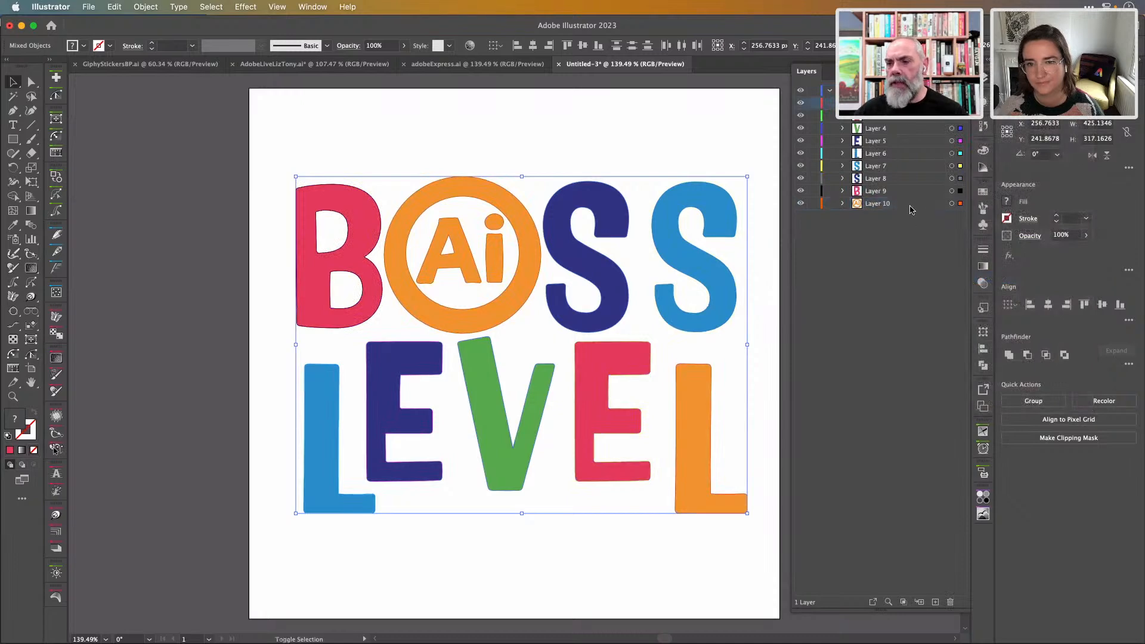
- Move the released sublayers, down to Layer 10, out of Layer 1 to the top level and delete the empty Layer 1
{"action": "left_click", "coordinate": [909, 204], "text": "shift"}
{"action": "left_click_drag", "start_coordinate": [894, 106], "coordinate": [894, 89]}
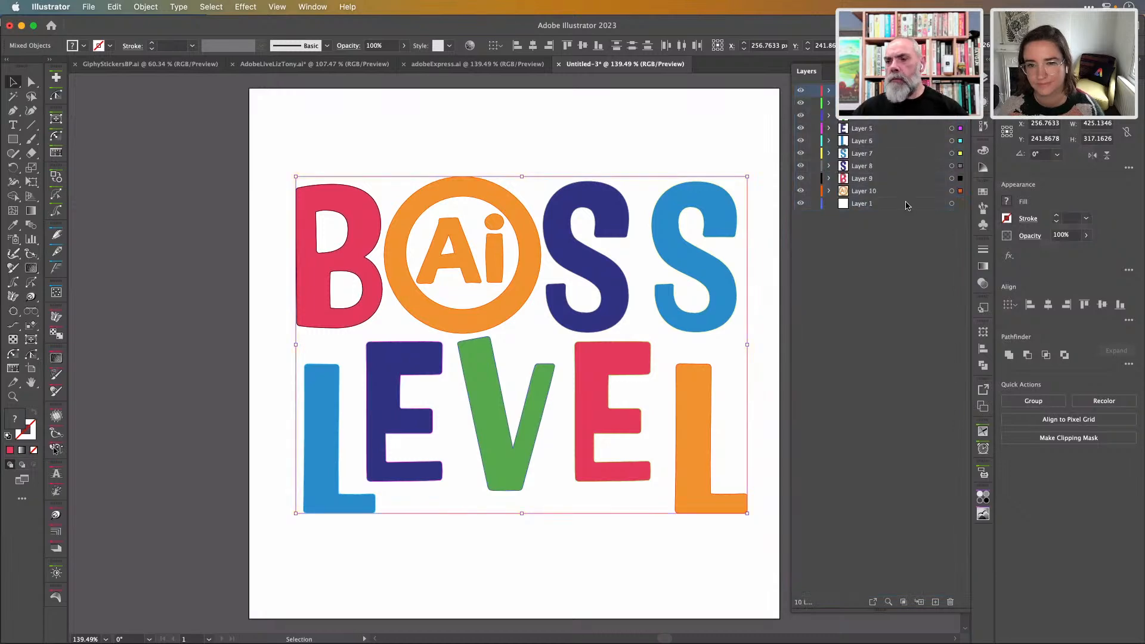
{"action": "left_click", "coordinate": [905, 205]}
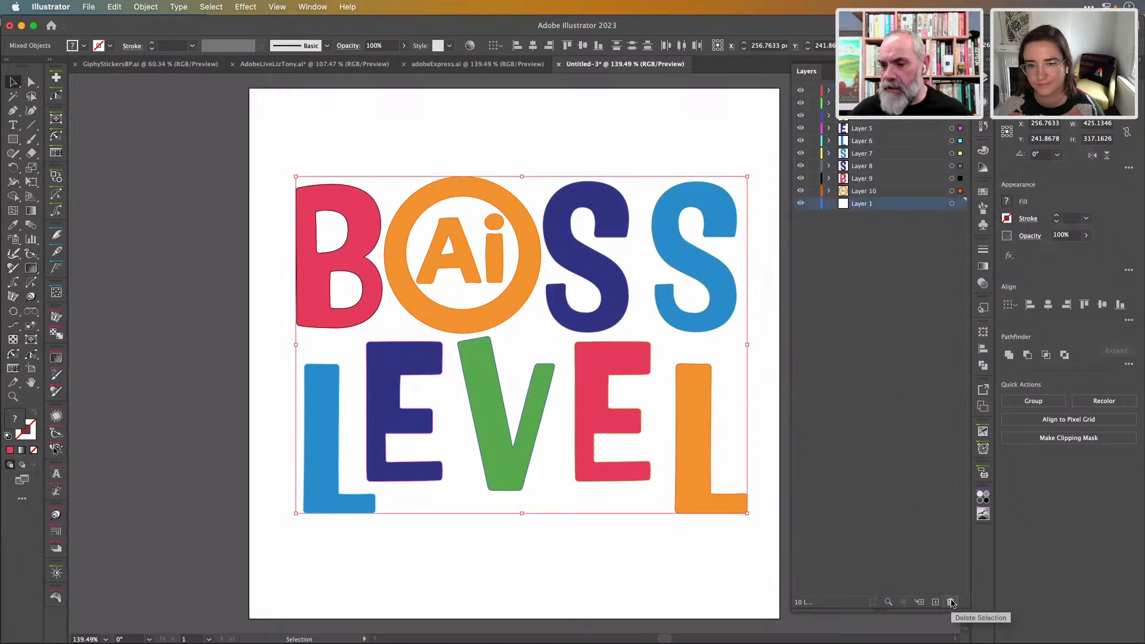
{"action": "left_click", "coordinate": [951, 602]}
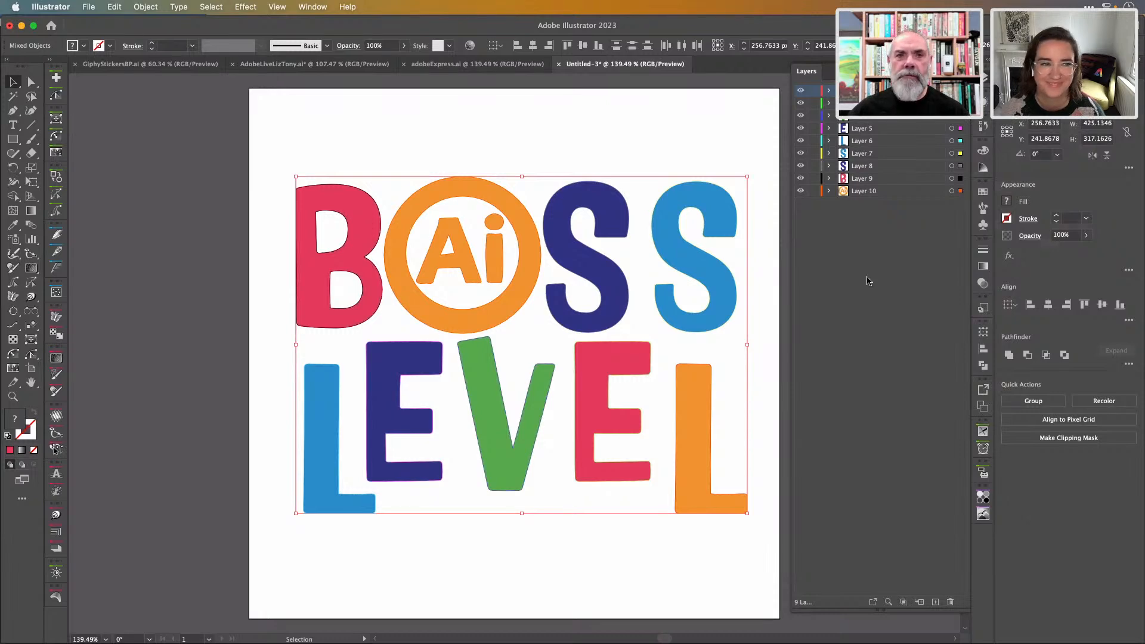
- Rename the layer with the orange "Ai" circle as Mnem and the layer with the red B as B
{"action": "left_click", "coordinate": [891, 195]}
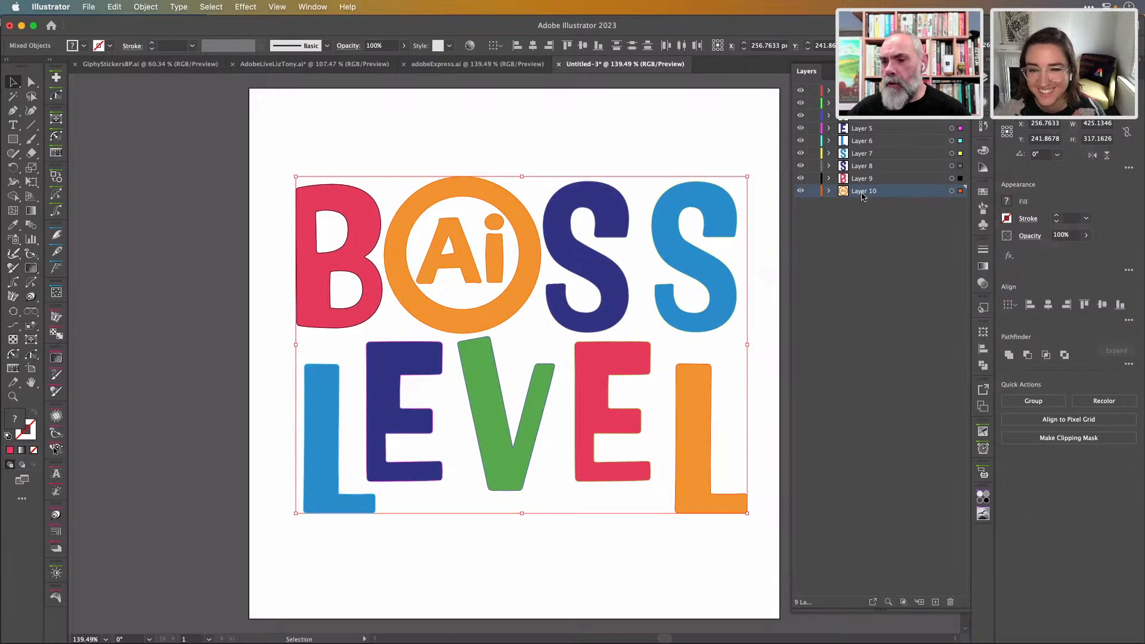
{"action": "double_click", "coordinate": [862, 192]}
{"action": "type", "text": "Mnem"}
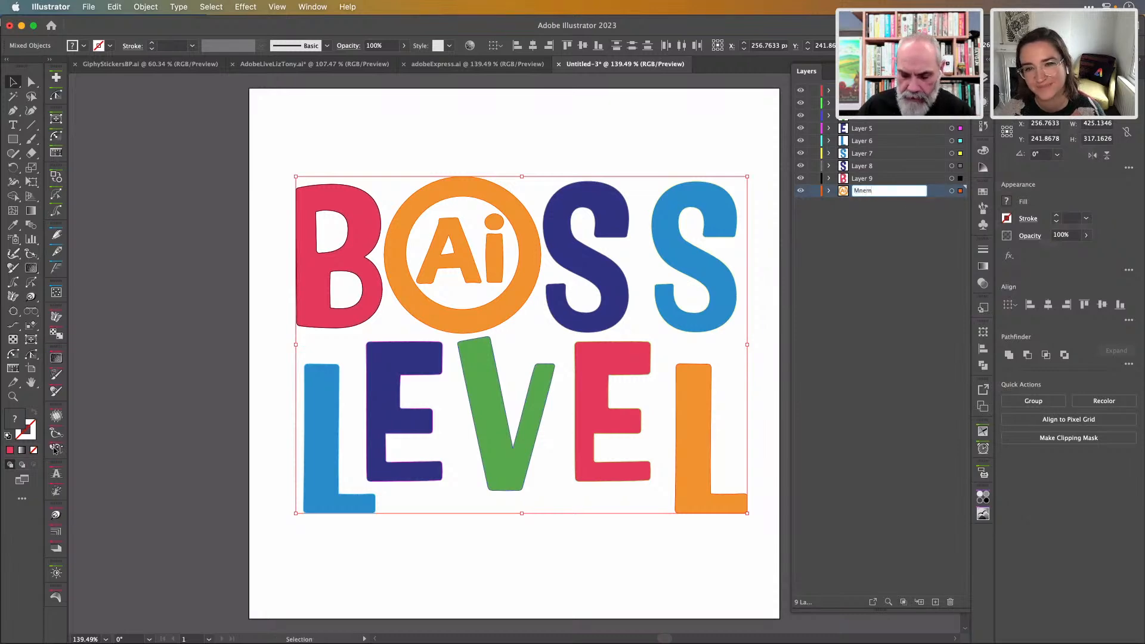
{"action": "key", "text": "Return"}
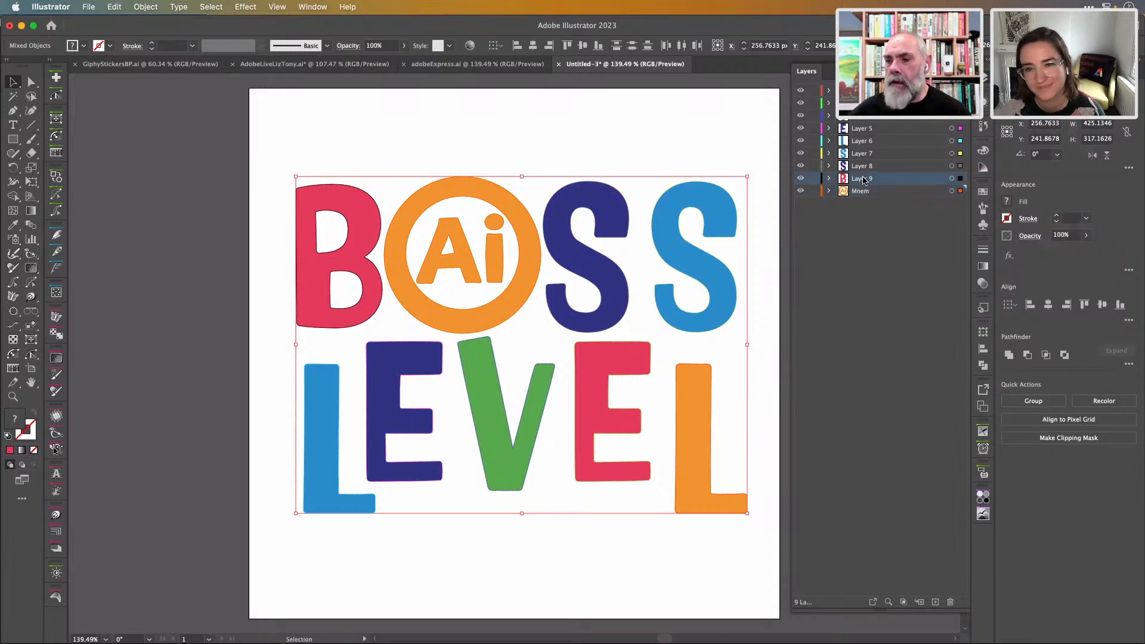
{"action": "double_click", "coordinate": [863, 179]}
{"action": "type", "text": "B"}
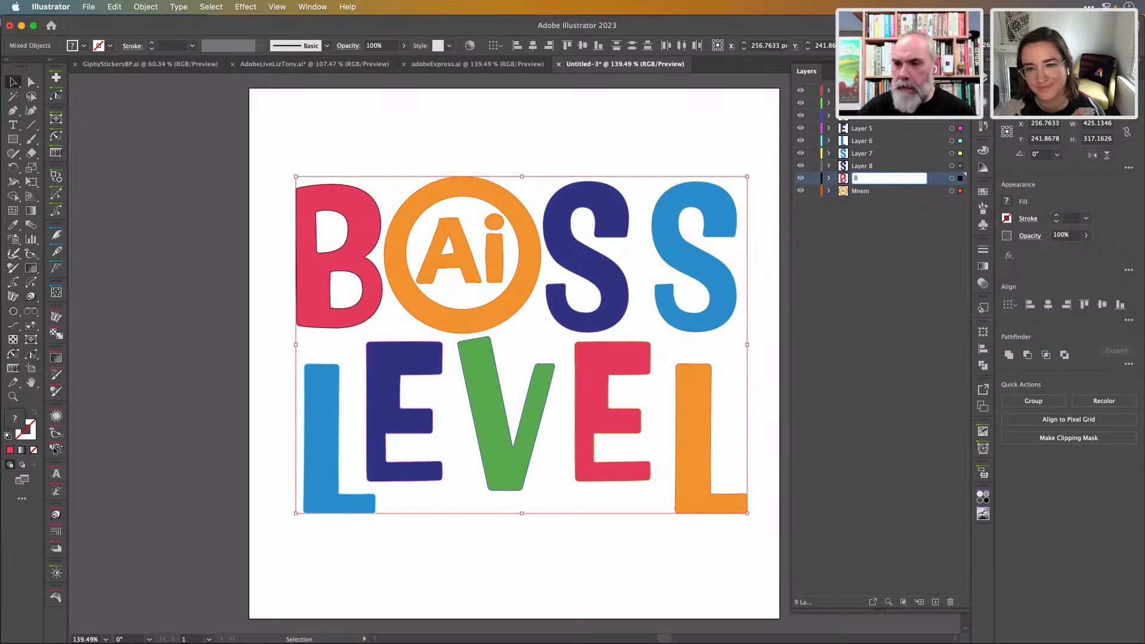
- Rename the dark blue S layer as S and the light blue S layer as S1
{"action": "left_click", "coordinate": [867, 170]}
{"action": "double_click", "coordinate": [865, 170]}
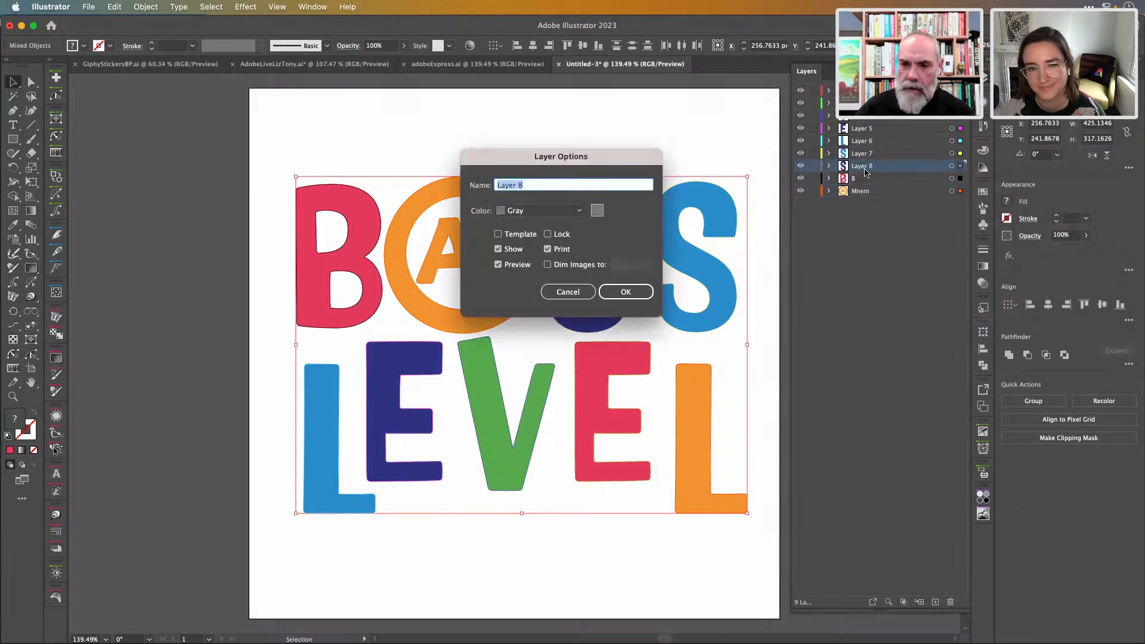
{"action": "type", "text": "S"}
{"action": "key", "text": "Return"}
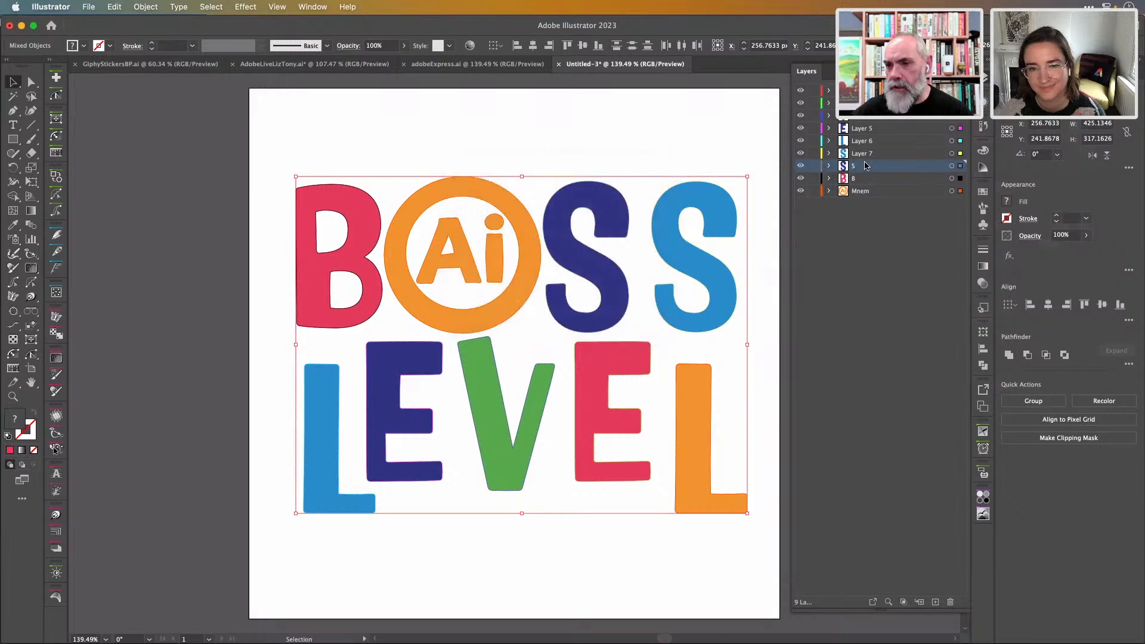
{"action": "double_click", "coordinate": [867, 154]}
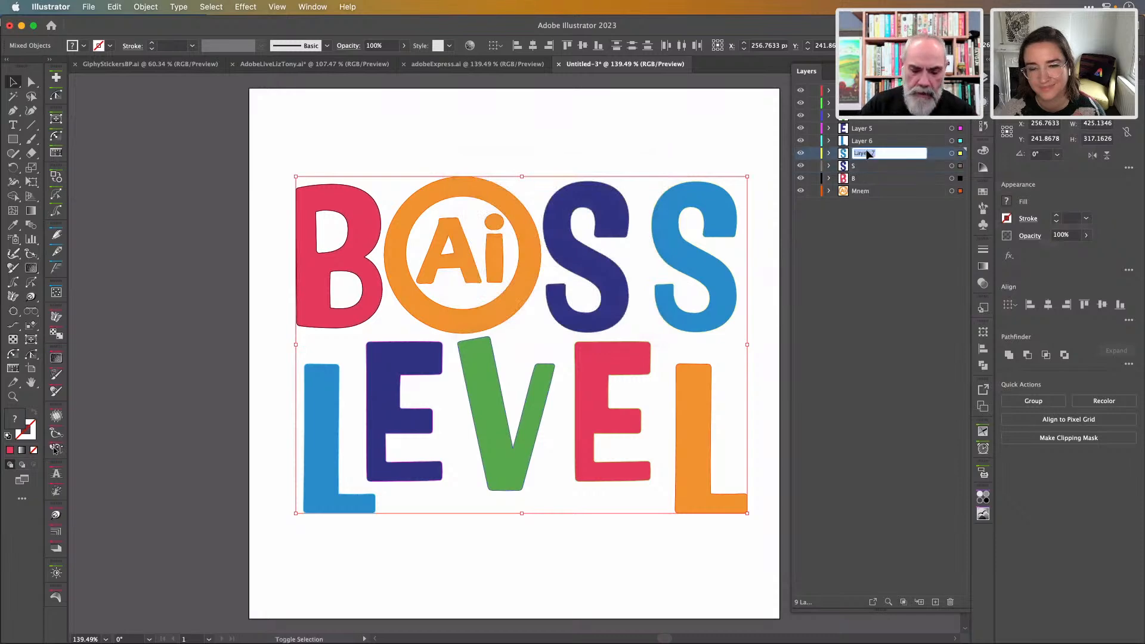
{"action": "type", "text": "S"}
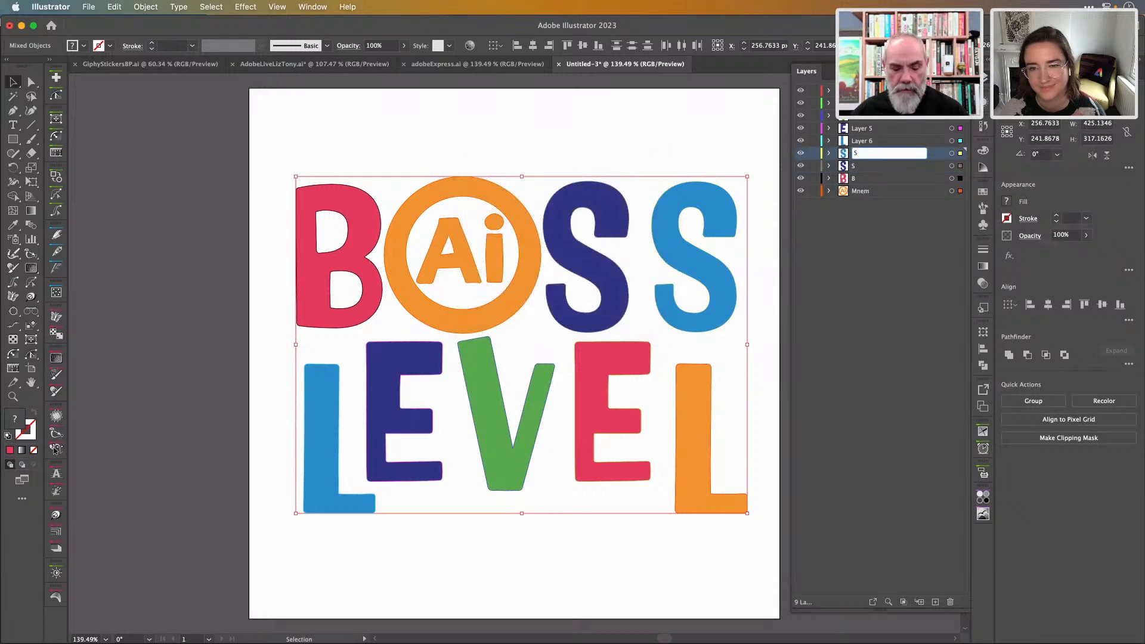
{"action": "type", "text": "1"}
{"action": "key", "text": "Return"}
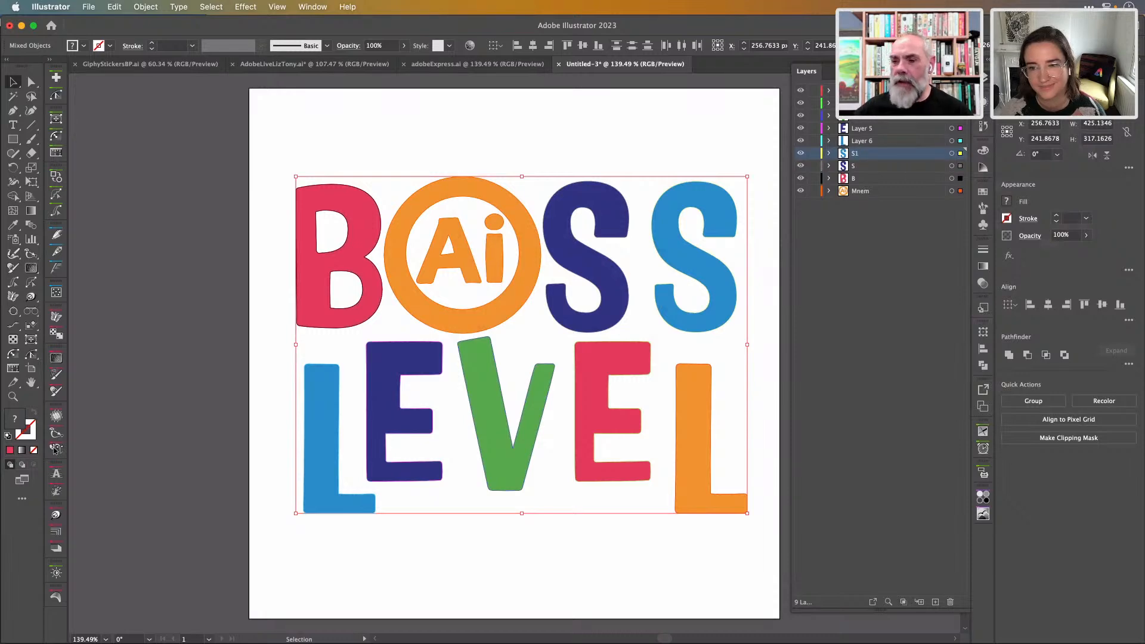
- Rename the light blue L layer as L and the dark blue E layer as E
{"action": "double_click", "coordinate": [859, 141]}
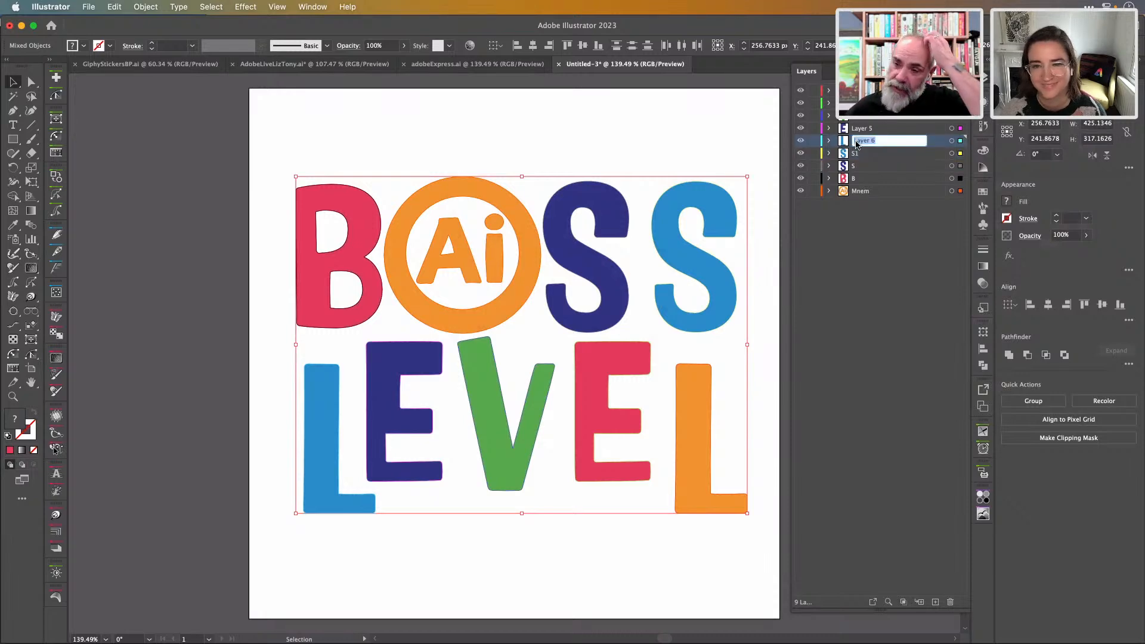
{"action": "type", "text": "L"}
{"action": "key", "text": "Return"}
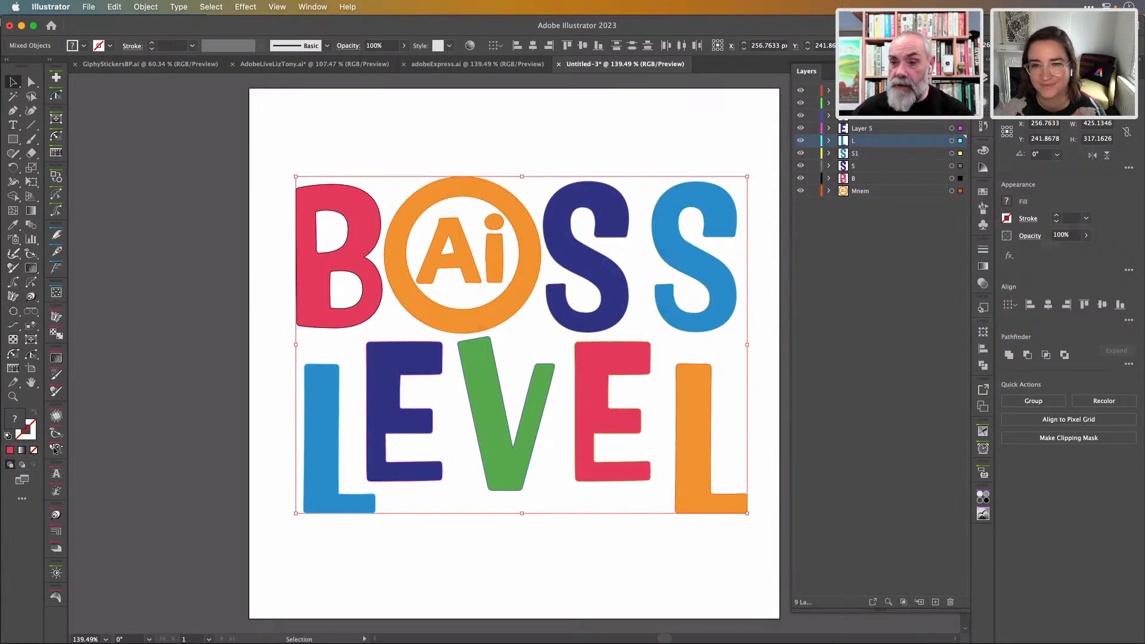
{"action": "double_click", "coordinate": [859, 130]}
{"action": "type", "text": "E"}
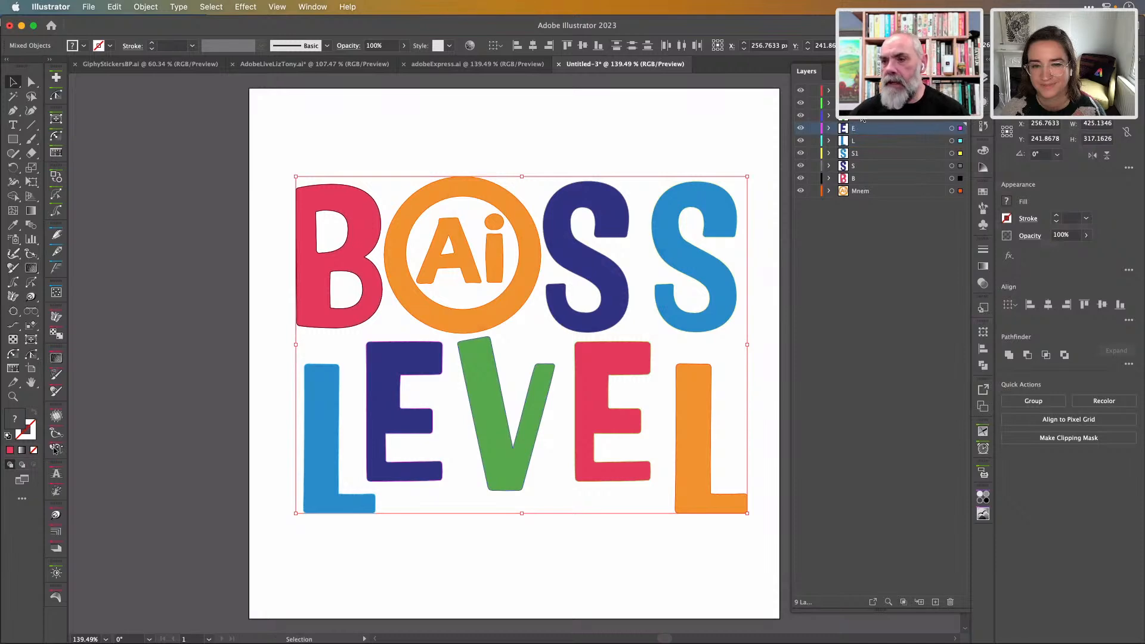
- Rename the three remaining layers above layer E after the letters of "LEVEL" they contain
{"action": "double_click", "coordinate": [862, 117]}
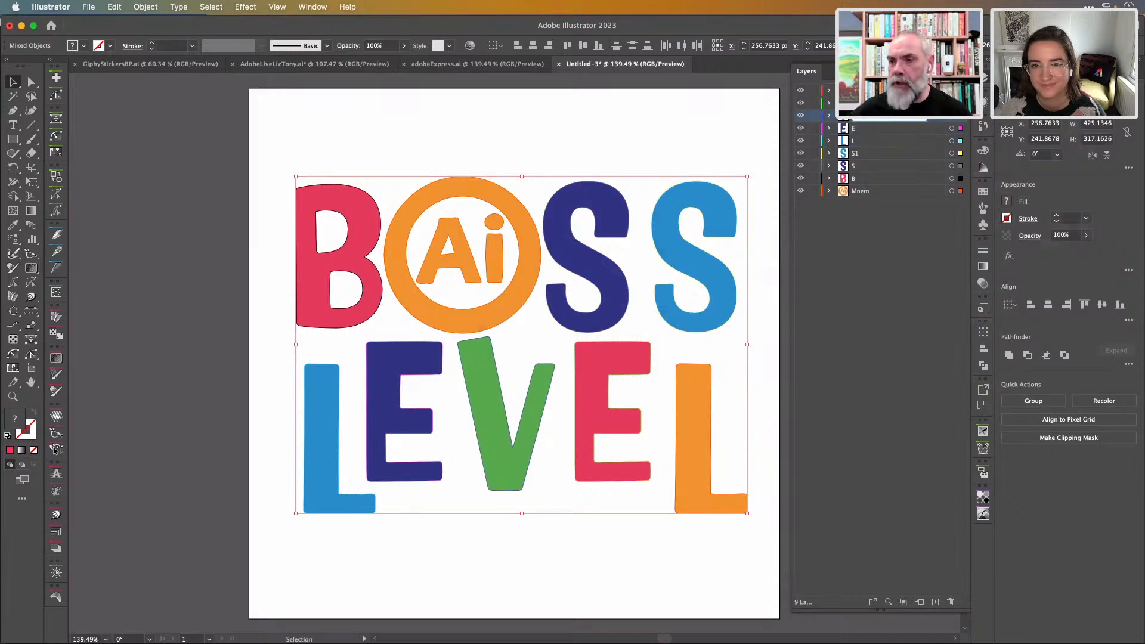
{"action": "double_click", "coordinate": [860, 104]}
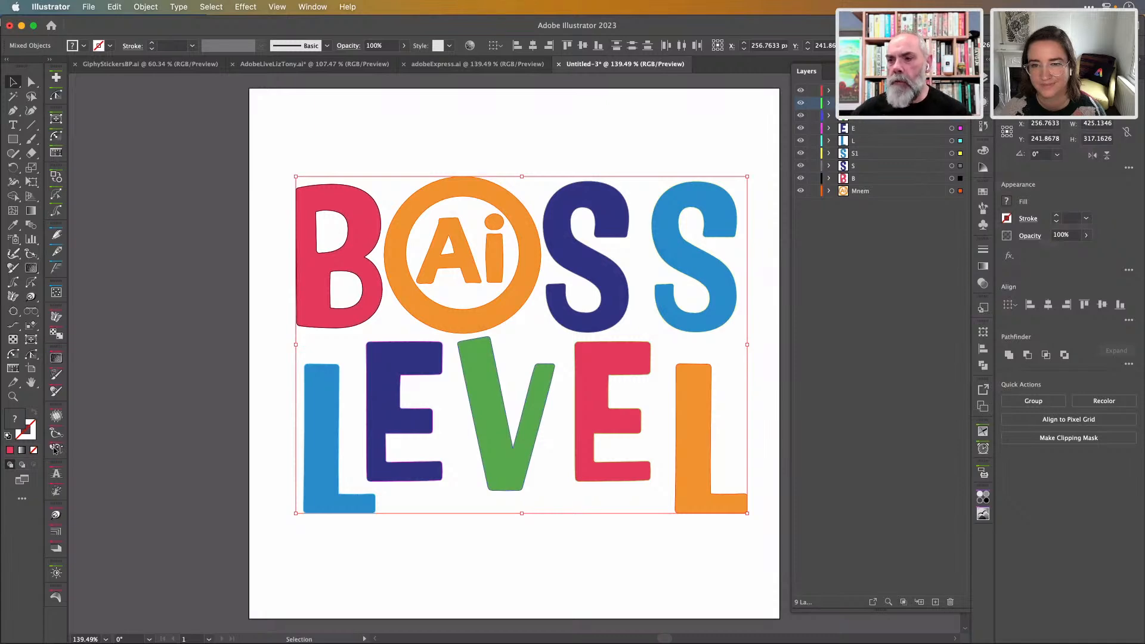
{"action": "double_click", "coordinate": [860, 91]}
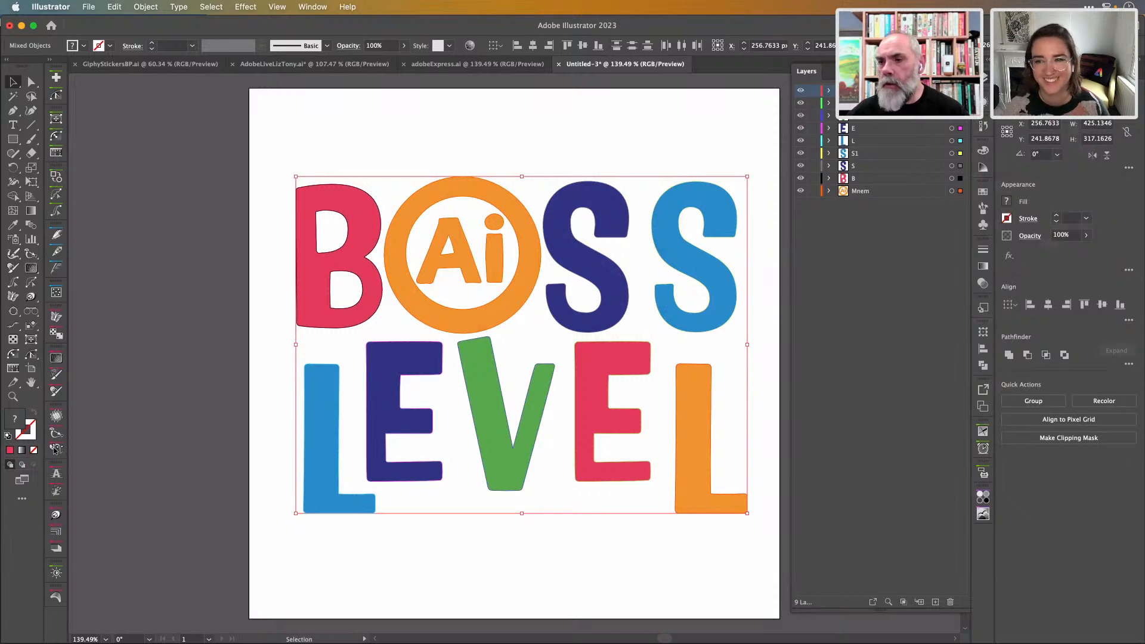
- Rename the layer holding the second E of LEVEL as E1
{"action": "double_click", "coordinate": [861, 104]}
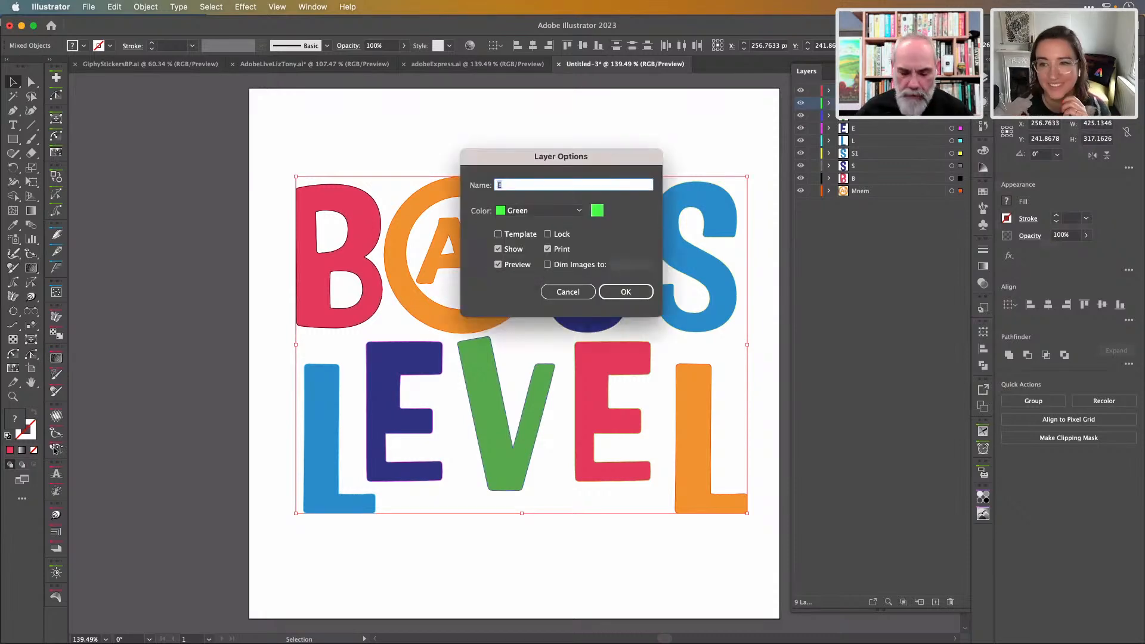
{"action": "key", "text": "Right"}
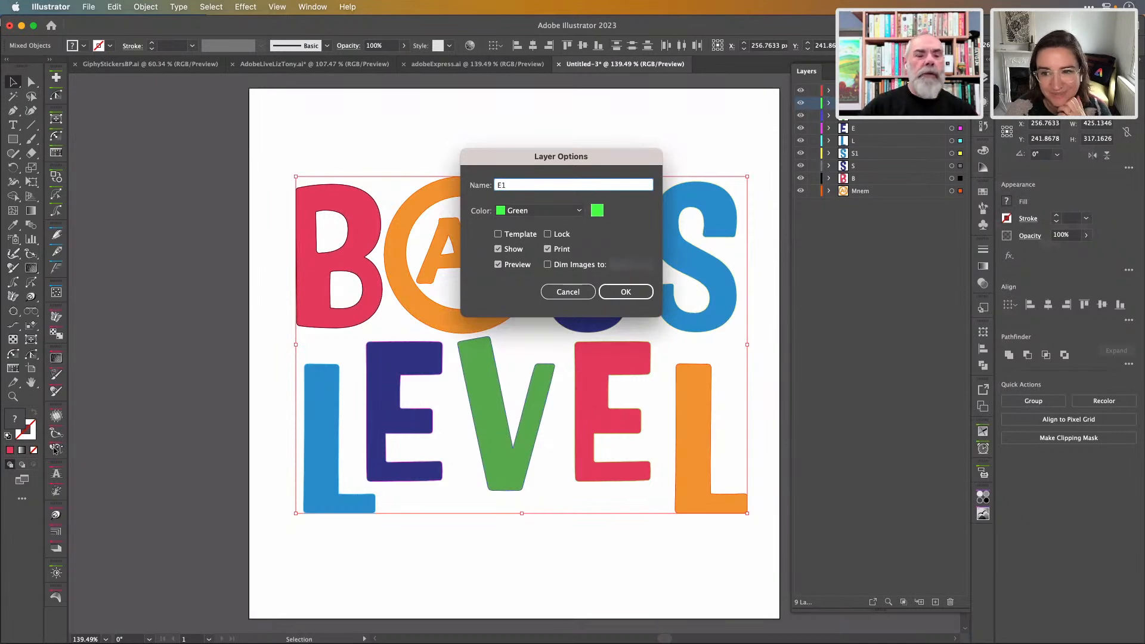
{"action": "key", "text": "Return"}
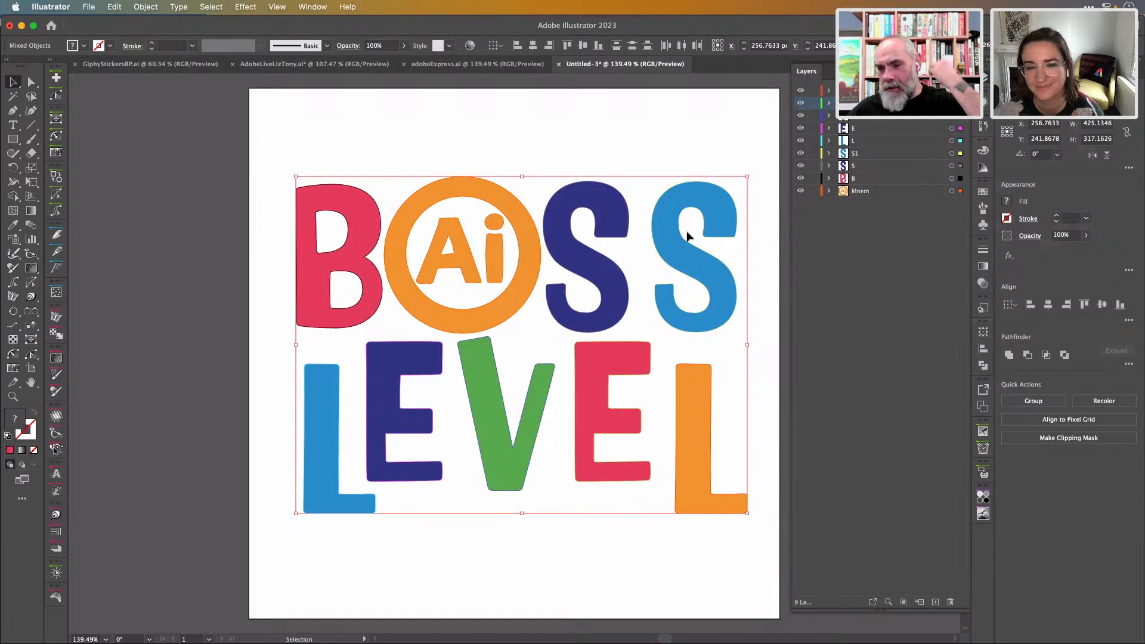
- Flip the dark blue S in BOSS both vertically and horizontally, then deselect it
{"action": "left_click", "coordinate": [675, 165]}
{"action": "left_click", "coordinate": [601, 200]}
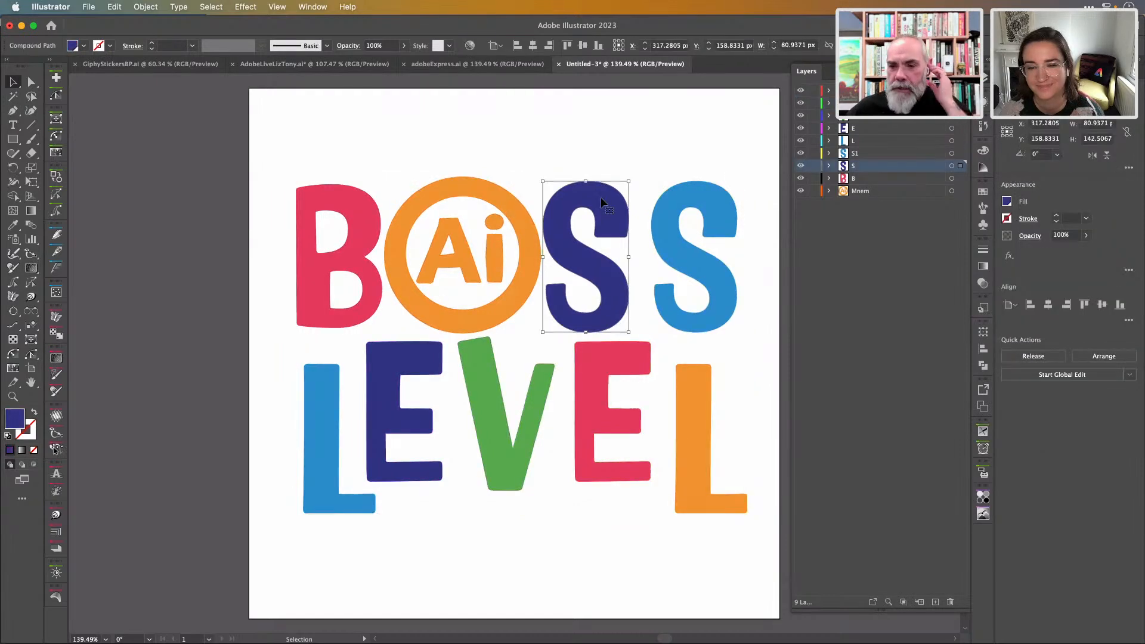
{"action": "left_click", "coordinate": [1105, 156]}
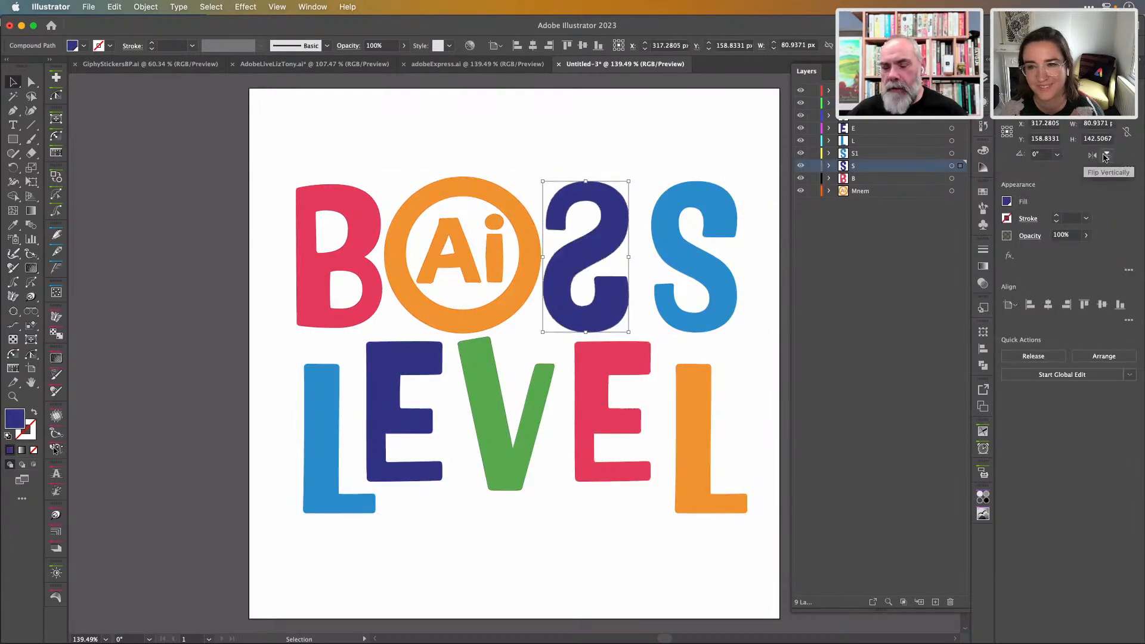
{"action": "left_click", "coordinate": [1094, 156]}
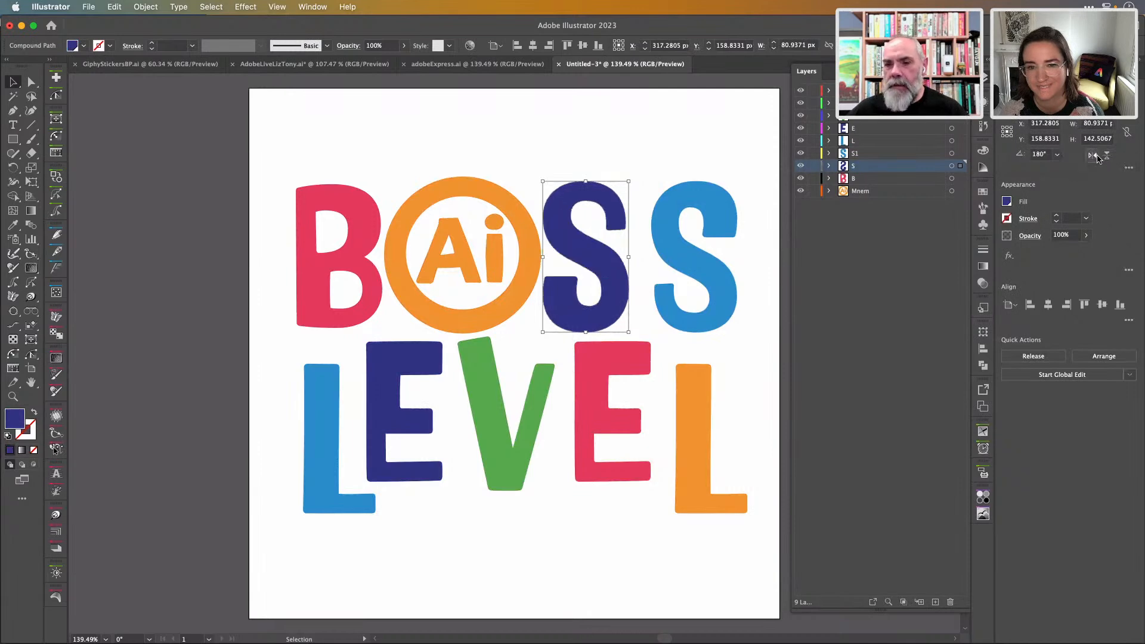
{"action": "left_click", "coordinate": [624, 126]}
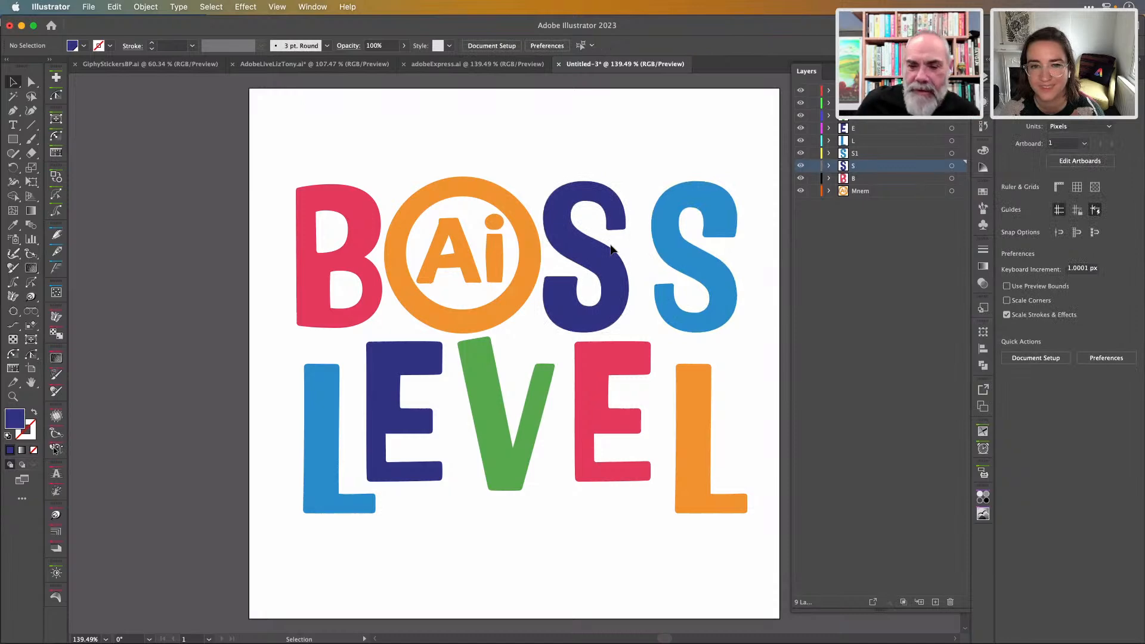
- Flip the red E in LEVEL vertically and deselect it
{"action": "left_click", "coordinate": [593, 355]}
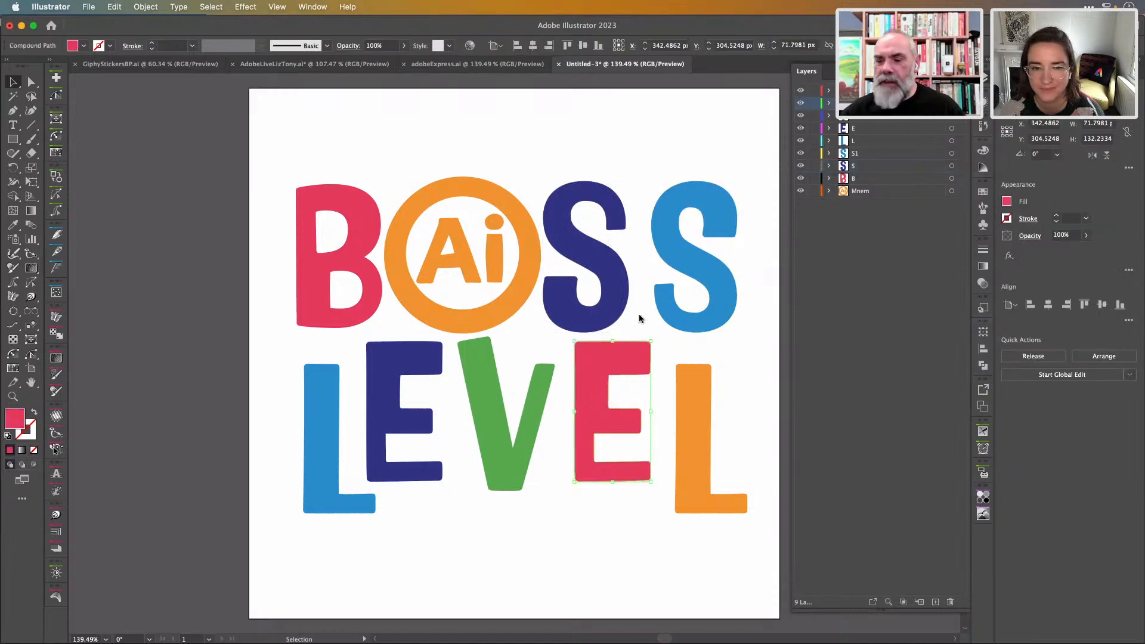
{"action": "left_click", "coordinate": [1108, 153]}
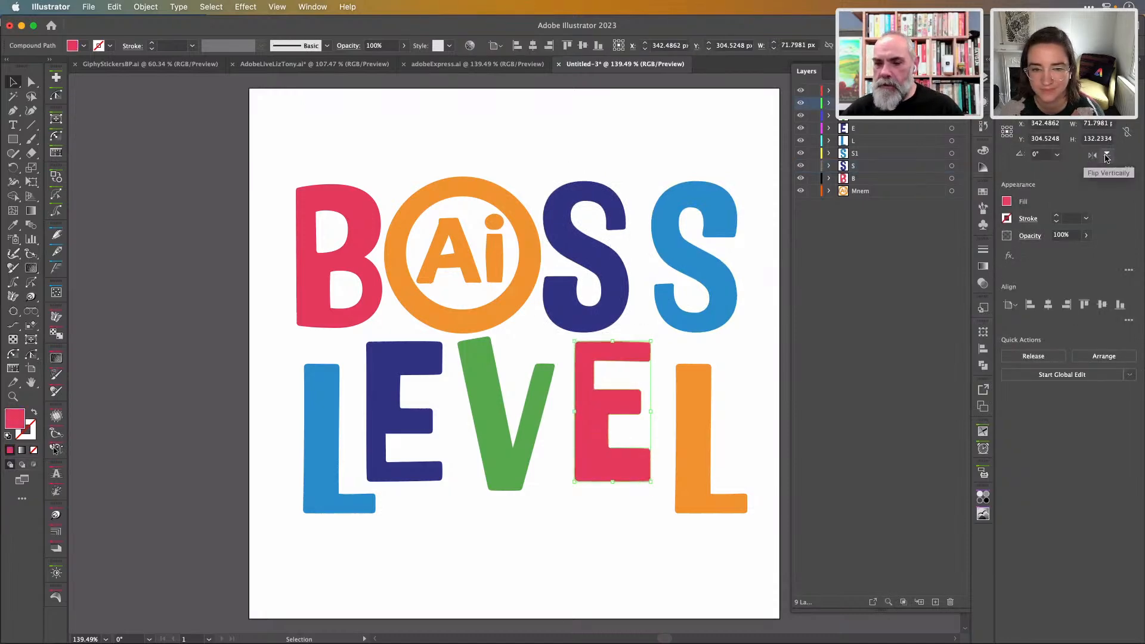
{"action": "left_click", "coordinate": [699, 165]}
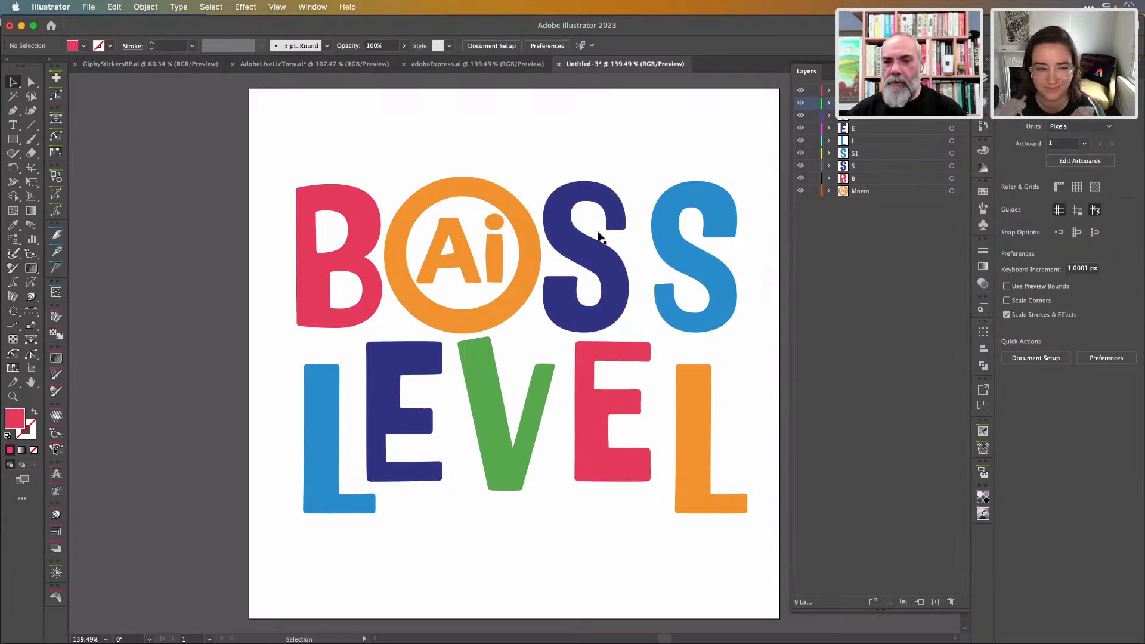
- Move the dark blue S slightly away from the Ai circle, toward the light blue S
{"action": "left_click", "coordinate": [585, 255]}
{"action": "left_click_drag", "start_coordinate": [587, 261], "coordinate": [592, 261]}
{"action": "left_click", "coordinate": [583, 141]}
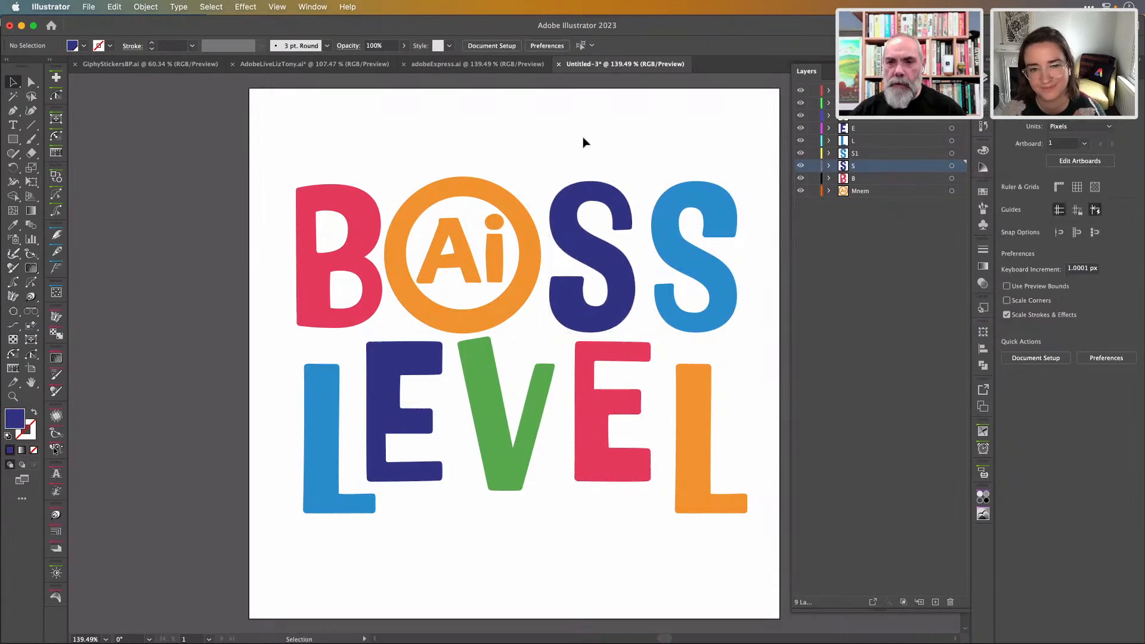
- Save the document as bossLevel_Ai.ai in the Thursday folder, in Illustrator 2020 format with PDF compatibility
{"action": "key", "text": "super+s"}
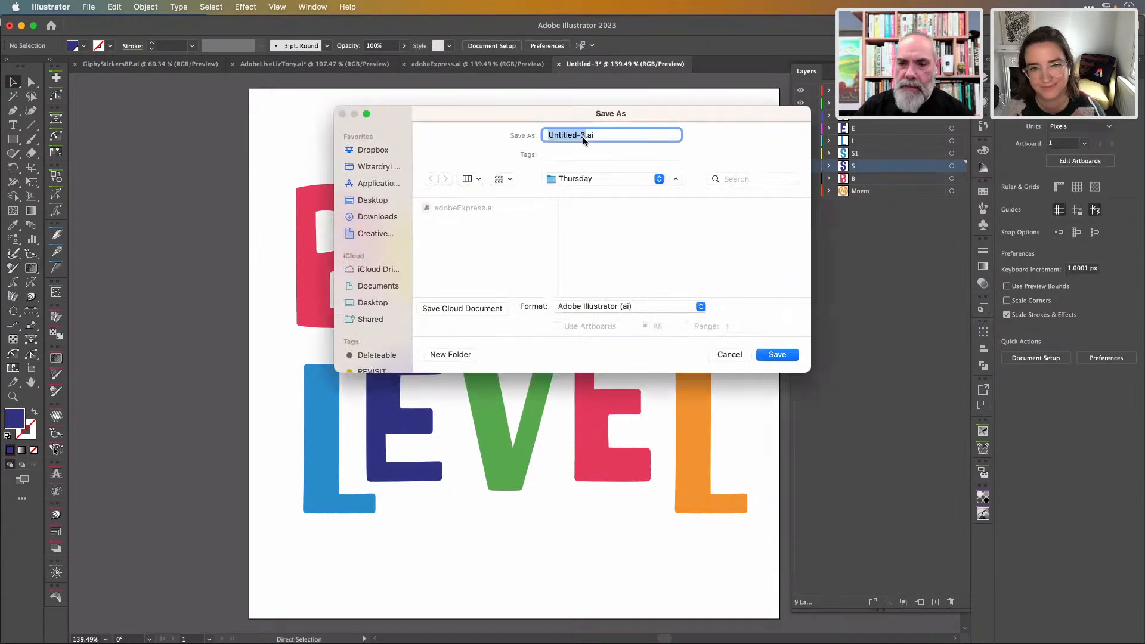
{"action": "type", "text": "bossL"}
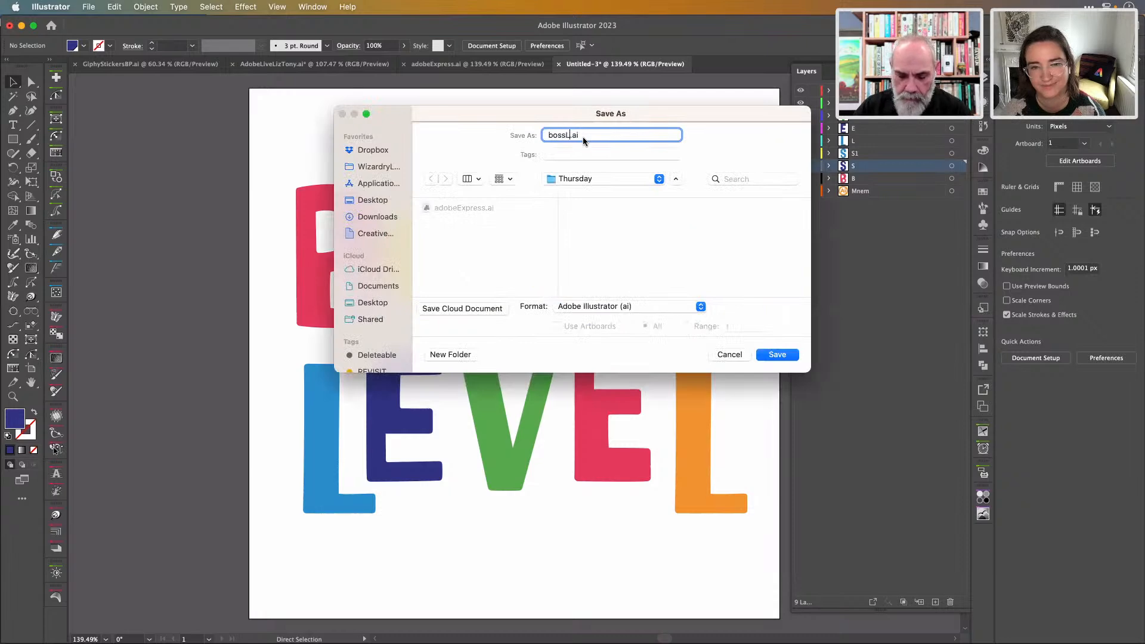
{"action": "type", "text": "evel"}
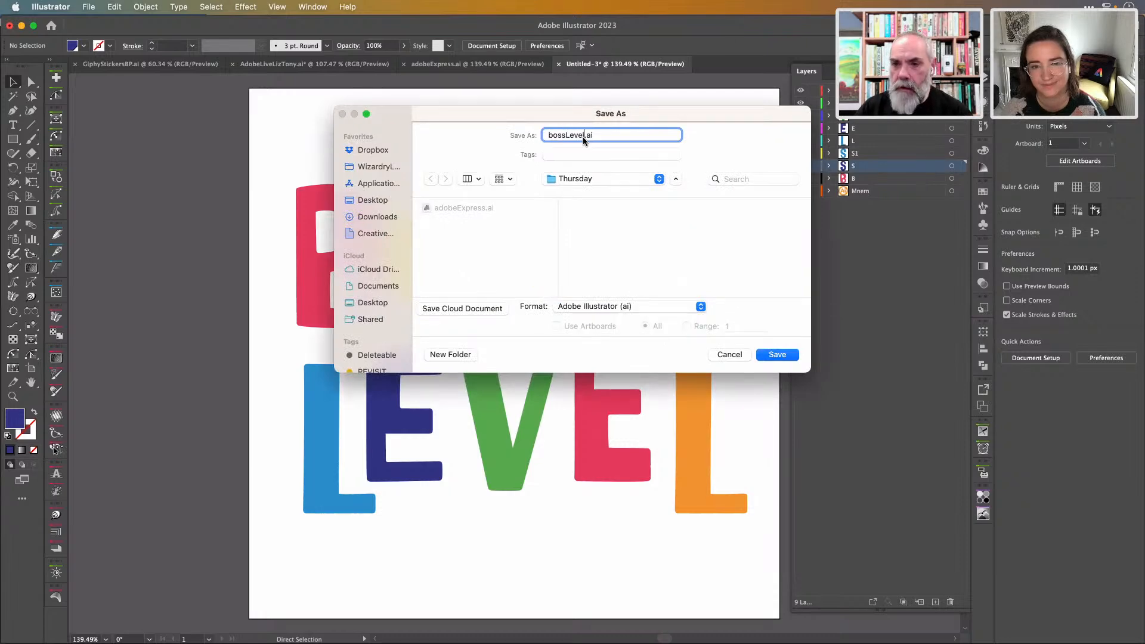
{"action": "type", "text": "_Ai"}
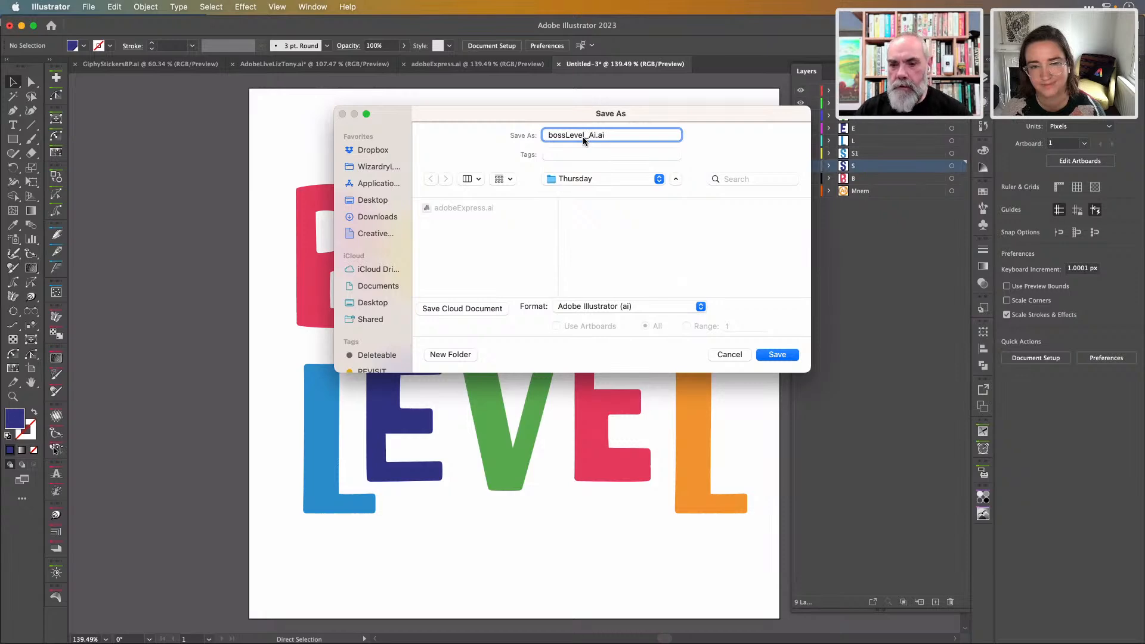
{"action": "key", "text": "Return"}
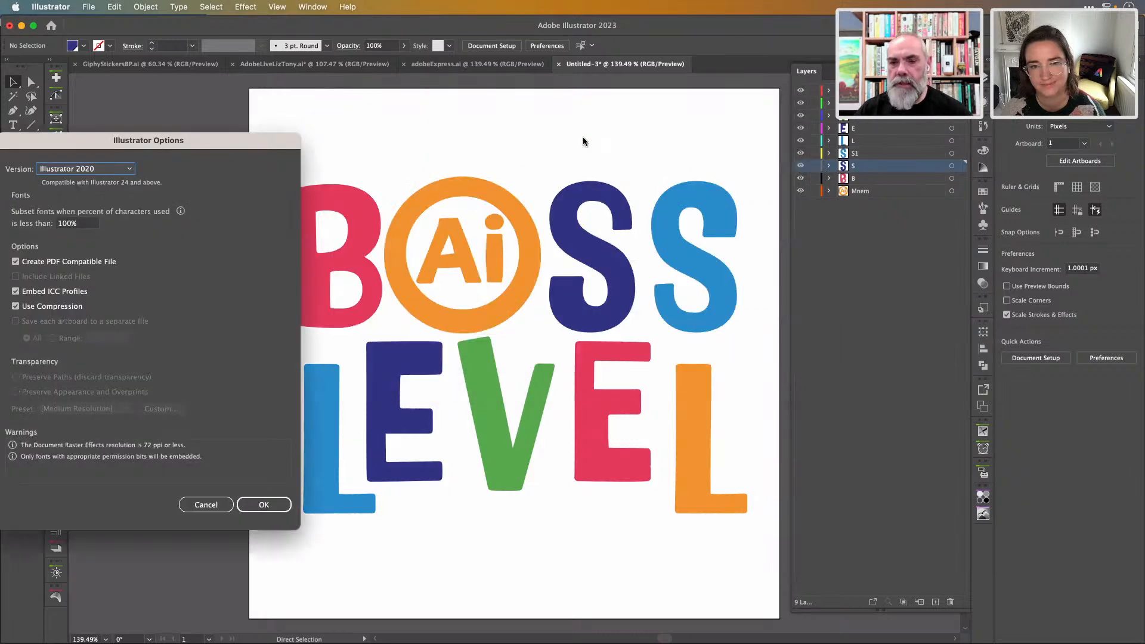
{"action": "key", "text": "Return"}
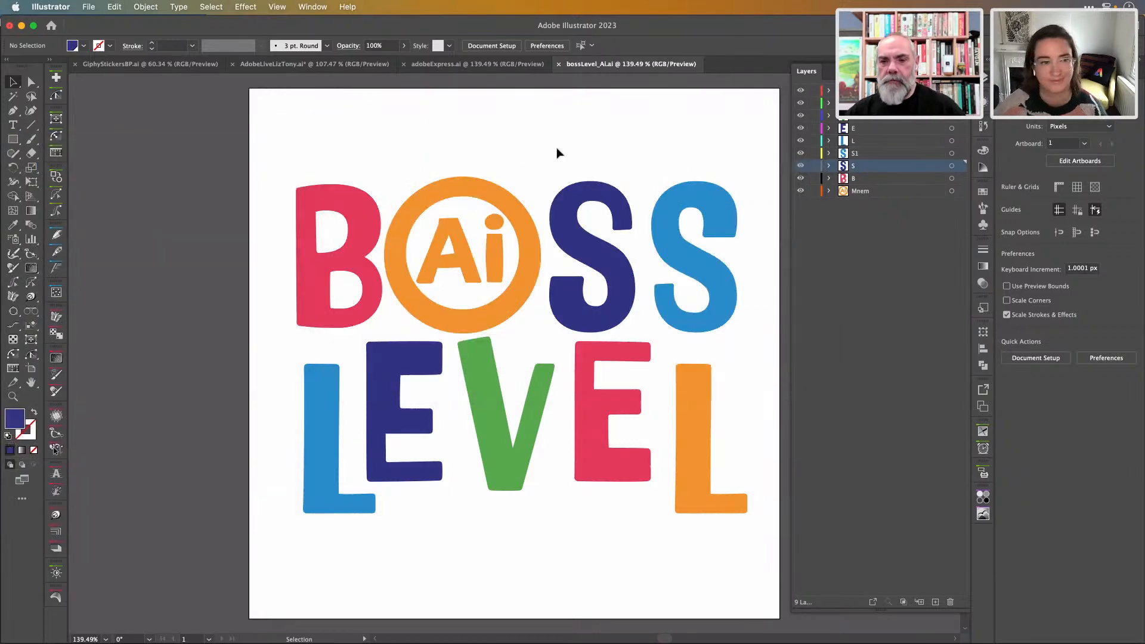
- Switch to After Effects and import bossLevel_Ai.ai as a composition with footage dimensions set to Layer Size
{"action": "key", "text": "super+Tab"}
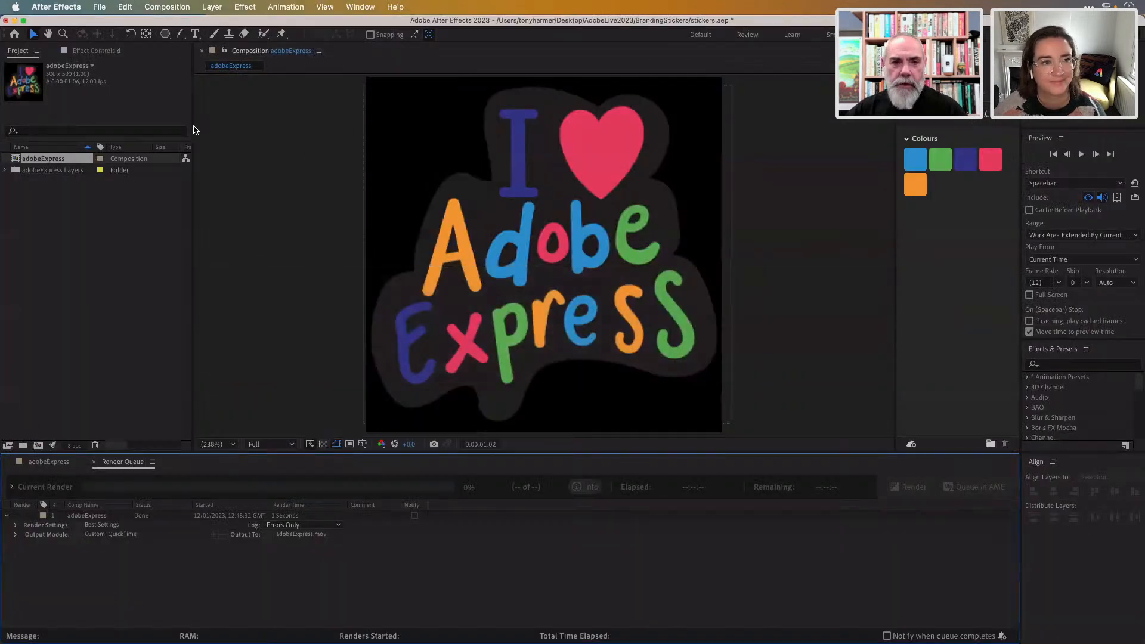
{"action": "double_click", "coordinate": [58, 198]}
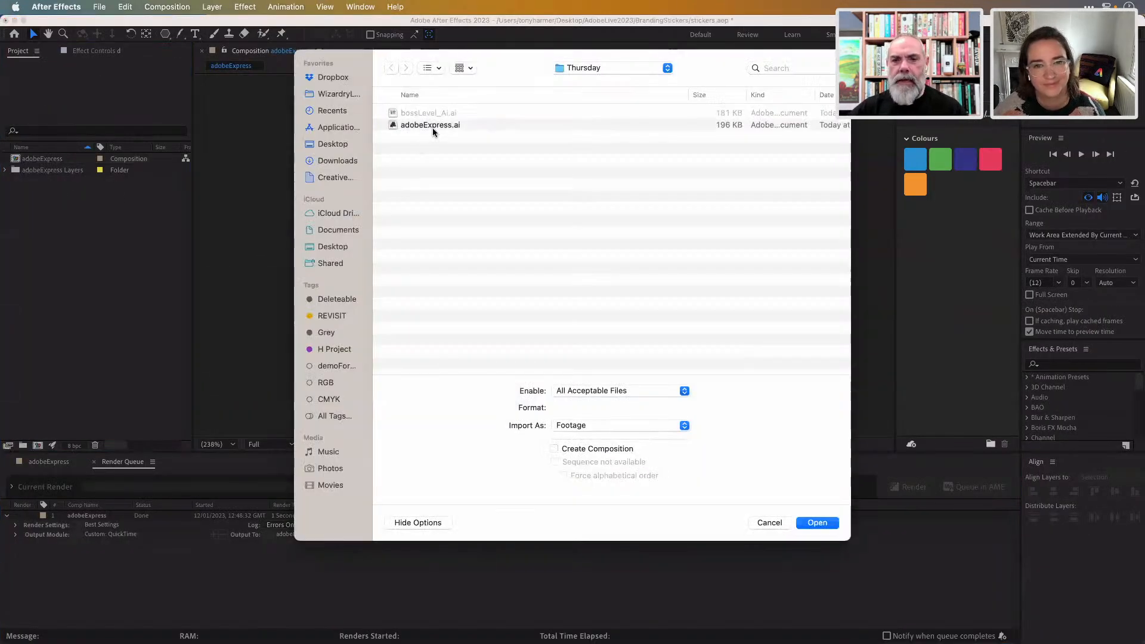
{"action": "left_click", "coordinate": [667, 426]}
{"action": "left_click", "coordinate": [668, 438]}
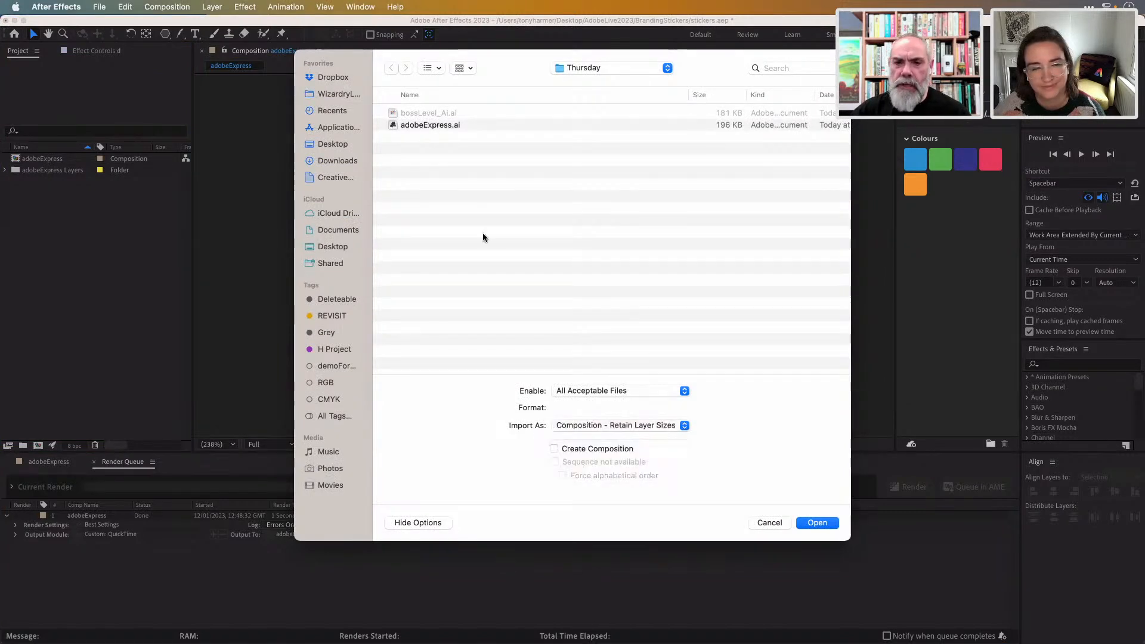
{"action": "left_click", "coordinate": [441, 112]}
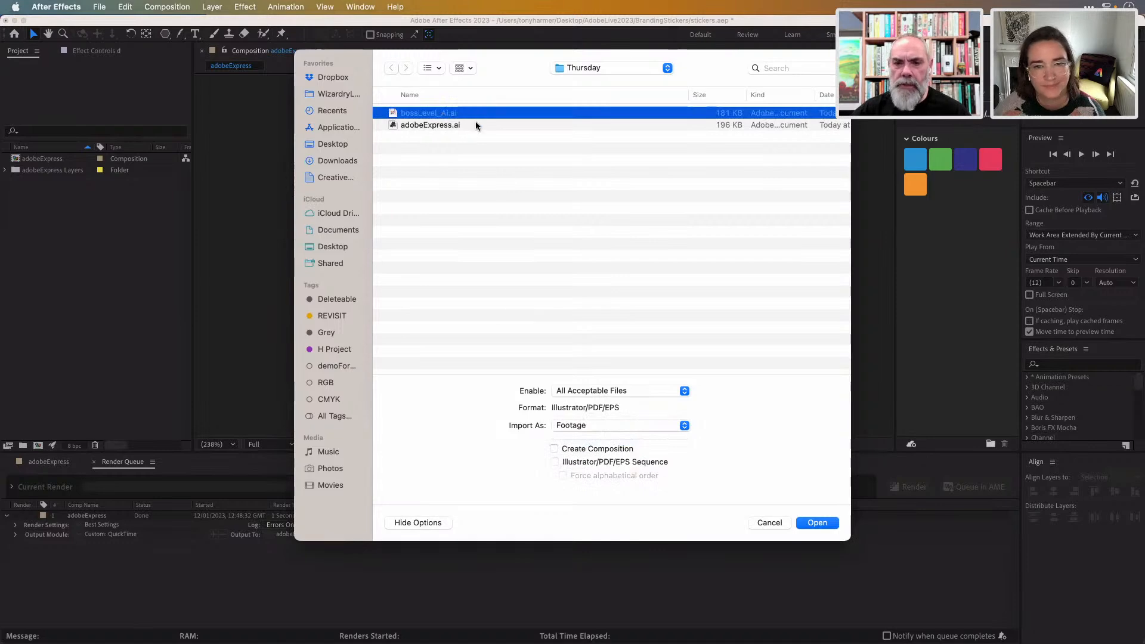
{"action": "left_click", "coordinate": [817, 522]}
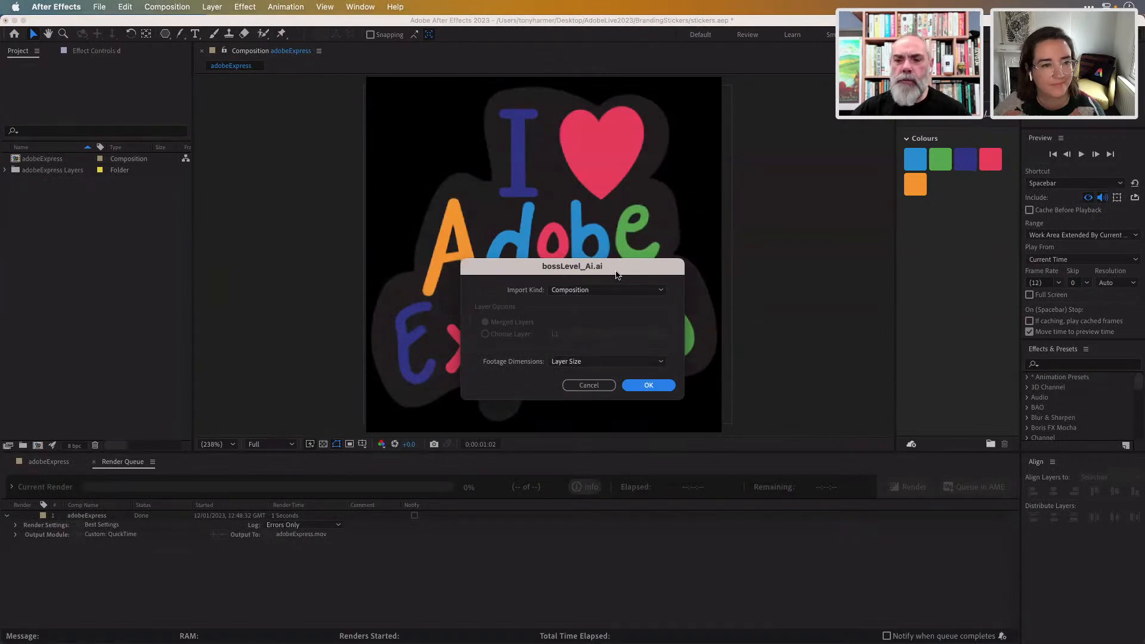
{"action": "left_click_drag", "start_coordinate": [614, 272], "coordinate": [565, 255]}
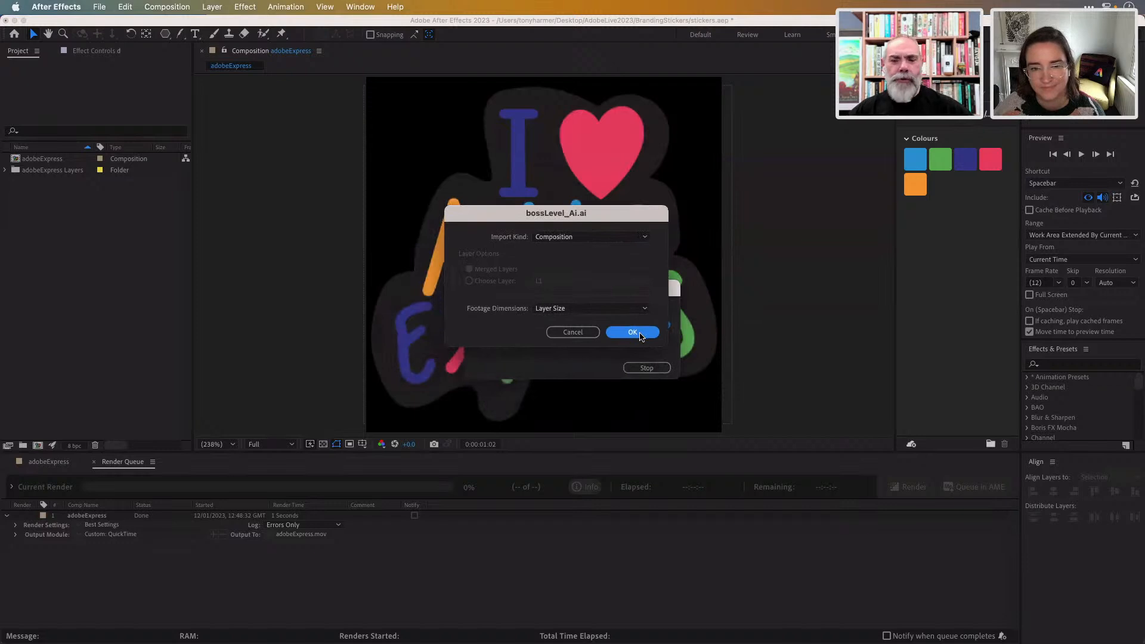
{"action": "left_click", "coordinate": [632, 332]}
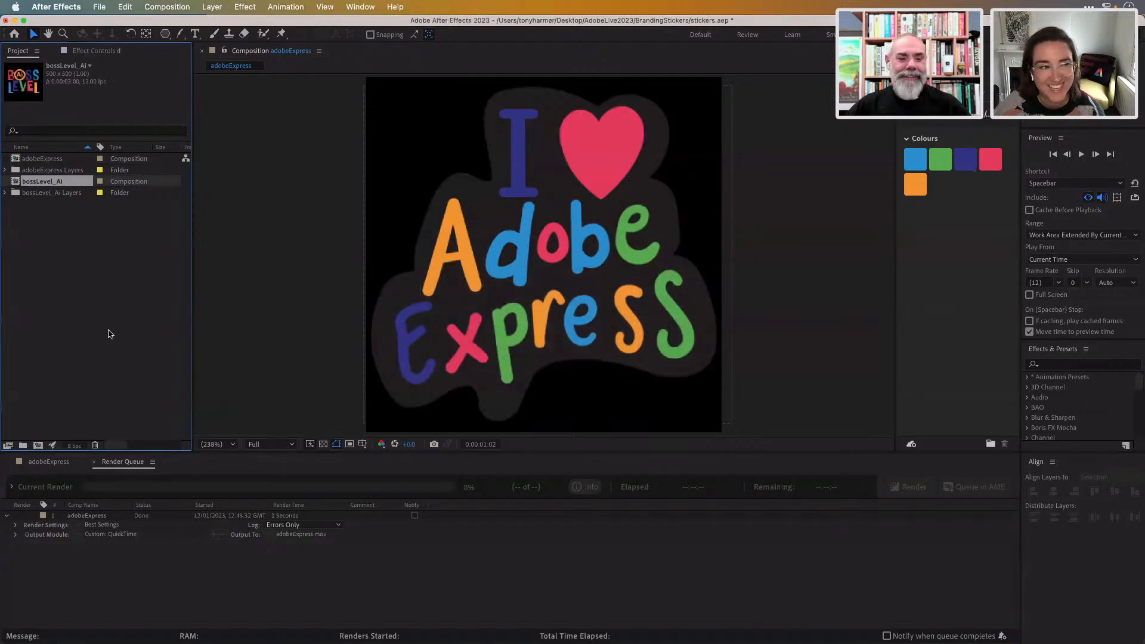
- Close the Render Queue and open the bossLevel_Ai composition in the timeline
{"action": "left_click", "coordinate": [93, 462]}
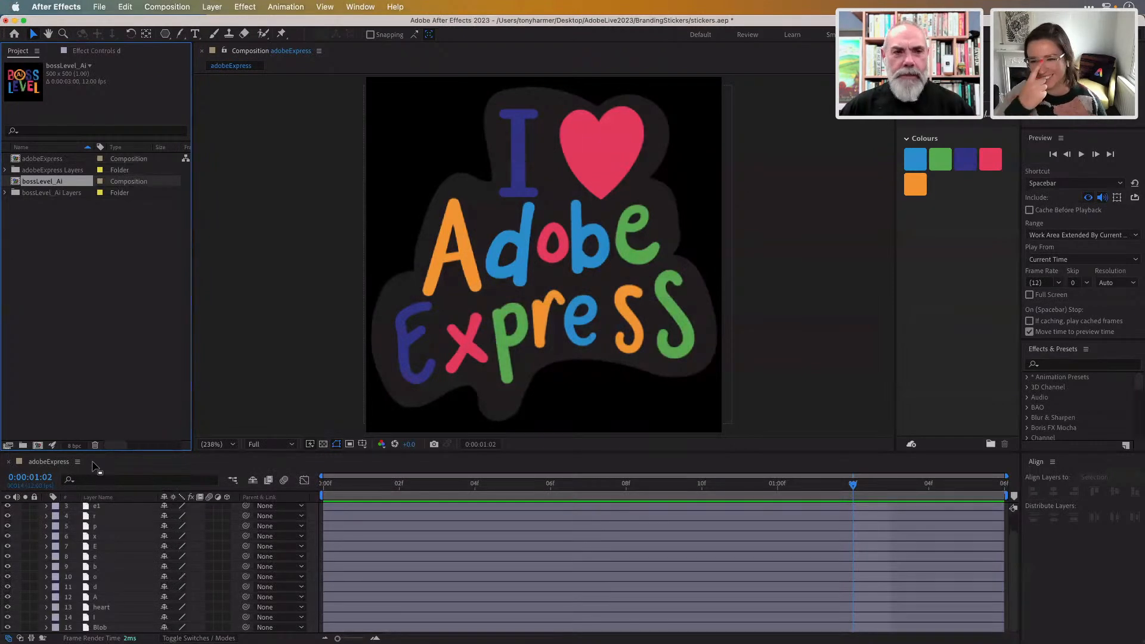
{"action": "double_click", "coordinate": [16, 183]}
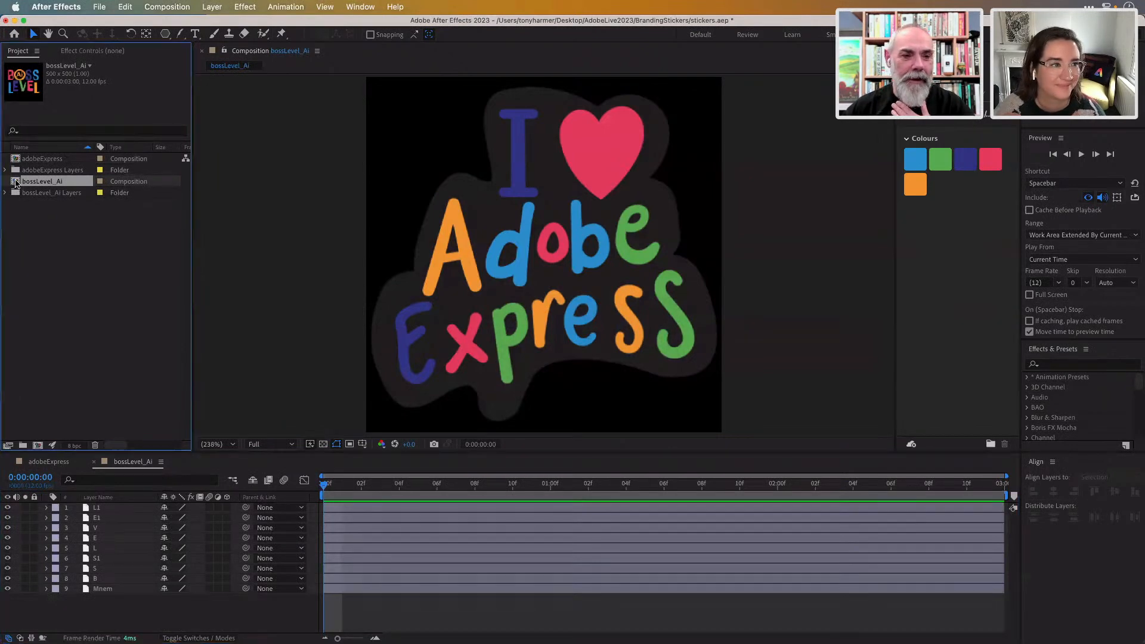
{"action": "left_click", "coordinate": [51, 464]}
{"action": "left_click", "coordinate": [122, 463]}
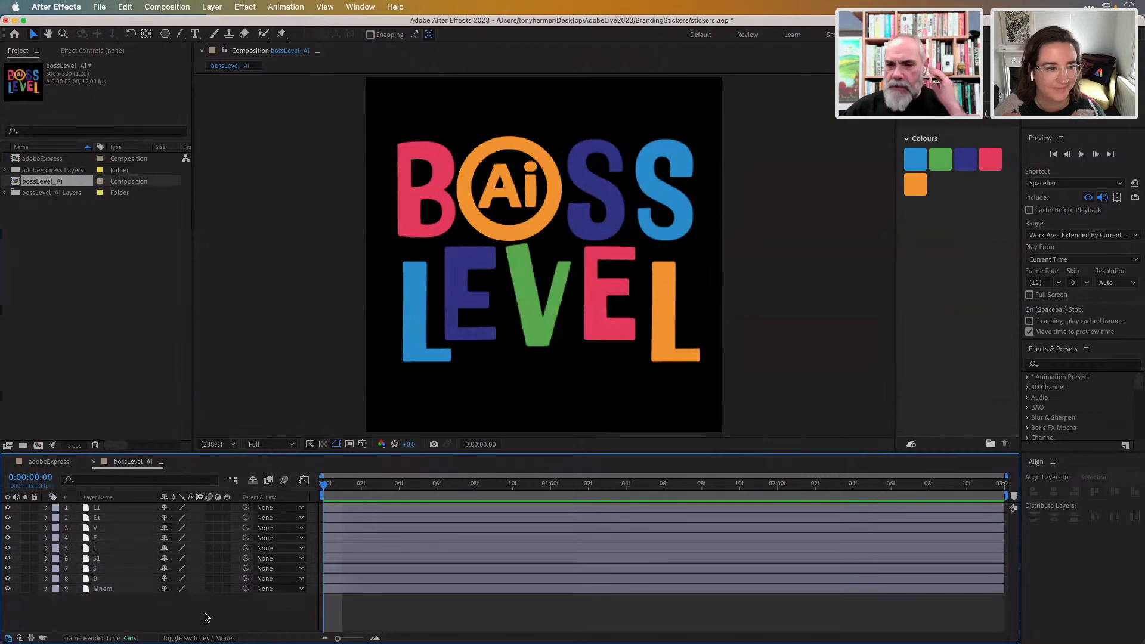
- Shorten the work area to end at 0:00:01:06 and trim the bossLevel_Ai composition to it
{"action": "left_click", "coordinate": [103, 591]}
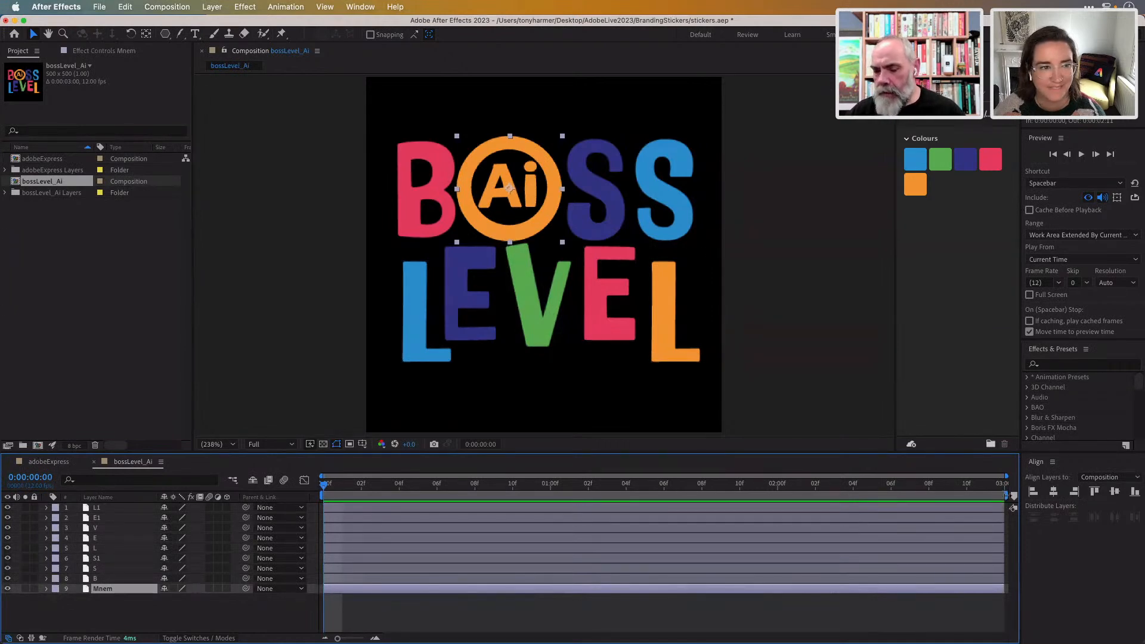
{"action": "left_click_drag", "start_coordinate": [1007, 495], "coordinate": [667, 496]}
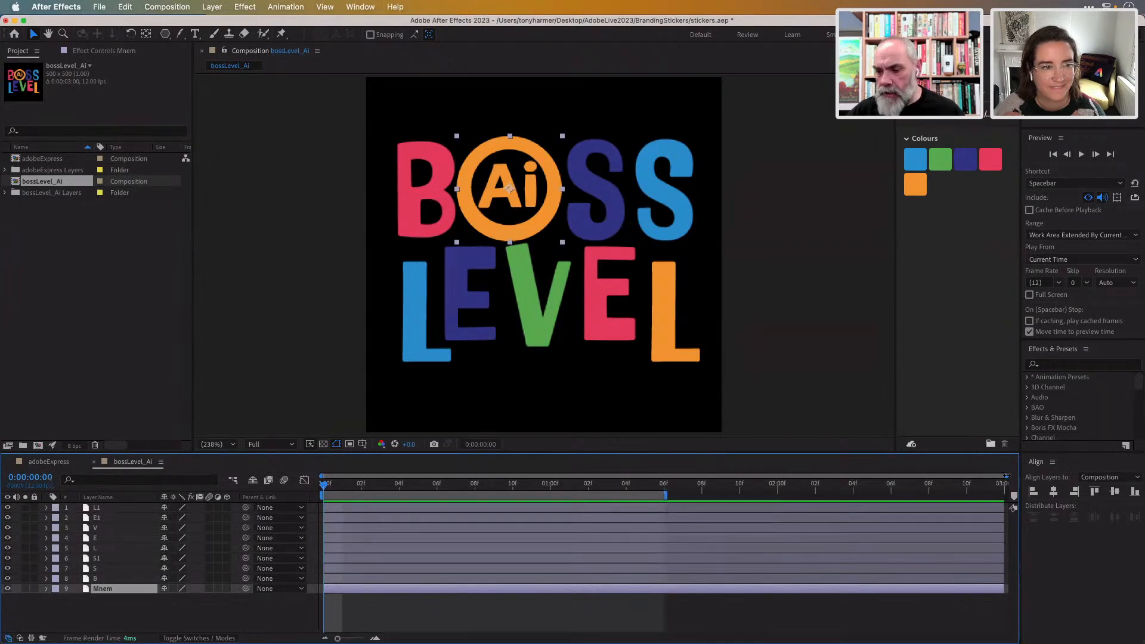
{"action": "mouse_move", "coordinate": [1006, 476]}
{"action": "left_mouse_down"}
{"action": "mouse_move", "coordinate": [573, 469]}
{"action": "mouse_move", "coordinate": [1006, 472]}
{"action": "left_mouse_up"}
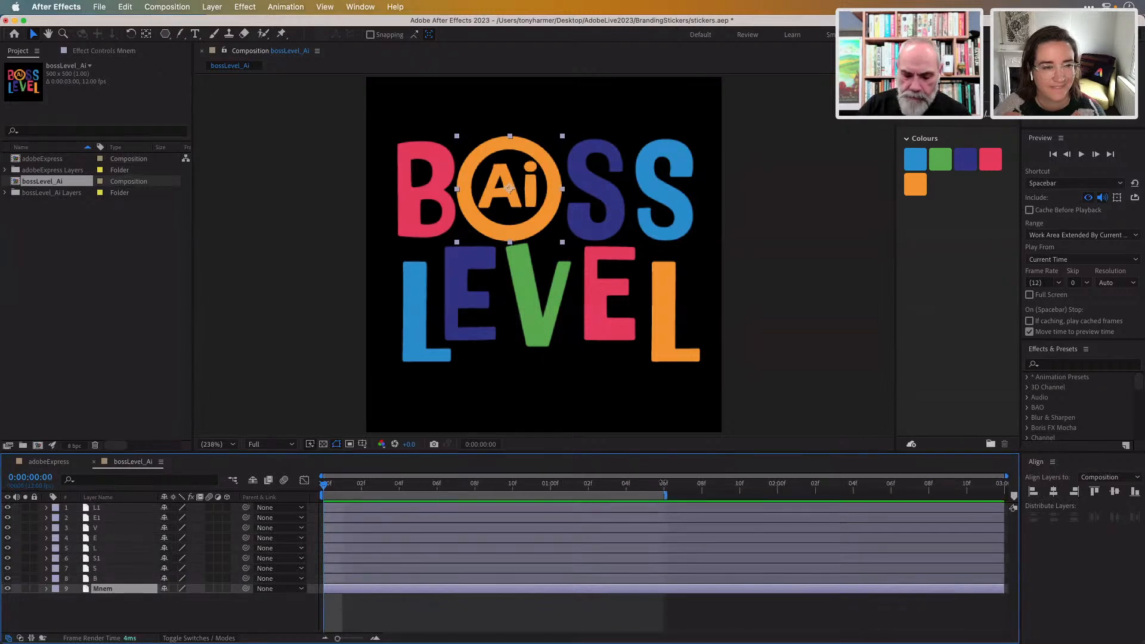
{"action": "key", "text": "super+shift+x"}
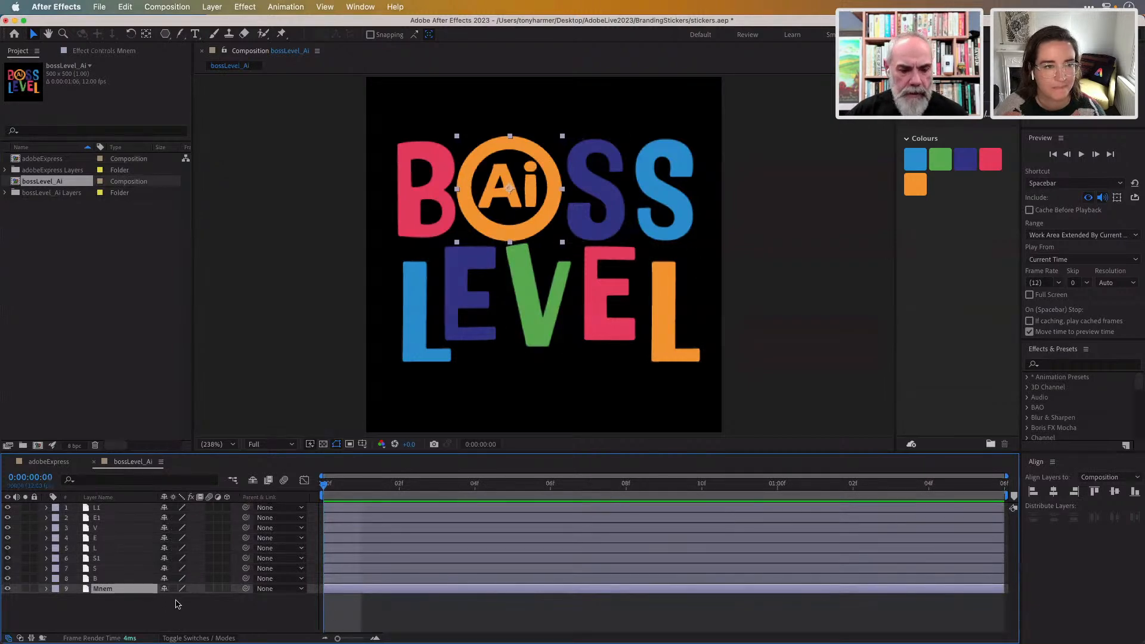
- Add a Scale keyframe to the Mnem layer at 0:00:00:00 and scale the layer to 137% at 0:00:00:06
{"action": "key", "text": "s"}
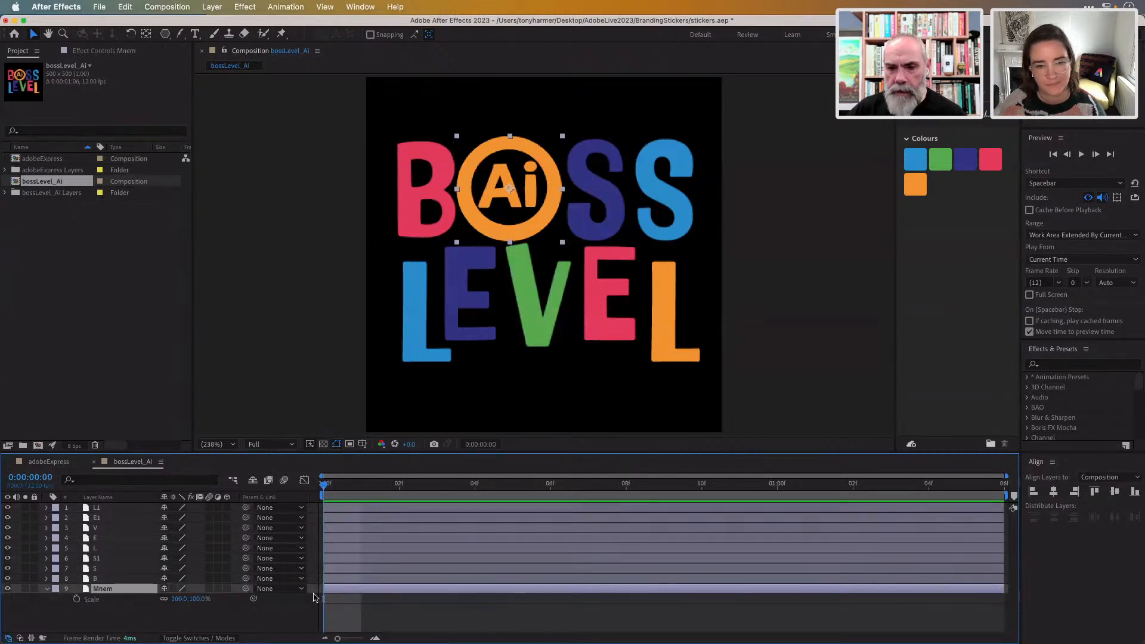
{"action": "left_click", "coordinate": [76, 598]}
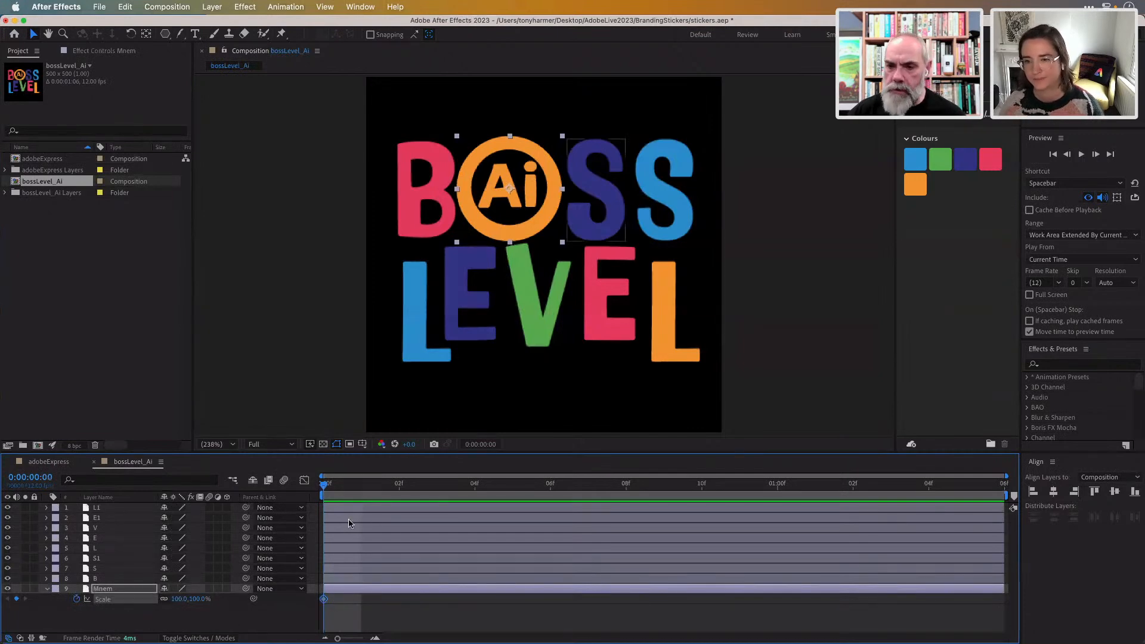
{"action": "left_click_drag", "start_coordinate": [327, 488], "coordinate": [477, 488]}
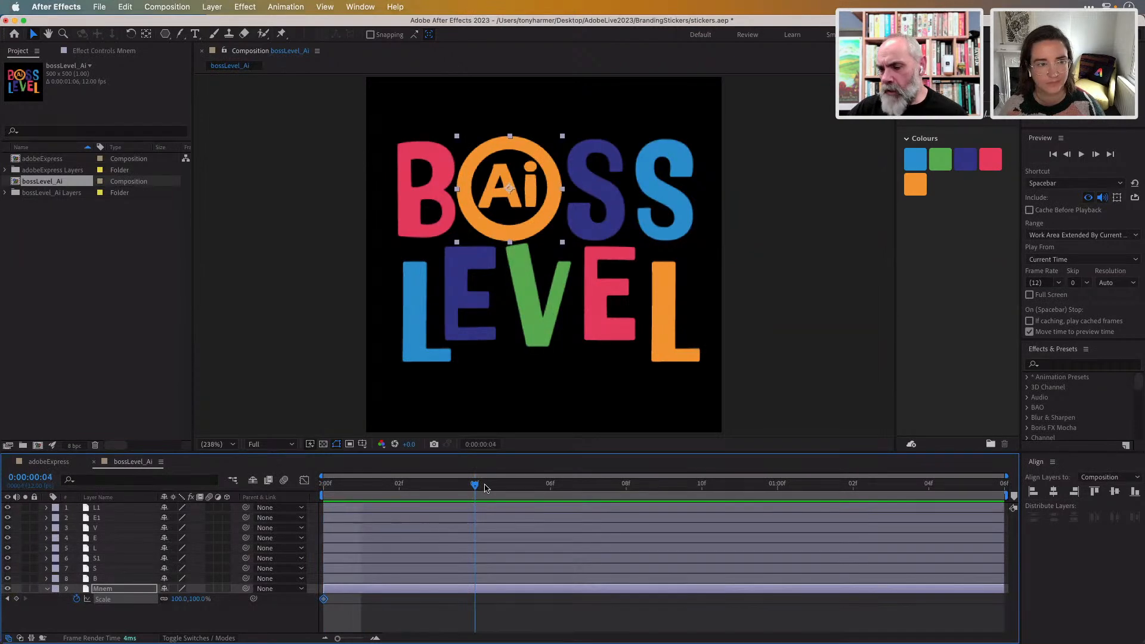
{"action": "left_click_drag", "start_coordinate": [485, 488], "coordinate": [452, 489]}
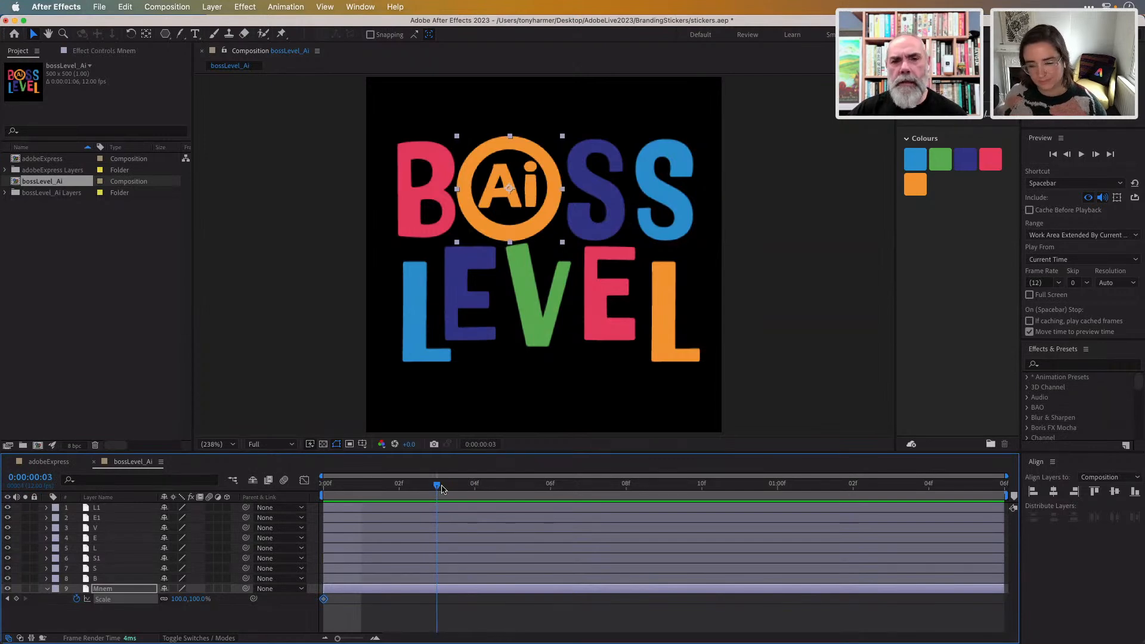
{"action": "left_click_drag", "start_coordinate": [443, 489], "coordinate": [554, 488]}
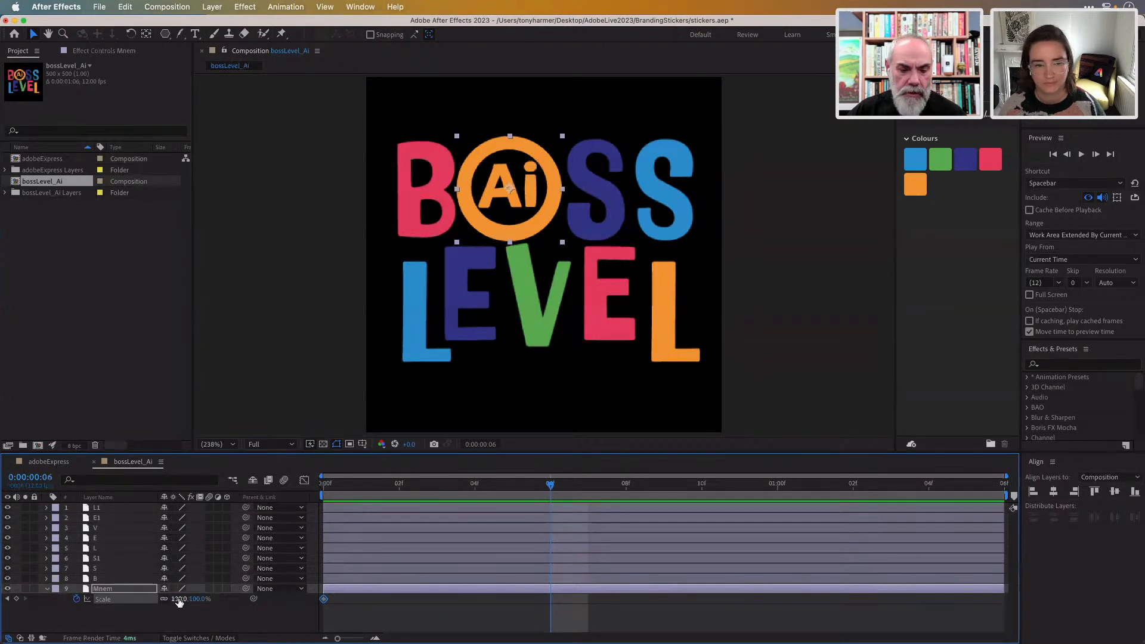
{"action": "left_click_drag", "start_coordinate": [181, 599], "coordinate": [206, 599]}
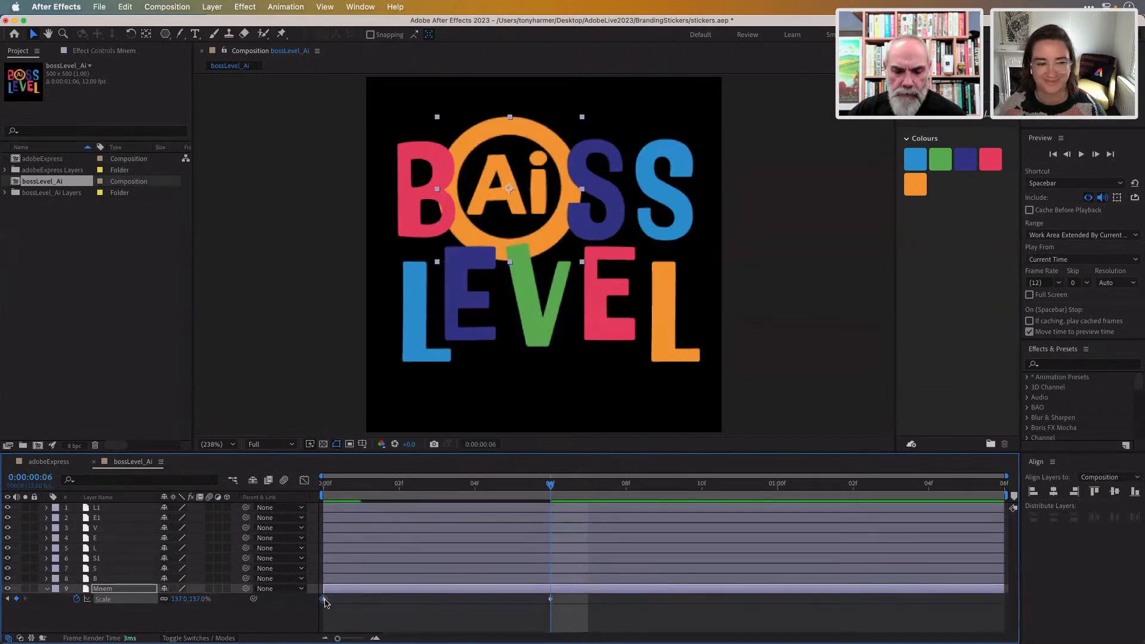
- Move the 137% Scale keyframe to 0:00:00:02 and paste a copy of the first keyframe at 0:00:00:04
{"action": "mouse_move", "coordinate": [325, 602]}
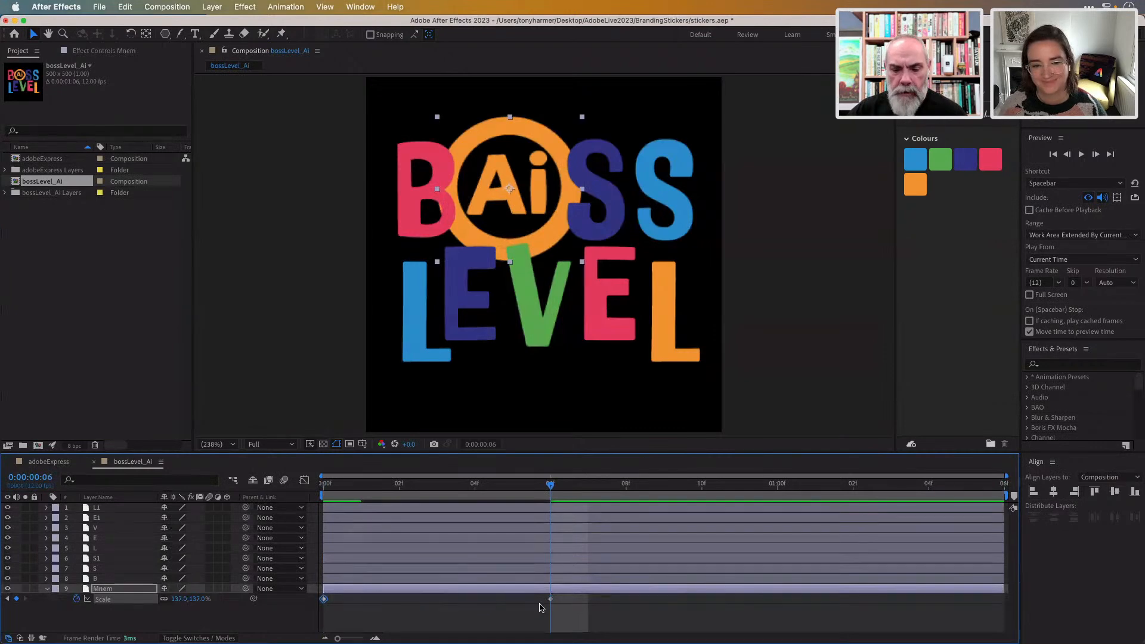
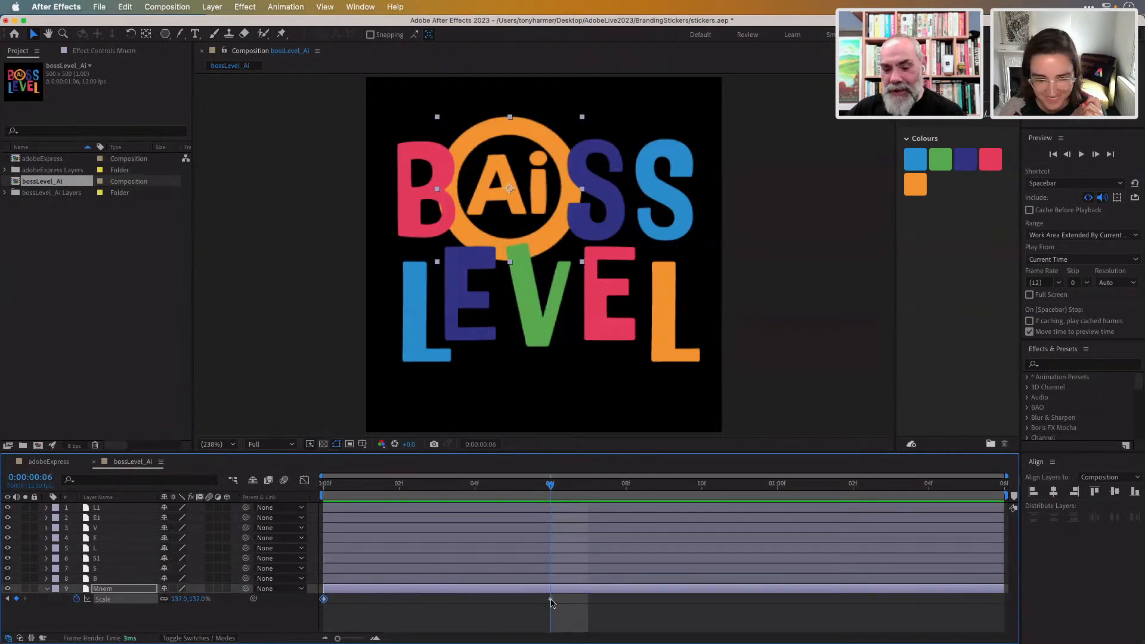
{"action": "left_click_drag", "start_coordinate": [550, 600], "coordinate": [403, 609]}
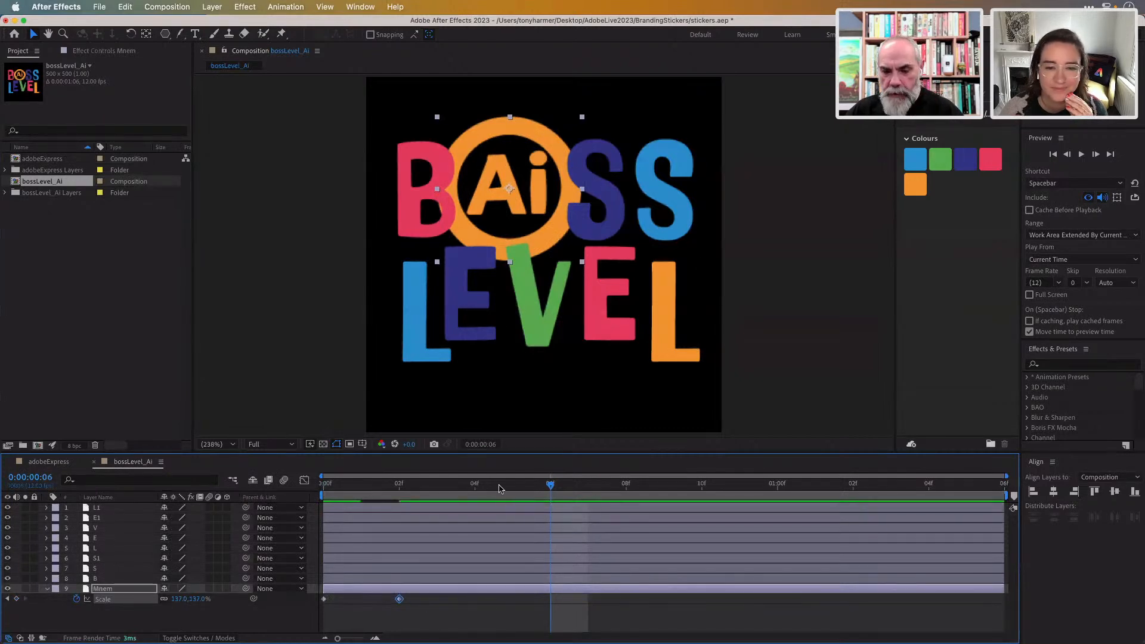
{"action": "left_click", "coordinate": [323, 599]}
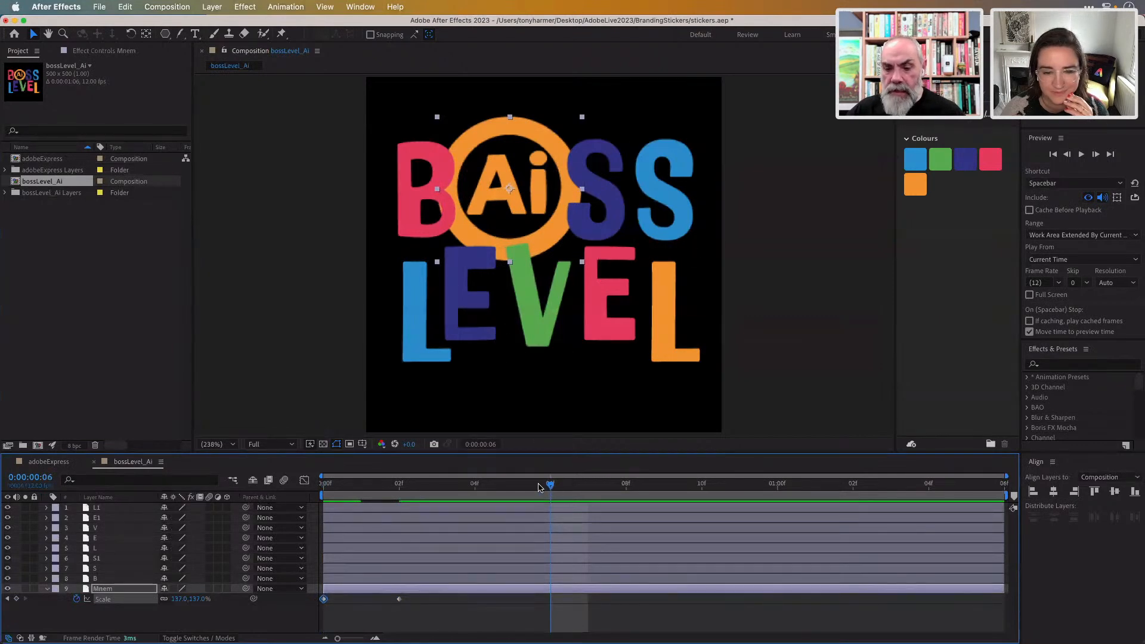
{"action": "left_click_drag", "start_coordinate": [538, 486], "coordinate": [479, 487]}
{"action": "key", "text": "super+v"}
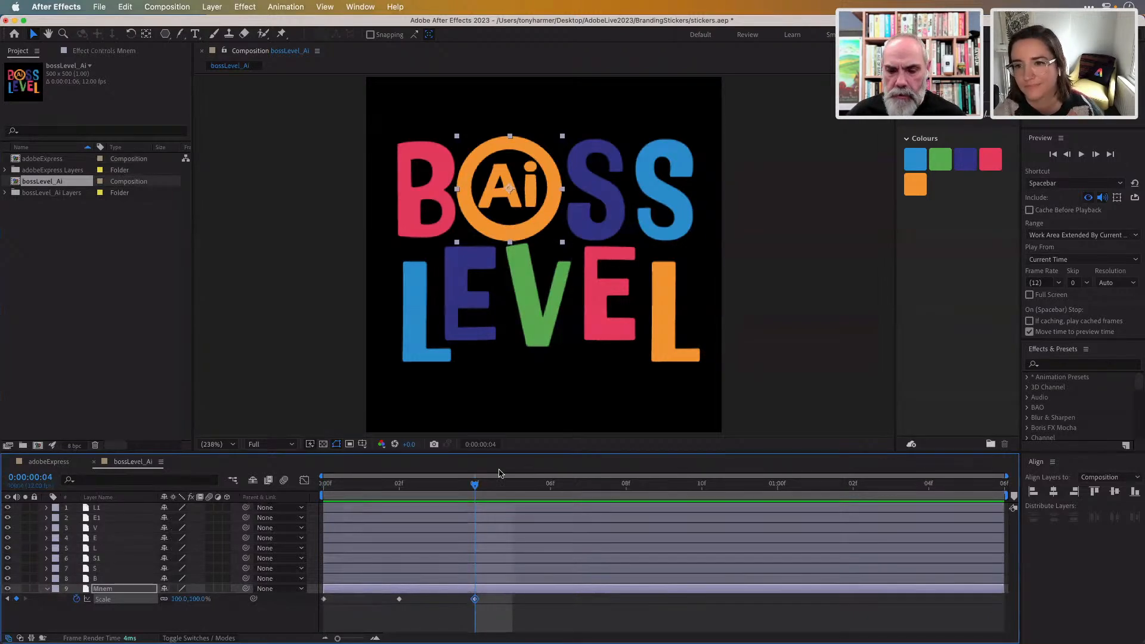
- Copy the pair of Scale keyframes at frames 2 and 4 and paste it at 0:00:00:06, 0:00:00:10 and 0:00:01:02
{"action": "mouse_move", "coordinate": [475, 486]}
{"action": "left_mouse_down"}
{"action": "mouse_move", "coordinate": [300, 489]}
{"action": "mouse_move", "coordinate": [440, 483]}
{"action": "mouse_move", "coordinate": [329, 488]}
{"action": "mouse_move", "coordinate": [486, 501]}
{"action": "mouse_move", "coordinate": [323, 498]}
{"action": "mouse_move", "coordinate": [480, 505]}
{"action": "left_mouse_up"}
{"action": "left_click_drag", "start_coordinate": [399, 498], "coordinate": [482, 511]}
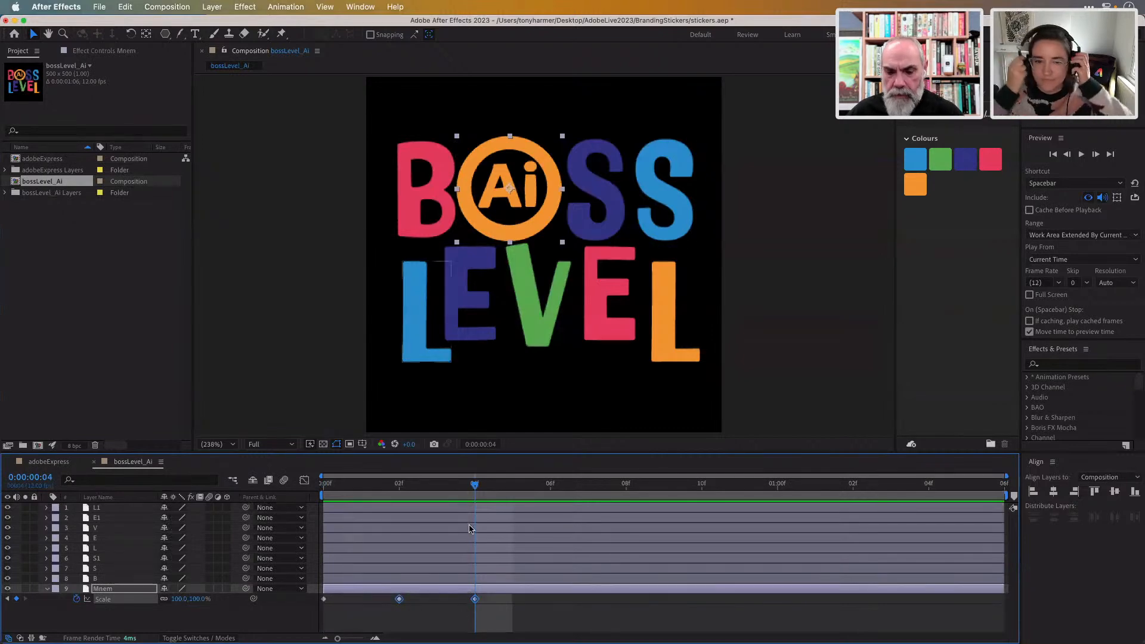
{"action": "left_click_drag", "start_coordinate": [475, 487], "coordinate": [563, 491]}
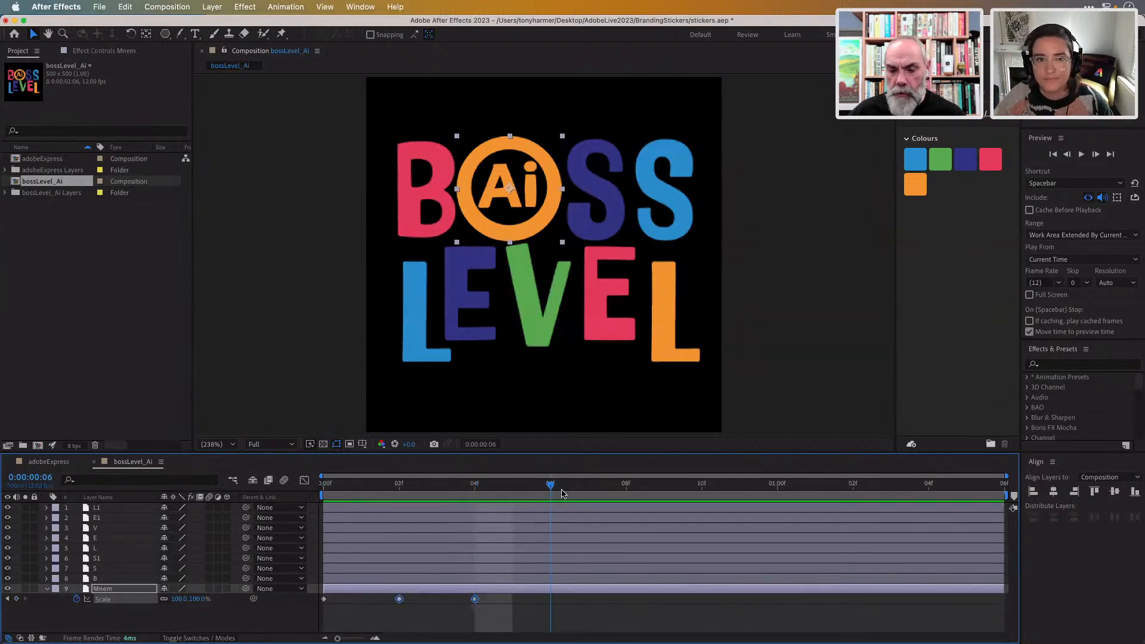
{"action": "key", "text": "ctrl+v"}
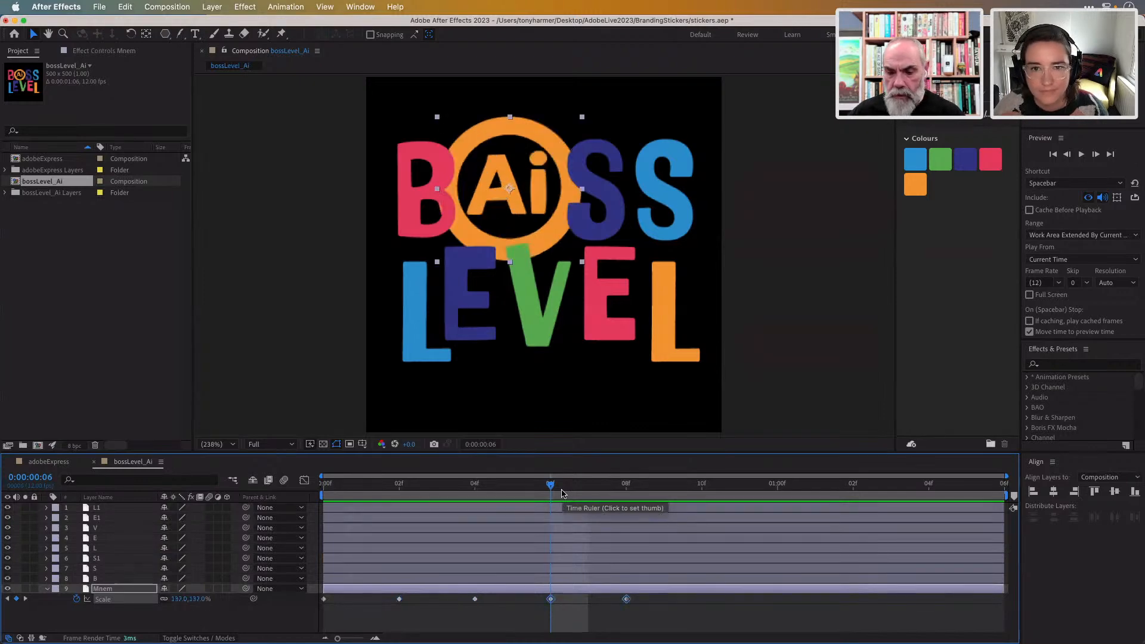
{"action": "left_click_drag", "start_coordinate": [555, 486], "coordinate": [703, 494]}
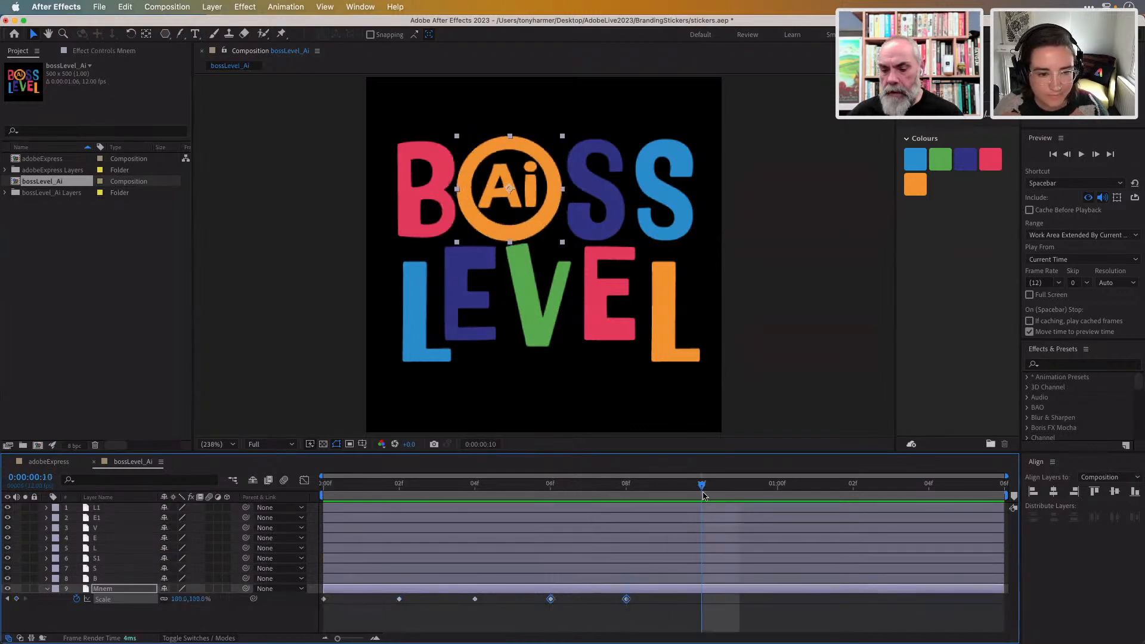
{"action": "key", "text": "ctrl+v"}
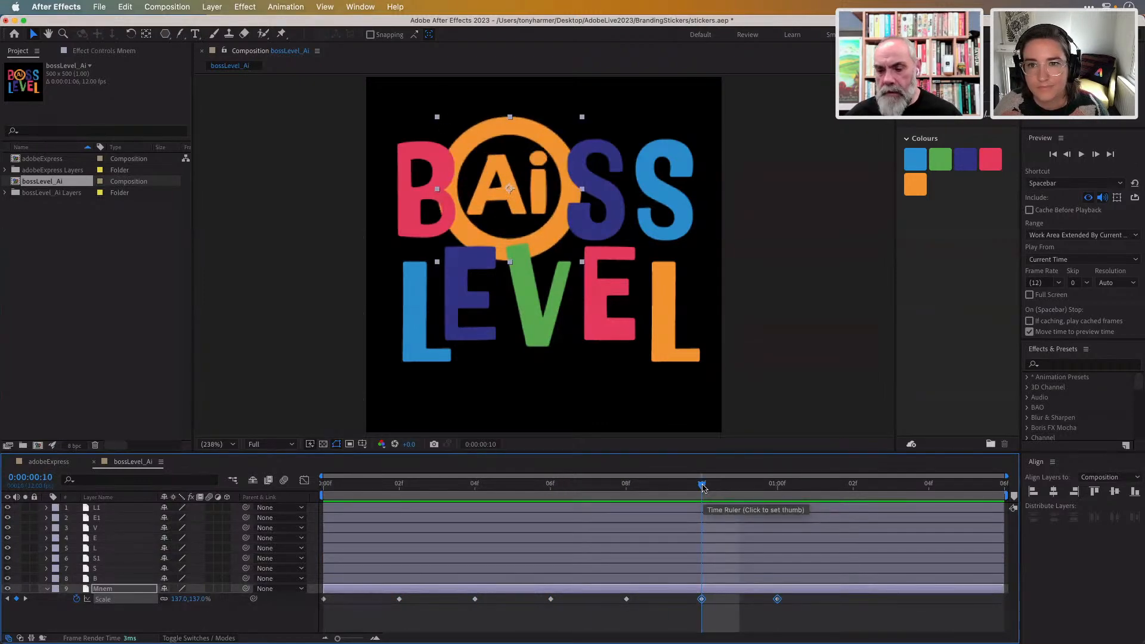
{"action": "left_click_drag", "start_coordinate": [702, 487], "coordinate": [857, 496]}
{"action": "key", "text": "ctrl+v"}
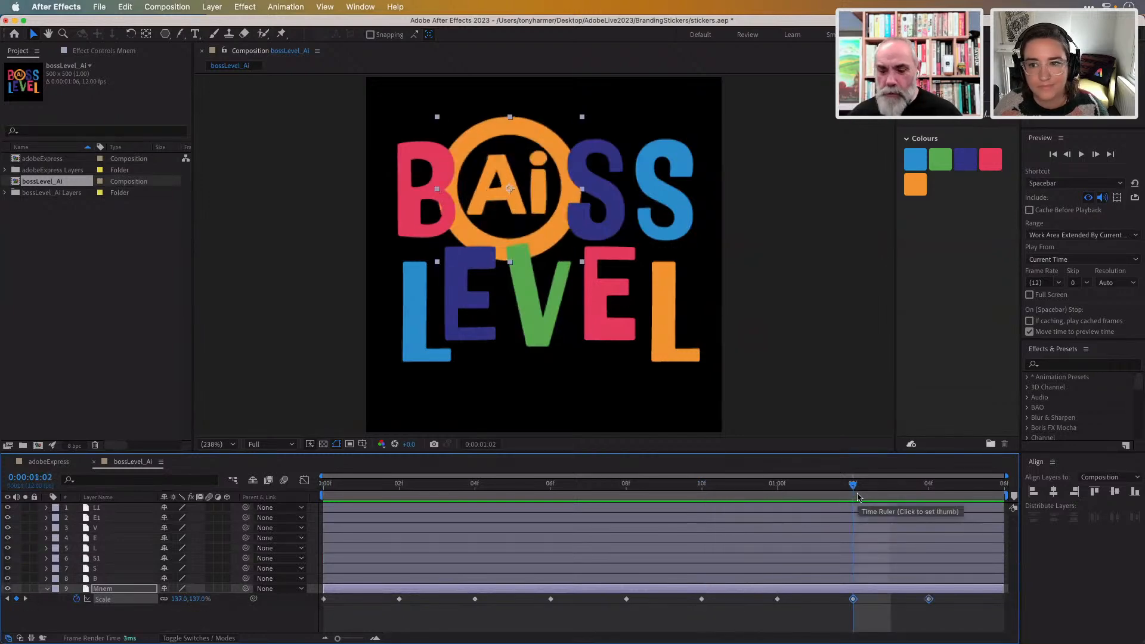
- Select all of the Mnem layer's Scale keyframes and stretch them proportionally so the last one falls at 0:00:01:06
{"action": "left_click_drag", "start_coordinate": [857, 497], "coordinate": [769, 481]}
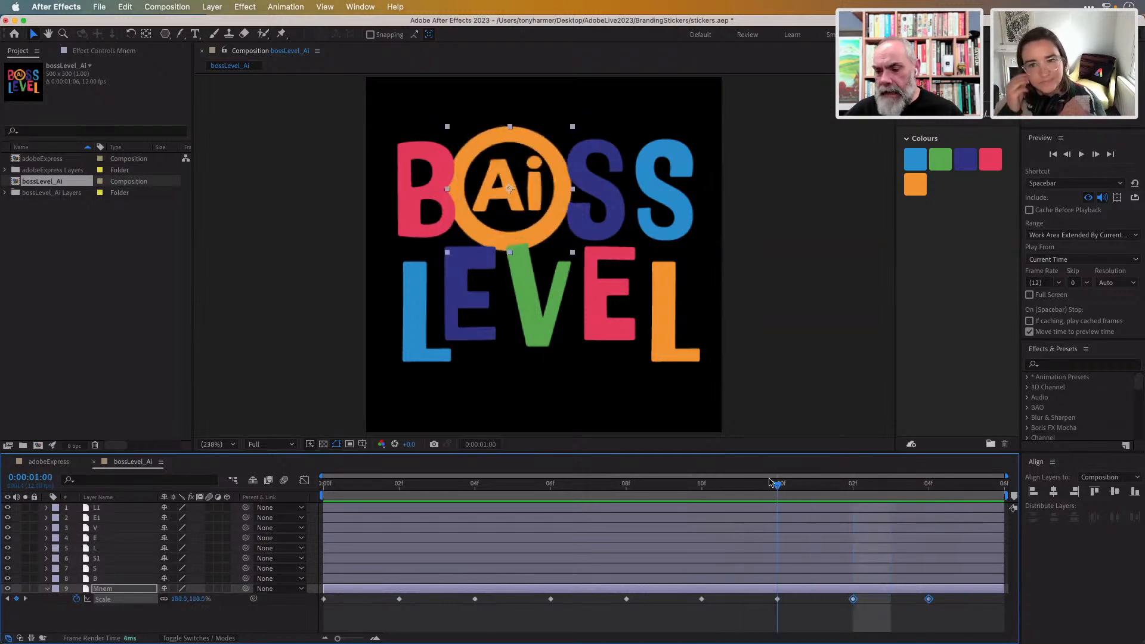
{"action": "left_click_drag", "start_coordinate": [964, 612], "coordinate": [327, 597]}
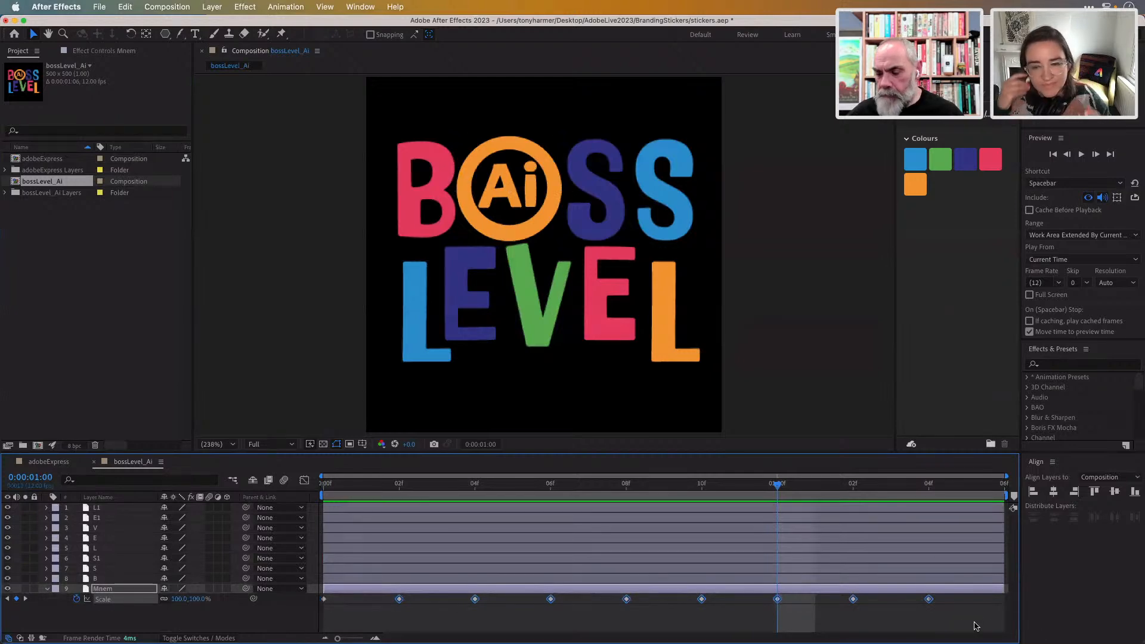
{"action": "left_click_drag", "start_coordinate": [974, 622], "coordinate": [320, 598]}
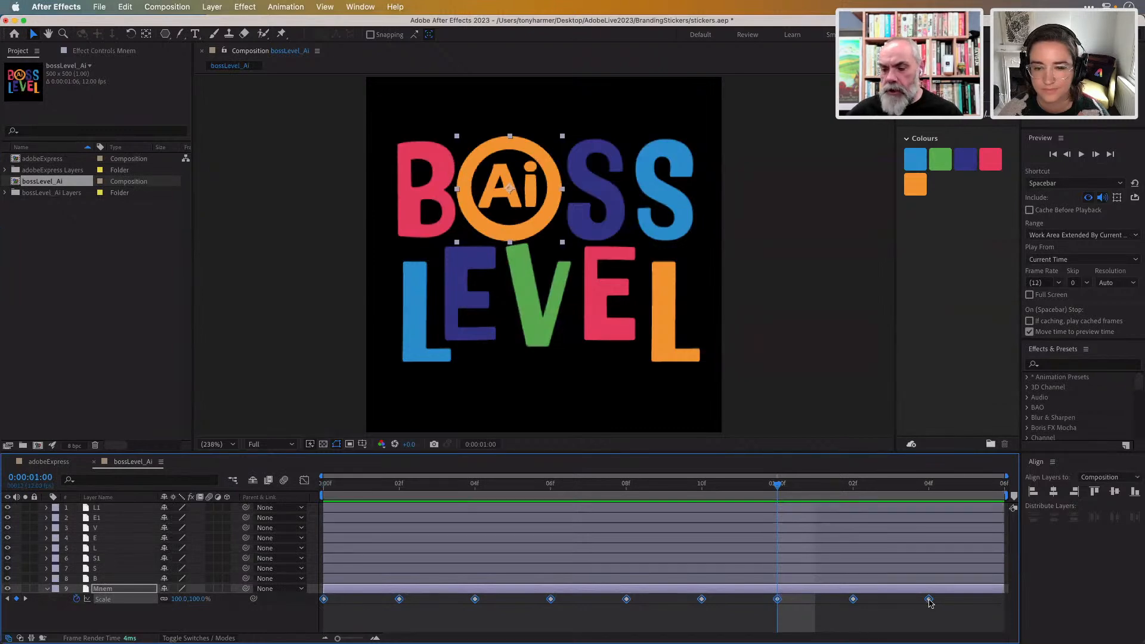
{"action": "left_click_drag", "start_coordinate": [934, 603], "coordinate": [1006, 610]}
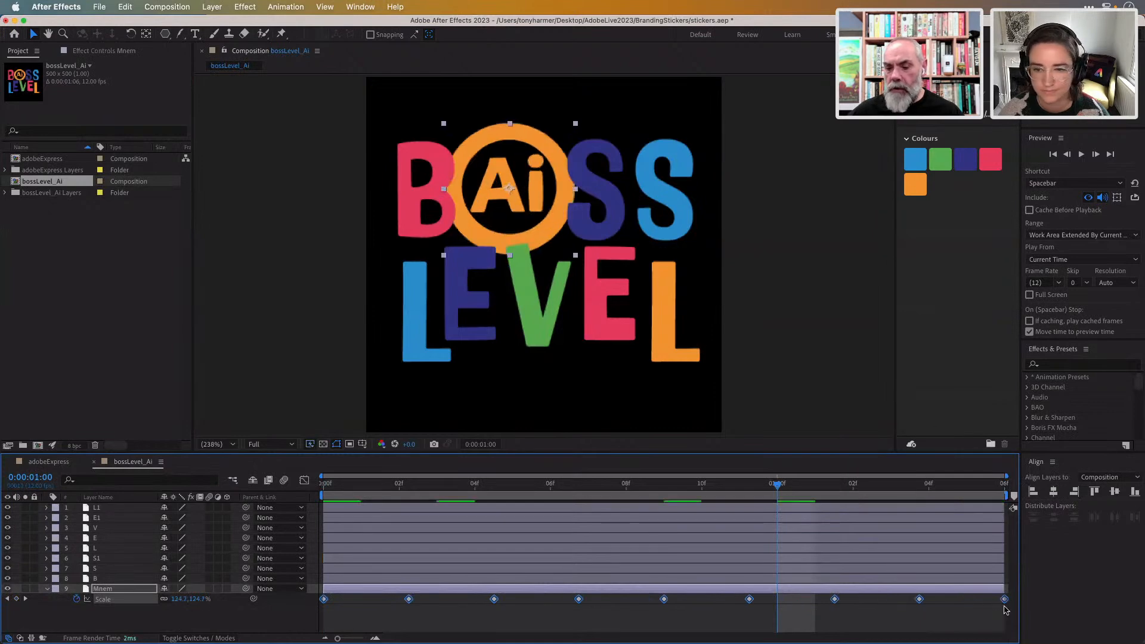
- Preview the pulsing Mnem animation and select layer B
{"action": "key", "text": "space"}
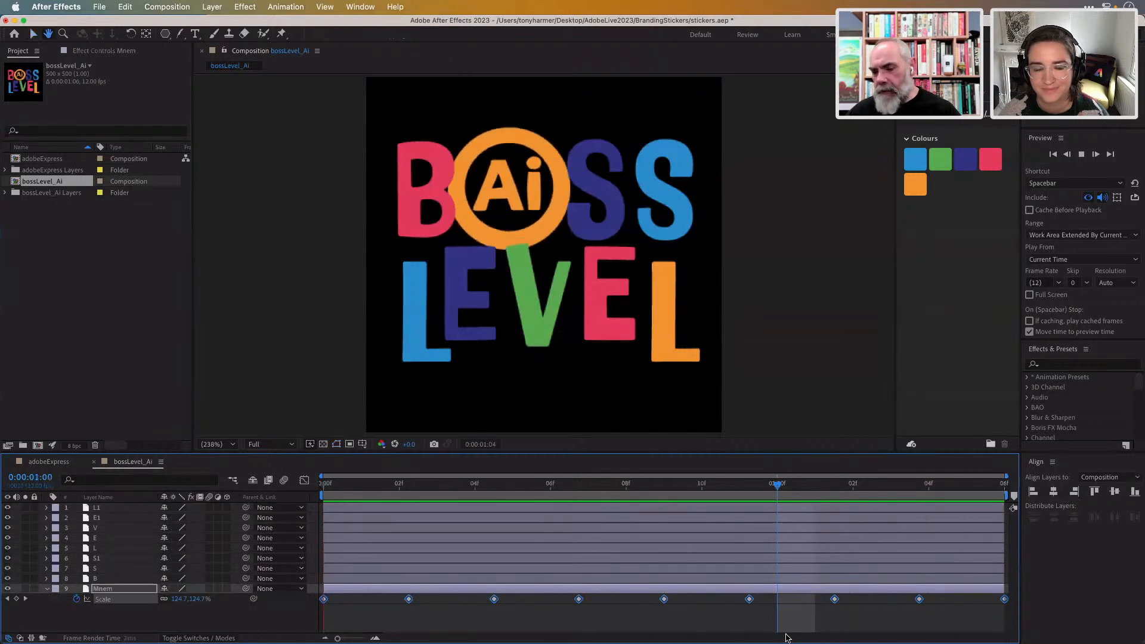
{"action": "key", "text": "space"}
{"action": "left_click", "coordinate": [113, 578]}
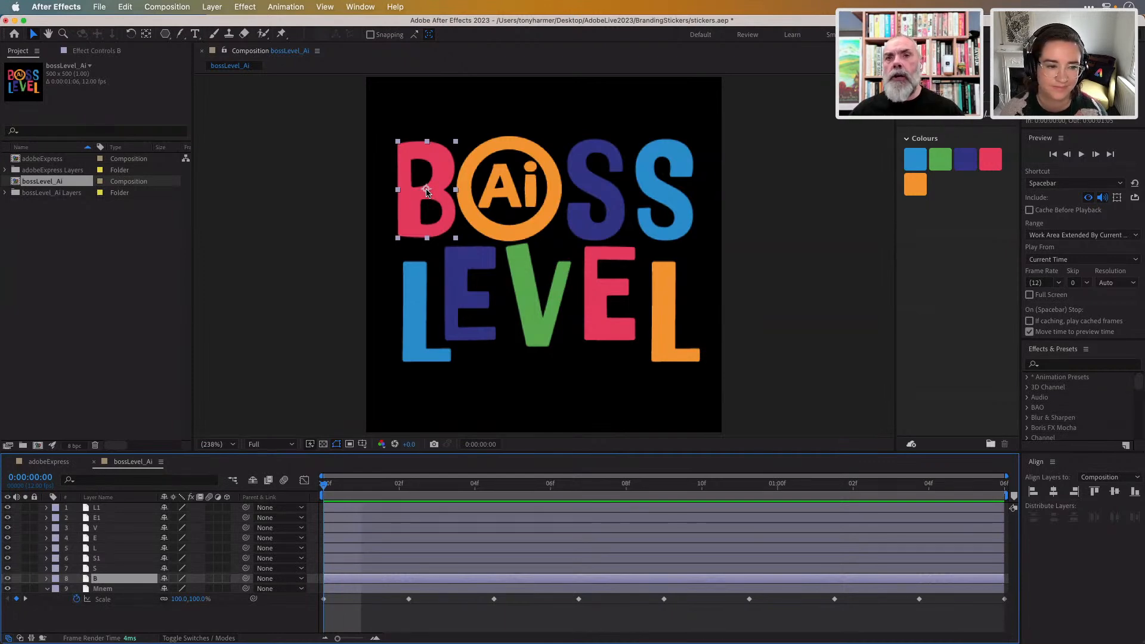
- Switch to Illustrator, create a new document and draw a rectangle about 129 by 121 px in the upper part of the artboard
{"action": "key", "text": "super+Tab"}
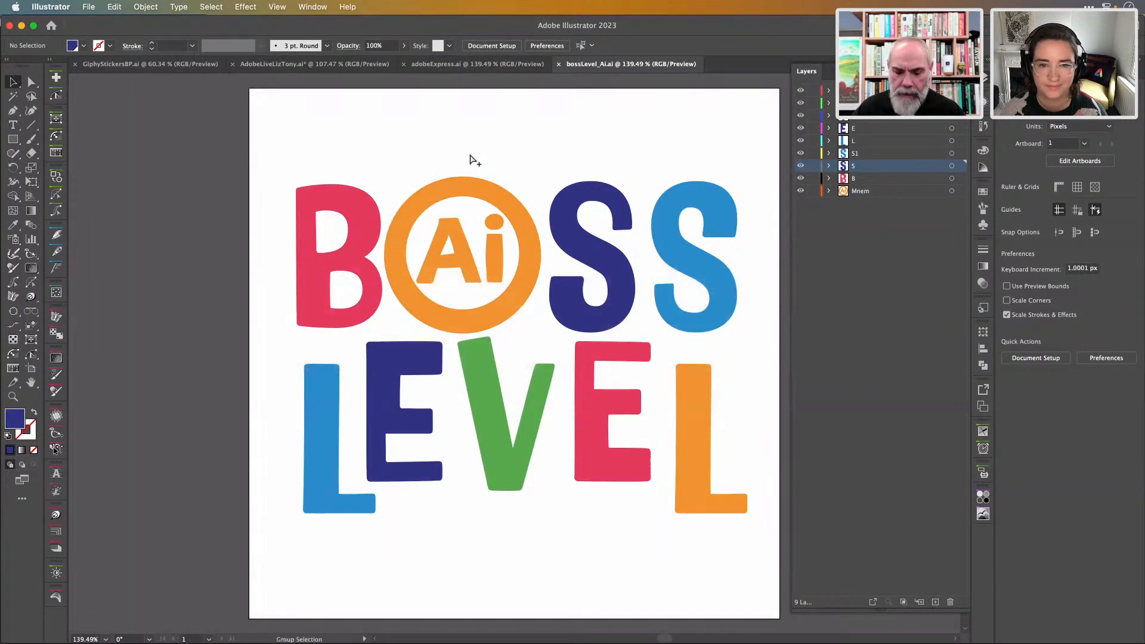
{"action": "key", "text": "super+alt+n"}
{"action": "left_click", "coordinate": [20, 143]}
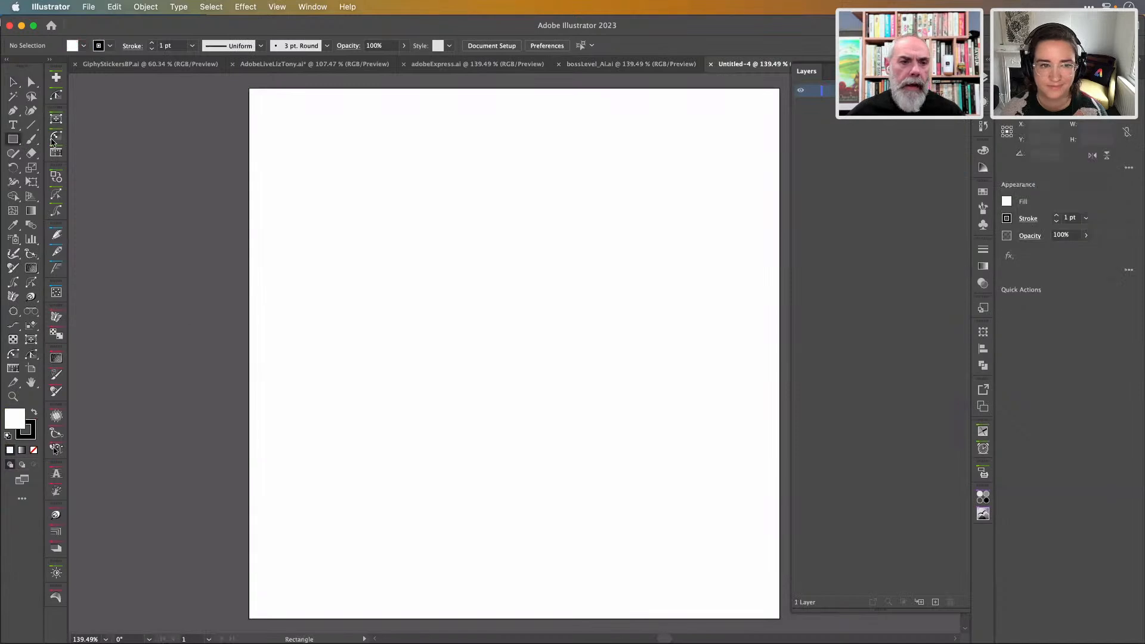
{"action": "left_click_drag", "start_coordinate": [369, 175], "coordinate": [507, 303]}
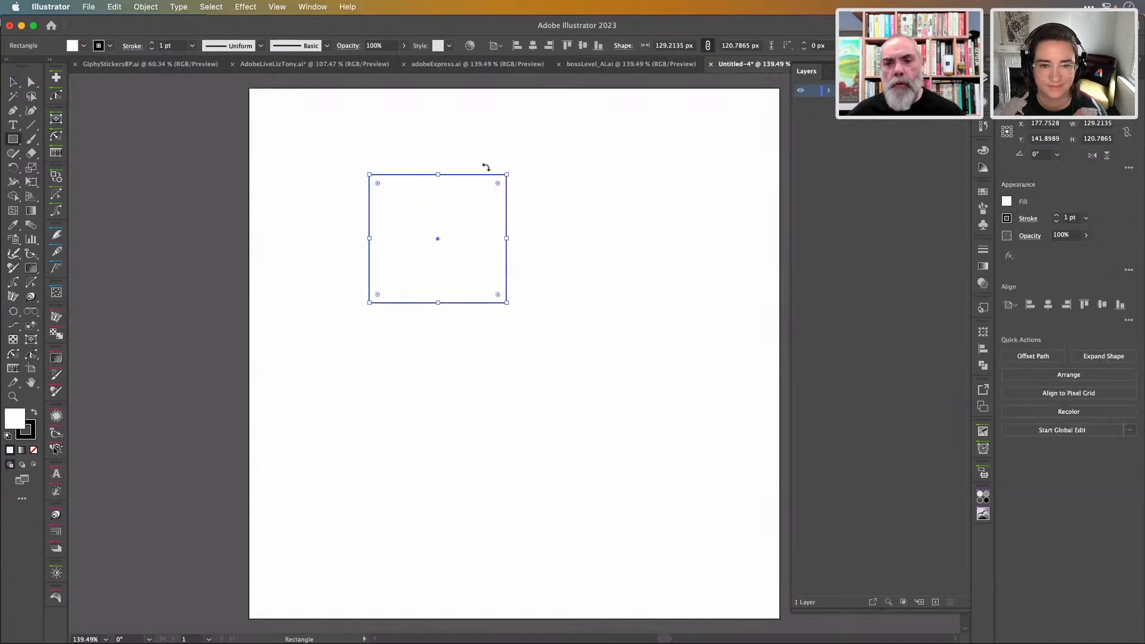
- Scale the rectangle from its lower-right corner to about 159 px wide, keeping its height, and deselect it
{"action": "key", "text": "a"}
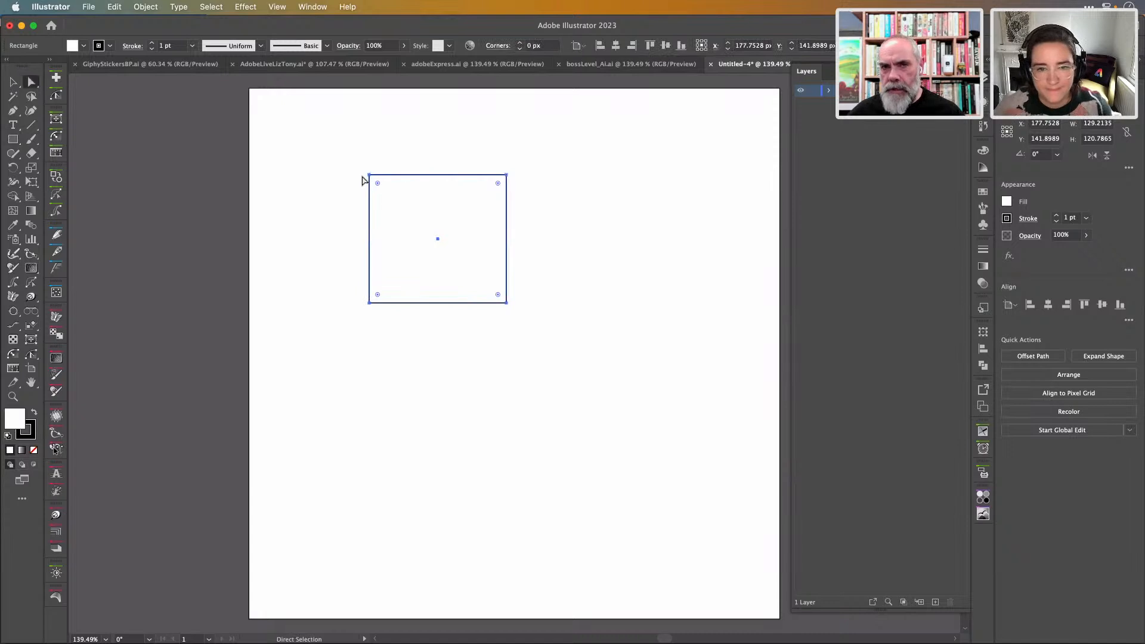
{"action": "left_click", "coordinate": [13, 81]}
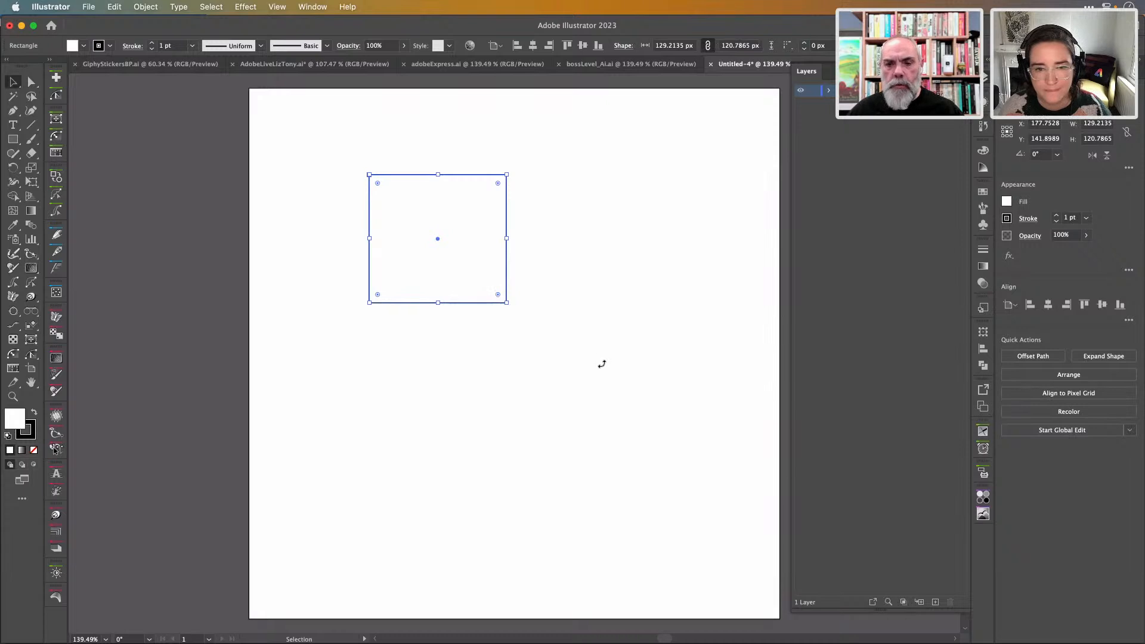
{"action": "key", "text": "s"}
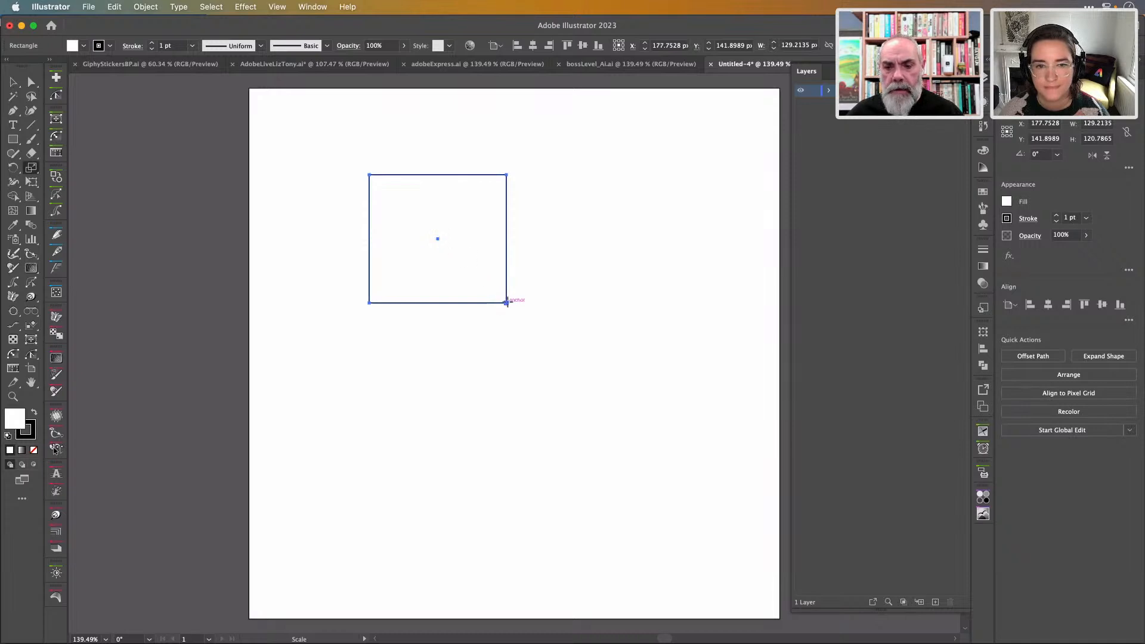
{"action": "left_click", "coordinate": [506, 303]}
{"action": "mouse_move", "coordinate": [371, 167]}
{"action": "left_mouse_down"}
{"action": "mouse_move", "coordinate": [421, 199]}
{"action": "mouse_move", "coordinate": [348, 155]}
{"action": "mouse_move", "coordinate": [470, 207]}
{"action": "mouse_move", "coordinate": [434, 173]}
{"action": "mouse_move", "coordinate": [413, 212]}
{"action": "mouse_move", "coordinate": [357, 192]}
{"action": "mouse_move", "coordinate": [362, 212]}
{"action": "mouse_move", "coordinate": [335, 153]}
{"action": "left_mouse_up"}
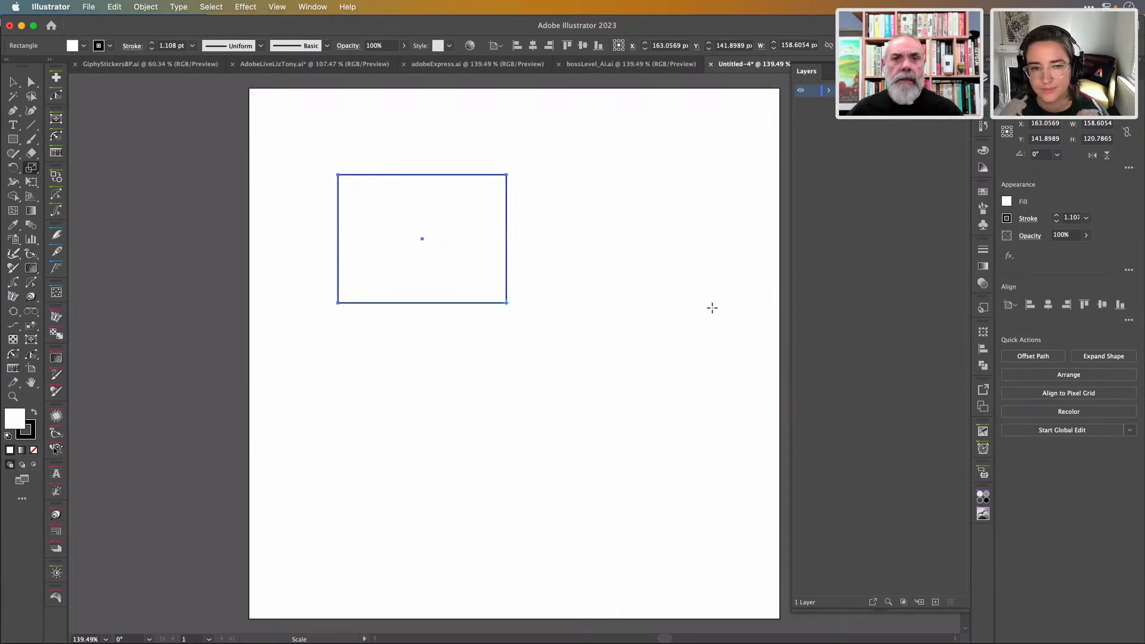
{"action": "key", "text": "v"}
{"action": "left_click", "coordinate": [666, 309]}
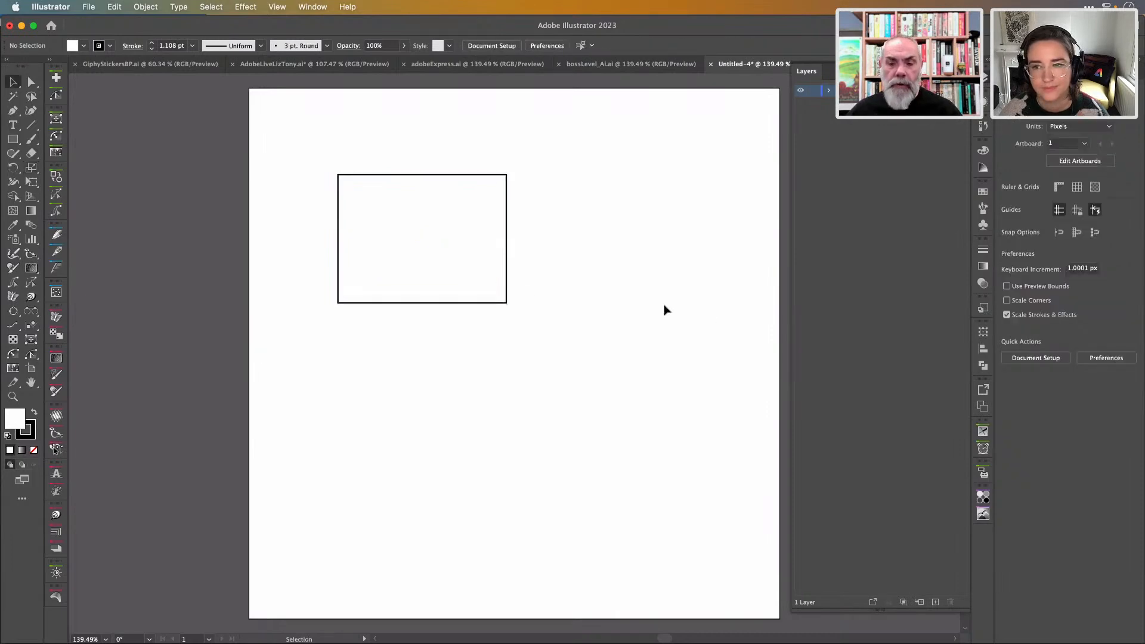
{"action": "key", "text": "a"}
- Switch back to After Effects and move the letter B's anchor point to its lower-left corner with the Pan Behind tool
{"action": "key", "text": "super+Tab"}
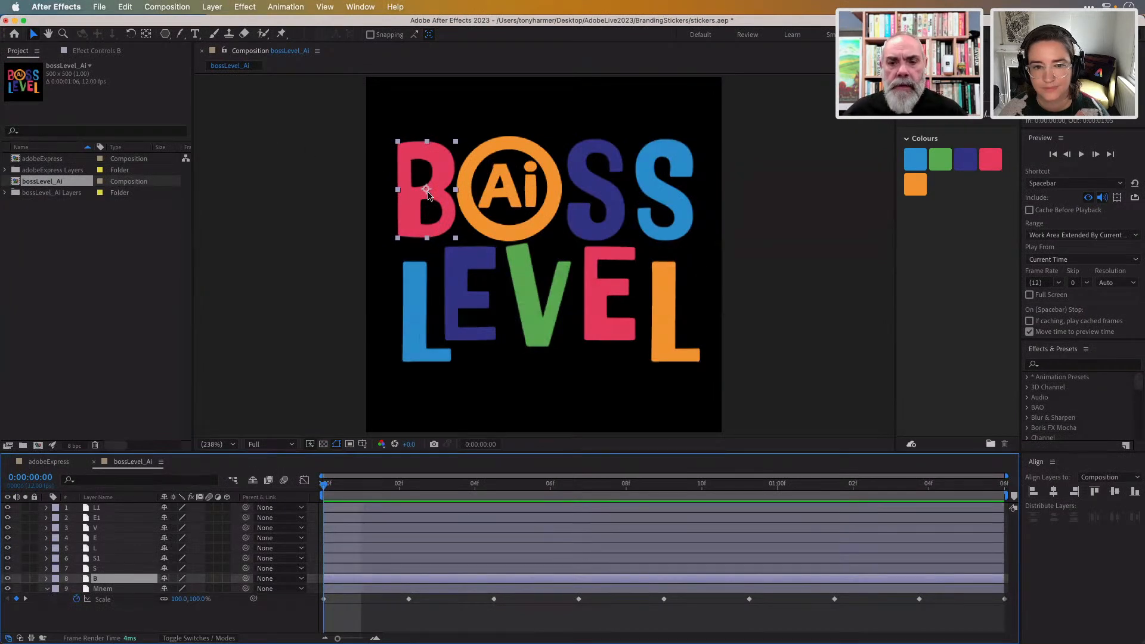
{"action": "left_click_drag", "start_coordinate": [427, 190], "coordinate": [427, 189]}
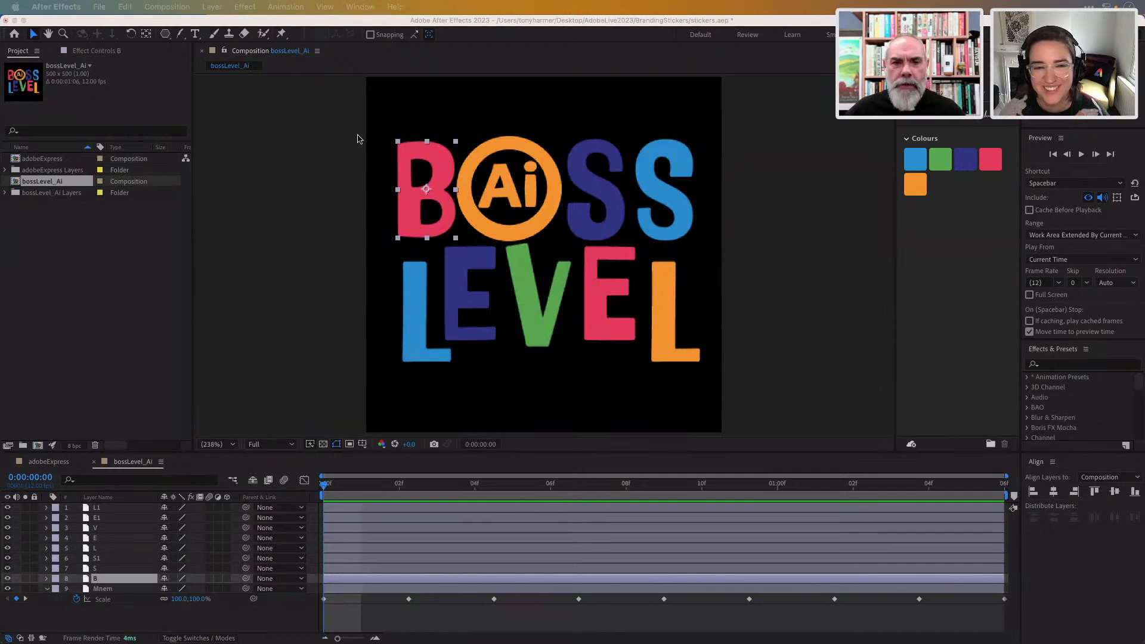
{"action": "left_click", "coordinate": [316, 147]}
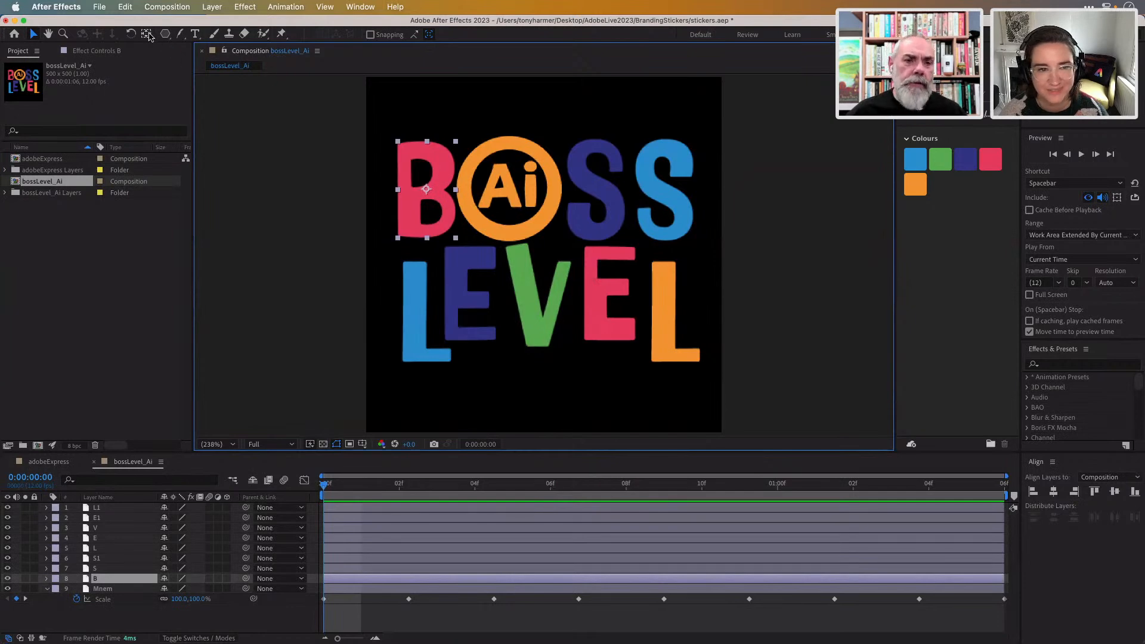
{"action": "left_click", "coordinate": [147, 34]}
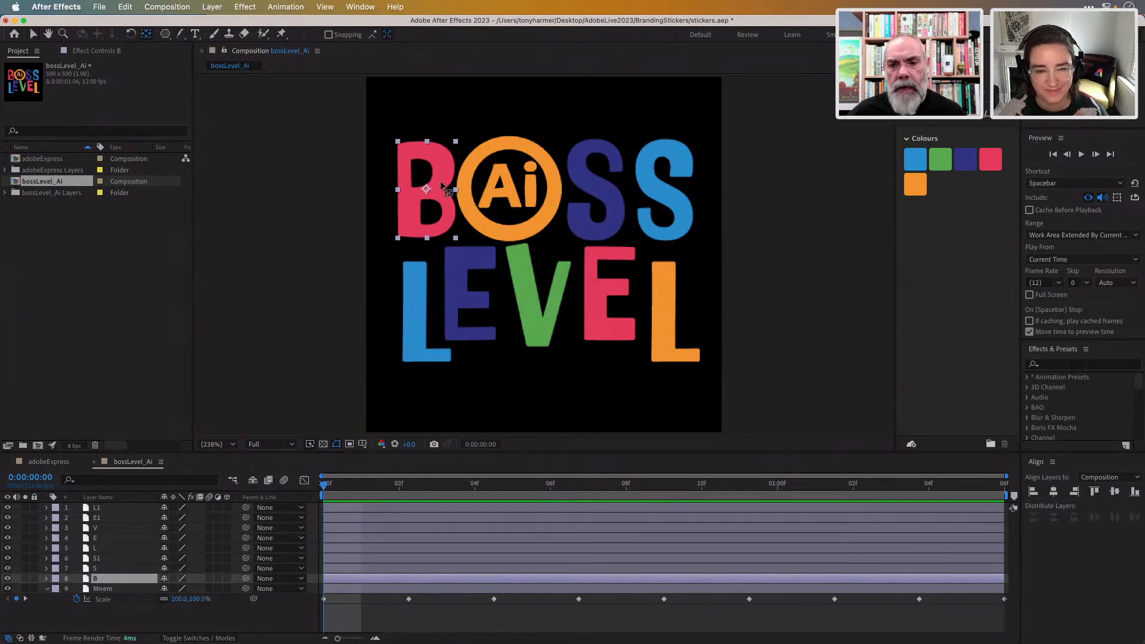
{"action": "left_click_drag", "start_coordinate": [425, 189], "coordinate": [397, 237]}
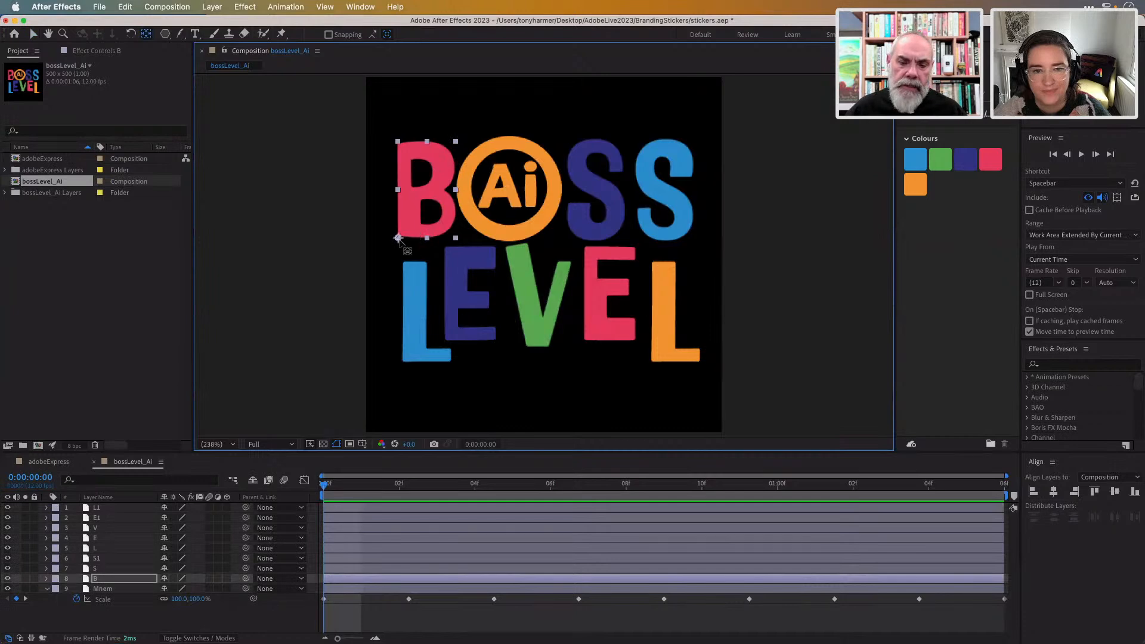
- Reveal layer B's Scale property and start keyframing it at 100% at 0:00:00:00
{"action": "left_click", "coordinate": [343, 582]}
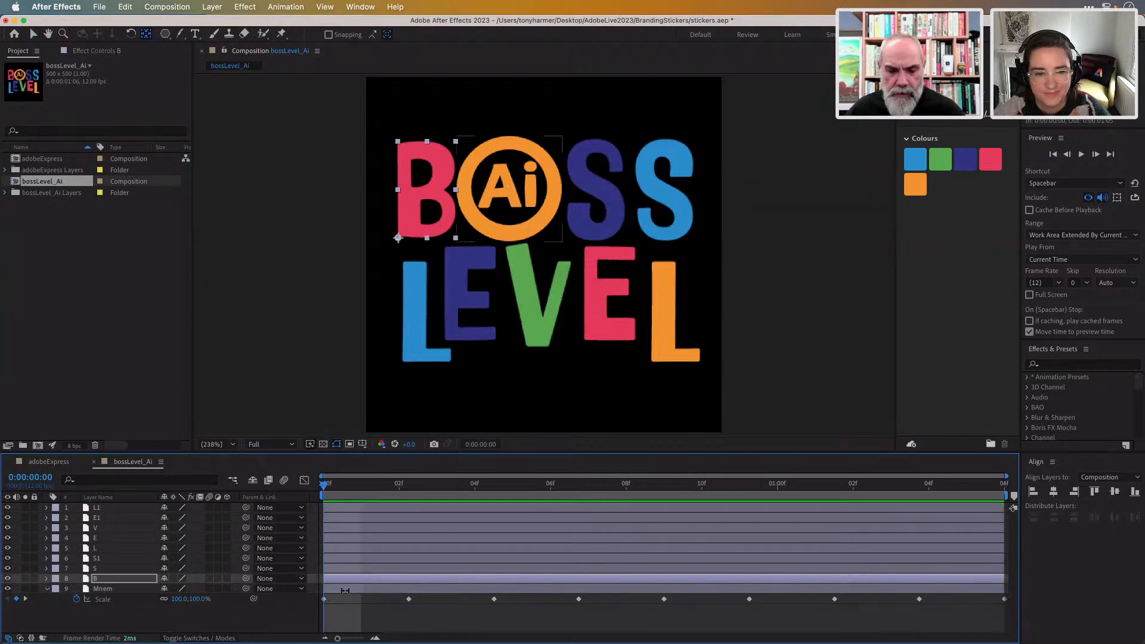
{"action": "left_click", "coordinate": [344, 588]}
{"action": "left_click", "coordinate": [350, 579]}
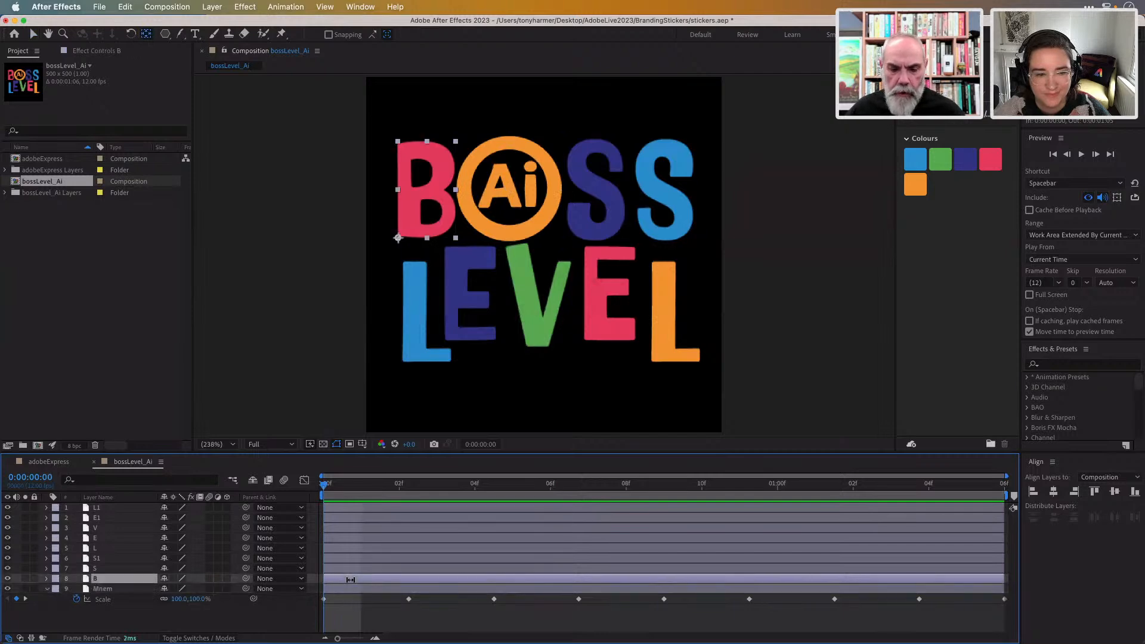
{"action": "key", "text": "s"}
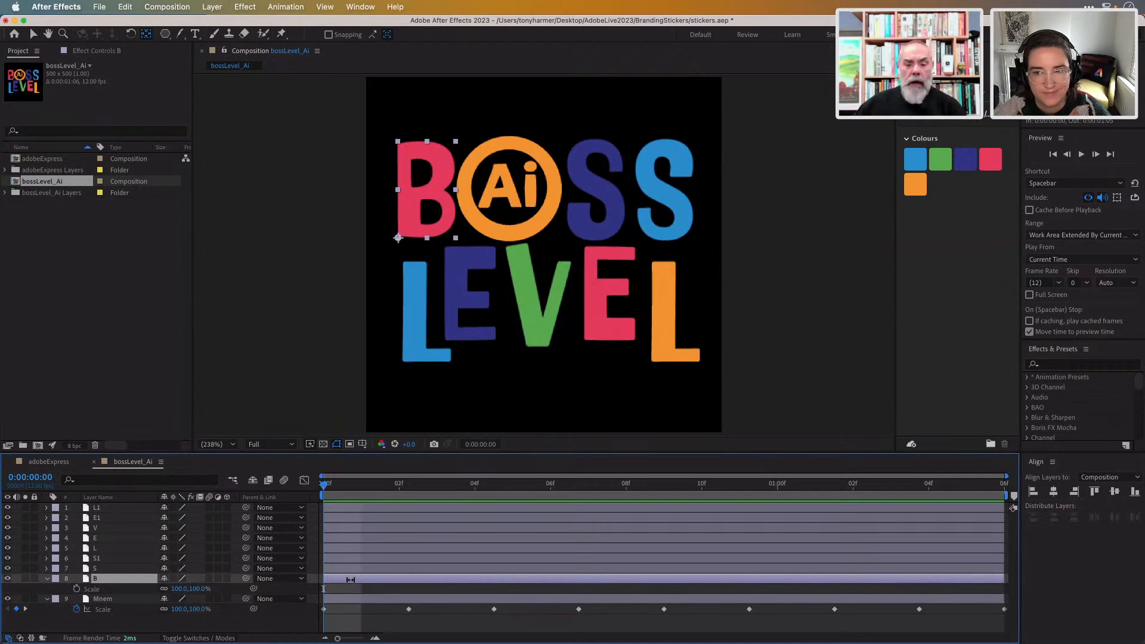
{"action": "left_click", "coordinate": [76, 589]}
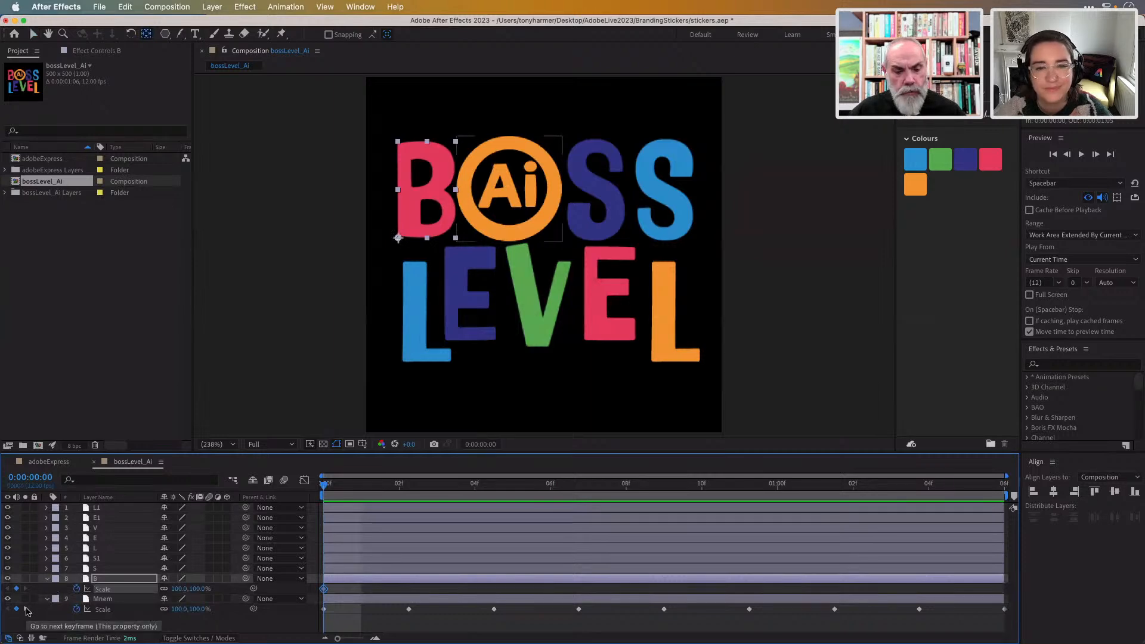
- Add a second Scale keyframe of 73% to layer B at 0:00:00:02
{"action": "left_click", "coordinate": [412, 598]}
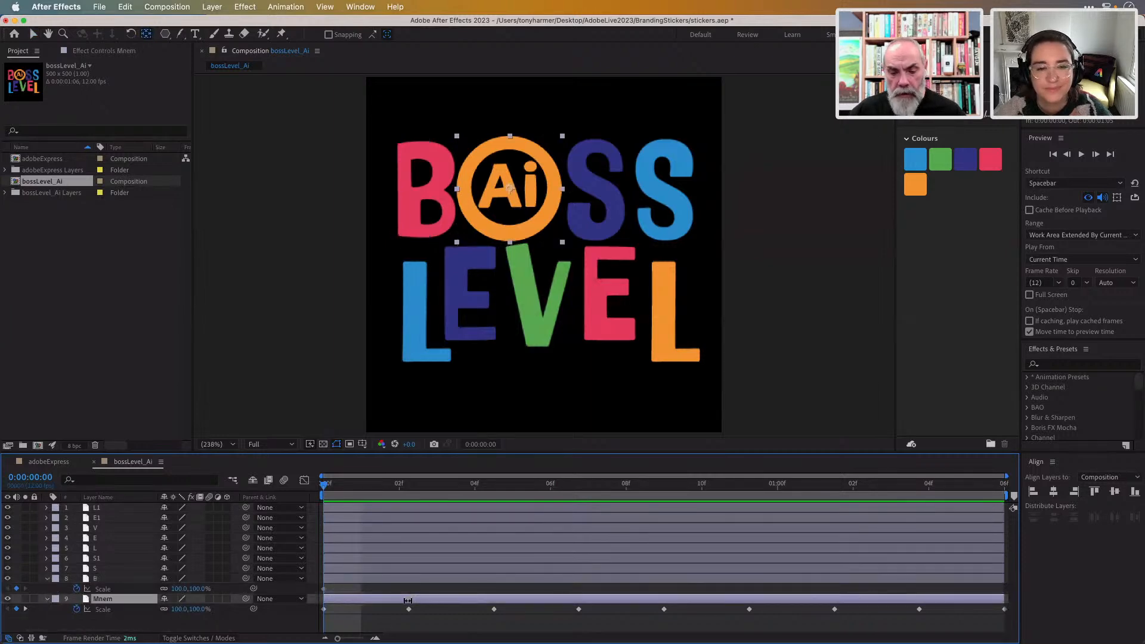
{"action": "left_click", "coordinate": [379, 576]}
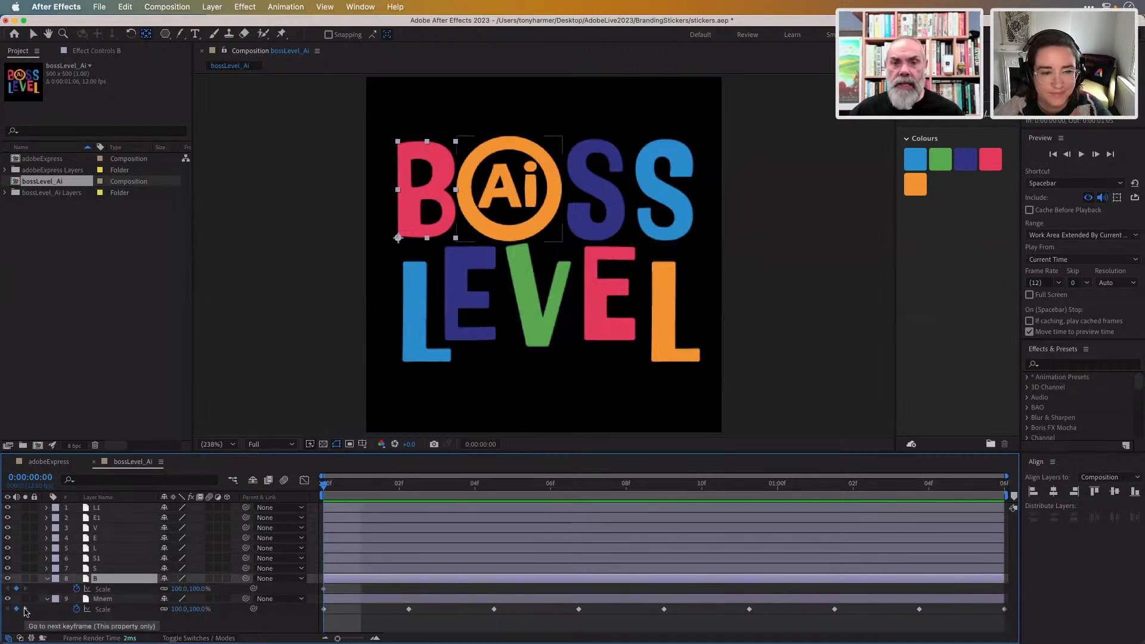
{"action": "left_click", "coordinate": [25, 609]}
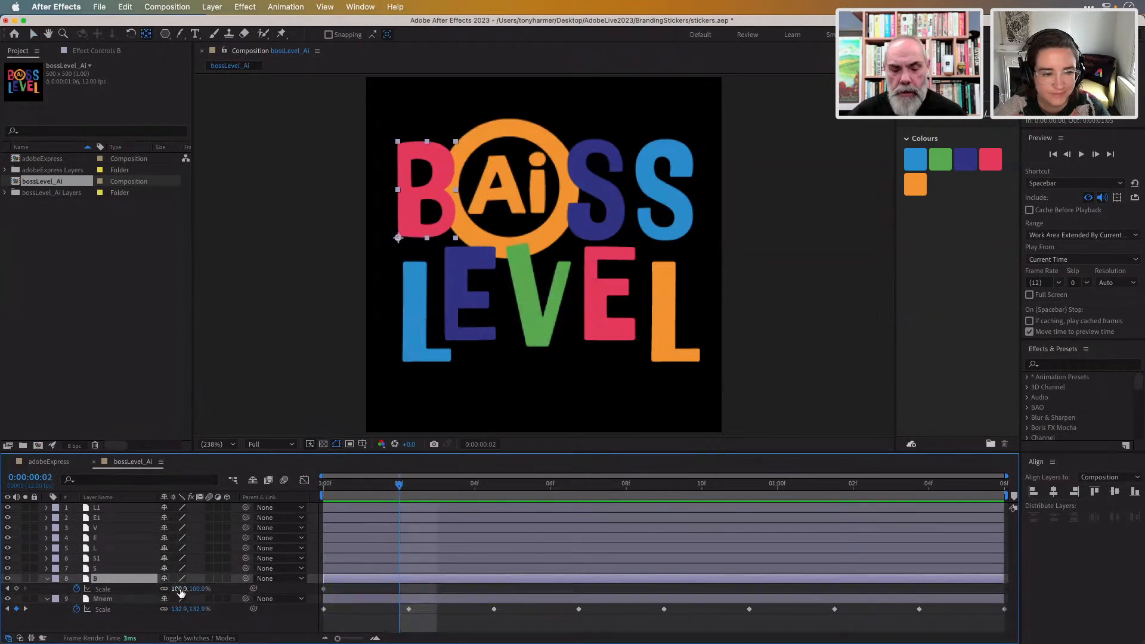
{"action": "left_click_drag", "start_coordinate": [175, 589], "coordinate": [166, 589]}
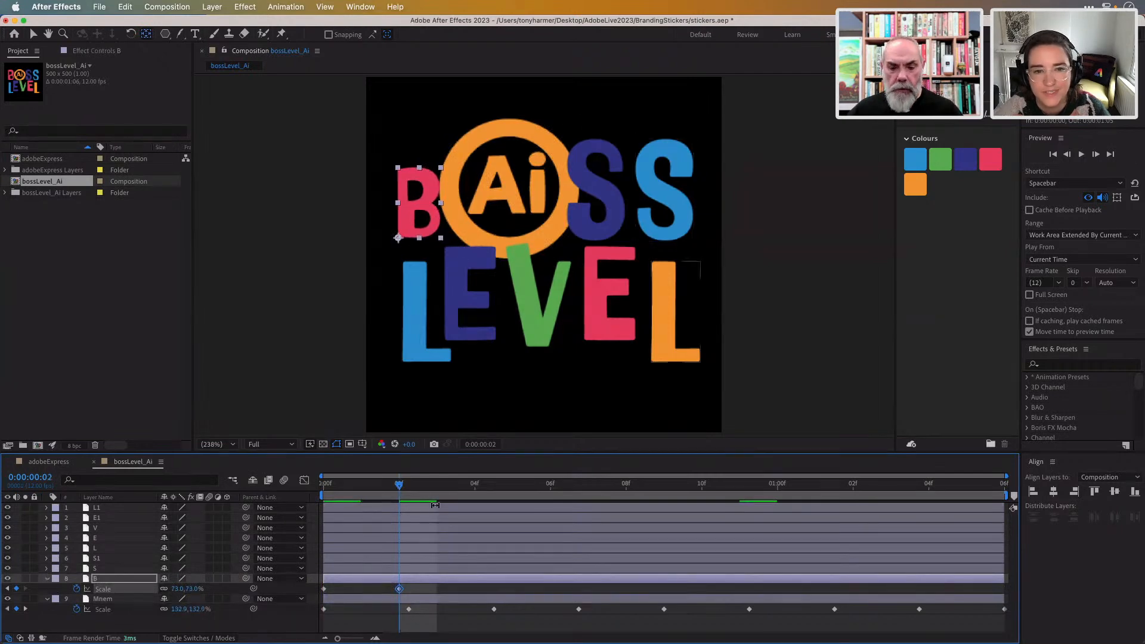
{"action": "mouse_move", "coordinate": [387, 487]}
{"action": "left_mouse_down"}
{"action": "mouse_move", "coordinate": [337, 488]}
{"action": "mouse_move", "coordinate": [388, 488]}
{"action": "left_mouse_up"}
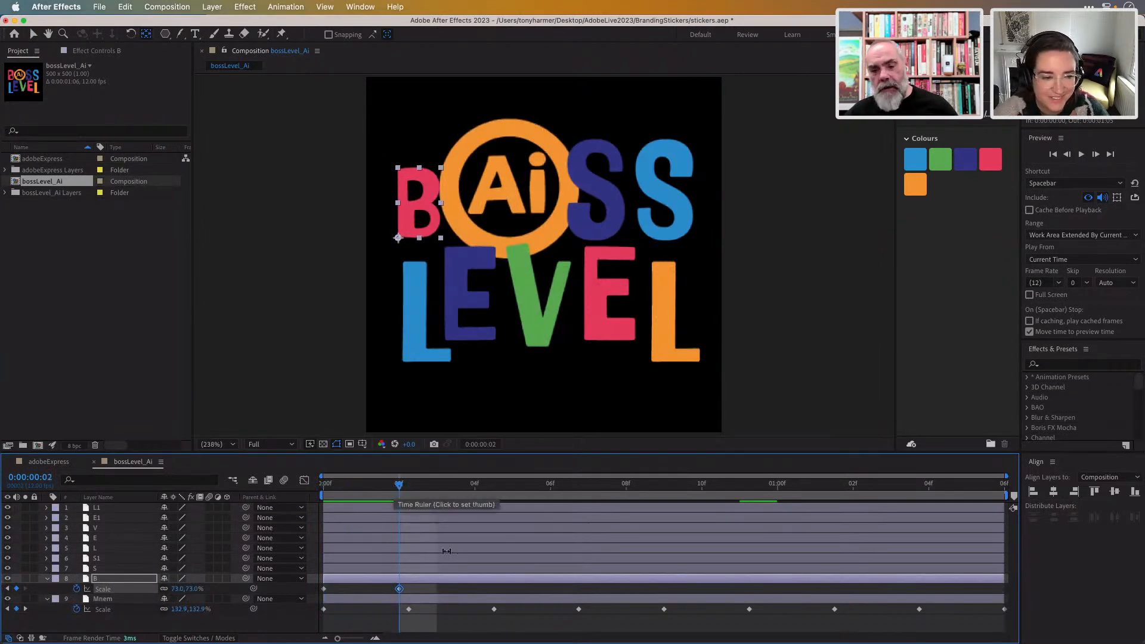
- Select both of layer B's Scale keyframes and add a loopOut() expression to the Scale property
{"action": "left_click_drag", "start_coordinate": [416, 590], "coordinate": [322, 596]}
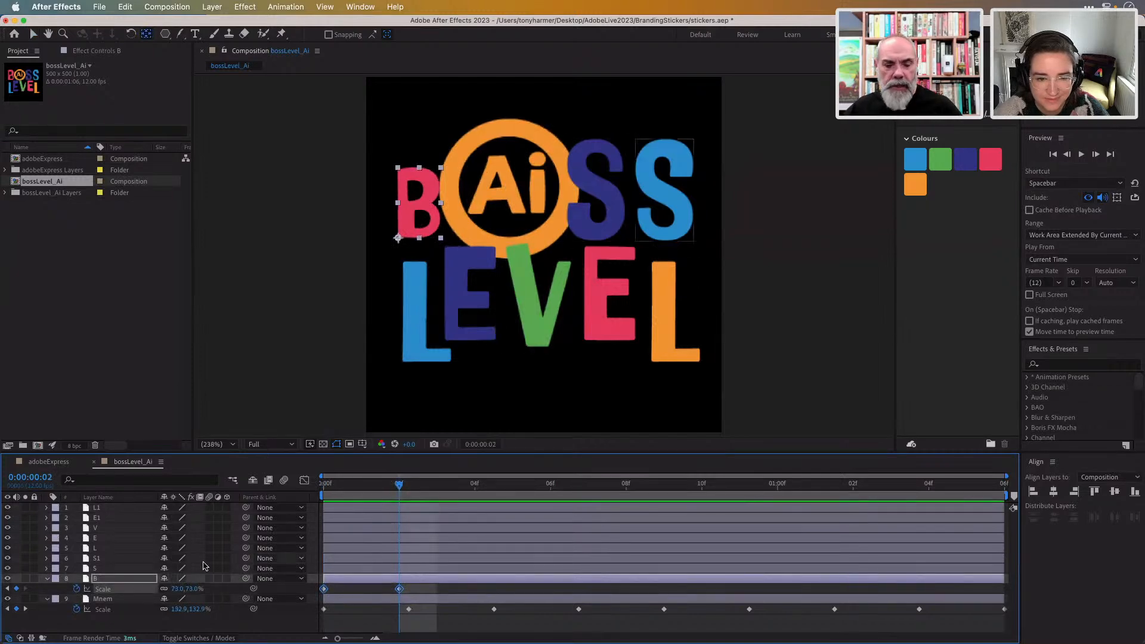
{"action": "left_click", "coordinate": [76, 590], "text": "alt"}
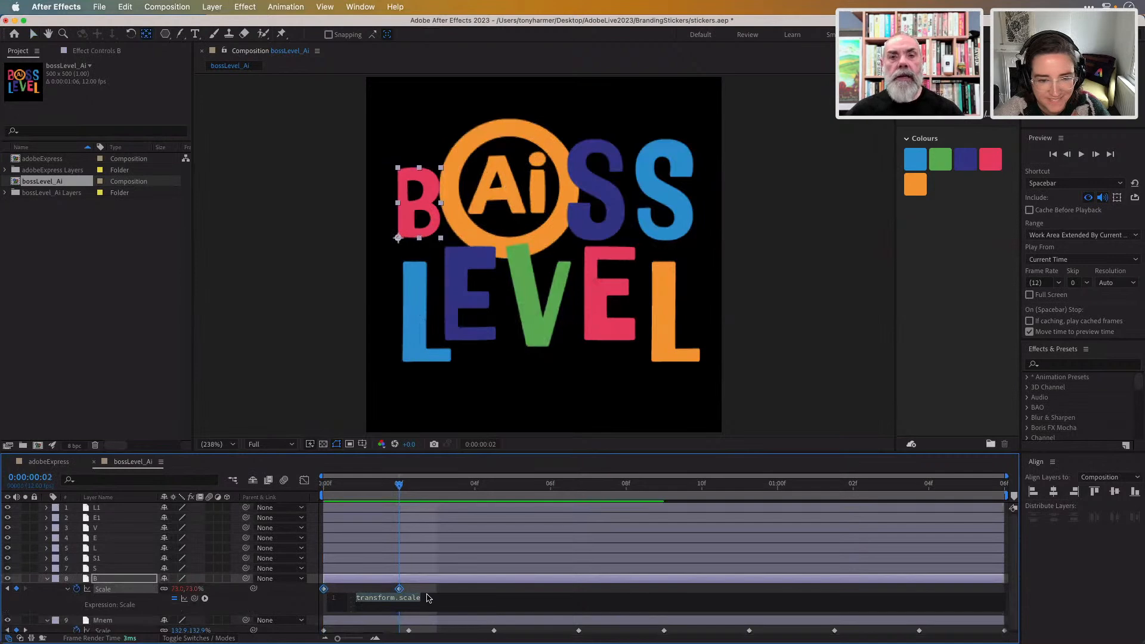
{"action": "type", "text": "loop"}
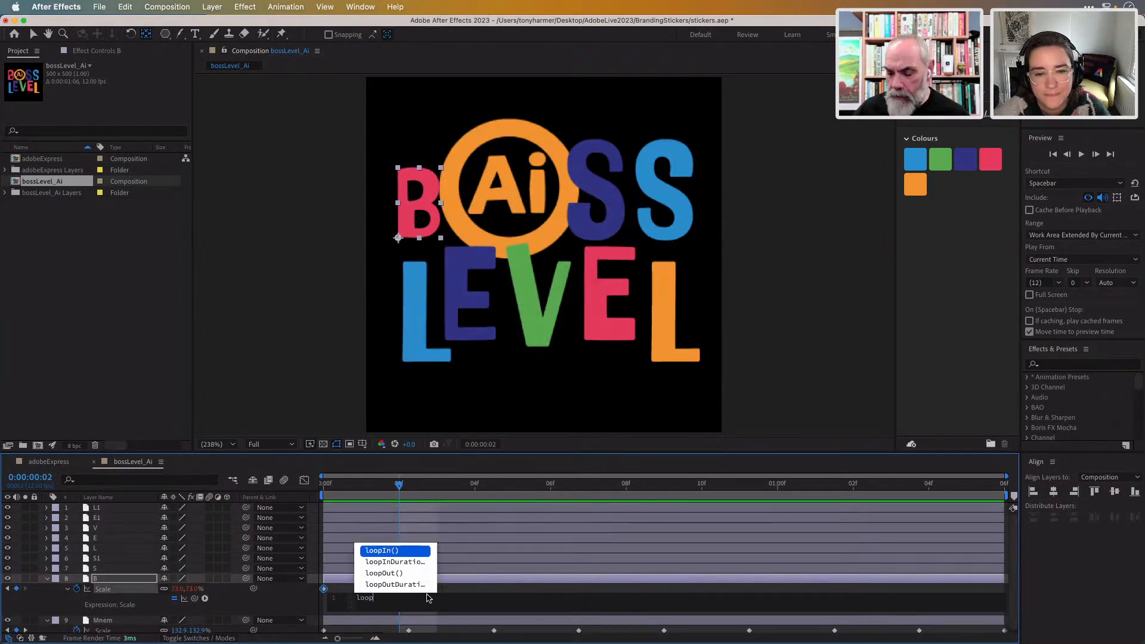
{"action": "key", "text": "Down"}
{"action": "key", "text": "Down"}
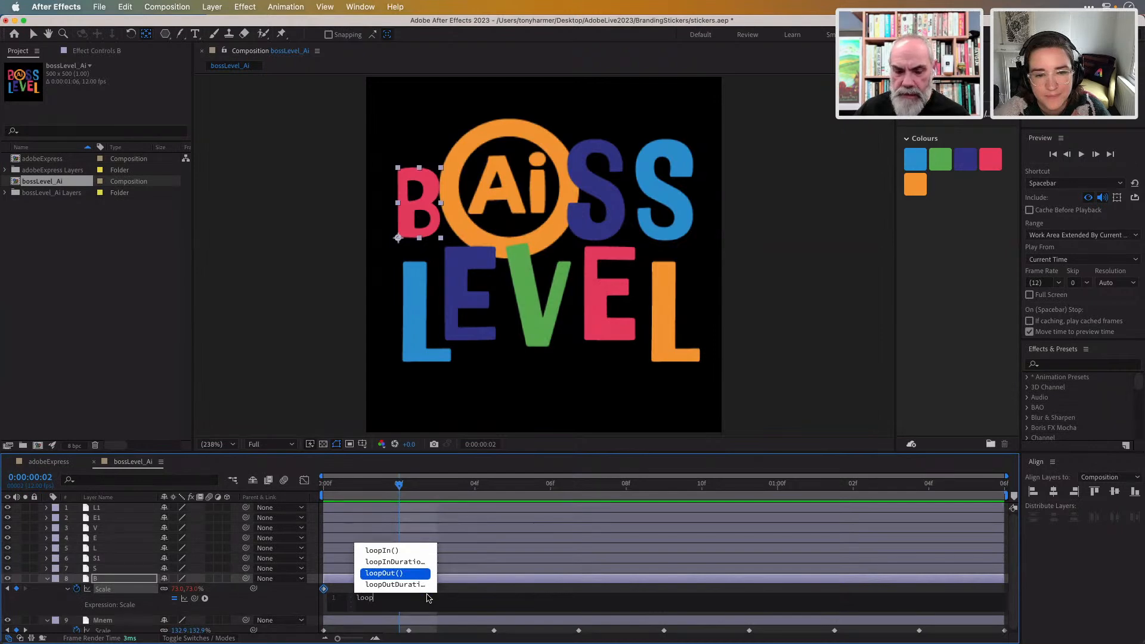
{"action": "key", "text": "Return"}
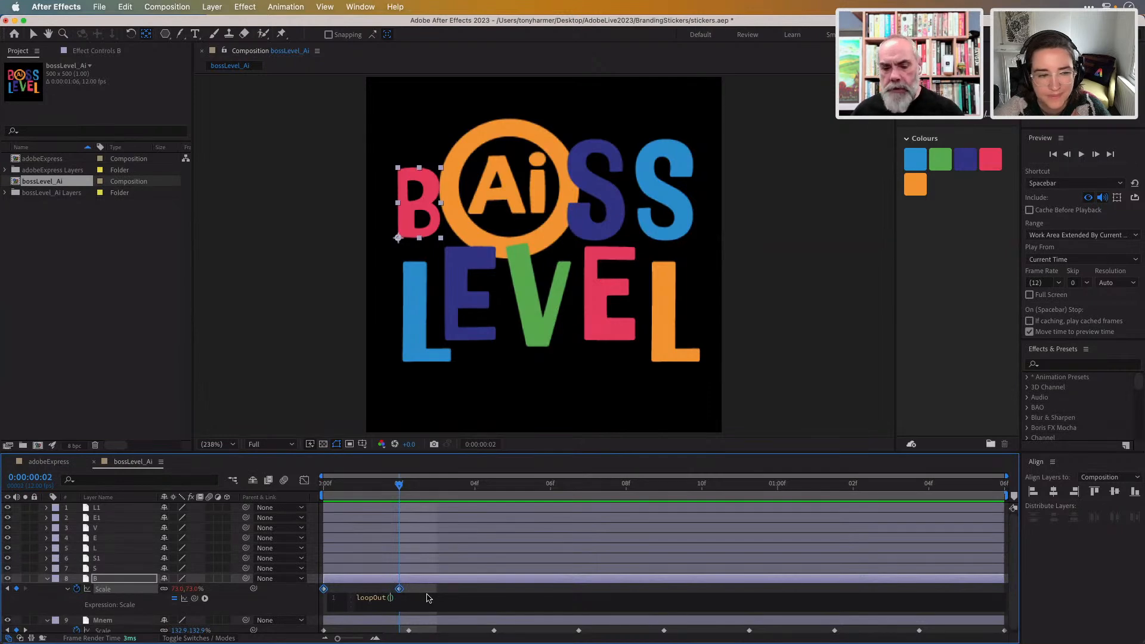
{"action": "key", "text": "KP_Enter"}
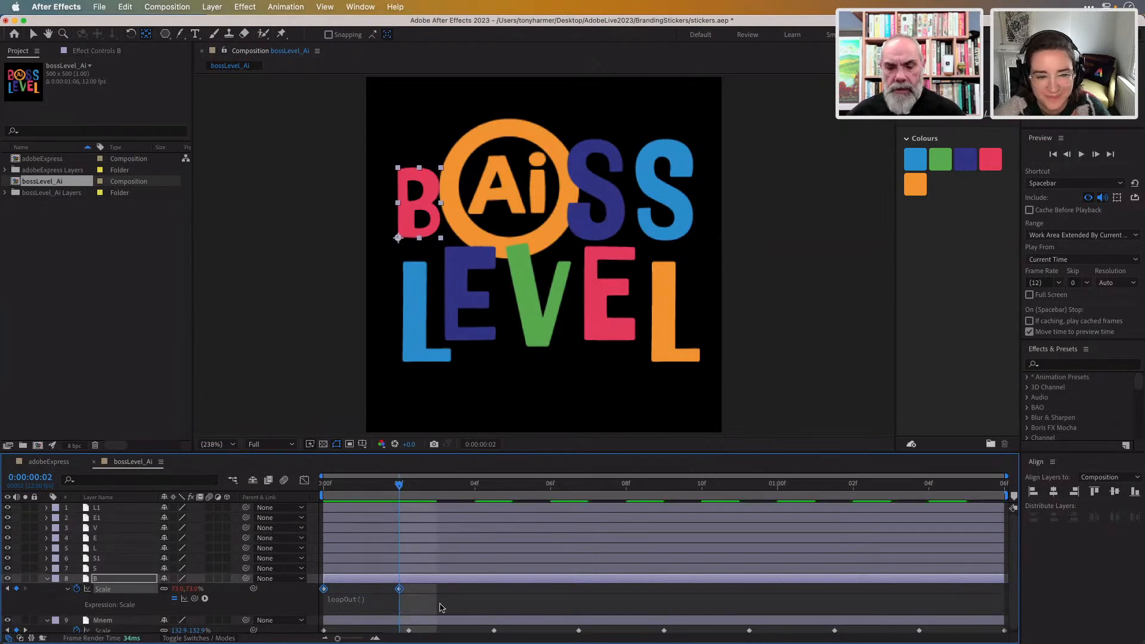
- Preview the looping B, move its second Scale keyframe to 0:00:00:03 and preview it again
{"action": "key", "text": "space"}
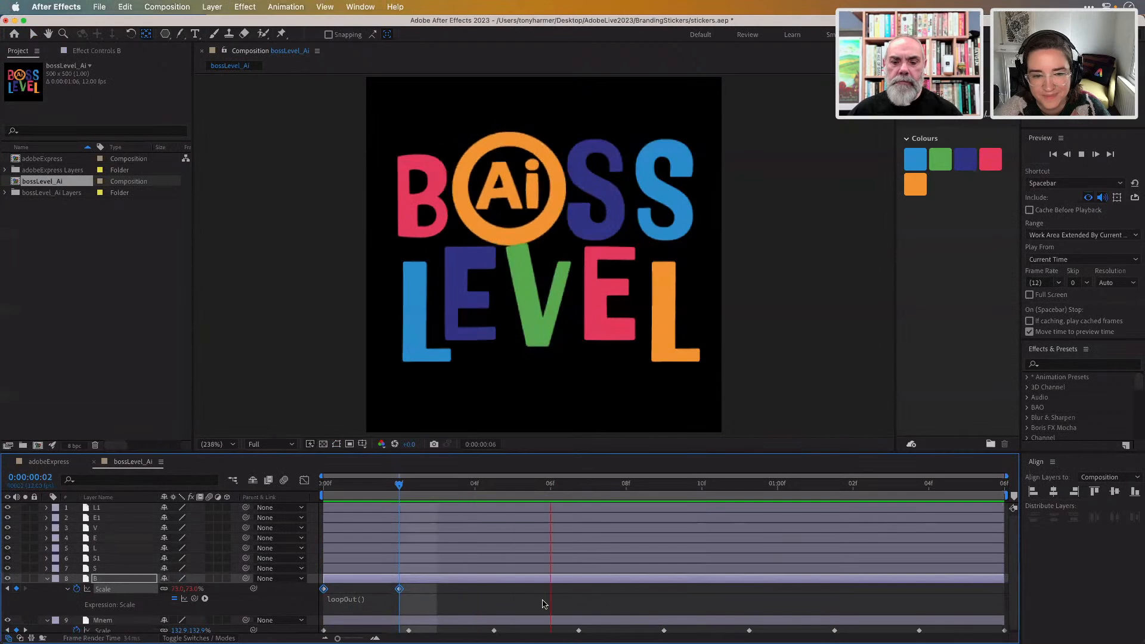
{"action": "key", "text": "space"}
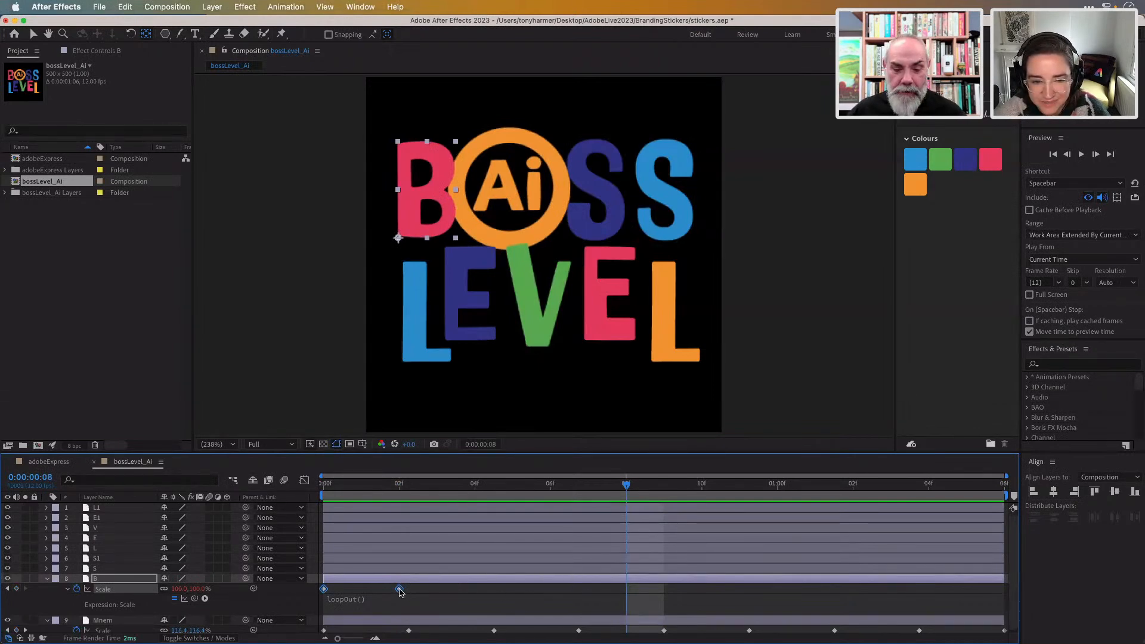
{"action": "left_click_drag", "start_coordinate": [408, 592], "coordinate": [419, 594]}
{"action": "left_click", "coordinate": [434, 592]}
{"action": "left_click", "coordinate": [400, 589]}
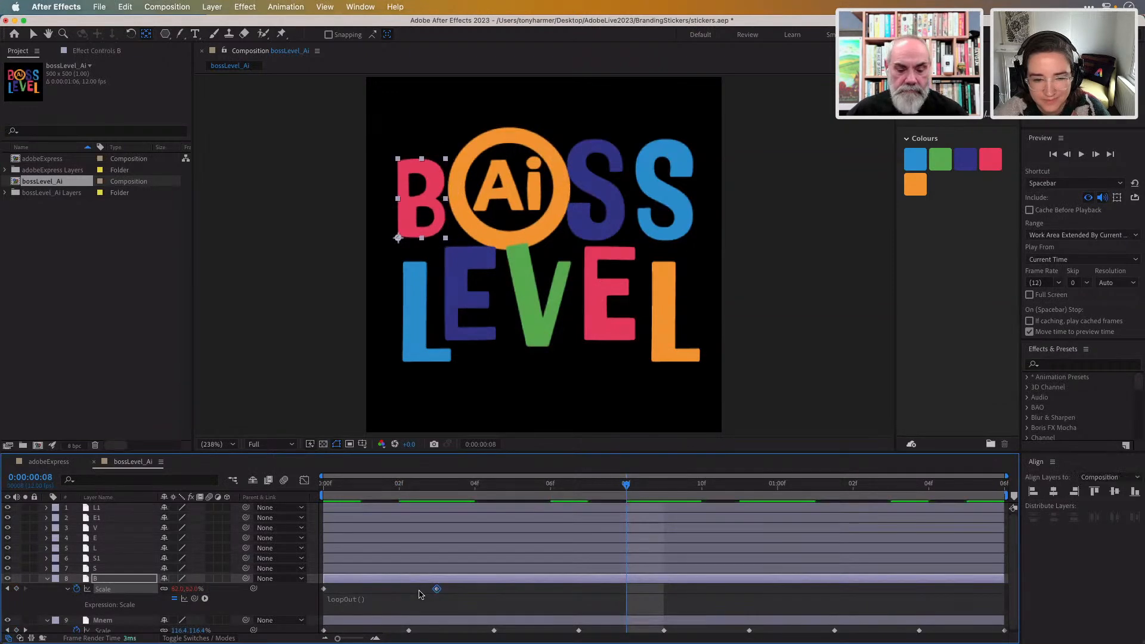
{"action": "key", "text": "space"}
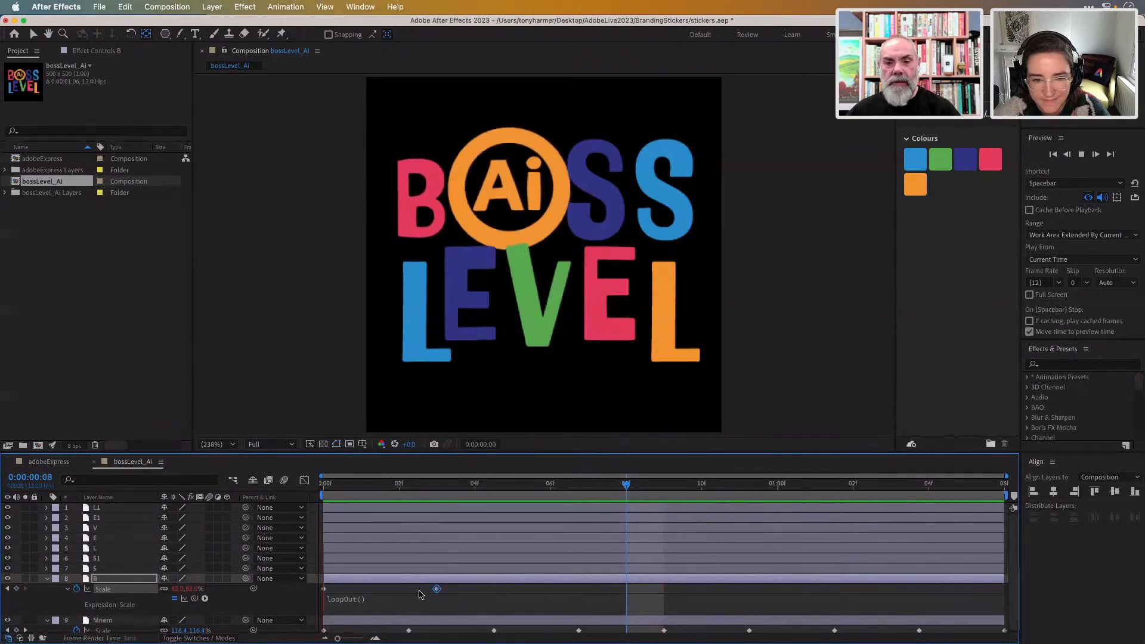
{"action": "key", "text": "space"}
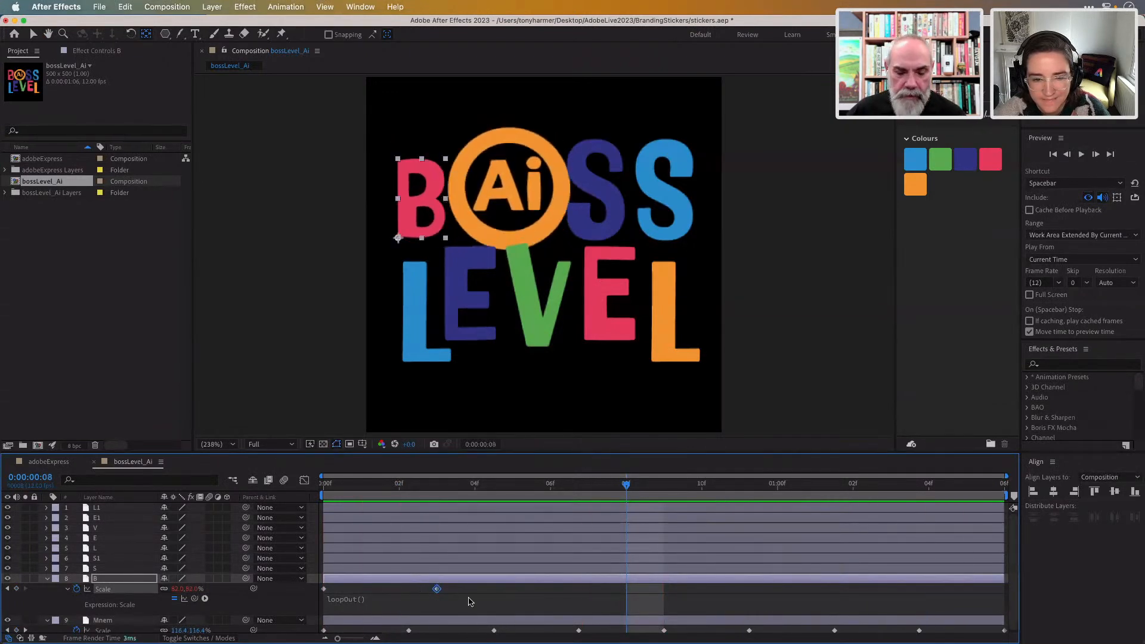
- Remove the loop expression from layer B's Scale and return its second keyframe to 0:00:00:02
{"action": "scroll", "coordinate": [435, 590], "scroll_direction": "down", "scroll_amount": 1}
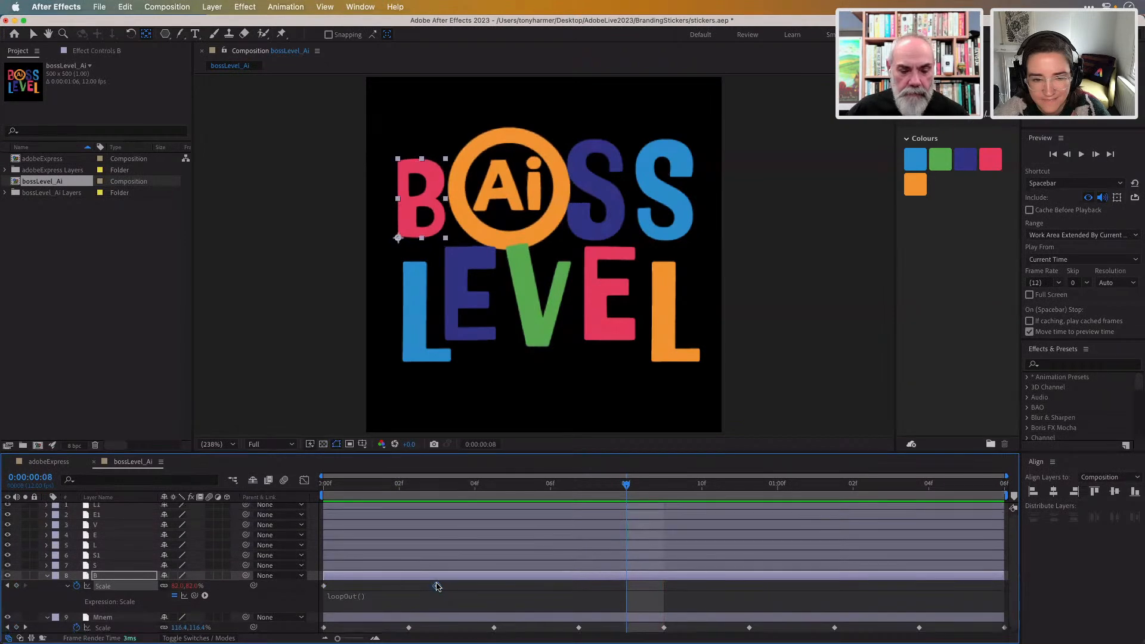
{"action": "left_click", "coordinate": [78, 588], "text": "alt"}
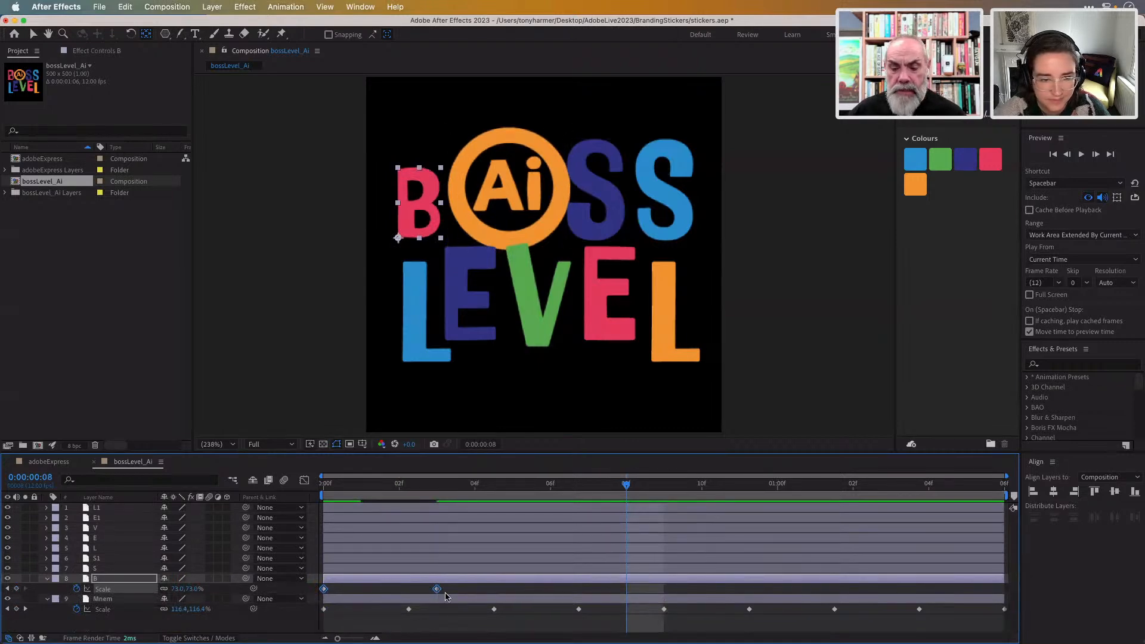
{"action": "left_click_drag", "start_coordinate": [437, 589], "coordinate": [415, 594]}
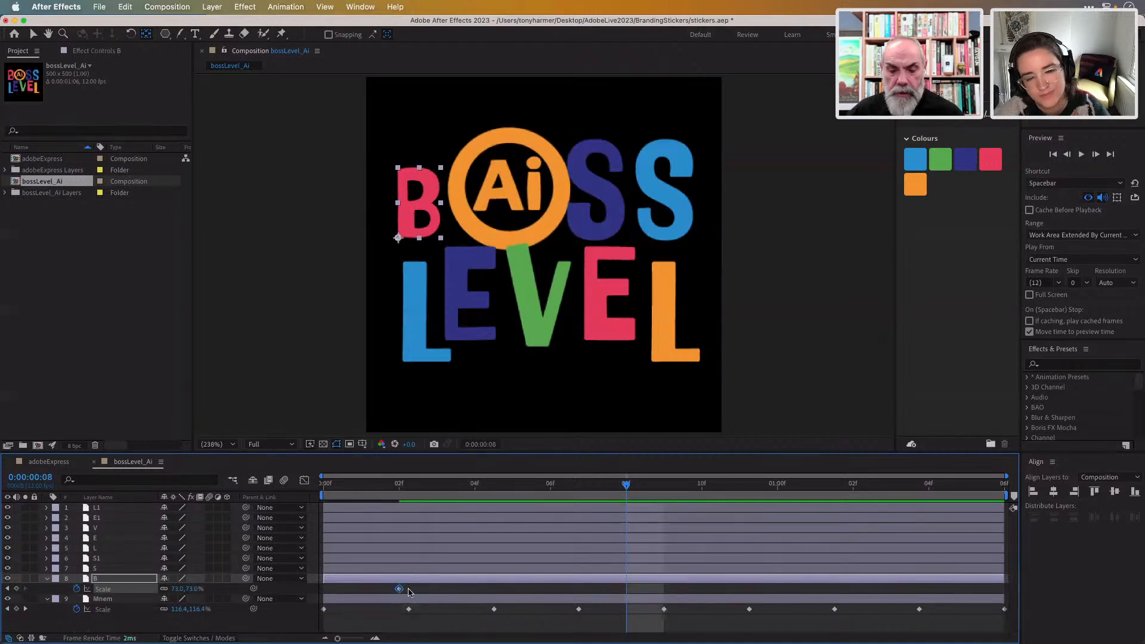
- Copy layer B's two Scale keyframes and paste them at 0:00:00:04, 0:00:00:08 and 0:00:01:00
{"action": "left_click_drag", "start_coordinate": [399, 589], "coordinate": [318, 594]}
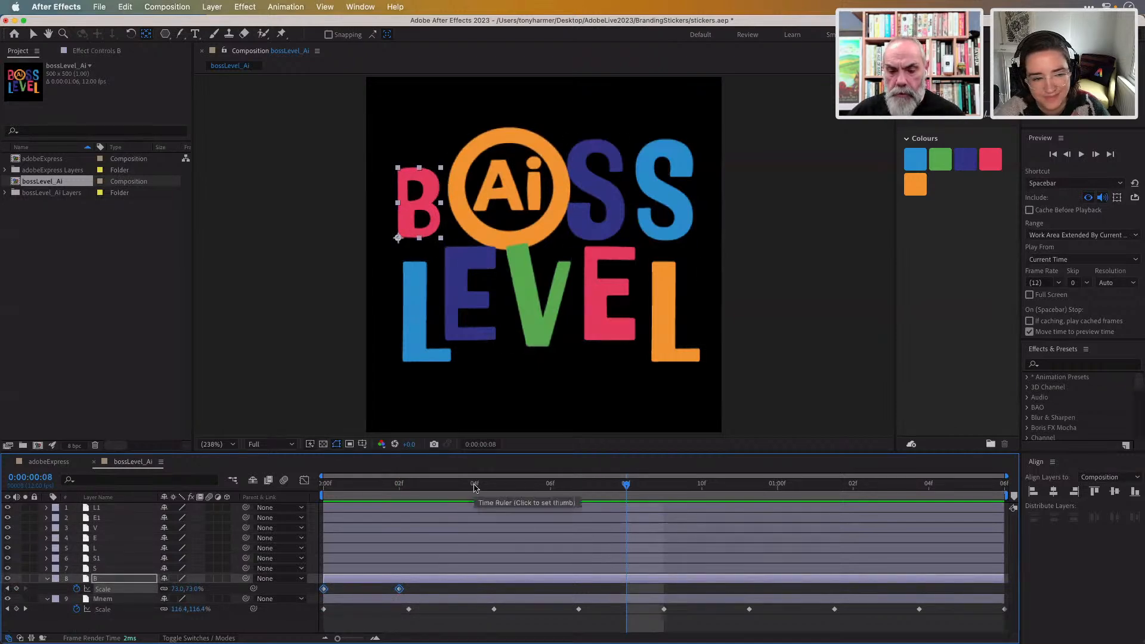
{"action": "left_click", "coordinate": [475, 487]}
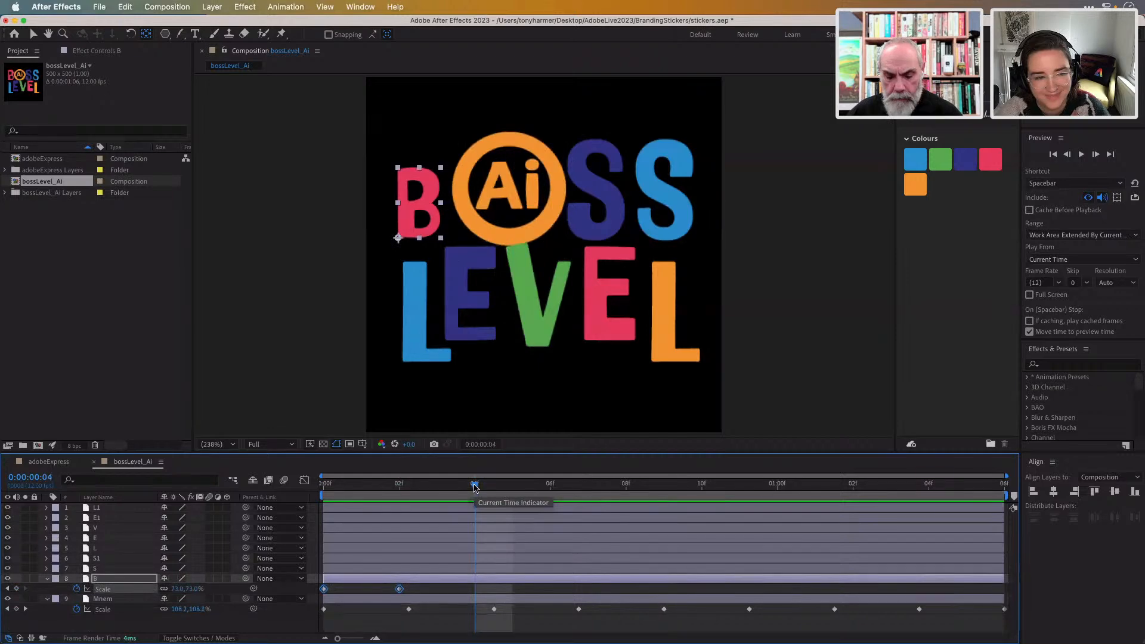
{"action": "key", "text": "super+v"}
{"action": "left_click", "coordinate": [625, 487]}
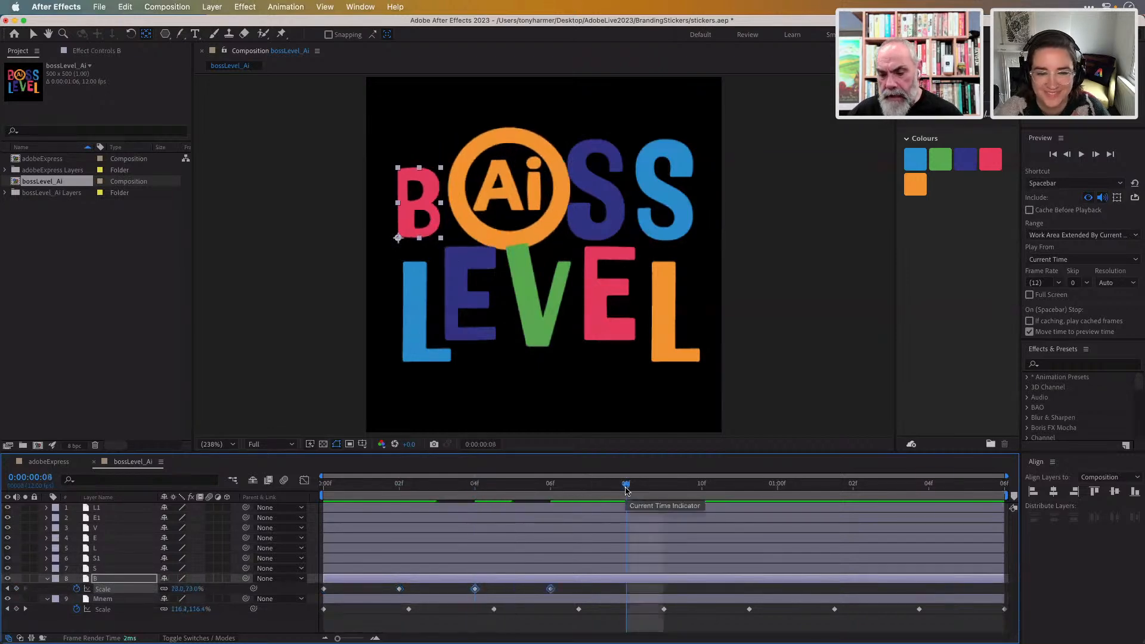
{"action": "key", "text": "super+v"}
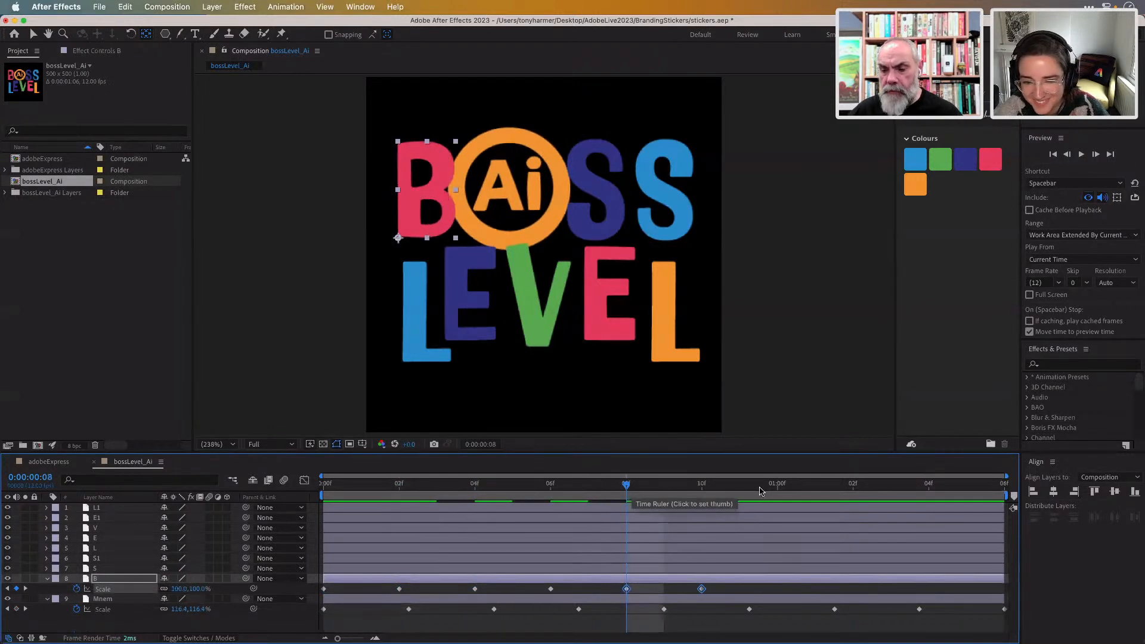
{"action": "left_click", "coordinate": [778, 486]}
{"action": "key", "text": "super+v"}
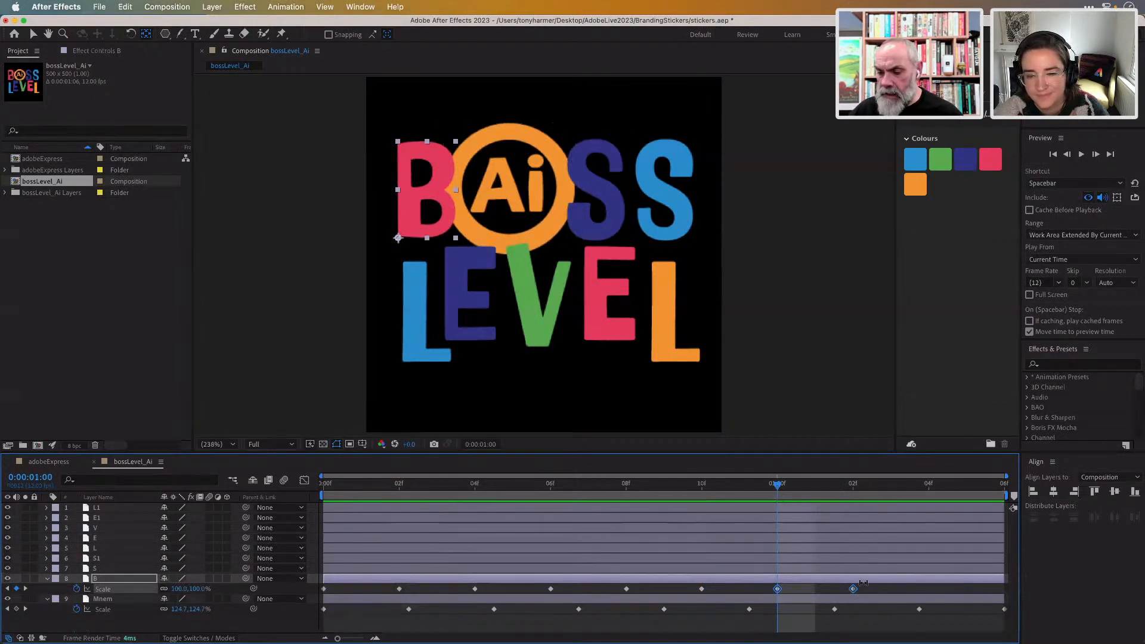
{"action": "left_click_drag", "start_coordinate": [877, 589], "coordinate": [532, 580]}
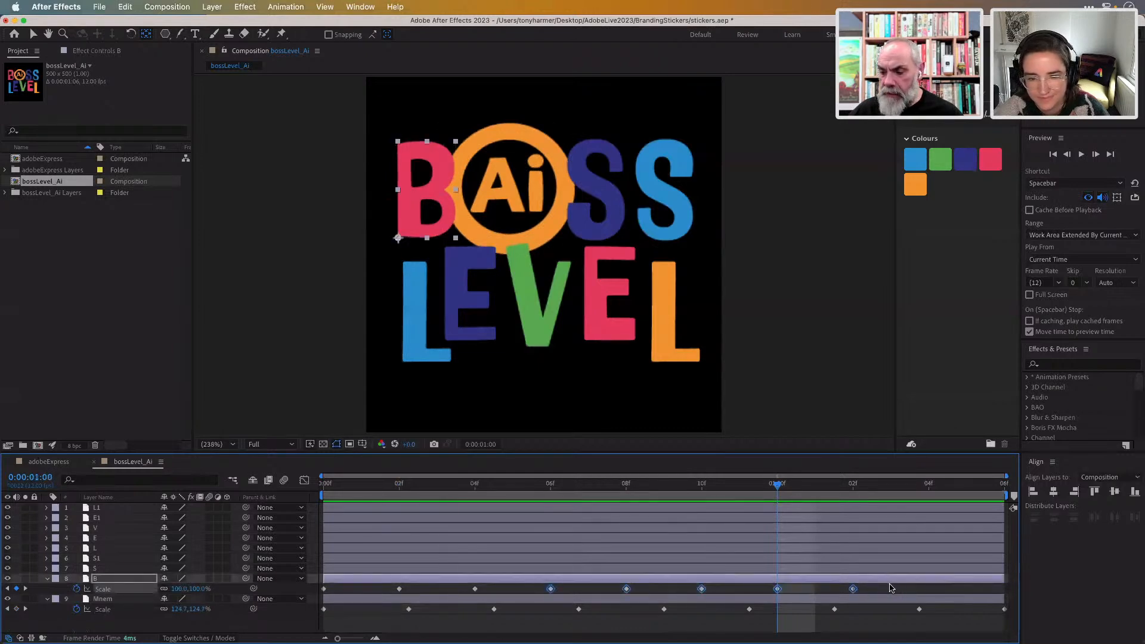
{"action": "left_click_drag", "start_coordinate": [889, 576], "coordinate": [317, 593]}
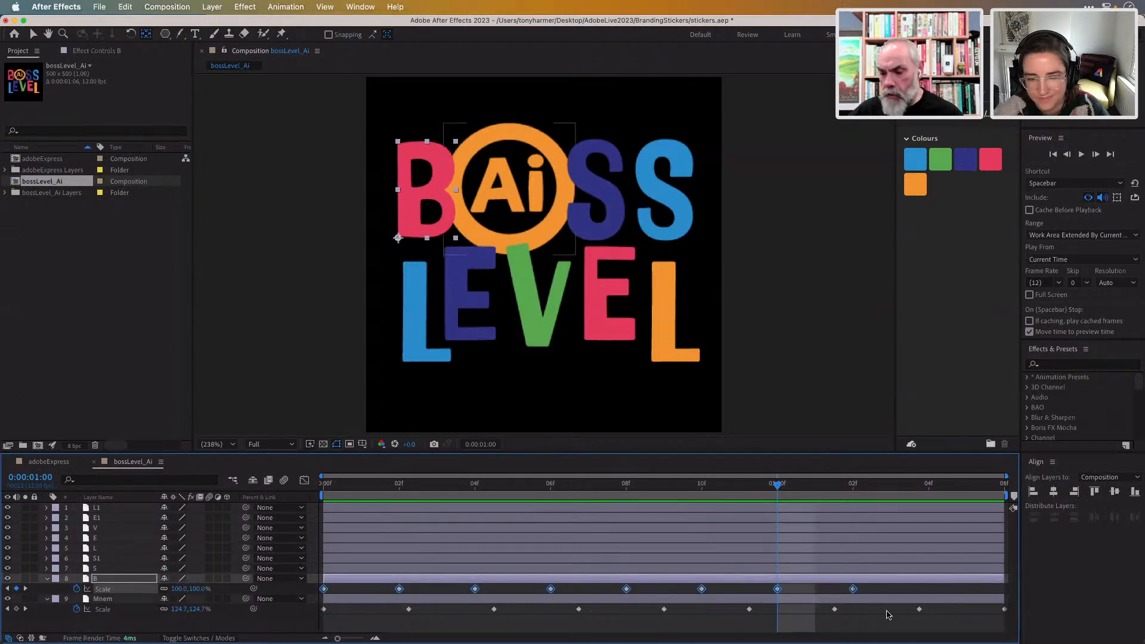
{"action": "left_click_drag", "start_coordinate": [852, 588], "coordinate": [830, 602]}
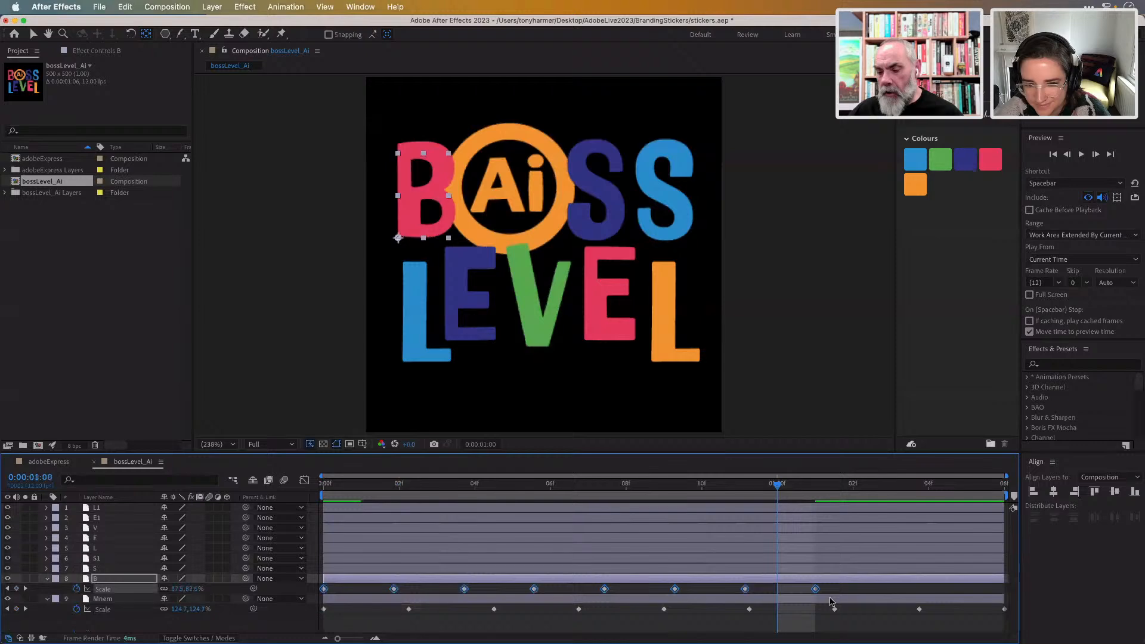
{"action": "left_click", "coordinate": [855, 591]}
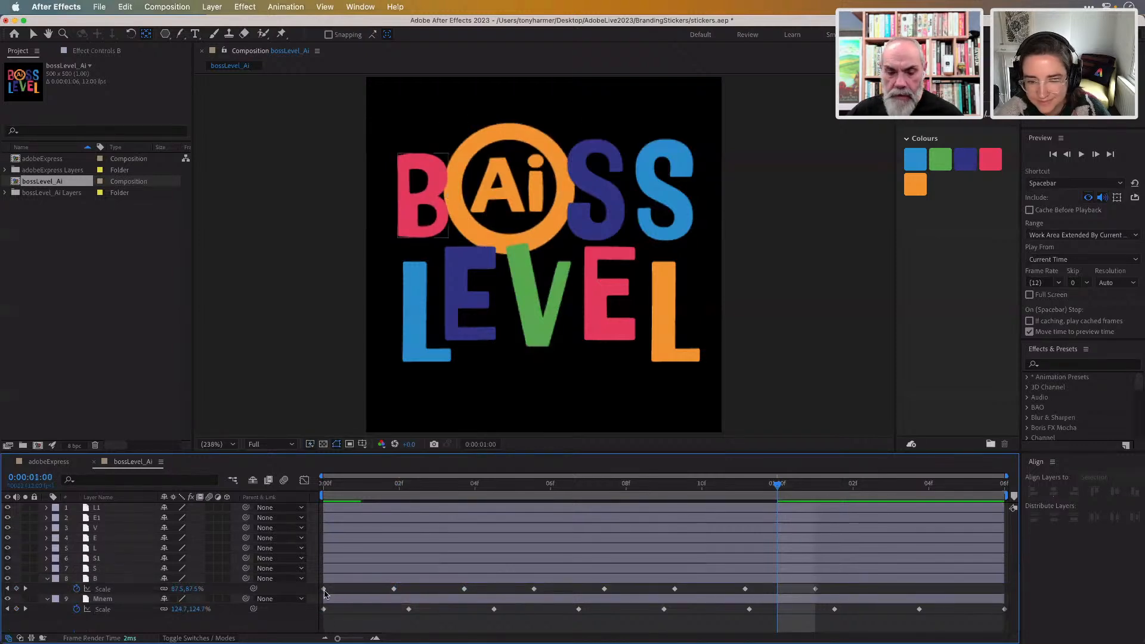
{"action": "left_click", "coordinate": [324, 589]}
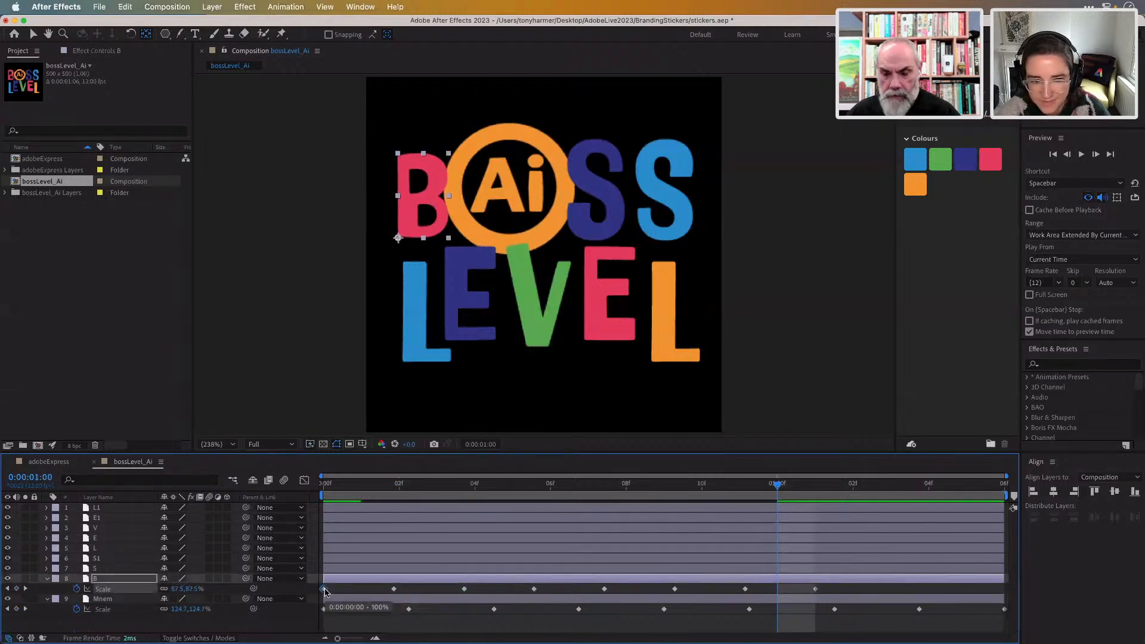
{"action": "key", "text": "super+z"}
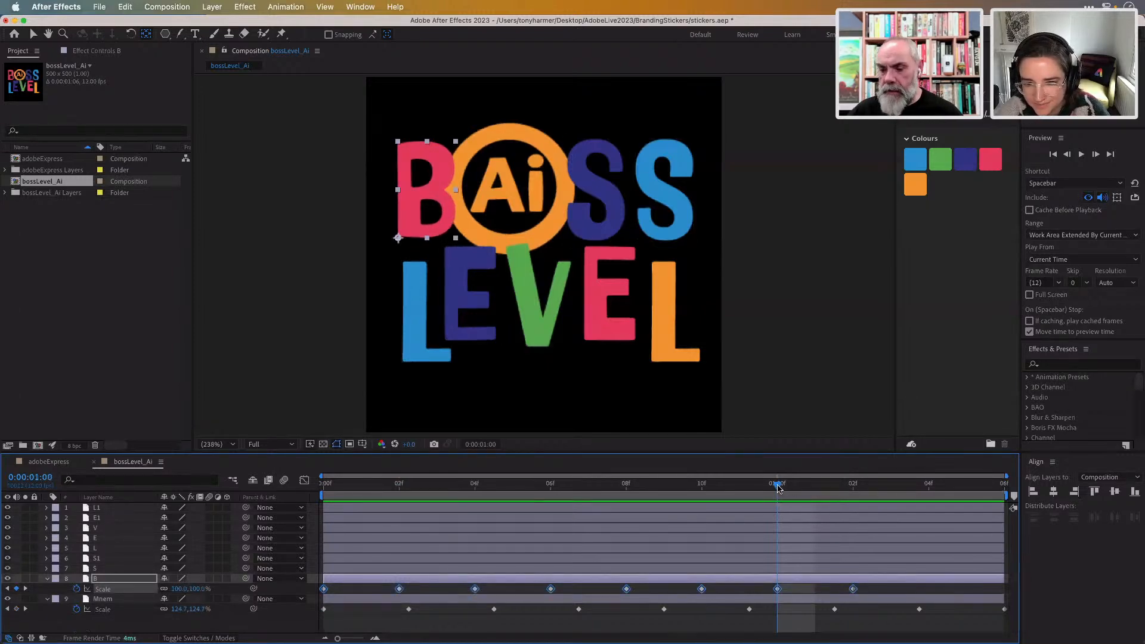
- Paste a 100% Scale keyframe on layer B at 0:00:01:04, and stretch all its Scale keyframes proportionally to end at 0:00:01:06
{"action": "left_click_drag", "start_coordinate": [777, 488], "coordinate": [922, 497]}
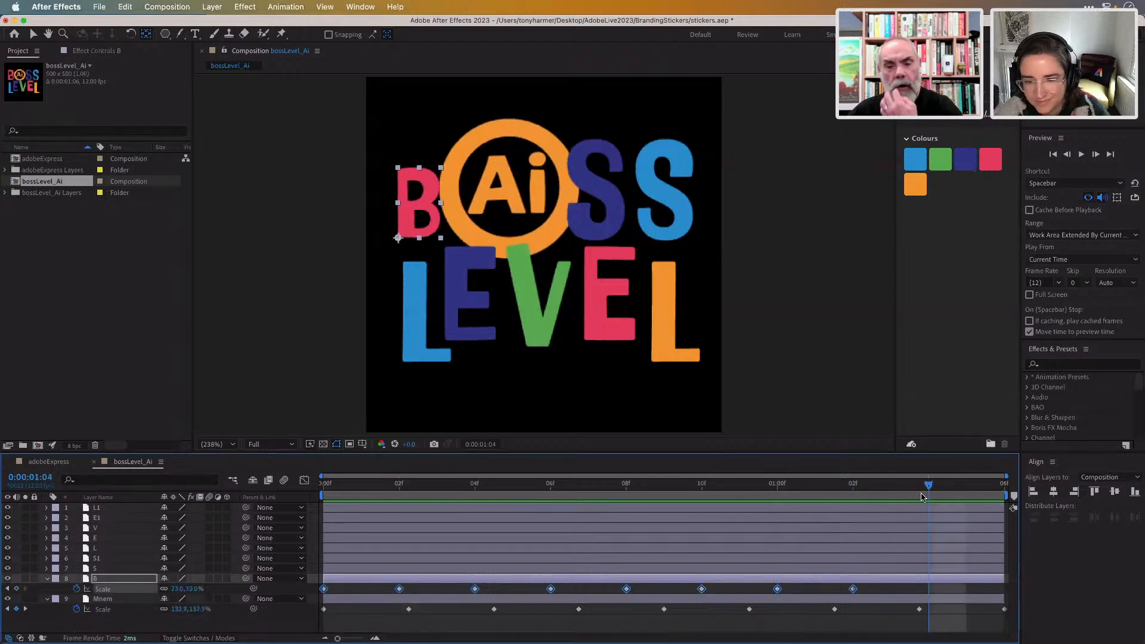
{"action": "key", "text": "super+v"}
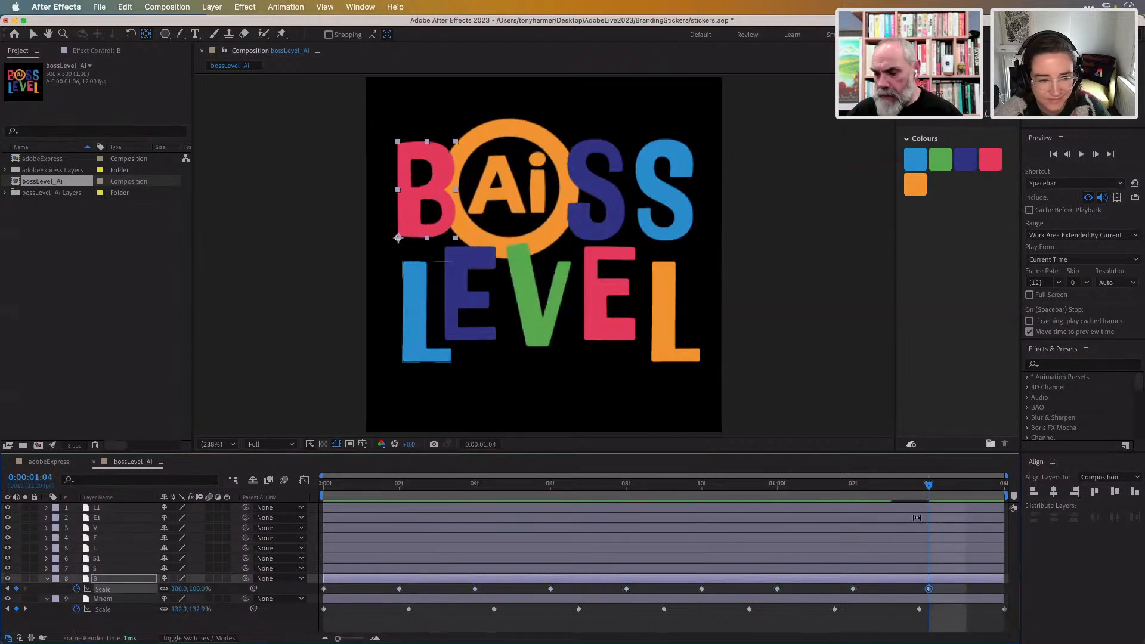
{"action": "left_click_drag", "start_coordinate": [945, 588], "coordinate": [320, 591]}
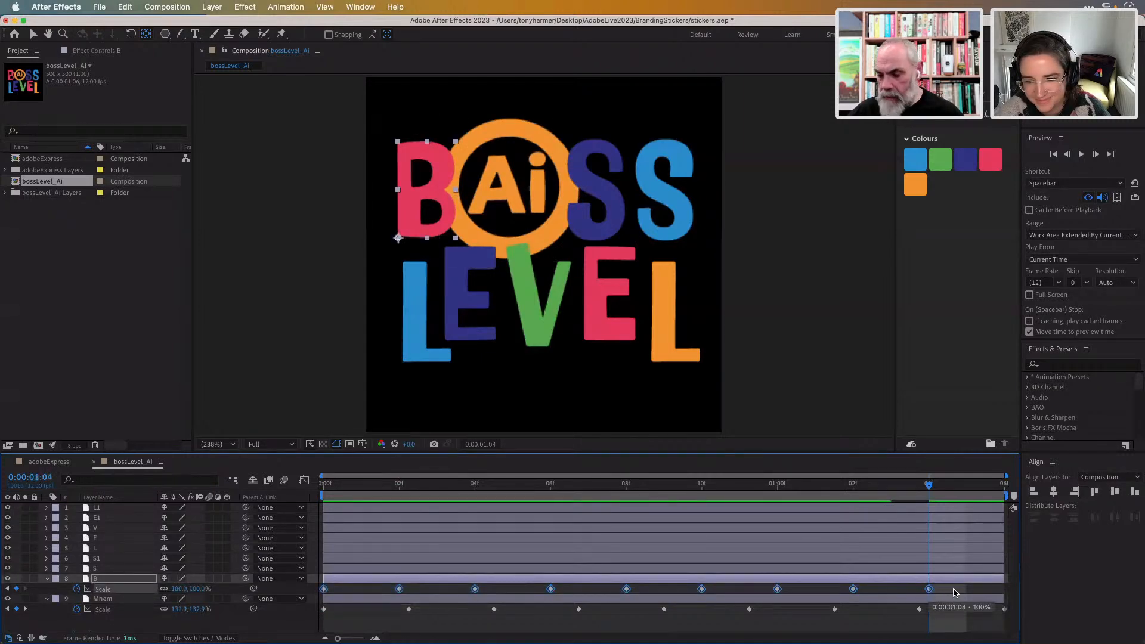
{"action": "left_click_drag", "start_coordinate": [928, 588], "coordinate": [996, 594]}
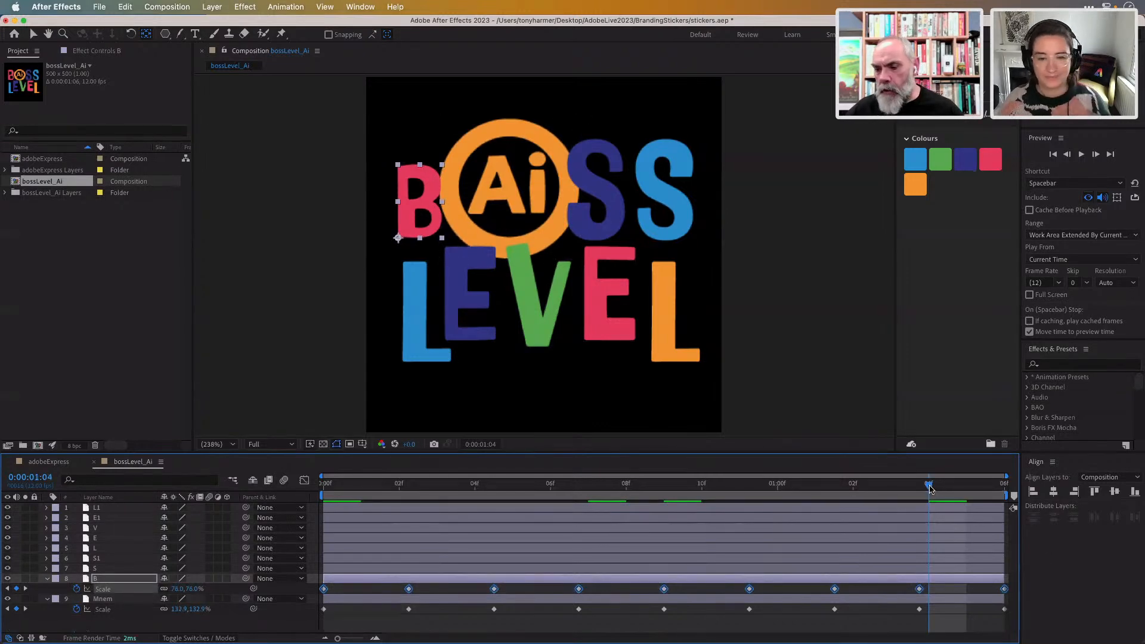
- Scrub through the timeline and preview the retimed B animation from the first frame
{"action": "left_click_drag", "start_coordinate": [930, 489], "coordinate": [1023, 495]}
{"action": "left_click_drag", "start_coordinate": [872, 495], "coordinate": [282, 503]}
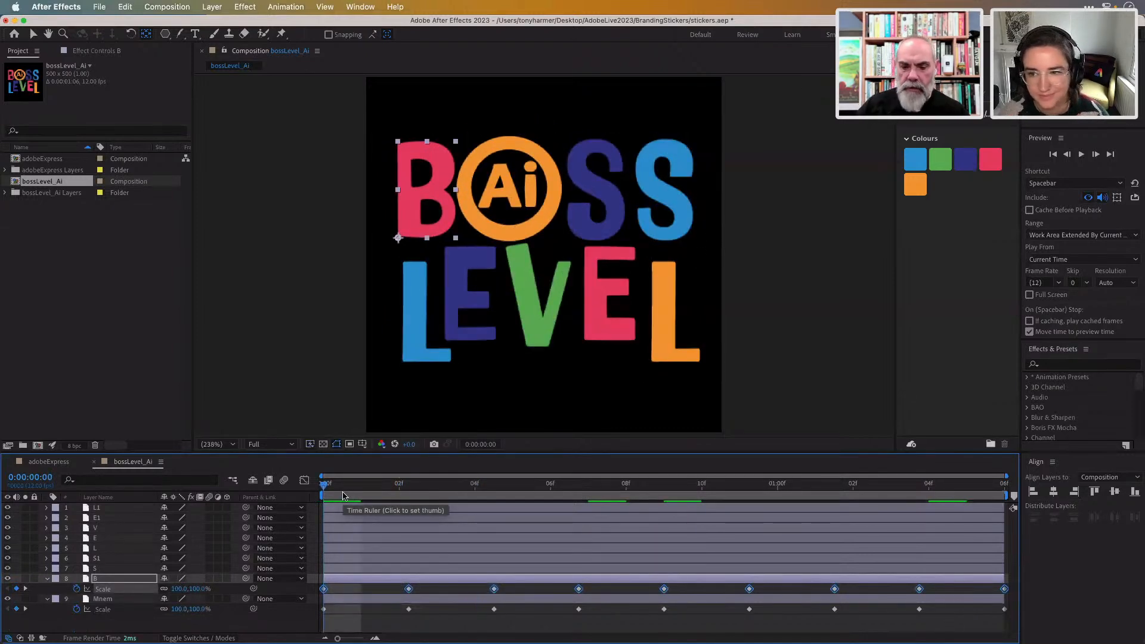
{"action": "key", "text": "space"}
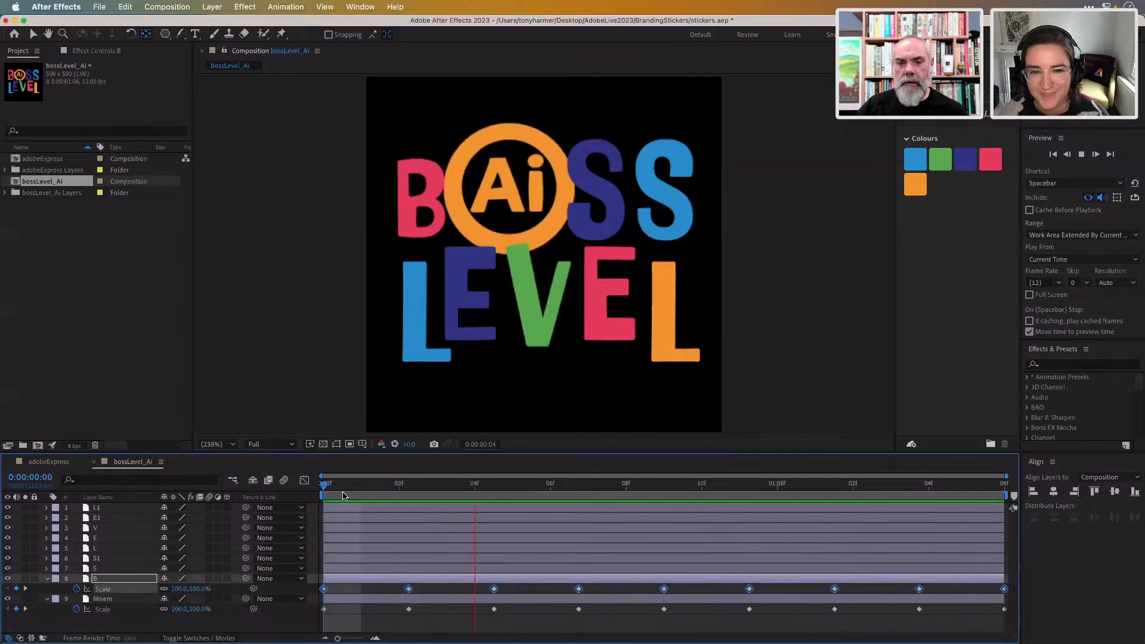
{"action": "key", "text": "space"}
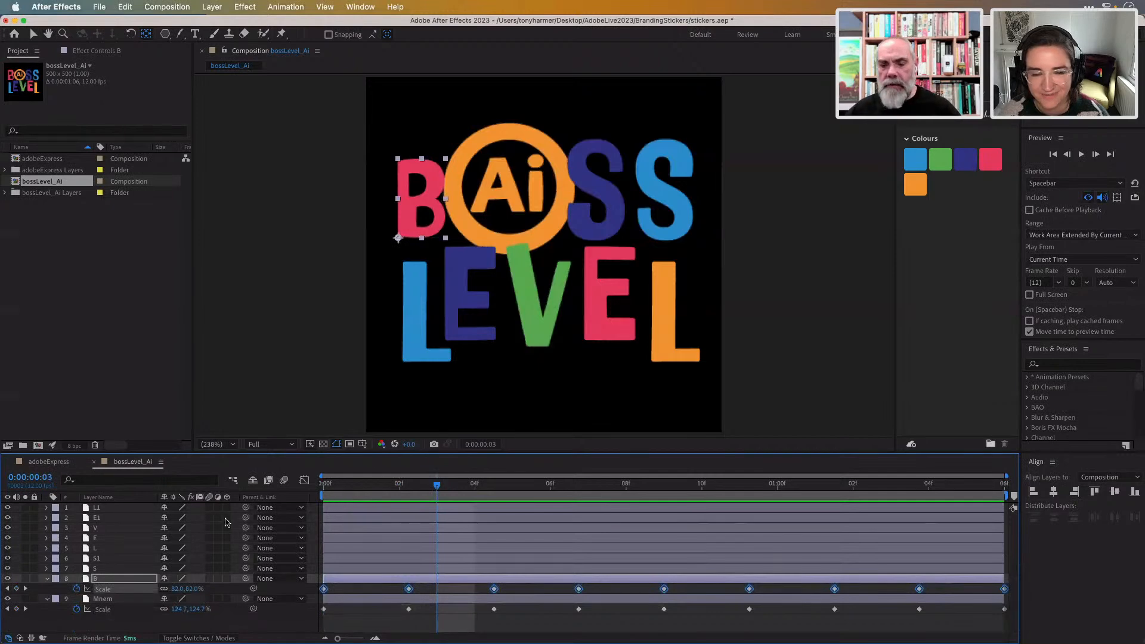
- Add a Position keyframe to layer S at 0:00:00:00 and set its X position to 344.3 at 0:00:00:02
{"action": "left_click", "coordinate": [137, 570]}
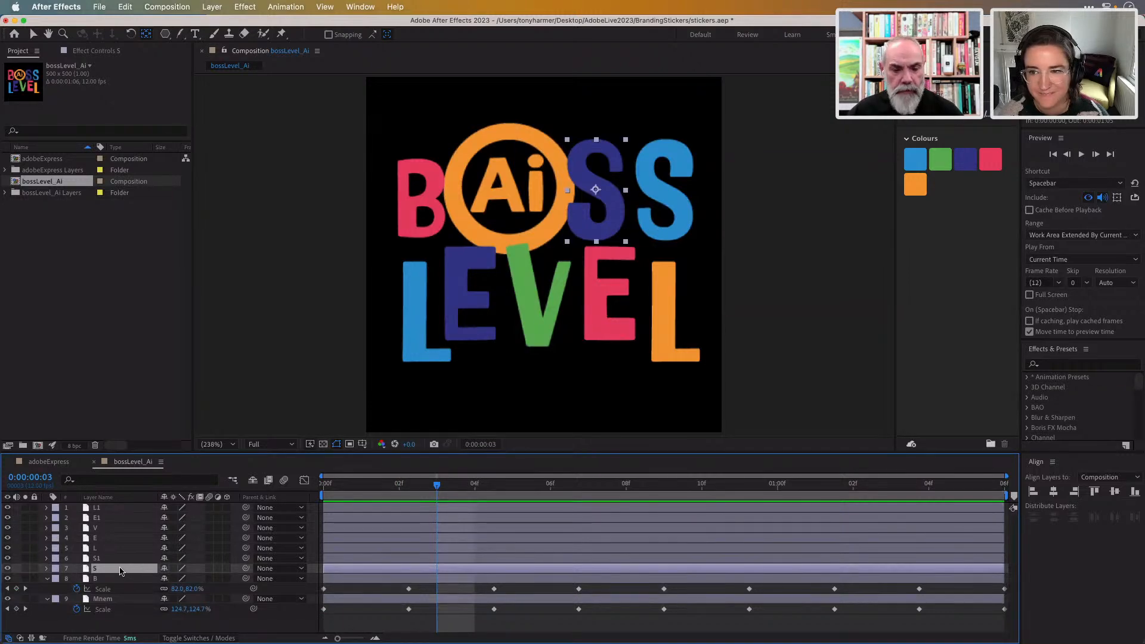
{"action": "key", "text": "p"}
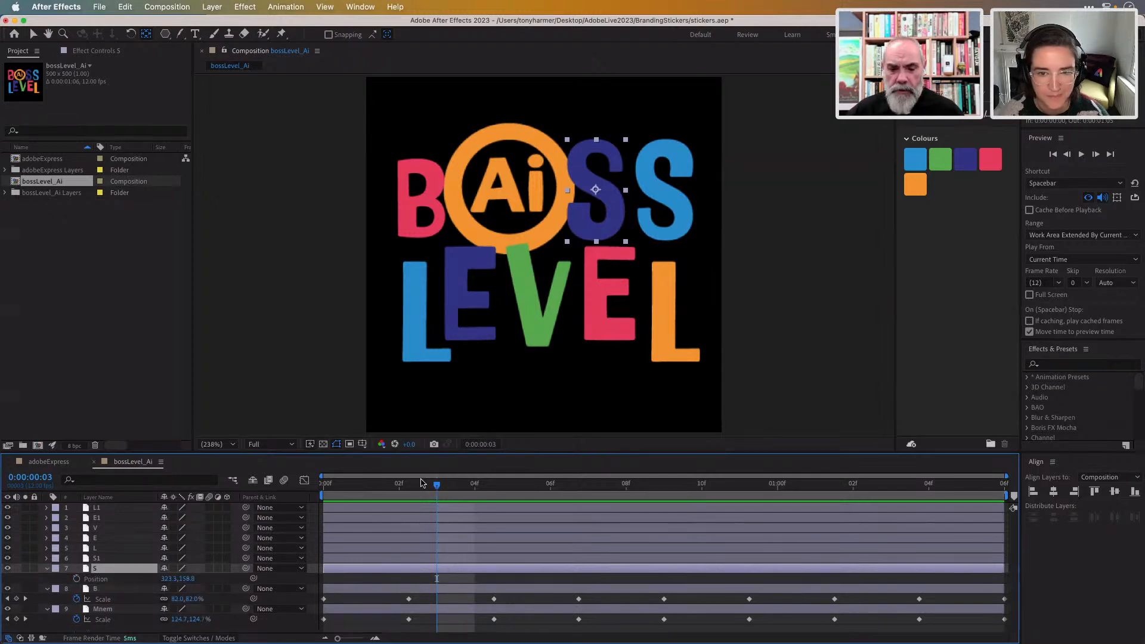
{"action": "left_click_drag", "start_coordinate": [438, 485], "coordinate": [324, 485]}
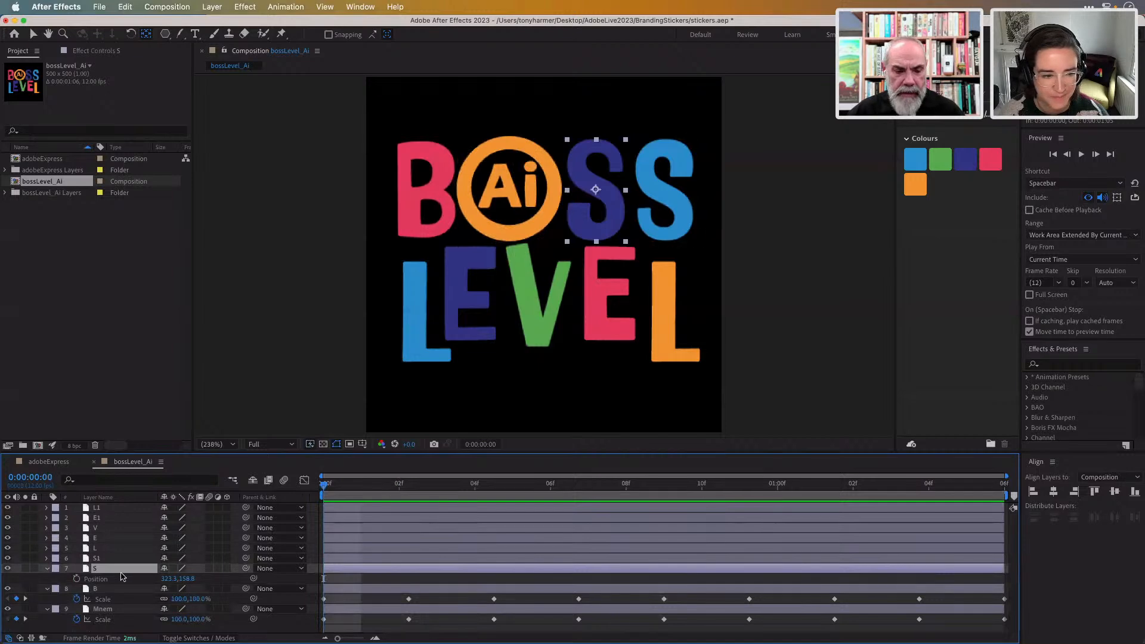
{"action": "left_click", "coordinate": [76, 578]}
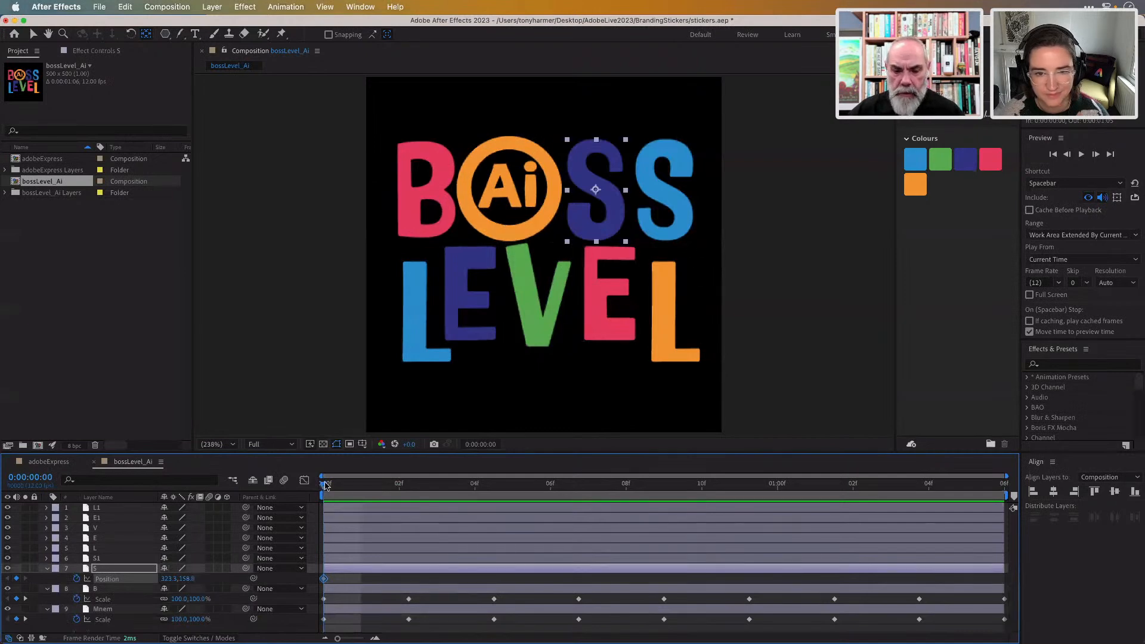
{"action": "left_click_drag", "start_coordinate": [325, 485], "coordinate": [409, 494]}
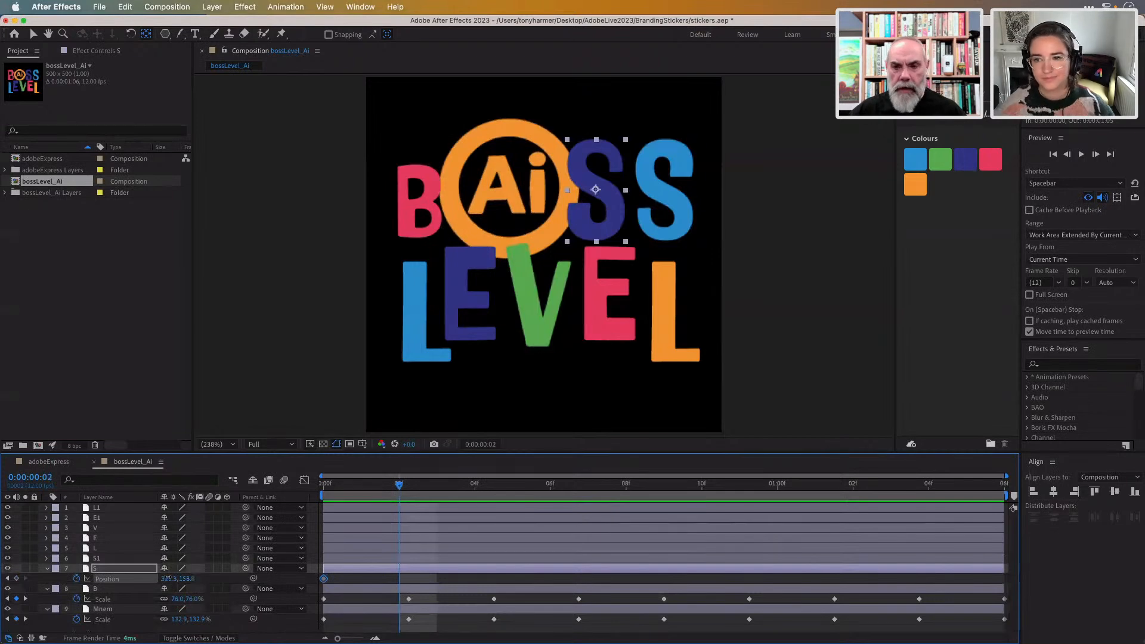
{"action": "left_click_drag", "start_coordinate": [167, 578], "coordinate": [183, 578]}
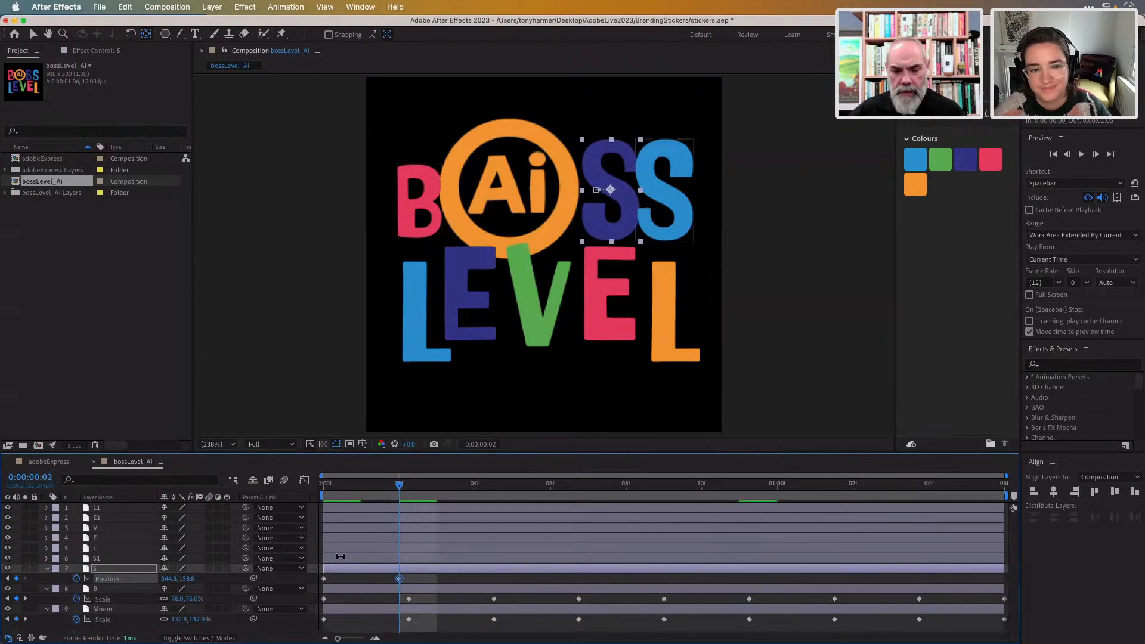
{"action": "left_click_drag", "start_coordinate": [380, 487], "coordinate": [403, 504]}
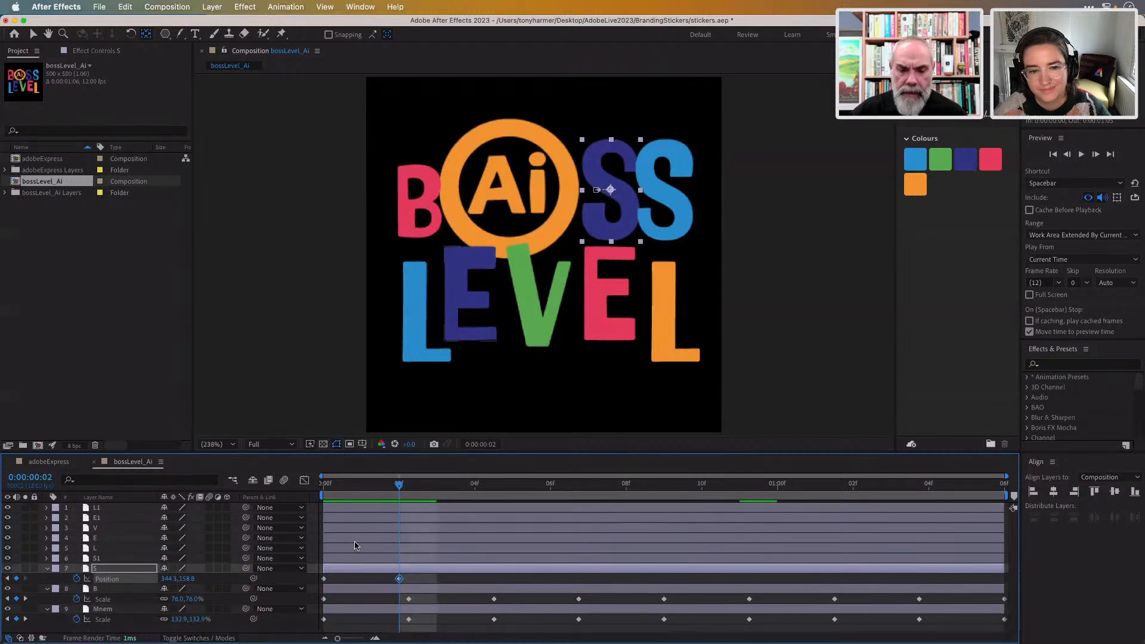
- Copy layer S's first Position keyframe and paste it at 0:00:00:04
{"action": "left_click", "coordinate": [323, 579]}
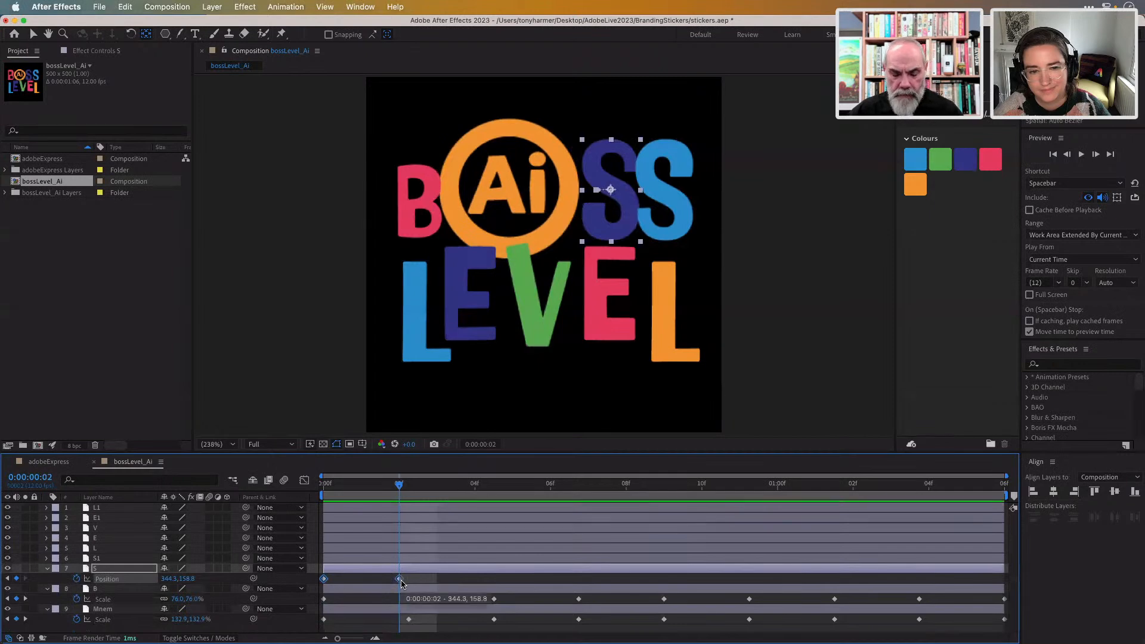
{"action": "left_click", "coordinate": [416, 581]}
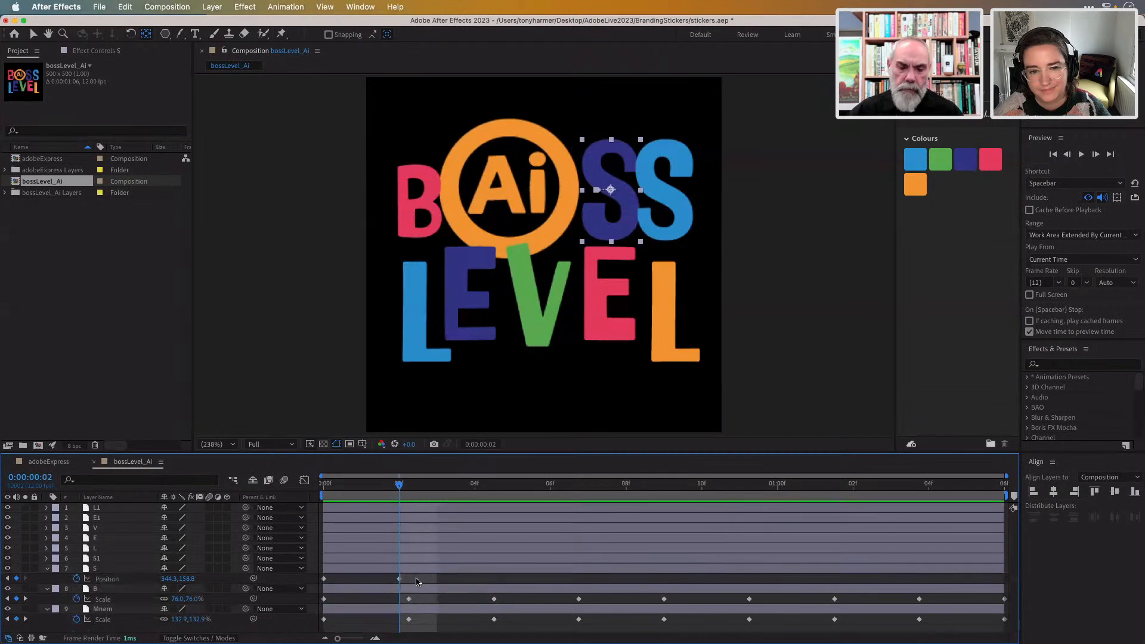
{"action": "left_click", "coordinate": [323, 578]}
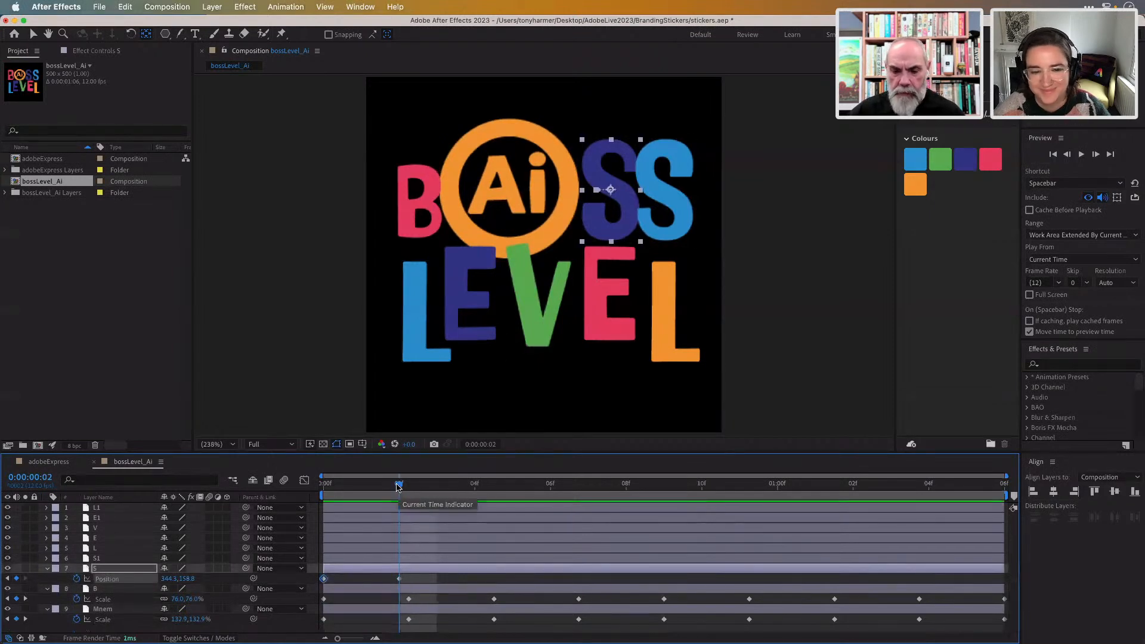
{"action": "left_click_drag", "start_coordinate": [398, 486], "coordinate": [475, 493]}
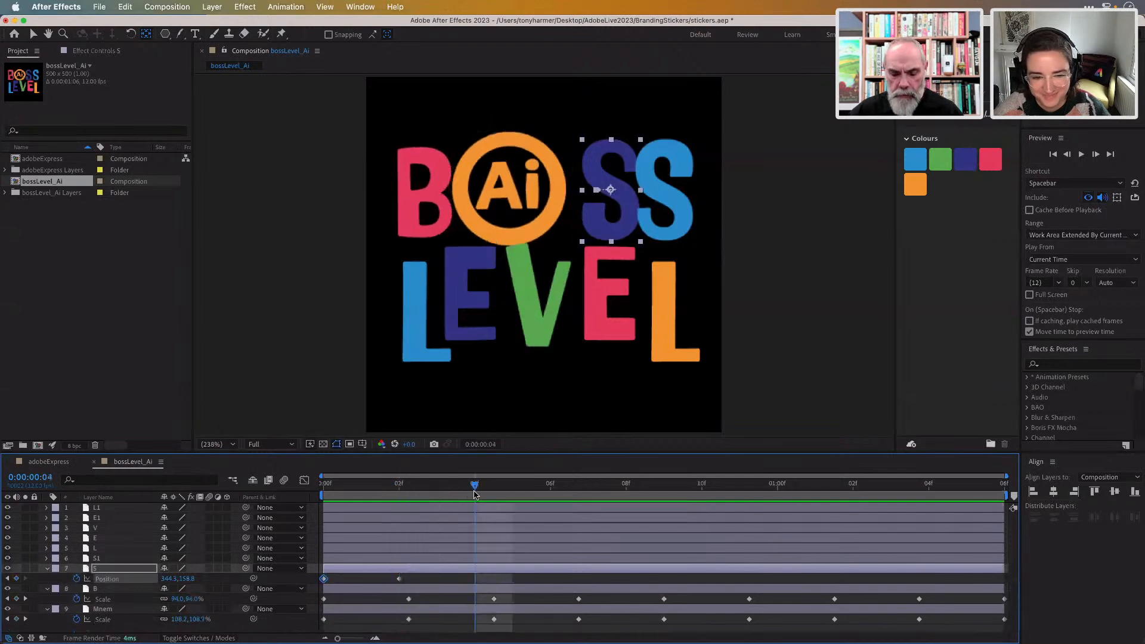
{"action": "key", "text": "super+v"}
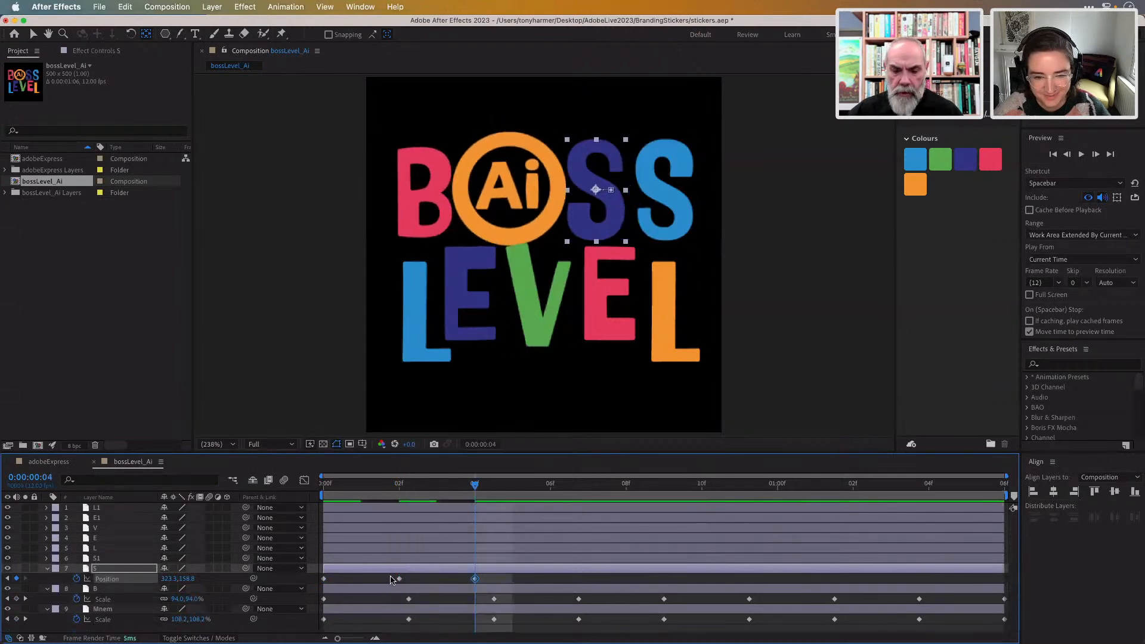
- Copy layer S's Position keyframes at 0:00:00:02 and 0:00:00:04 and paste the pair at 0:00:00:06 and 0:00:00:10
{"action": "left_click", "coordinate": [399, 578], "text": "shift"}
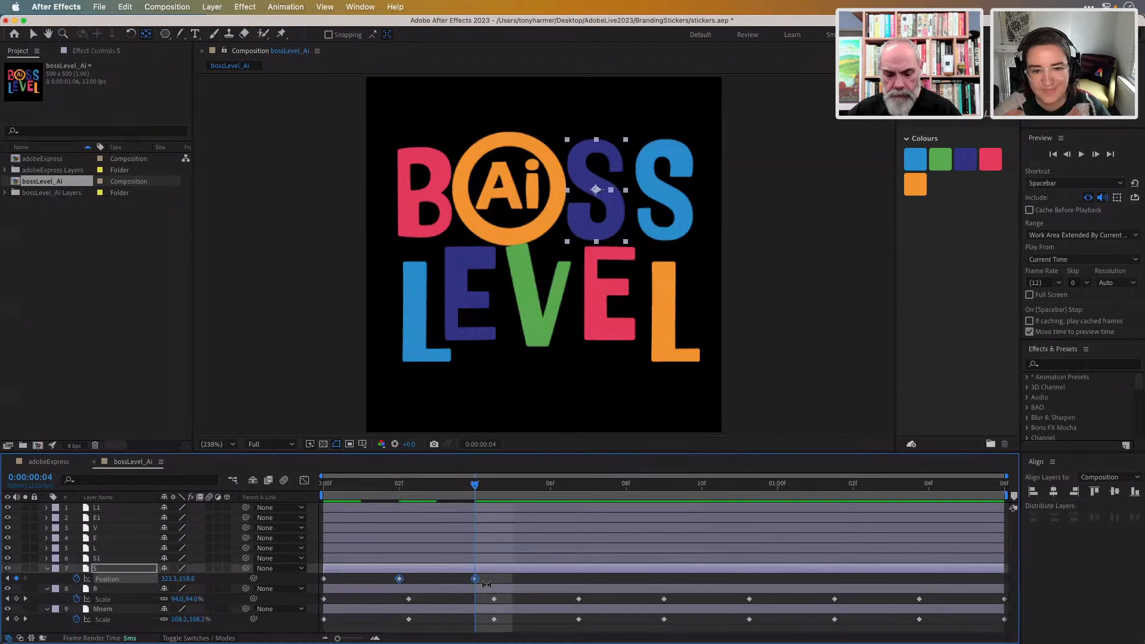
{"action": "left_click_drag", "start_coordinate": [476, 489], "coordinate": [703, 489]}
{"action": "key", "text": "super+v"}
{"action": "key", "text": "super+v"}
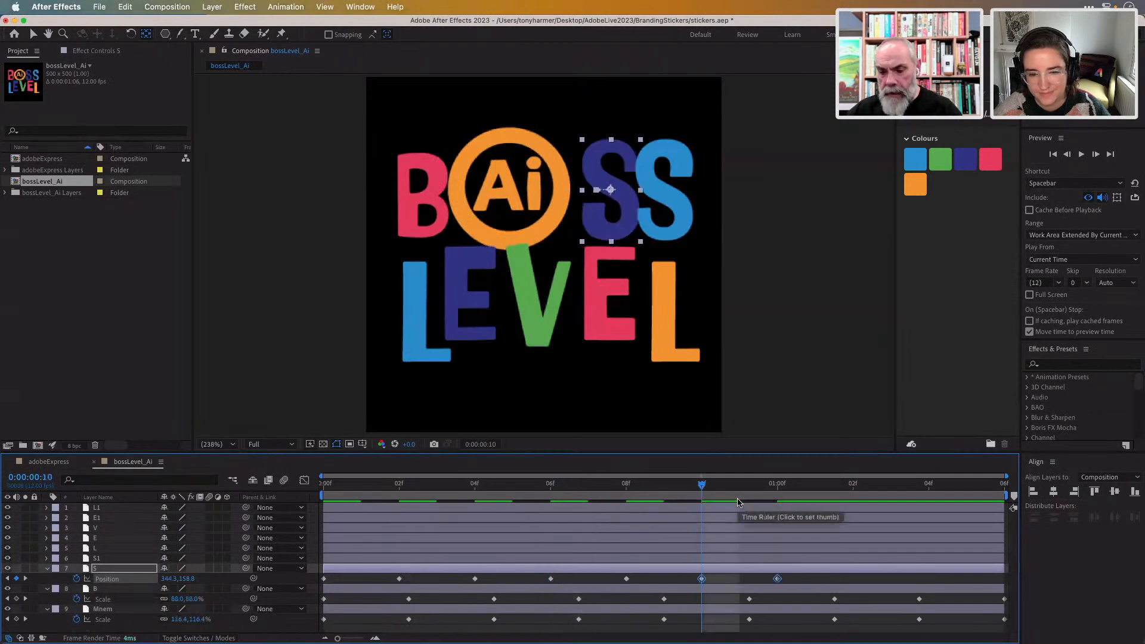
- Paste the Position keyframe pair at 0:00:01:02, and stretch all of layer S's Position keyframes proportionally to end at 0:00:01:06
{"action": "left_click_drag", "start_coordinate": [701, 488], "coordinate": [854, 492]}
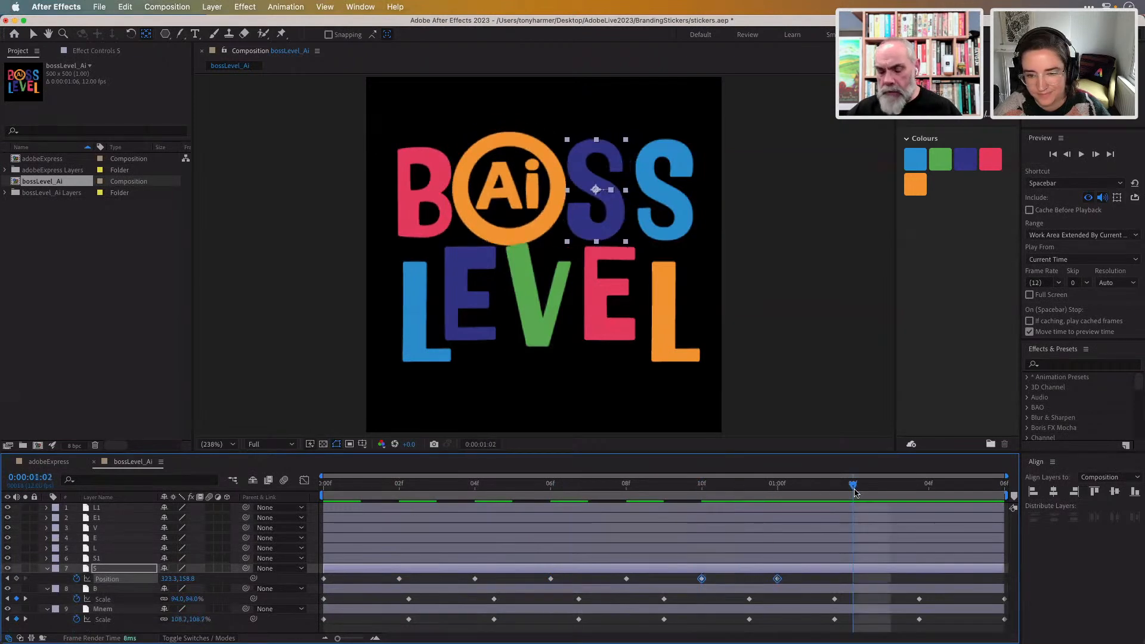
{"action": "key", "text": "super+v"}
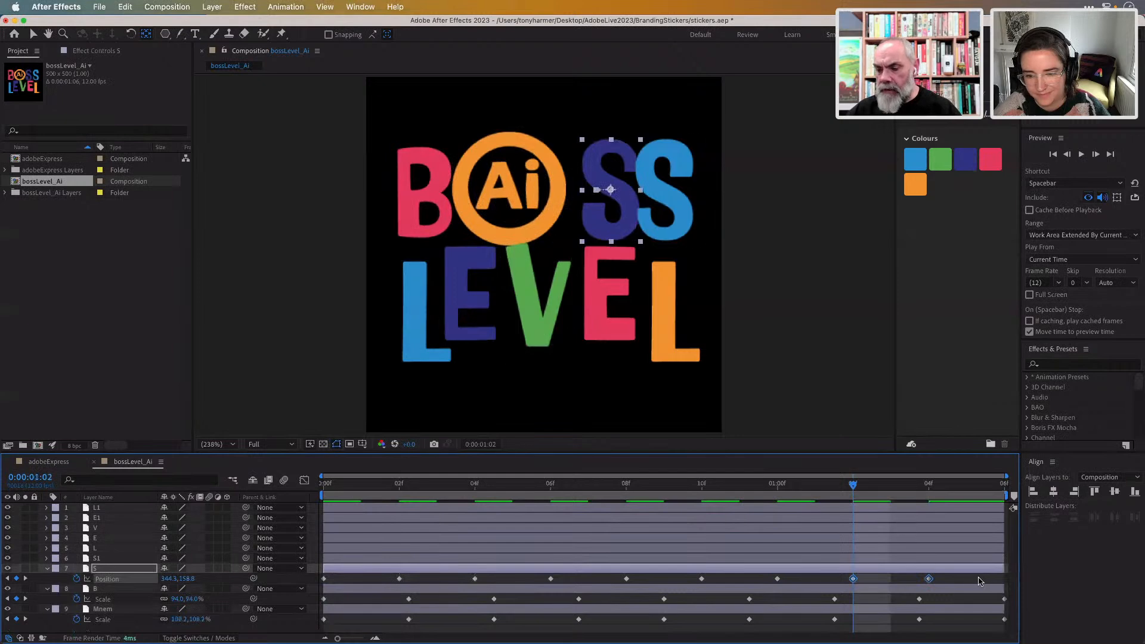
{"action": "left_click_drag", "start_coordinate": [859, 587], "coordinate": [308, 598]}
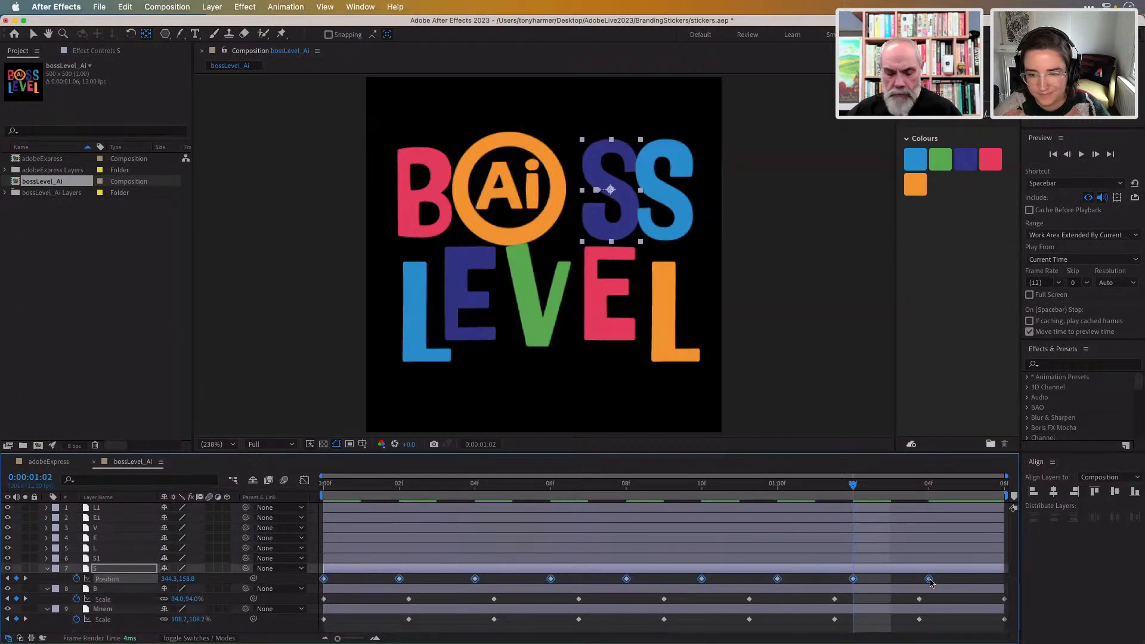
{"action": "left_click_drag", "start_coordinate": [931, 581], "coordinate": [1002, 583]}
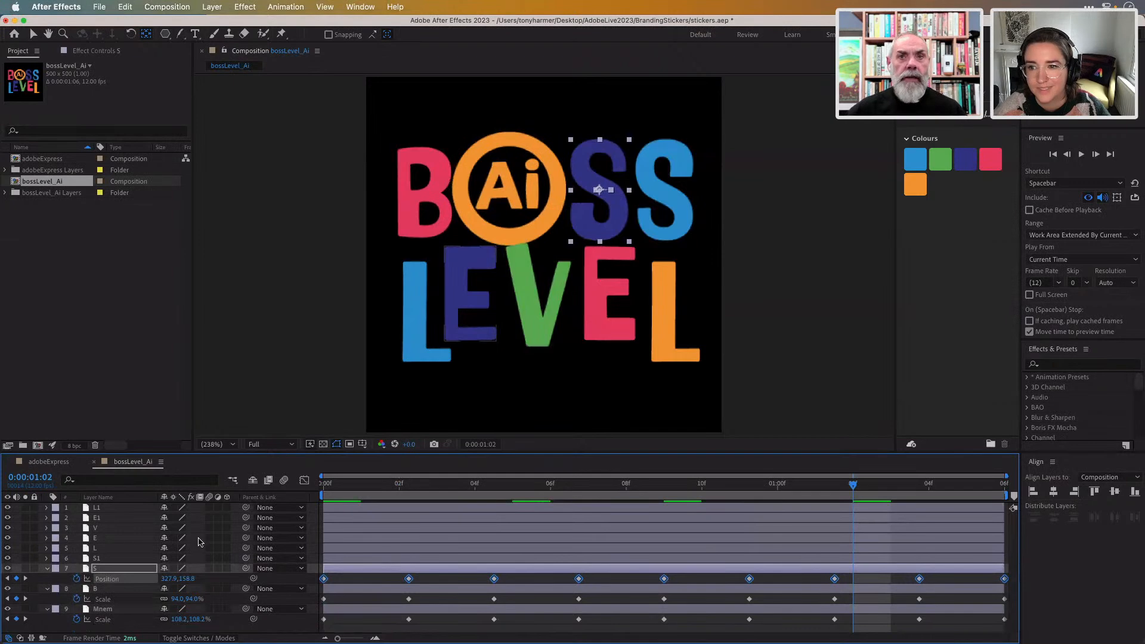
- Select layer S1 at 0:00:00:00 and collapse the properties of layers S and B
{"action": "left_click", "coordinate": [120, 560]}
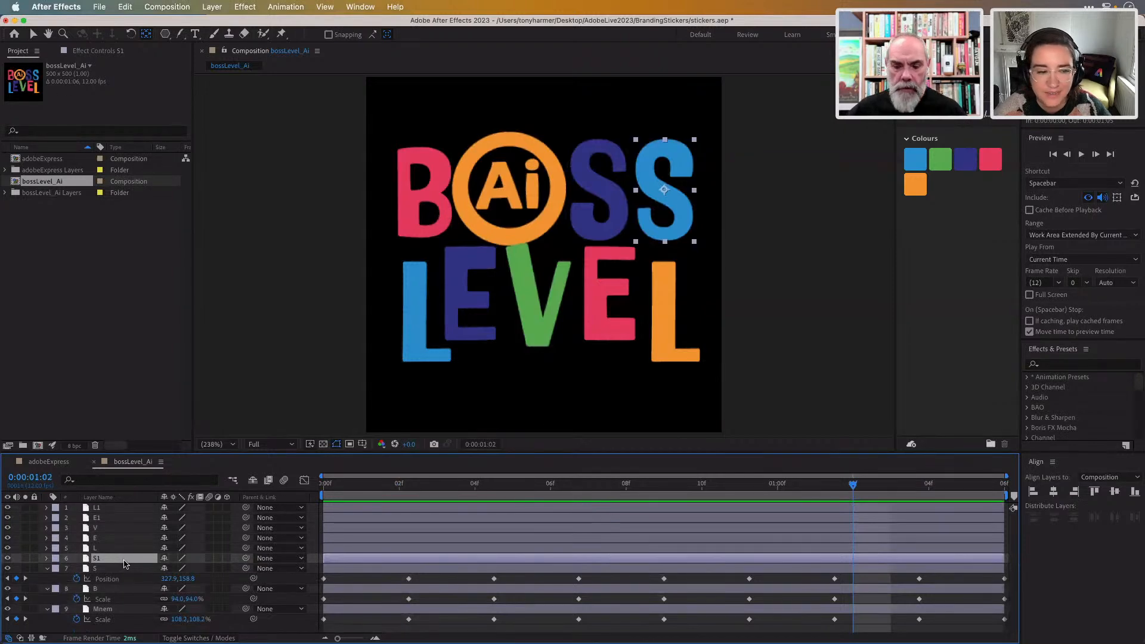
{"action": "left_click", "coordinate": [341, 488]}
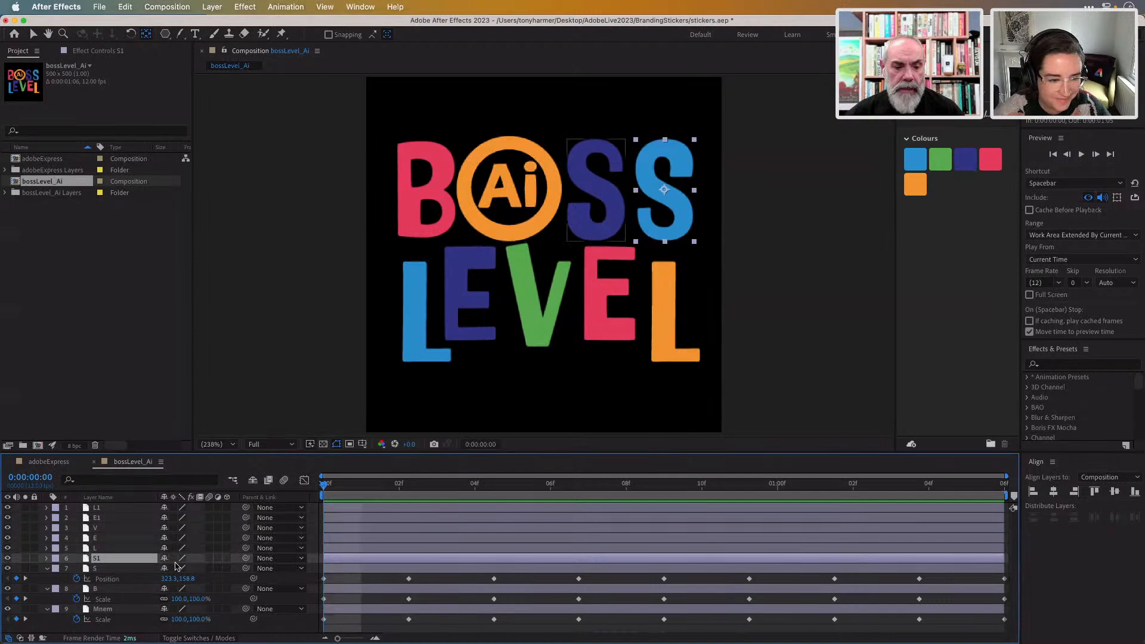
{"action": "left_click", "coordinate": [47, 569]}
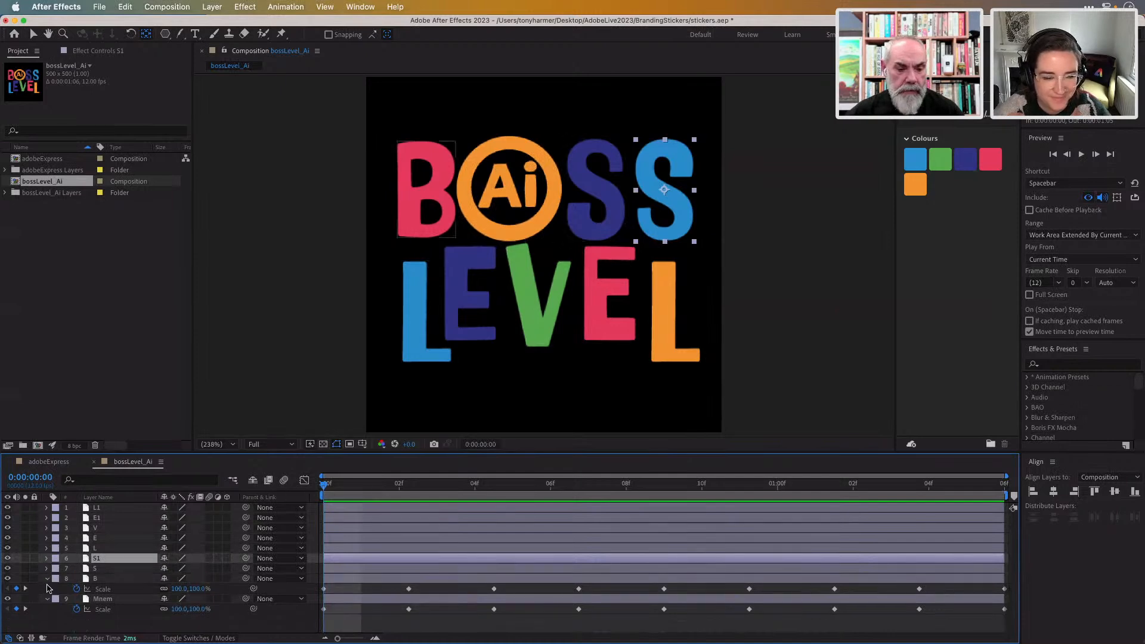
{"action": "left_click", "coordinate": [47, 578]}
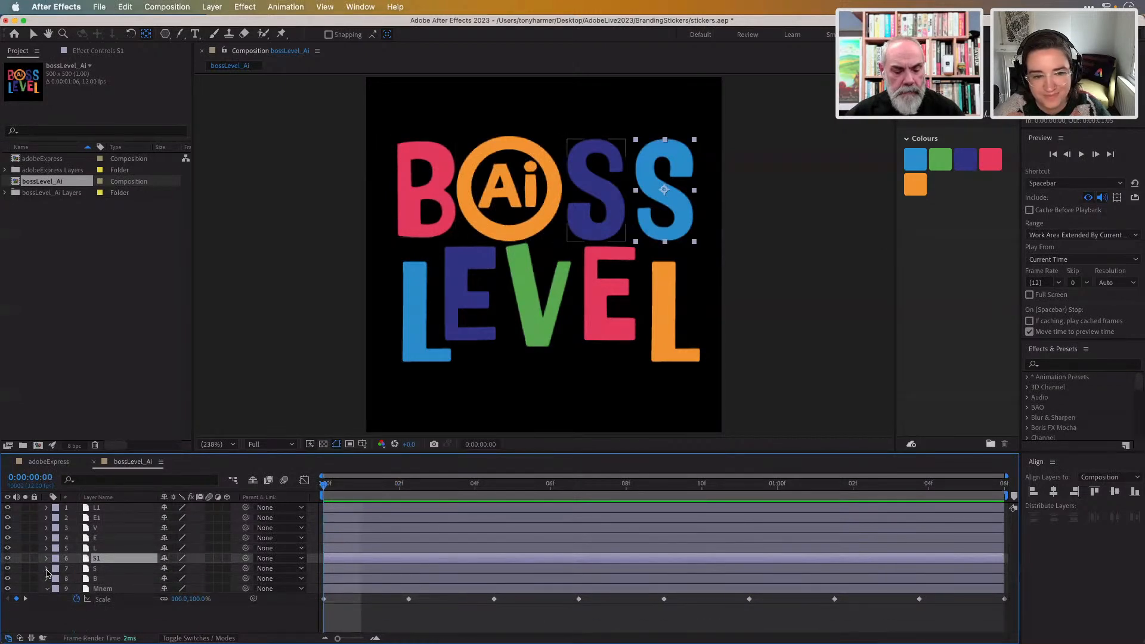
- Move layer S1's anchor point to the letter's lower-right corner and add a Scale keyframe at 0:00:00:00
{"action": "left_click", "coordinate": [46, 569]}
{"action": "left_click", "coordinate": [46, 568]}
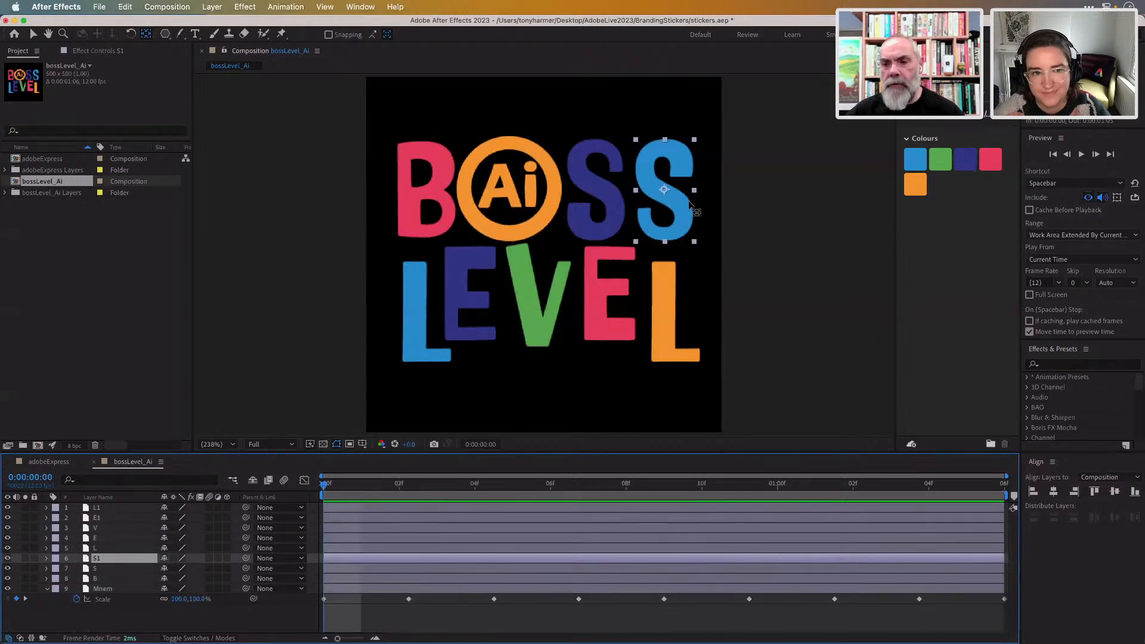
{"action": "left_click", "coordinate": [664, 190]}
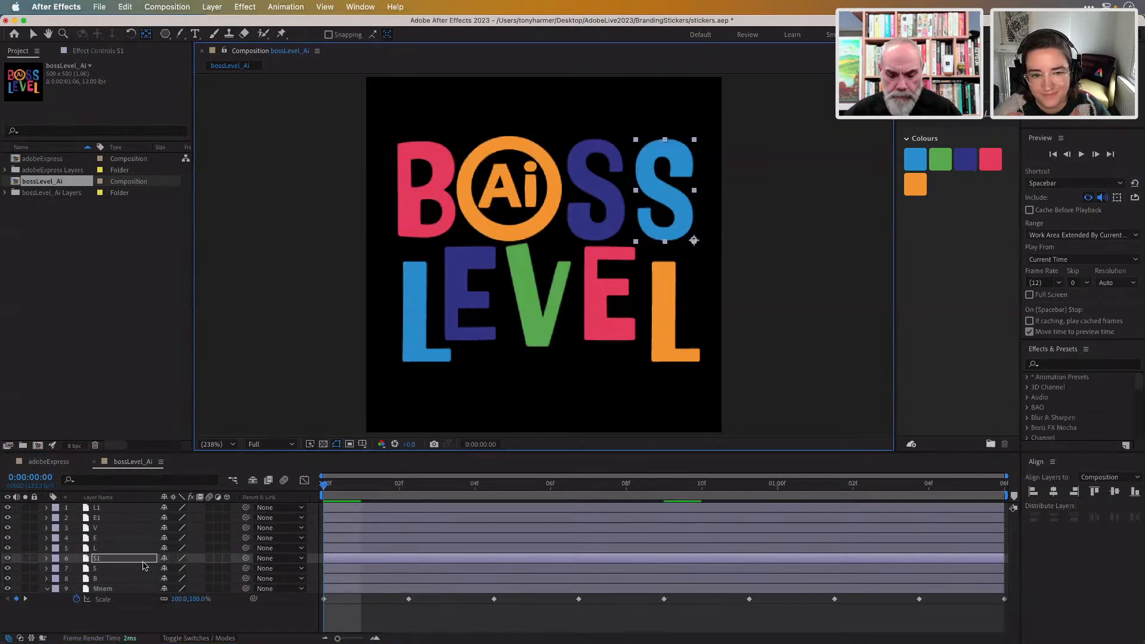
{"action": "key", "text": "s"}
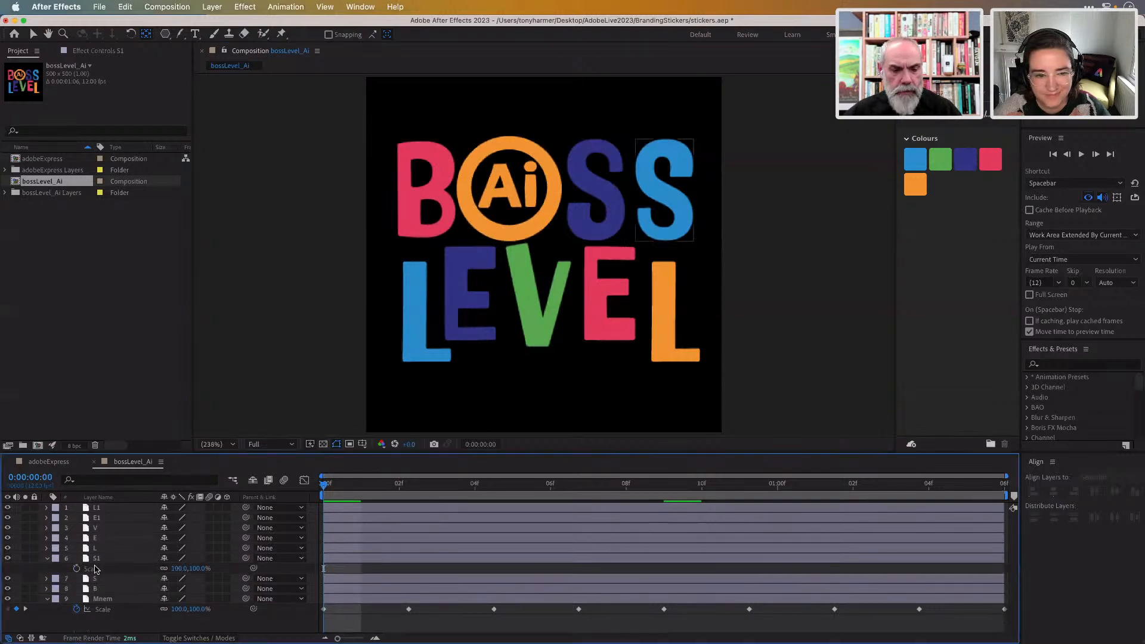
{"action": "left_click", "coordinate": [76, 568]}
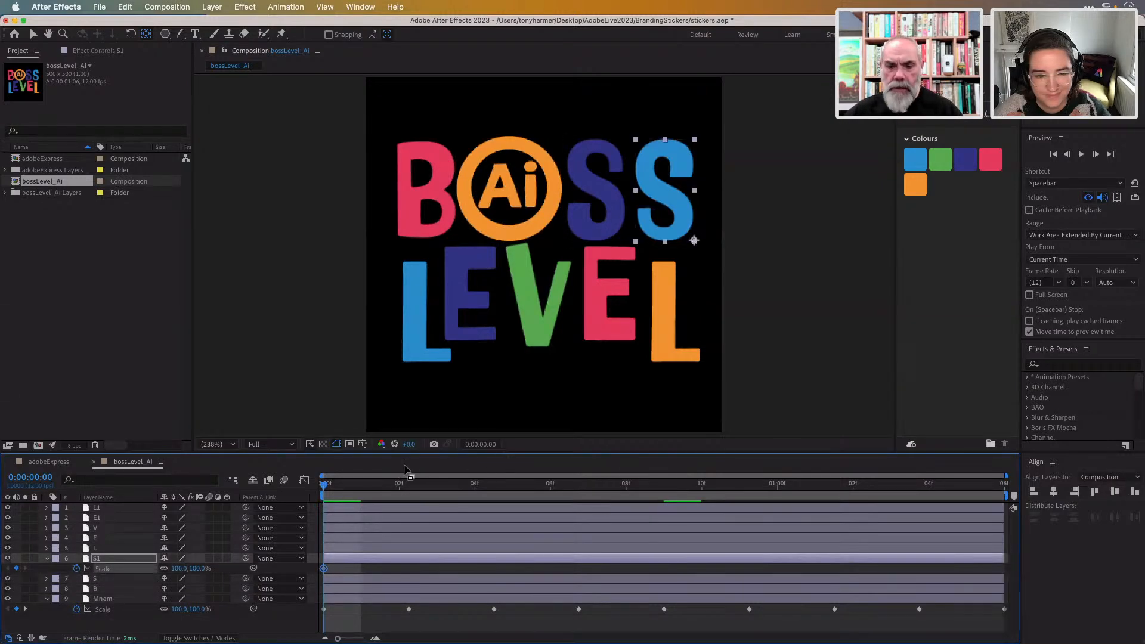
- Set layer S1's Scale to 90% at 0:00:00:02, and paste a copy of its first Scale keyframe at 0:00:00:04
{"action": "left_click_drag", "start_coordinate": [322, 489], "coordinate": [399, 486]}
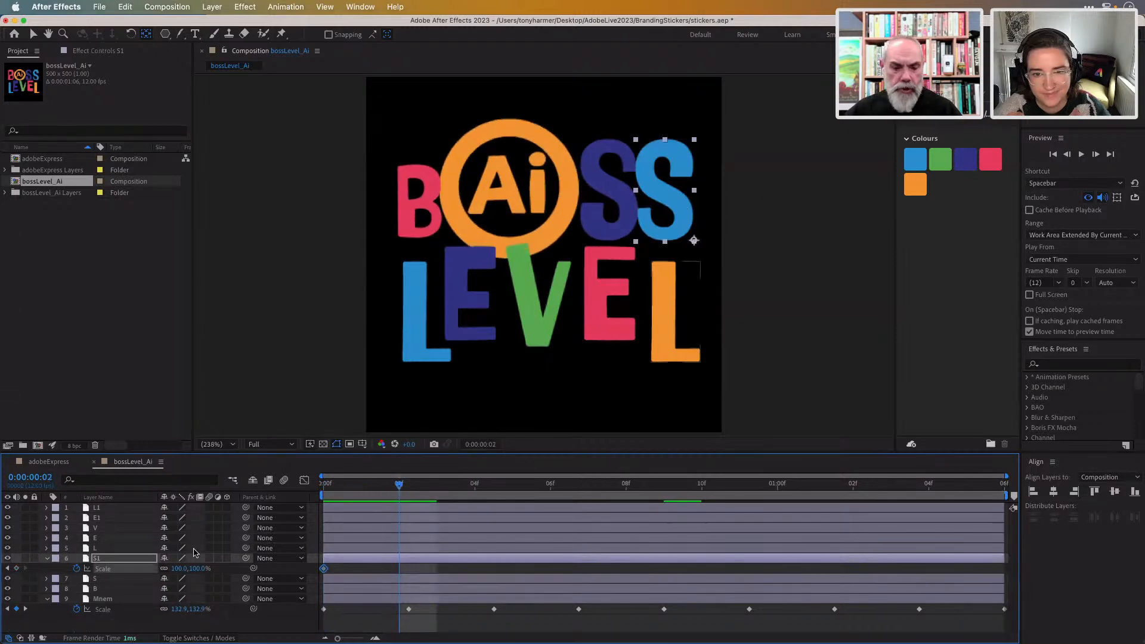
{"action": "mouse_move", "coordinate": [176, 569]}
{"action": "left_mouse_down"}
{"action": "mouse_move", "coordinate": [123, 566]}
{"action": "mouse_move", "coordinate": [174, 574]}
{"action": "left_mouse_up"}
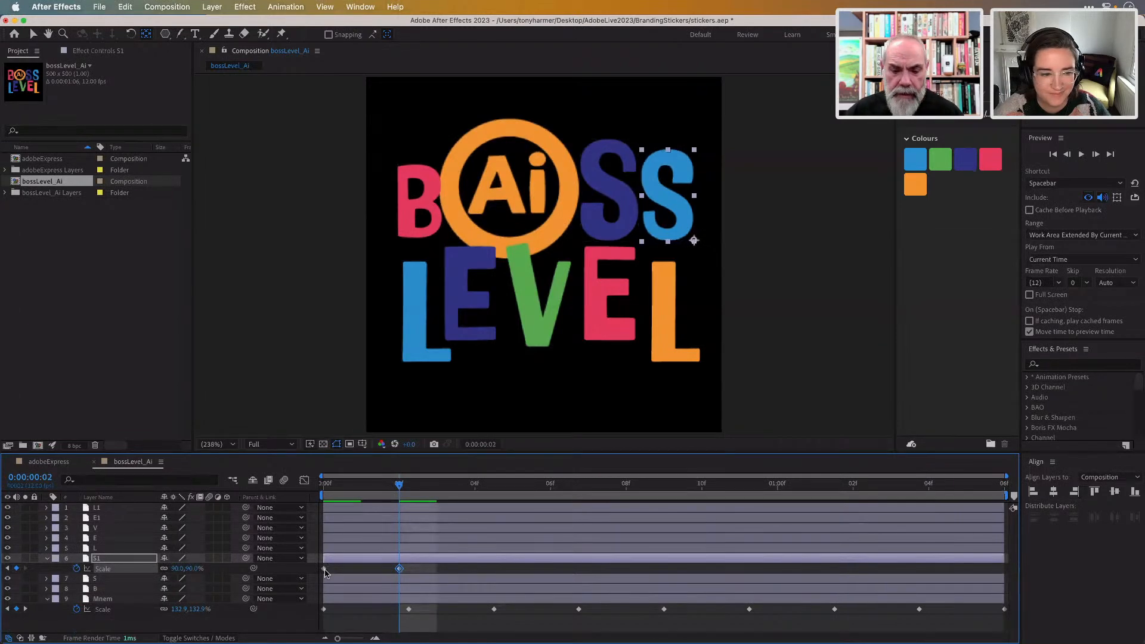
{"action": "left_click", "coordinate": [324, 568]}
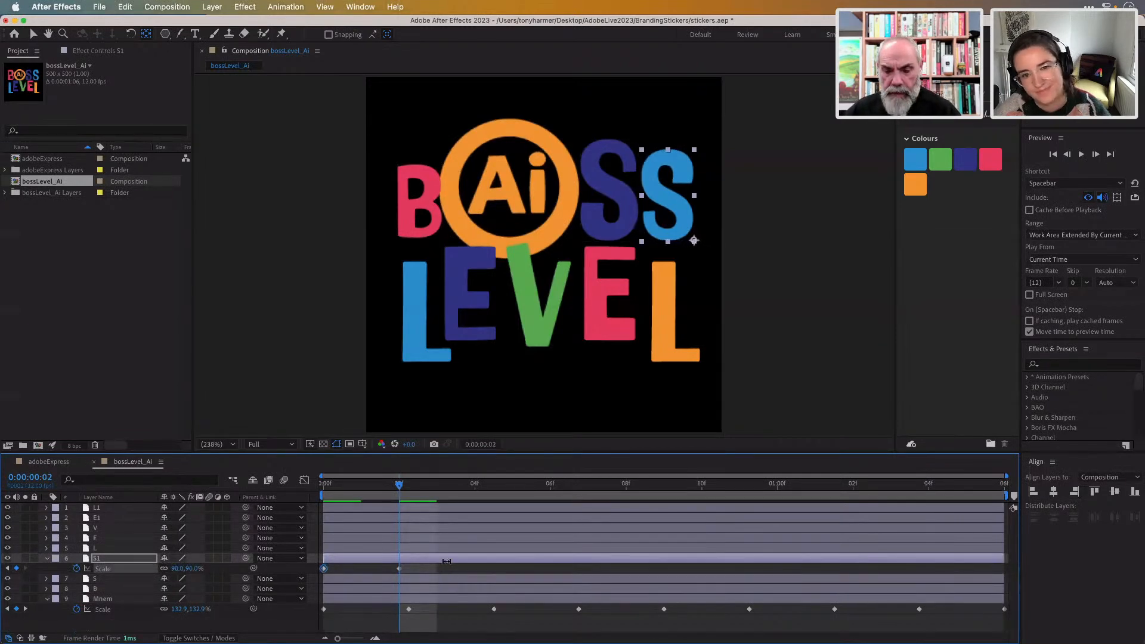
{"action": "left_click_drag", "start_coordinate": [400, 485], "coordinate": [476, 486]}
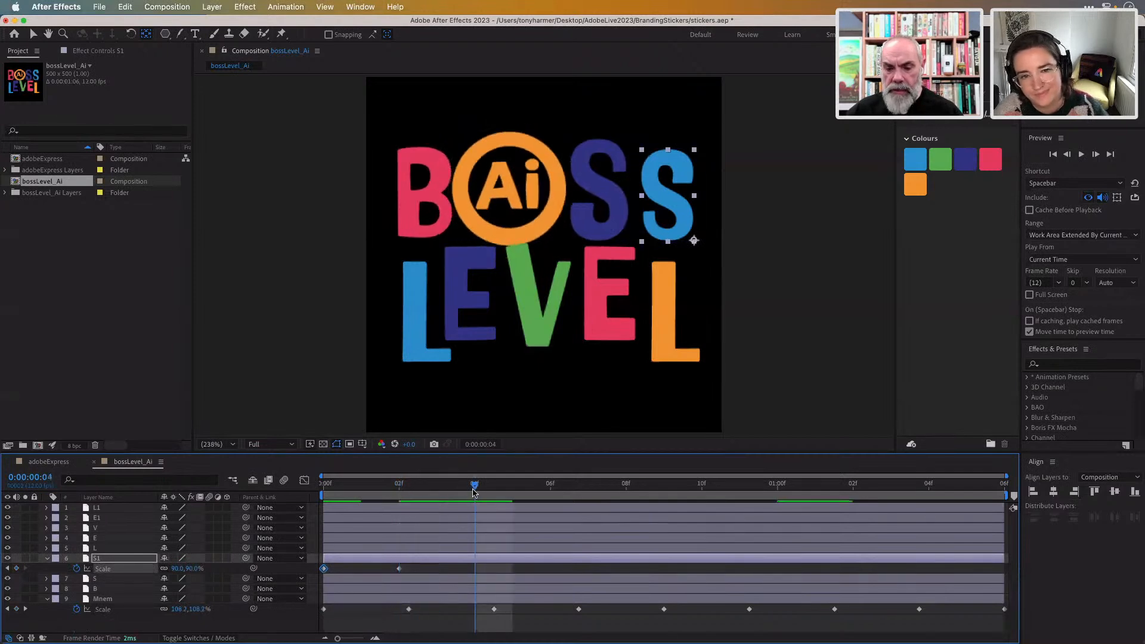
{"action": "key", "text": "ctrl+v"}
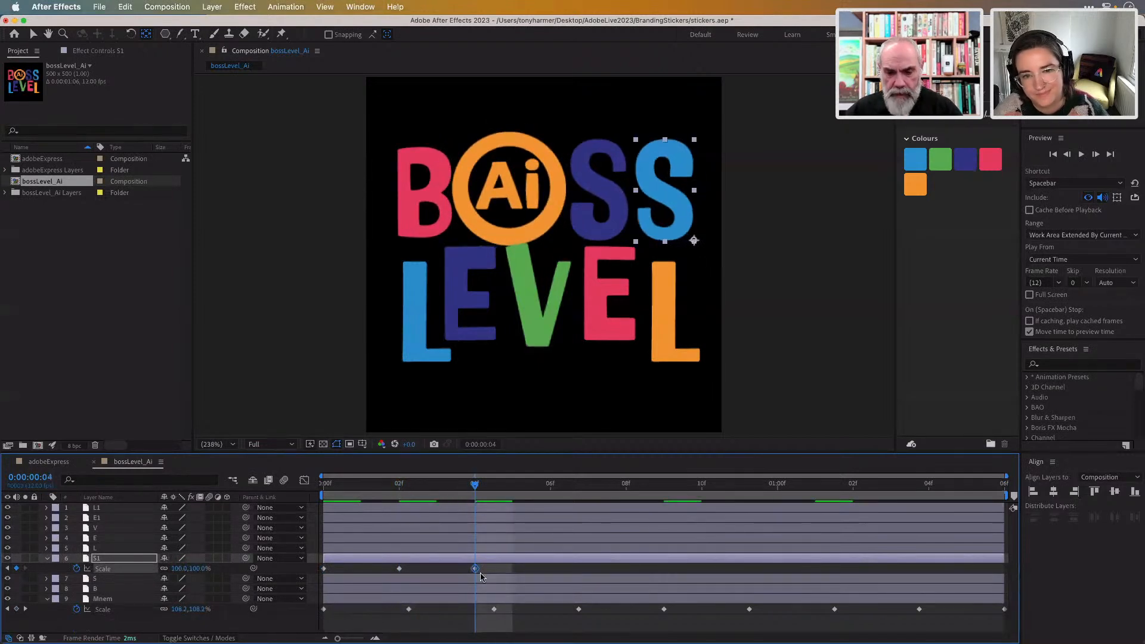
- Copy layer S1's Scale keyframes at 0:00:00:02 and 0:00:00:04 and paste the pair at 0:00:00:06, 0:00:00:10 and 0:00:01:02
{"action": "left_click_drag", "start_coordinate": [500, 571], "coordinate": [385, 578]}
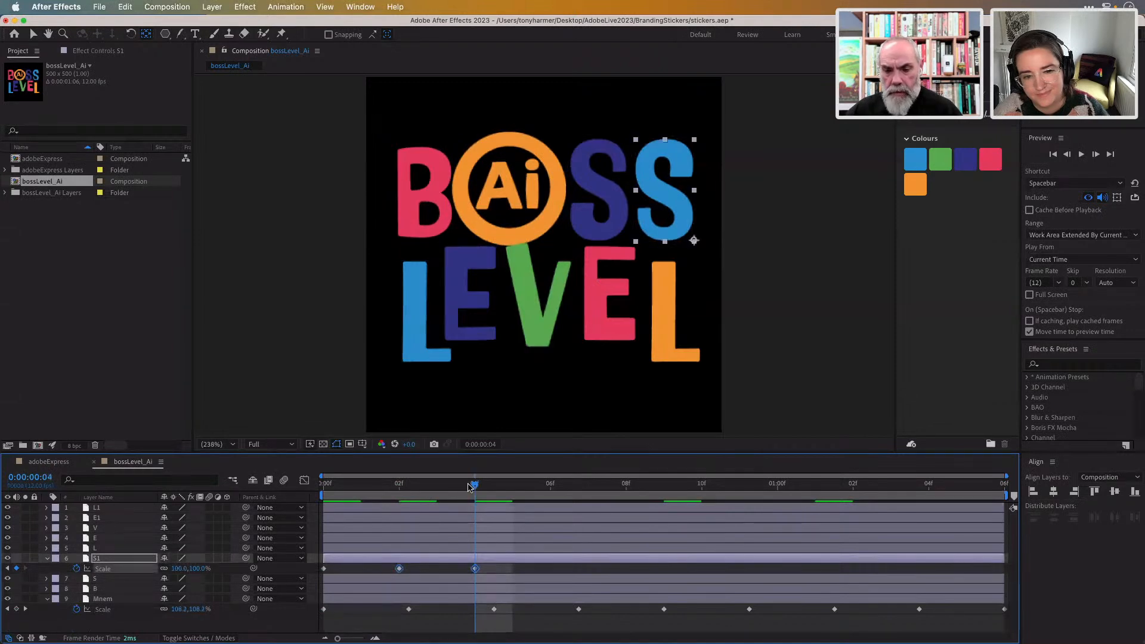
{"action": "left_click_drag", "start_coordinate": [476, 485], "coordinate": [551, 486]}
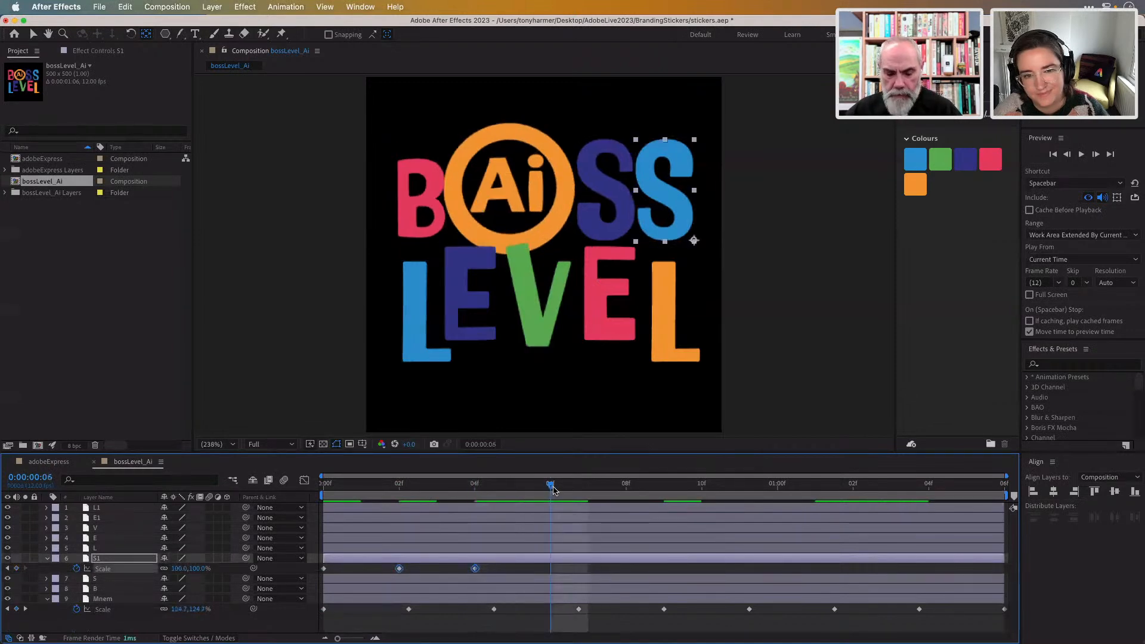
{"action": "key", "text": "cmd+v"}
{"action": "left_click", "coordinate": [702, 484]}
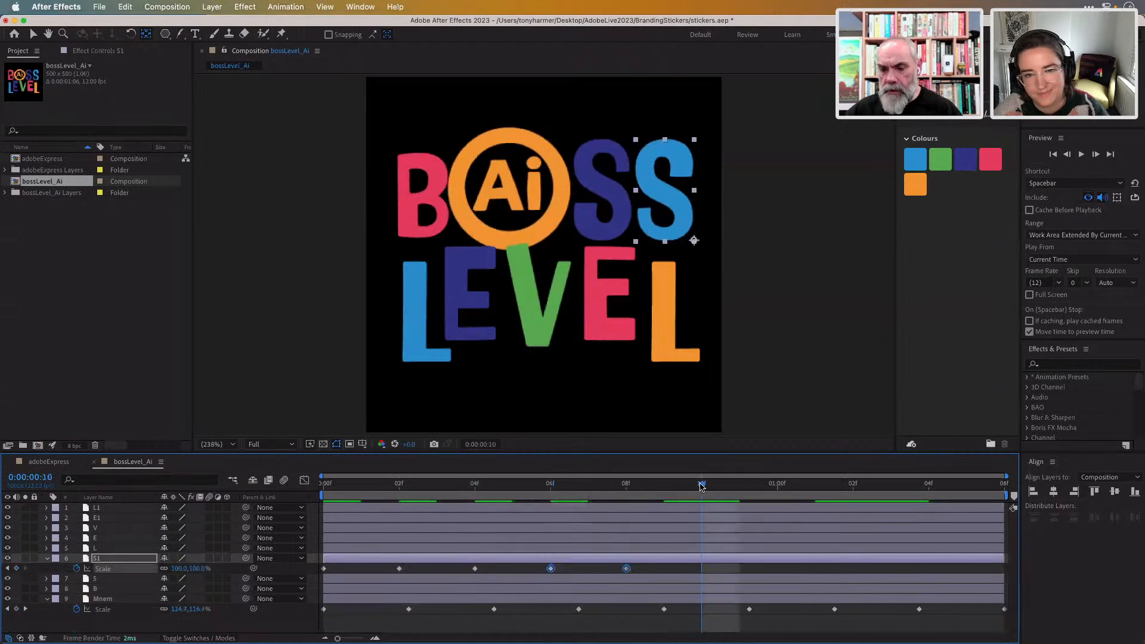
{"action": "key", "text": "cmd+v"}
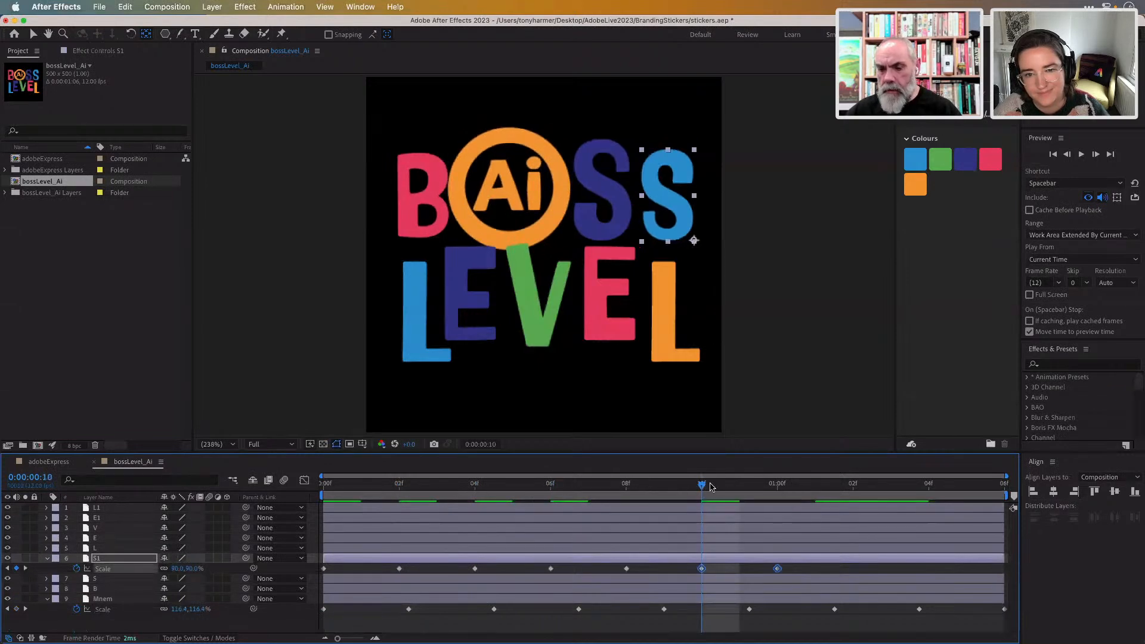
{"action": "left_click_drag", "start_coordinate": [706, 486], "coordinate": [849, 488]}
{"action": "key", "text": "cmd+v"}
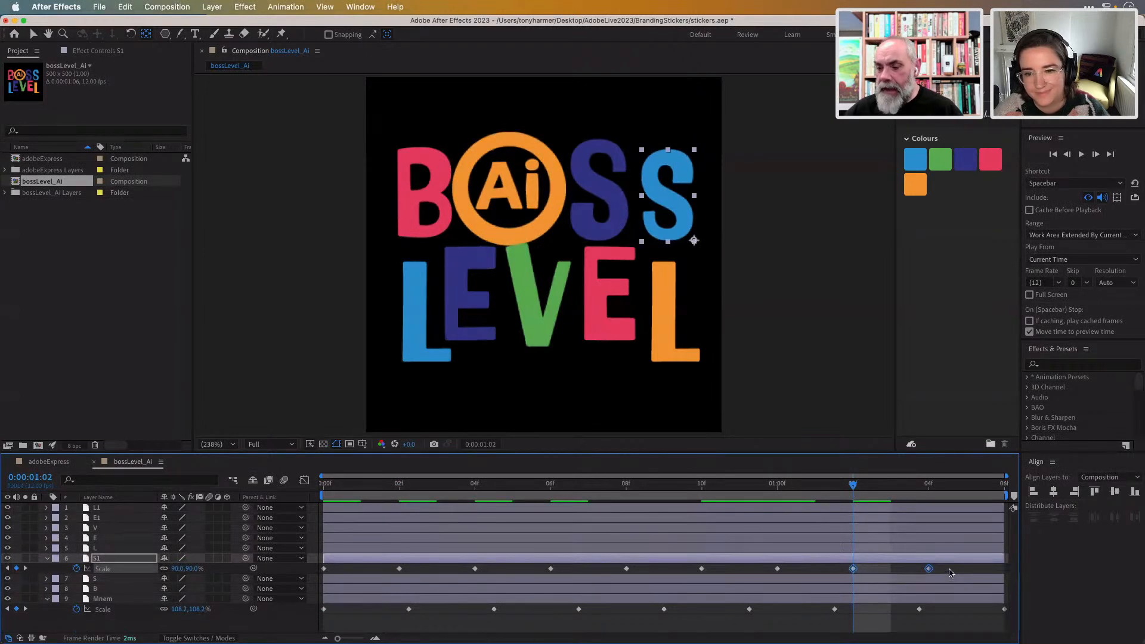
- Stretch all of layer S1's Scale keyframes proportionally to end at 0:00:01:06, and preview the animation from the start
{"action": "left_click_drag", "start_coordinate": [949, 574], "coordinate": [316, 572]}
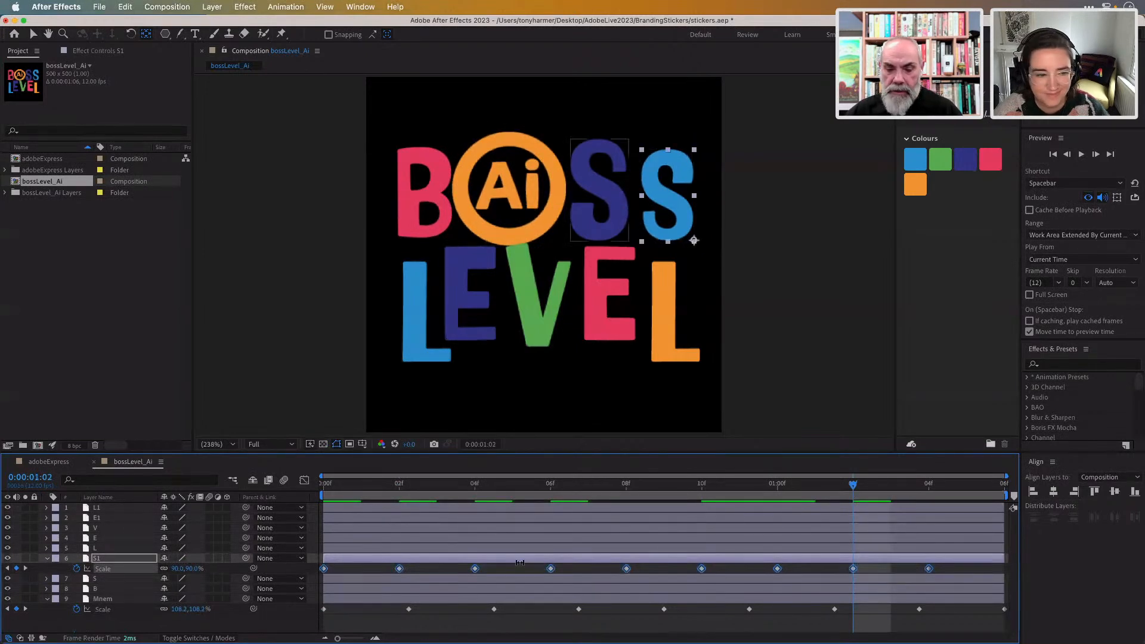
{"action": "left_click_drag", "start_coordinate": [927, 576], "coordinate": [1002, 575]}
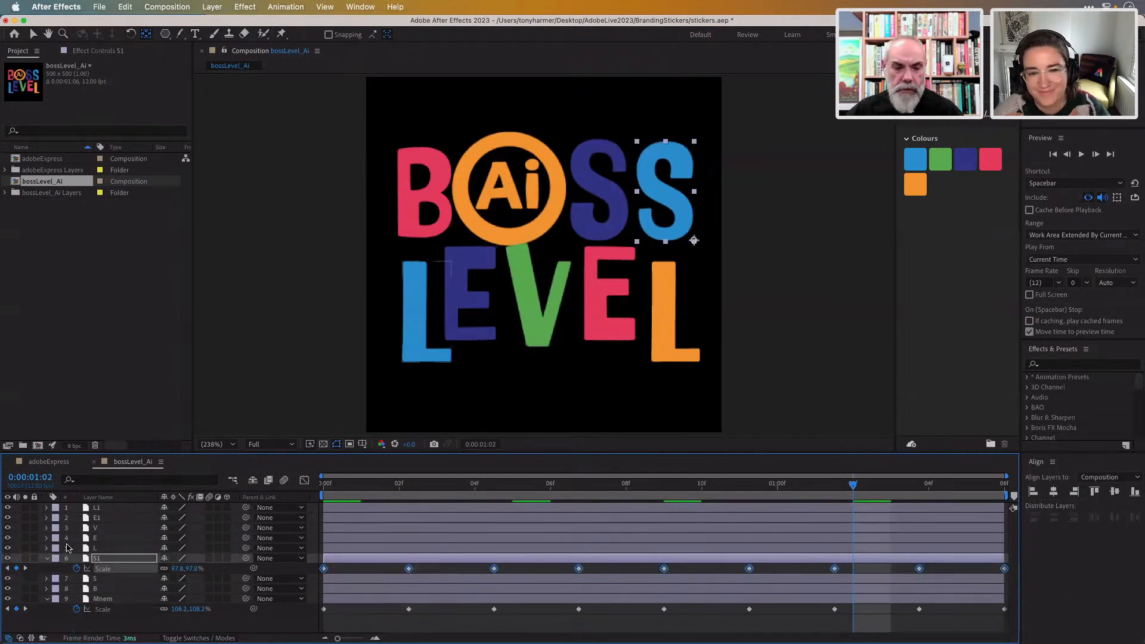
{"action": "key", "text": "space"}
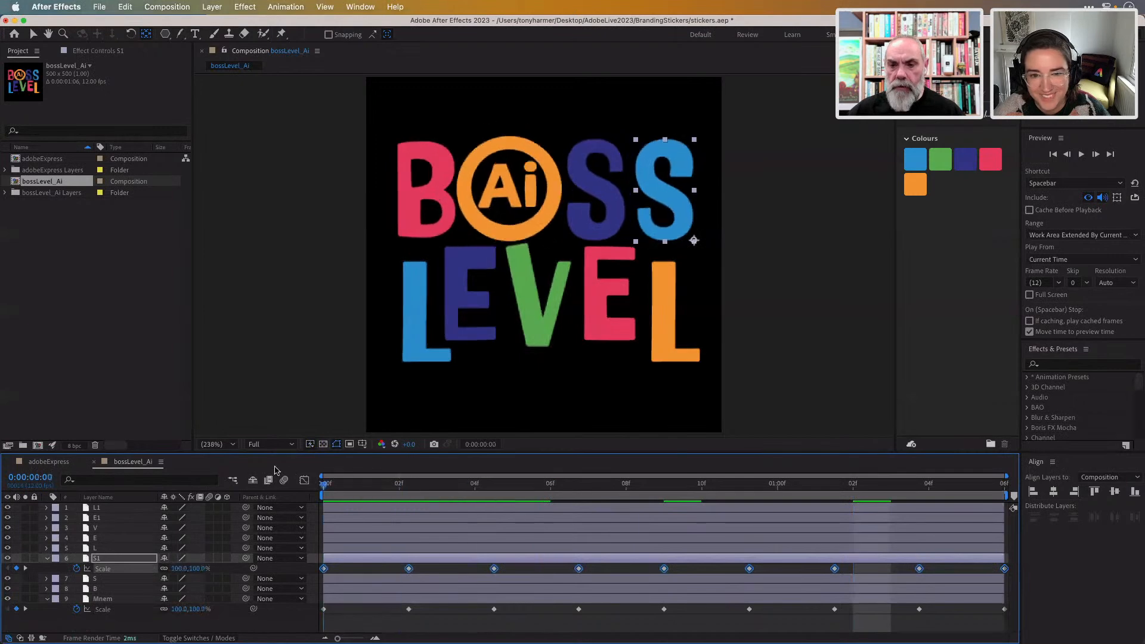
{"action": "key", "text": "Home"}
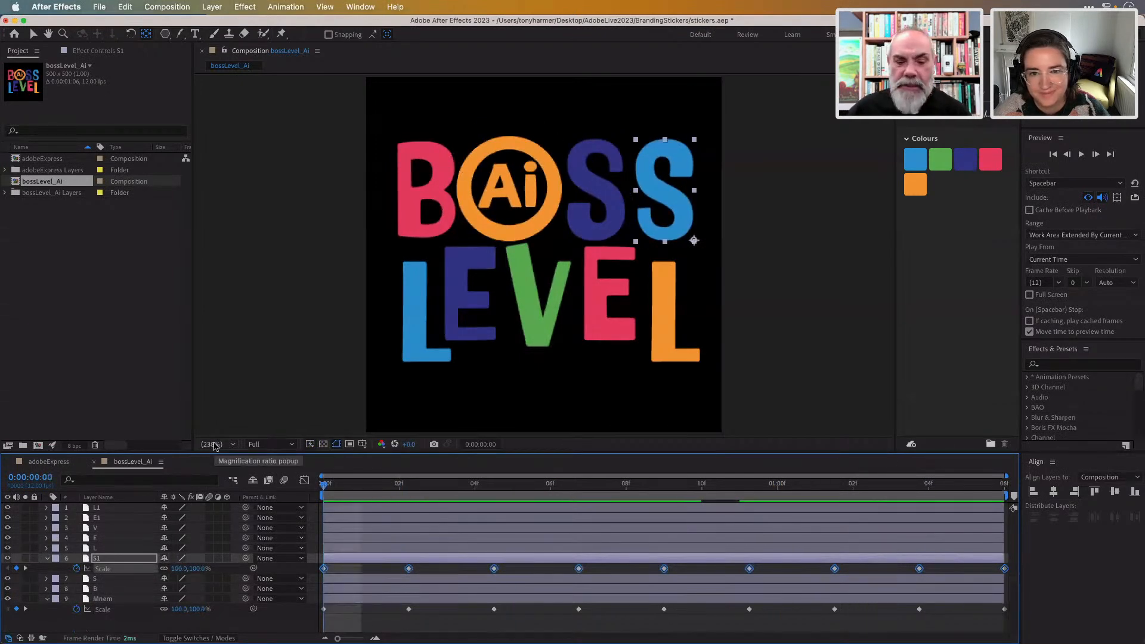
{"action": "key", "text": "space"}
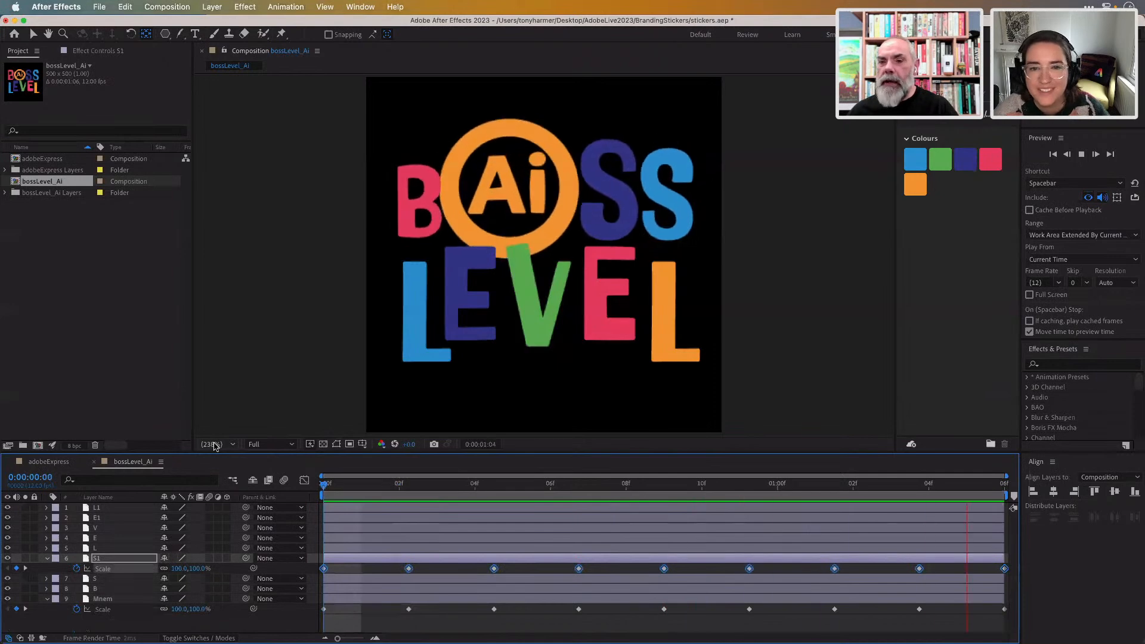
{"action": "key", "text": "space"}
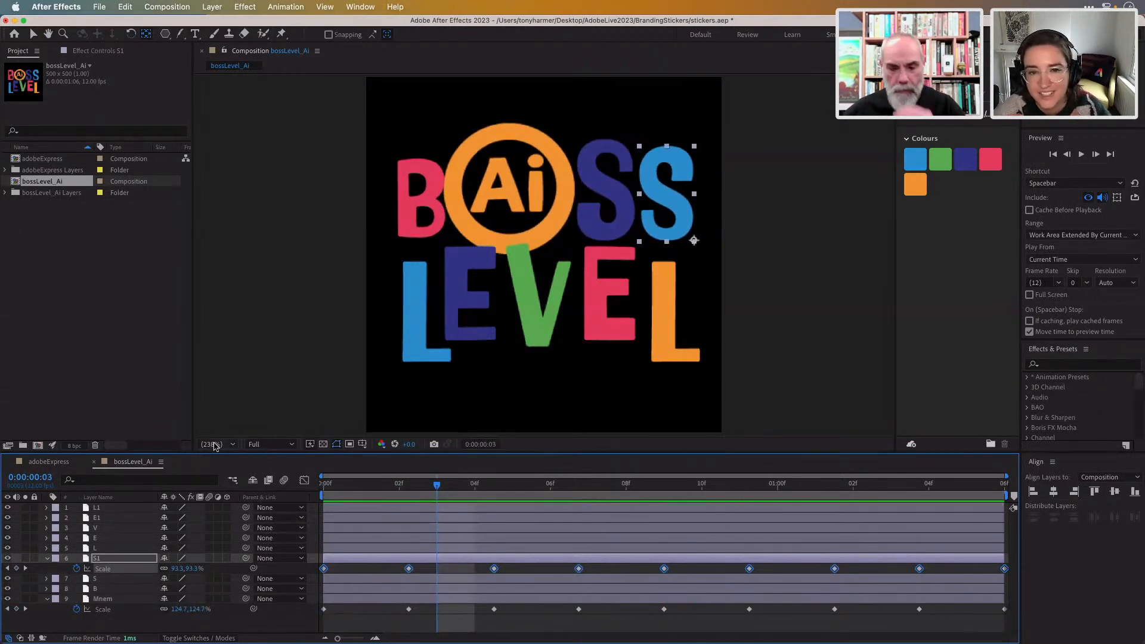
- Add a Position keyframe to layer V at 0:00:00:00, and lower the letter to a Y position of 336.4 at 0:00:00:02
{"action": "left_click", "coordinate": [96, 548]}
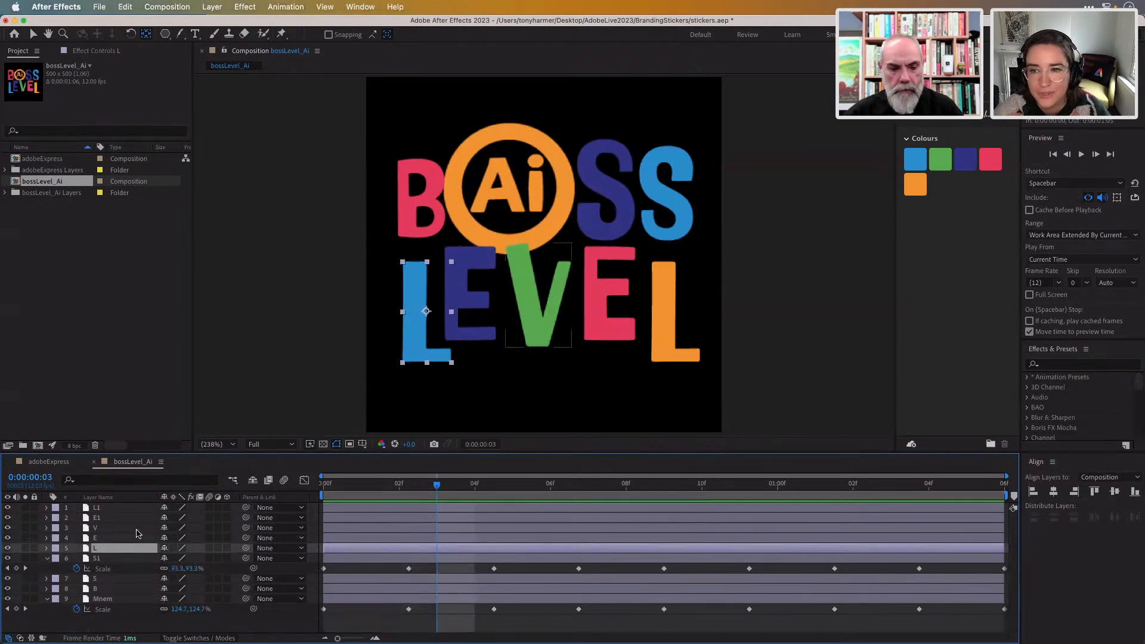
{"action": "left_click", "coordinate": [137, 528]}
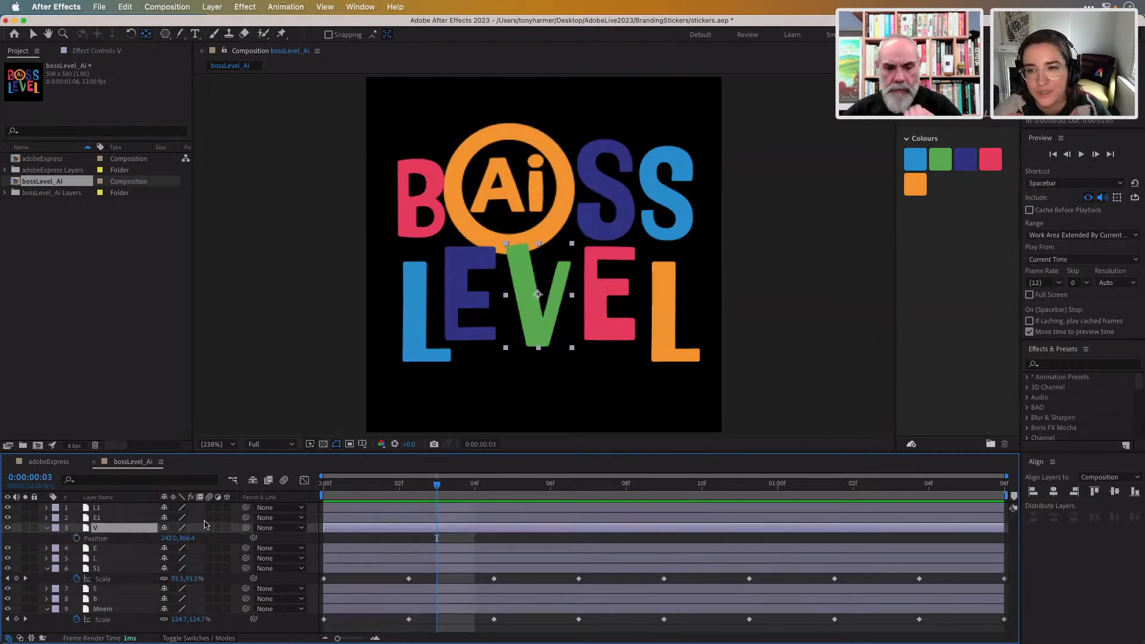
{"action": "left_click_drag", "start_coordinate": [437, 488], "coordinate": [332, 492]}
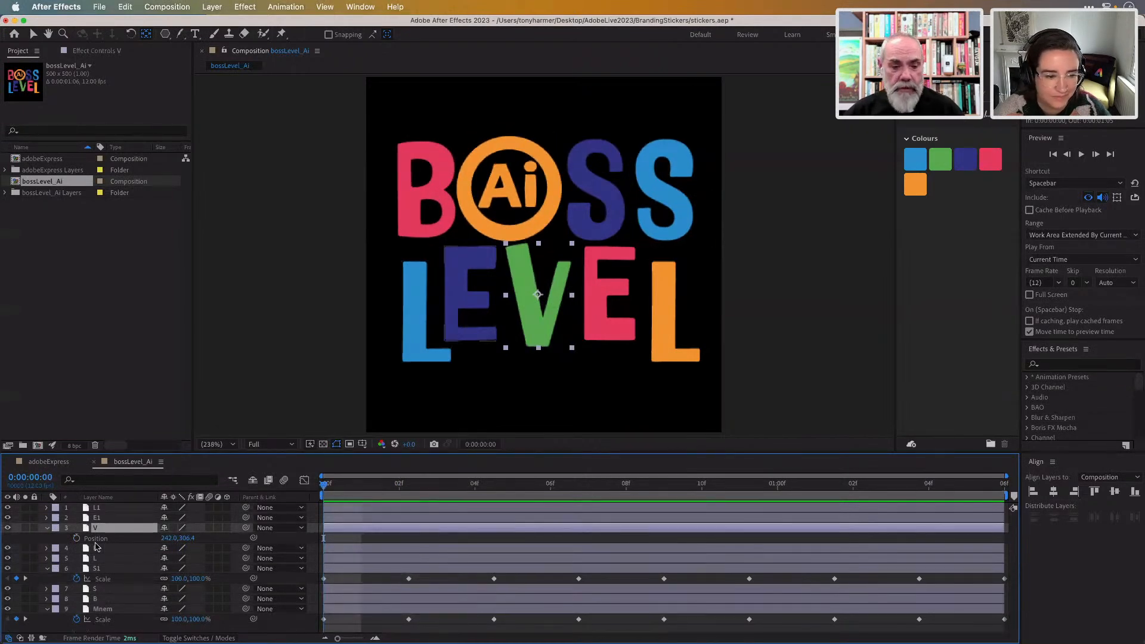
{"action": "left_click", "coordinate": [76, 538]}
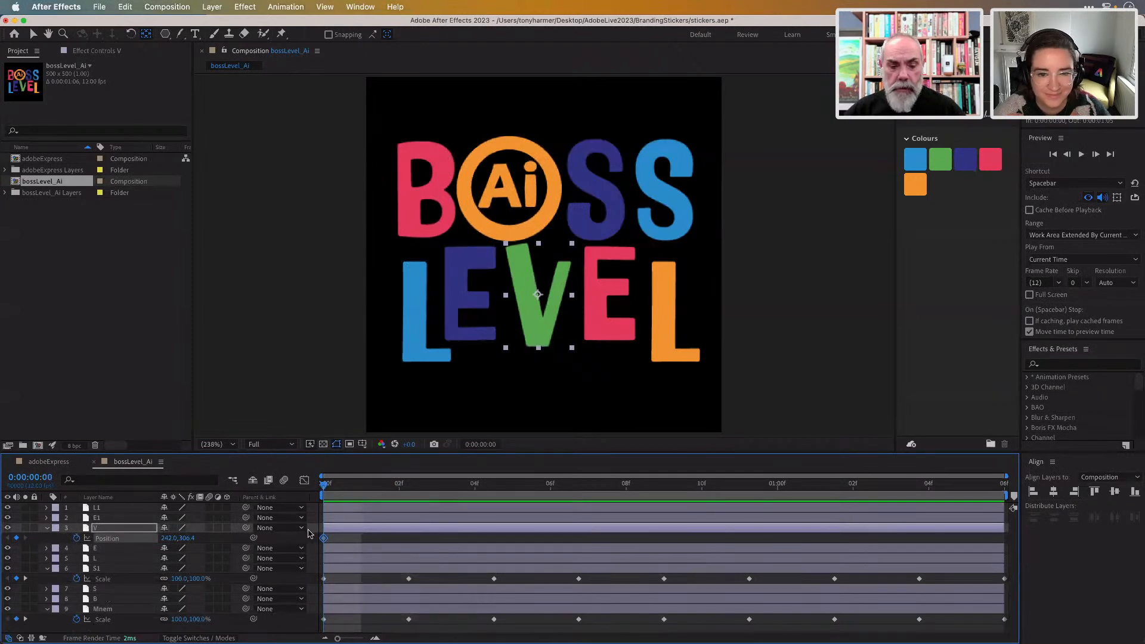
{"action": "left_click_drag", "start_coordinate": [326, 487], "coordinate": [399, 487]}
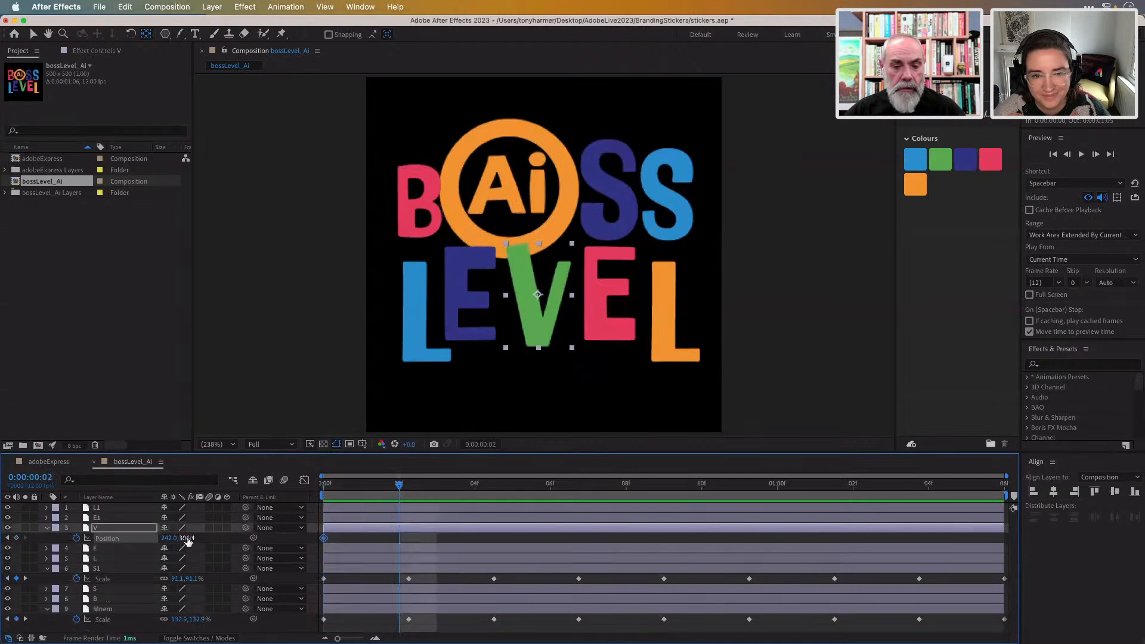
{"action": "mouse_move", "coordinate": [188, 538]}
{"action": "left_mouse_down"}
{"action": "mouse_move", "coordinate": [228, 542]}
{"action": "mouse_move", "coordinate": [201, 544]}
{"action": "left_mouse_up"}
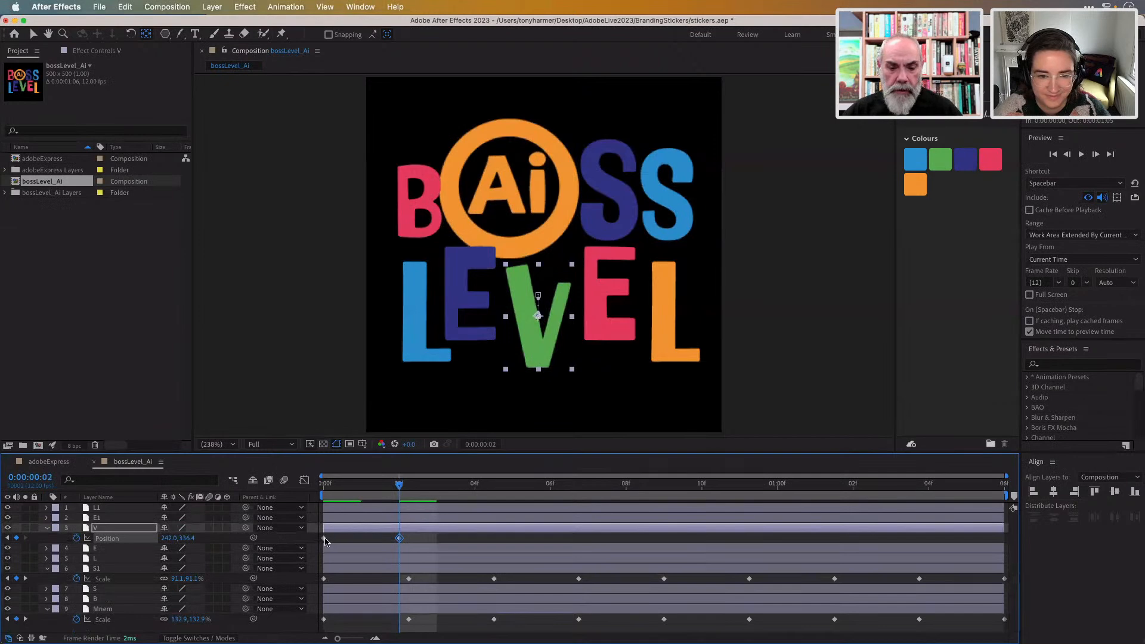
- Raise layer V to a Y position of 306.4 at 0:00:00:04
{"action": "left_click", "coordinate": [325, 539]}
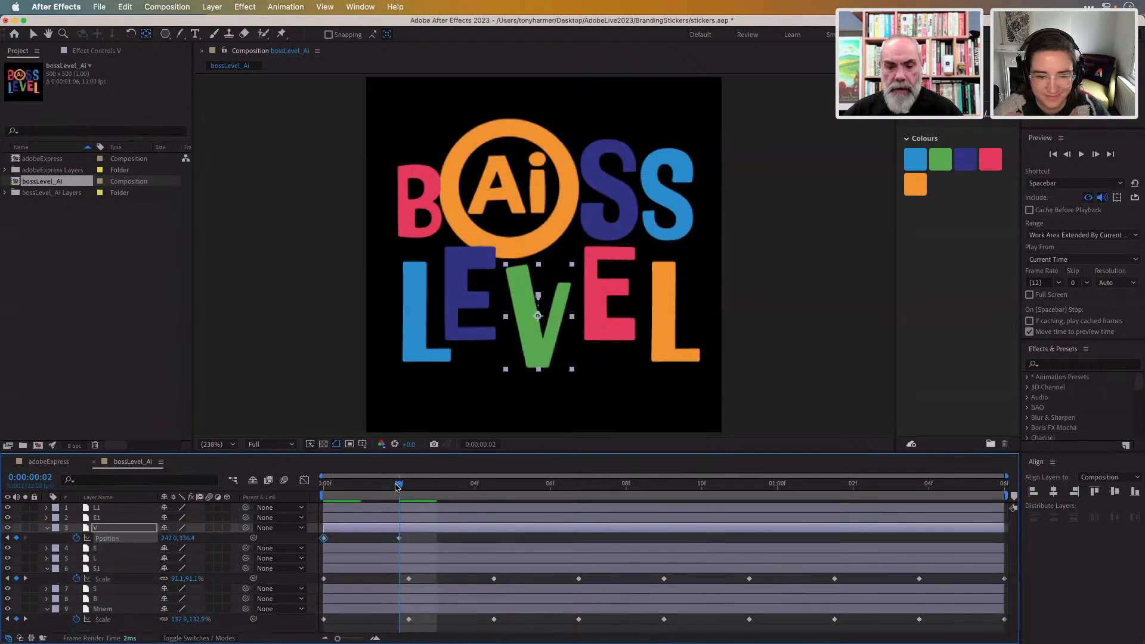
{"action": "left_click", "coordinate": [464, 490]}
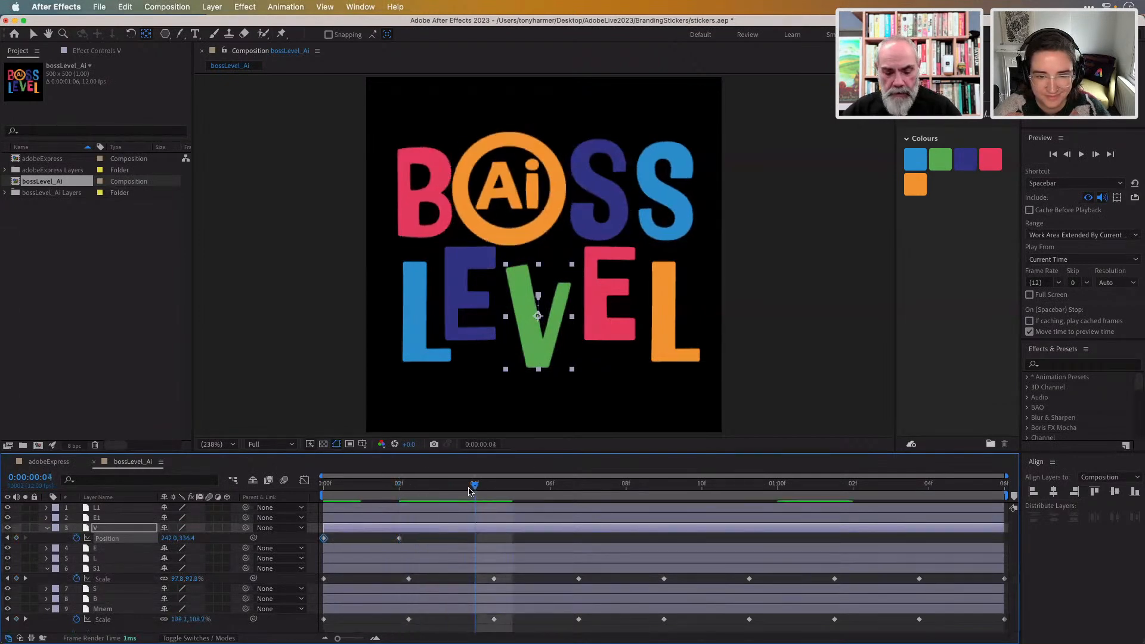
{"action": "key", "text": "shift+Up"}
{"action": "key", "text": "shift+Up"}
{"action": "key", "text": "shift+Up"}
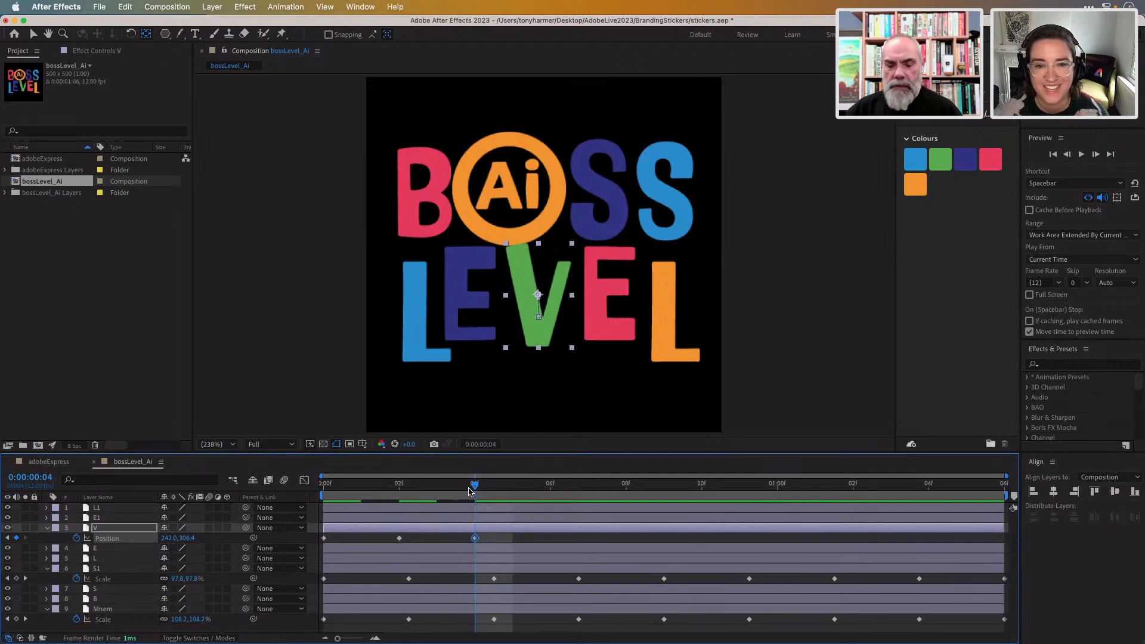
- Copy layer V's Position keyframes at 0:00:00:02 and 0:00:00:04 and paste the pair at 0:00:00:06, 0:00:00:10 and 0:00:01:02
{"action": "left_click_drag", "start_coordinate": [495, 541], "coordinate": [395, 546]}
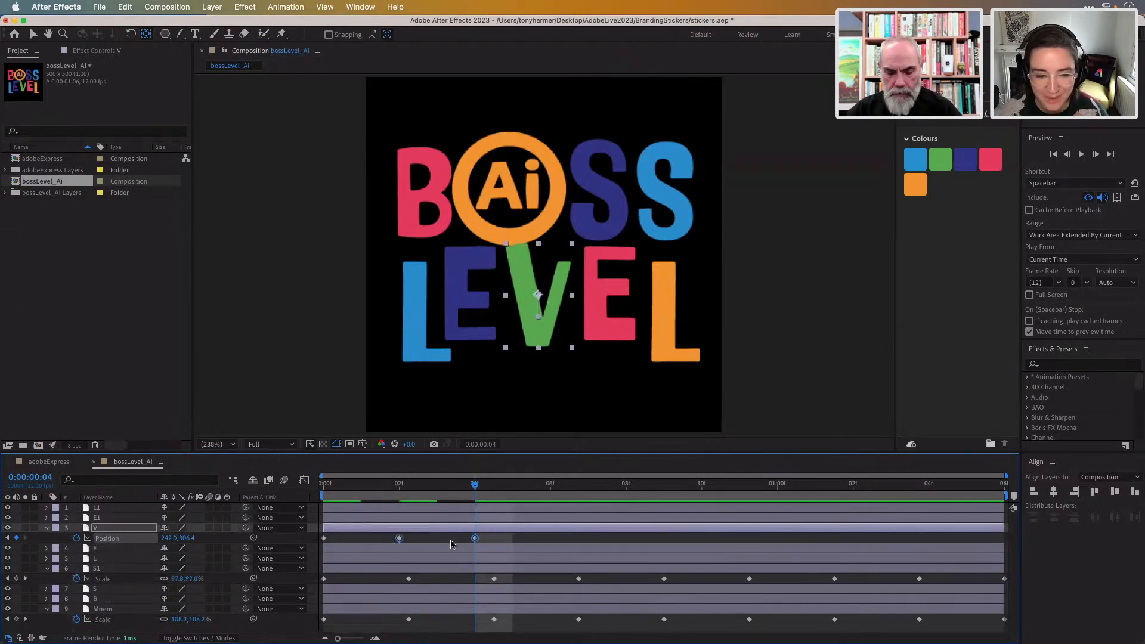
{"action": "left_click_drag", "start_coordinate": [480, 488], "coordinate": [861, 487]}
{"action": "key", "text": "ctrl+v"}
{"action": "key", "text": "ctrl+v"}
{"action": "key", "text": "ctrl+v"}
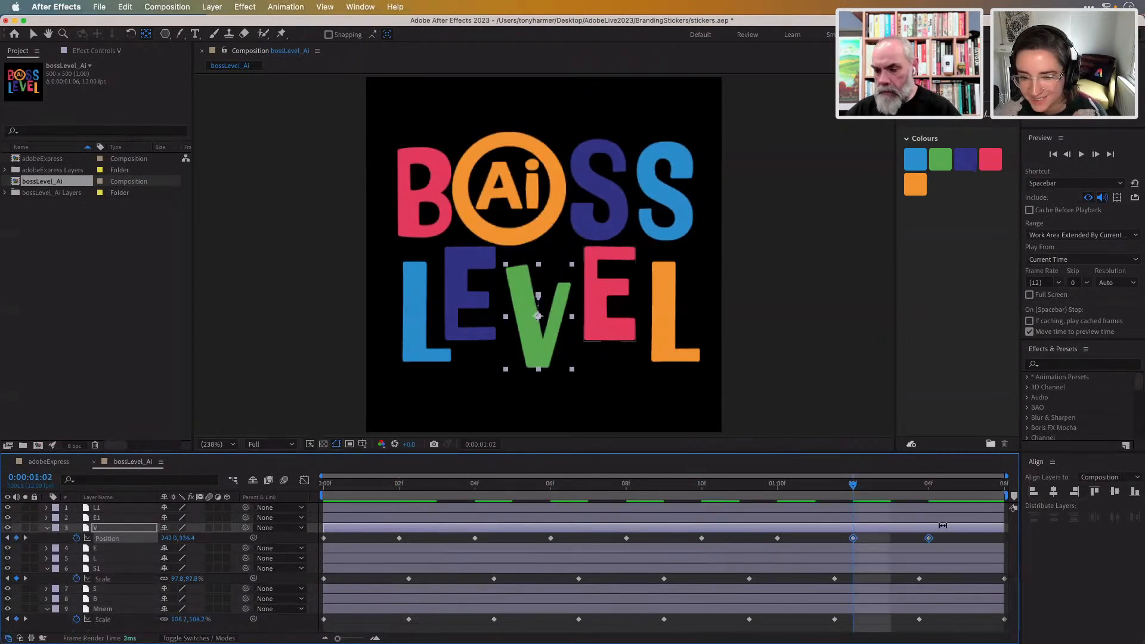
- Stretch all of layer V's Position keyframes proportionally to end at 0:00:01:06, and select layer L at 0:00:00:00
{"action": "left_click_drag", "start_coordinate": [956, 542], "coordinate": [319, 547]}
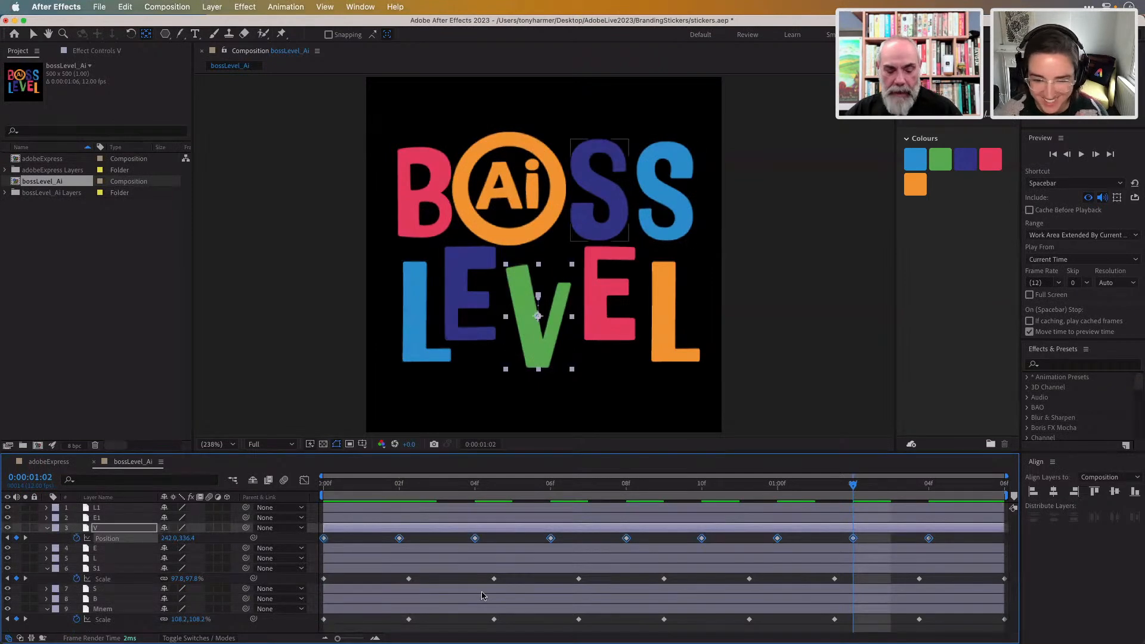
{"action": "left_click_drag", "start_coordinate": [928, 538], "coordinate": [1000, 544]}
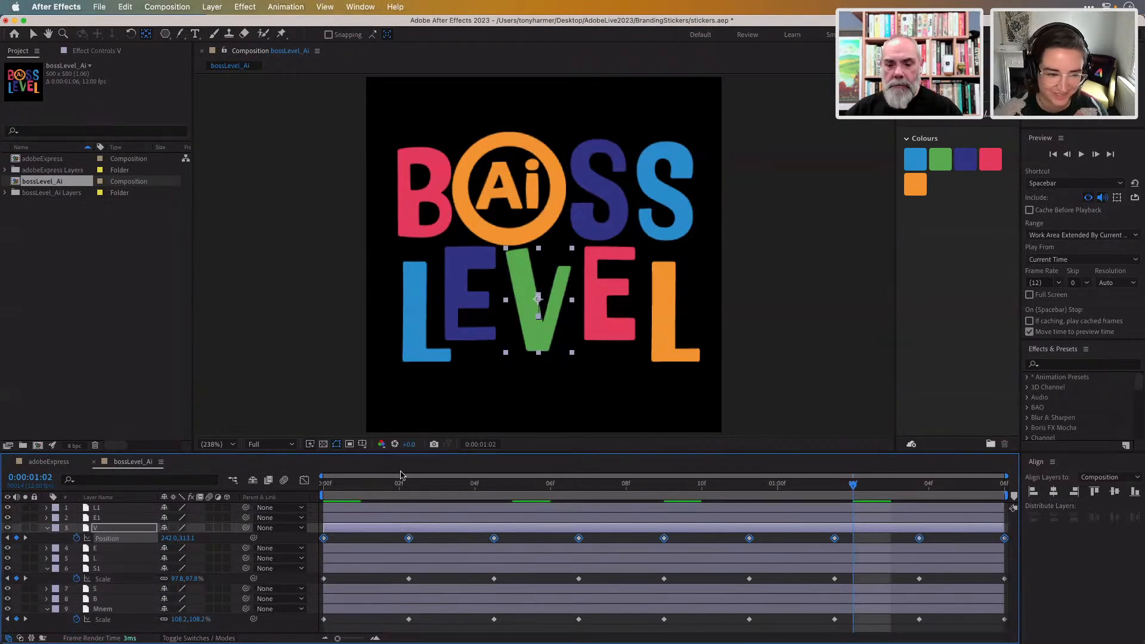
{"action": "left_click_drag", "start_coordinate": [417, 488], "coordinate": [320, 481]}
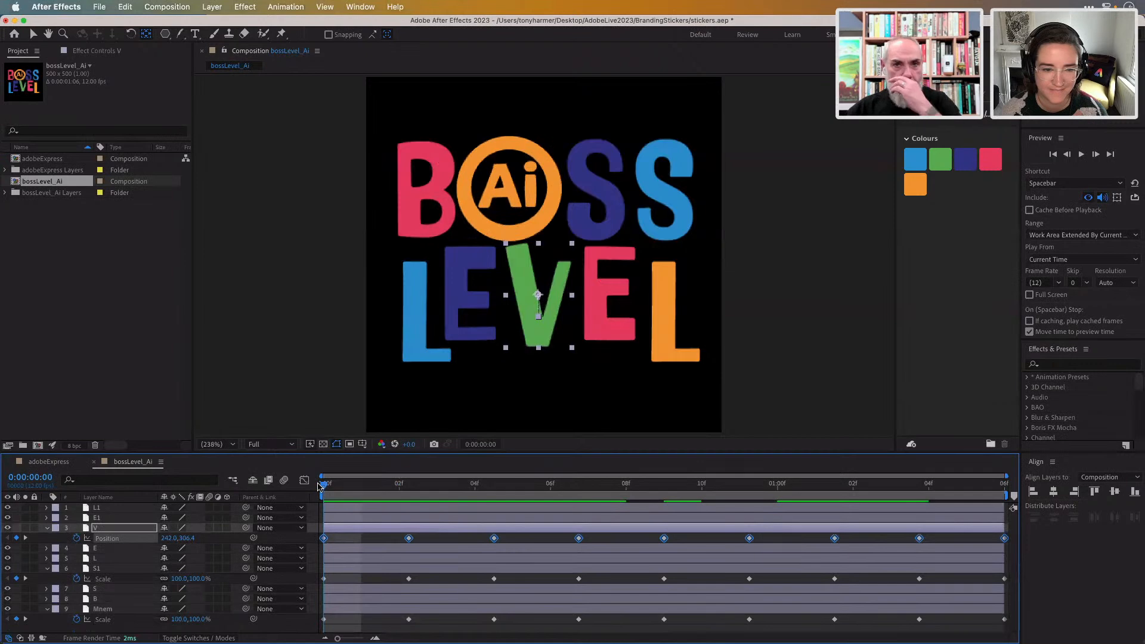
{"action": "left_click", "coordinate": [117, 560]}
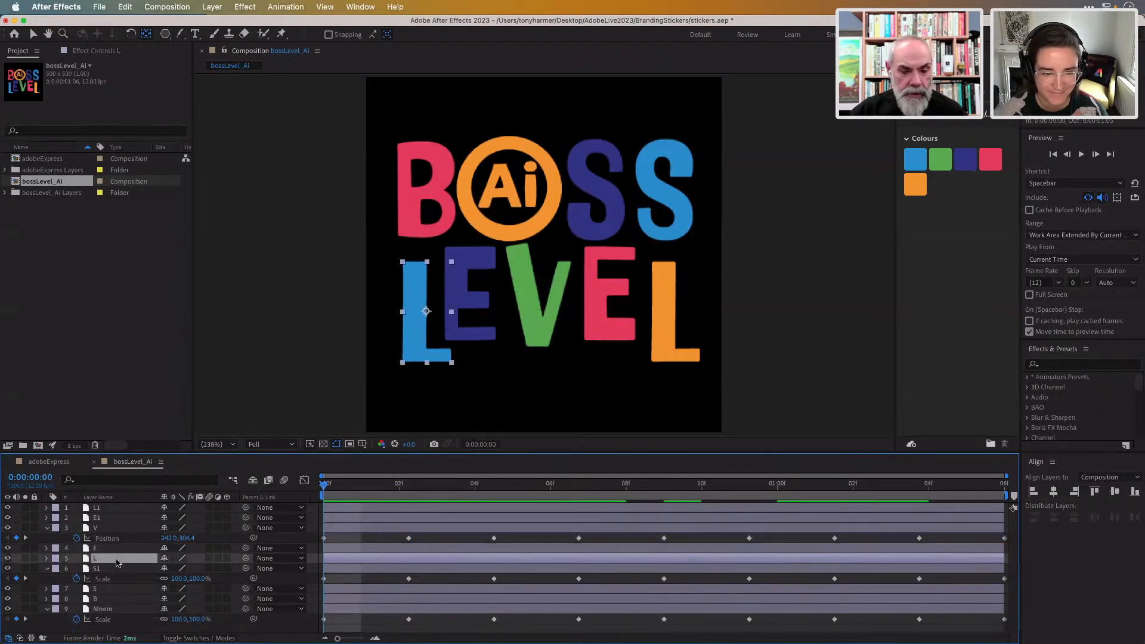
- Add Position keyframes to layers L1 and L at 0:00:00:00, and lower both letters to a Y position of 353.1 at 0:00:00:02
{"action": "left_click", "coordinate": [123, 508], "text": "super"}
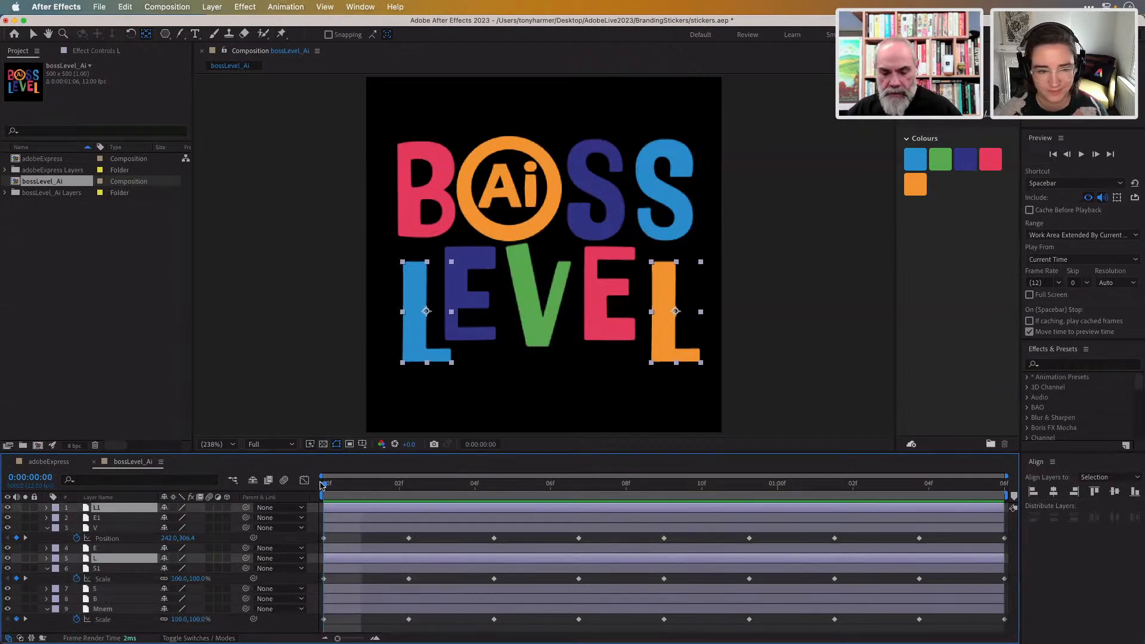
{"action": "key", "text": "p"}
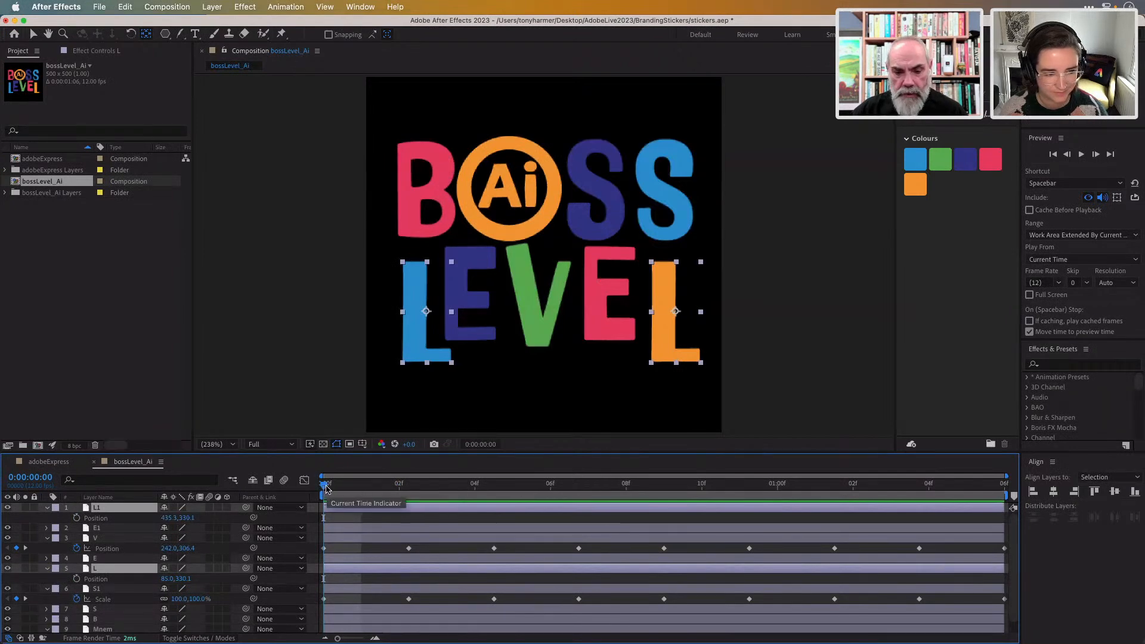
{"action": "left_click", "coordinate": [76, 518]}
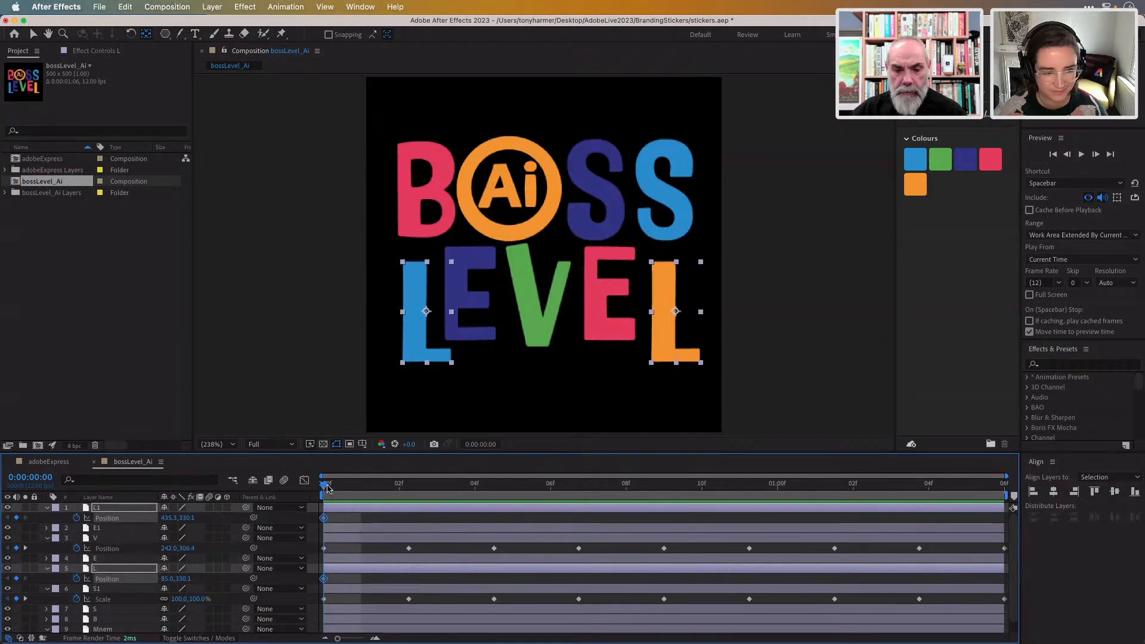
{"action": "left_click_drag", "start_coordinate": [327, 487], "coordinate": [419, 492]}
{"action": "left_click", "coordinate": [409, 493]}
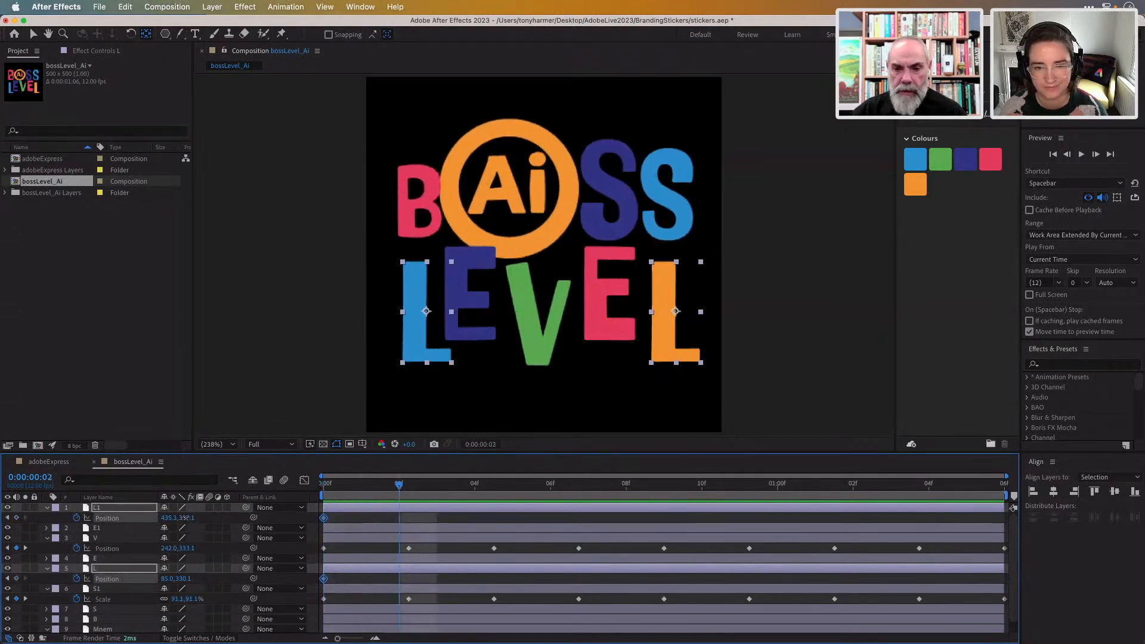
{"action": "left_click_drag", "start_coordinate": [186, 520], "coordinate": [198, 518]}
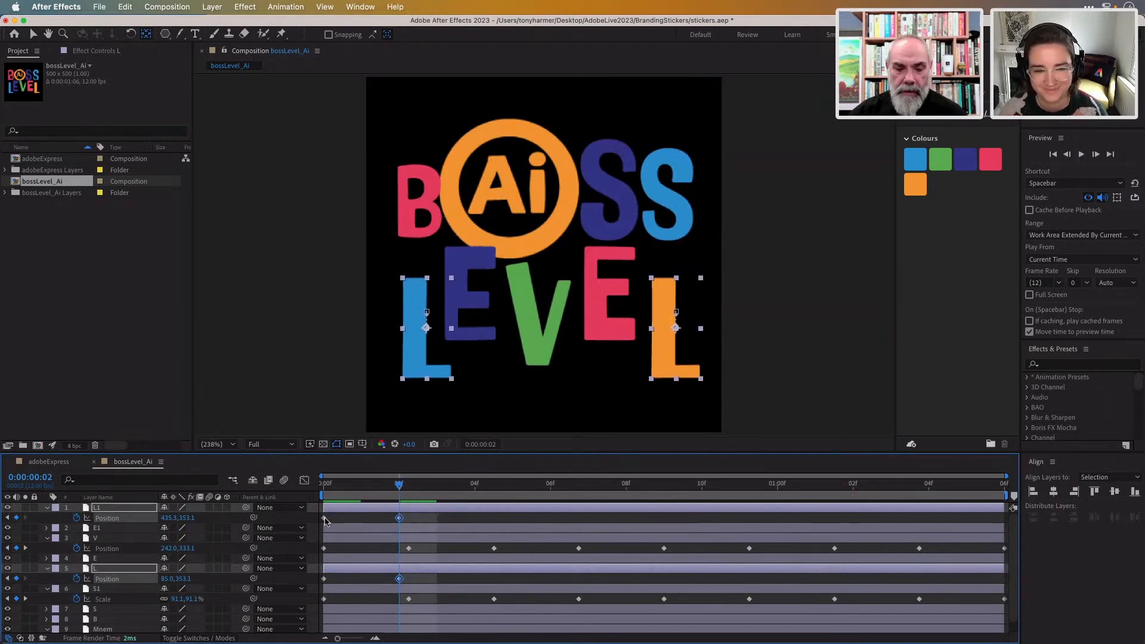
- Copy layer L1's first Position keyframe and paste it at 0:00:00:04
{"action": "left_click", "coordinate": [324, 517]}
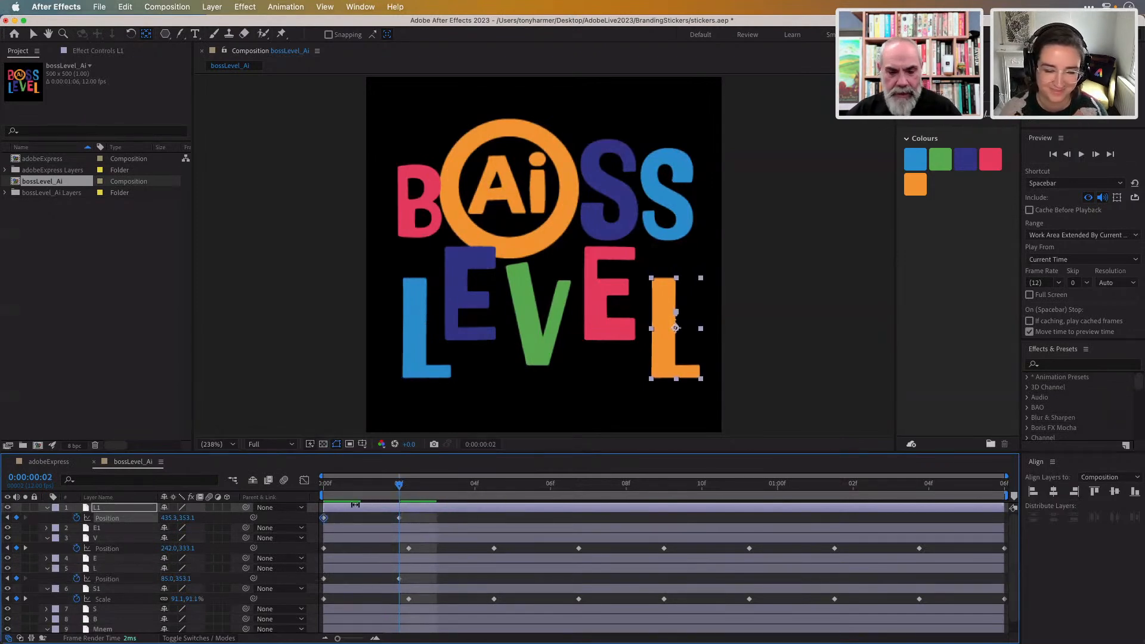
{"action": "left_click", "coordinate": [470, 489]}
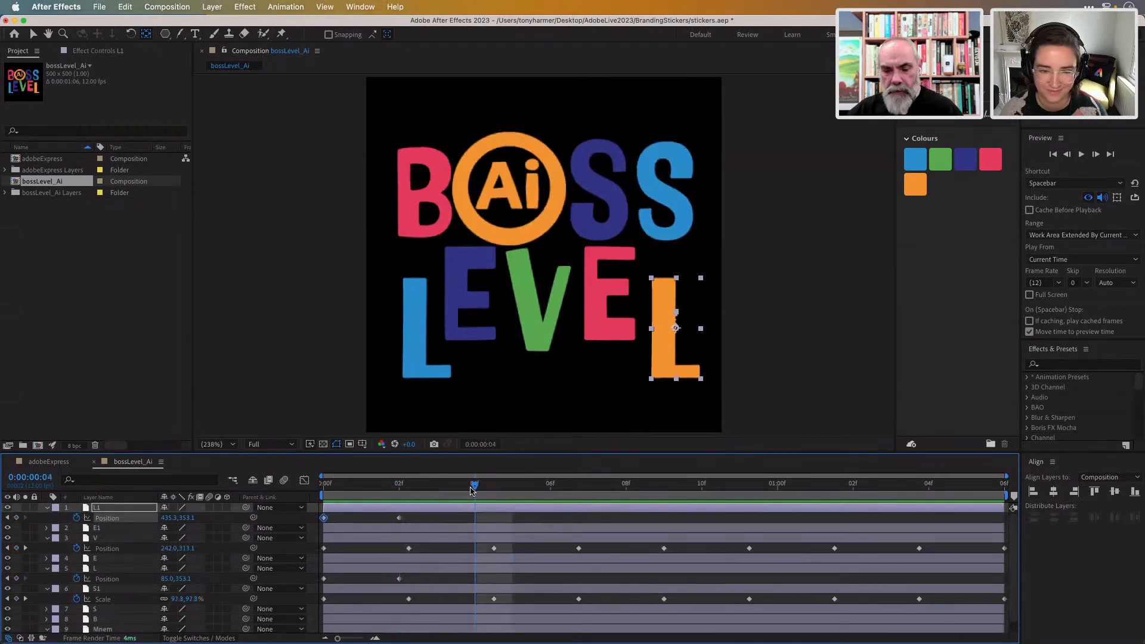
{"action": "key", "text": "super+v"}
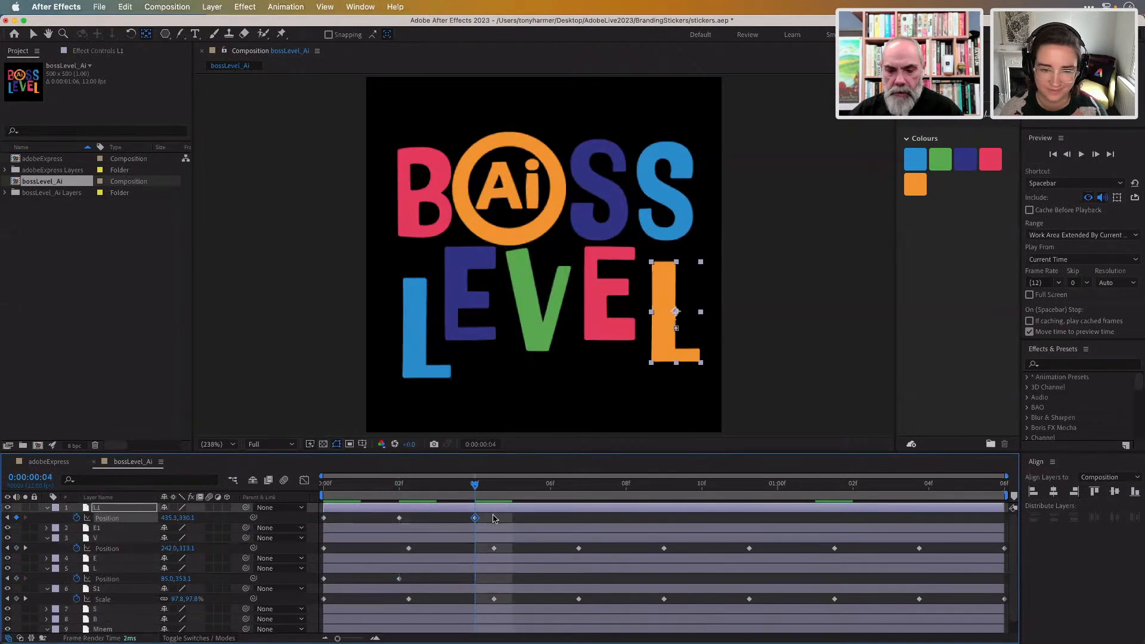
- Copy layer L1's Position keyframes at 0:00:00:02 and 0:00:00:04 to 0:00:00:06, 0:00:00:10 and 0:00:01:02, and stretch the whole set proportionally to end at 0:00:01:06
{"action": "left_click_drag", "start_coordinate": [494, 525], "coordinate": [386, 522]}
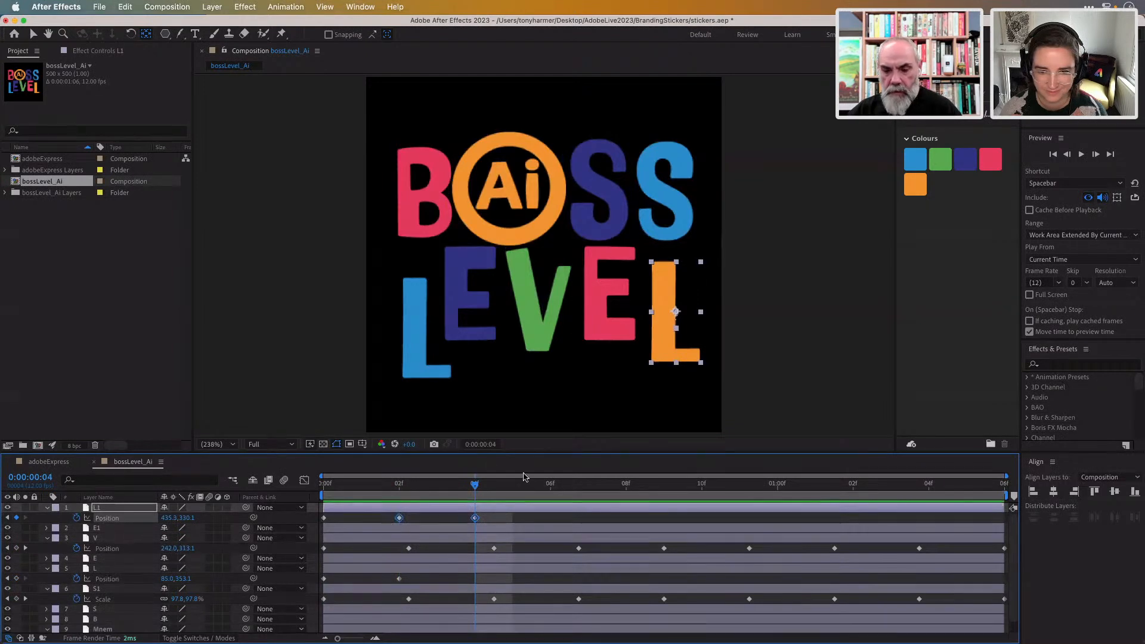
{"action": "left_click", "coordinate": [551, 484]}
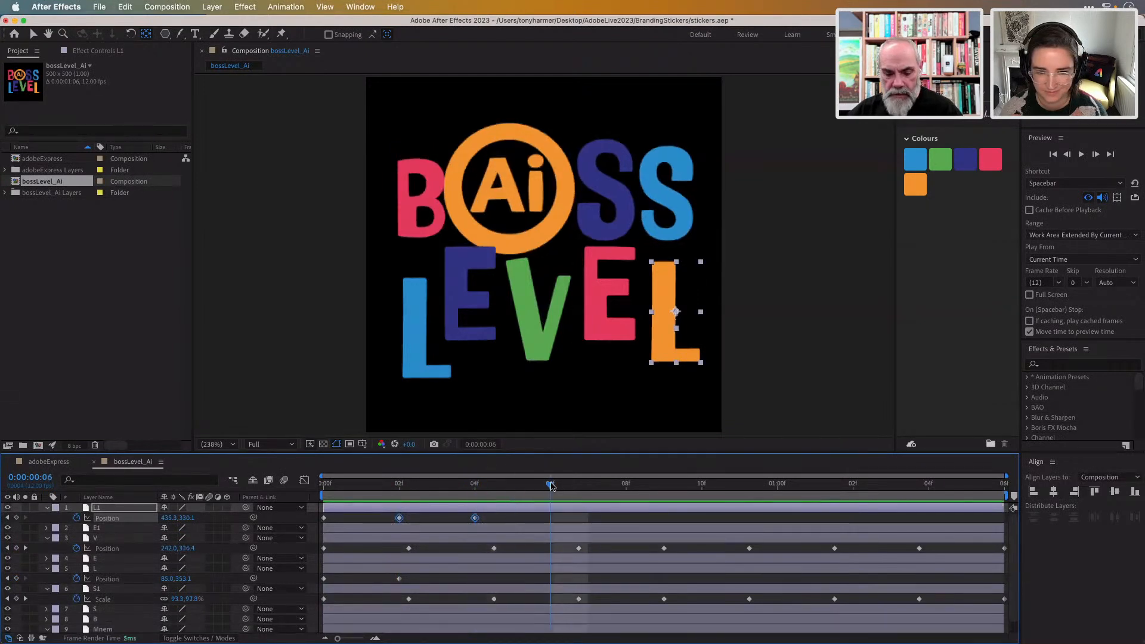
{"action": "key", "text": "ctrl+c"}
{"action": "key", "text": "ctrl+v"}
{"action": "left_click", "coordinate": [695, 485]}
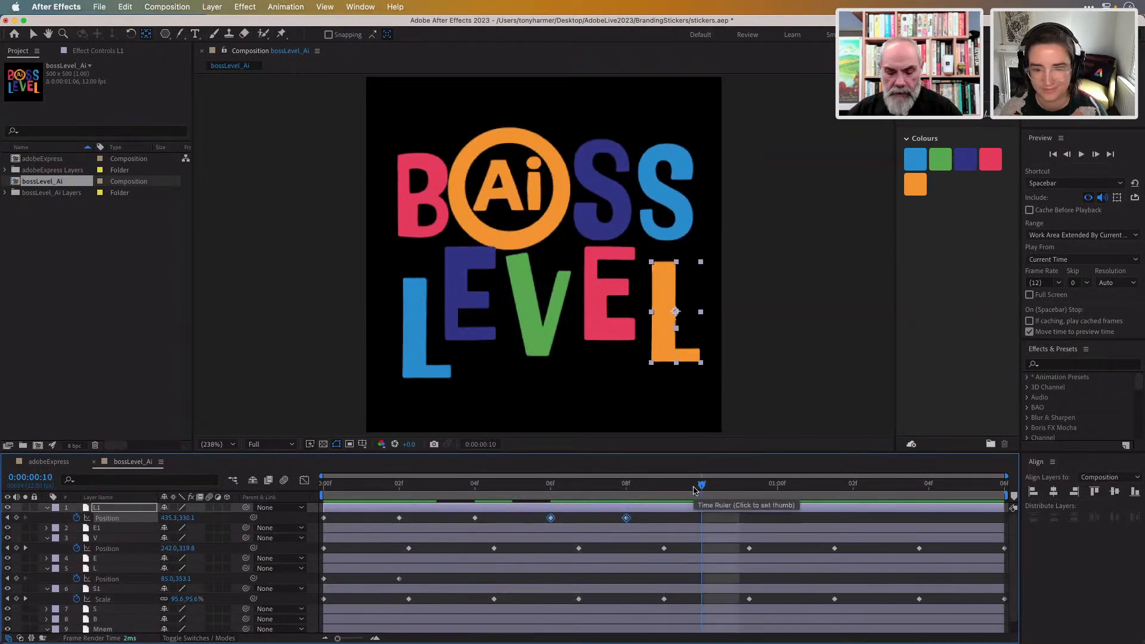
{"action": "key", "text": "ctrl+v"}
{"action": "left_click", "coordinate": [849, 486]}
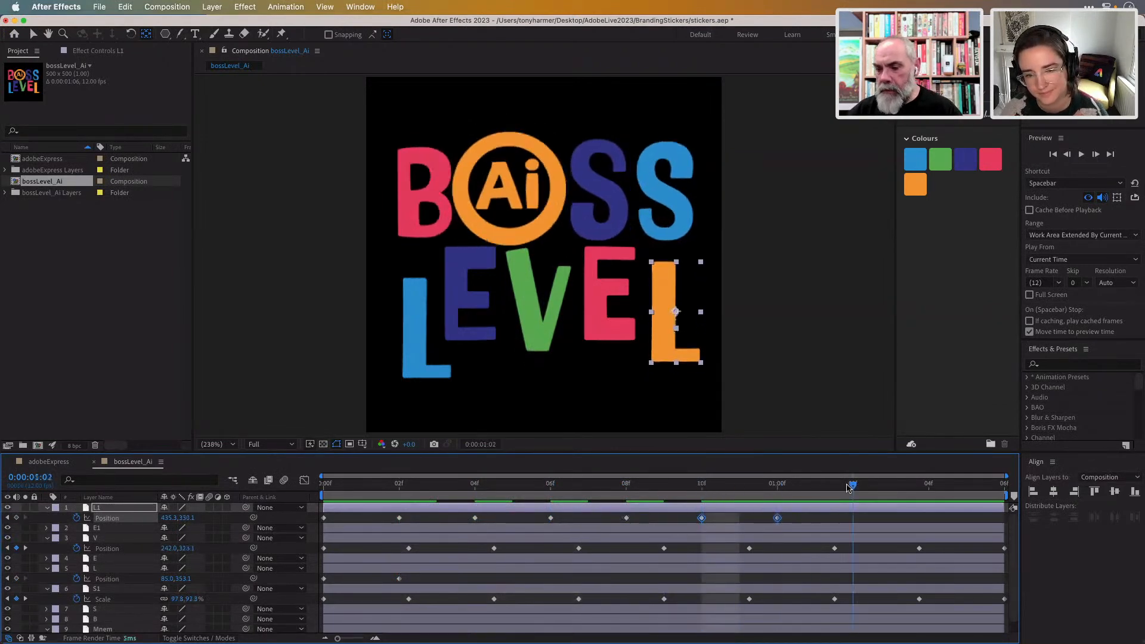
{"action": "key", "text": "ctrl+v"}
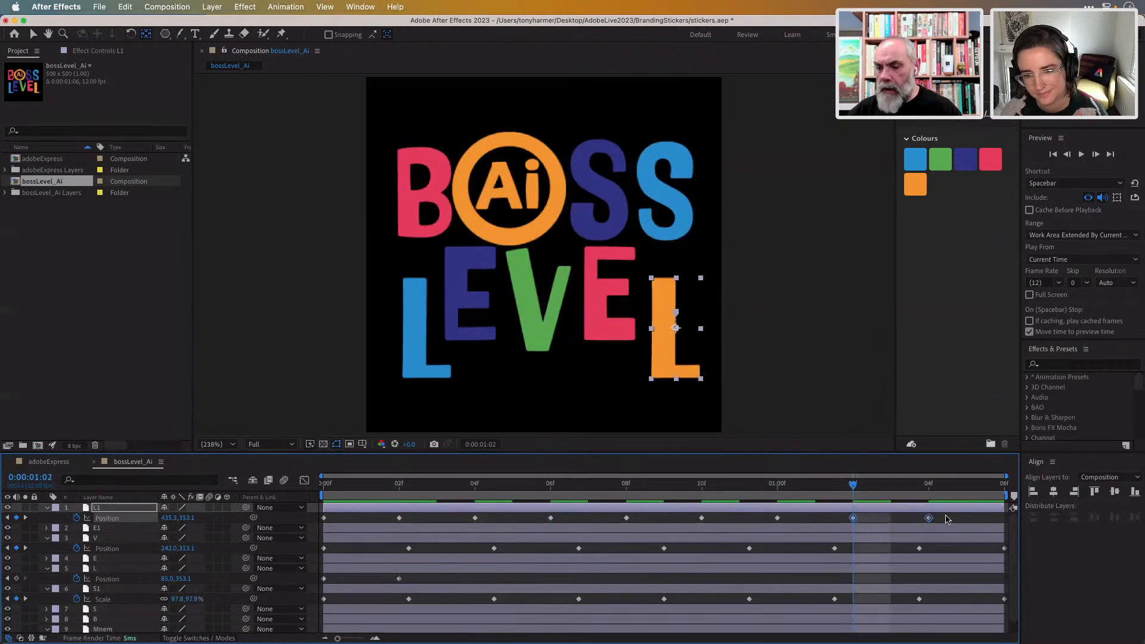
{"action": "left_click_drag", "start_coordinate": [948, 518], "coordinate": [322, 520]}
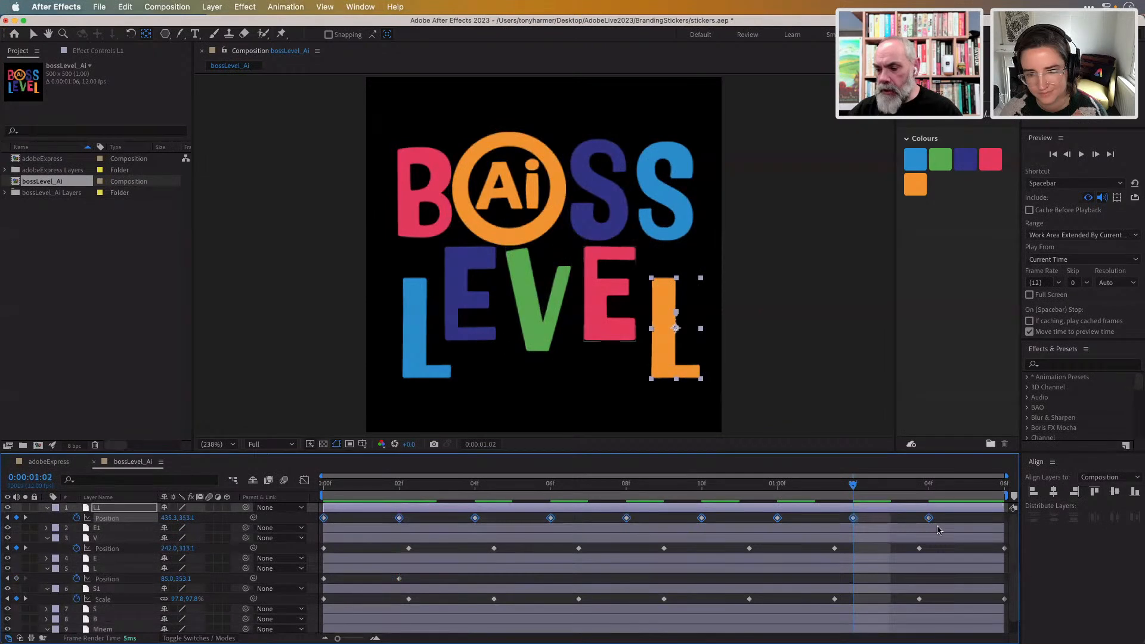
{"action": "left_click_drag", "start_coordinate": [928, 519], "coordinate": [1003, 531]}
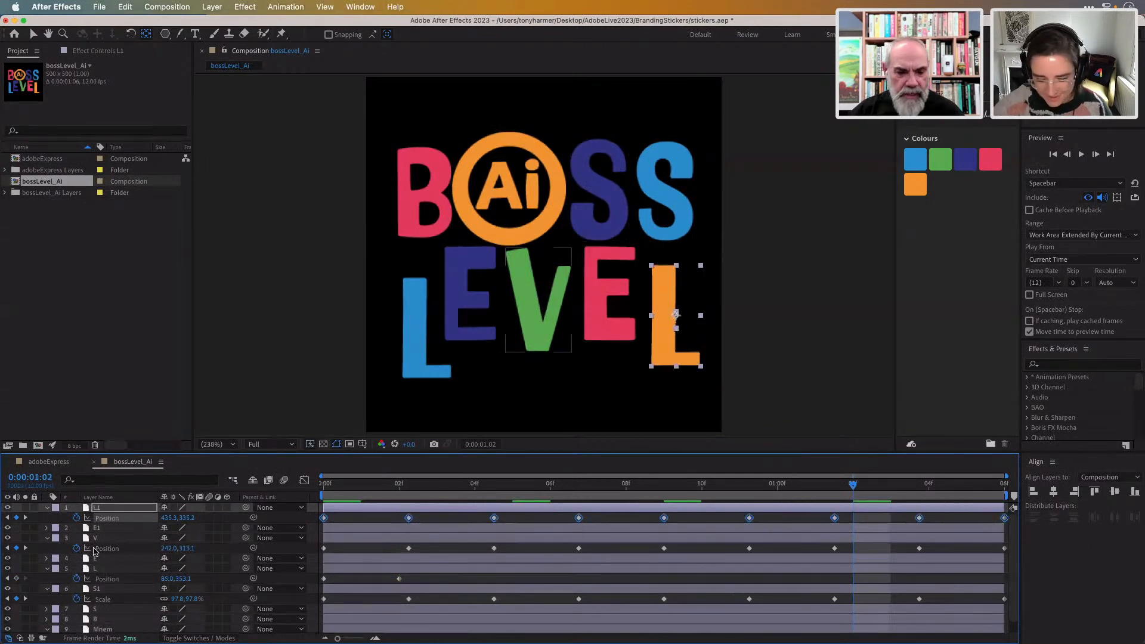
- Copy layer L's first Position keyframe and paste it at 0:00:00:04
{"action": "left_click", "coordinate": [125, 570]}
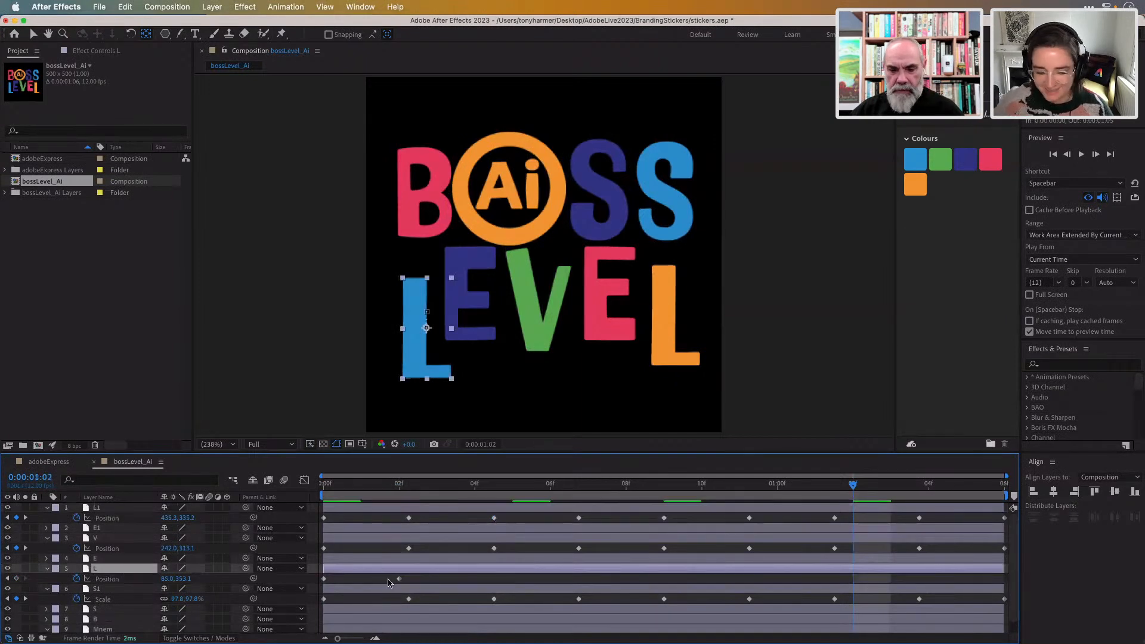
{"action": "left_click", "coordinate": [409, 581]}
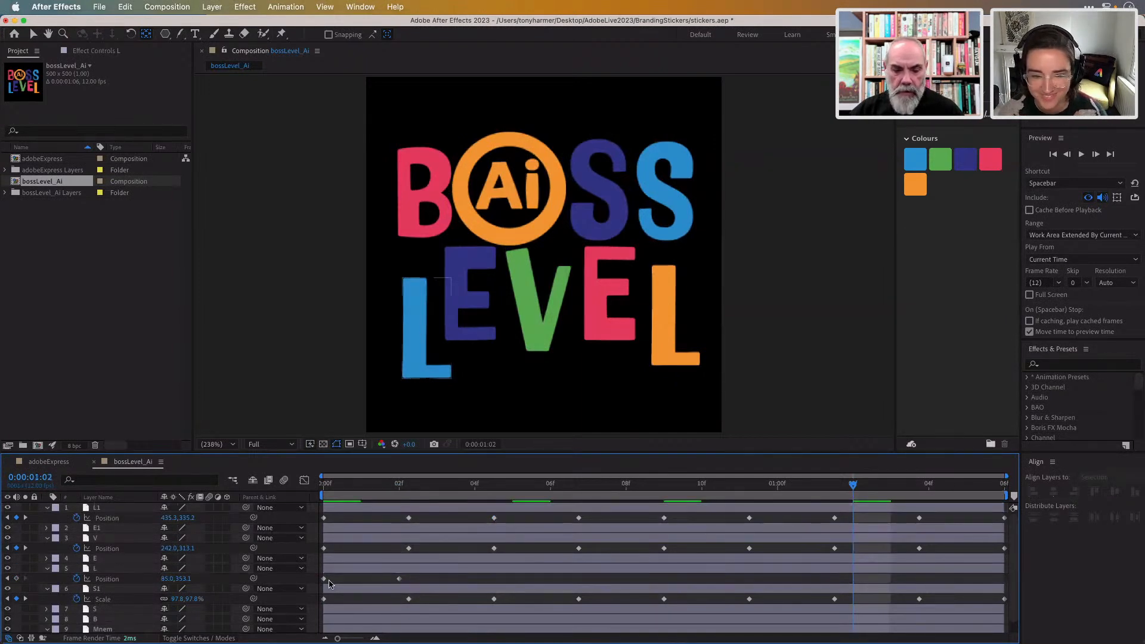
{"action": "left_click", "coordinate": [324, 579]}
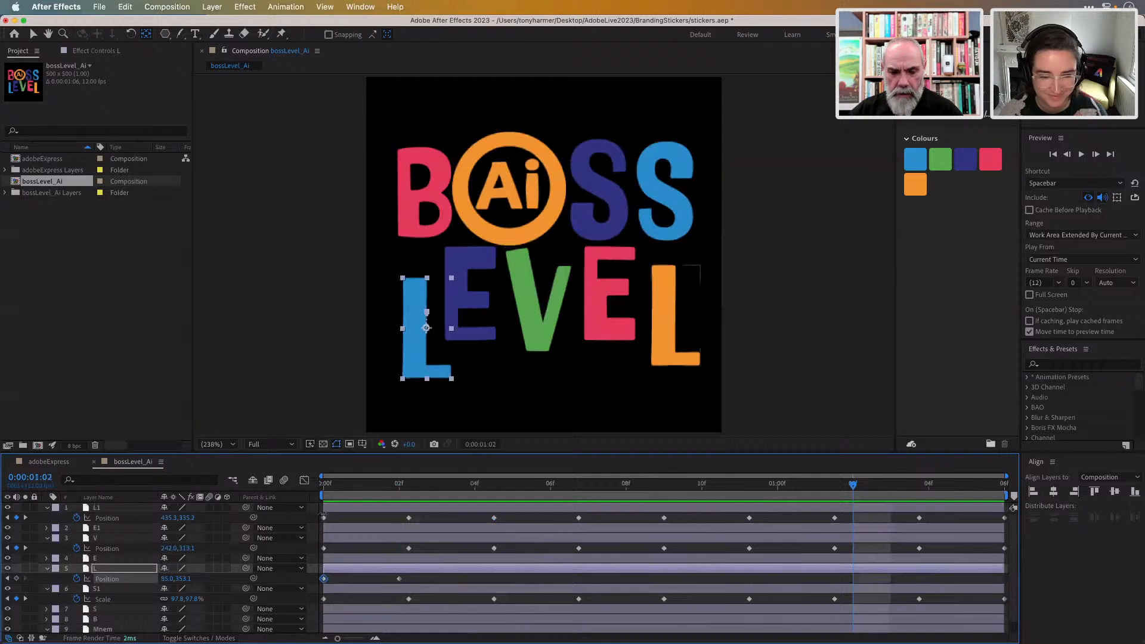
{"action": "left_click_drag", "start_coordinate": [328, 487], "coordinate": [462, 502]}
{"action": "key", "text": "super+v"}
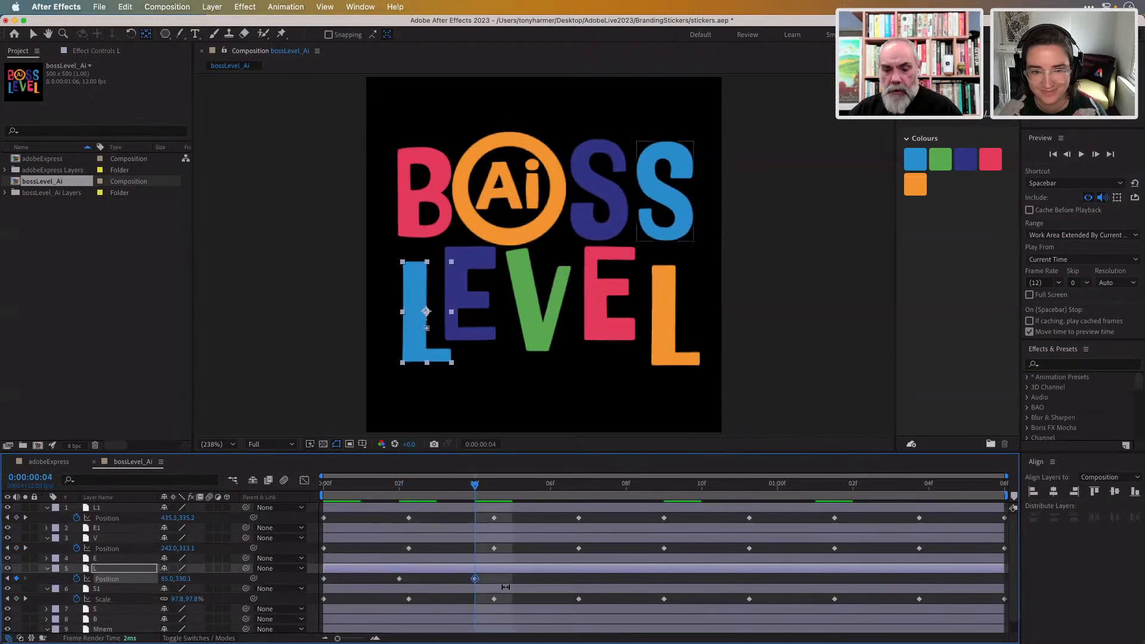
- Repeat layer L's Position keyframes from 0:00:00:02 and 0:00:00:04 at 0:00:00:06, 0:00:00:10 and 0:00:01:02, and stretch the whole set proportionally to end at 0:00:01:06
{"action": "left_click_drag", "start_coordinate": [494, 574], "coordinate": [375, 583]}
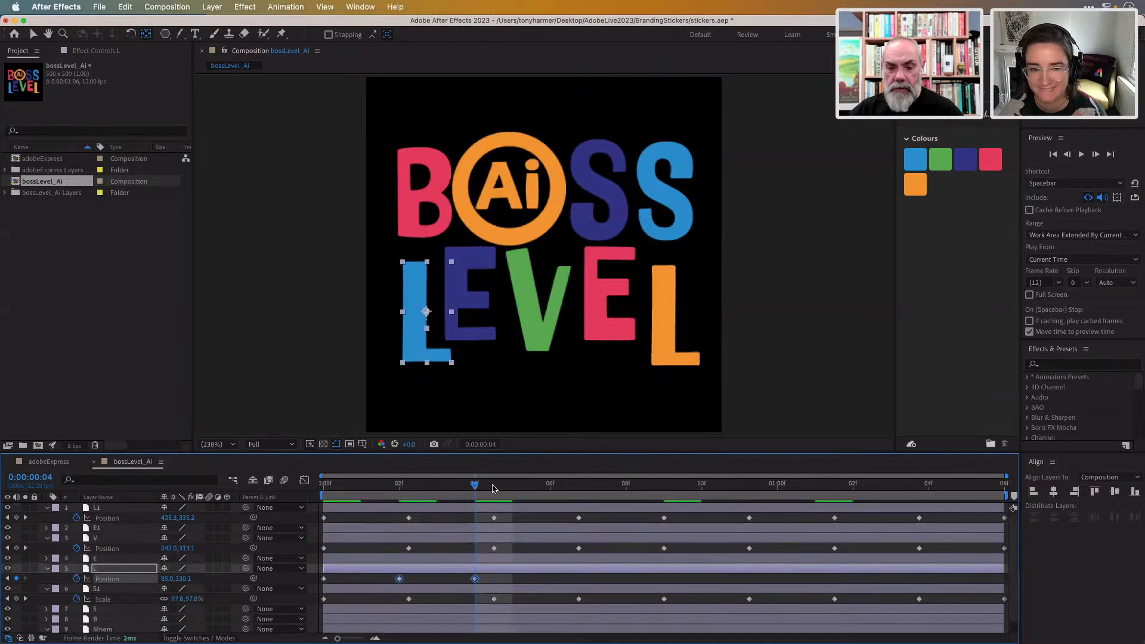
{"action": "left_click_drag", "start_coordinate": [495, 487], "coordinate": [544, 489]}
{"action": "key", "text": "super+v"}
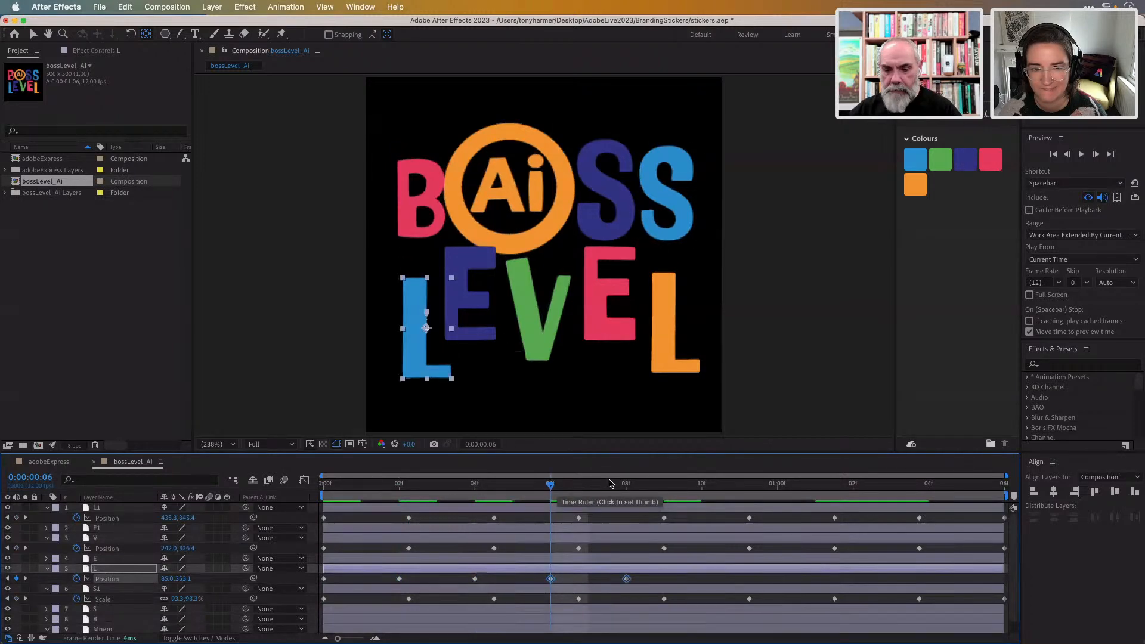
{"action": "left_click_drag", "start_coordinate": [552, 486], "coordinate": [852, 491]}
{"action": "key", "text": "super+v"}
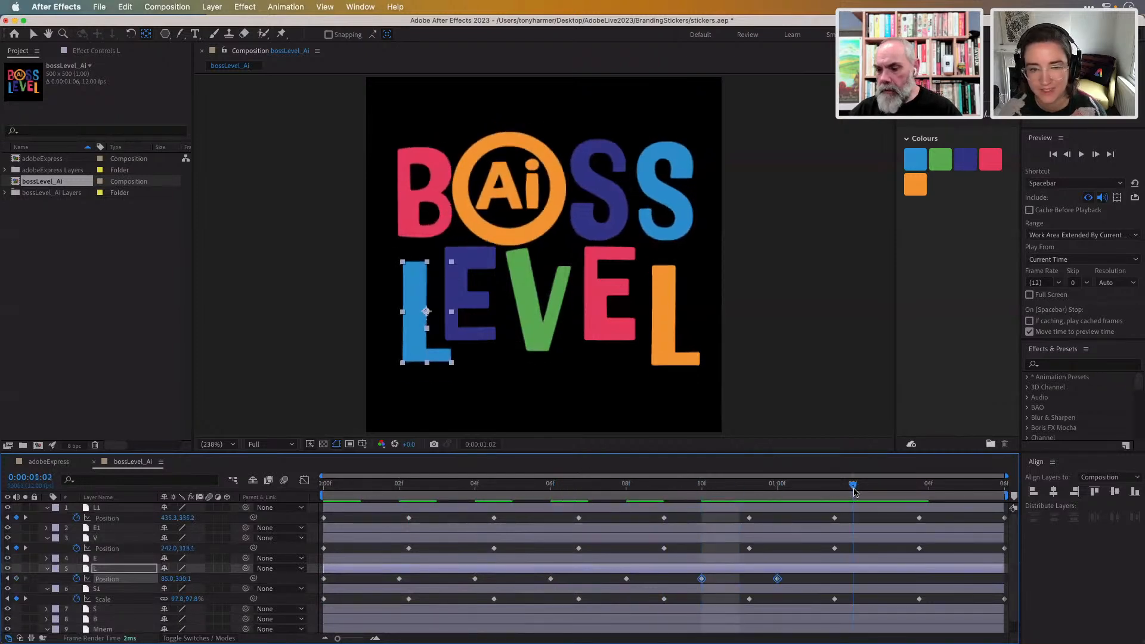
{"action": "key", "text": "super+v"}
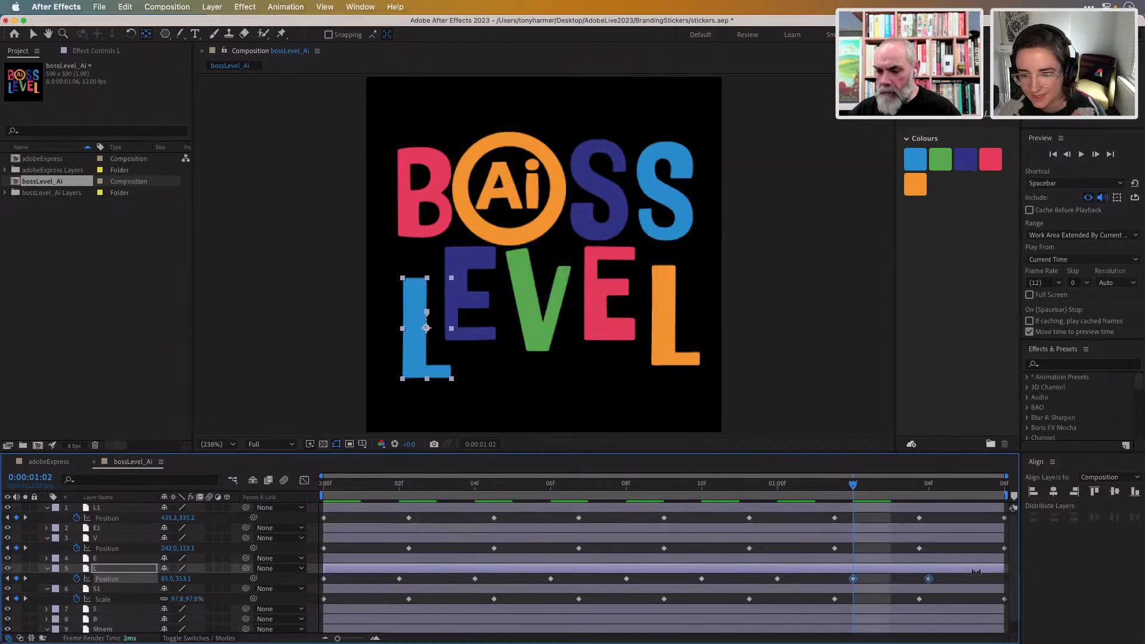
{"action": "left_click_drag", "start_coordinate": [964, 576], "coordinate": [323, 581]}
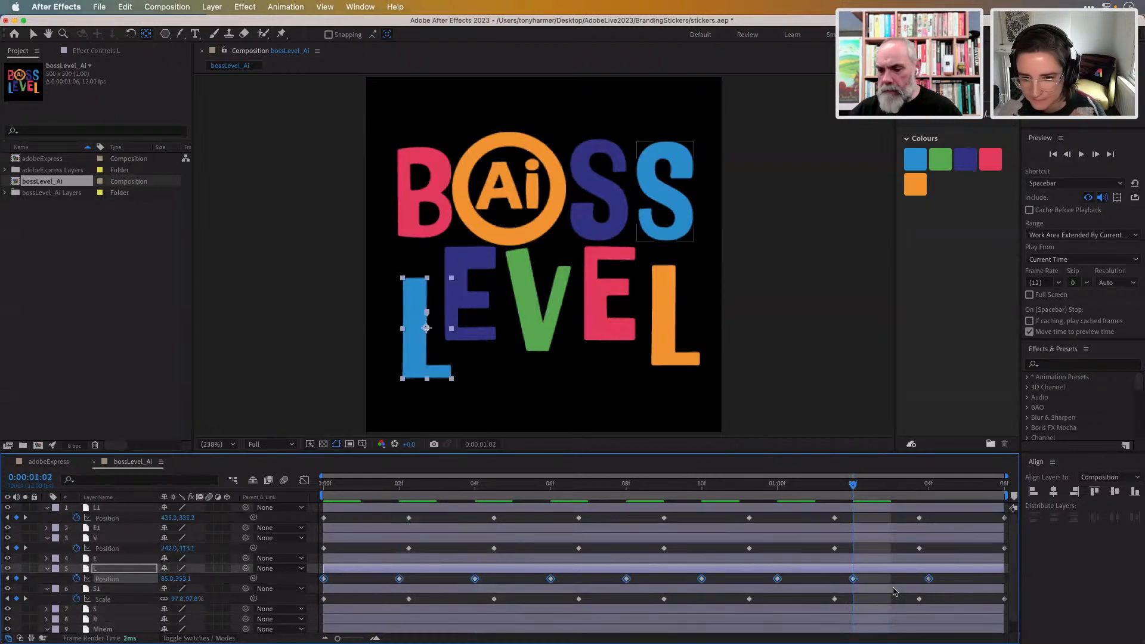
{"action": "left_click_drag", "start_coordinate": [929, 579], "coordinate": [1004, 589]}
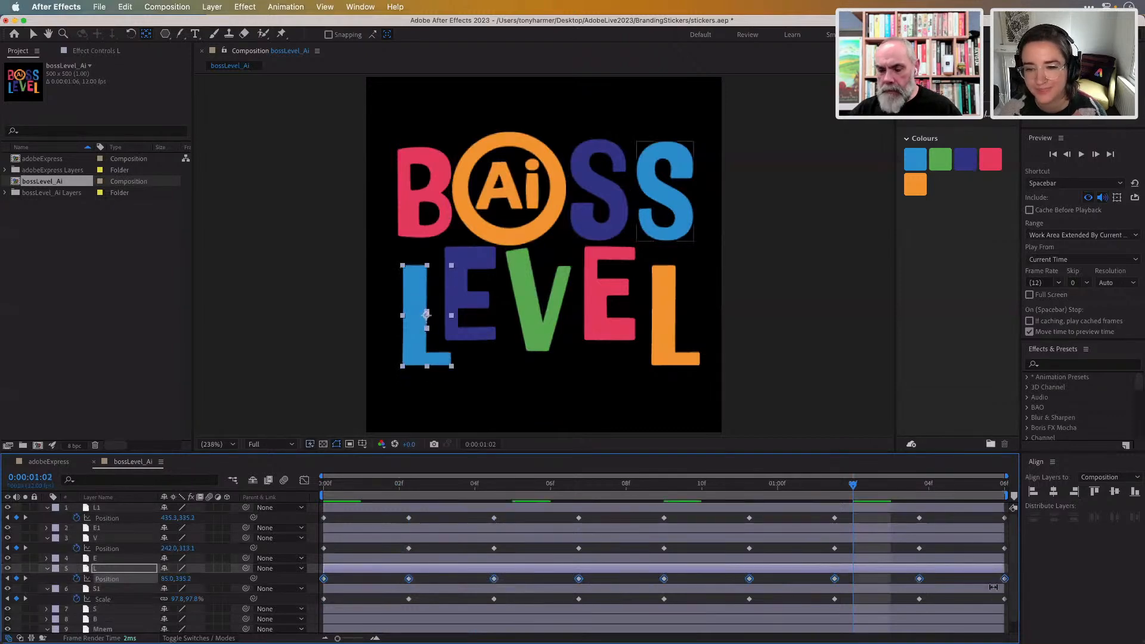
- Add a Position keyframe to layer E at 0:00:00:00, and lower the letter to a Y position of 325.3 at 0:00:00:02
{"action": "left_click", "coordinate": [334, 559]}
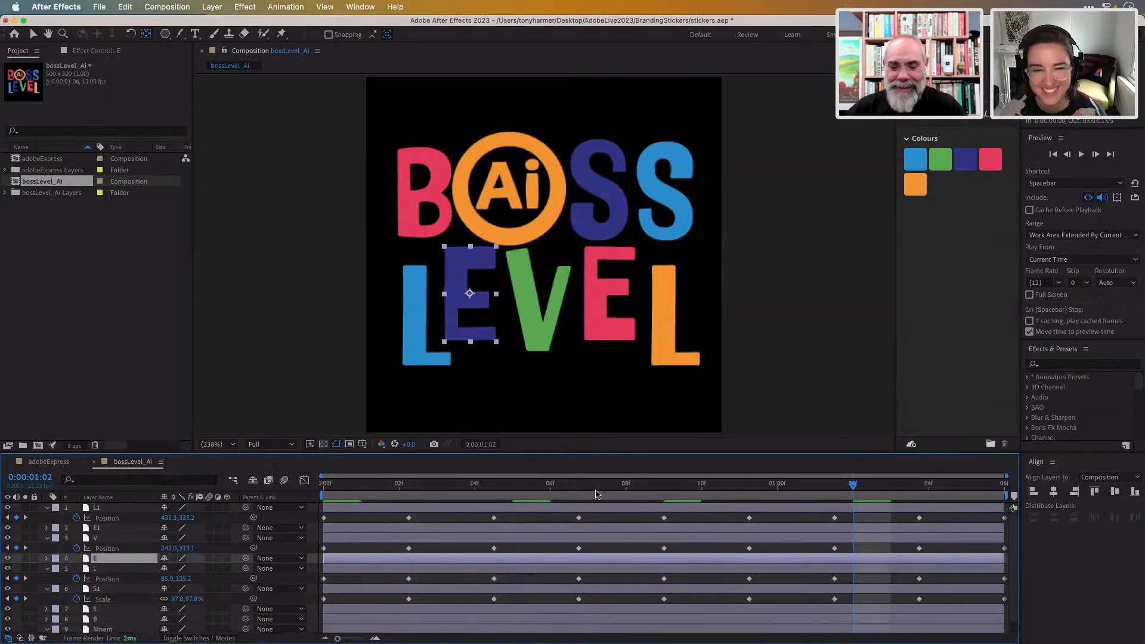
{"action": "left_click_drag", "start_coordinate": [860, 493], "coordinate": [318, 488]}
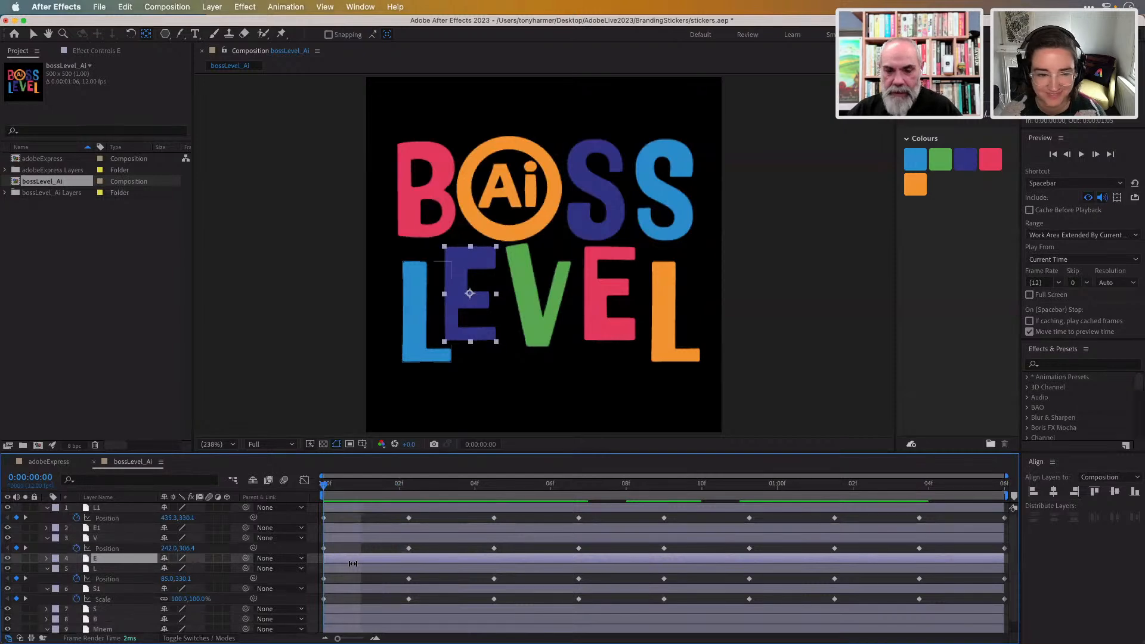
{"action": "key", "text": "p"}
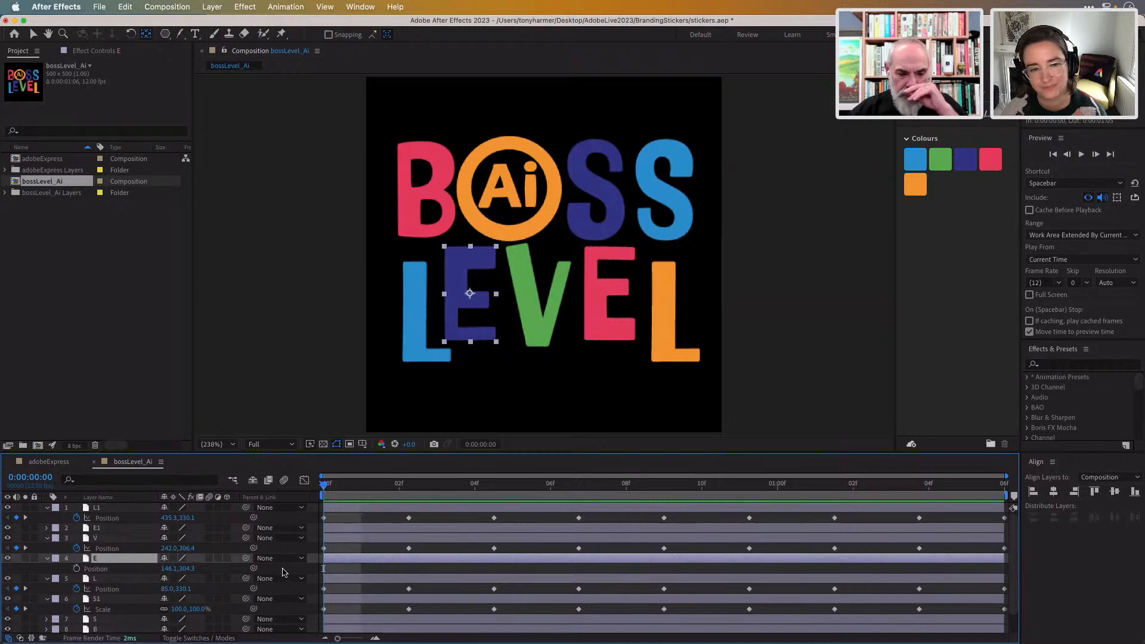
{"action": "left_click", "coordinate": [77, 568]}
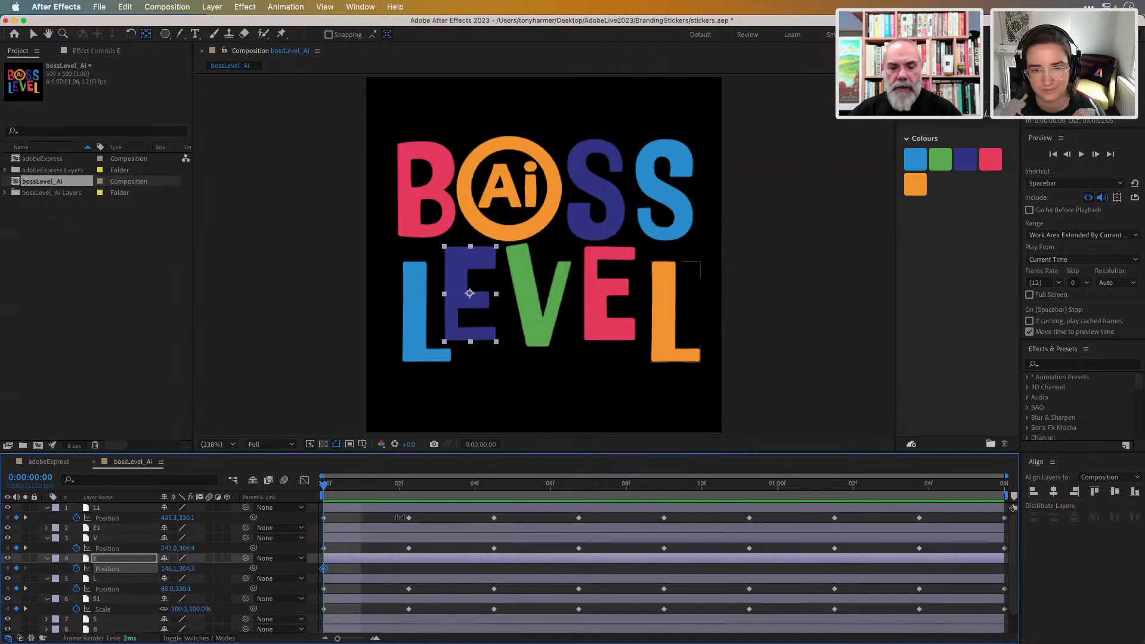
{"action": "left_click_drag", "start_coordinate": [324, 486], "coordinate": [398, 485]}
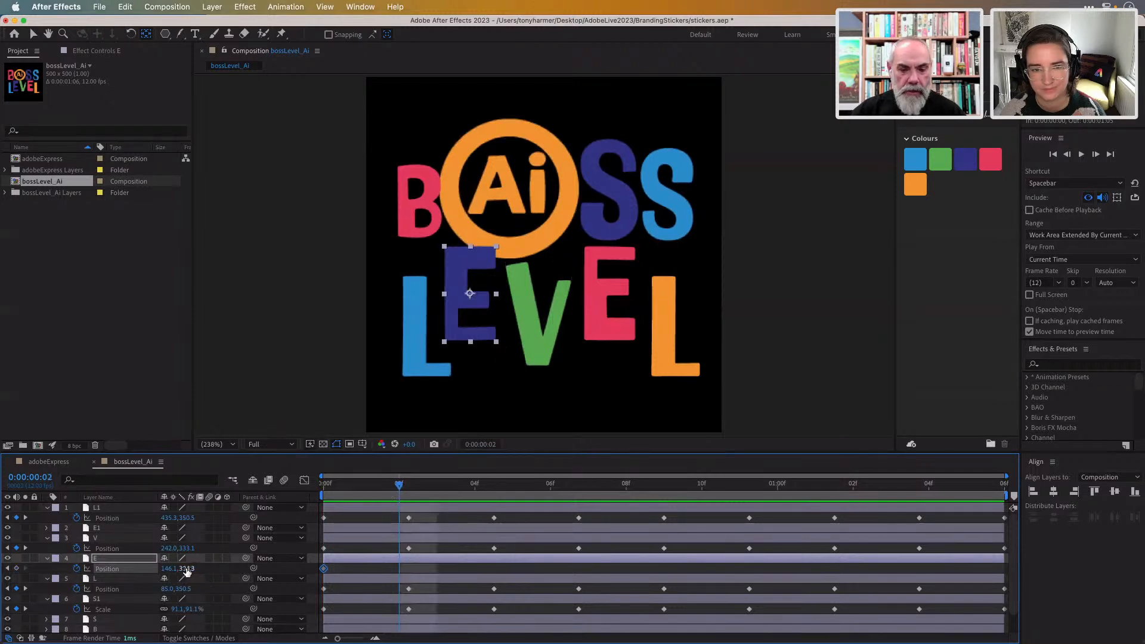
{"action": "left_click_drag", "start_coordinate": [186, 570], "coordinate": [199, 569]}
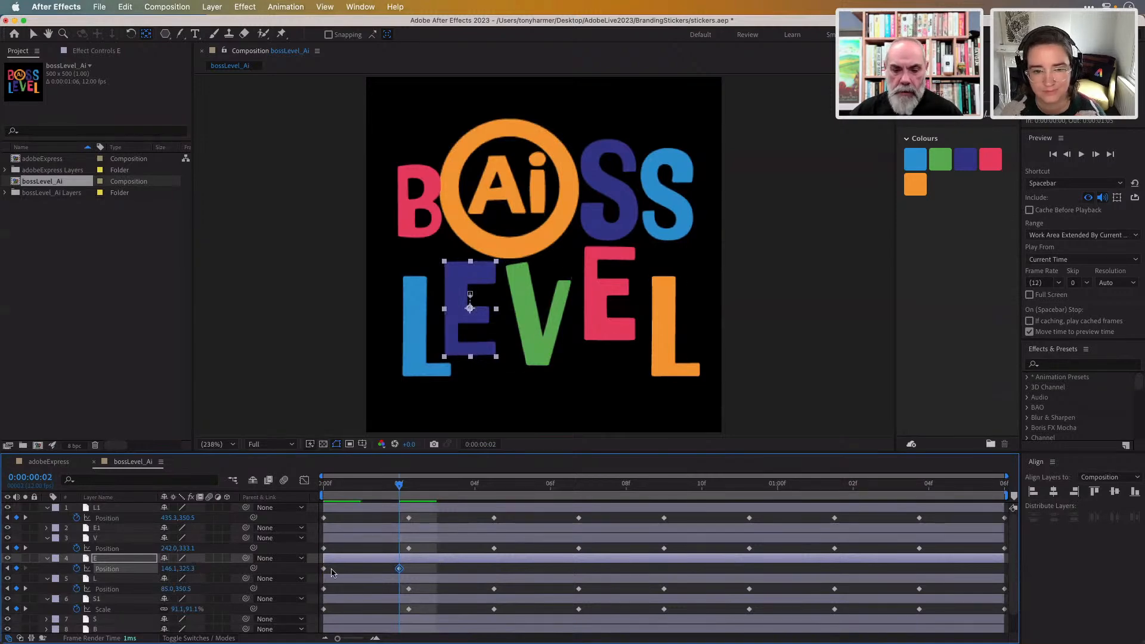
- Copy layer E's first Position keyframe to 0:00:00:04, and select its keyframes at 0:00:00:02 and 0:00:00:04
{"action": "left_click", "coordinate": [324, 569]}
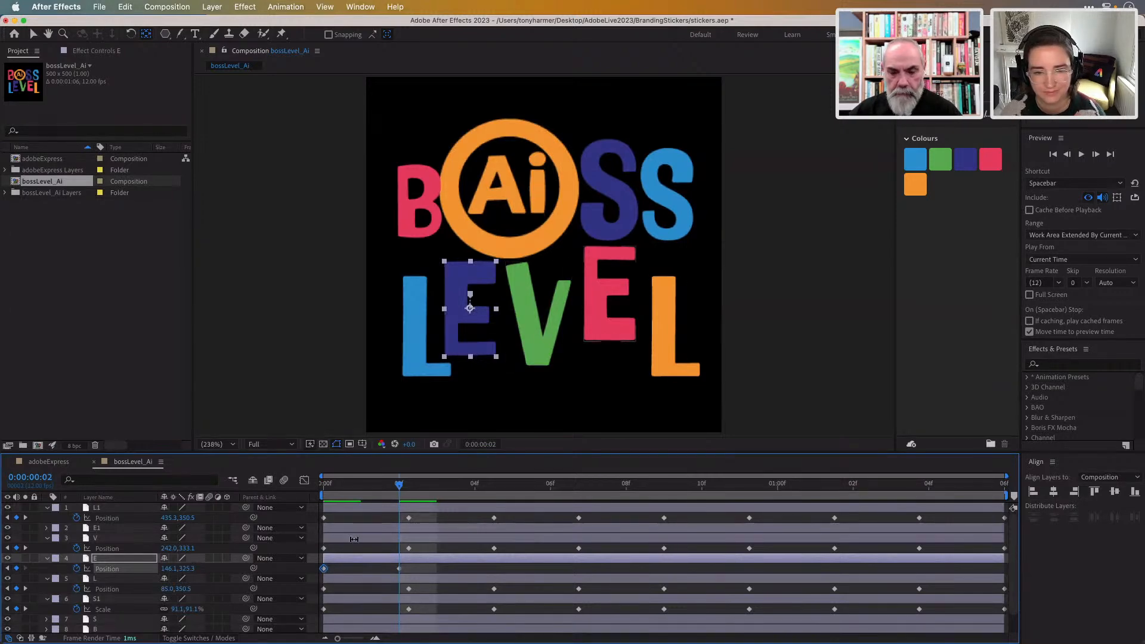
{"action": "left_click_drag", "start_coordinate": [398, 491], "coordinate": [475, 491]}
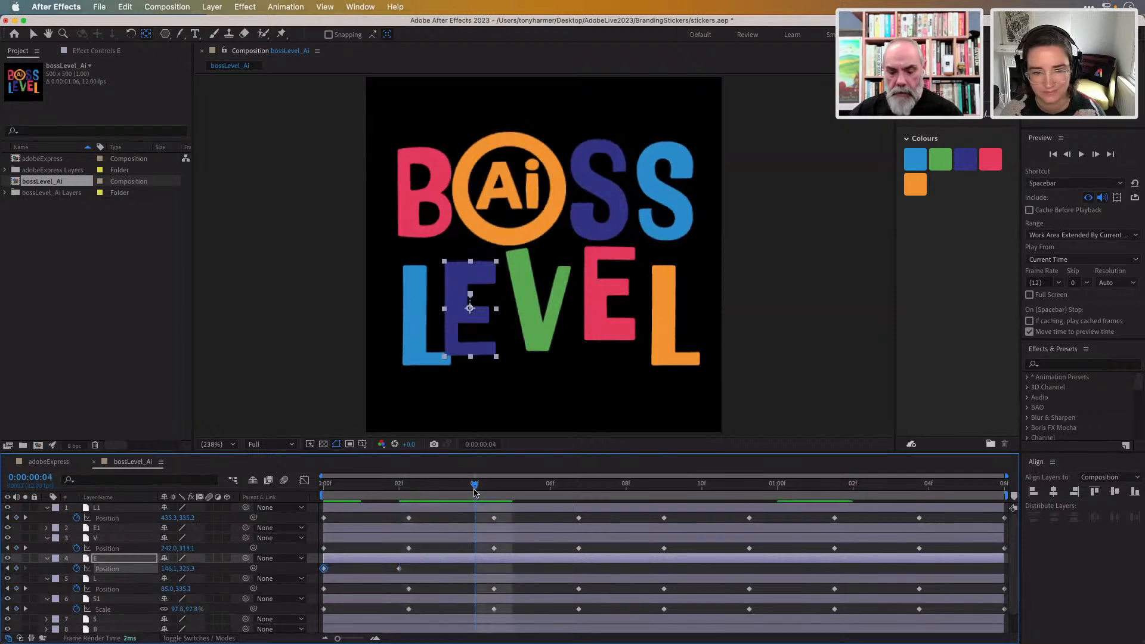
{"action": "key", "text": "super+v"}
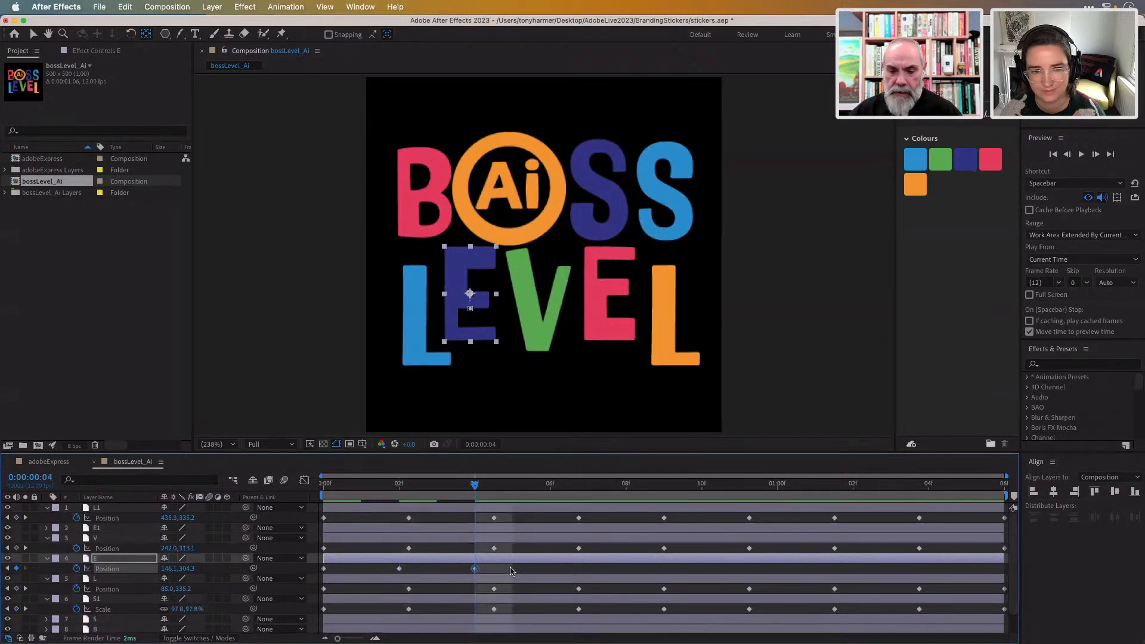
{"action": "left_click_drag", "start_coordinate": [511, 567], "coordinate": [374, 573]}
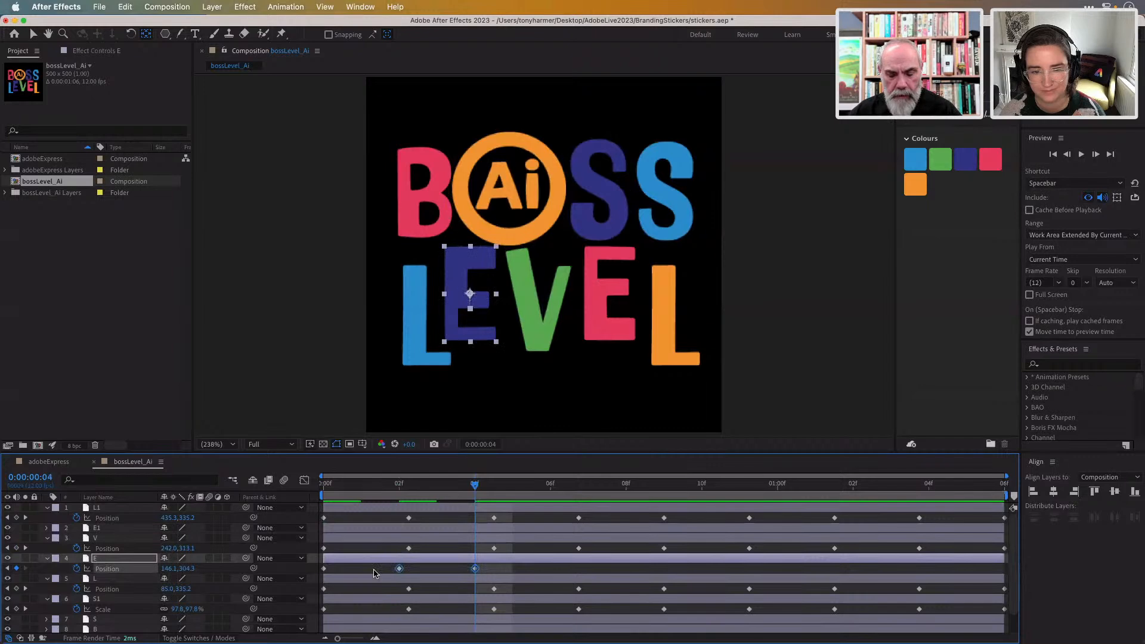
- Repeat layer E's selected Position keyframes at 0:00:00:06, 0:00:00:10 and 0:00:01:02, and stretch the whole set proportionally to end at 0:00:01:06
{"action": "left_click_drag", "start_coordinate": [477, 486], "coordinate": [536, 488]}
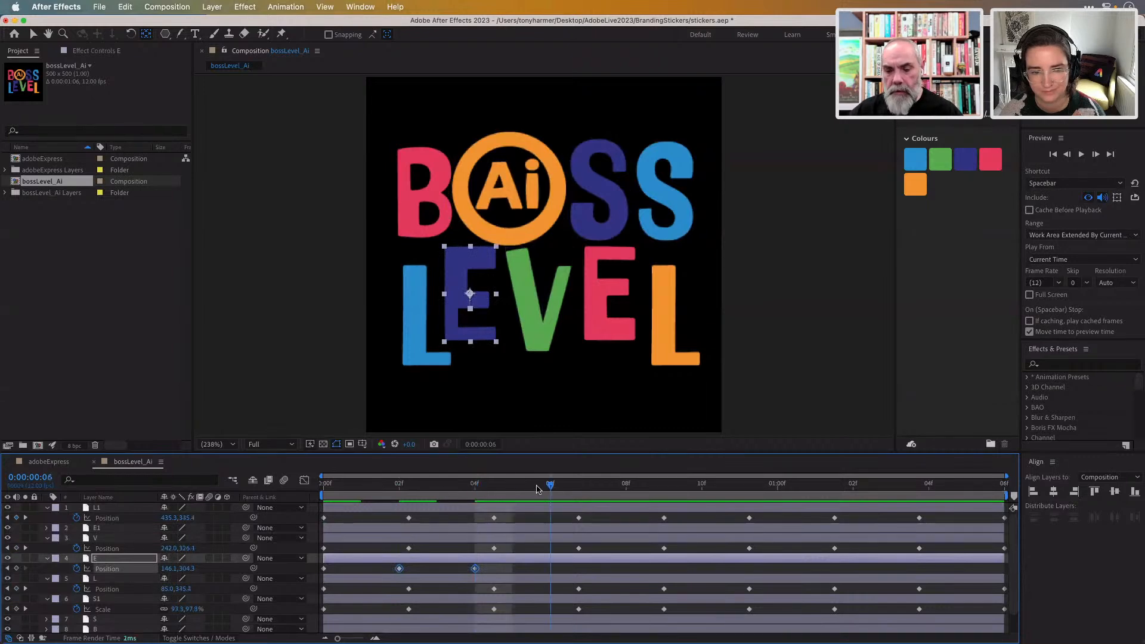
{"action": "key", "text": "super+v"}
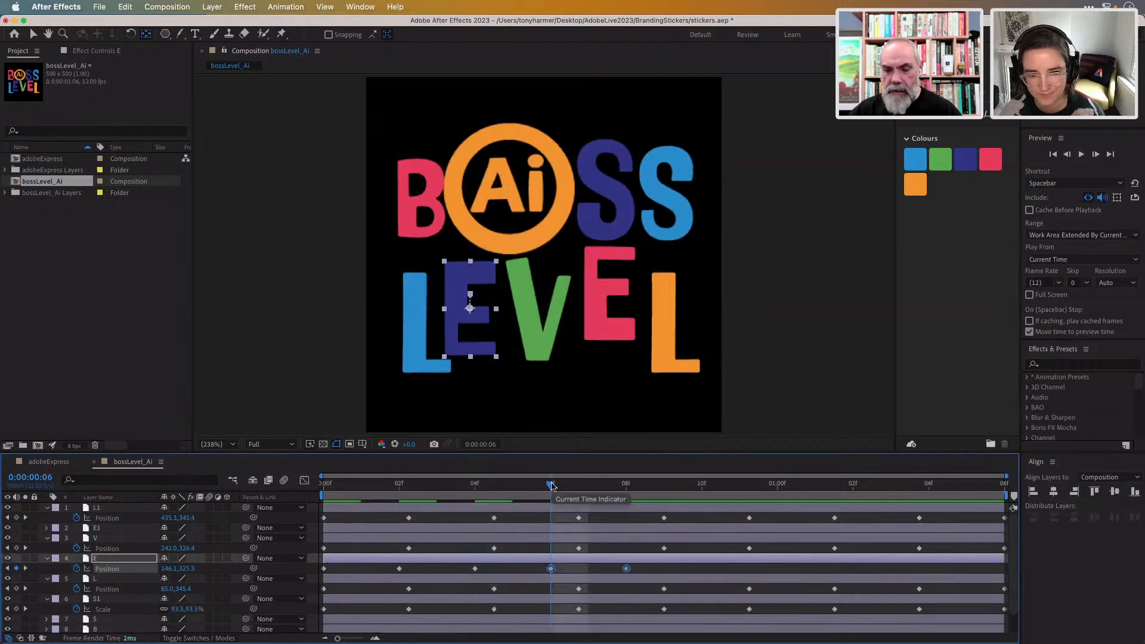
{"action": "left_click_drag", "start_coordinate": [551, 486], "coordinate": [847, 488]}
{"action": "key", "text": "super+v"}
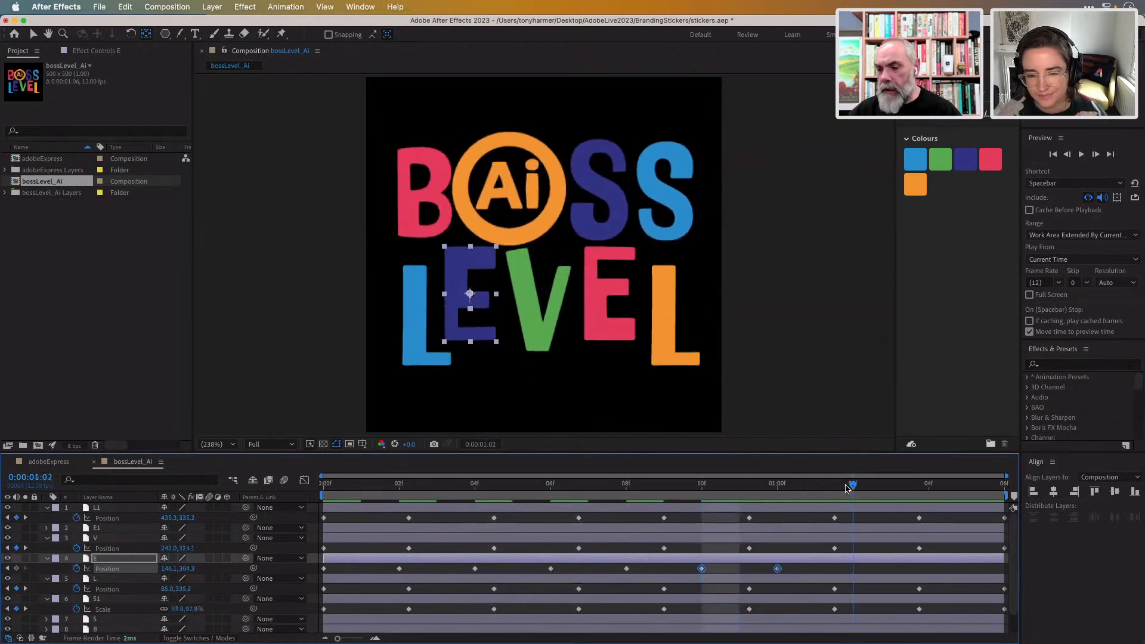
{"action": "key", "text": "super+v"}
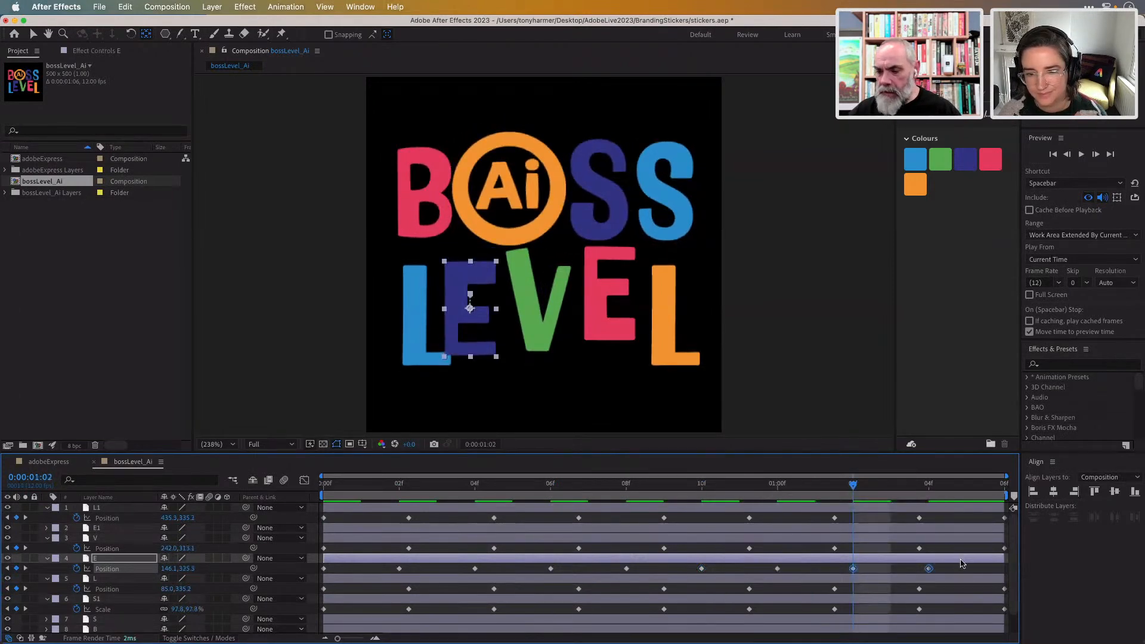
{"action": "left_click_drag", "start_coordinate": [554, 567], "coordinate": [316, 577]}
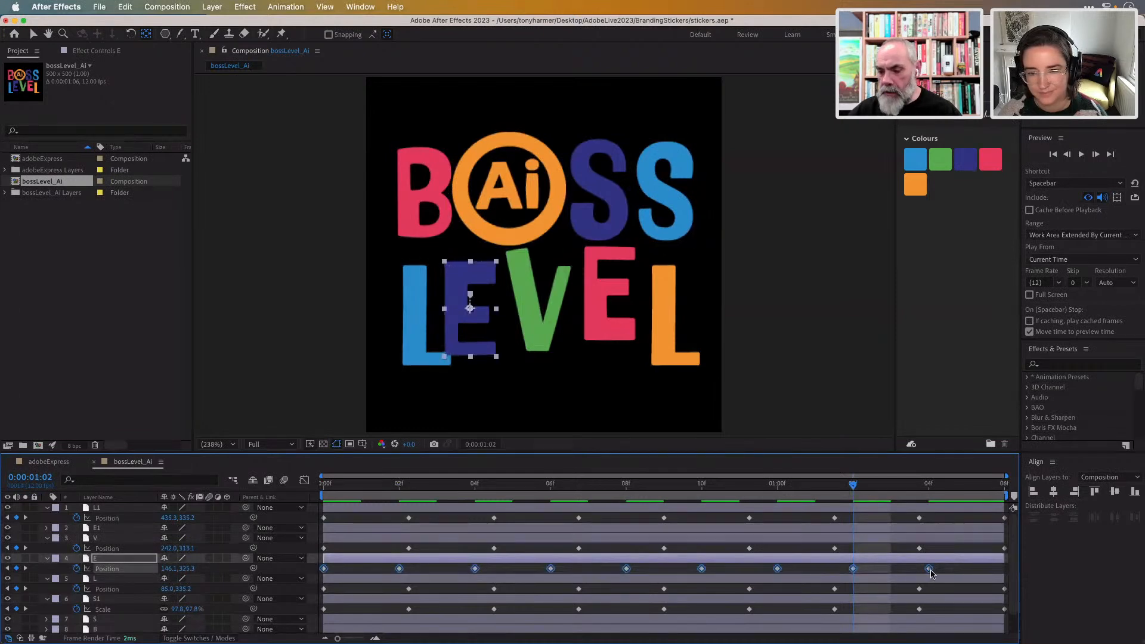
{"action": "left_click_drag", "start_coordinate": [929, 569], "coordinate": [1007, 577]}
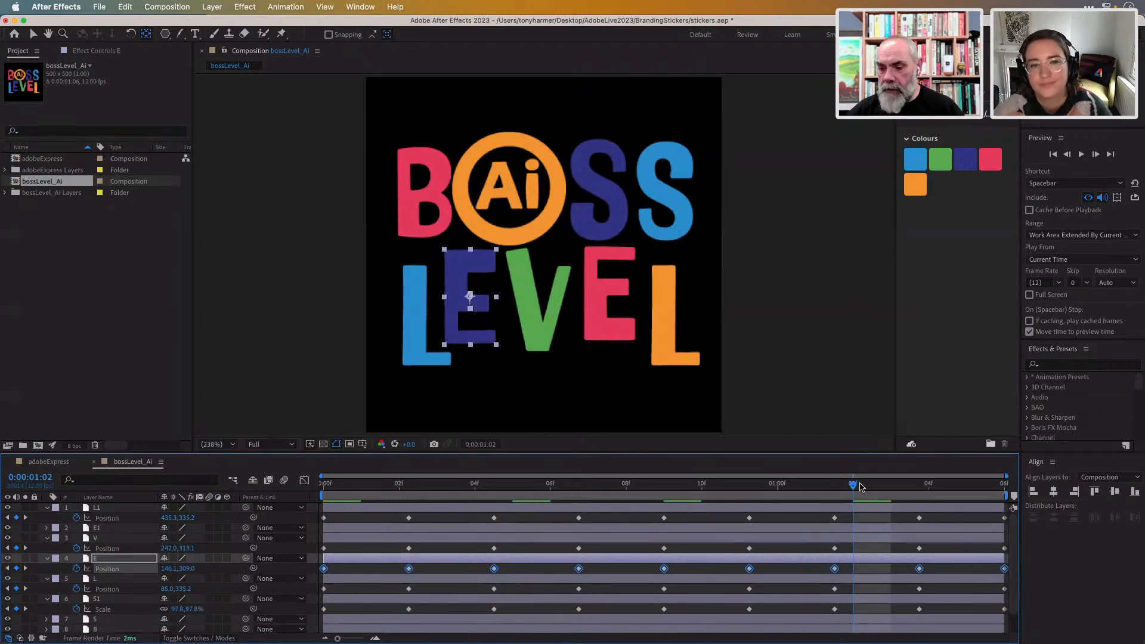
- Return to 0:00:00:00 and parent layer E1 to layer E so it inherits that letter's movement
{"action": "left_click_drag", "start_coordinate": [854, 485], "coordinate": [326, 481]}
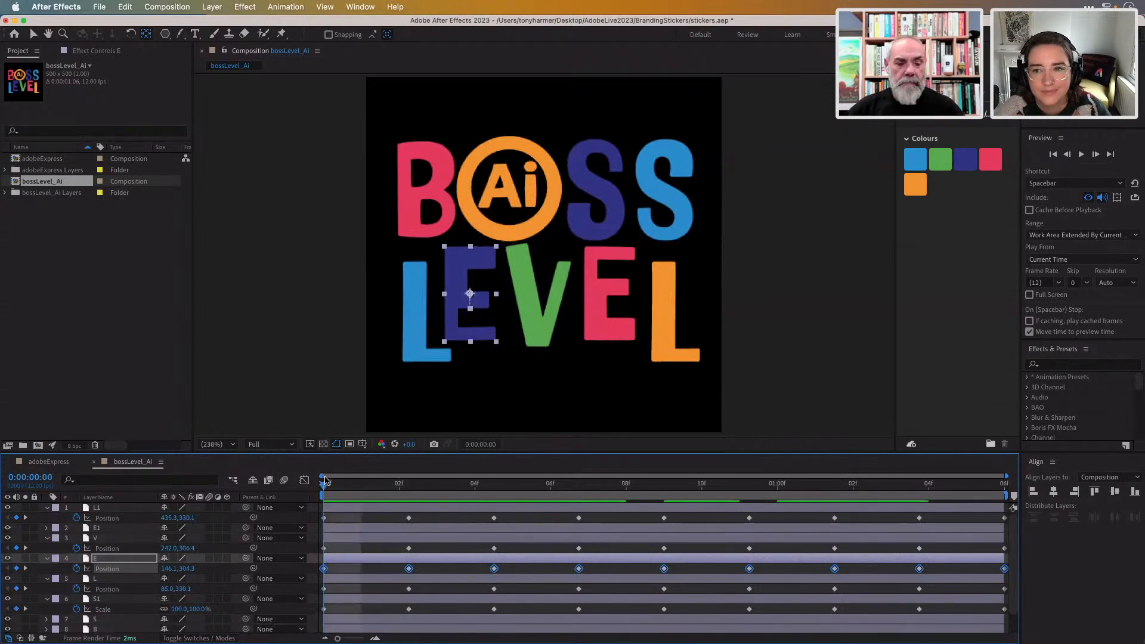
{"action": "left_click", "coordinate": [298, 528]}
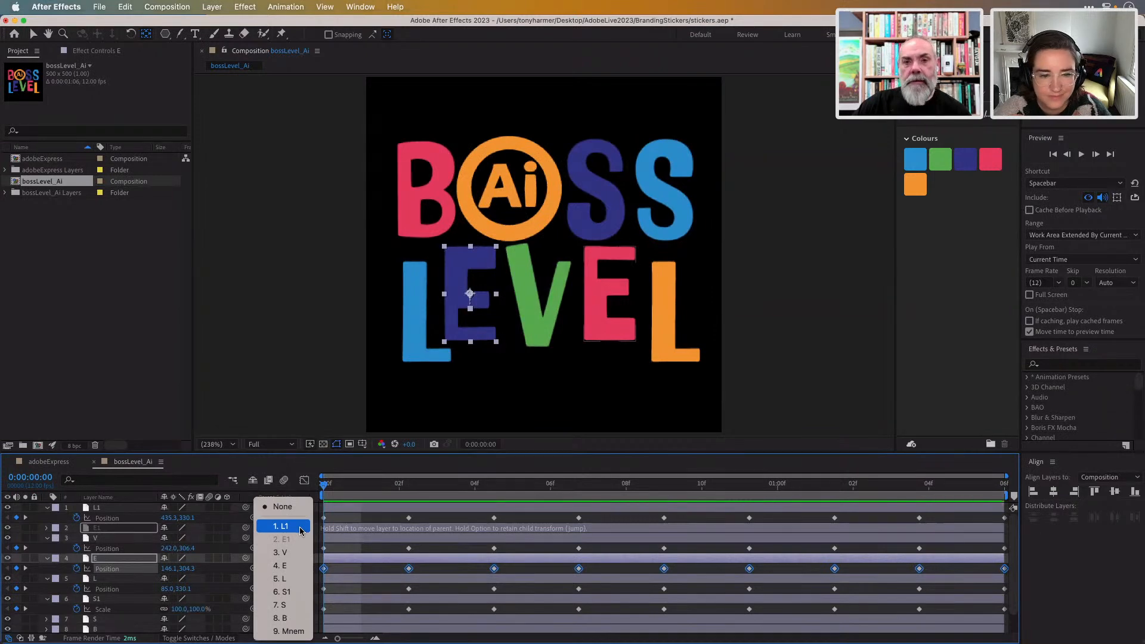
{"action": "left_click", "coordinate": [226, 461]}
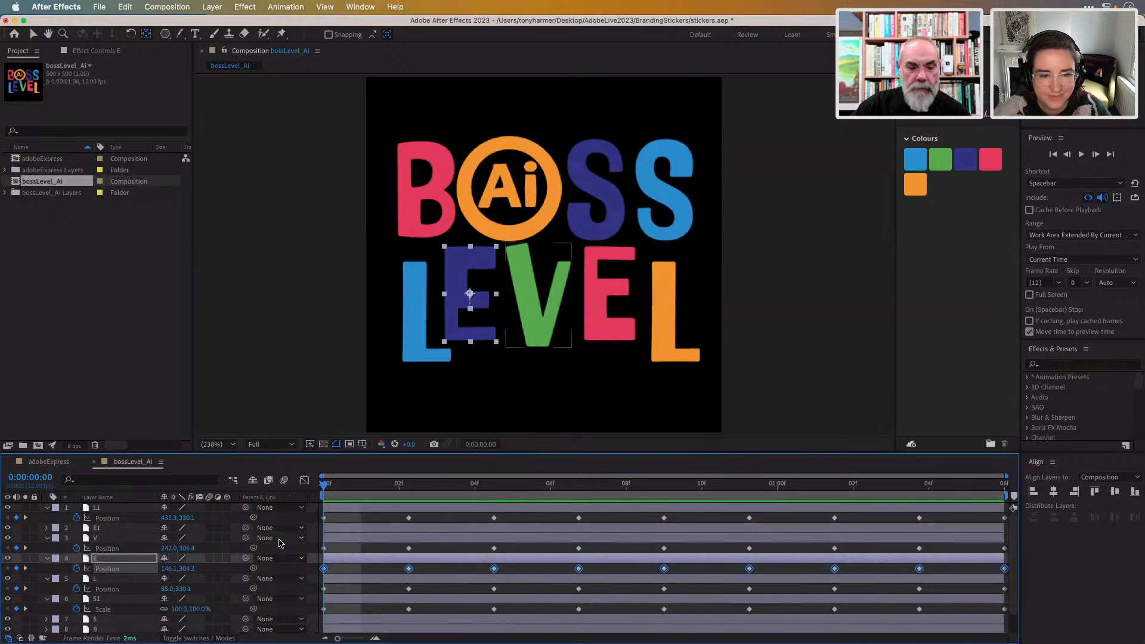
{"action": "left_click", "coordinate": [147, 529]}
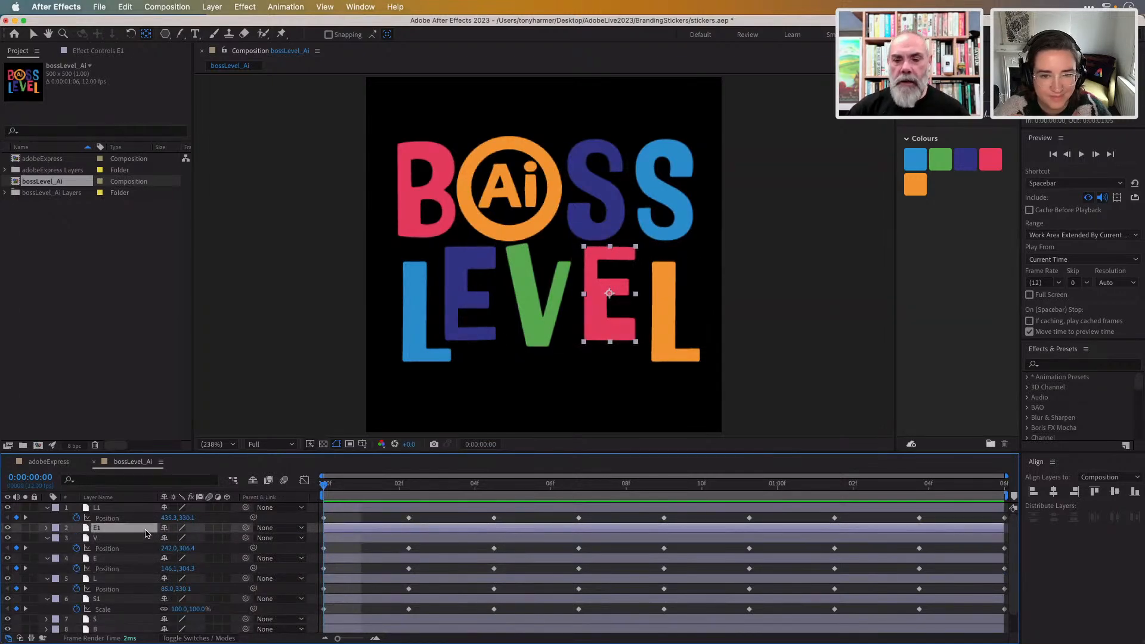
{"action": "left_click", "coordinate": [302, 530]}
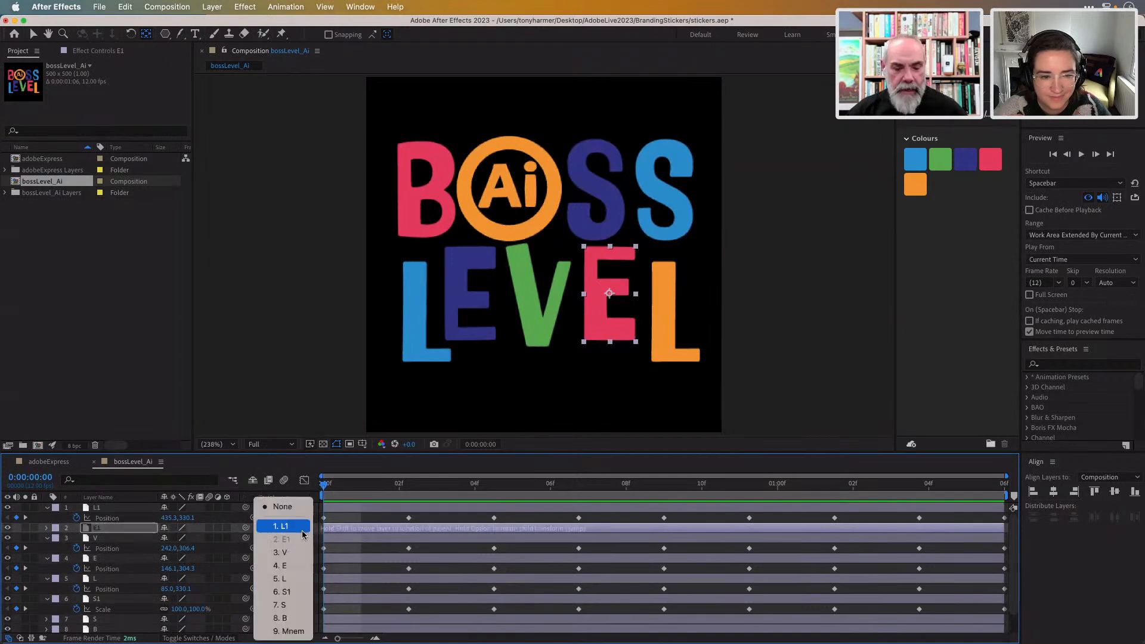
{"action": "left_click", "coordinate": [298, 466]}
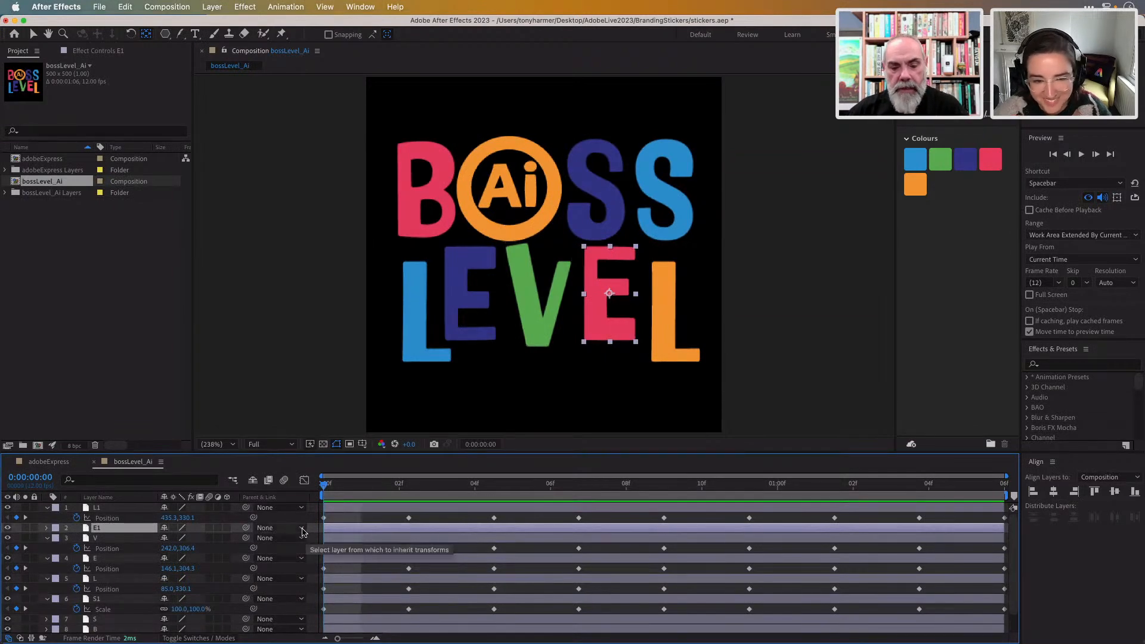
{"action": "left_click", "coordinate": [302, 532]}
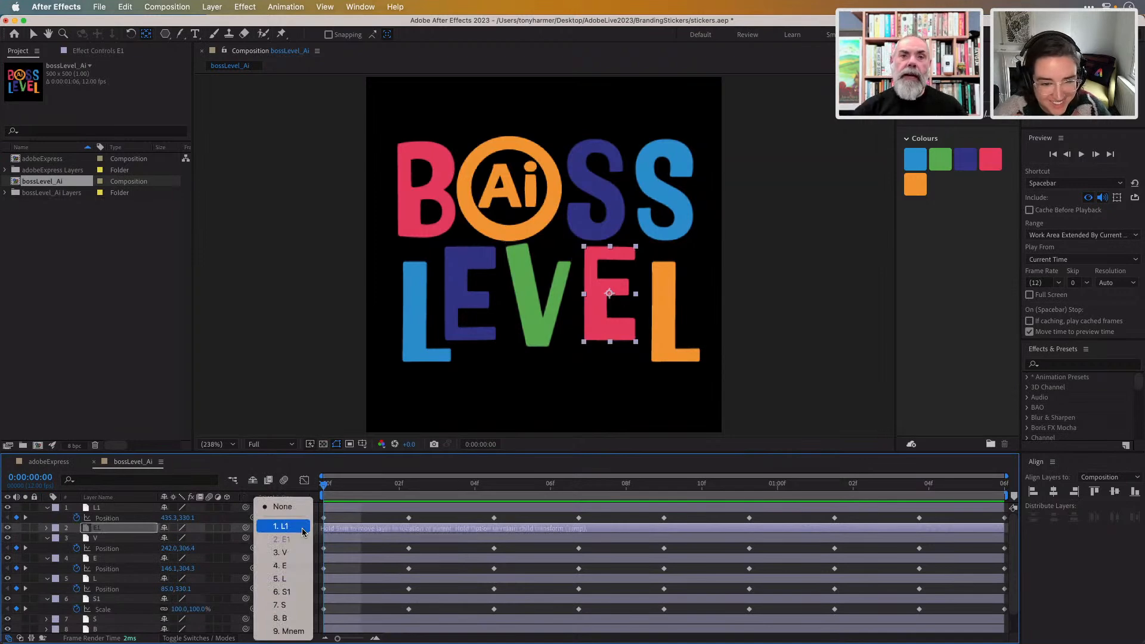
{"action": "left_click", "coordinate": [302, 566]}
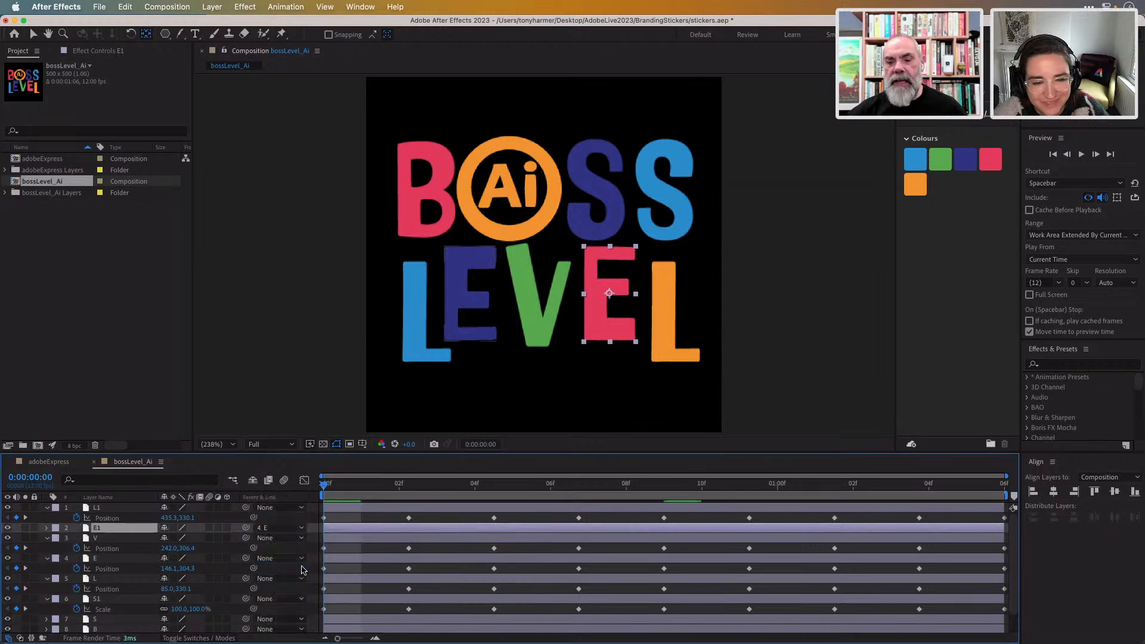
- Play back the bossLevel_Ai animation to review the movement of all the letters and the logo
{"action": "key", "text": "space"}
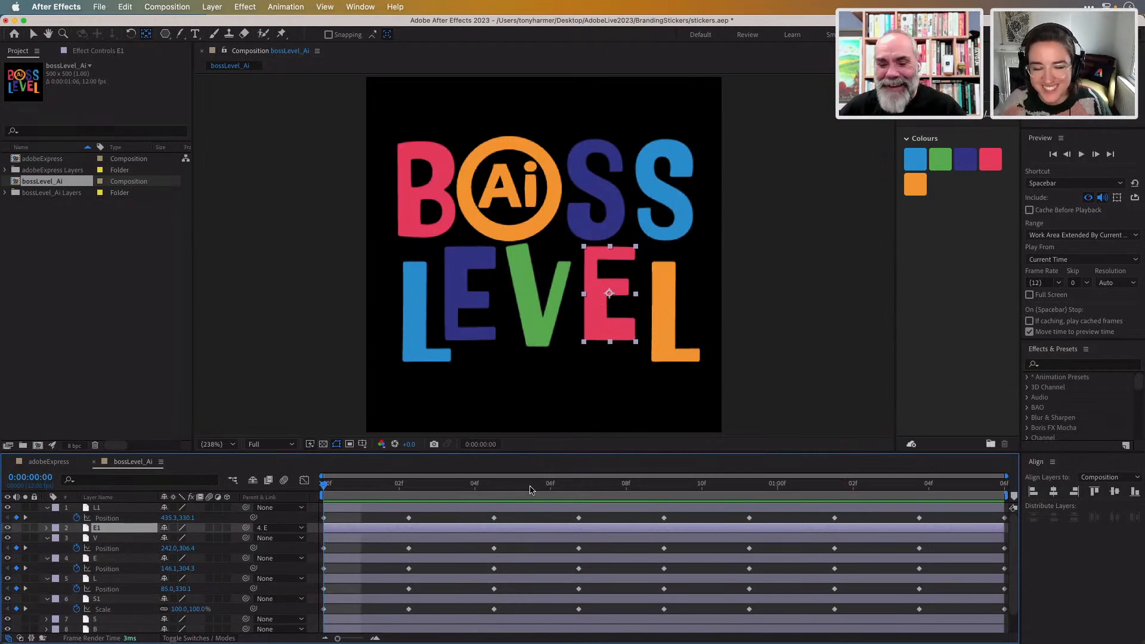
{"action": "key", "text": "space"}
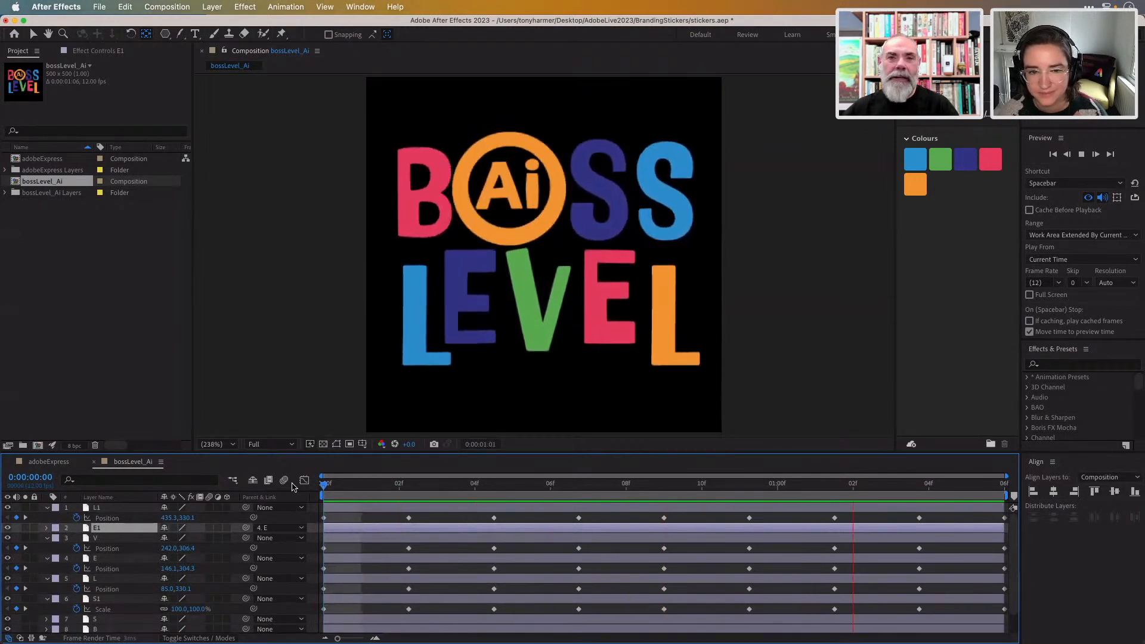
{"action": "key", "text": "space"}
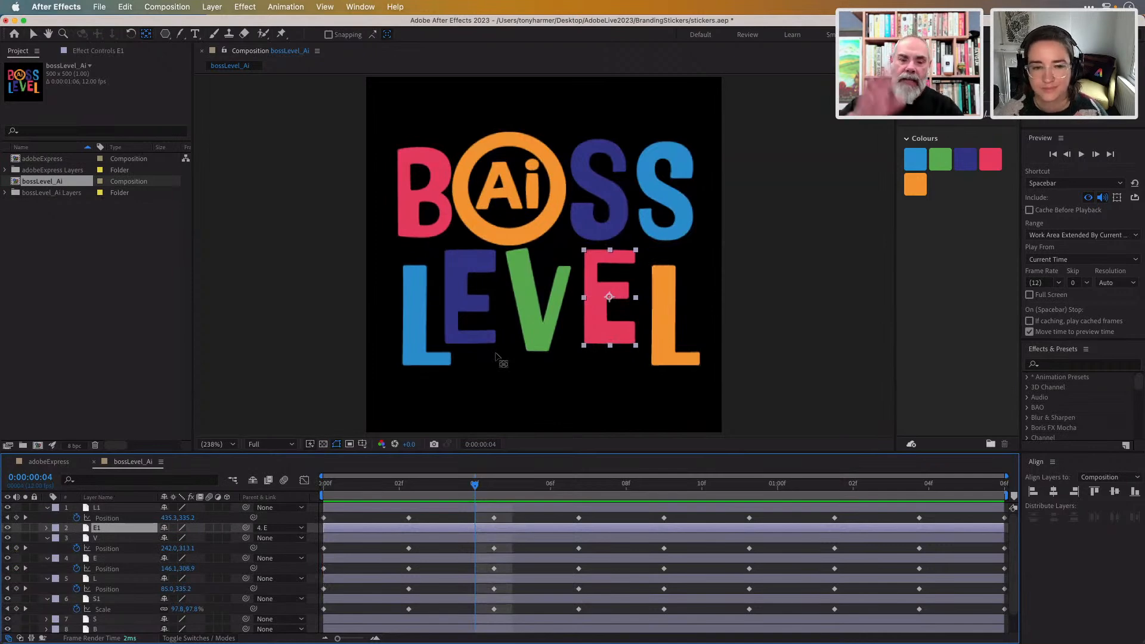
{"action": "key", "text": "space"}
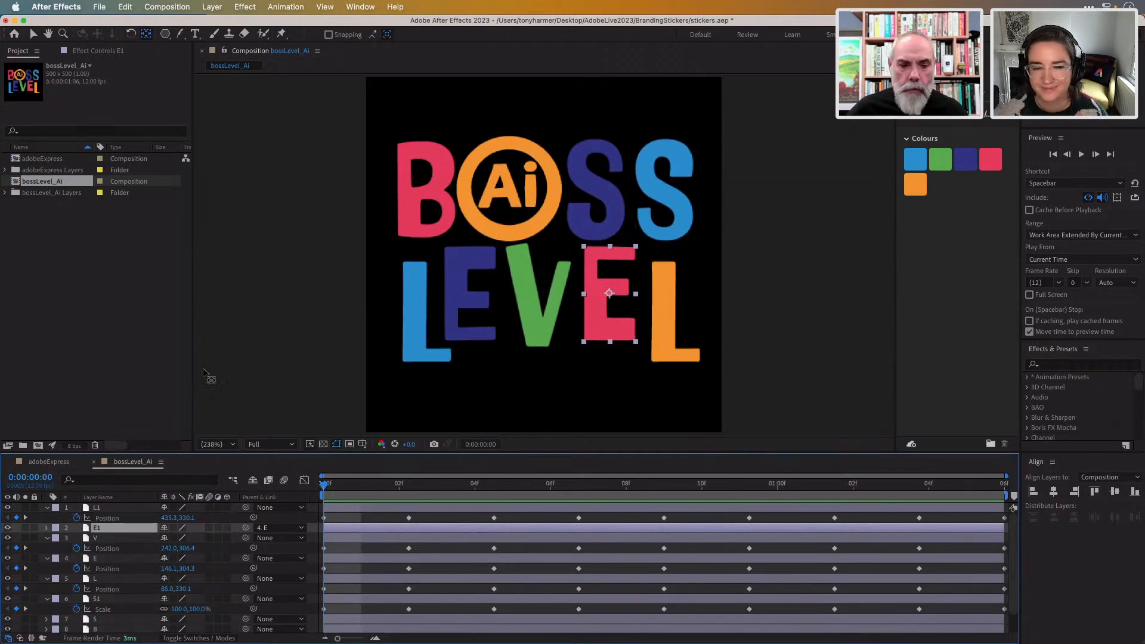
- Create a new 500 × 500 px composition named BL_Ai at 12 frames per second with a duration of 0:00:01:06
{"action": "key", "text": "super+n"}
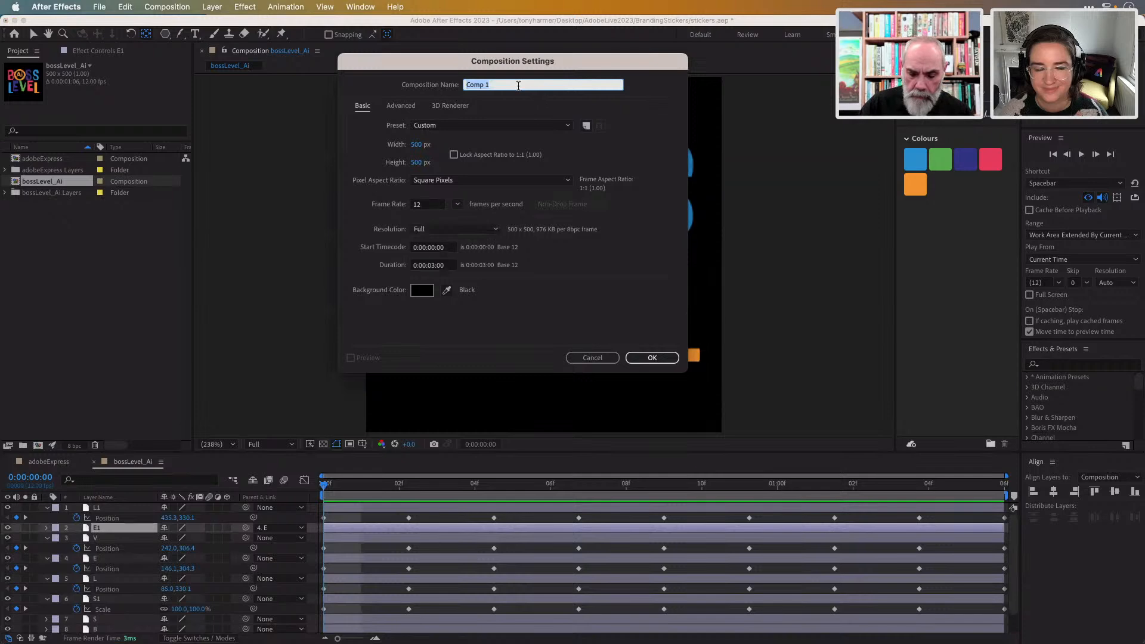
{"action": "type", "text": "BL_Ai"}
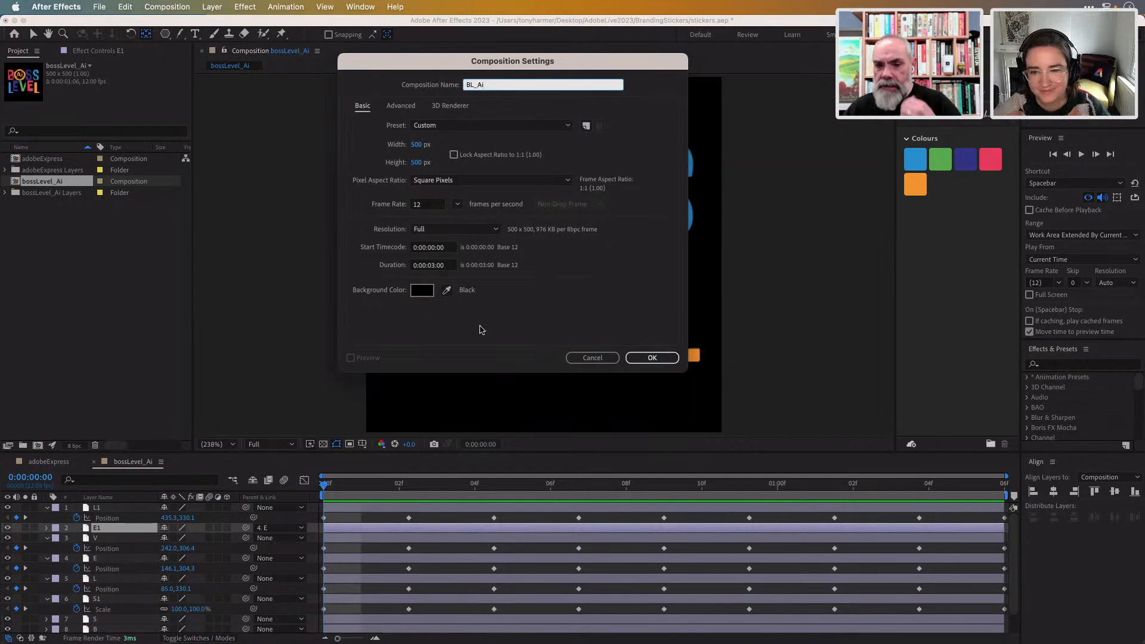
{"action": "left_click", "coordinate": [449, 268]}
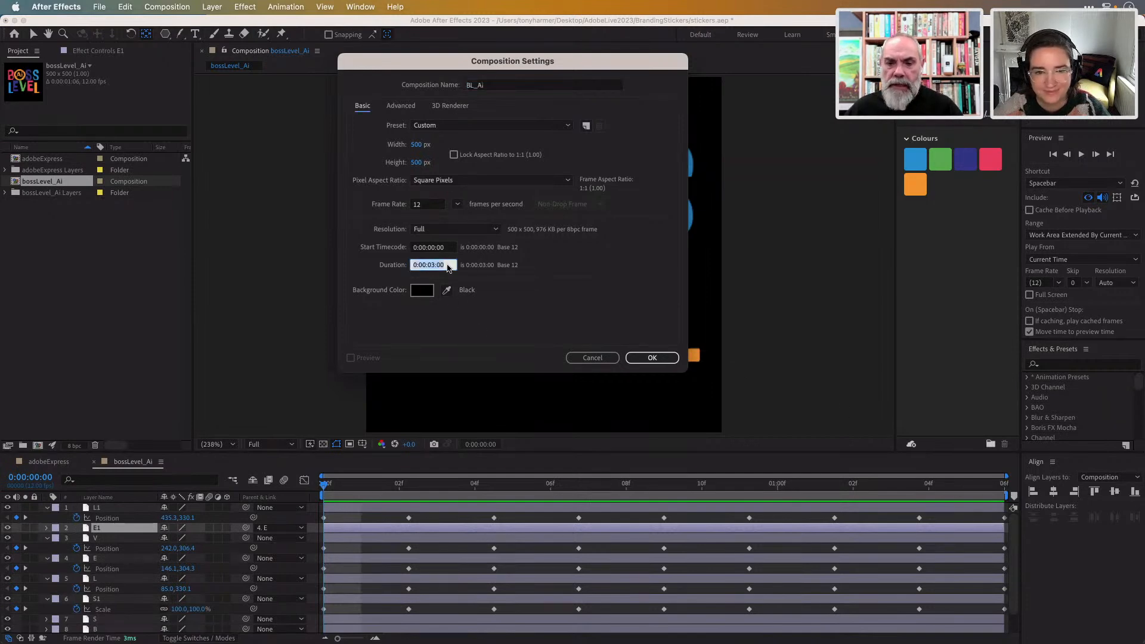
{"action": "left_click", "coordinate": [455, 267]}
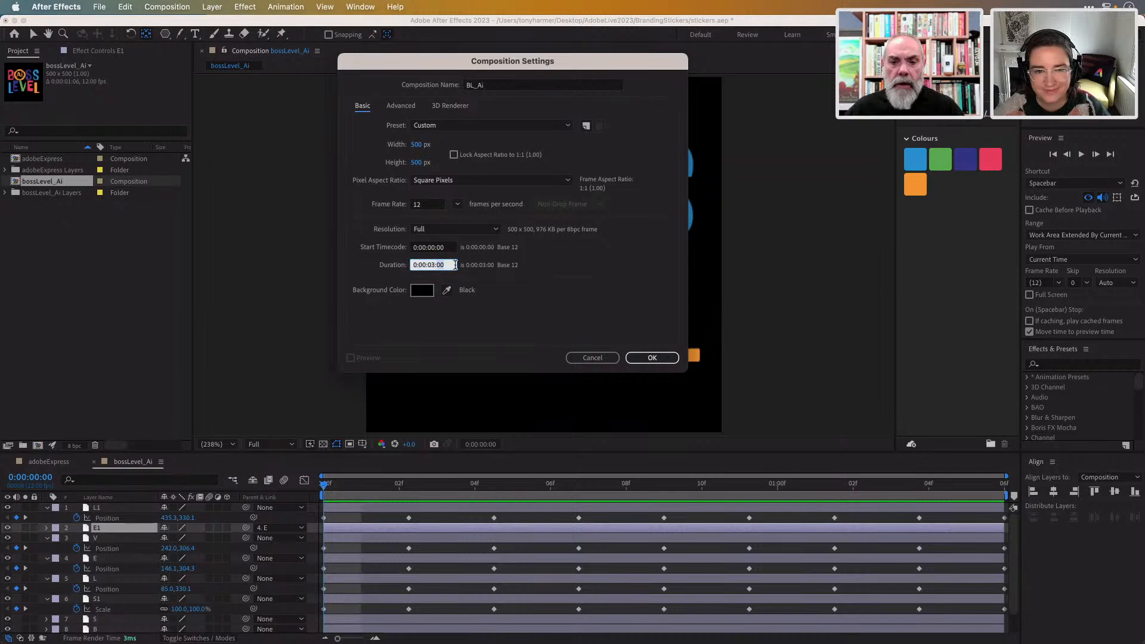
{"action": "left_click", "coordinate": [455, 265]}
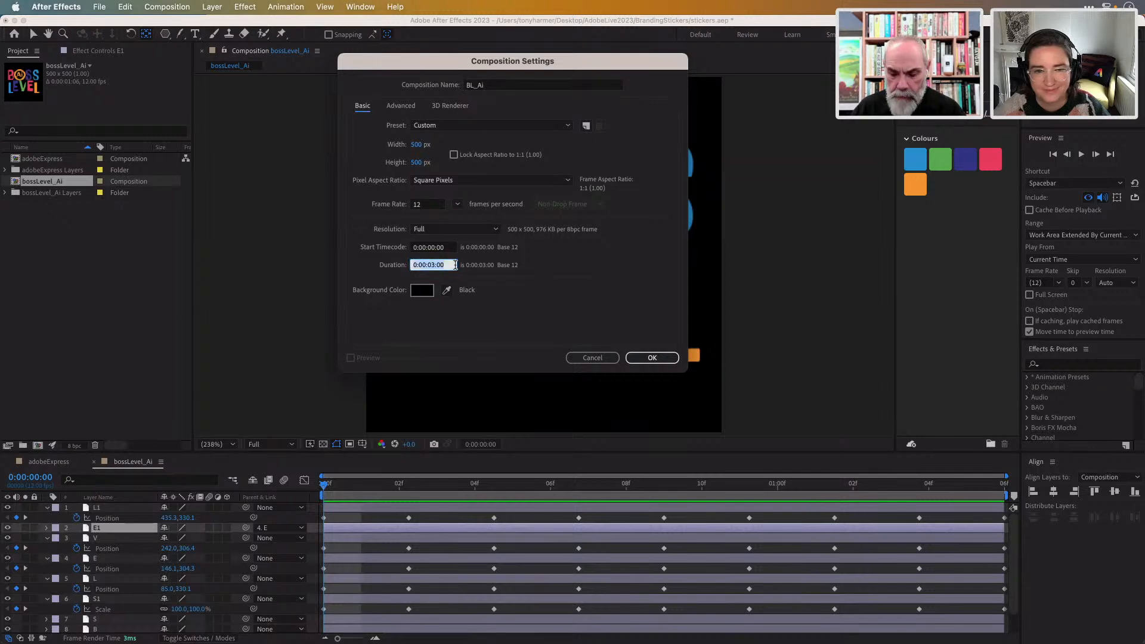
{"action": "type", "text": "1:0"}
{"action": "type", "text": "6"}
{"action": "key", "text": "Tab"}
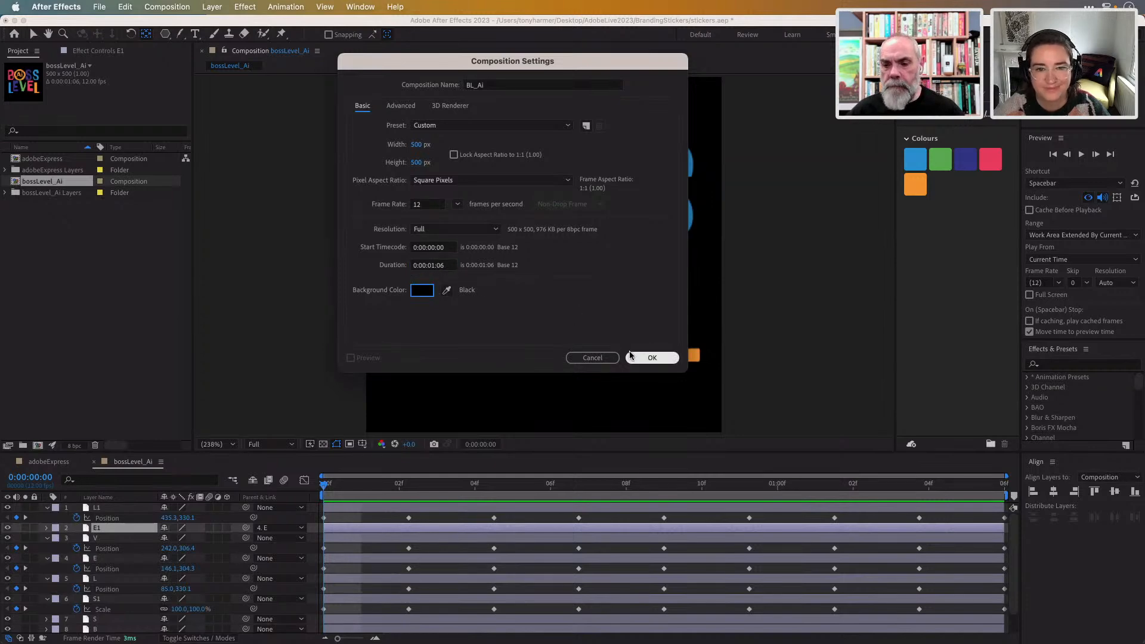
{"action": "left_click", "coordinate": [642, 358]}
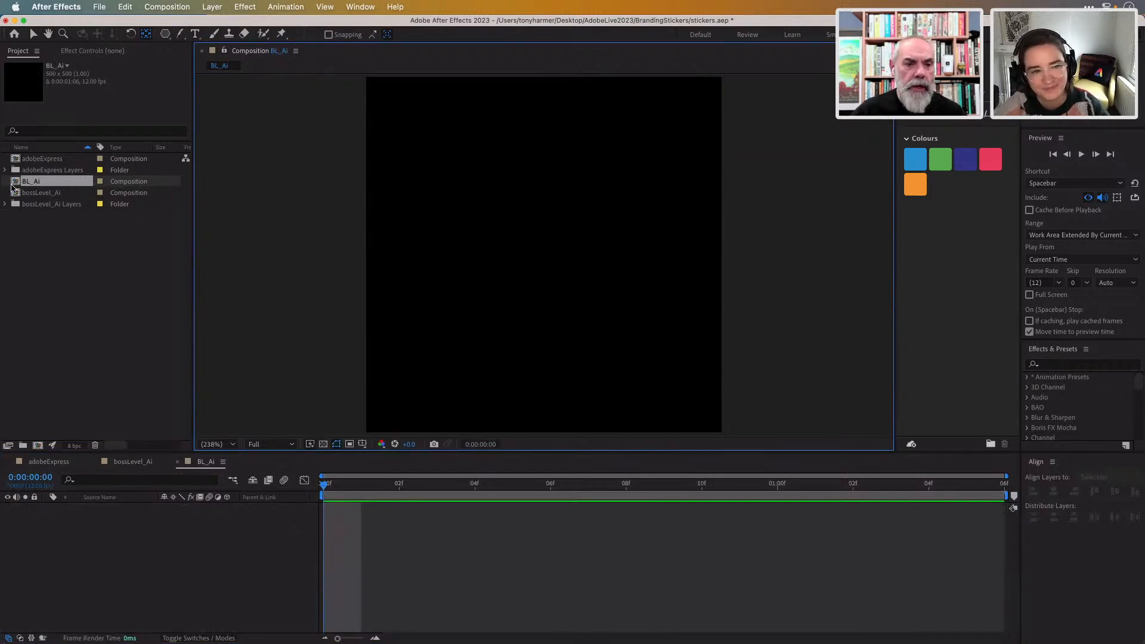
- Add the bossLevel_Ai composition as a layer in BL_Ai and apply a Stroke layer style to it
{"action": "left_click_drag", "start_coordinate": [14, 194], "coordinate": [99, 526]}
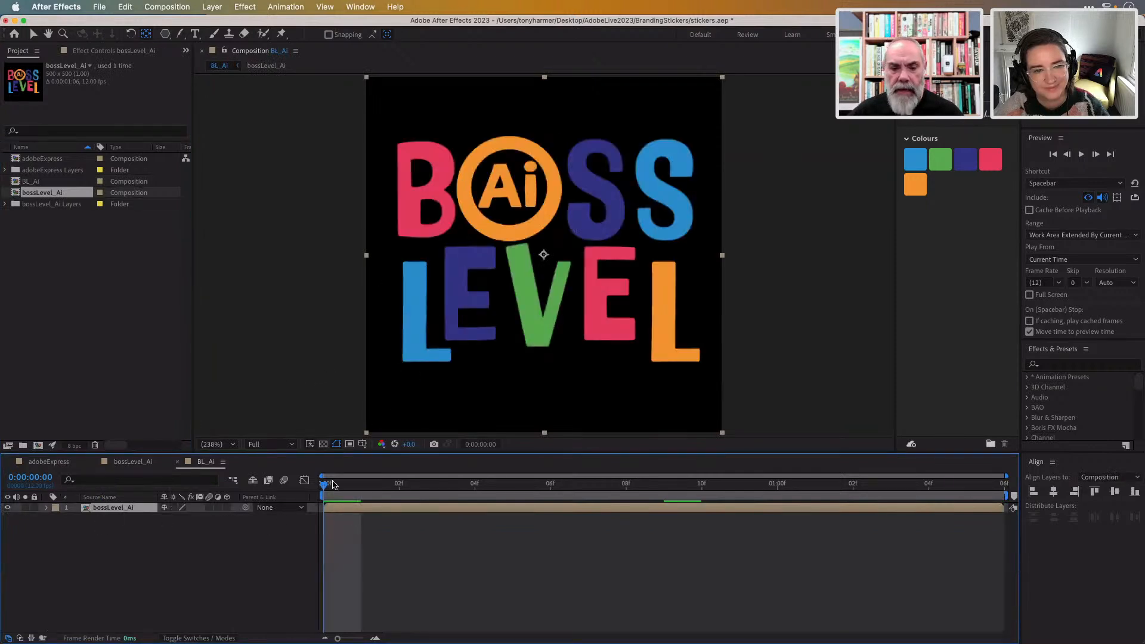
{"action": "left_click_drag", "start_coordinate": [327, 484], "coordinate": [319, 507]}
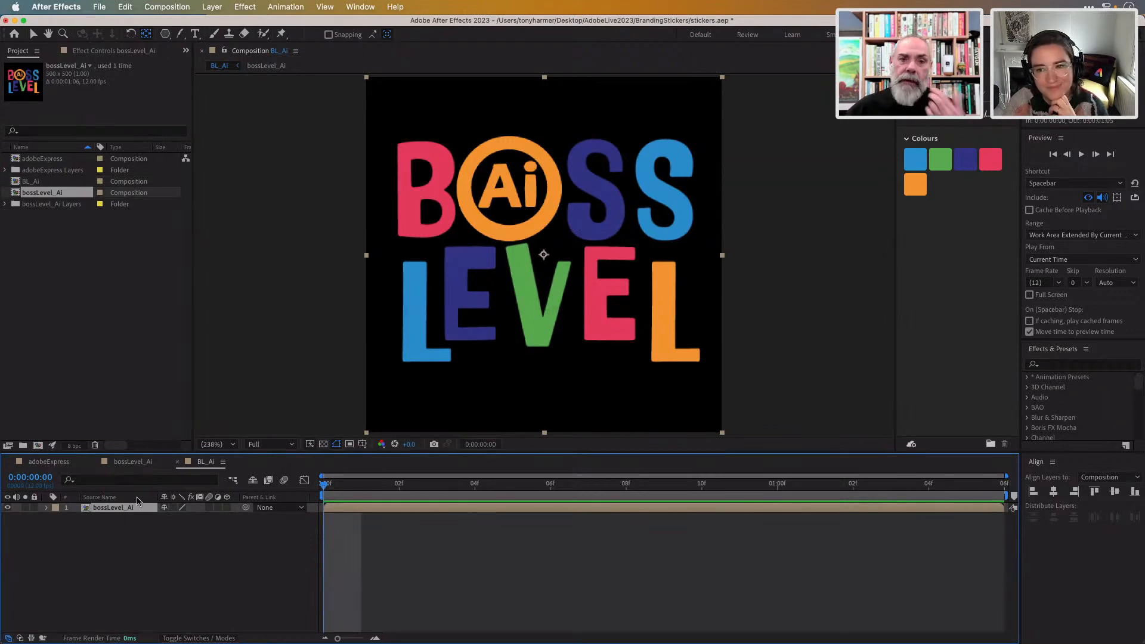
{"action": "left_click", "coordinate": [212, 7]}
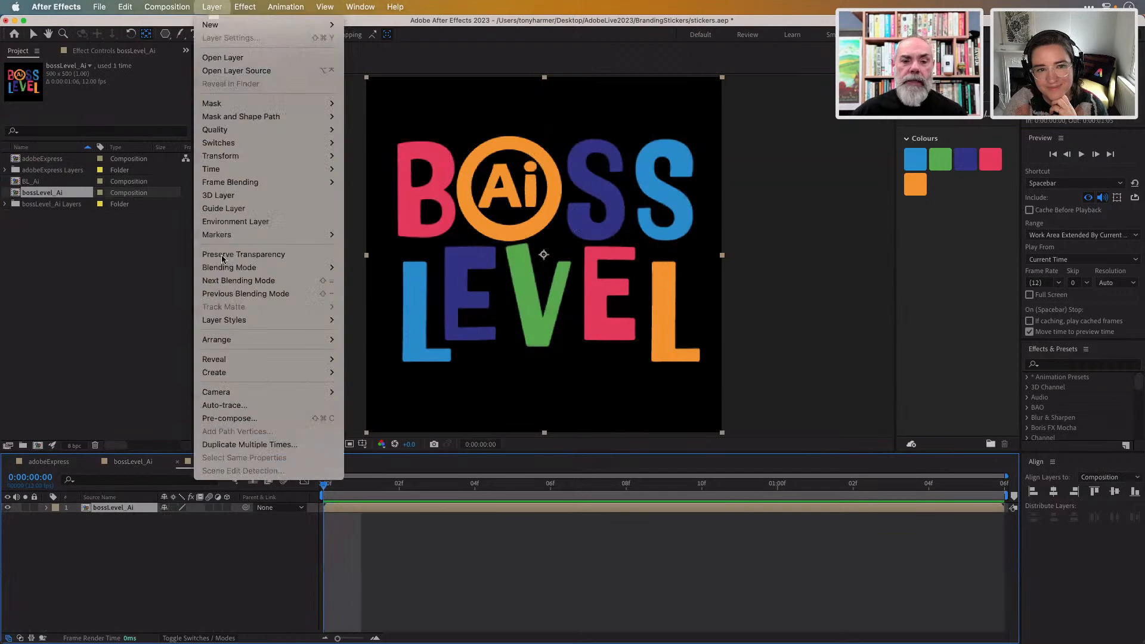
{"action": "mouse_move", "coordinate": [233, 316]}
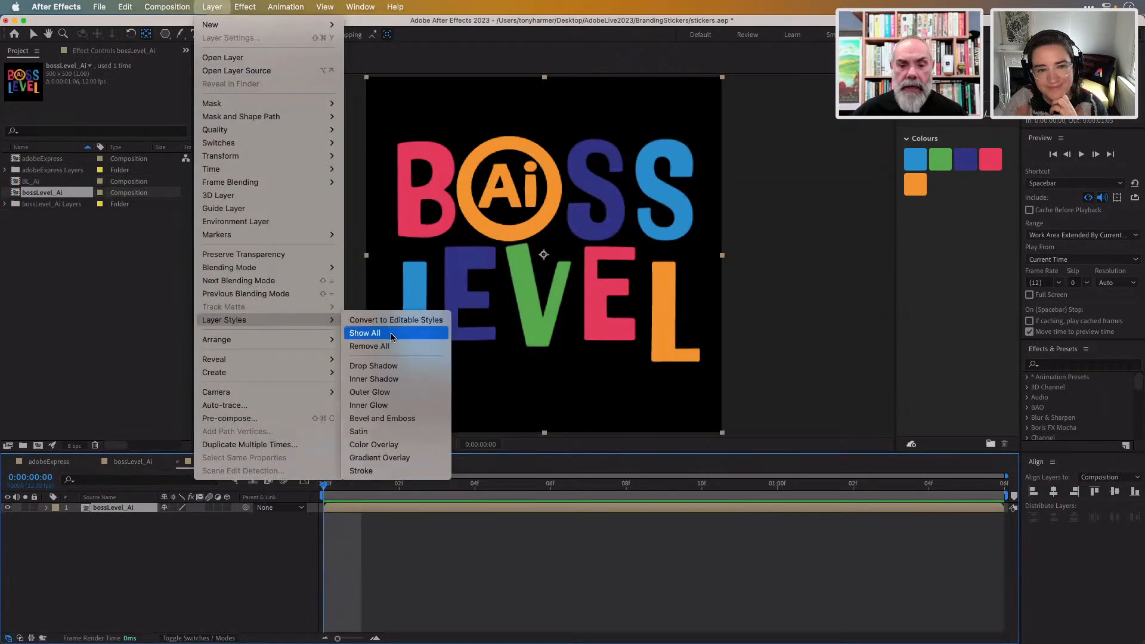
{"action": "left_click", "coordinate": [393, 472]}
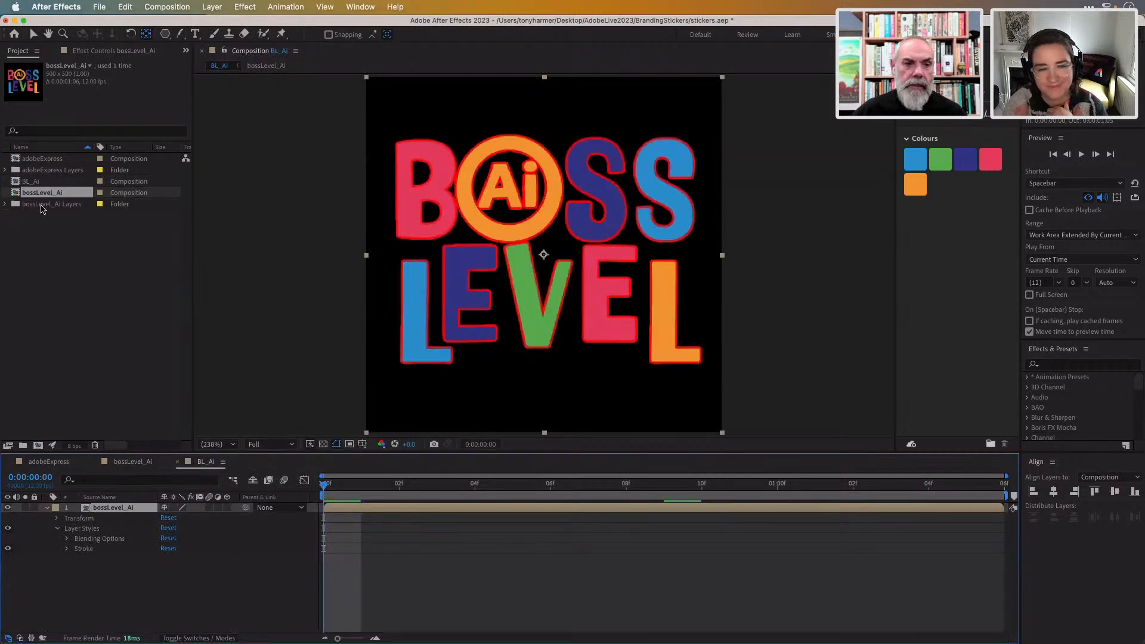
- Set the bossLevel_Ai layer's stroke colour to white (FFFFFF) and its stroke size to 2.8
{"action": "left_click", "coordinate": [115, 51]}
{"action": "left_click", "coordinate": [18, 52]}
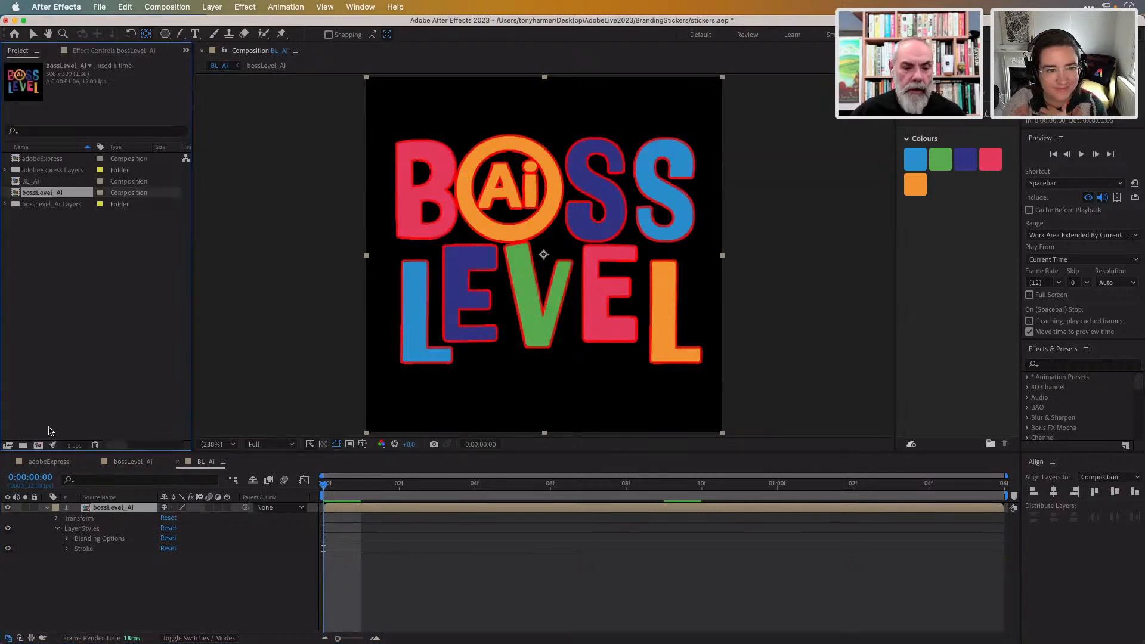
{"action": "left_click", "coordinate": [67, 548]}
{"action": "left_click", "coordinate": [167, 568]}
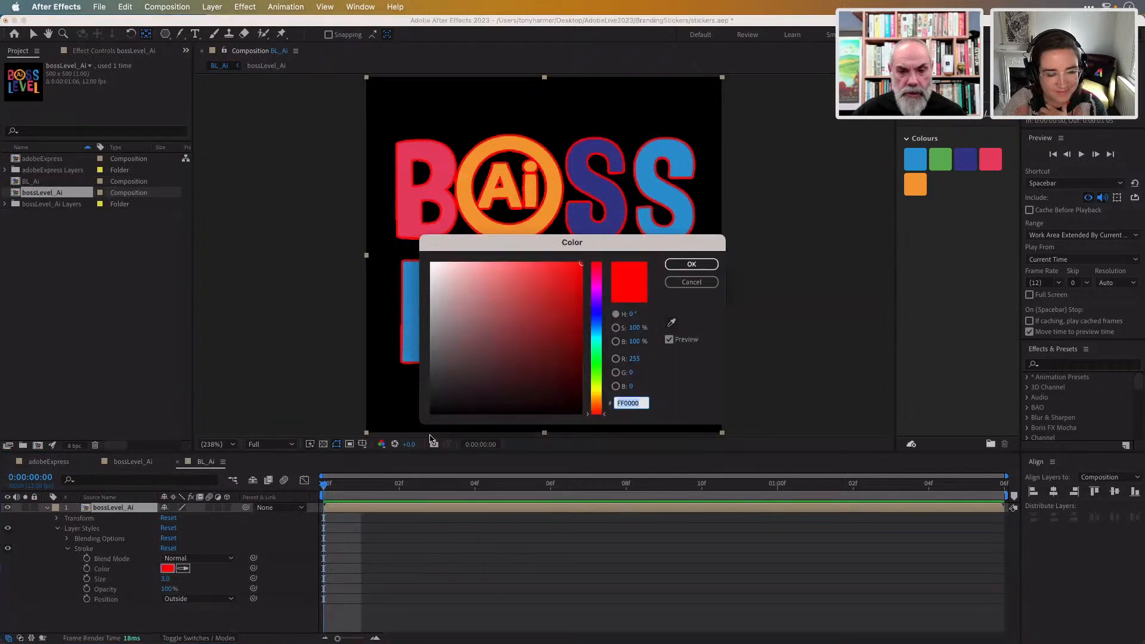
{"action": "mouse_move", "coordinate": [449, 322]}
{"action": "left_mouse_down"}
{"action": "mouse_move", "coordinate": [459, 299]}
{"action": "mouse_move", "coordinate": [423, 257]}
{"action": "left_mouse_up"}
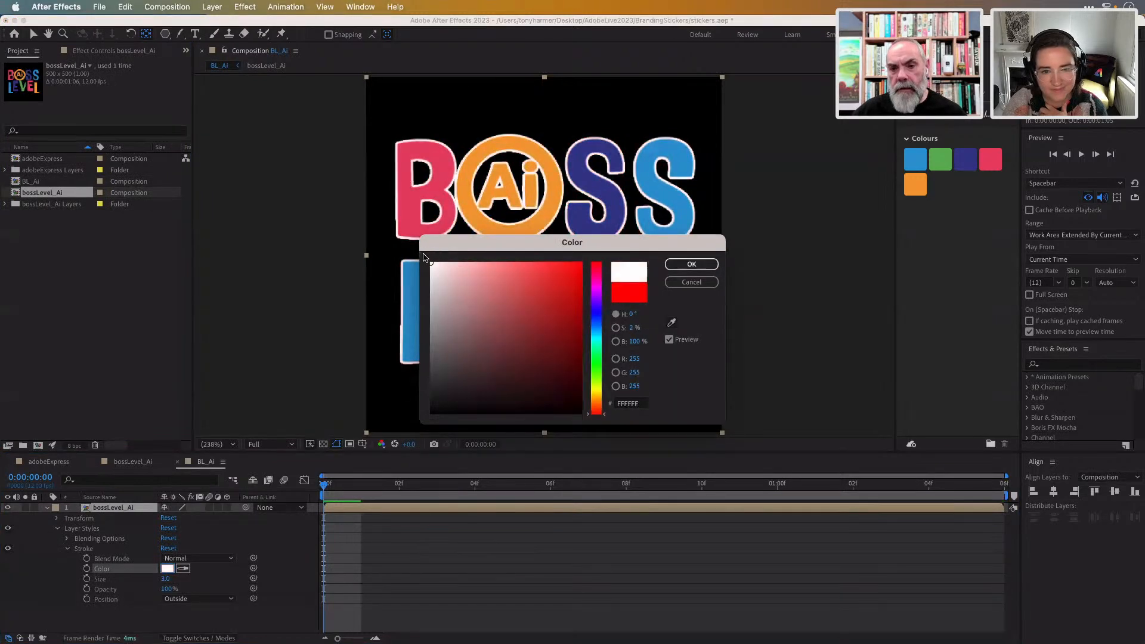
{"action": "left_click", "coordinate": [692, 264]}
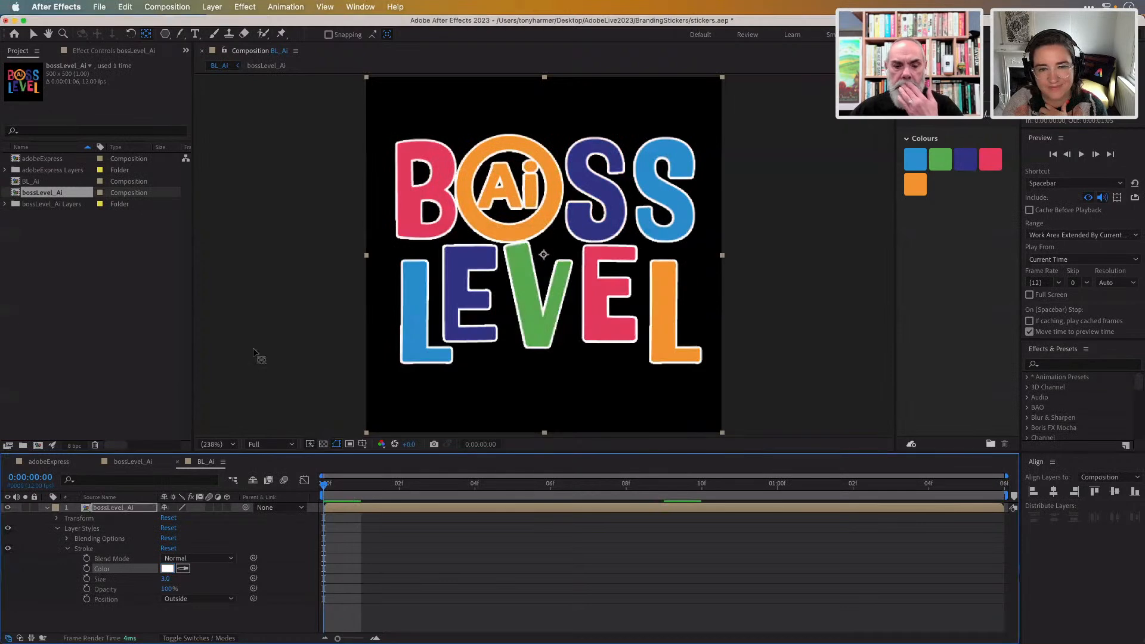
{"action": "mouse_move", "coordinate": [165, 579]}
{"action": "left_mouse_down"}
{"action": "mouse_move", "coordinate": [197, 579]}
{"action": "mouse_move", "coordinate": [163, 582]}
{"action": "left_mouse_up"}
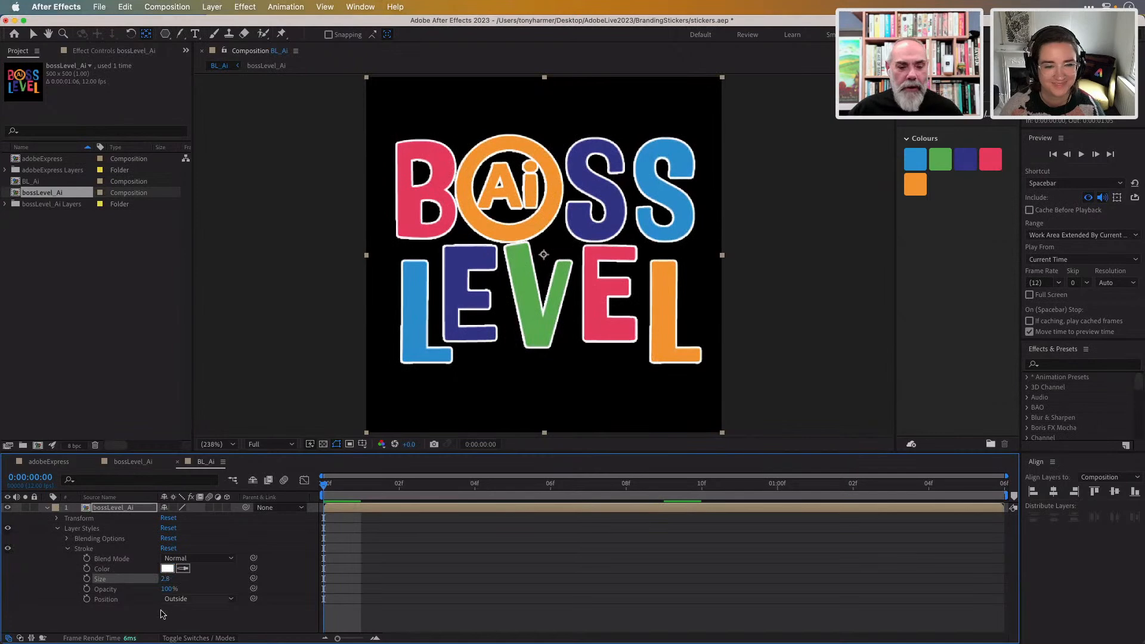
- Try the Center and Inside positions for the bossLevel_Ai layer's stroke and return it to Outside
{"action": "left_click", "coordinate": [232, 600]}
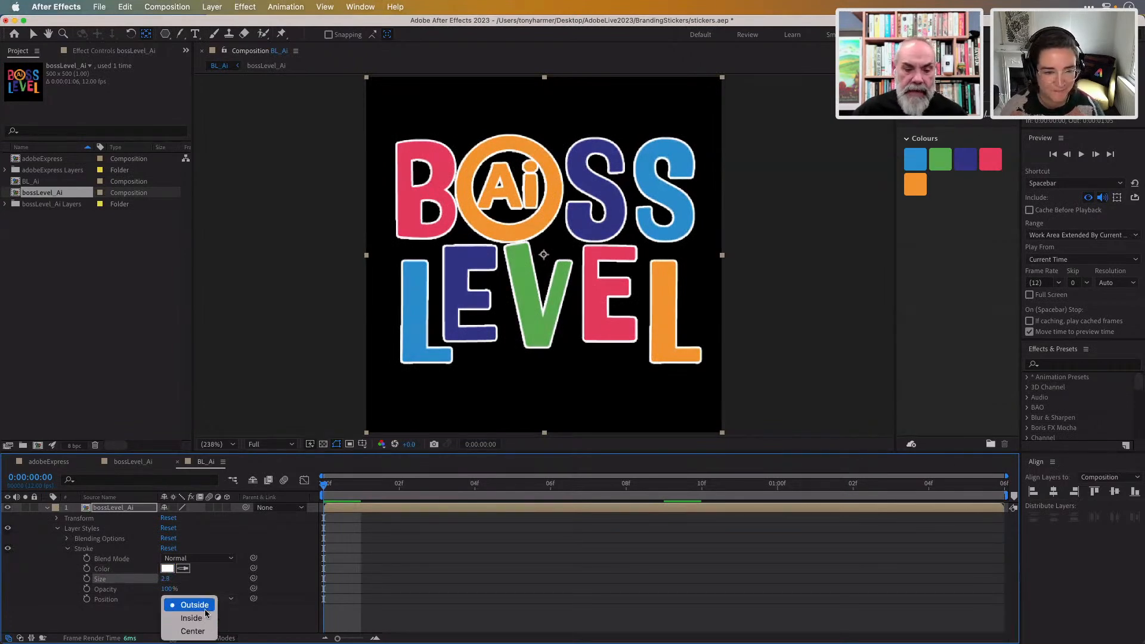
{"action": "left_click", "coordinate": [202, 633]}
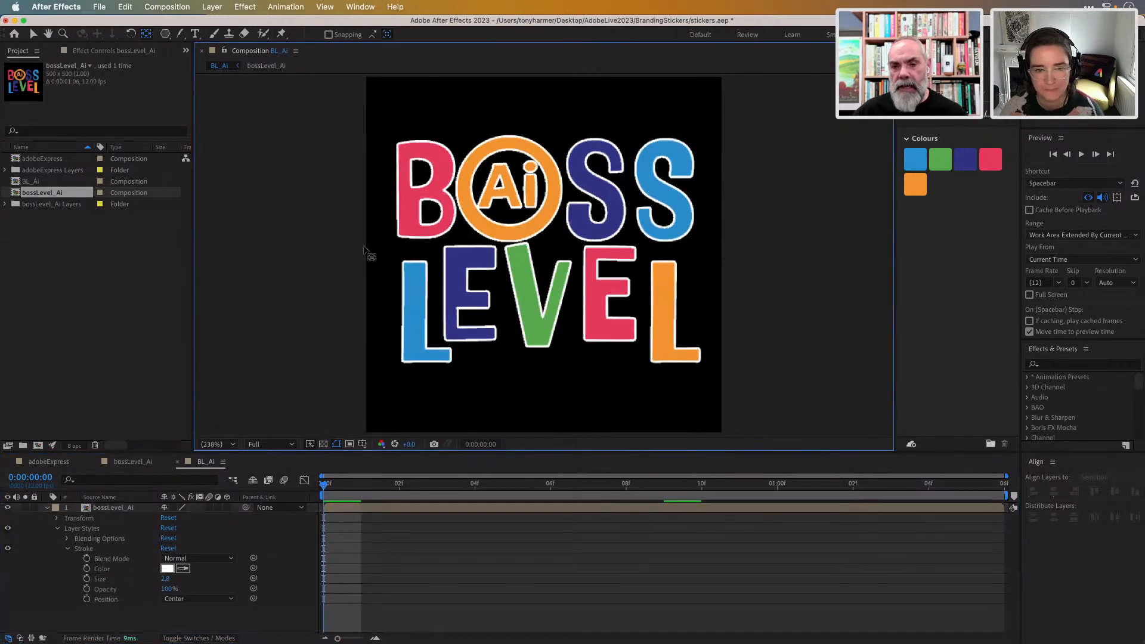
{"action": "left_click", "coordinate": [227, 599]}
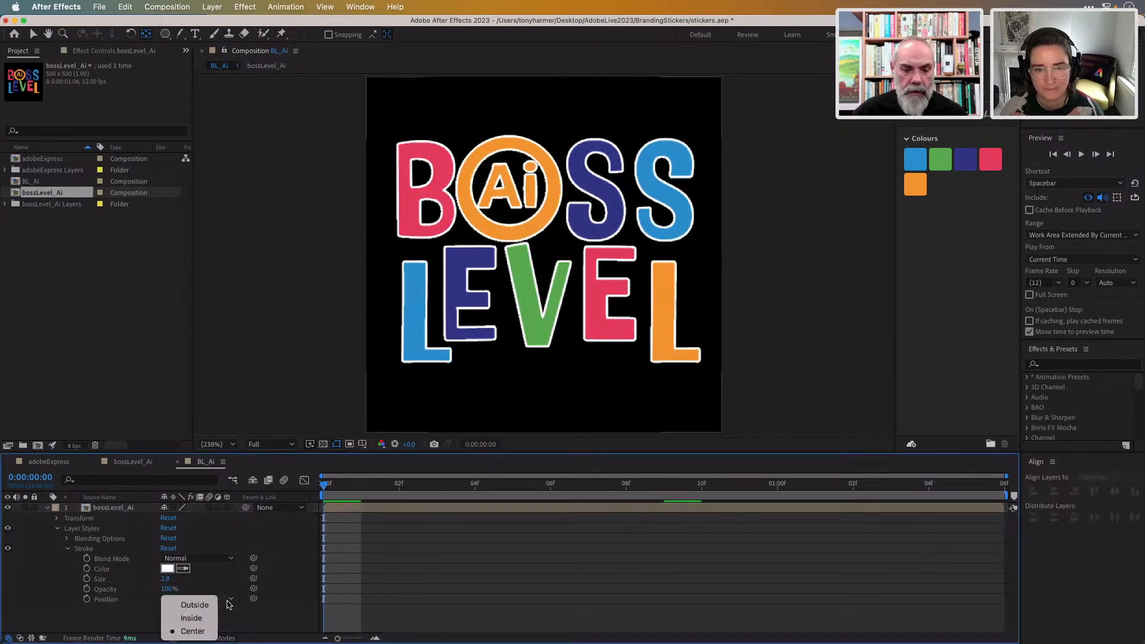
{"action": "left_click", "coordinate": [205, 620]}
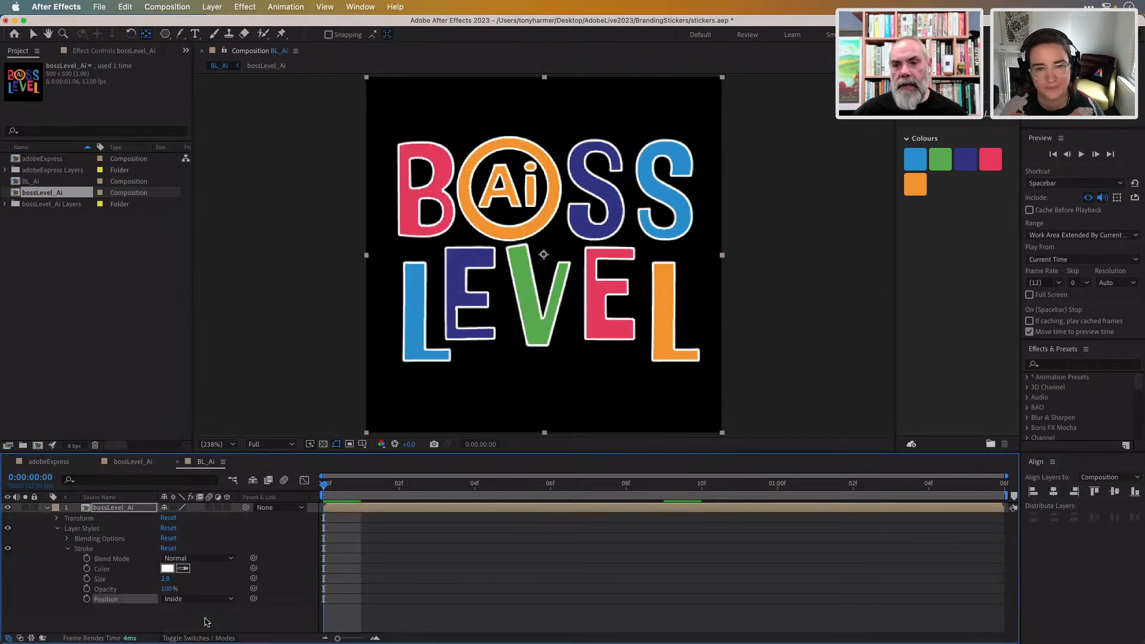
{"action": "left_click", "coordinate": [201, 601]}
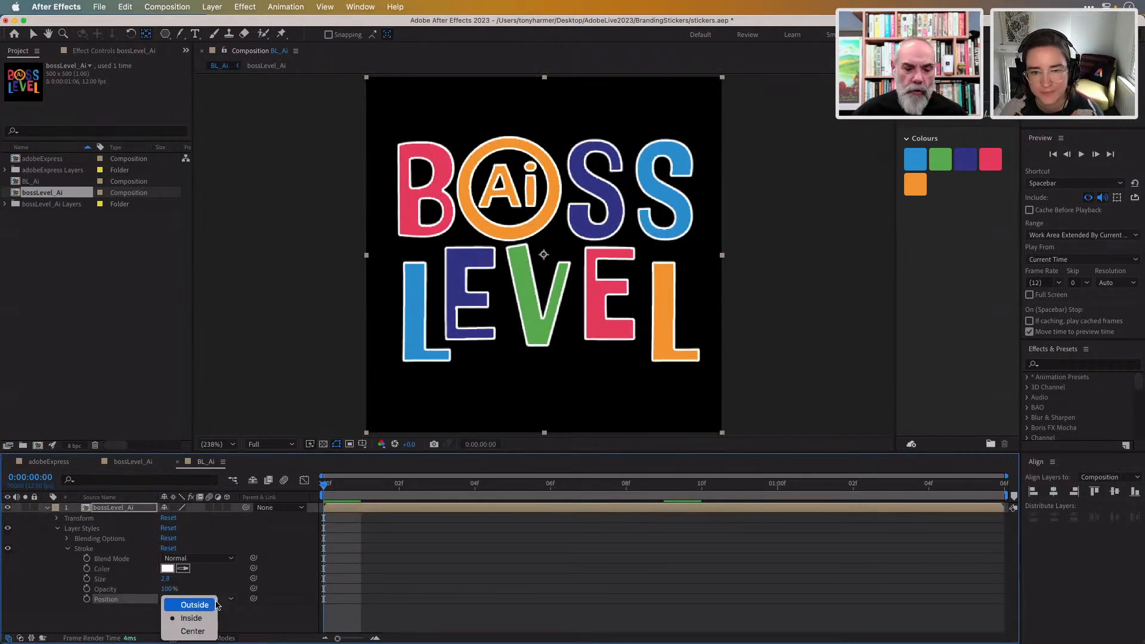
{"action": "left_click", "coordinate": [194, 605]}
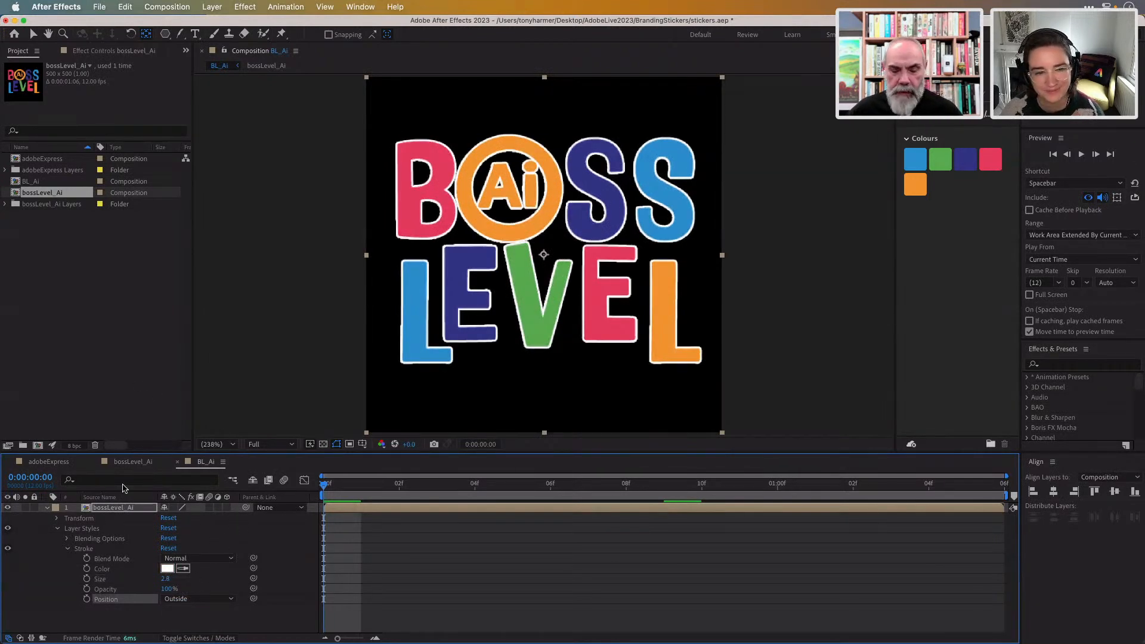
- Undo the stroke edits back to before the Stroke layer style was applied to the bossLevel_Ai layer
{"action": "key", "text": "super+z"}
{"action": "key", "text": "super+z"}
{"action": "key", "text": "super+z"}
{"action": "key", "text": "super+z"}
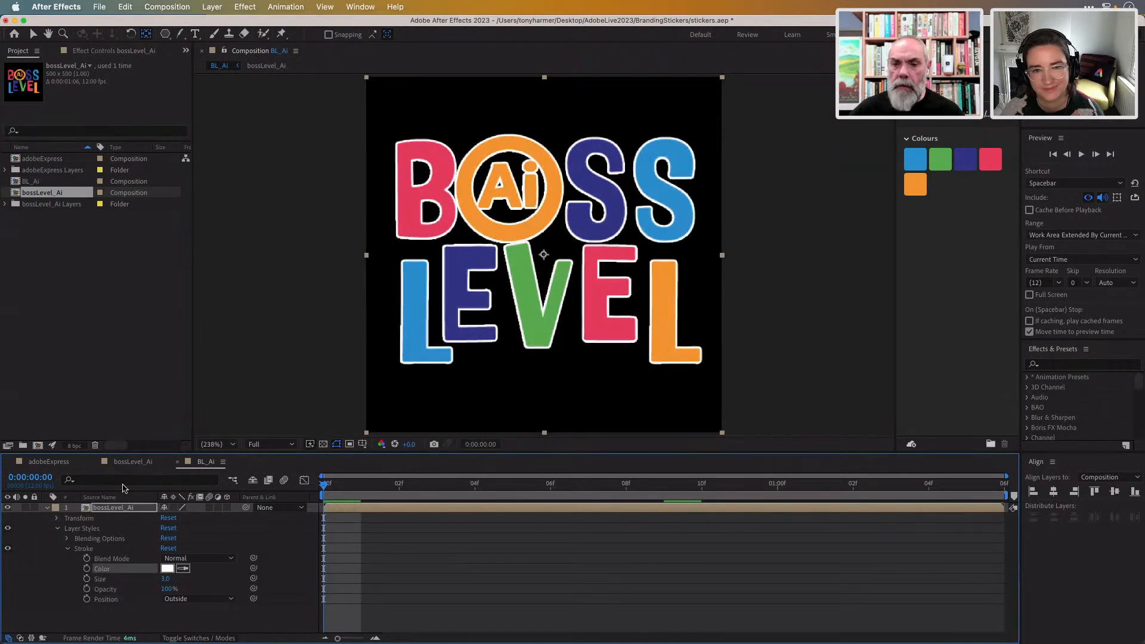
{"action": "key", "text": "super+z"}
{"action": "key", "text": "super+z"}
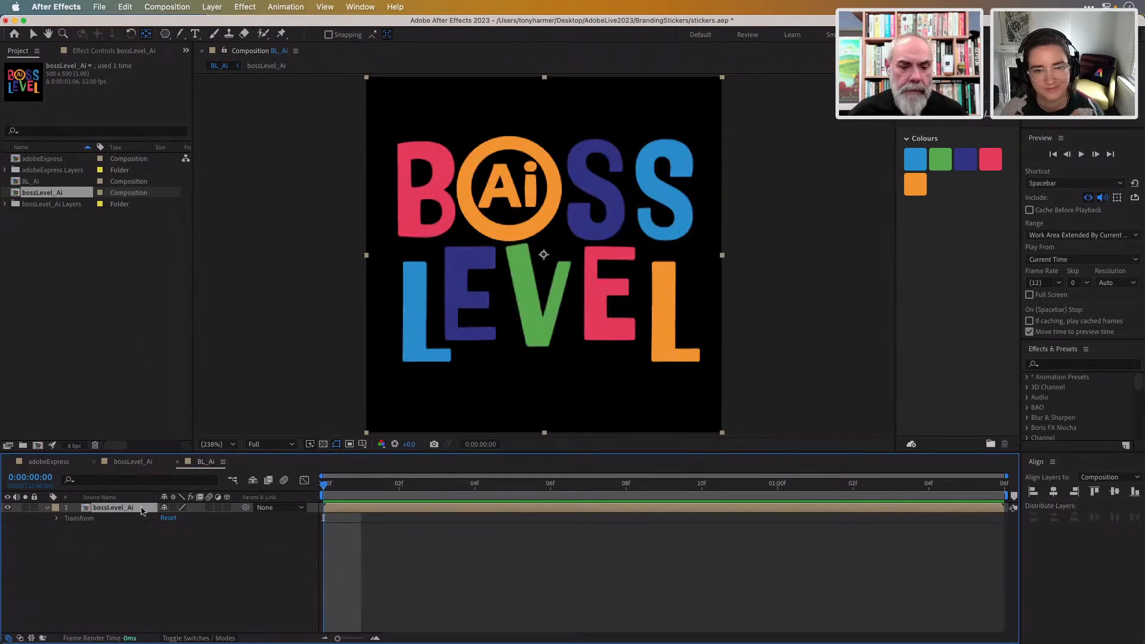
- Apply a Fill effect to the bossLevel_Ai layer and set its colour to white (FFFFFF)
{"action": "left_click", "coordinate": [249, 7]}
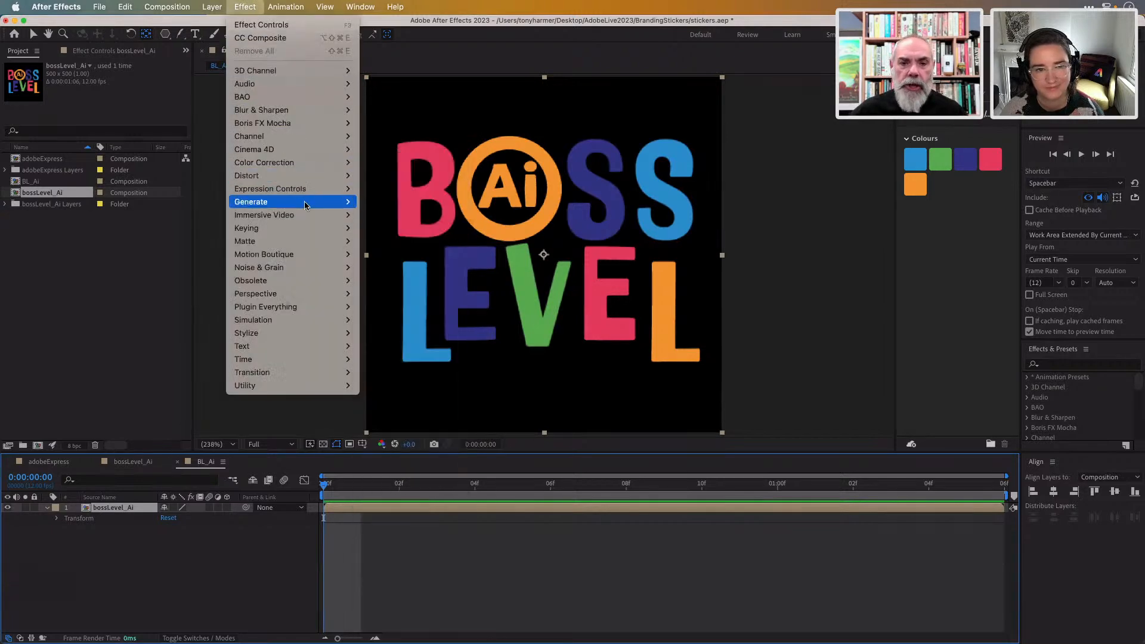
{"action": "mouse_move", "coordinate": [307, 201]}
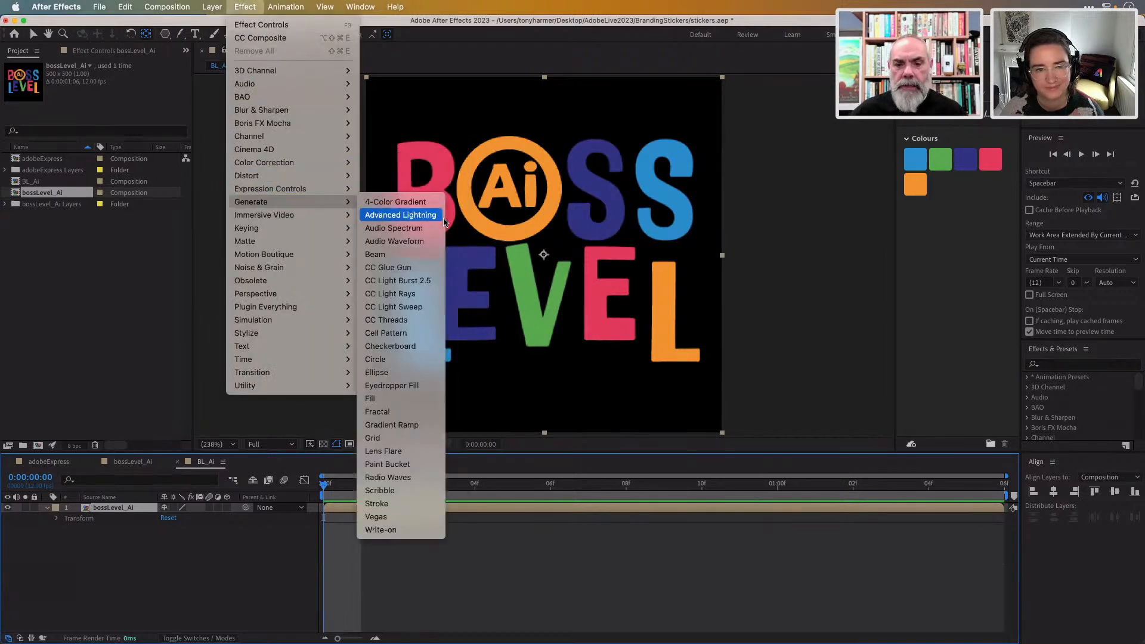
{"action": "left_click", "coordinate": [425, 398]}
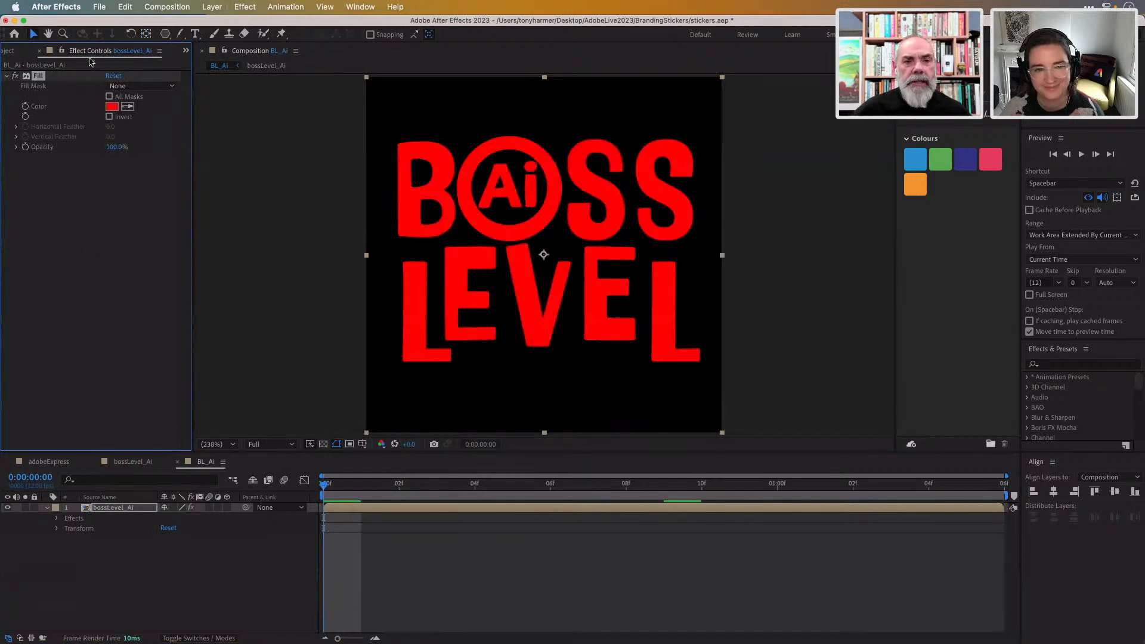
{"action": "left_click", "coordinate": [111, 108]}
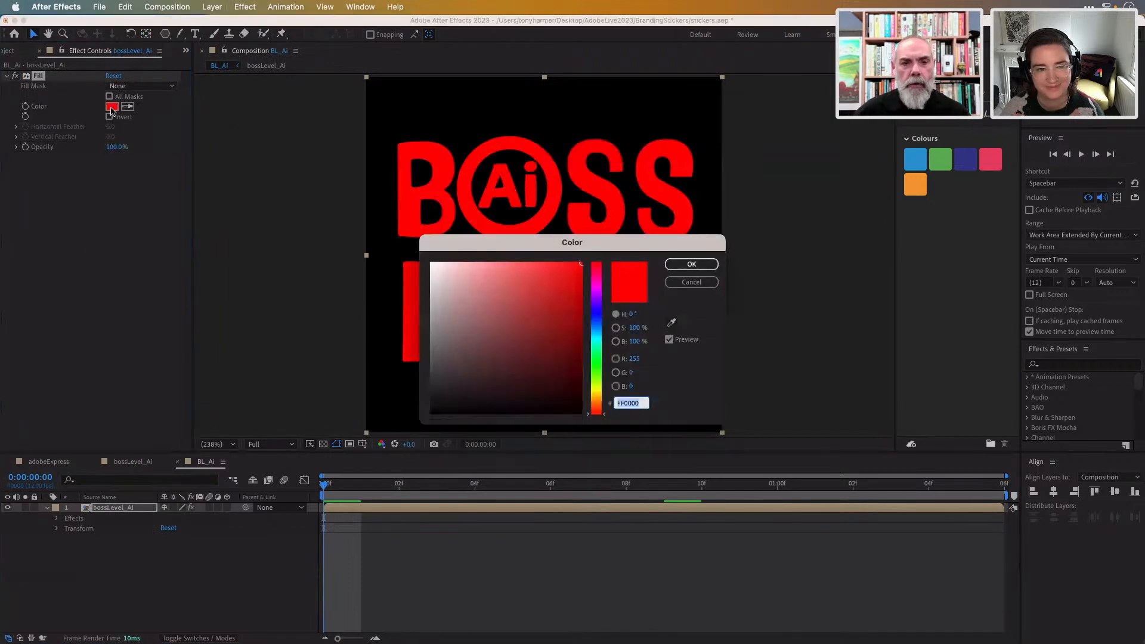
{"action": "left_click_drag", "start_coordinate": [459, 293], "coordinate": [430, 263]}
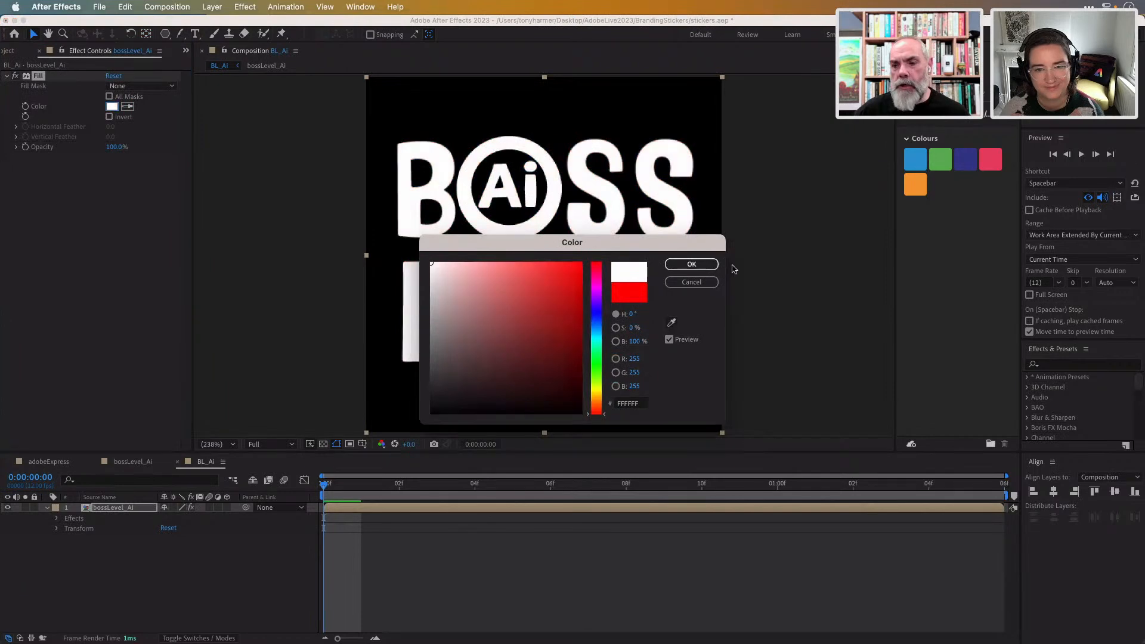
{"action": "left_click", "coordinate": [710, 264]}
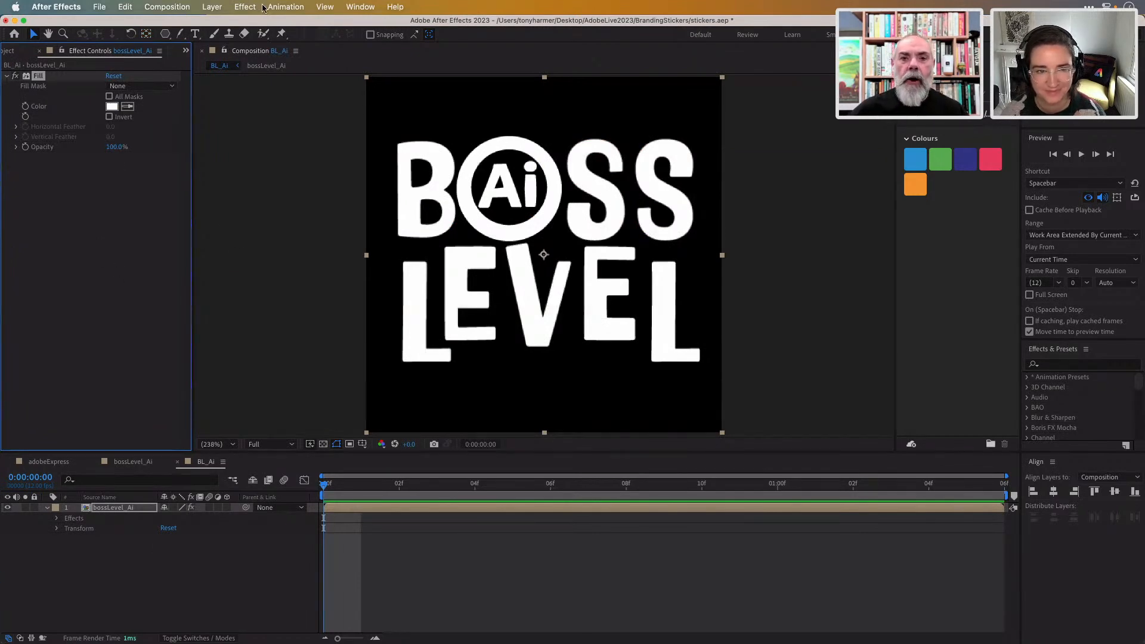
- Add a Minimax effect to the bossLevel_Ai layer and set its channel to Alpha and Color
{"action": "left_click", "coordinate": [245, 8]}
{"action": "mouse_move", "coordinate": [275, 137]}
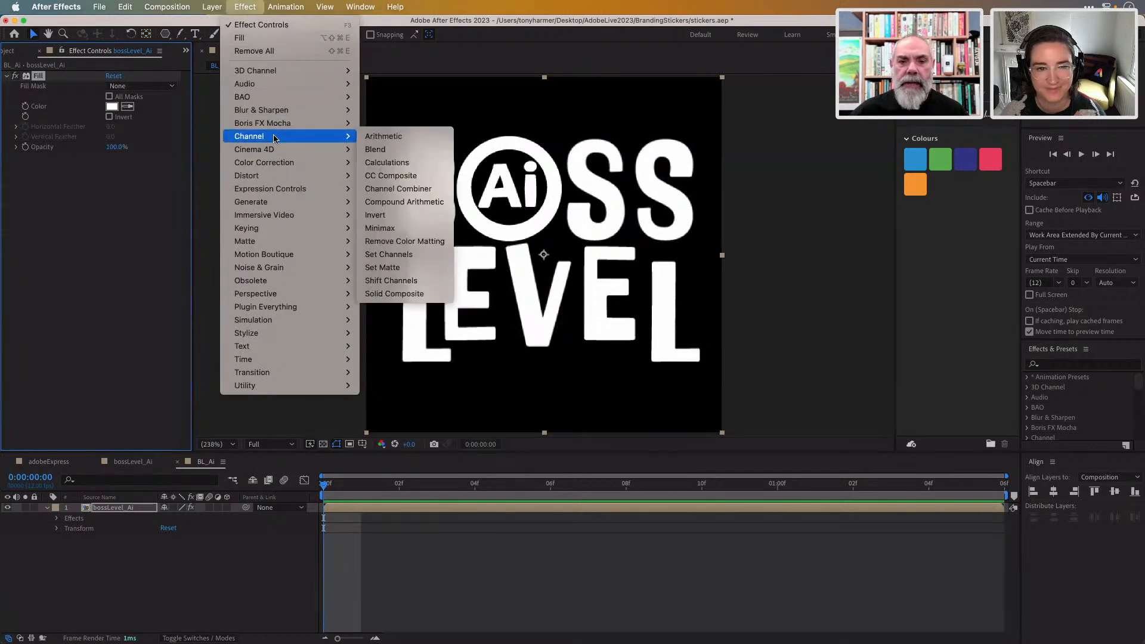
{"action": "left_click", "coordinate": [408, 230]}
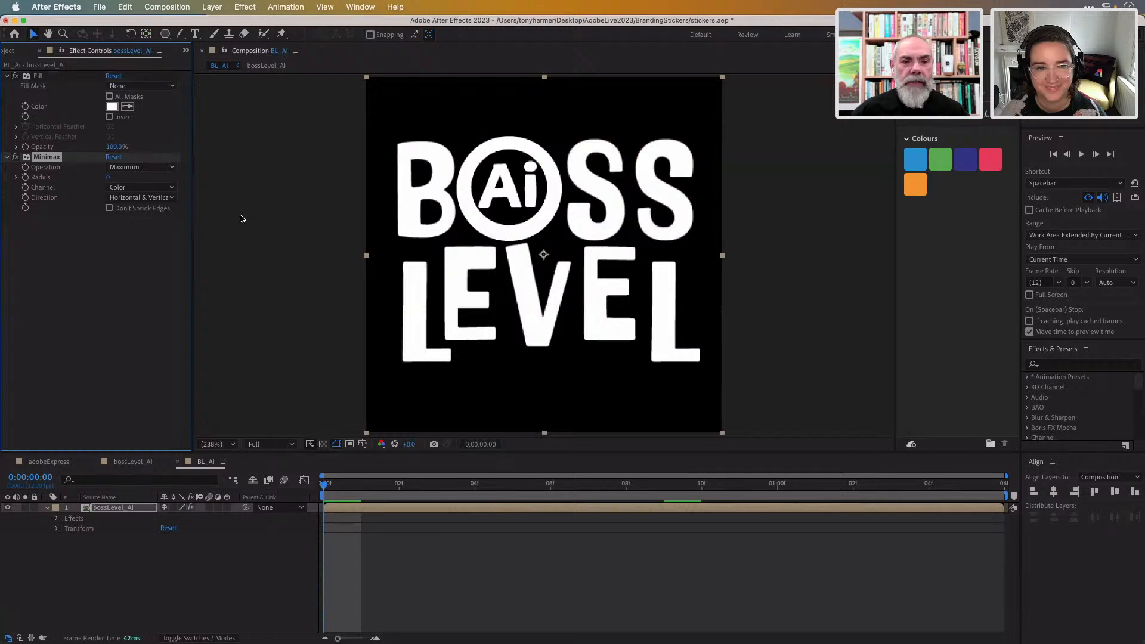
{"action": "left_click", "coordinate": [171, 189]}
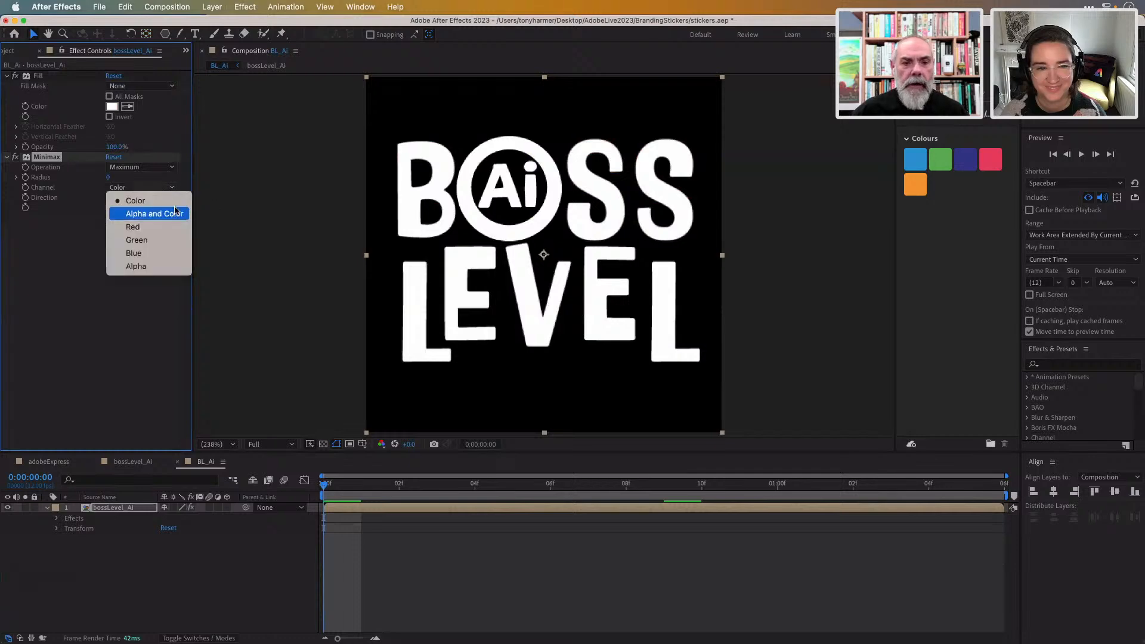
{"action": "left_click", "coordinate": [175, 214]}
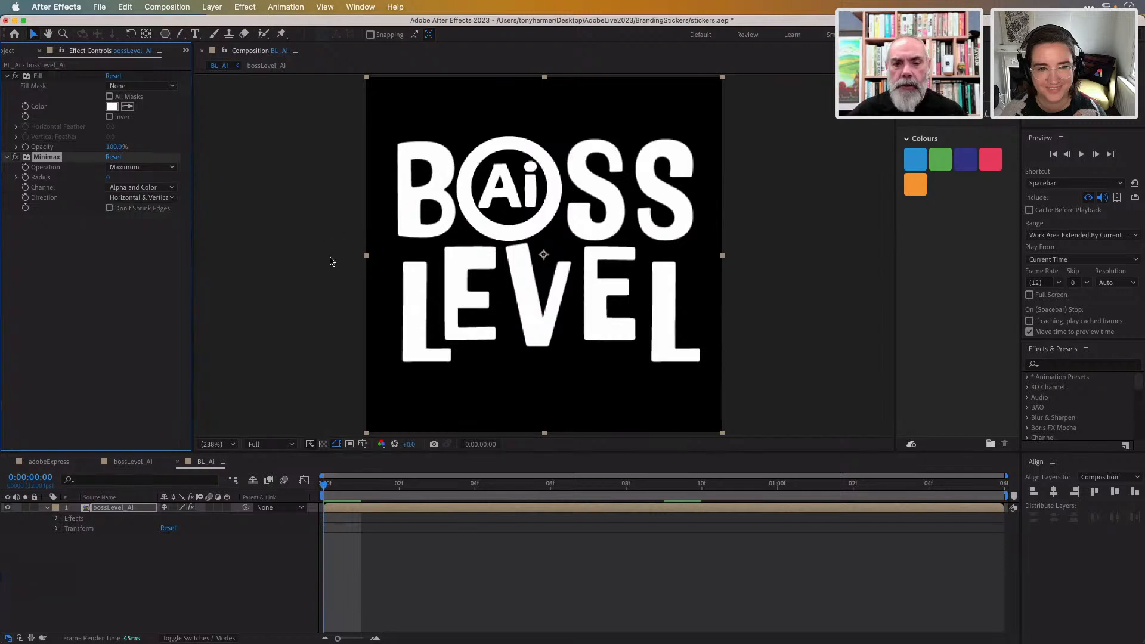
{"action": "left_click", "coordinate": [332, 258]}
{"action": "left_click", "coordinate": [368, 251]}
{"action": "left_click", "coordinate": [333, 252]}
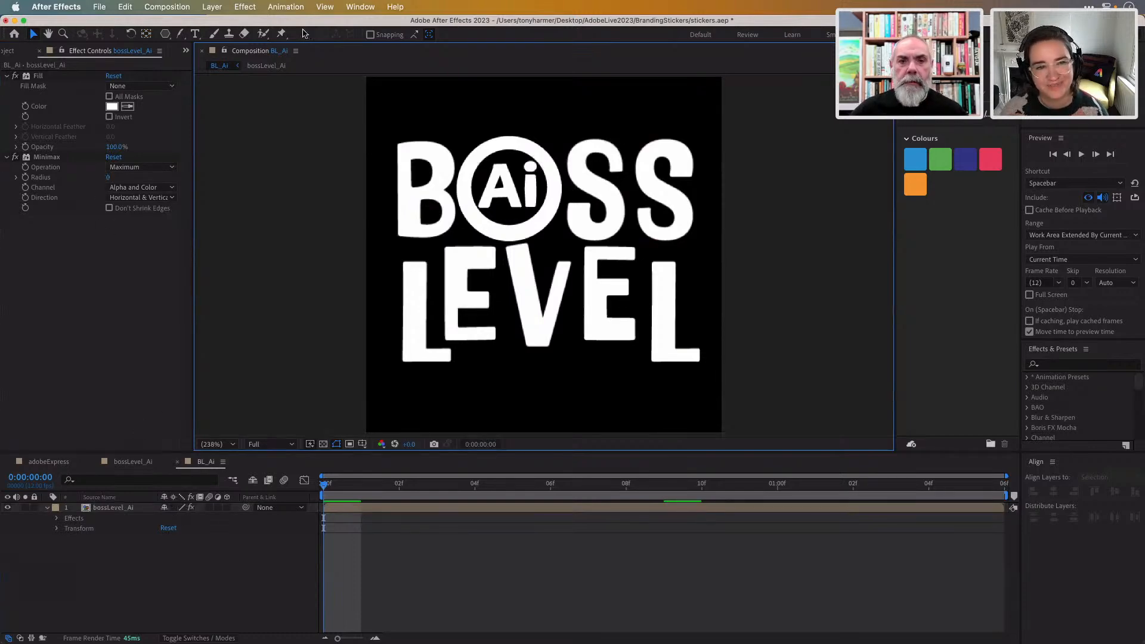
{"action": "left_click", "coordinate": [252, 12]}
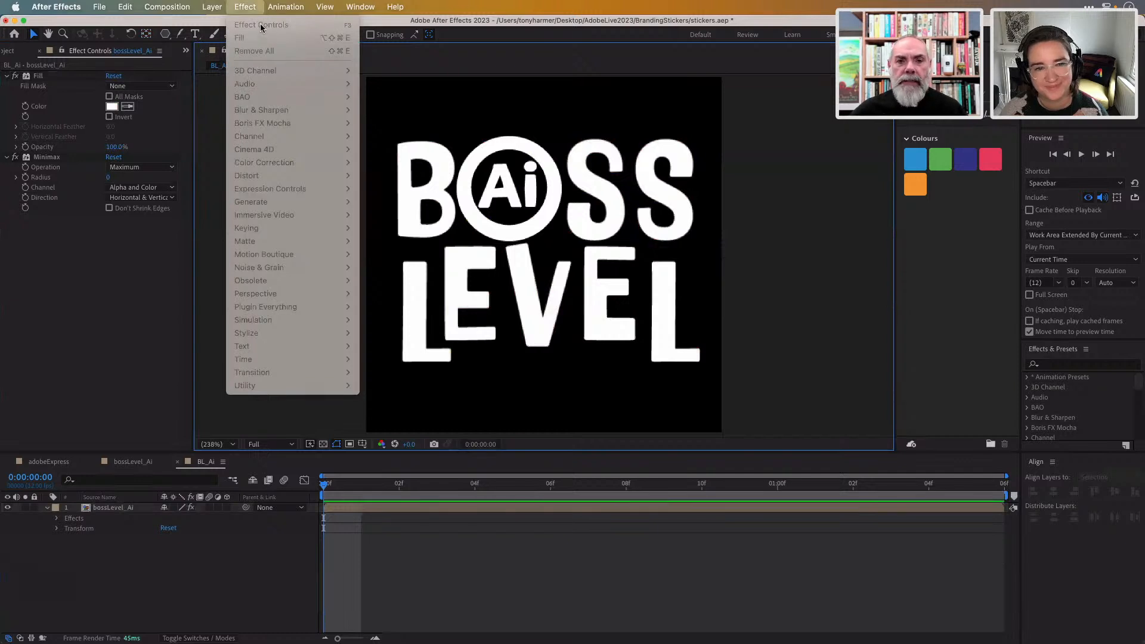
{"action": "left_click", "coordinate": [248, 12]}
{"action": "left_click", "coordinate": [249, 12]}
{"action": "left_click", "coordinate": [202, 102]}
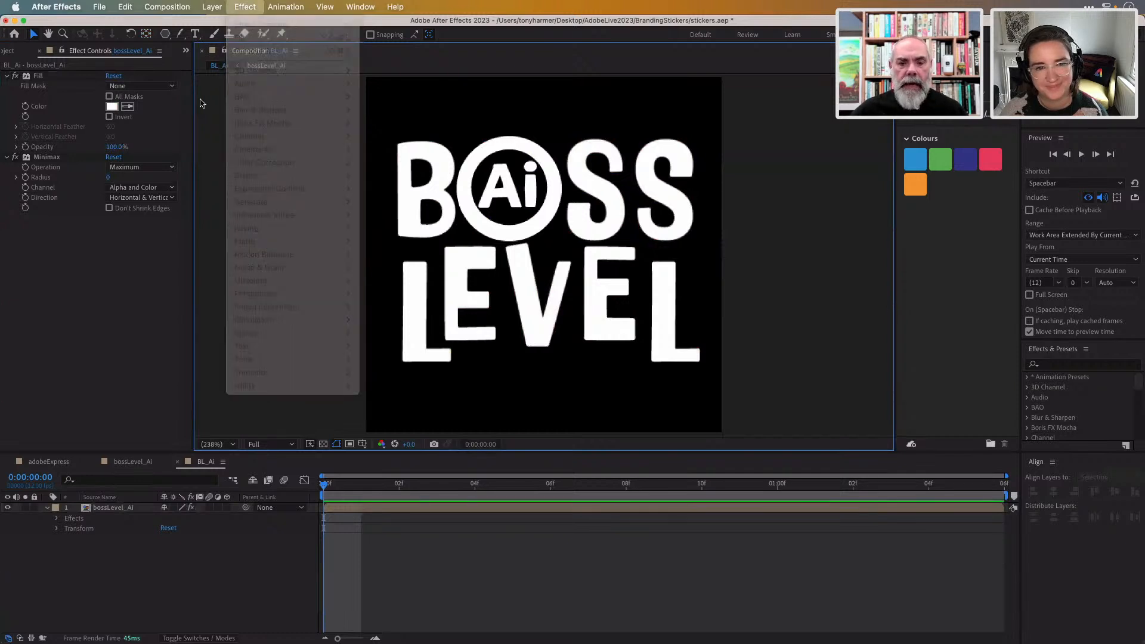
{"action": "left_click", "coordinate": [140, 331]}
{"action": "left_click", "coordinate": [216, 531]}
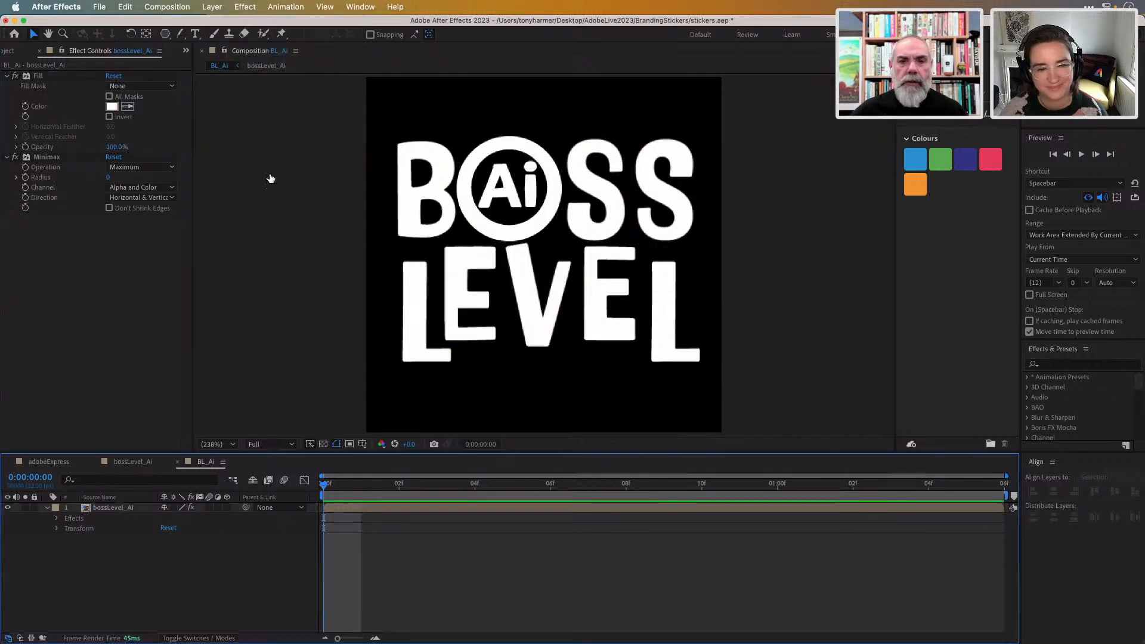
{"action": "left_click", "coordinate": [245, 8]}
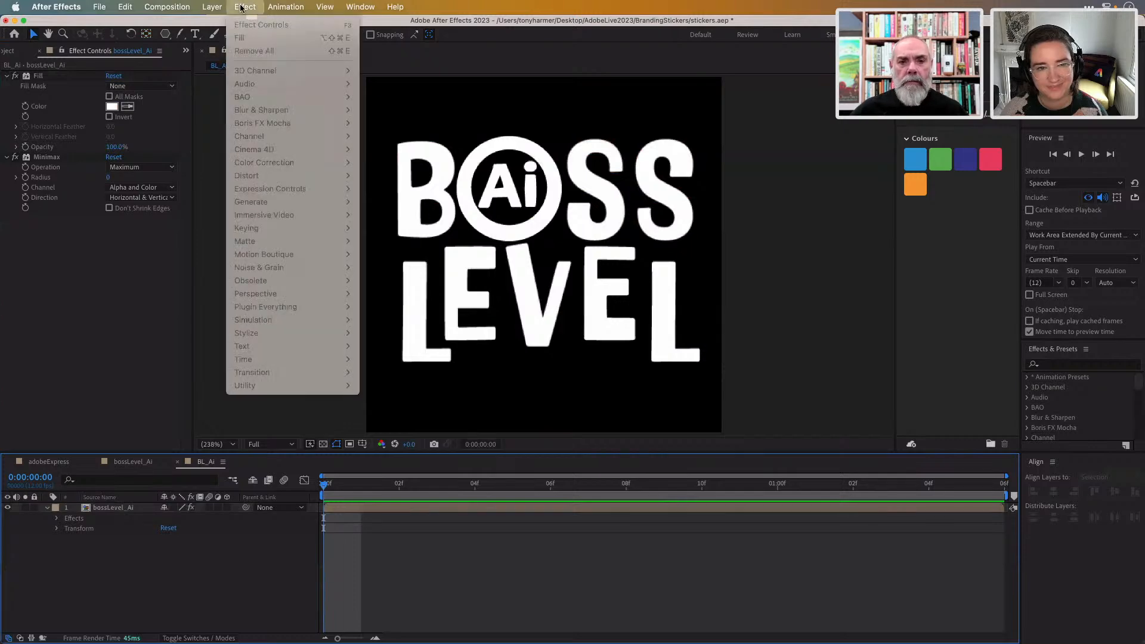
{"action": "left_click", "coordinate": [245, 7]}
{"action": "left_click", "coordinate": [127, 253]}
{"action": "left_click", "coordinate": [237, 592]}
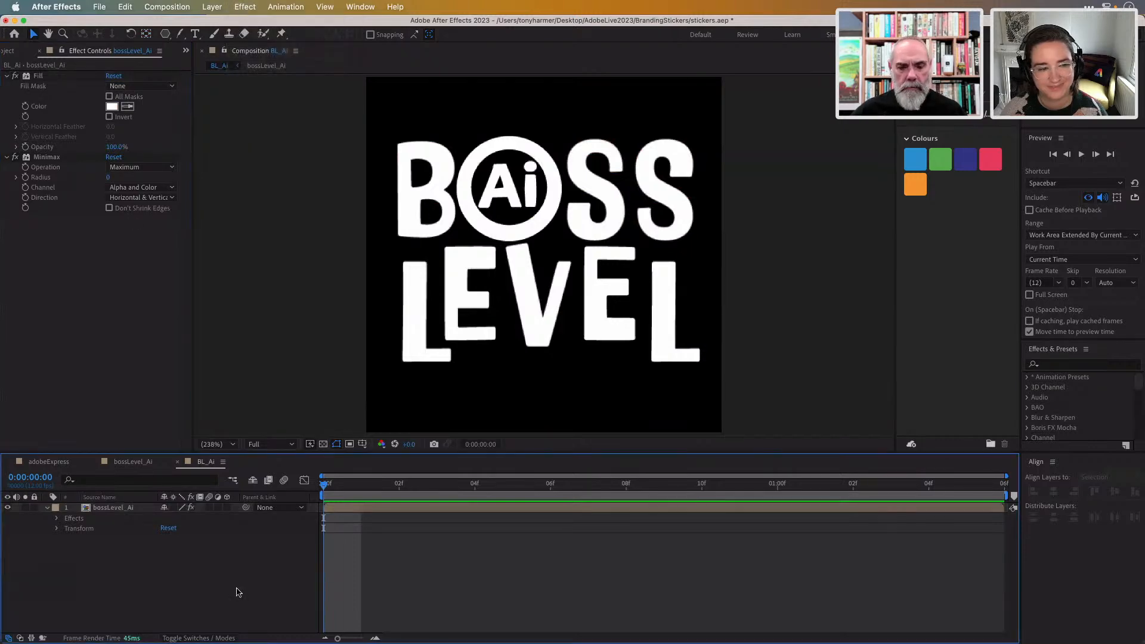
{"action": "left_click", "coordinate": [246, 8]}
{"action": "left_click", "coordinate": [254, 12]}
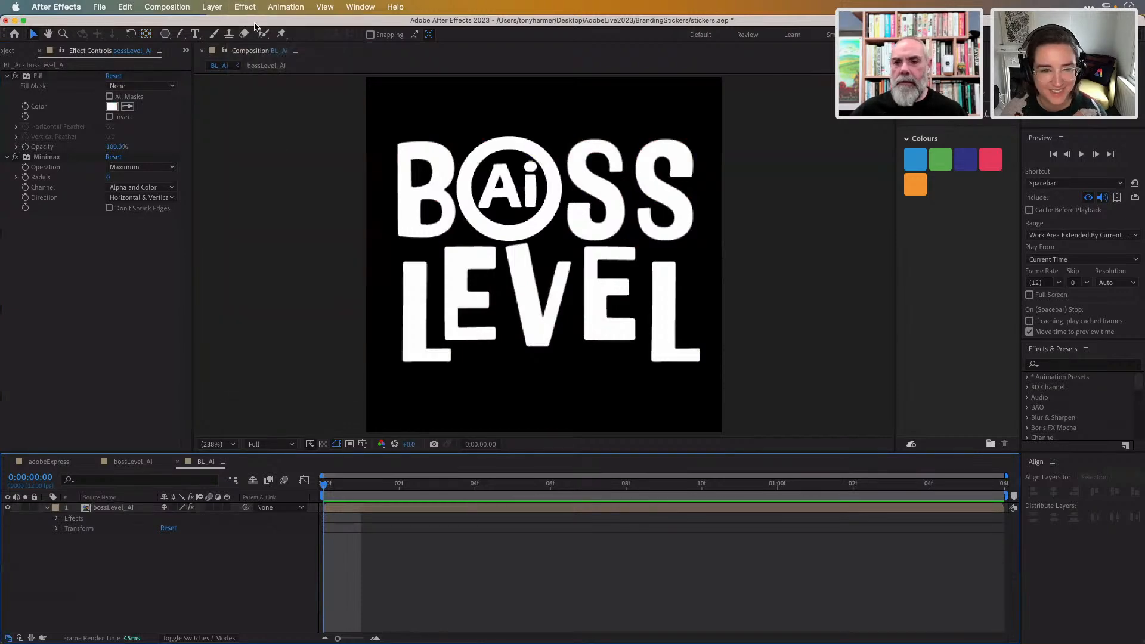
{"action": "left_click", "coordinate": [281, 166]}
- Add a CC Composite effect to the bossLevel_Ai layer and set the Minimax radius to 3
{"action": "left_click", "coordinate": [420, 192]}
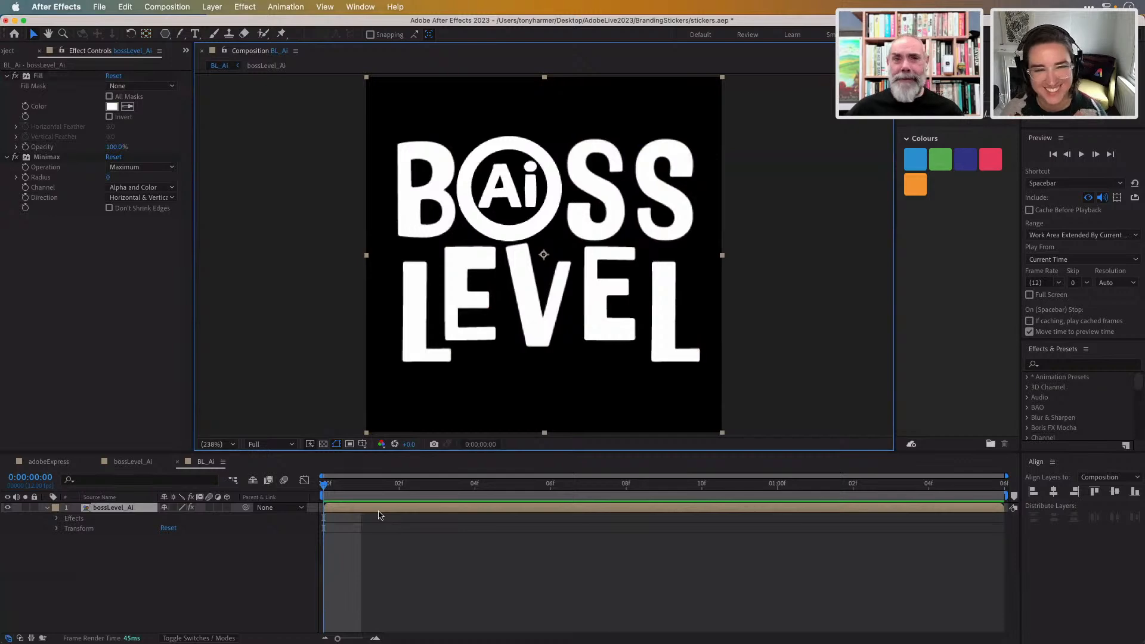
{"action": "left_click", "coordinate": [245, 7]}
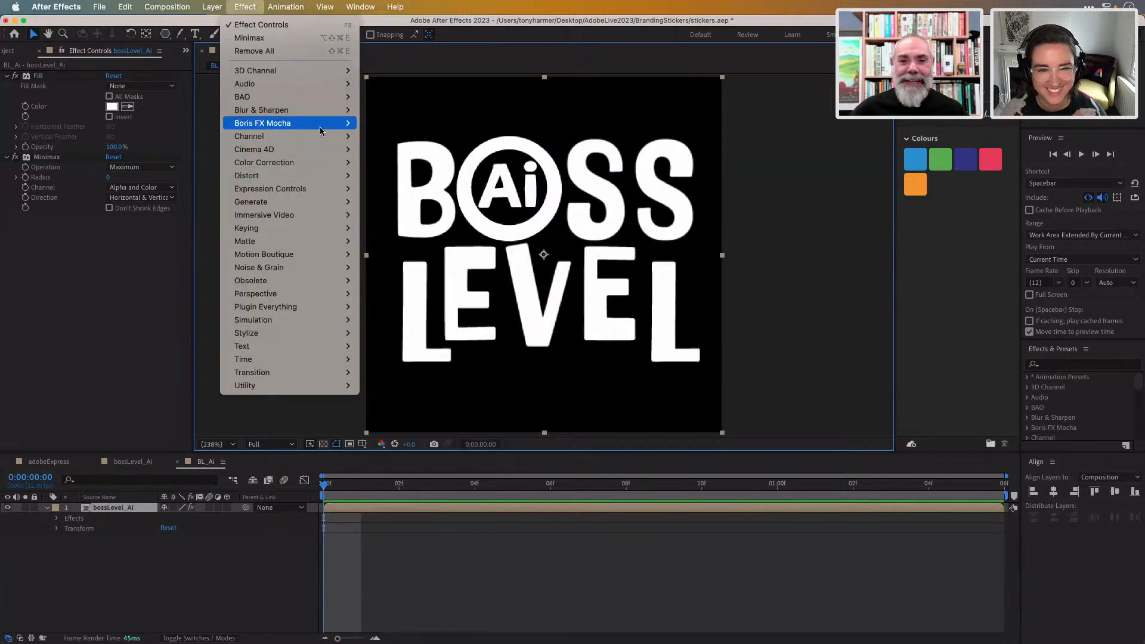
{"action": "mouse_move", "coordinate": [322, 136]}
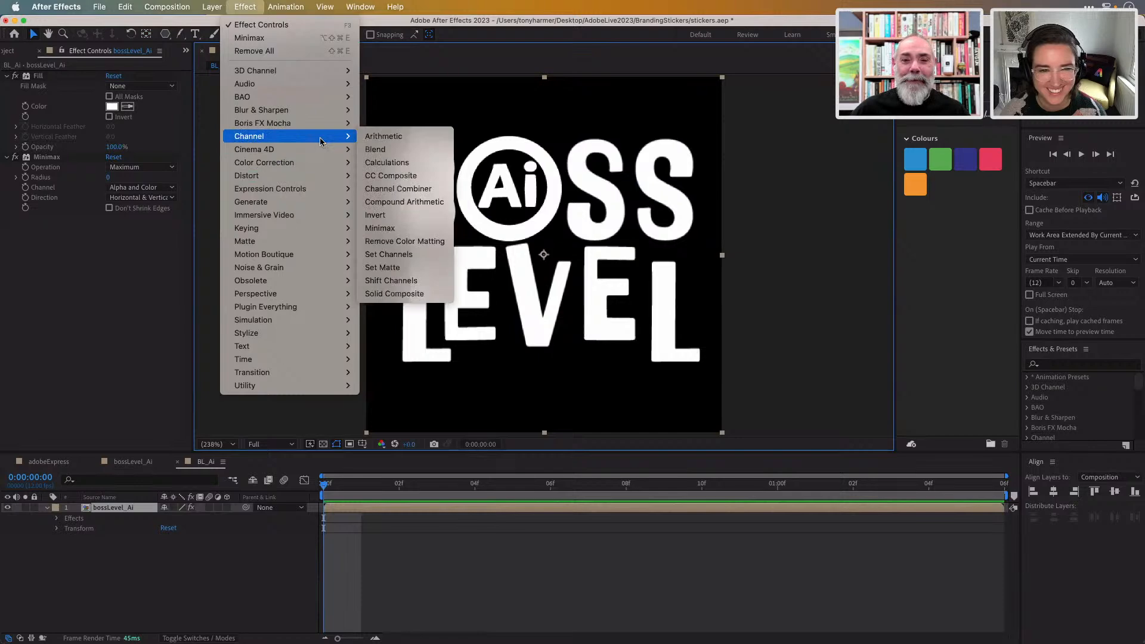
{"action": "left_click", "coordinate": [398, 176]}
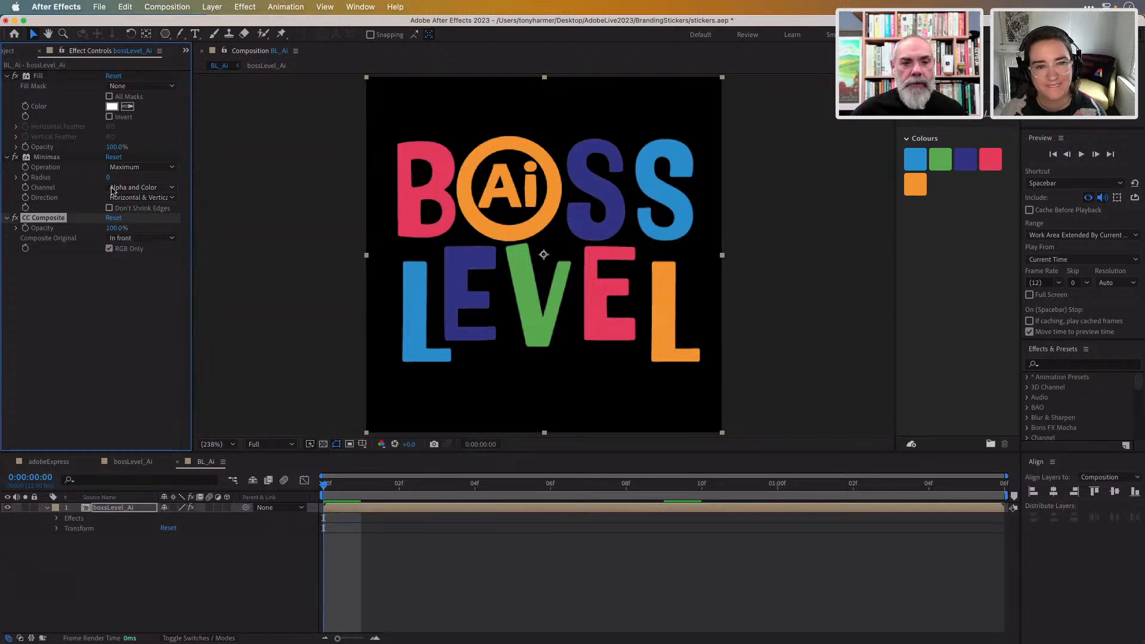
{"action": "left_click_drag", "start_coordinate": [108, 177], "coordinate": [110, 179]}
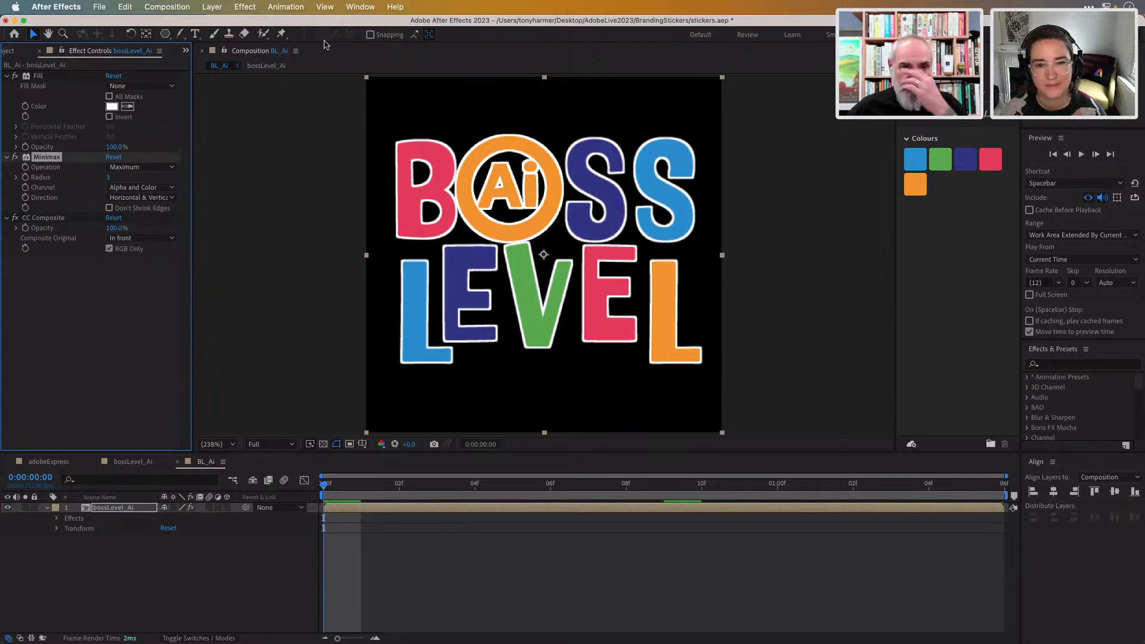
- Open the GifGun.jsxbin script panel and widen it enough to show its settings control
{"action": "left_click", "coordinate": [361, 7]}
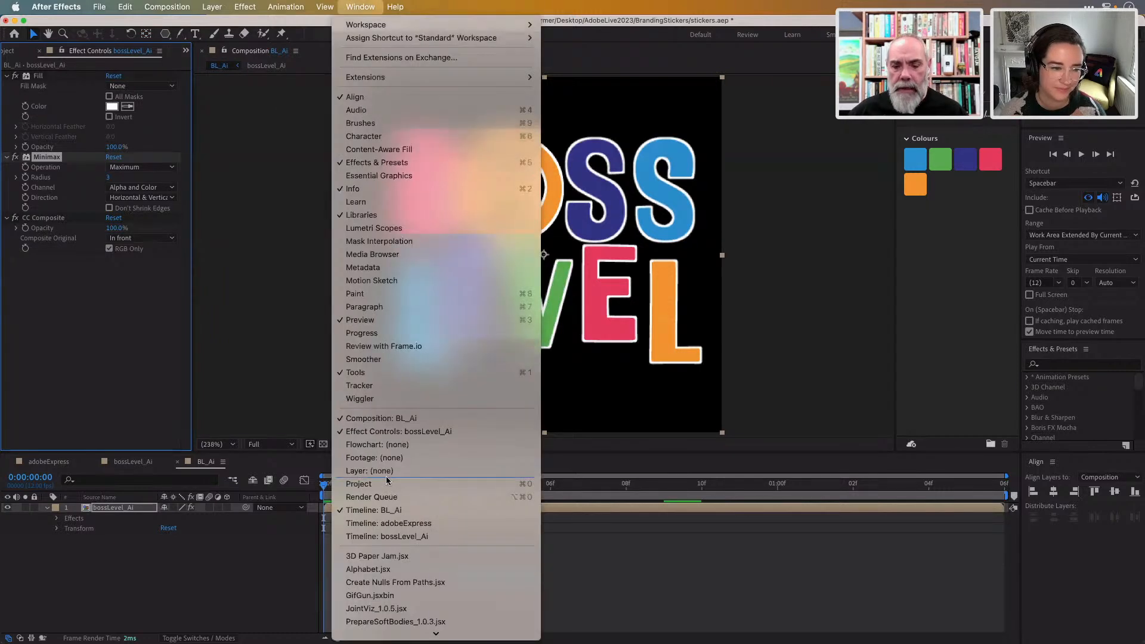
{"action": "left_click", "coordinate": [377, 595]}
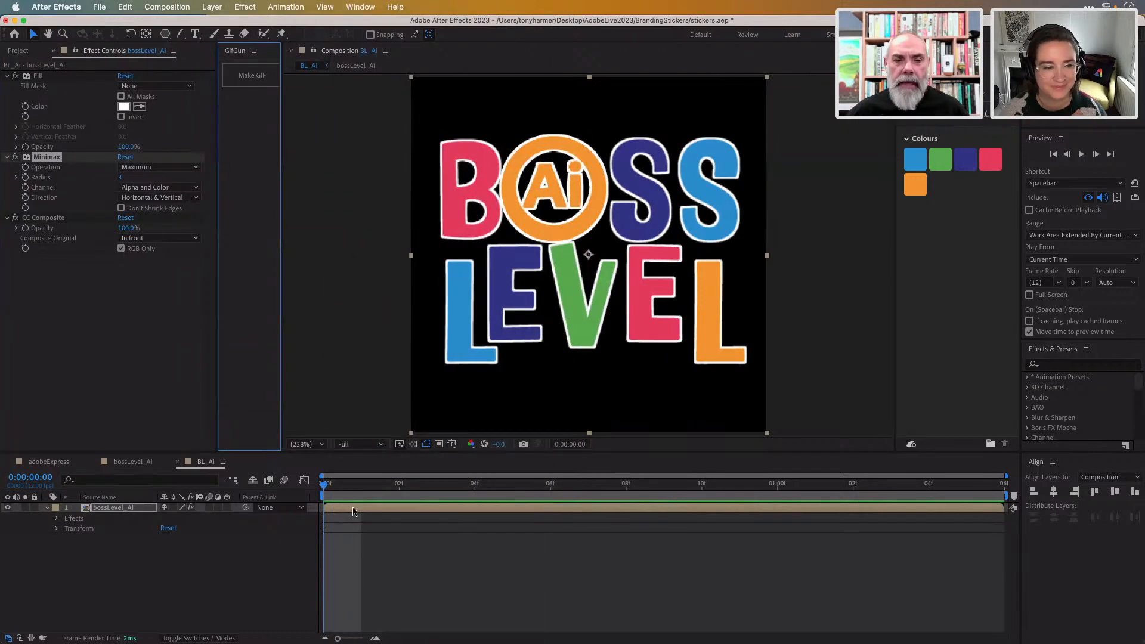
{"action": "left_click_drag", "start_coordinate": [282, 298], "coordinate": [319, 303]}
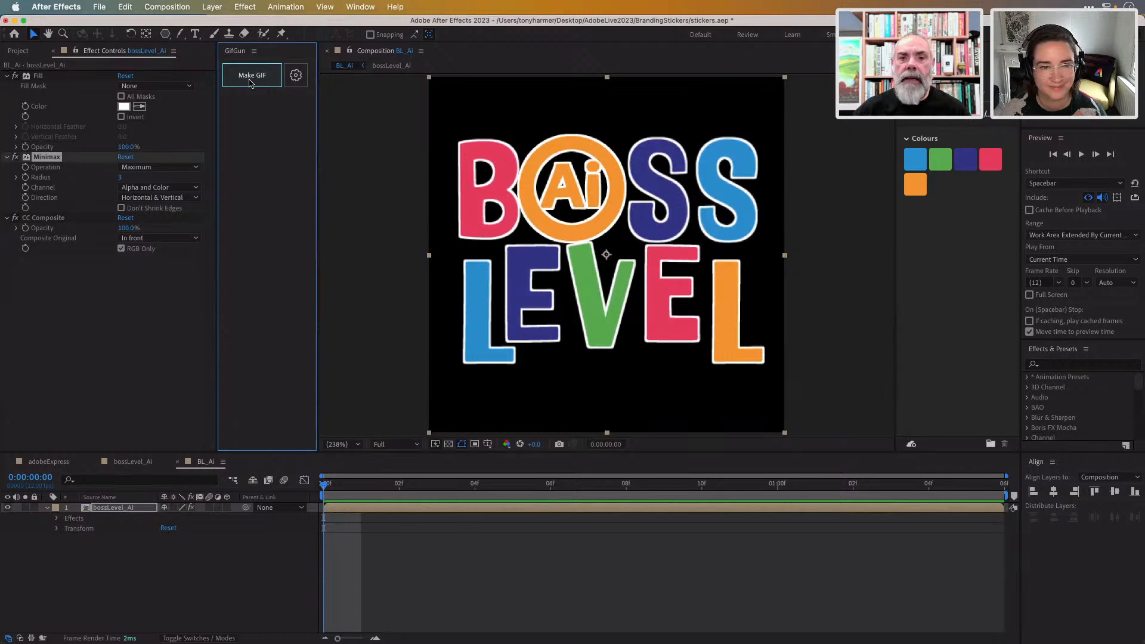
- Set GifGun's custom output folder to Thursday and make a GIF from the BL_Ai composition
{"action": "left_click", "coordinate": [295, 75]}
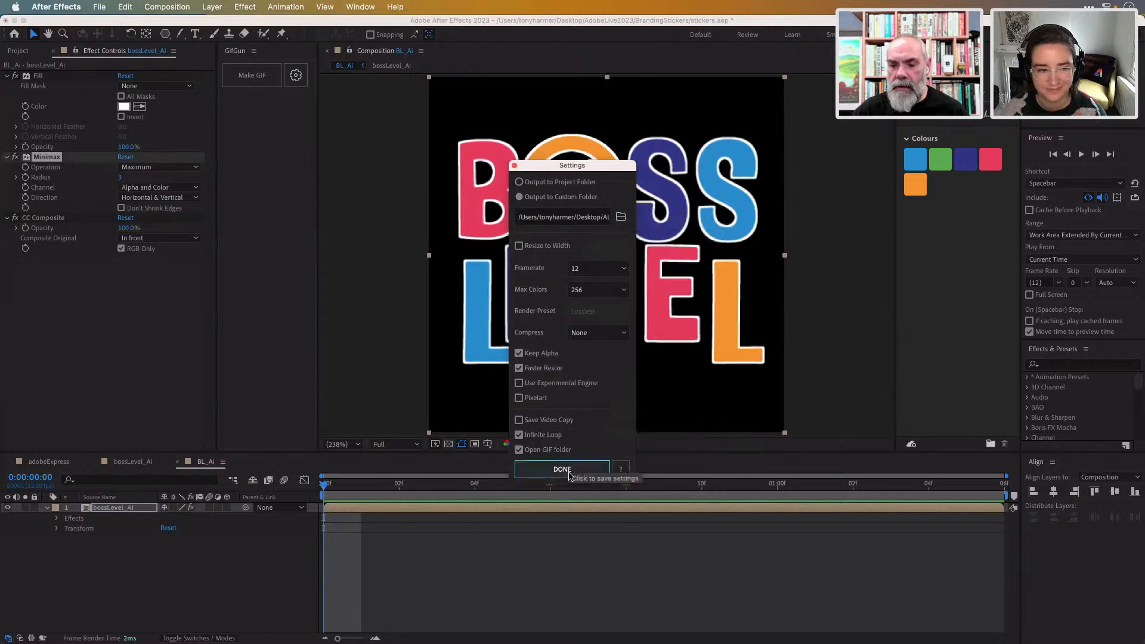
{"action": "left_click", "coordinate": [620, 218]}
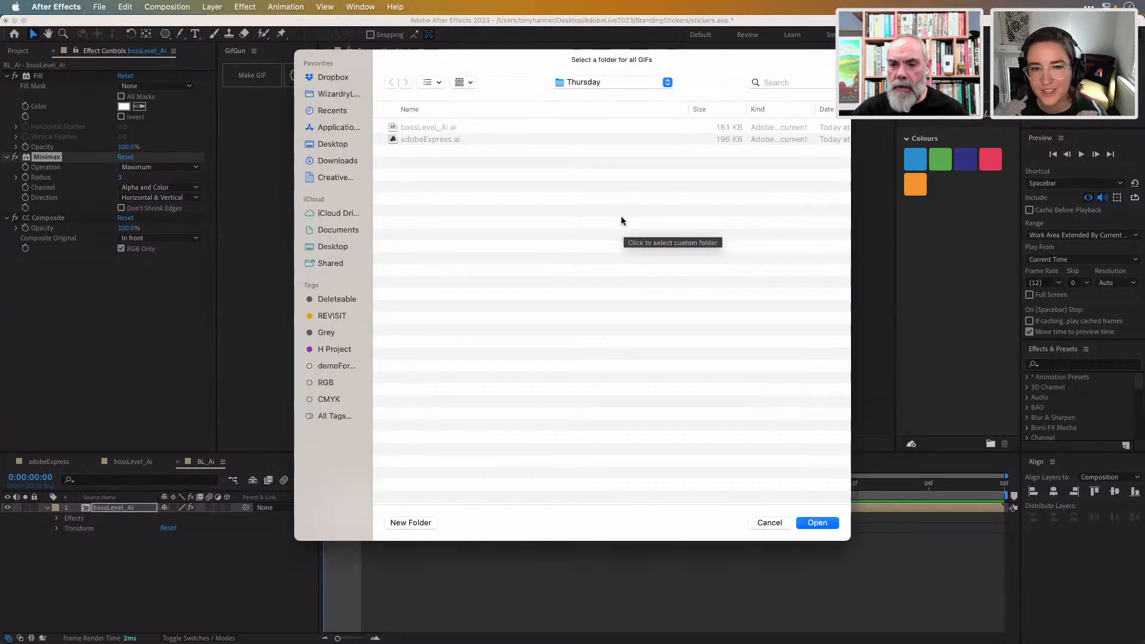
{"action": "left_click", "coordinate": [820, 524]}
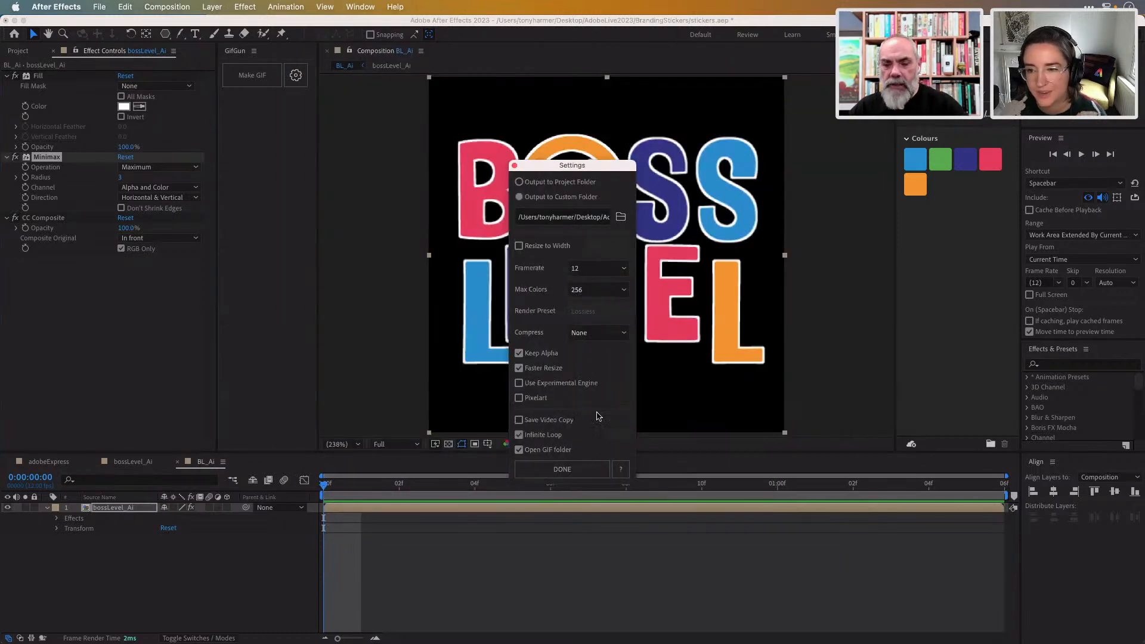
{"action": "left_click", "coordinate": [582, 469]}
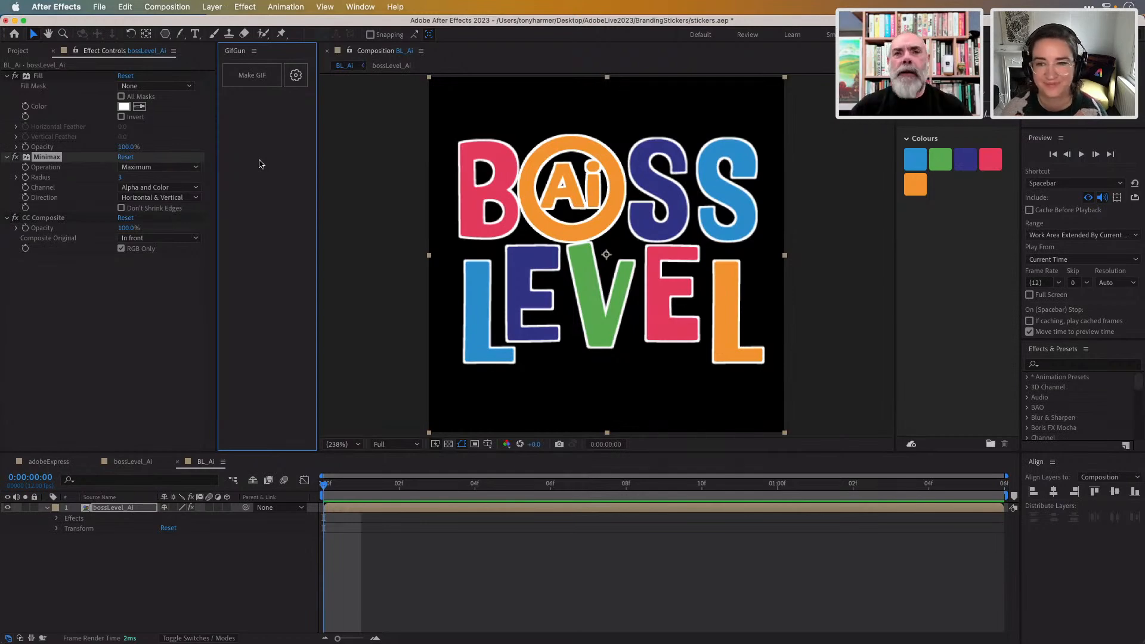
{"action": "left_click", "coordinate": [251, 78]}
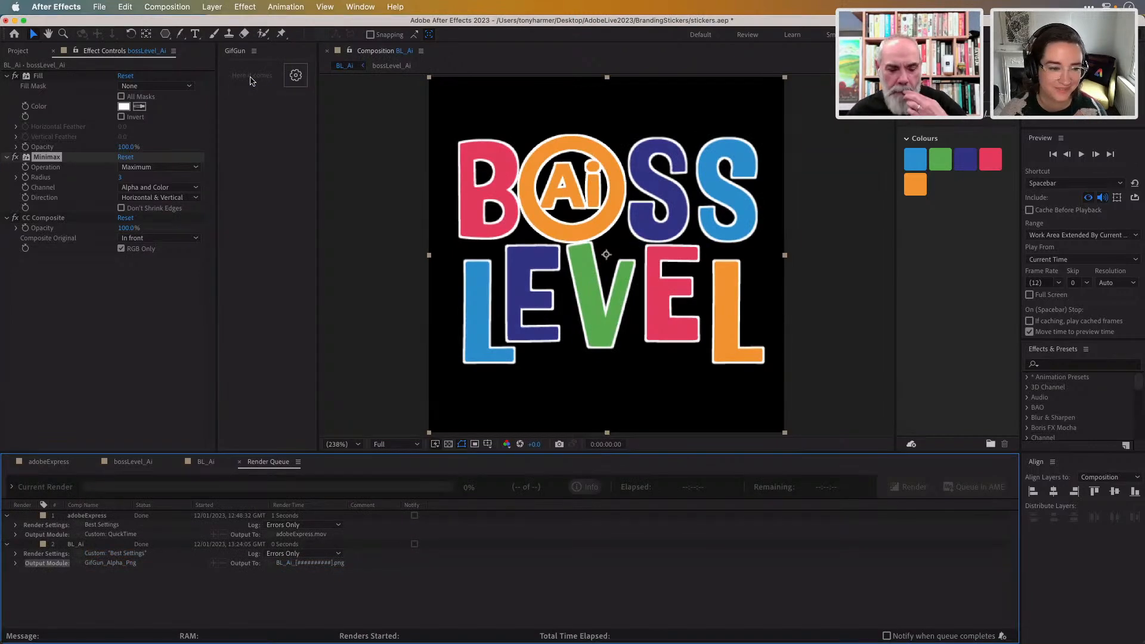
- Switch to Finder and preview BL_Ai.gif in the Thursday folder
{"action": "key", "text": "super+Tab"}
{"action": "key", "text": "super+Tab"}
{"action": "key", "text": "super+Tab"}
{"action": "key", "text": "super+Tab"}
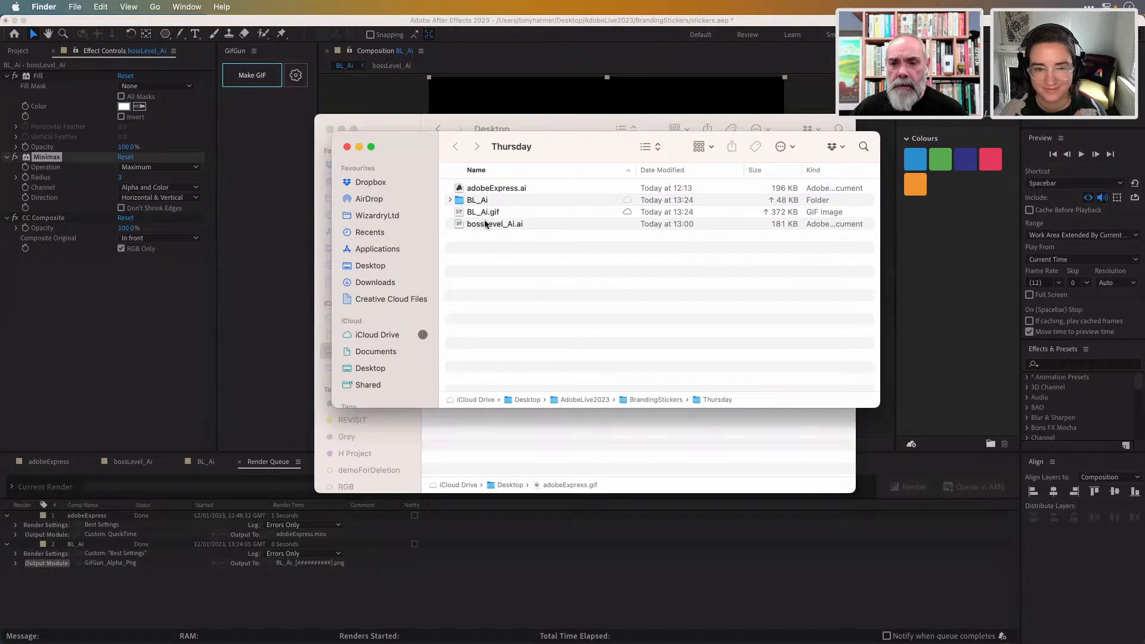
{"action": "left_click", "coordinate": [483, 212]}
{"action": "key", "text": "space"}
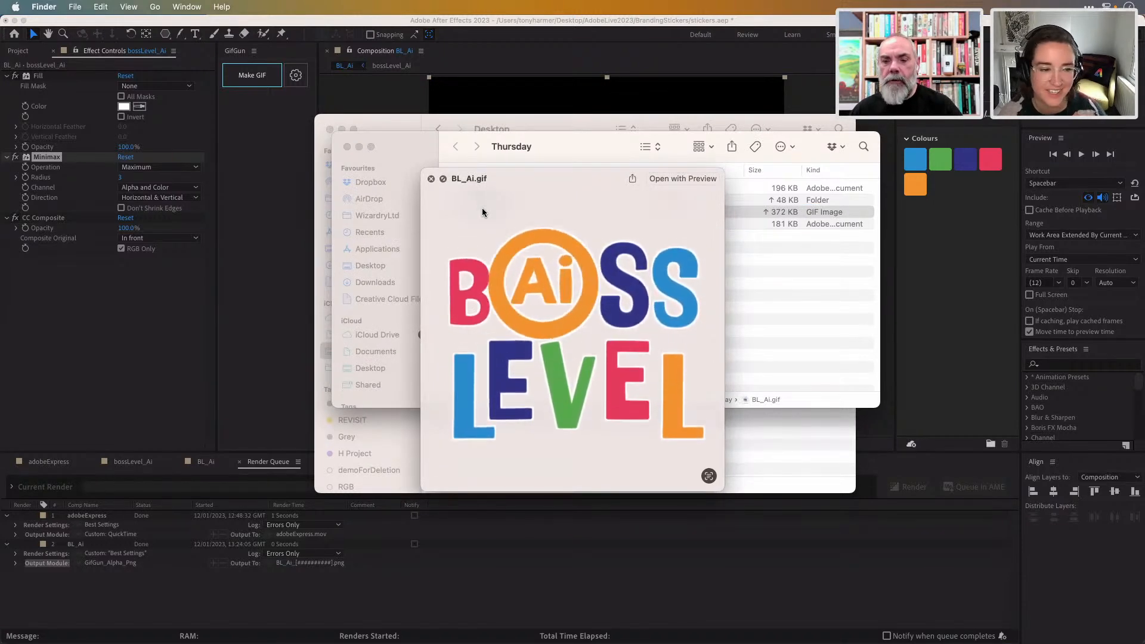
{"action": "key", "text": "space"}
- Return to After Effects and close the GifGun panel
{"action": "left_click", "coordinate": [248, 254]}
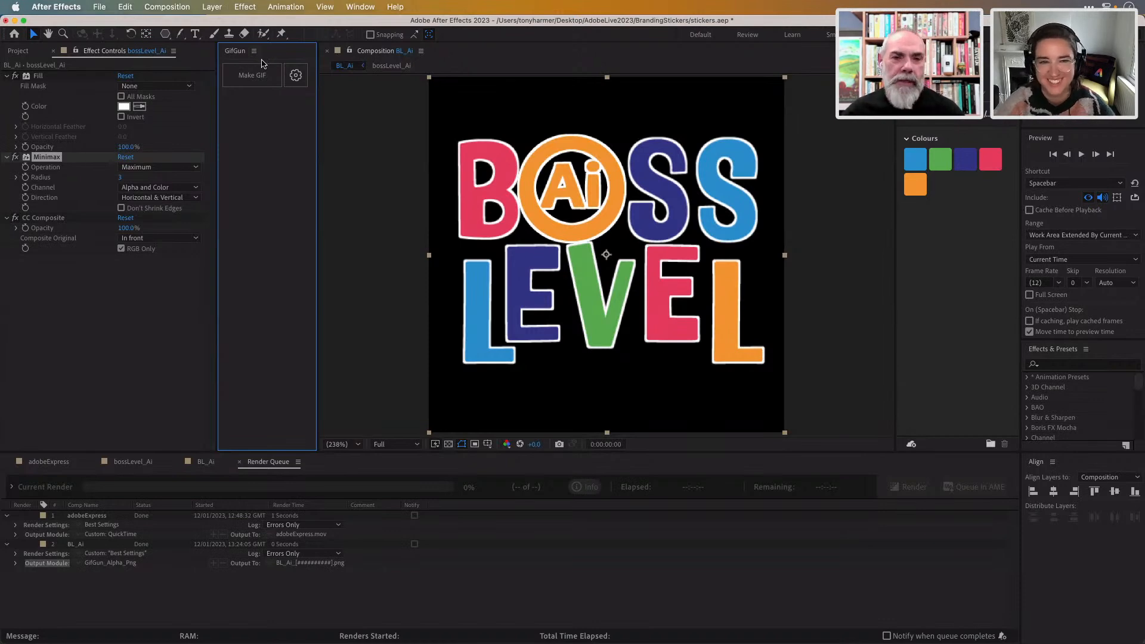
{"action": "left_click", "coordinate": [254, 52]}
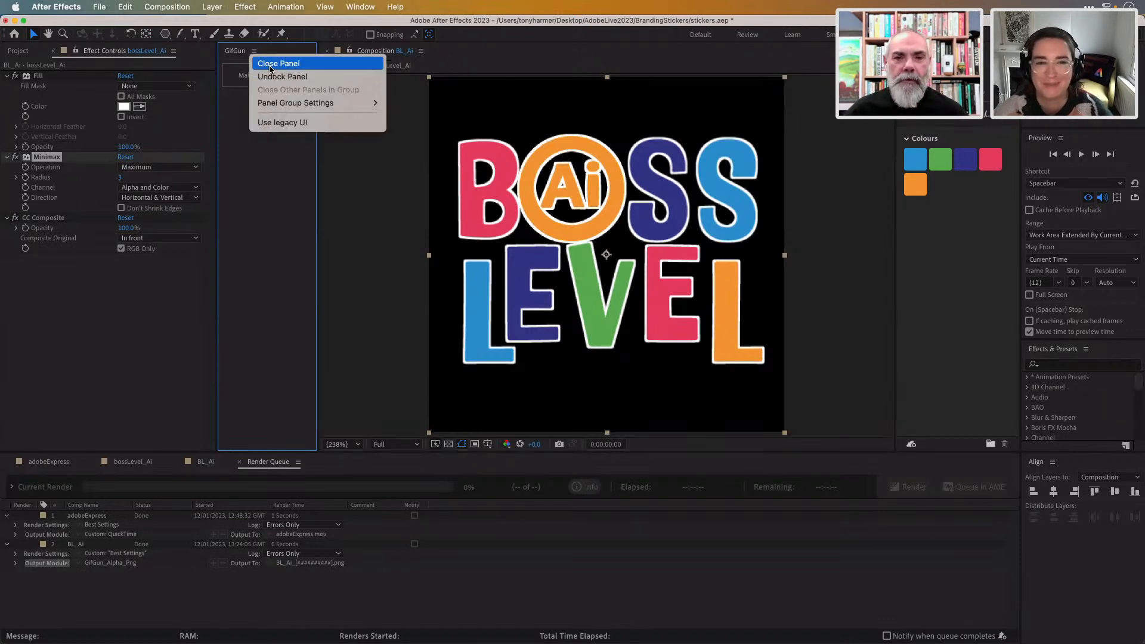
{"action": "left_click", "coordinate": [275, 63]}
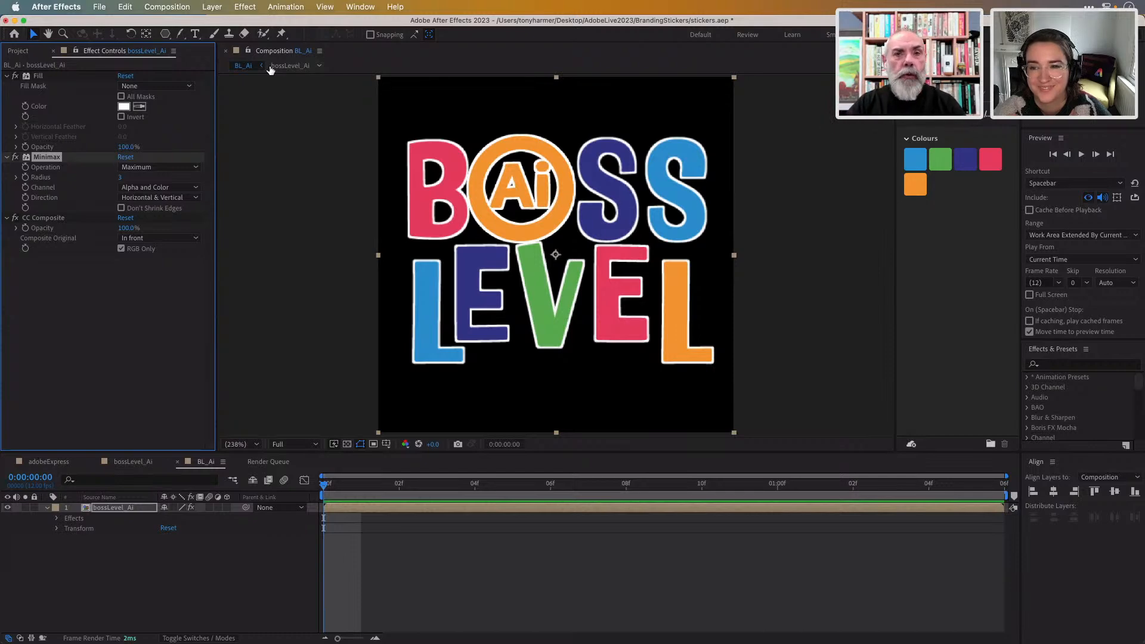
- Switch to Illustrator and look through the open documents to the one holding all the BOSS LEVEL lettering variants
{"action": "key", "text": "super+Tab"}
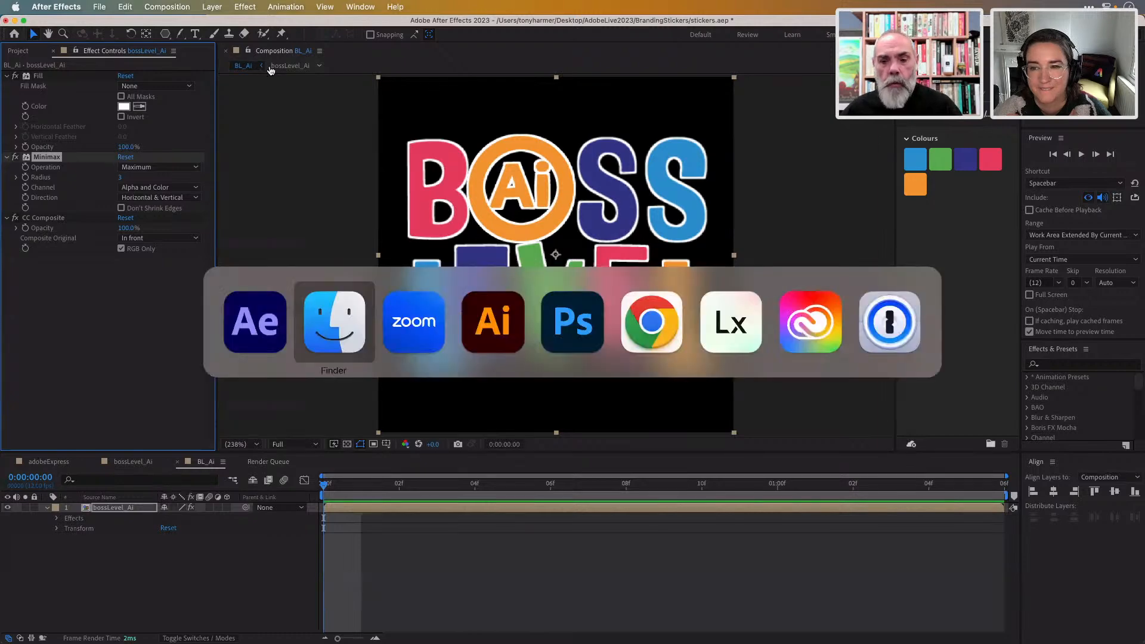
{"action": "key", "text": "super+Tab"}
{"action": "key", "text": "super+Tab"}
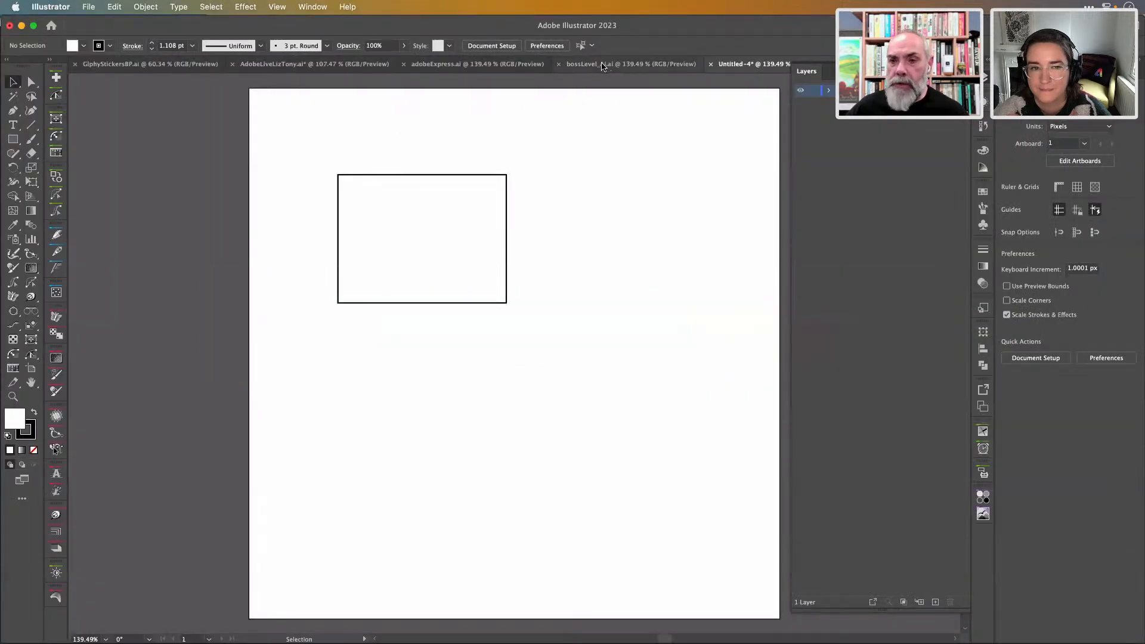
{"action": "left_click", "coordinate": [601, 65]}
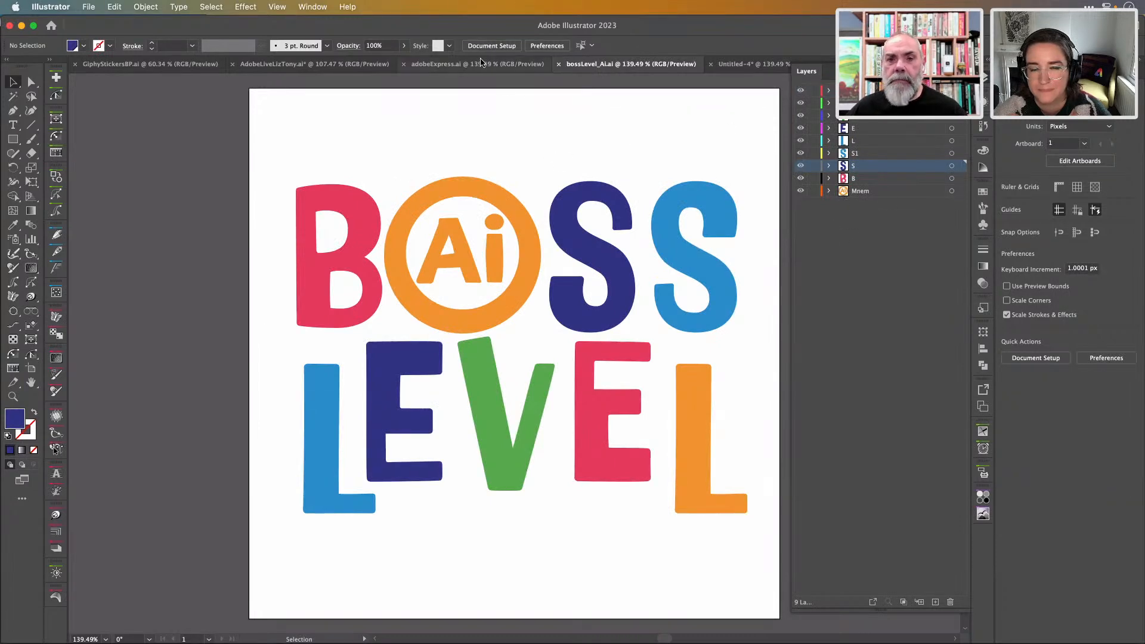
{"action": "left_click", "coordinate": [481, 63]}
{"action": "left_click", "coordinate": [344, 63]}
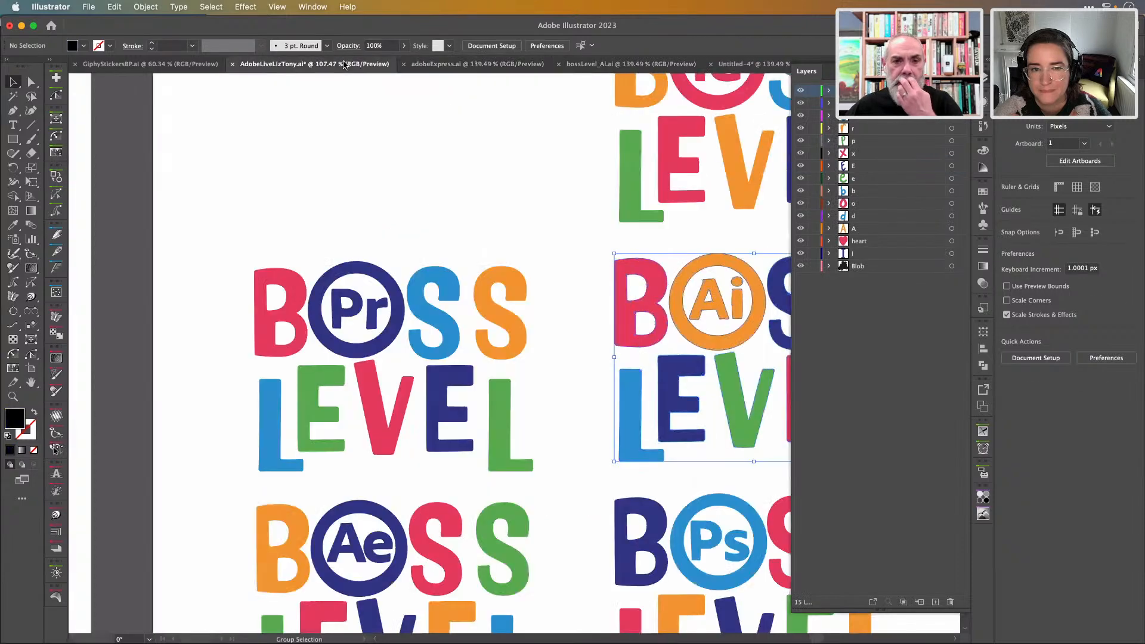
- Examine the Pr, Ae, Ps and Id mnemonic circles in the BOSS LEVEL lettering variants
{"action": "left_click", "coordinate": [397, 293]}
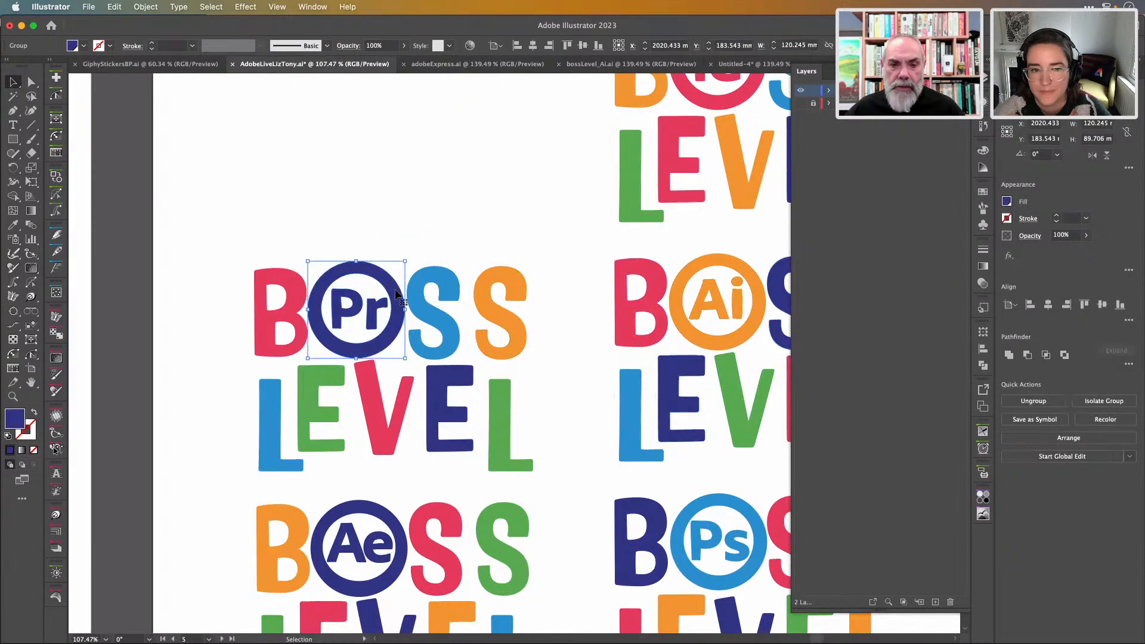
{"action": "left_click", "coordinate": [388, 514]}
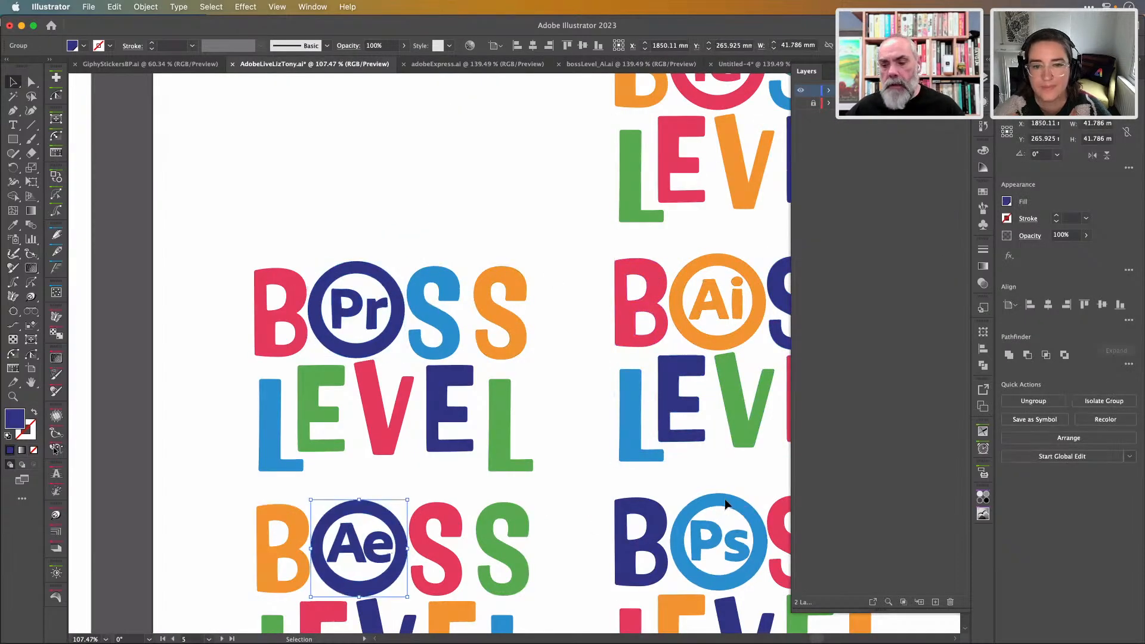
{"action": "left_click", "coordinate": [726, 503]}
{"action": "scroll", "coordinate": [663, 372], "scroll_direction": "down", "scroll_amount": 3}
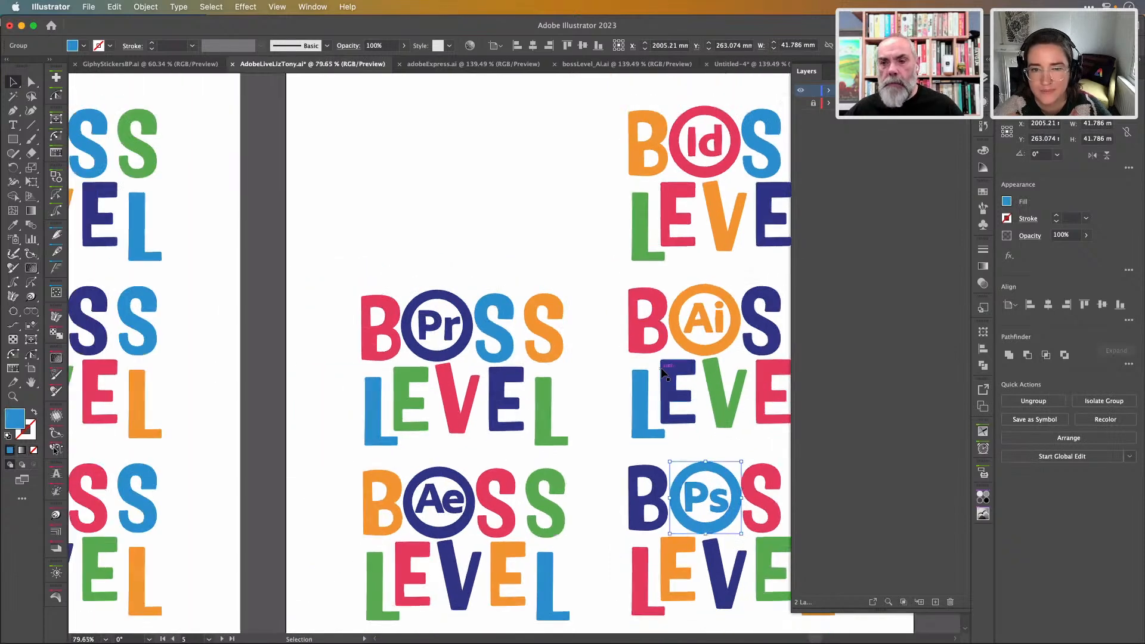
{"action": "scroll", "coordinate": [663, 373], "scroll_direction": "right", "scroll_amount": 4}
{"action": "scroll", "coordinate": [663, 373], "scroll_direction": "down", "scroll_amount": 2}
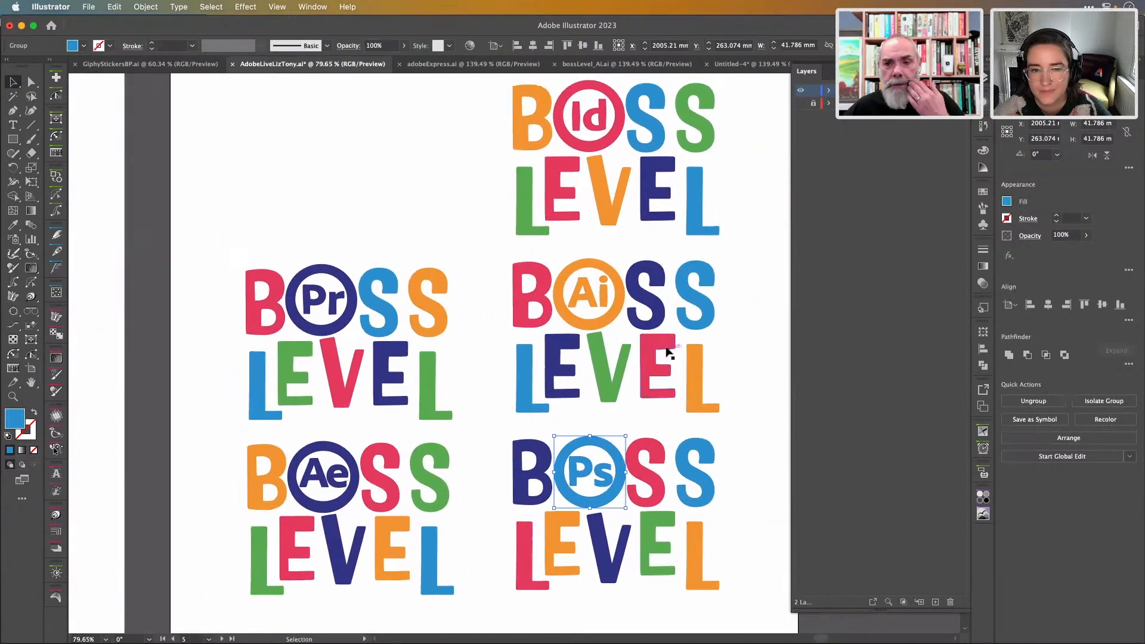
{"action": "scroll", "coordinate": [667, 349], "scroll_direction": "up", "scroll_amount": 1}
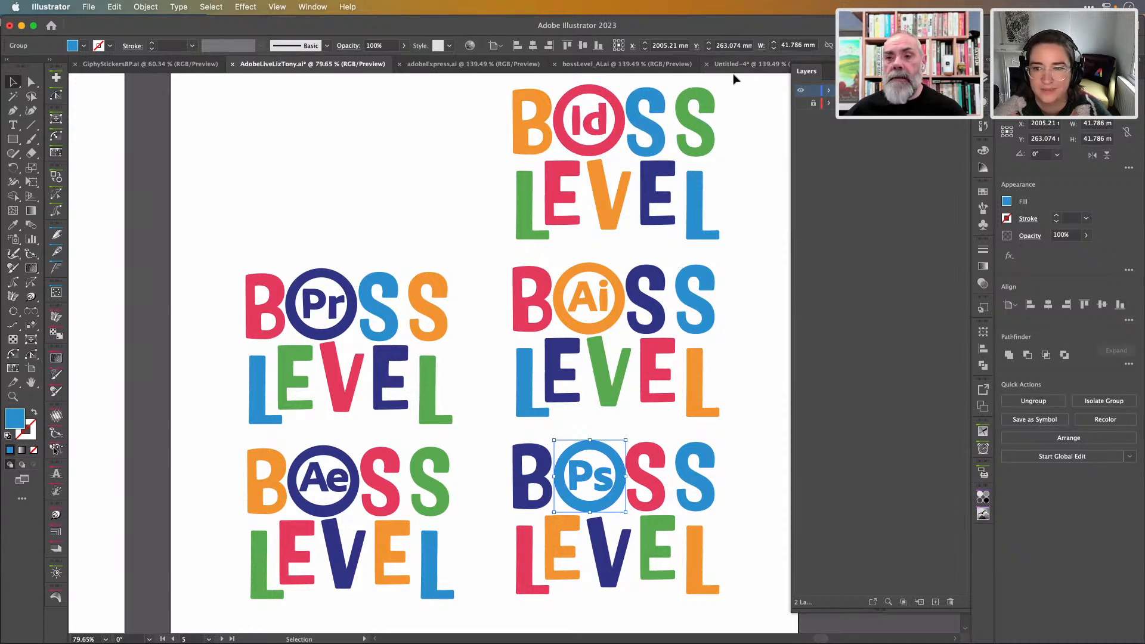
{"action": "left_click", "coordinate": [619, 136]}
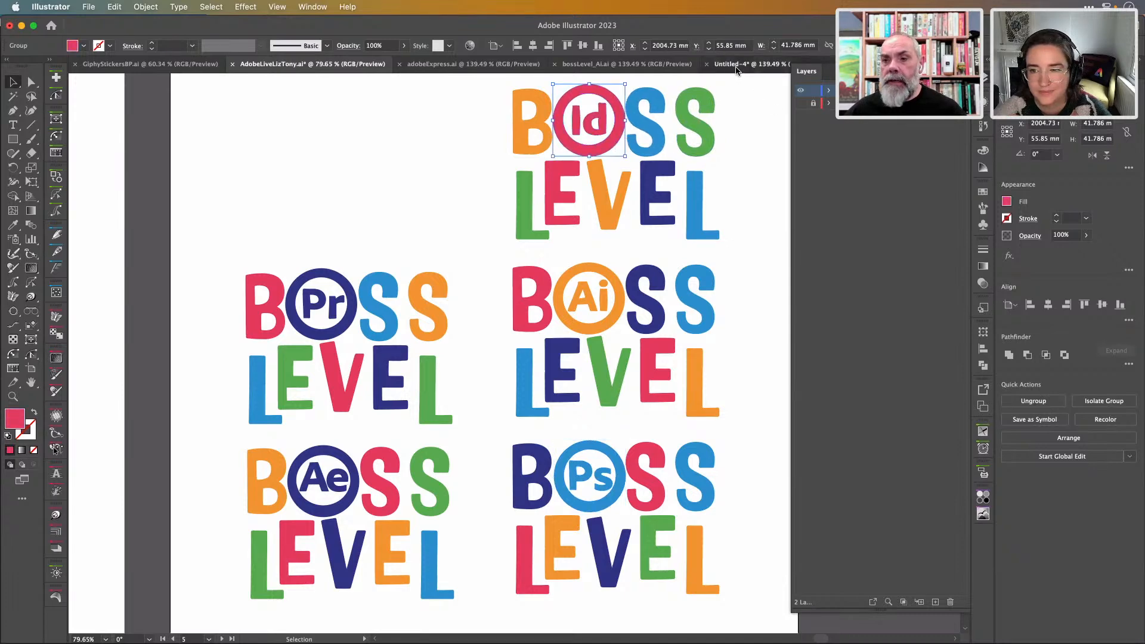
- Close the Untitled-4 document without saving and select the Mnem layer in bossLevel_Ai.ai
{"action": "left_click", "coordinate": [738, 65]}
{"action": "left_click", "coordinate": [669, 66]}
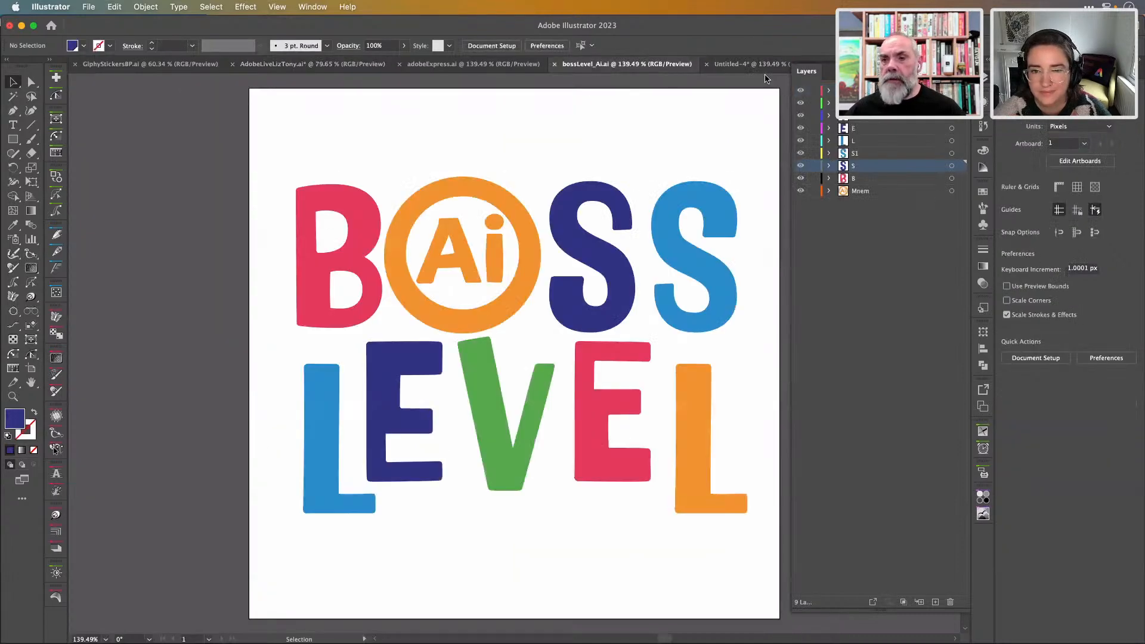
{"action": "left_click", "coordinate": [707, 64]}
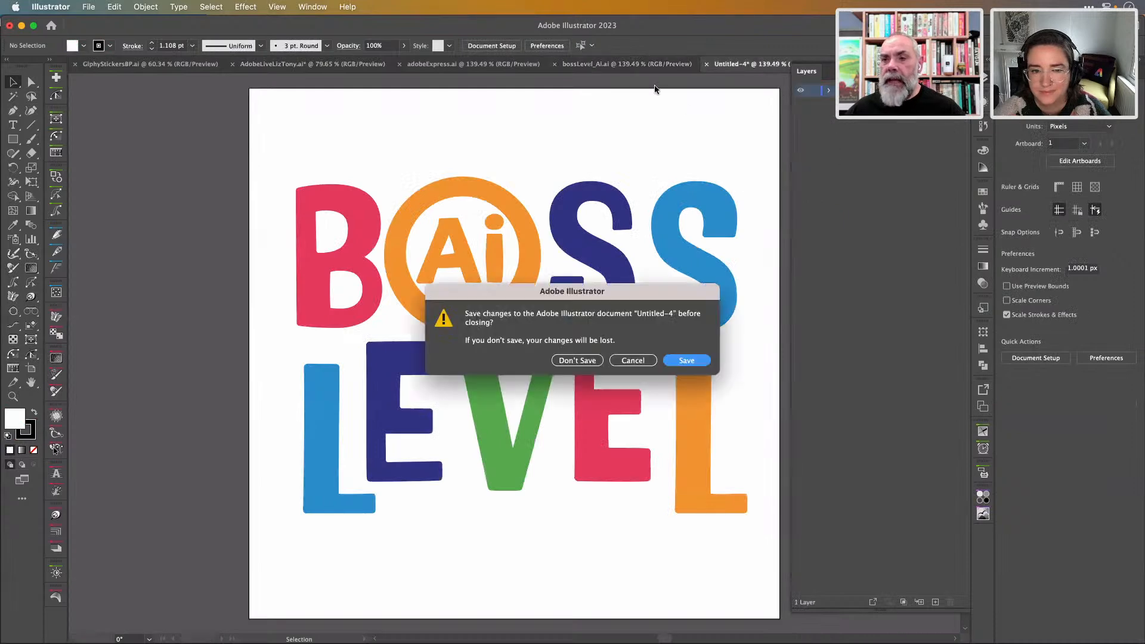
{"action": "left_click", "coordinate": [593, 360]}
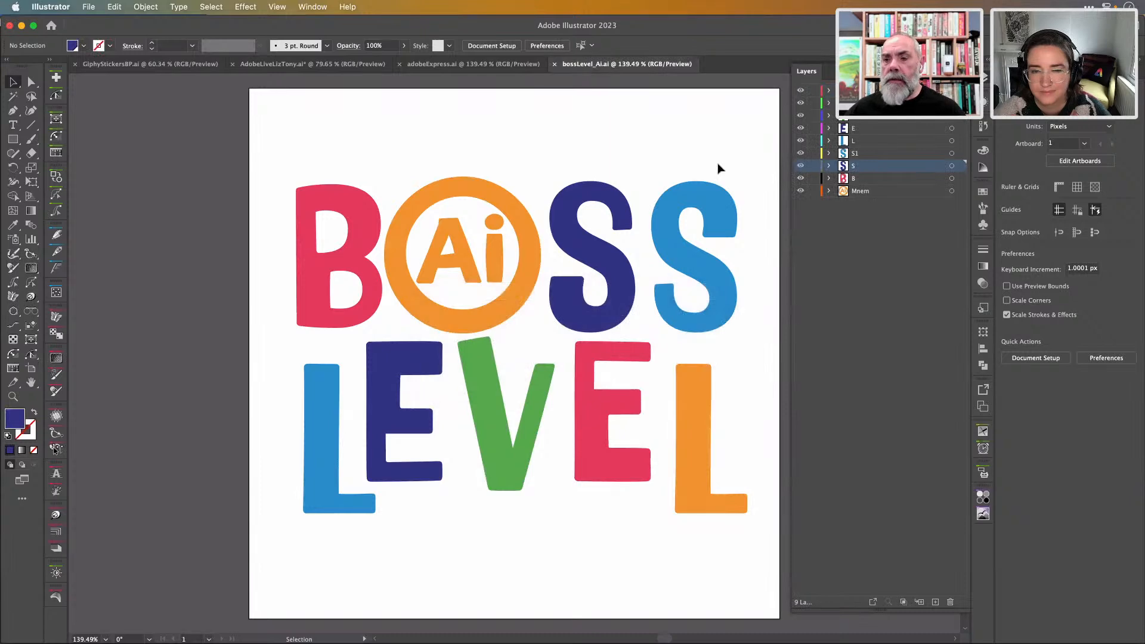
{"action": "left_click", "coordinate": [867, 192]}
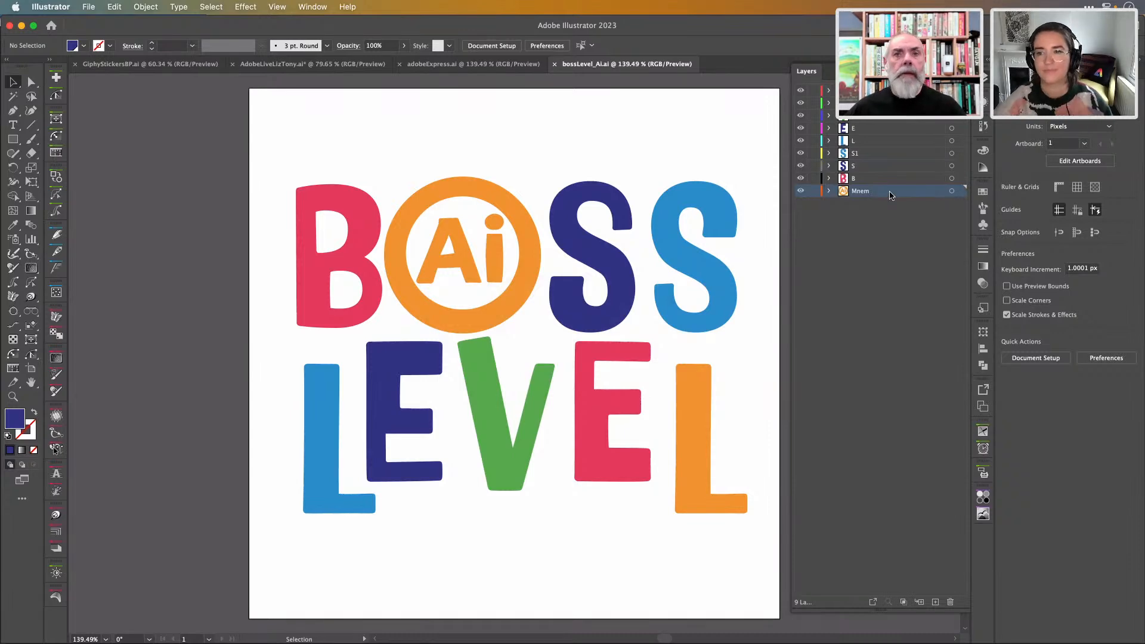
- Switch to After Effects and create shapes from the vector layers L1 through S in the bossLevel_Ai composition
{"action": "key", "text": "super+Tab"}
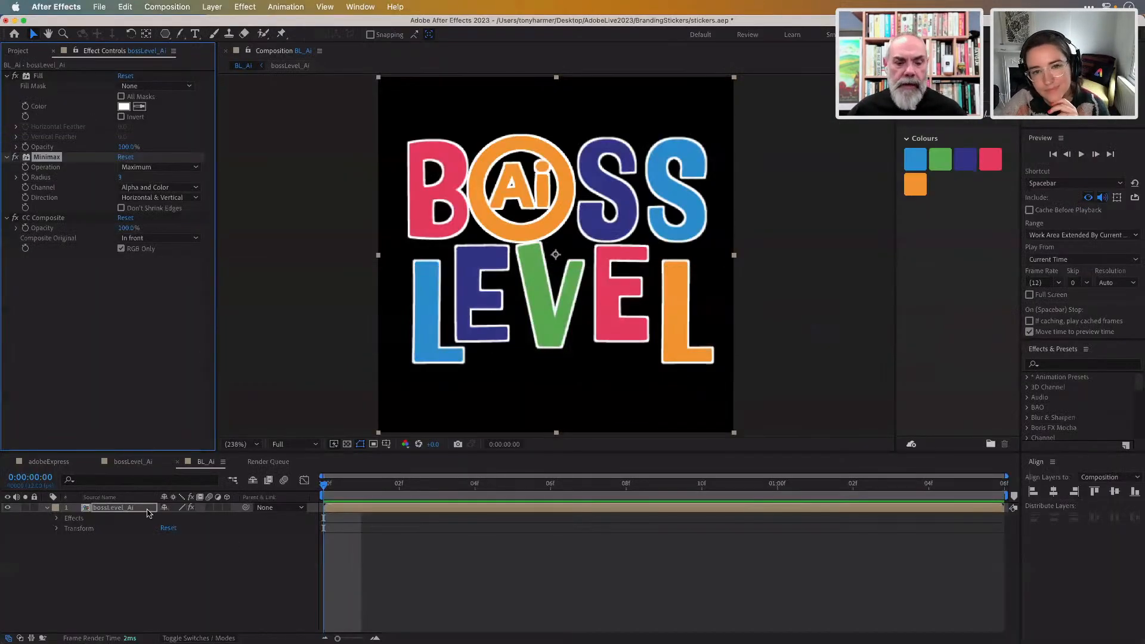
{"action": "left_click", "coordinate": [133, 463]}
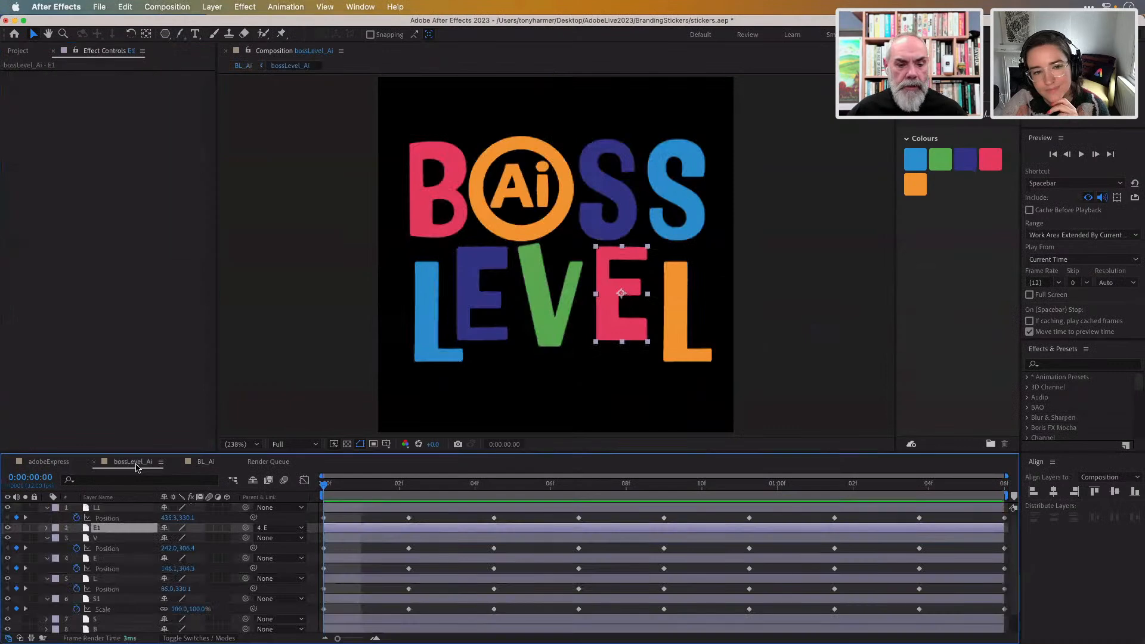
{"action": "left_click", "coordinate": [467, 510]}
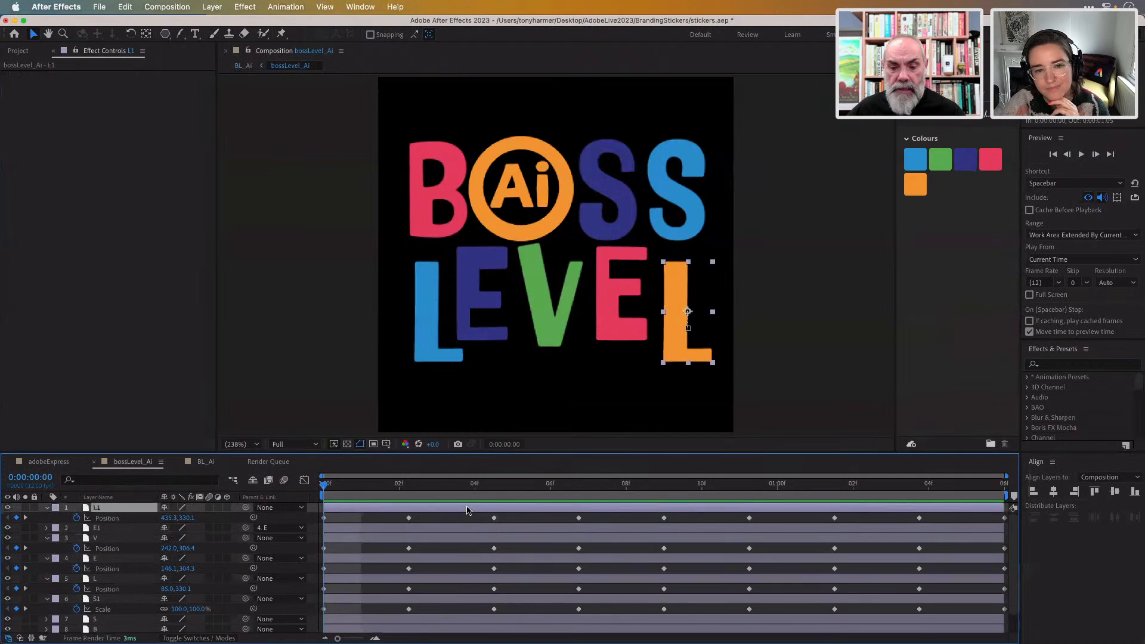
{"action": "left_click", "coordinate": [469, 620], "text": "shift"}
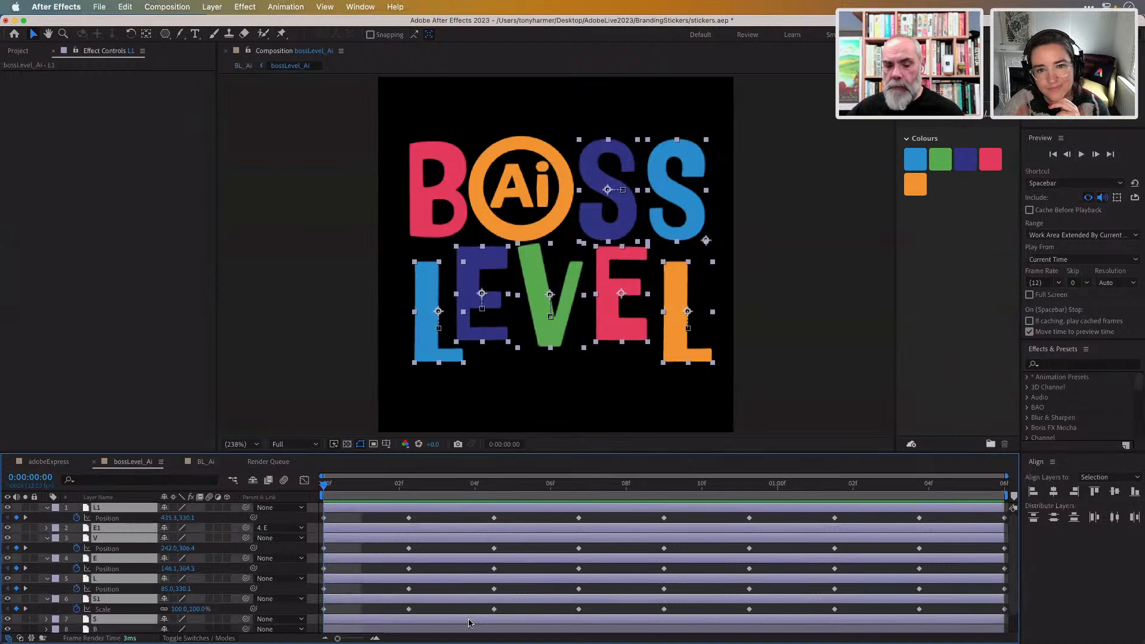
{"action": "right_click", "coordinate": [468, 623]}
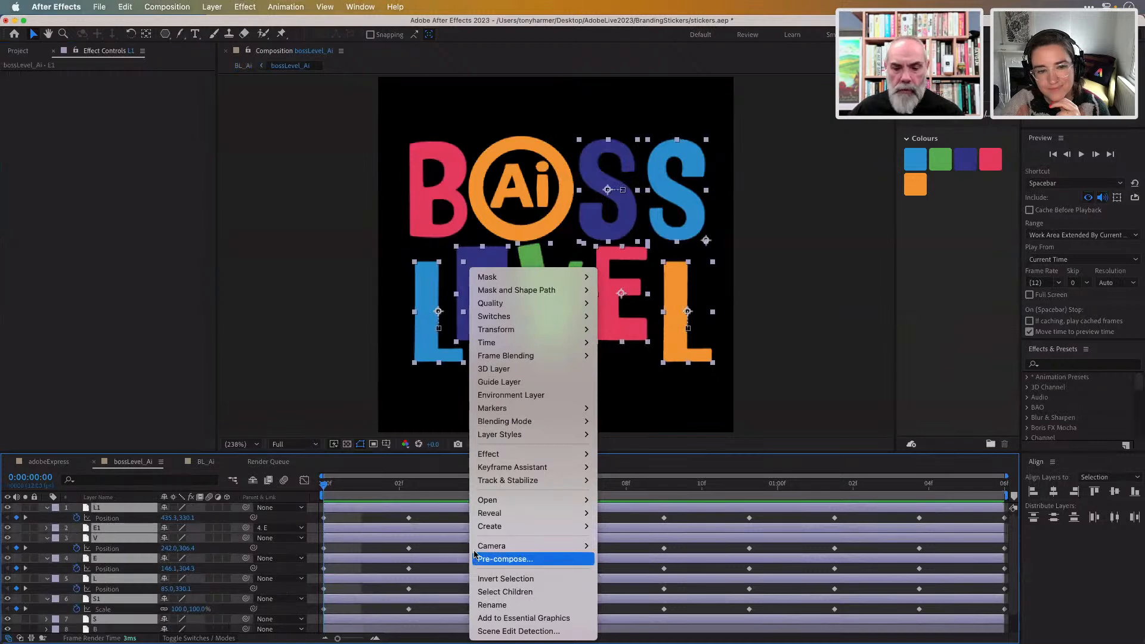
{"action": "mouse_move", "coordinate": [533, 529]}
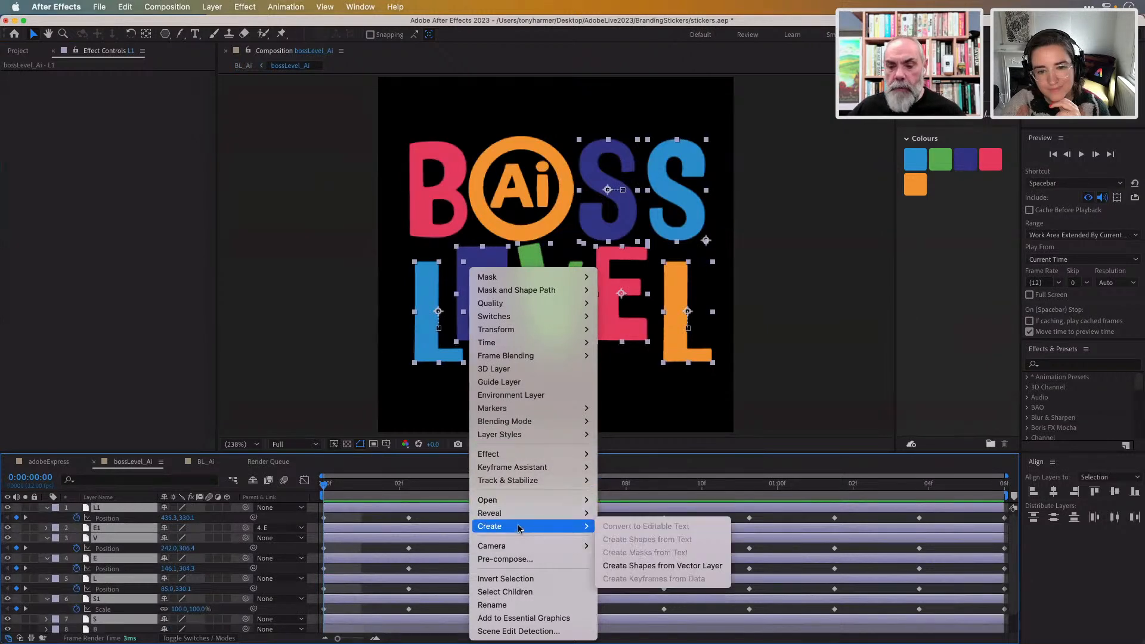
{"action": "left_click", "coordinate": [644, 565]}
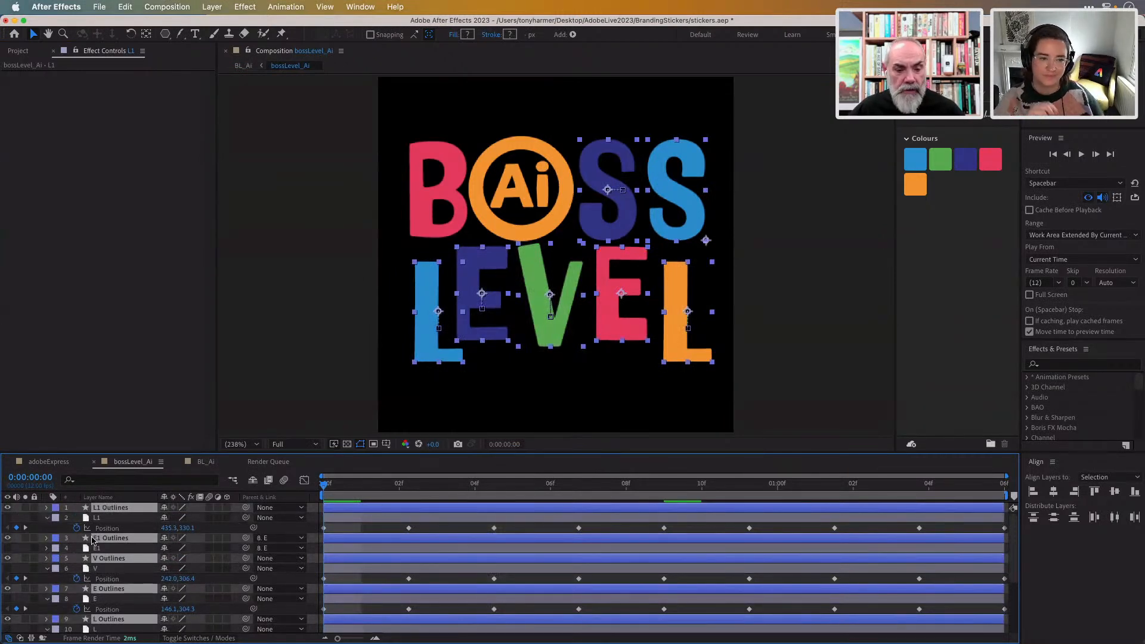
- Look over the new outline layers and expand L1 Outlines down to the path and fill properties of Group 1
{"action": "scroll", "coordinate": [92, 540], "scroll_direction": "down", "scroll_amount": 4}
{"action": "scroll", "coordinate": [35, 536], "scroll_direction": "up", "scroll_amount": 4}
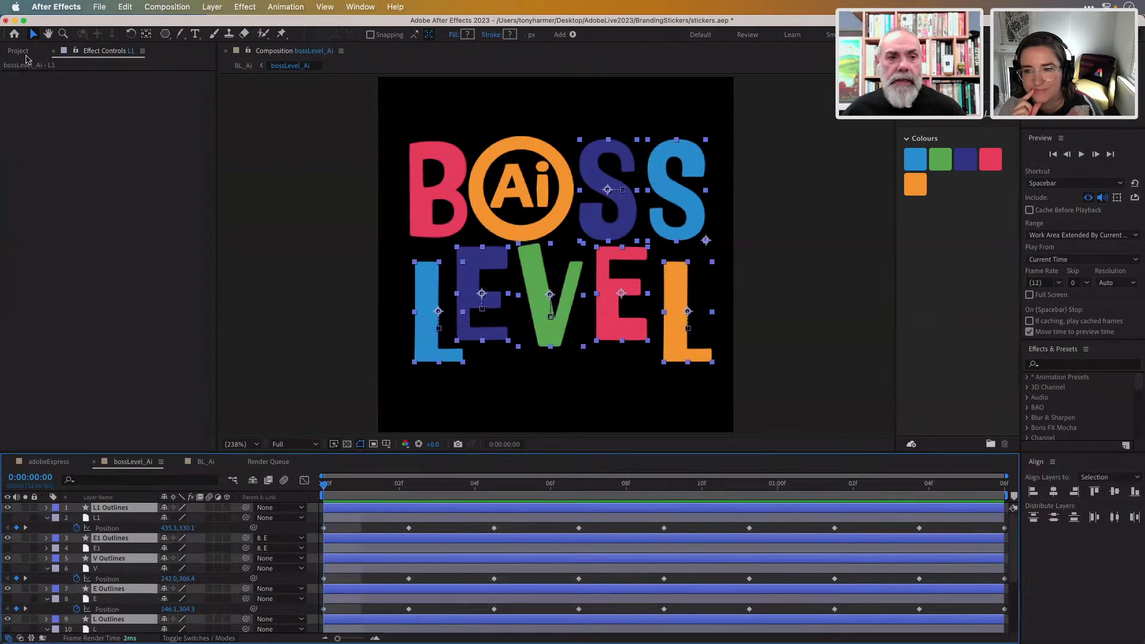
{"action": "left_click", "coordinate": [47, 508]}
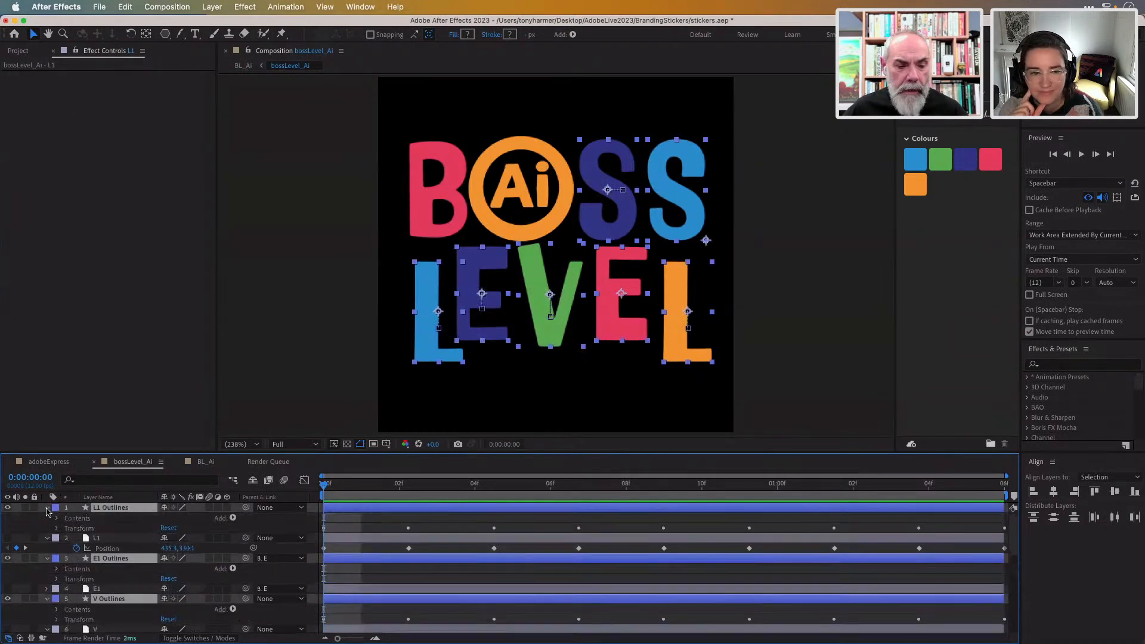
{"action": "left_click", "coordinate": [57, 519]}
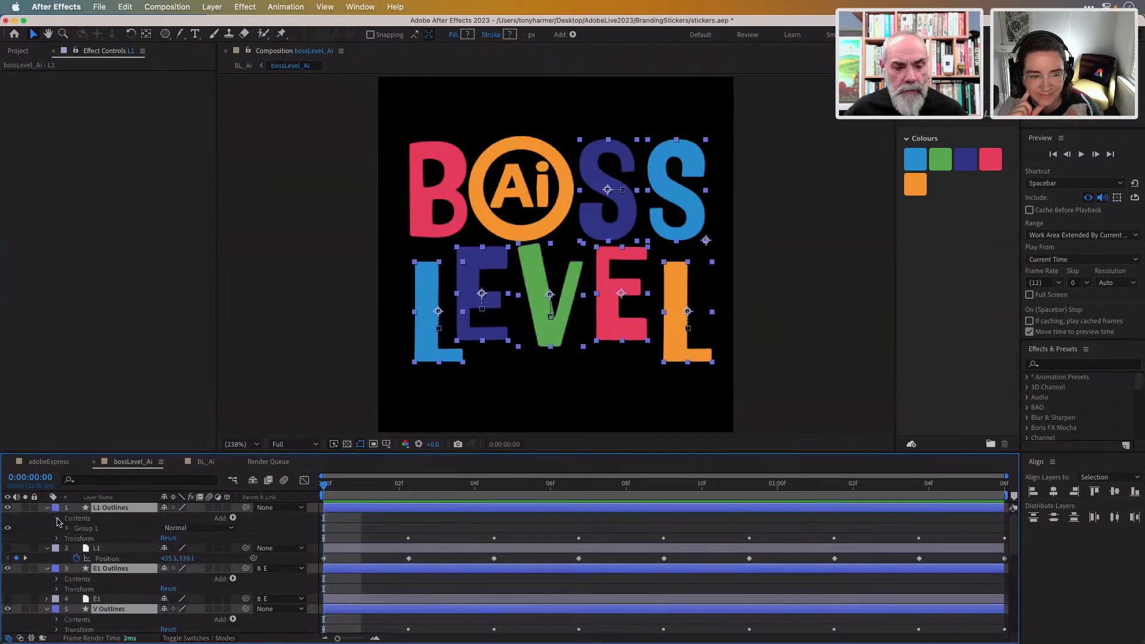
{"action": "left_click", "coordinate": [68, 529]}
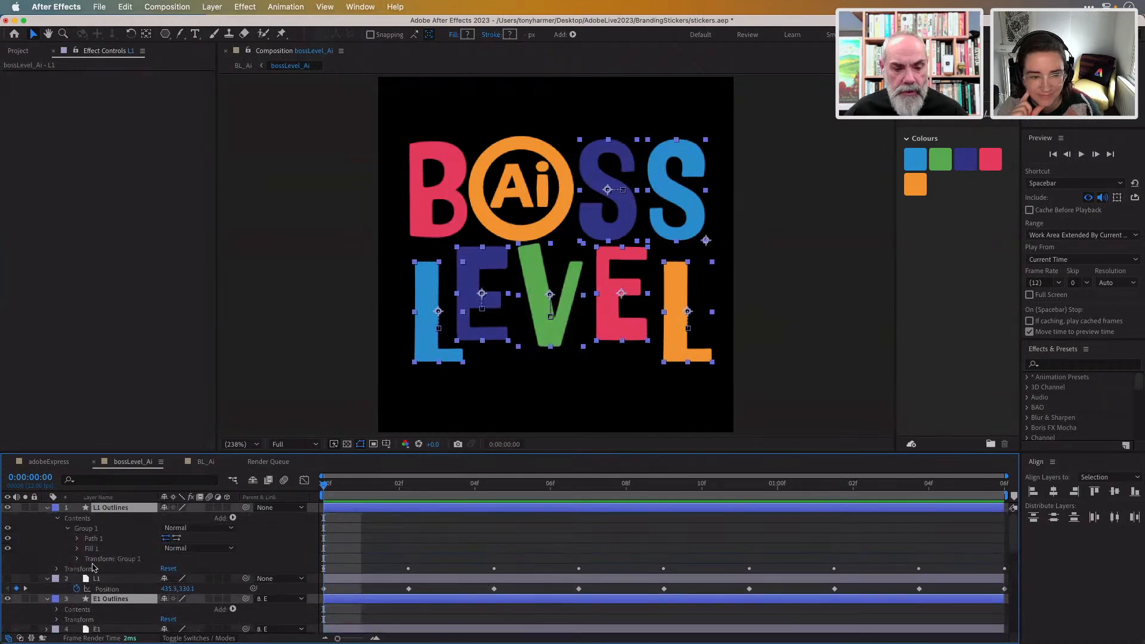
- Inspect the Fill 1 colour of Group 1 in L1 Outlines, keep it as it is, and collapse the layer's Contents
{"action": "left_click", "coordinate": [77, 550]}
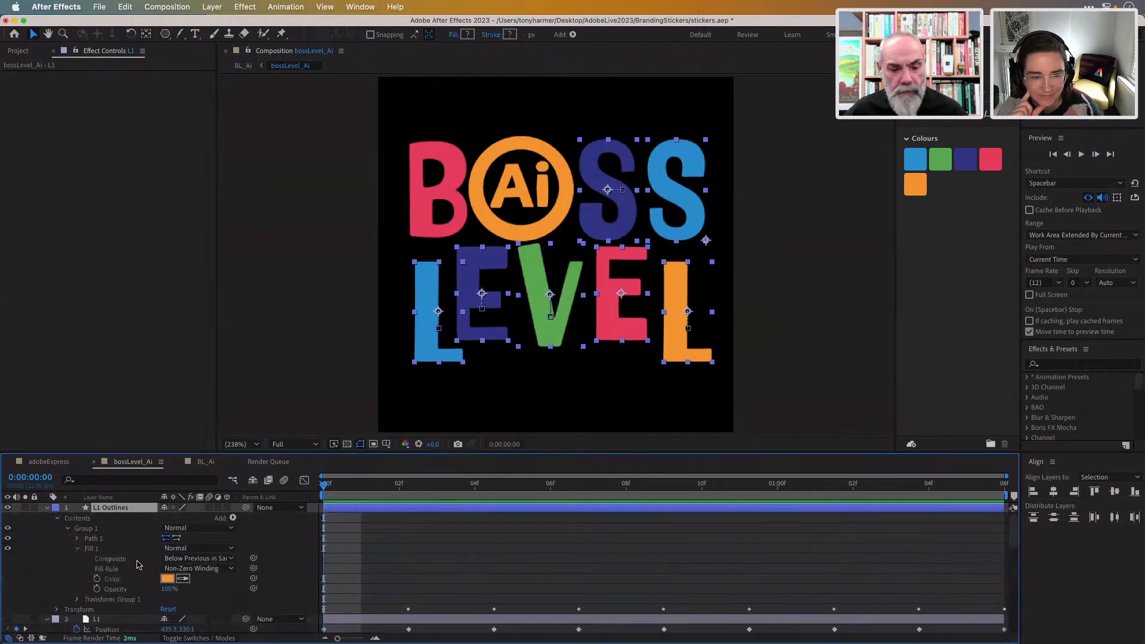
{"action": "left_click", "coordinate": [168, 578]}
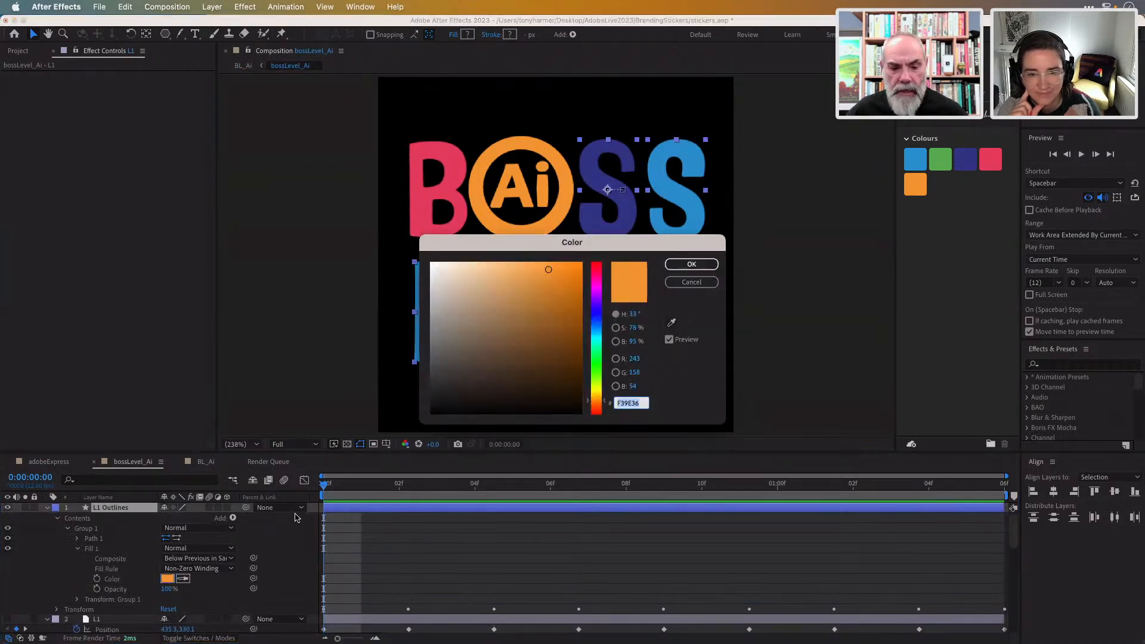
{"action": "left_click", "coordinate": [688, 267]}
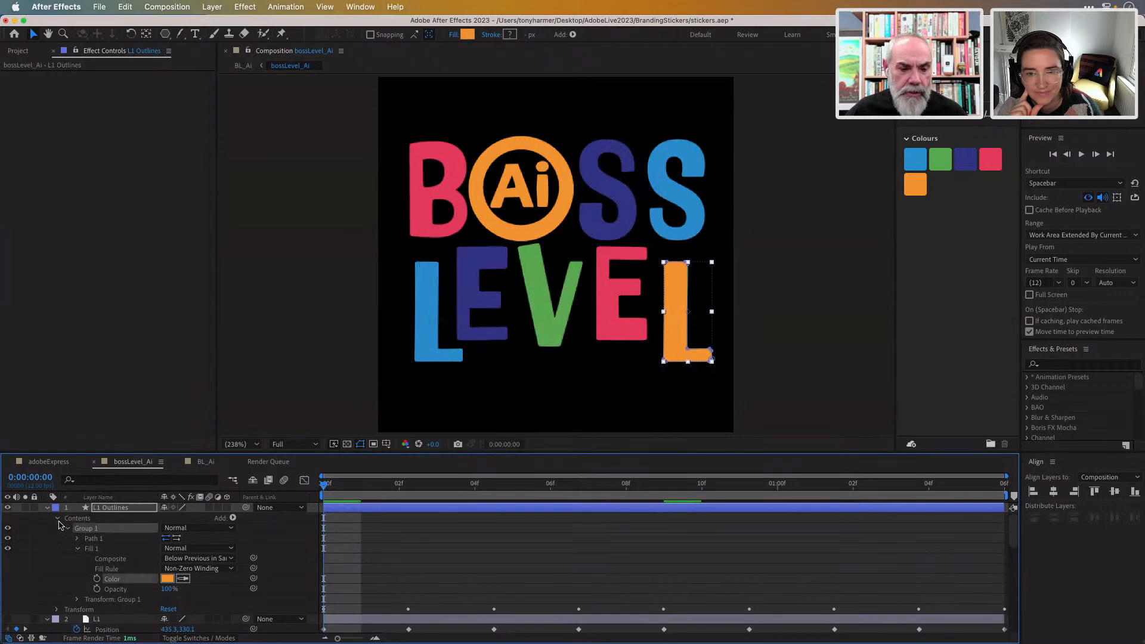
{"action": "left_click", "coordinate": [58, 518]}
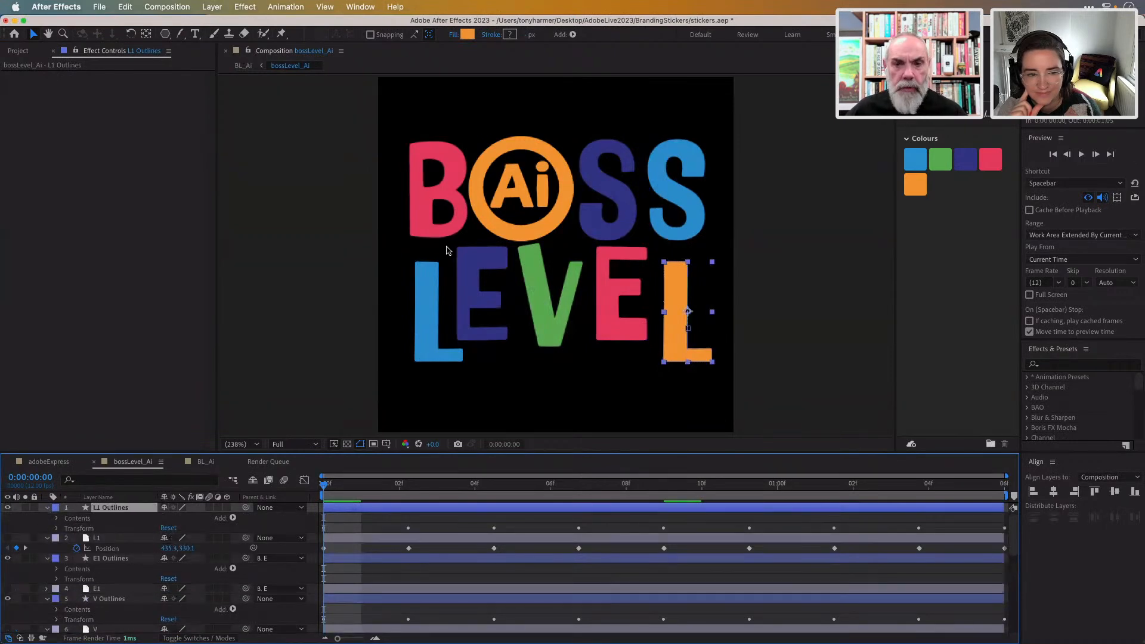
- Recolour the L1 Outlines shape's fill green by sampling the green swatch in the Colours library, and deselect the letter
{"action": "left_click", "coordinate": [466, 35]}
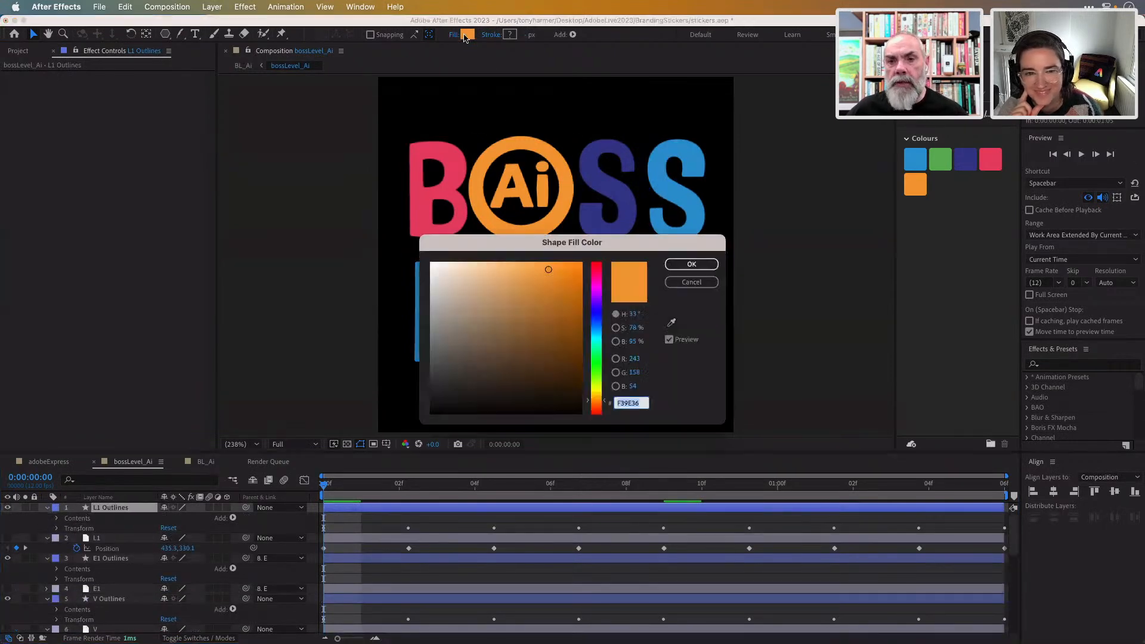
{"action": "left_click", "coordinate": [670, 323]}
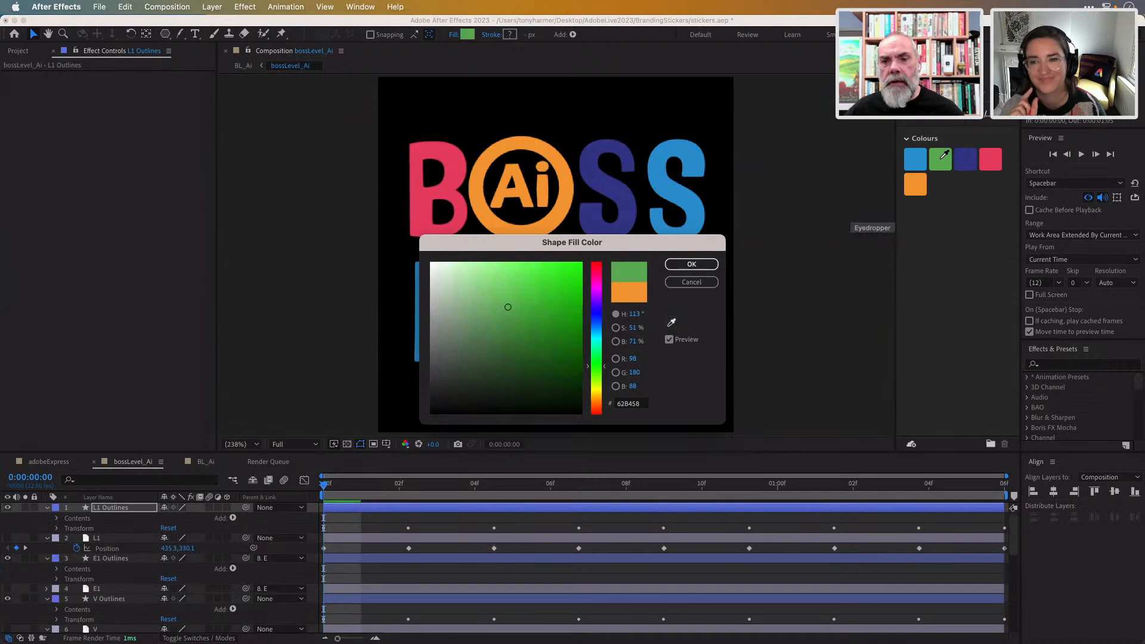
{"action": "left_click", "coordinate": [940, 158]}
{"action": "left_click", "coordinate": [697, 266]}
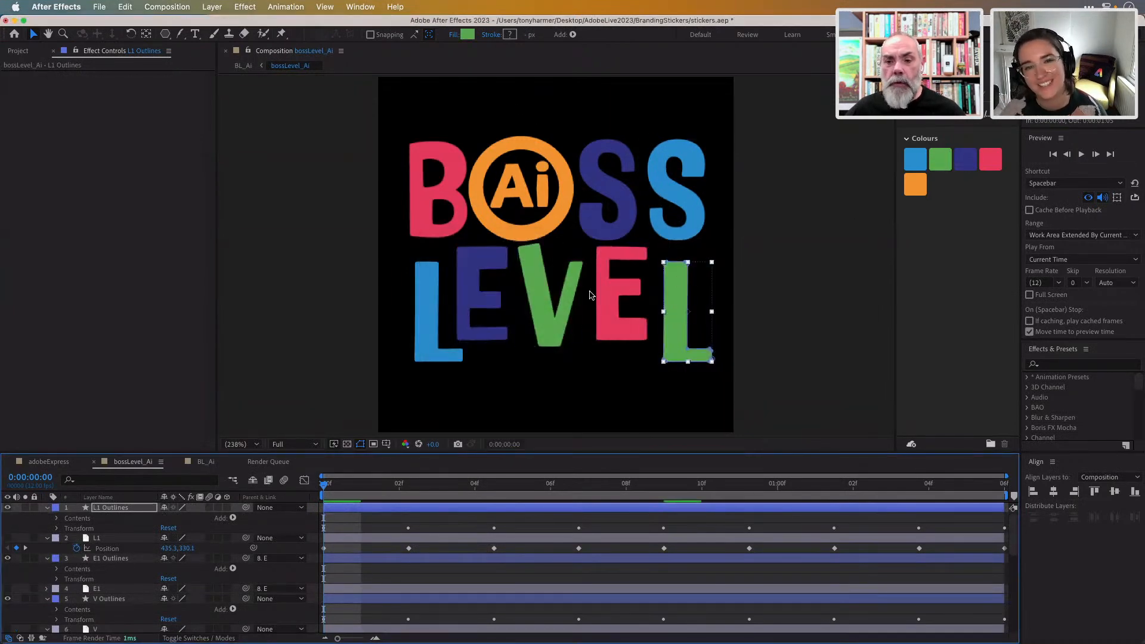
{"action": "left_click", "coordinate": [617, 291]}
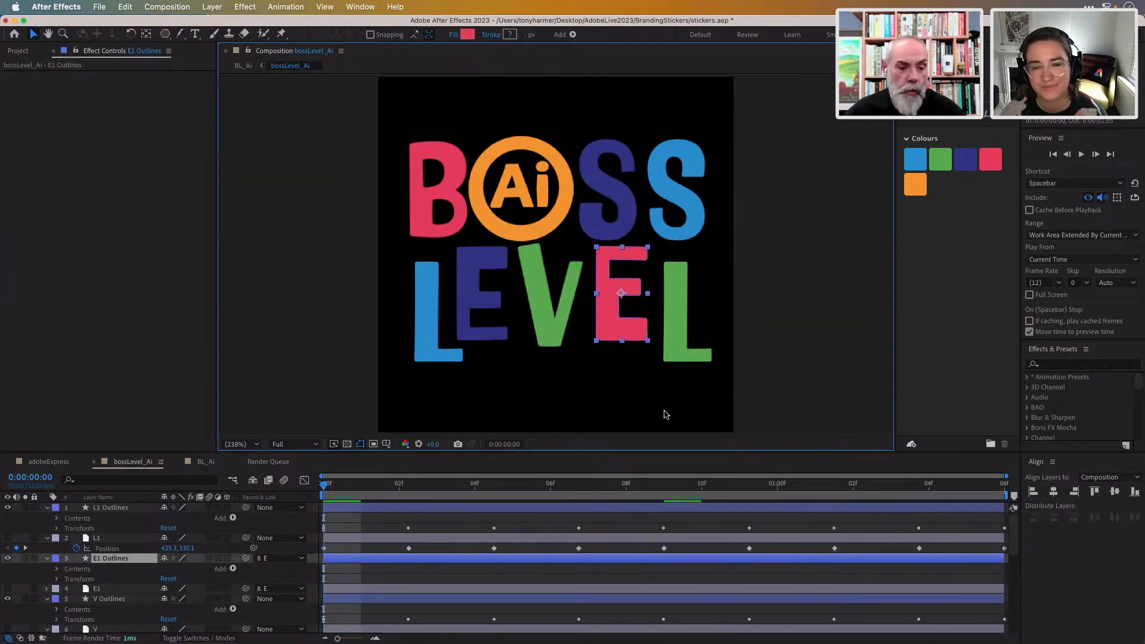
- Select the Mnem layer in the bossLevel_Ai composition and expand the bossLevel_Ai Layers folder among the project items
{"action": "scroll", "coordinate": [132, 576], "scroll_direction": "down", "scroll_amount": 5}
{"action": "scroll", "coordinate": [133, 576], "scroll_direction": "down", "scroll_amount": 5}
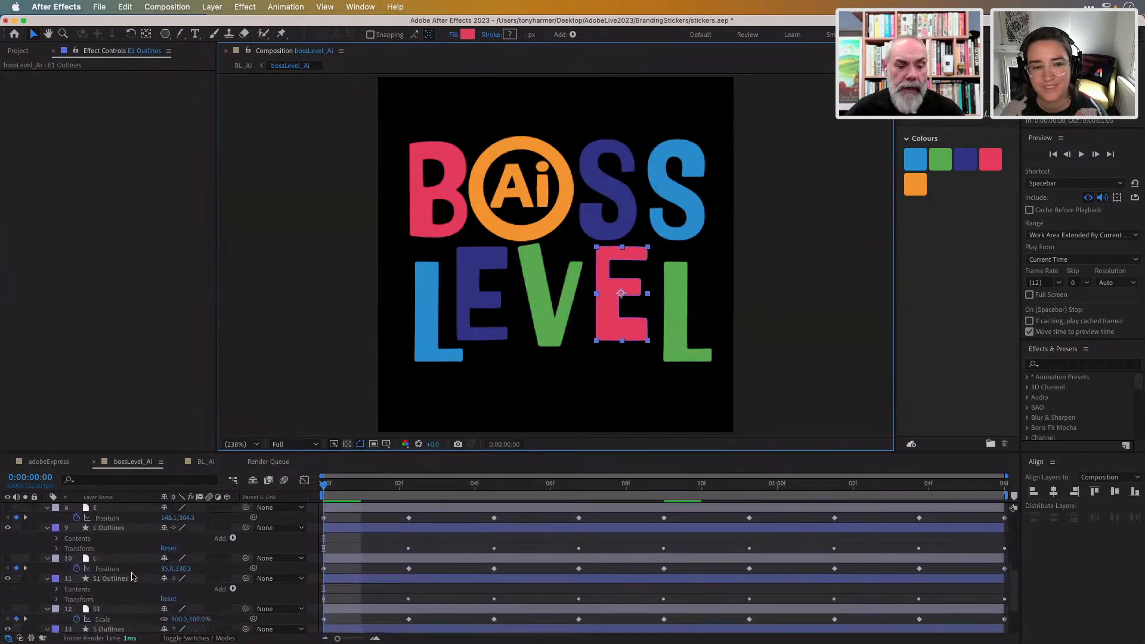
{"action": "left_click", "coordinate": [118, 617]}
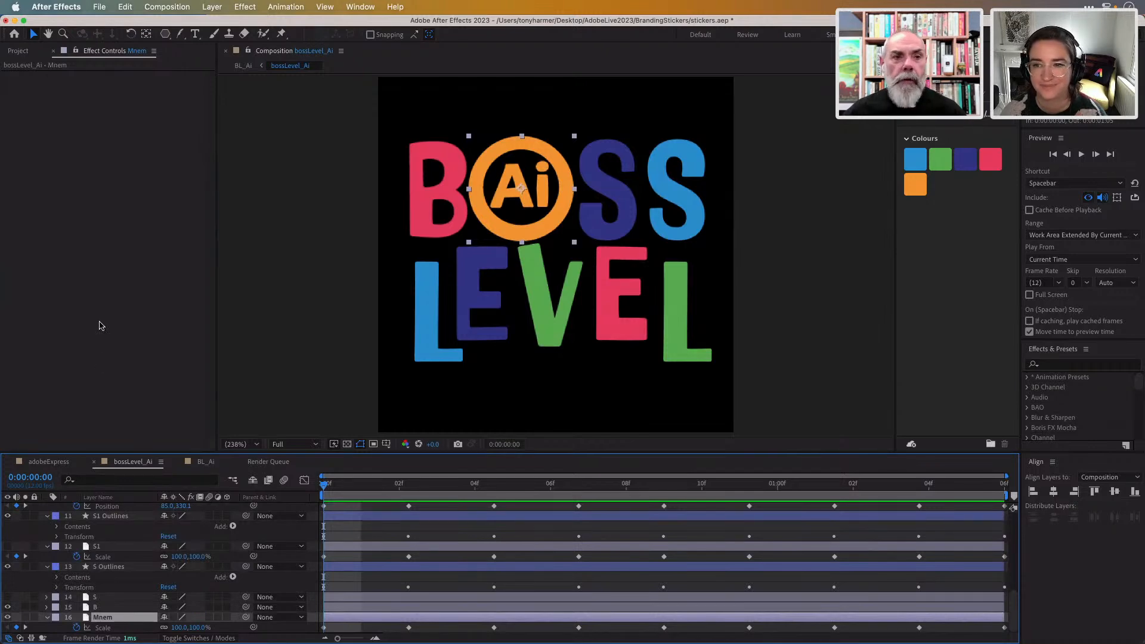
{"action": "left_click", "coordinate": [18, 52]}
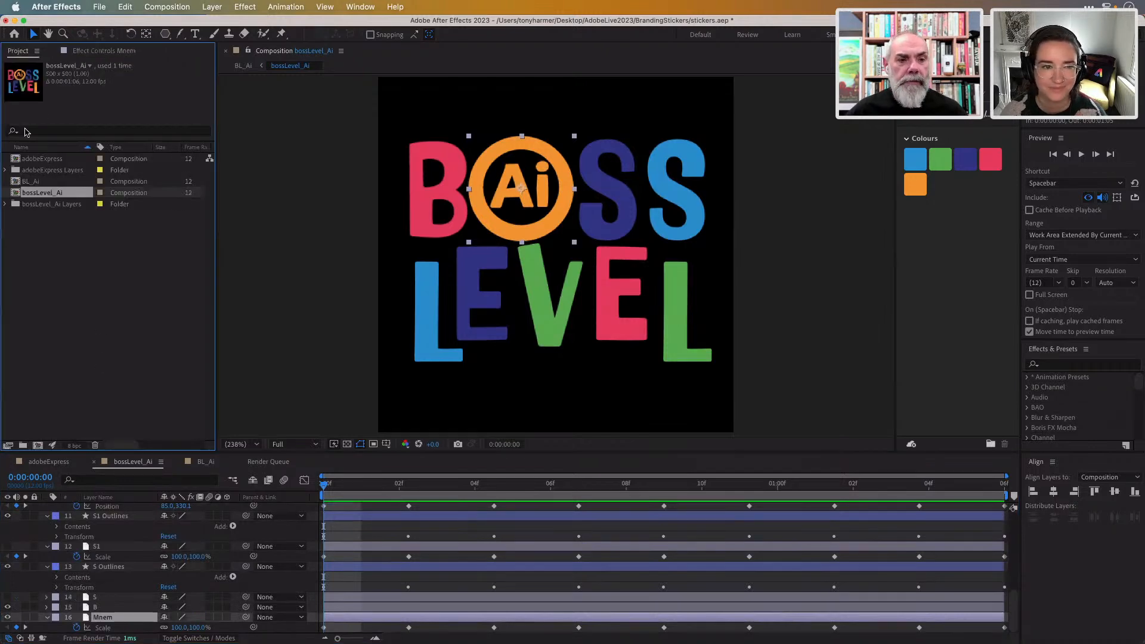
{"action": "left_click", "coordinate": [6, 205]}
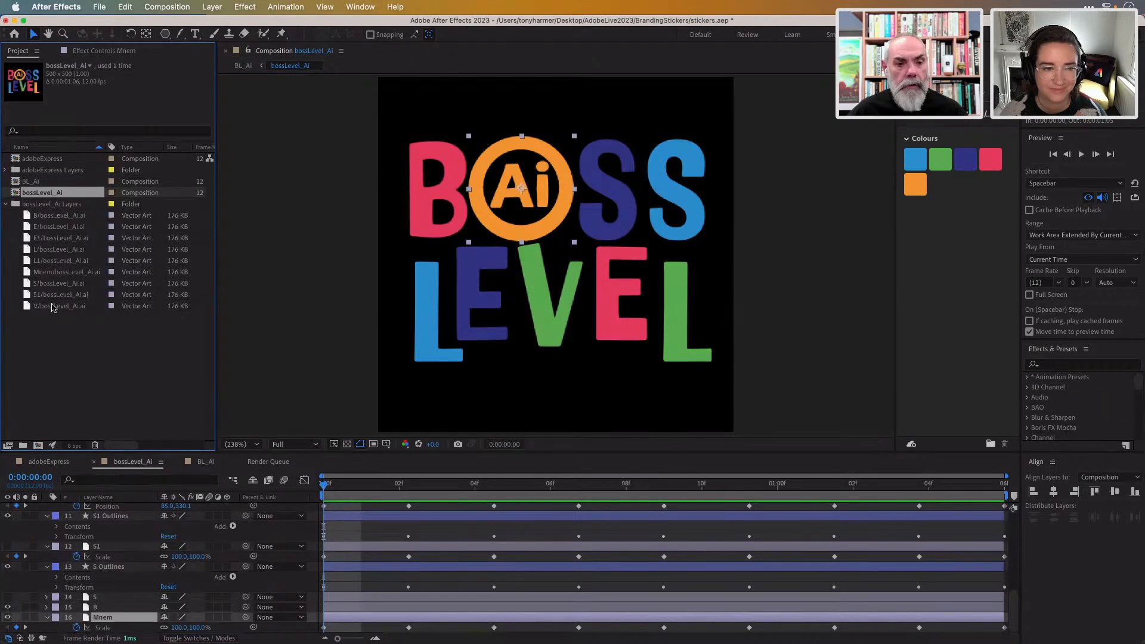